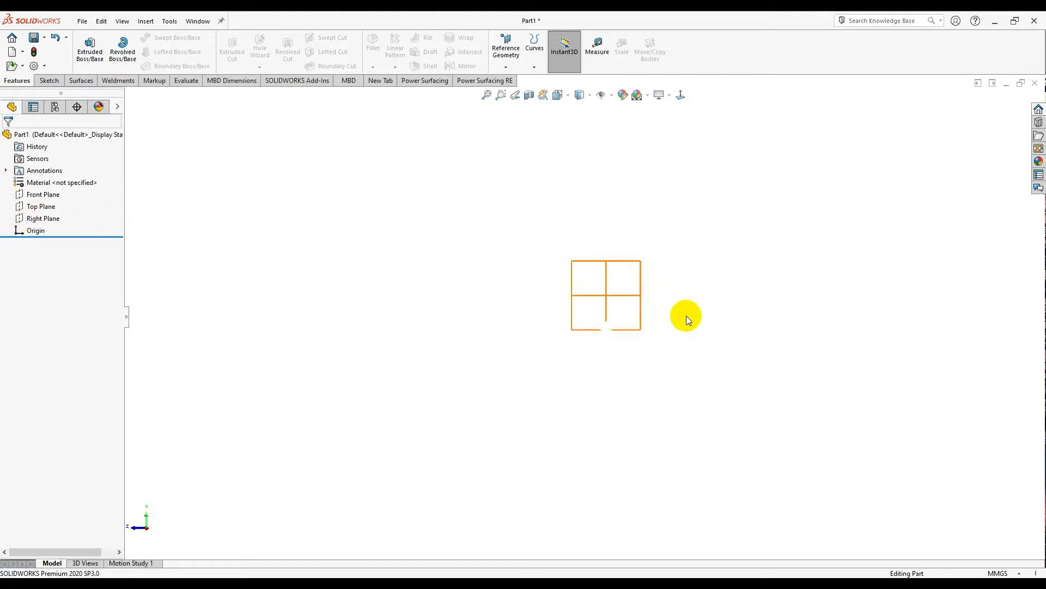
- Select the Right Plane and start a Power Surfacing planar subdivision surface on it
click(54, 220)
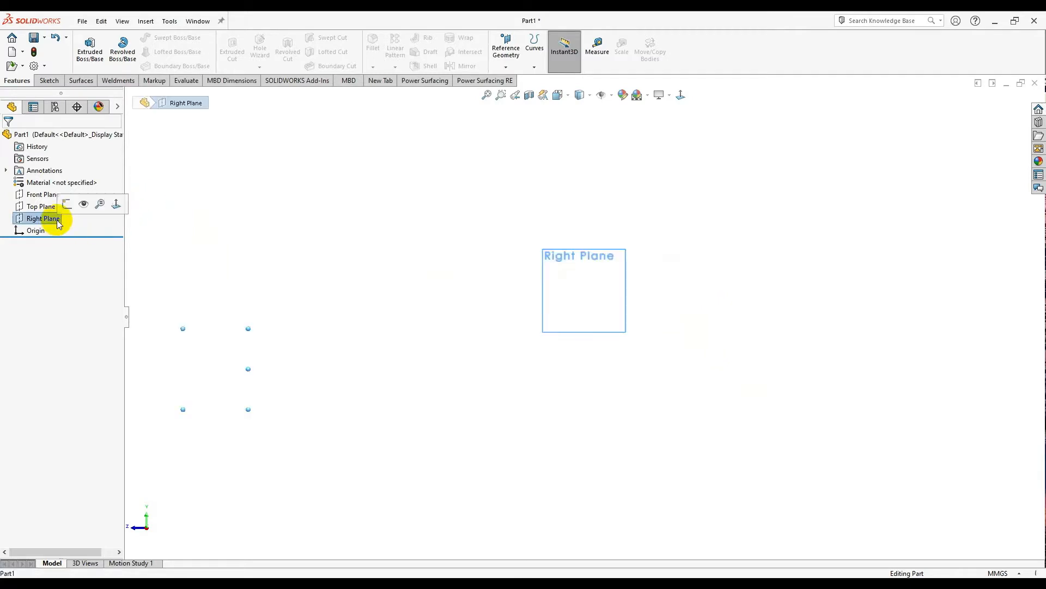
click(323, 286)
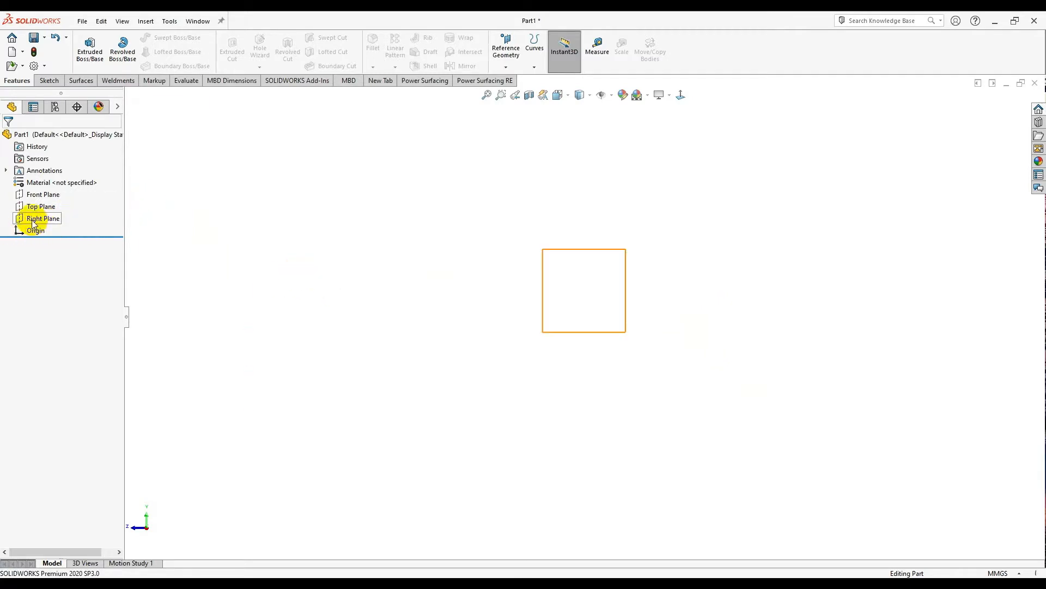
click(31, 221)
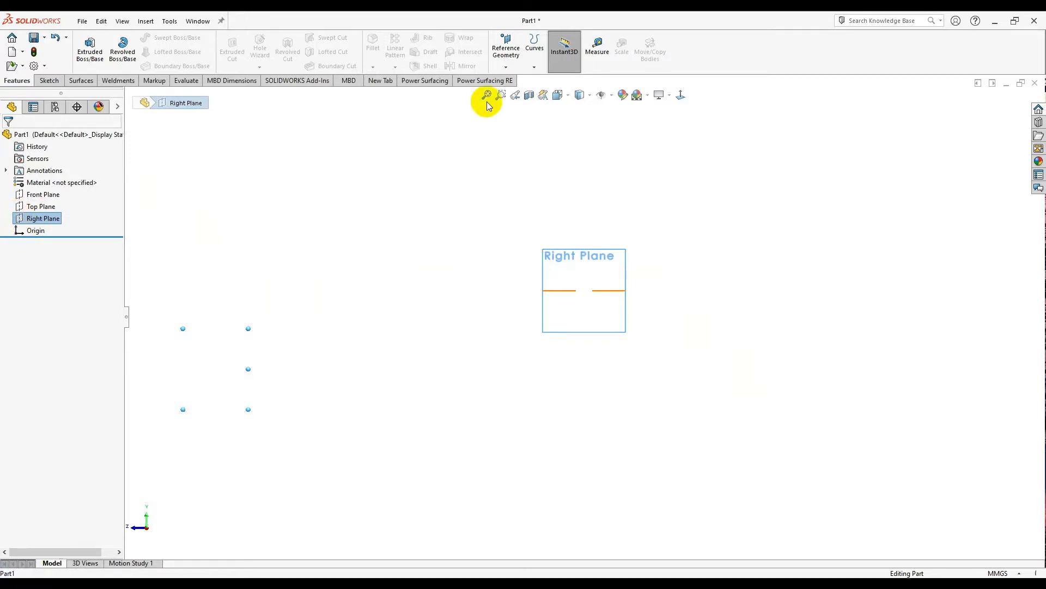
click(439, 83)
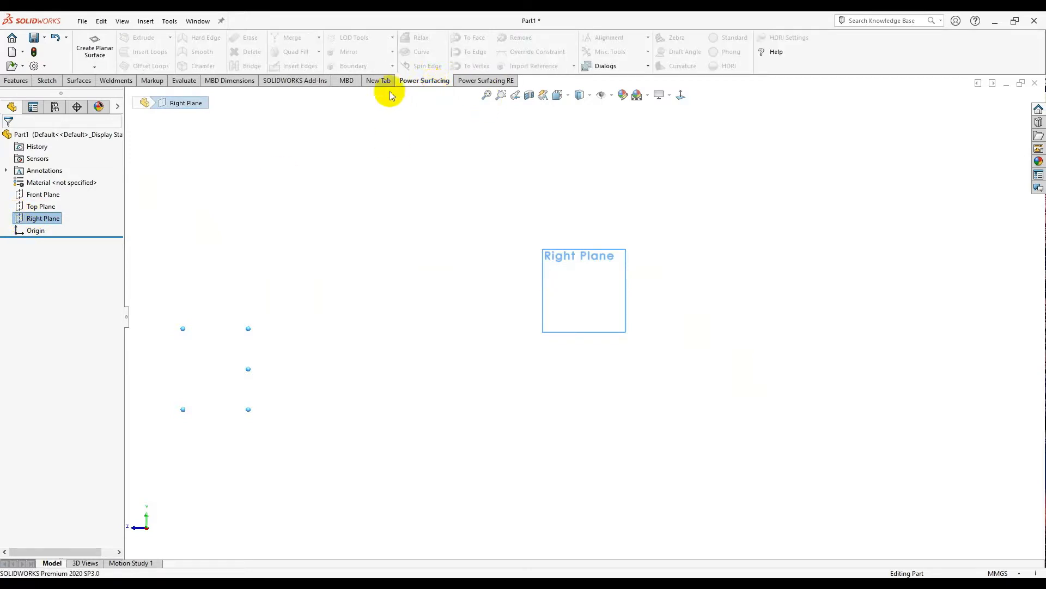
click(96, 51)
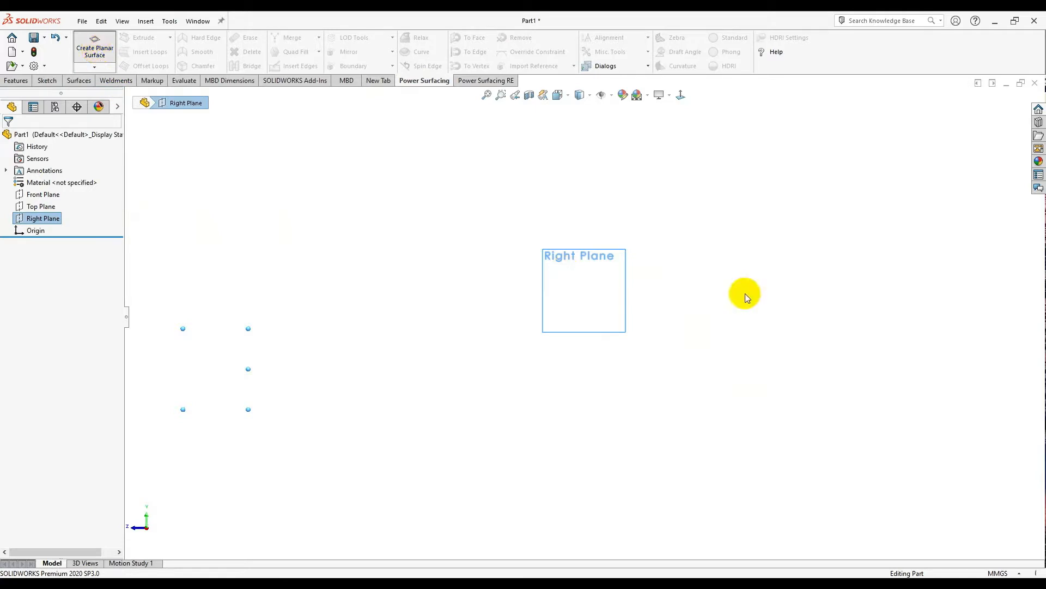
- Place a 100 mm × 100 mm planar surface with 1 L and 1 W segment on the Right Plane
click(612, 269)
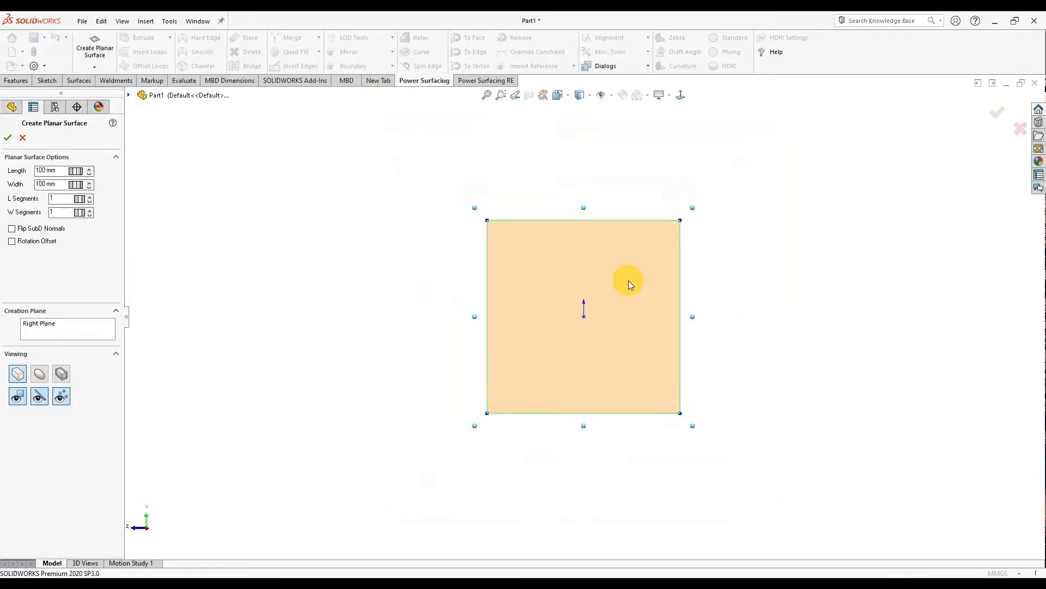
scroll(685, 299, up, 1)
scroll(643, 319, down, 1)
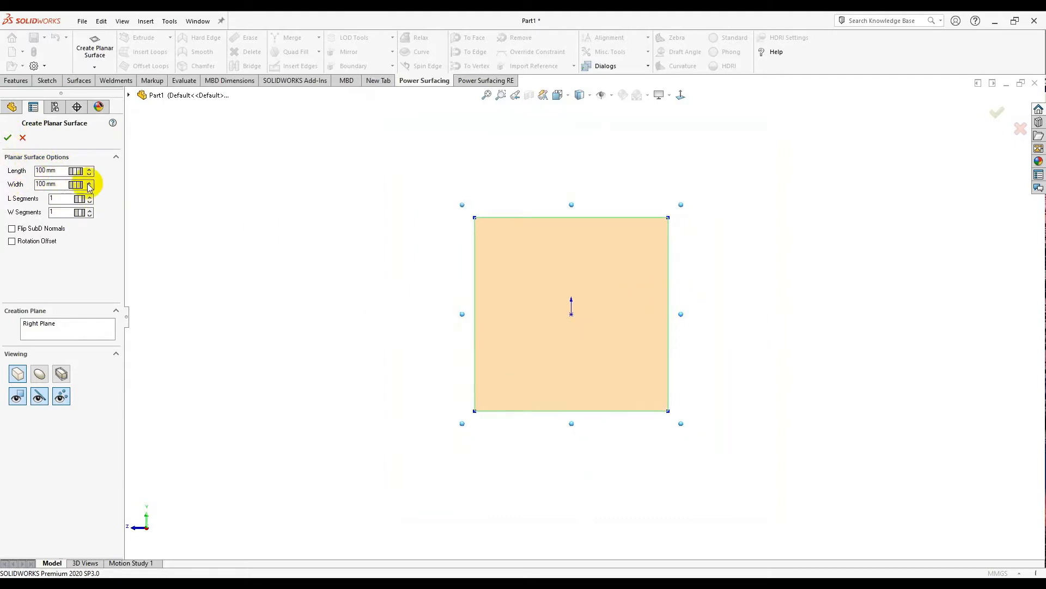
click(5, 140)
- Edit the mesh and extrude the square's left edge leftward three times into a curving strip
double_click(657, 338)
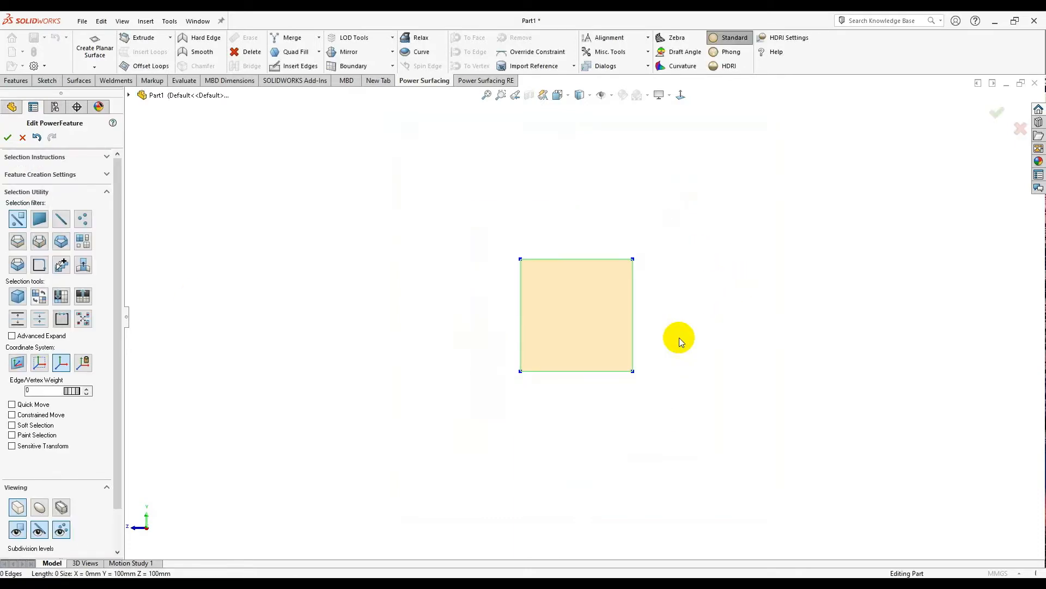
click(520, 318)
ctrl+middle_drag(485, 314, 549, 305)
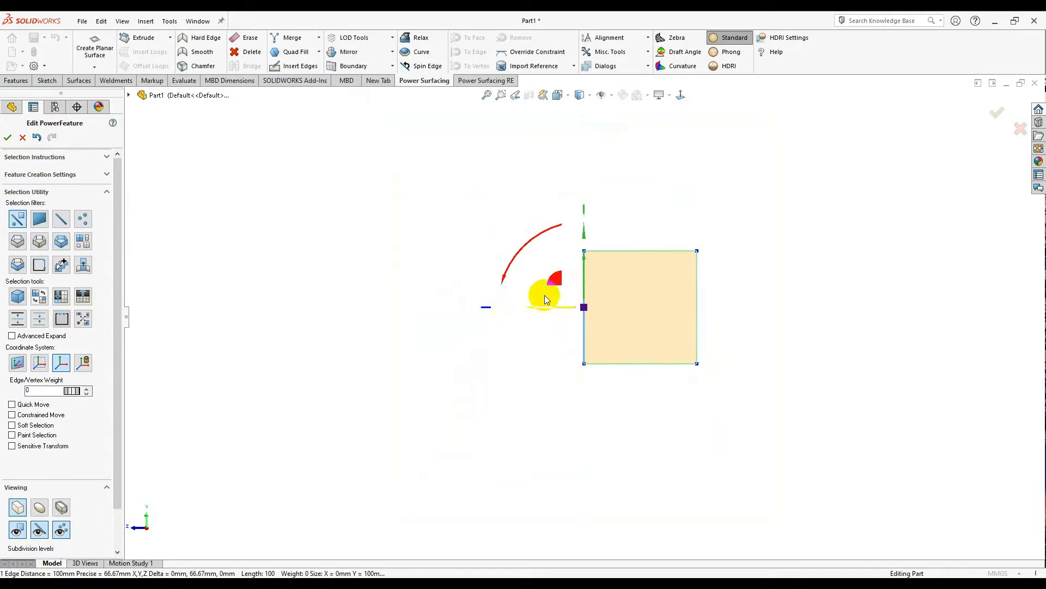
ctrl+drag(552, 279, 322, 306)
scroll(323, 313, up, 3)
ctrl+drag(398, 310, 250, 362)
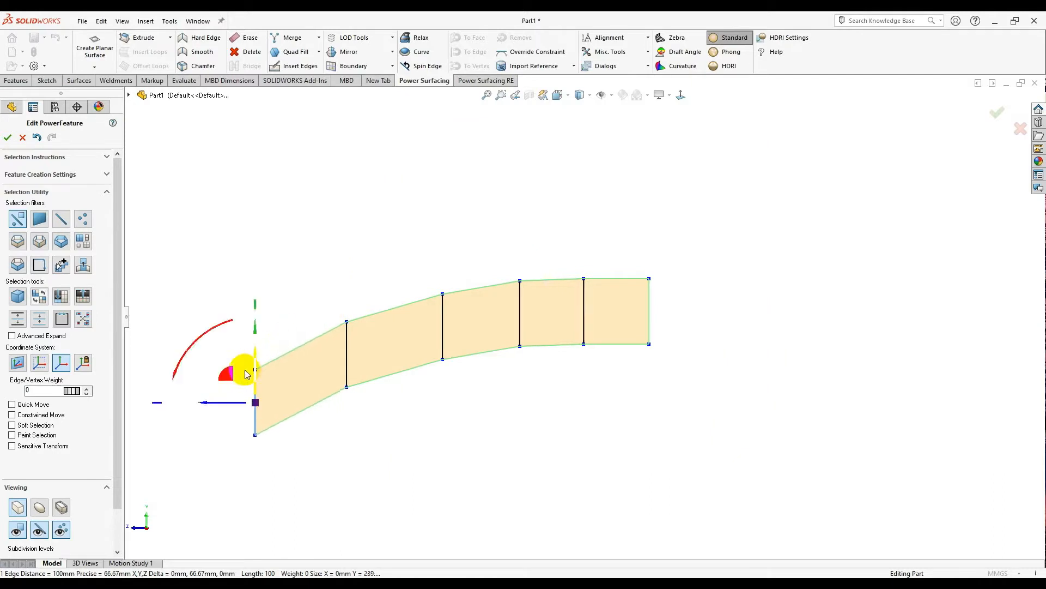
ctrl+drag(207, 395, 160, 424)
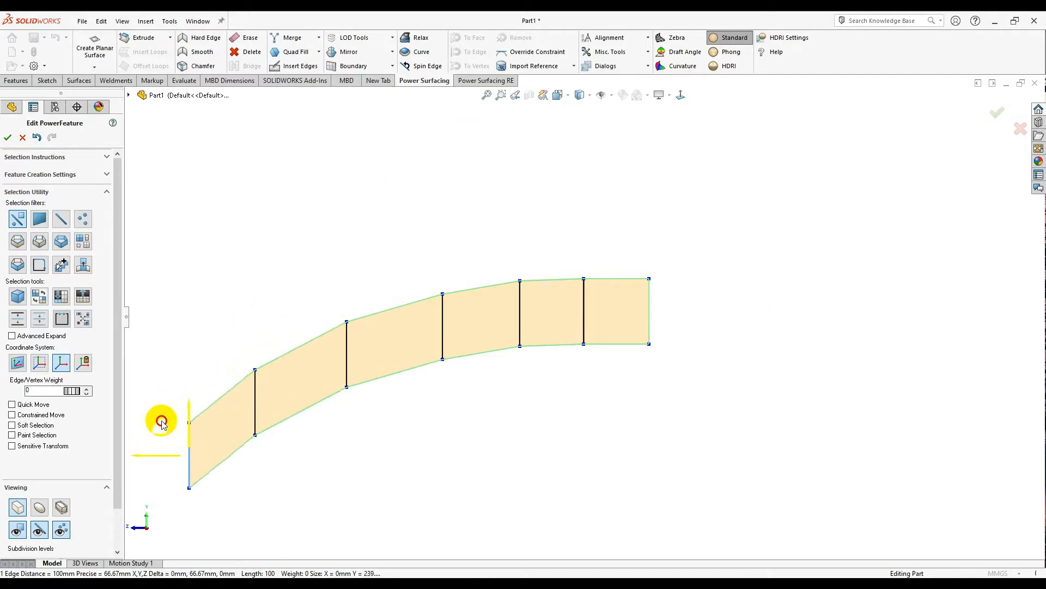
click(457, 438)
- Select all four lower boundary edges and extrude them downward into a new row of faces
scroll(457, 437, up, 2)
scroll(589, 316, down, 2)
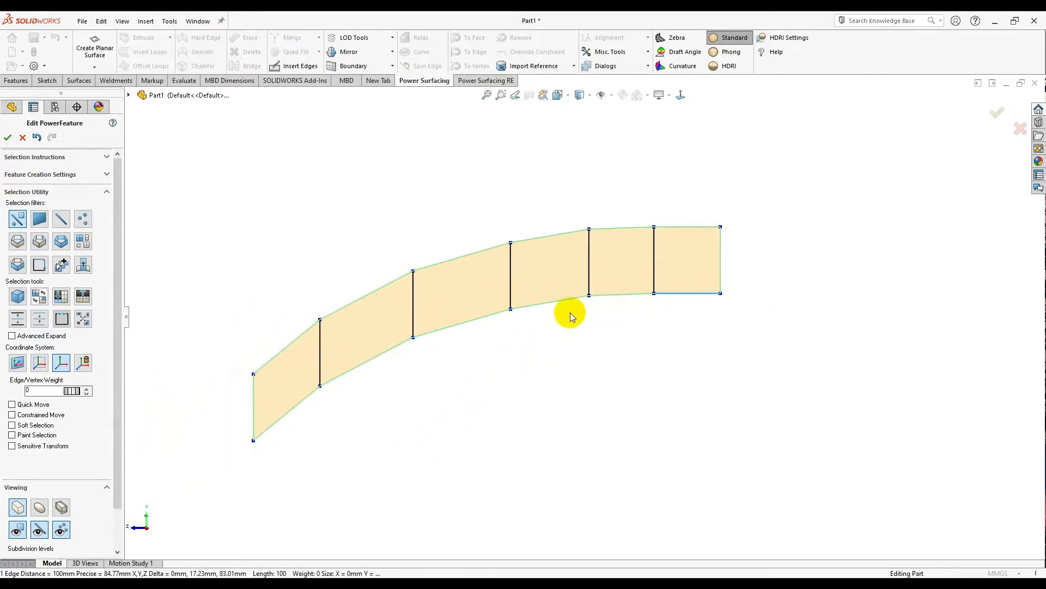
ctrl+click(600, 303)
ctrl+click(556, 303)
ctrl+click(465, 324)
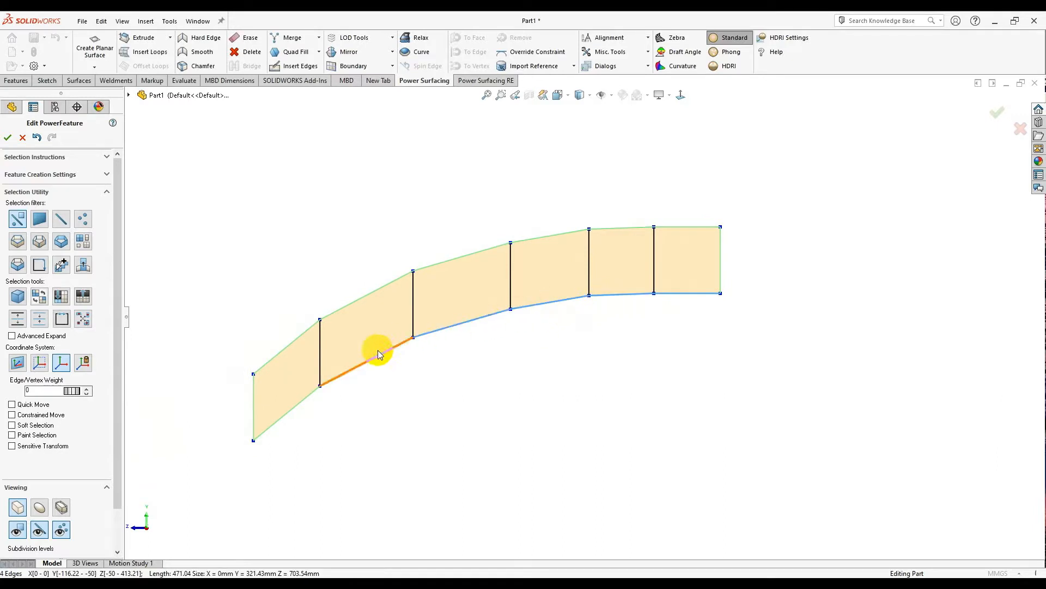
ctrl+click(309, 395)
scroll(511, 374, up, 1)
scroll(511, 374, down, 1)
ctrl+drag(485, 302, 492, 418)
scroll(515, 409, down, 1)
- Pick the lower-row edges one by one, then clear that selection
click(581, 475)
click(511, 353)
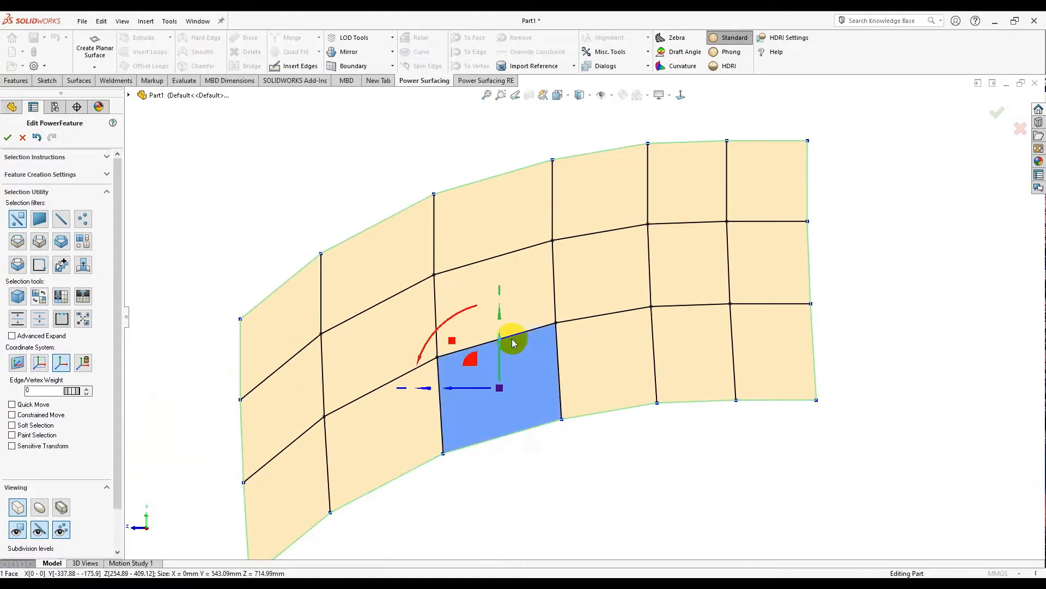
click(513, 336)
ctrl+click(601, 316)
ctrl+click(684, 305)
ctrl+click(756, 303)
ctrl+click(413, 373)
ctrl+click(303, 433)
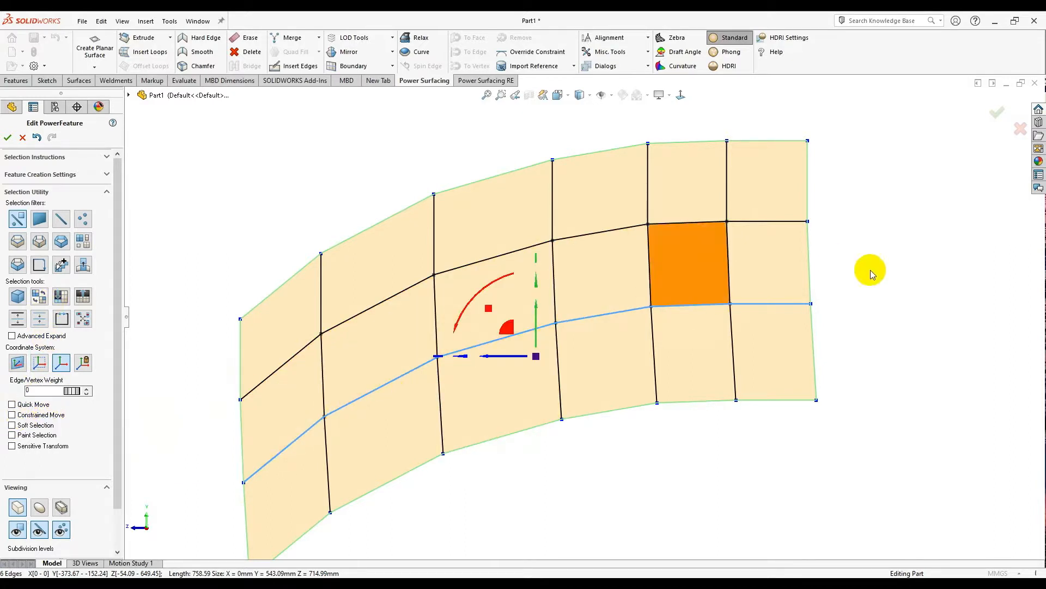
key(Escape)
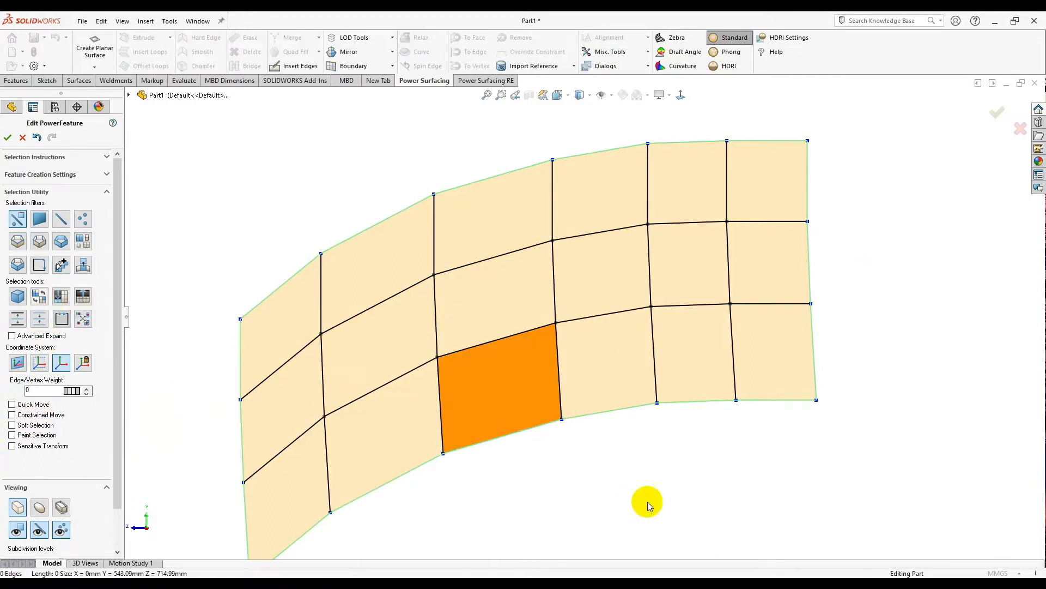
- Switch to edge-loop selection, pick the lengthwise loop, and enable Constrained Move
right_click(660, 498)
click(553, 480)
scroll(534, 367, down, 4)
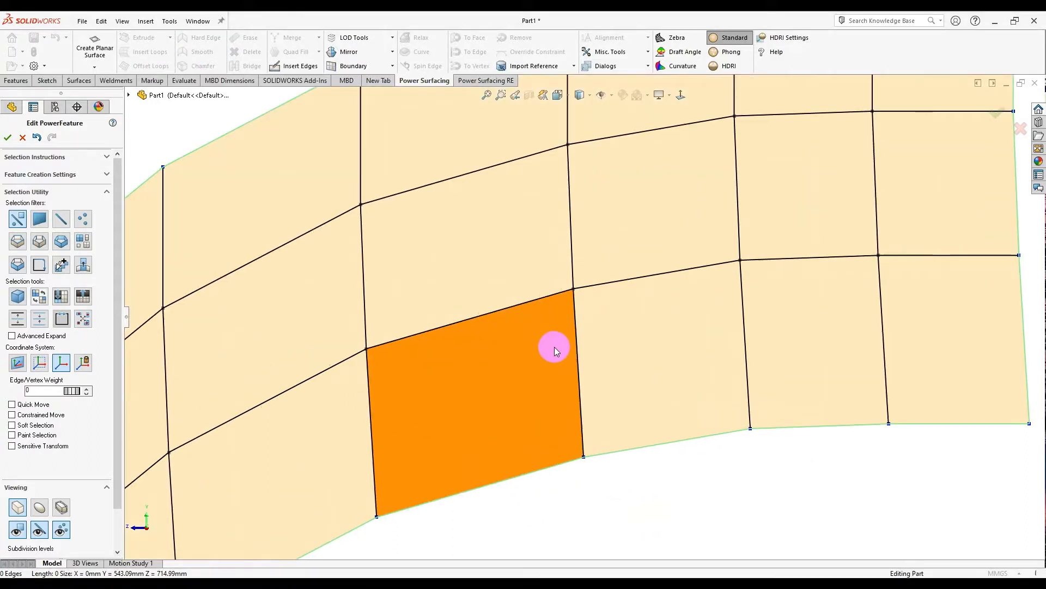
right_click(519, 252)
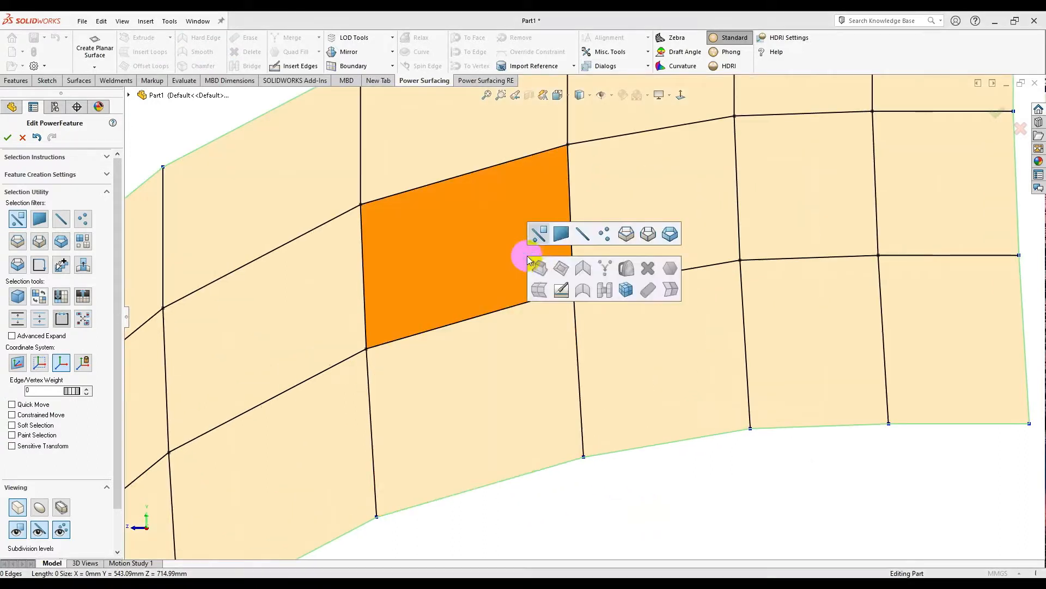
click(627, 234)
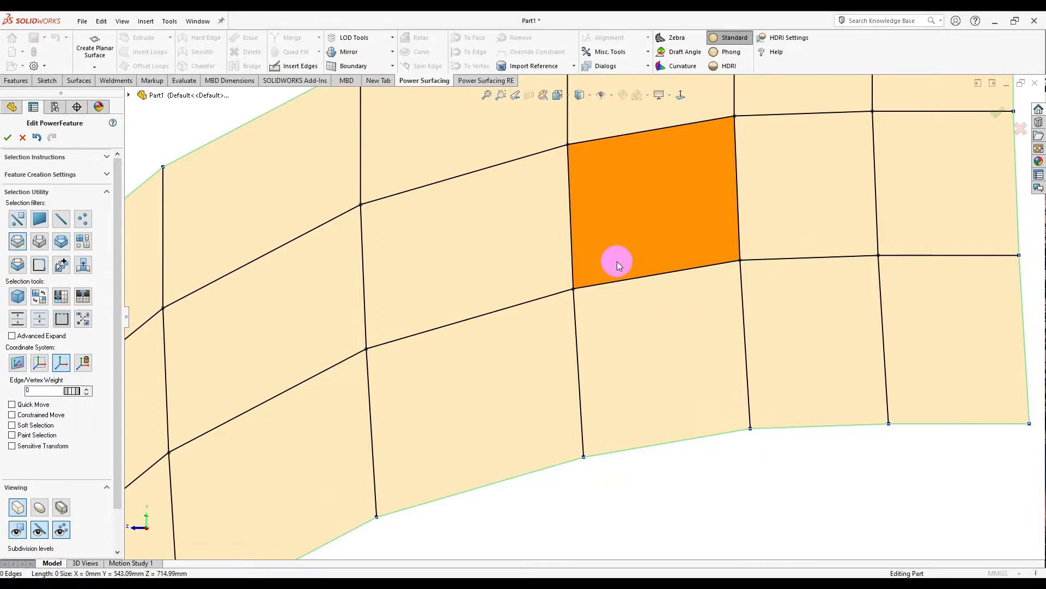
click(605, 282)
scroll(513, 326, up, 3)
scroll(549, 315, down, 2)
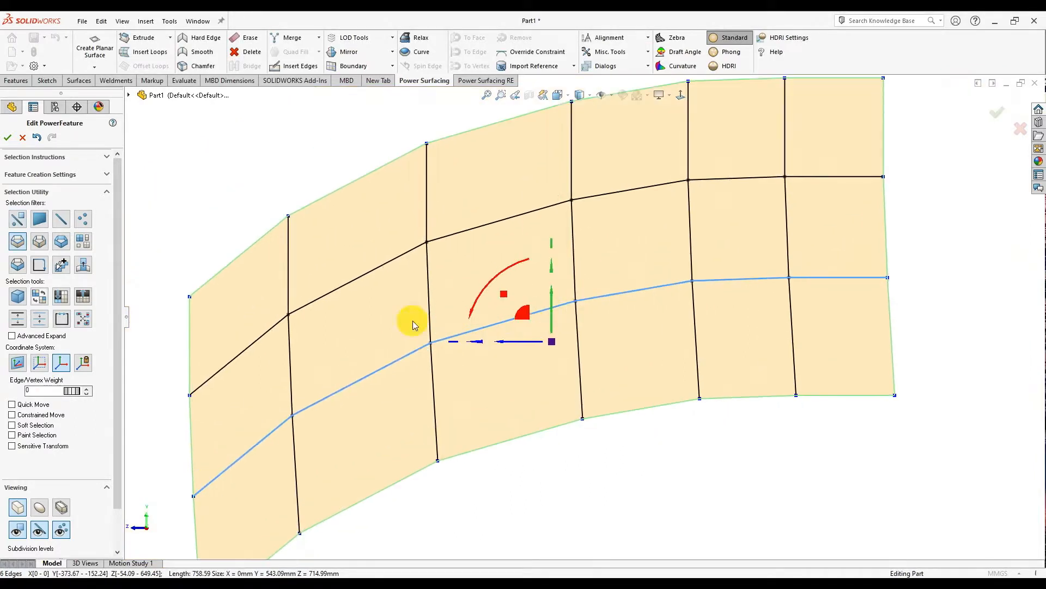
click(12, 414)
- Slide the lengthwise edge loop upward along the surface, then turn off Constrained Move
drag(553, 310, 588, 278)
click(617, 435)
scroll(601, 415, up, 3)
scroll(563, 306, down, 2)
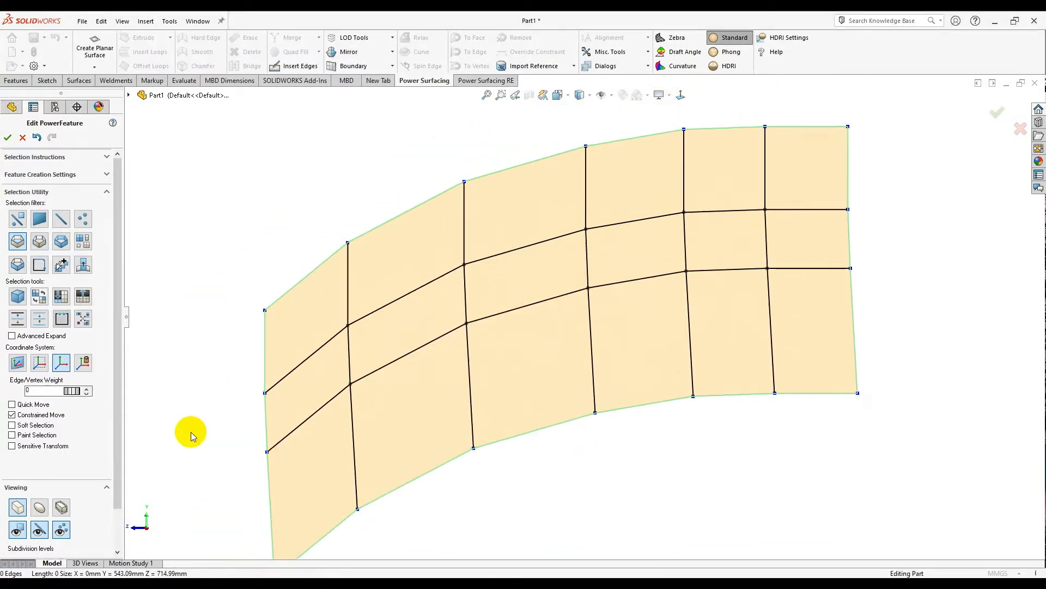
click(12, 414)
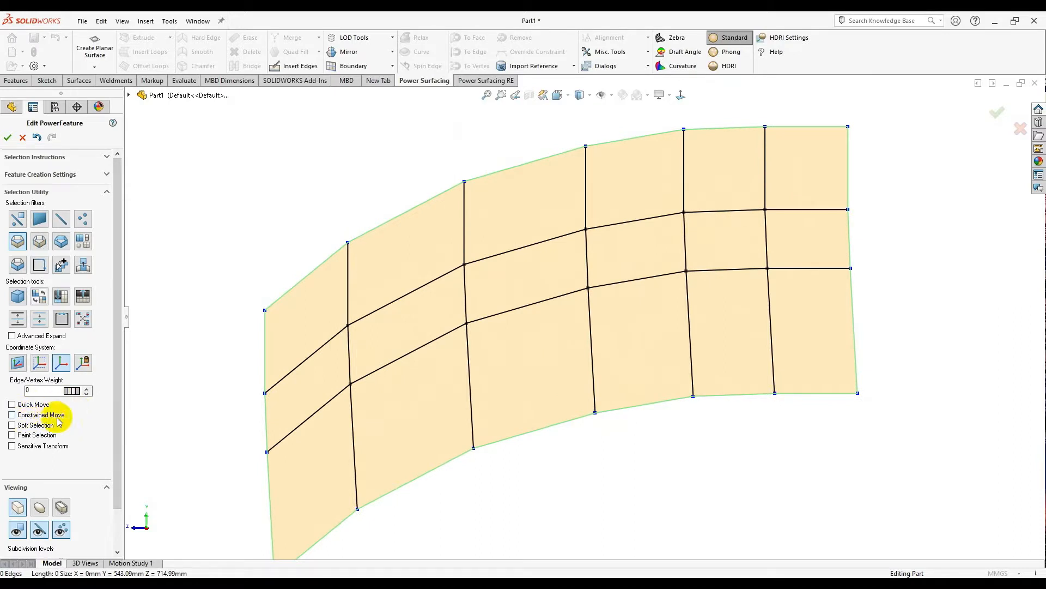
- Select the surface's boundary loop and turn on the Stop at corners selection filter
scroll(463, 201, up, 1)
middle_drag(463, 201, 549, 273)
scroll(506, 264, up, 2)
scroll(556, 256, down, 2)
right_click(597, 232)
click(602, 219)
click(690, 218)
right_click(649, 221)
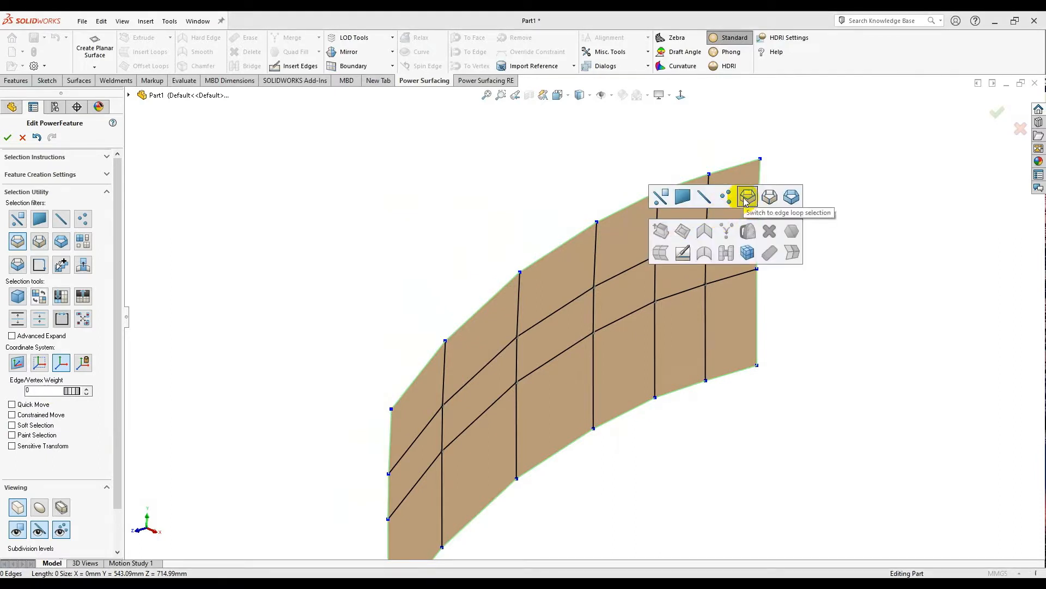
mouse_move(675, 451)
middle_down()
mouse_move(645, 398)
mouse_move(601, 447)
mouse_move(594, 430)
middle_up()
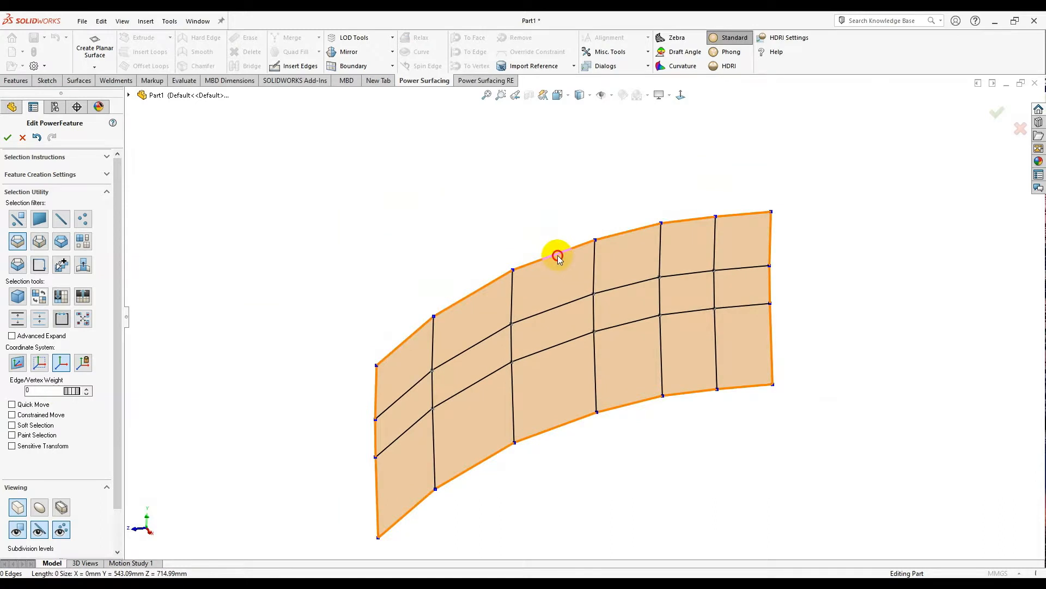
click(557, 255)
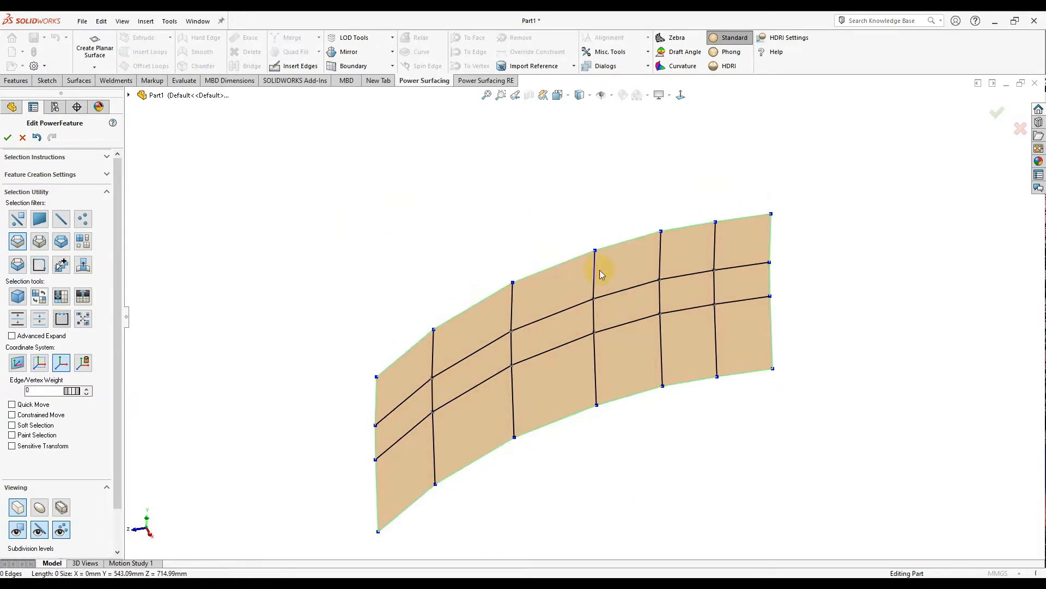
click(40, 266)
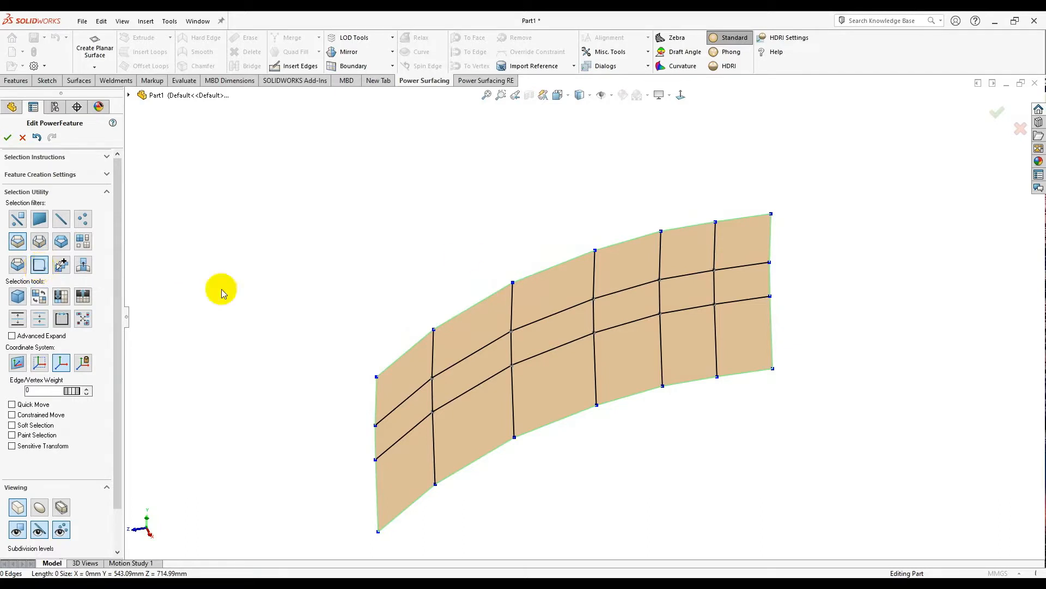
- Insert a new edge loop across the upper row of faces
click(476, 303)
middle_drag(484, 311, 567, 214)
click(852, 270)
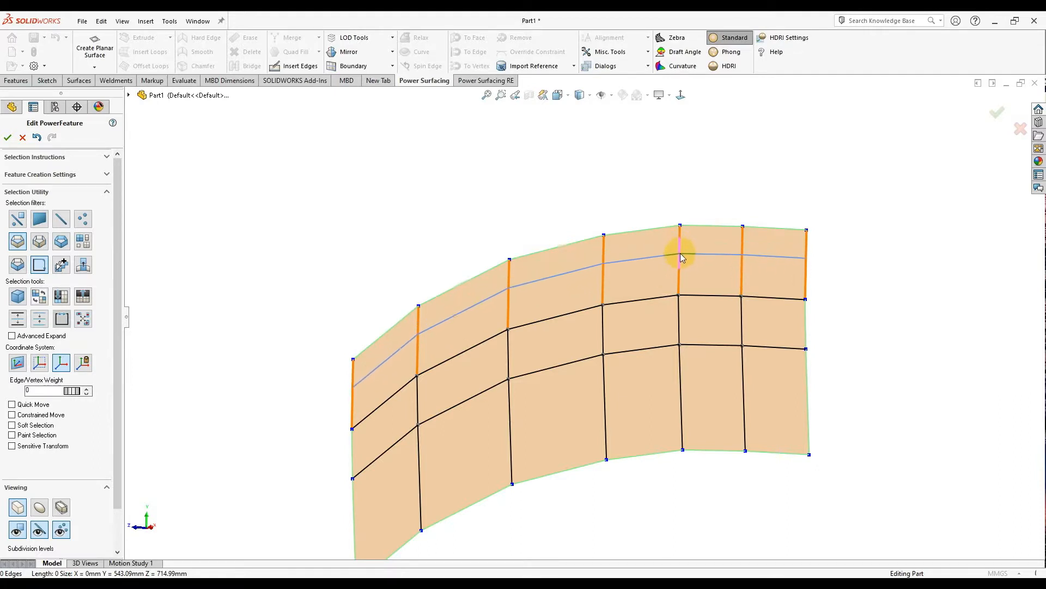
click(681, 254)
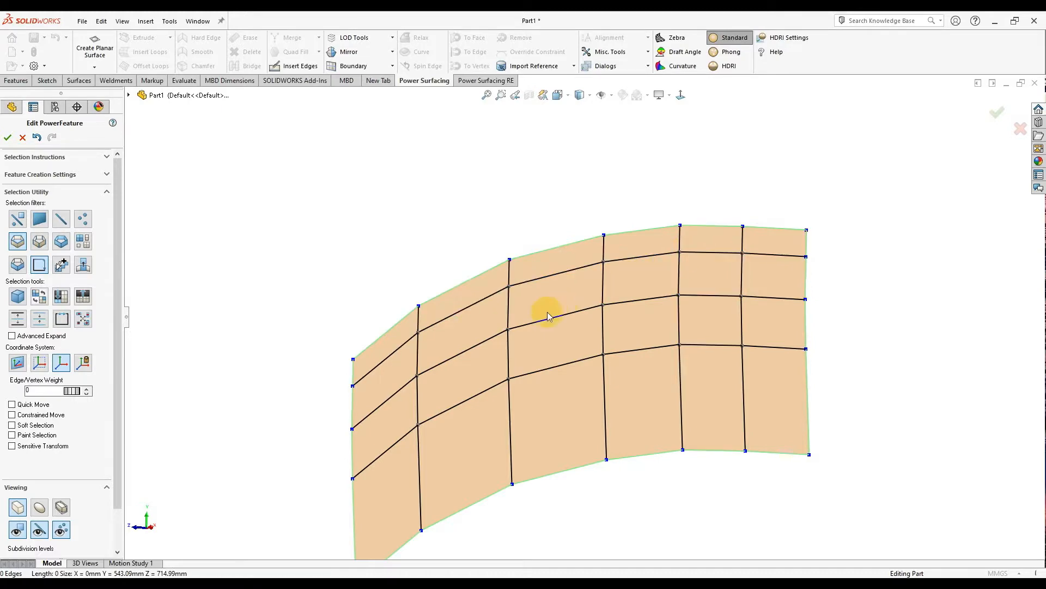
- Extrude the top edge loop into a new strip, then extrude the left edges outward into another
middle_drag(563, 217, 603, 286)
click(577, 255)
shift+drag(603, 287, 527, 275)
middle_drag(527, 276, 519, 323)
shift+drag(513, 322, 435, 299)
- Mirror the half shell across its centre plane and view the result Normal To
click(434, 299)
middle_drag(631, 396, 586, 306)
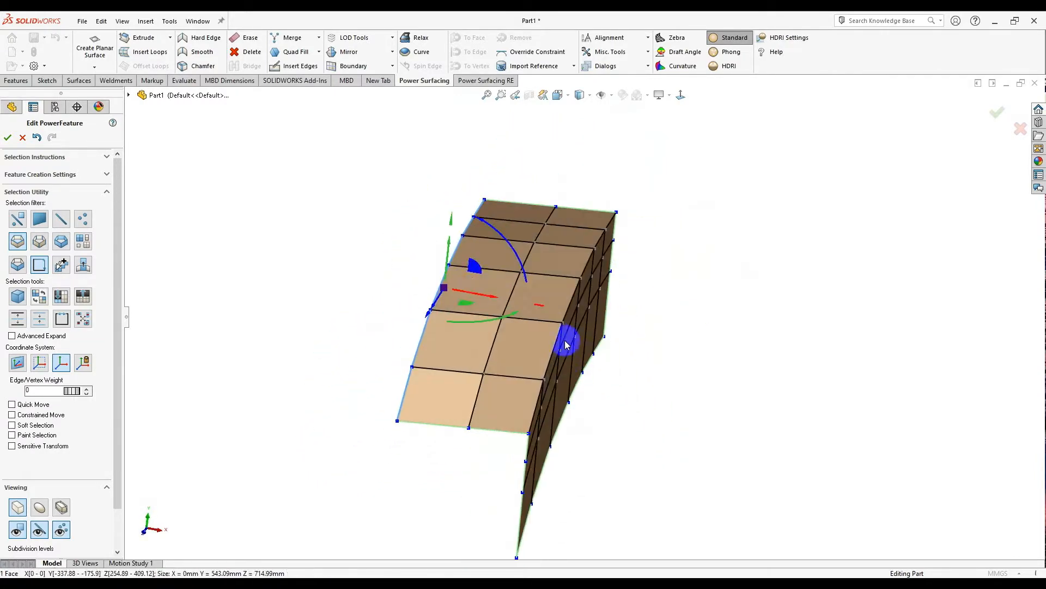
scroll(458, 268, down, 2)
middle_drag(413, 149, 399, 168)
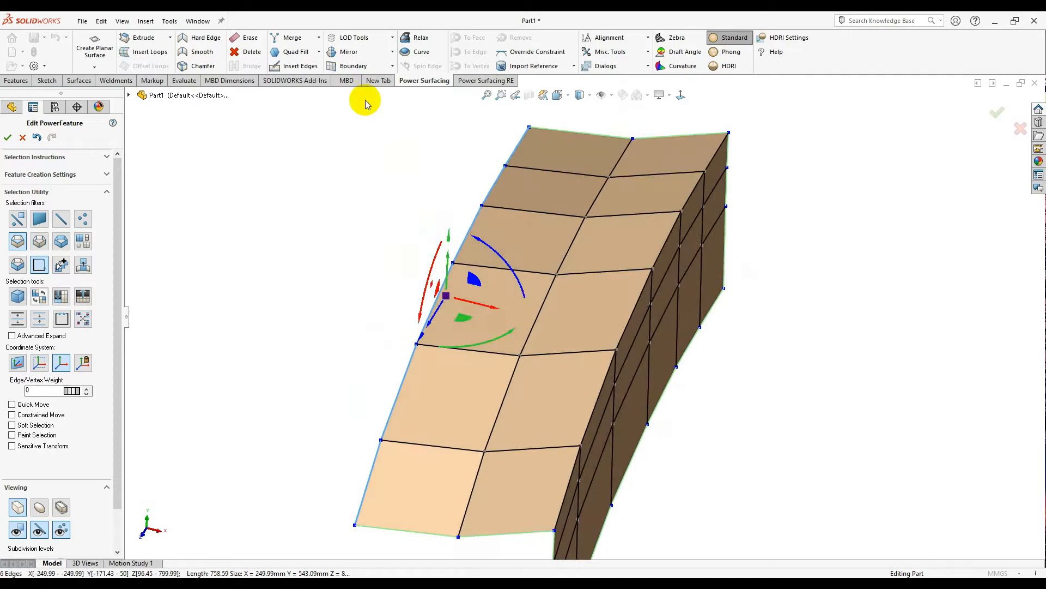
click(349, 53)
middle_drag(519, 388, 678, 231)
click(8, 138)
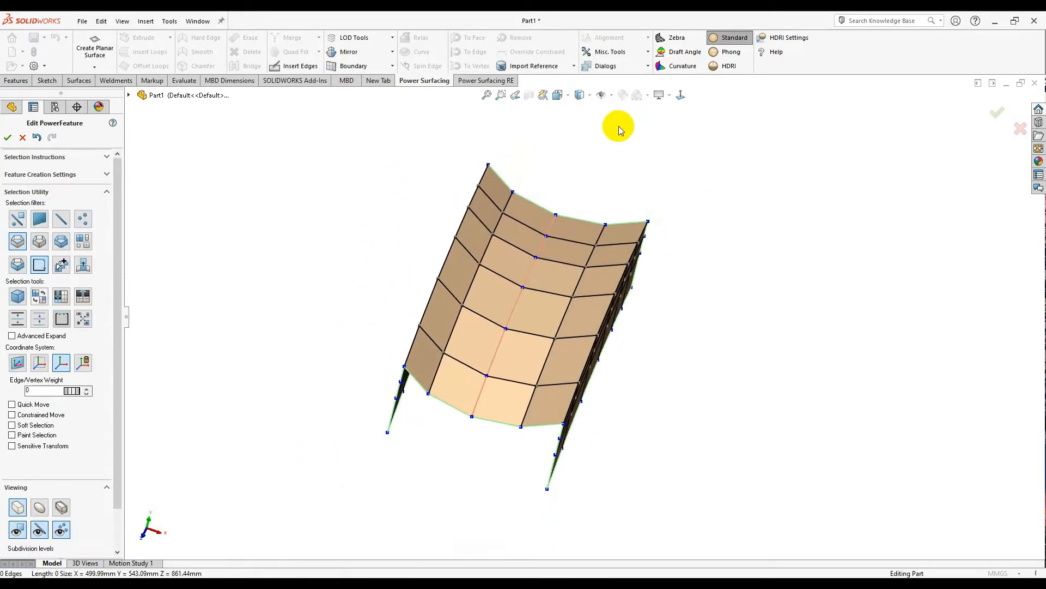
click(679, 96)
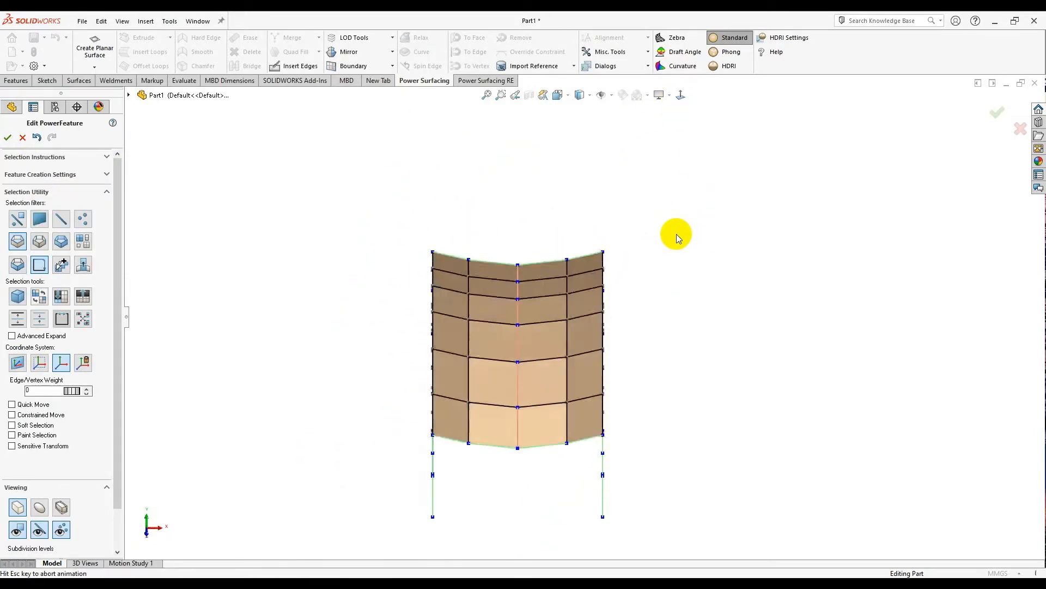
- Box-select the right-side edges and push them outward to widen the shell
drag(669, 133, 542, 524)
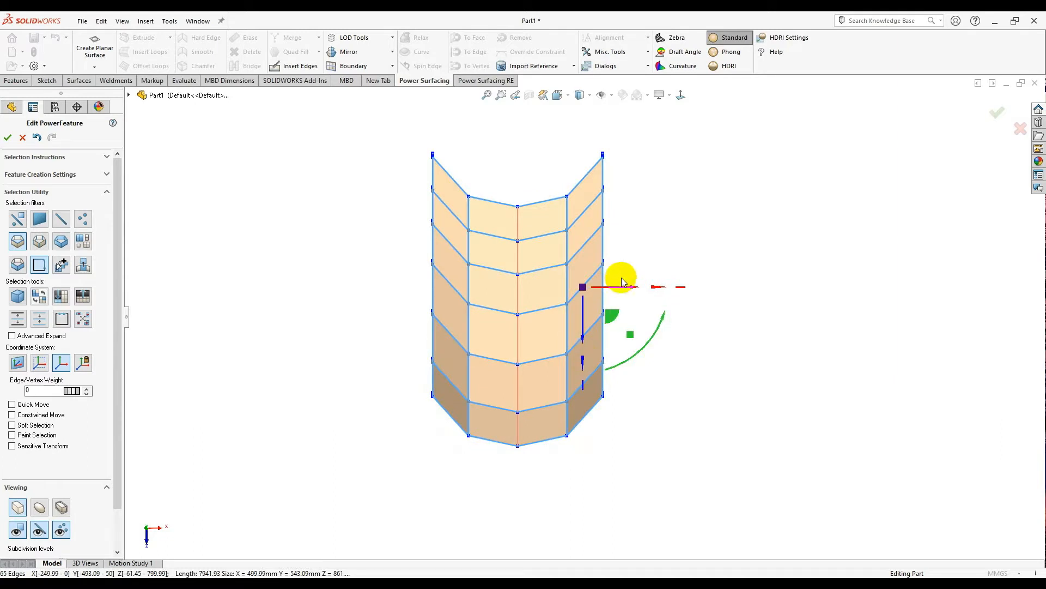
drag(614, 291, 639, 303)
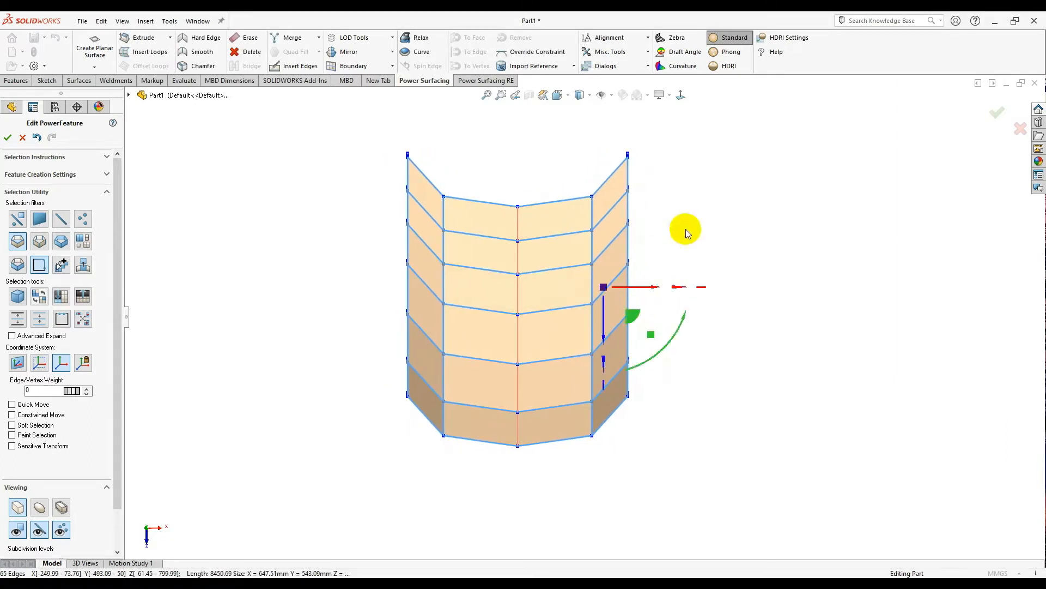
click(686, 230)
scroll(541, 166, down, 2)
- Switch to the vertex filter and move the upper corner vertices inward
right_click(563, 173)
click(575, 166)
click(666, 173)
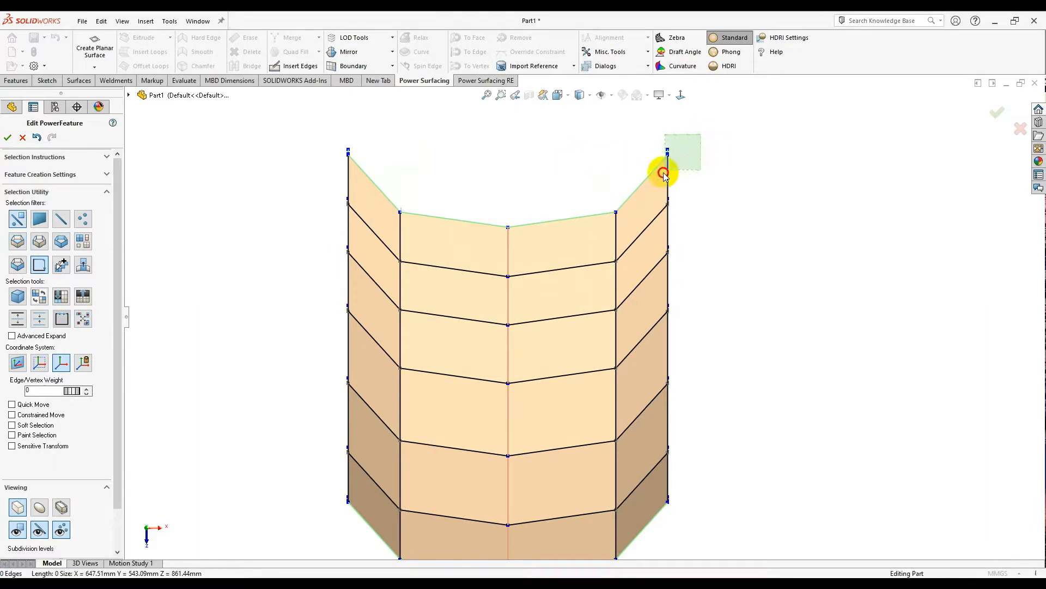
drag(667, 160, 589, 213)
click(616, 213)
drag(646, 238, 604, 236)
- Lower the top inner edges to notch the opening, then inspect the shell from front-below
click(545, 221)
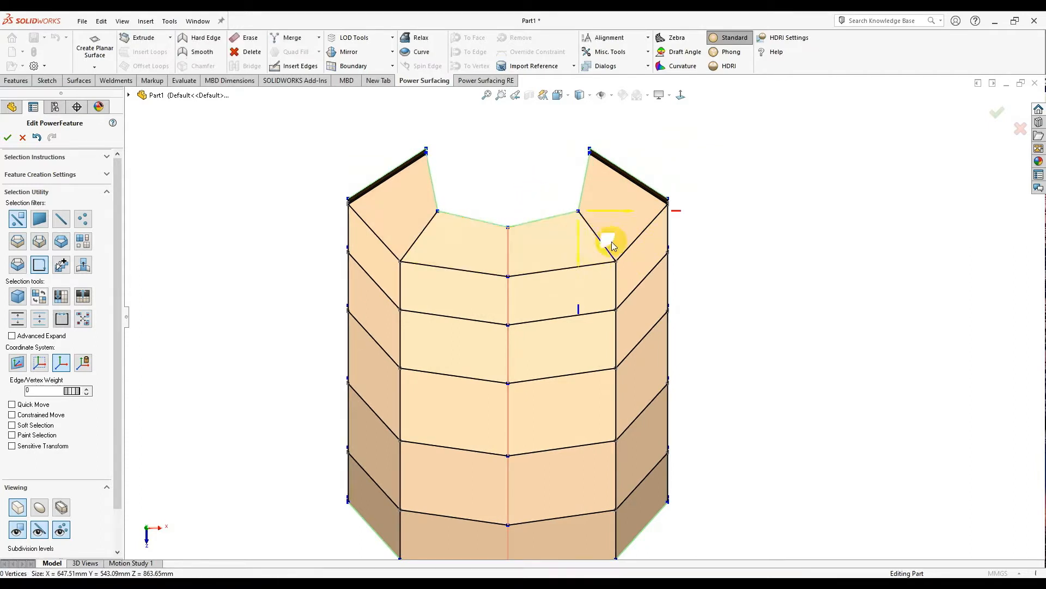
click(553, 221)
click(552, 216)
mouse_move(573, 247)
mouse_down()
mouse_move(586, 261)
mouse_move(570, 257)
mouse_up()
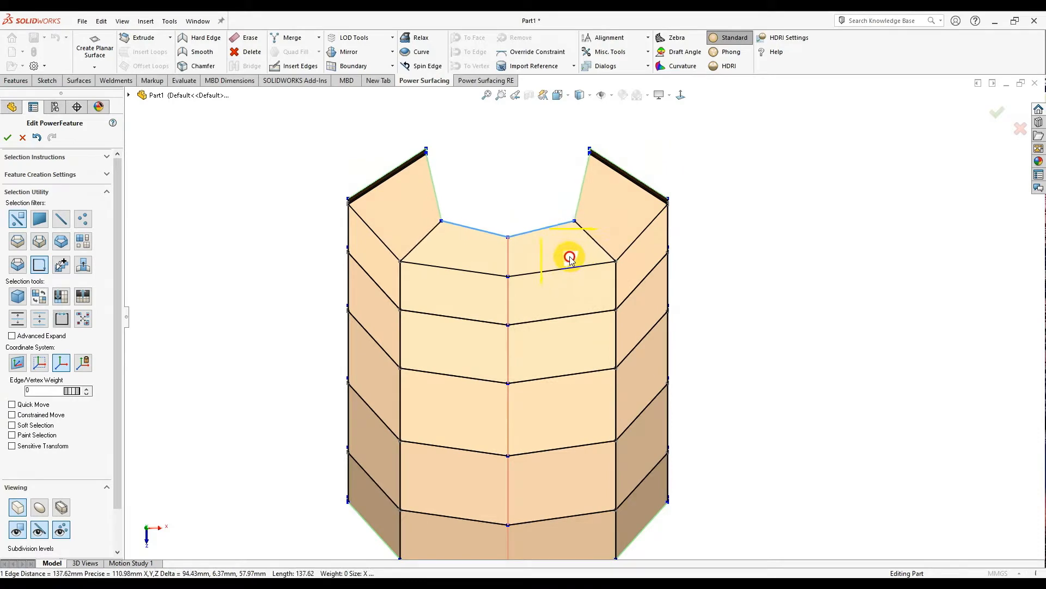
click(514, 180)
scroll(507, 166, down, 3)
scroll(562, 261, up, 2)
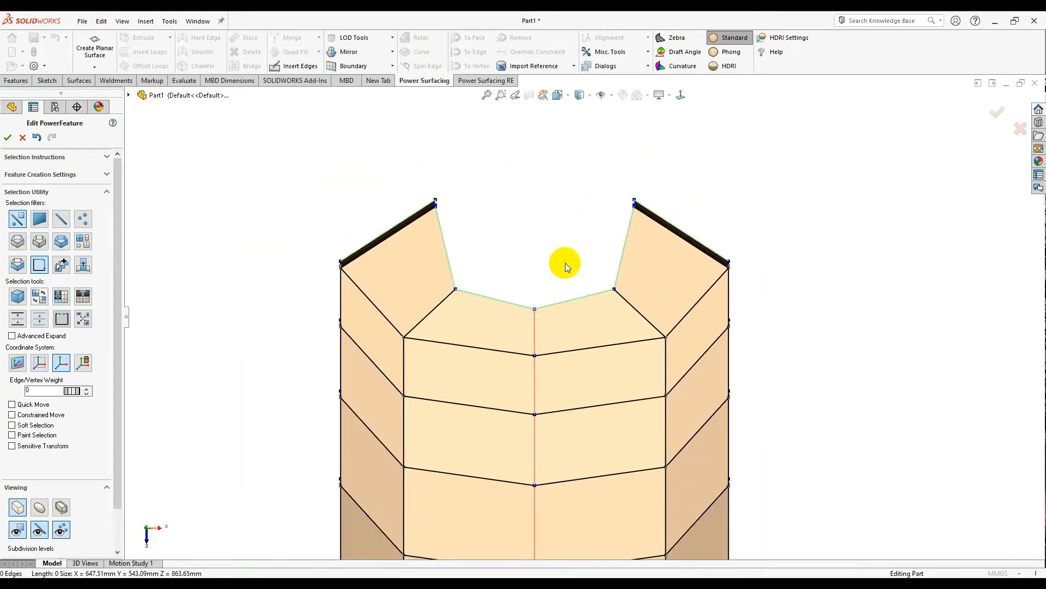
scroll(555, 276, up, 3)
middle_drag(532, 416, 652, 212)
- Lift the leg opening's lower edge and shift its vertical edge to the right
click(681, 95)
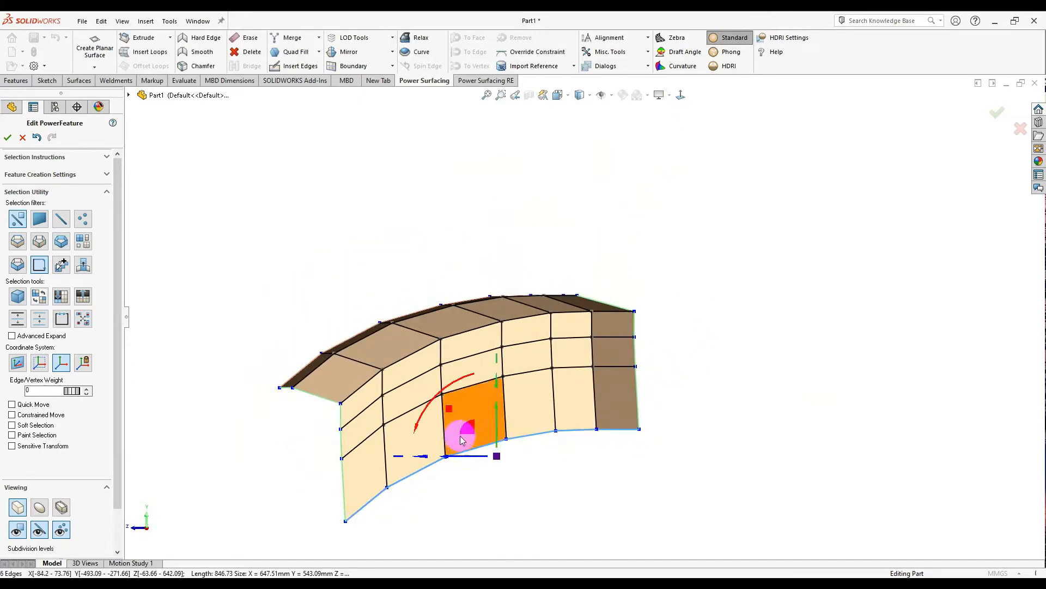
drag(462, 442, 455, 418)
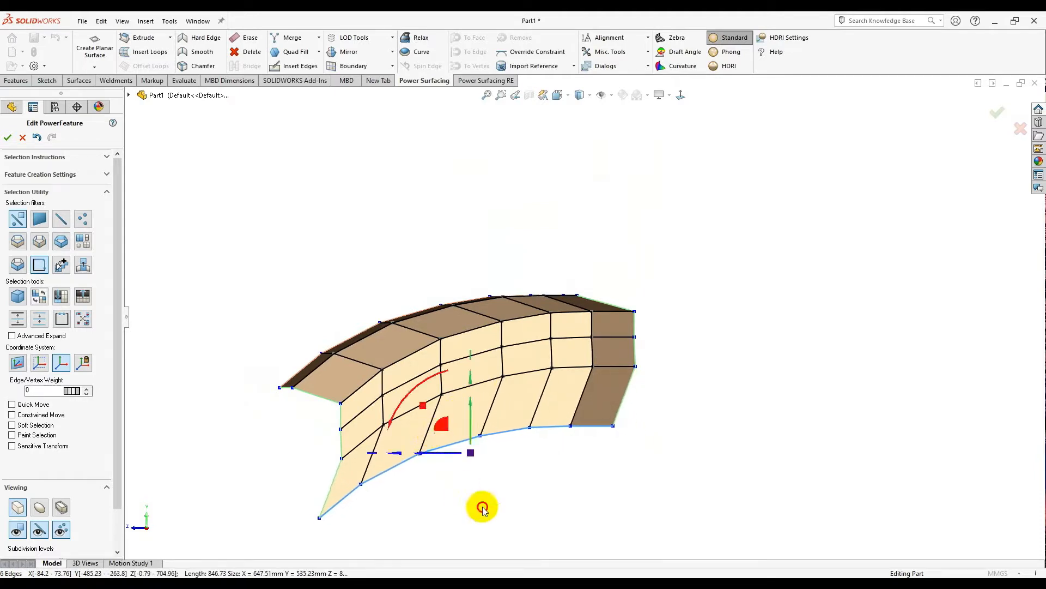
scroll(483, 508, down, 3)
click(511, 383)
middle_drag(832, 315, 857, 338)
click(681, 96)
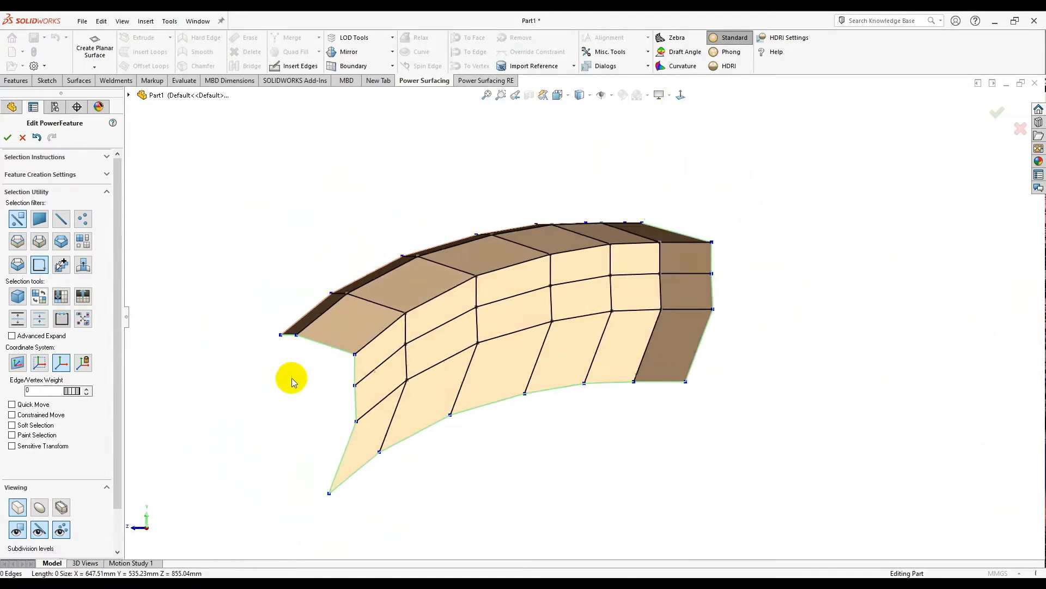
scroll(282, 371, down, 3)
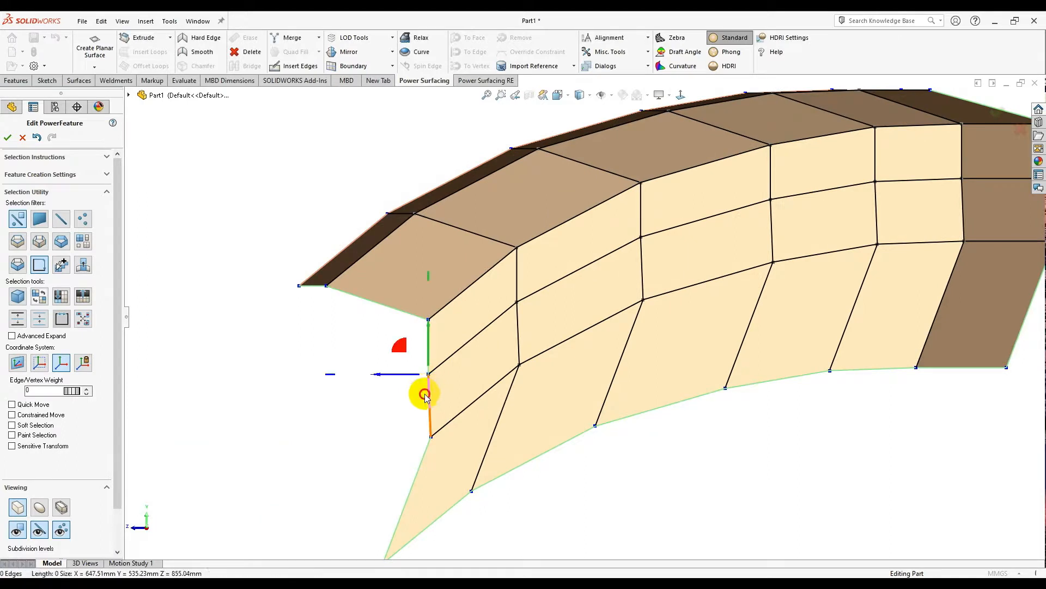
drag(408, 380, 414, 377)
- Move the opening's edge loop down and sideways, then scale it slightly smaller
middle_drag(361, 412, 502, 333)
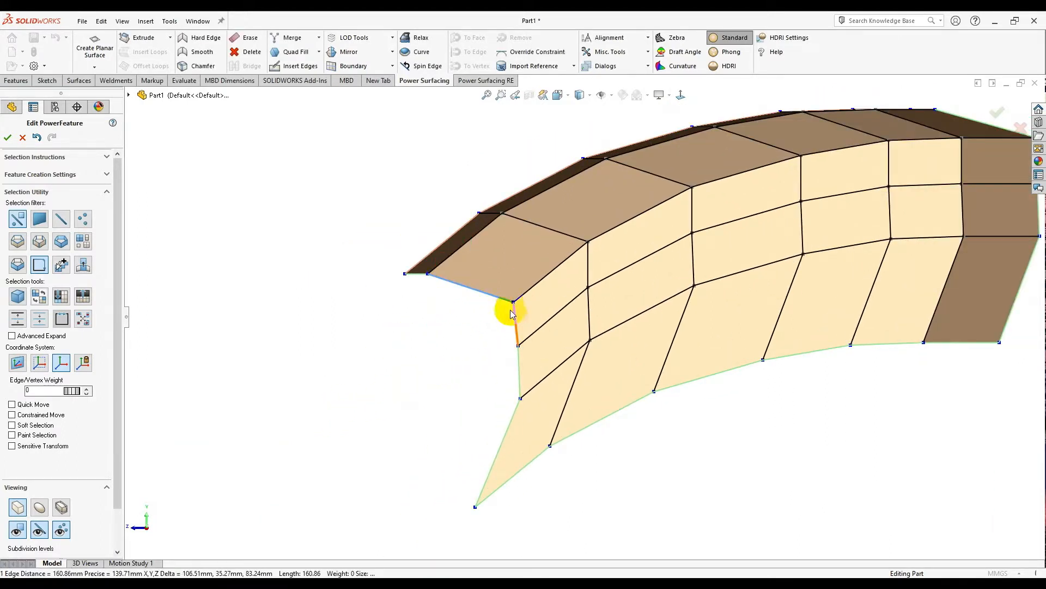
ctrl+click(414, 274)
middle_drag(416, 276, 439, 285)
middle_drag(479, 358, 491, 415)
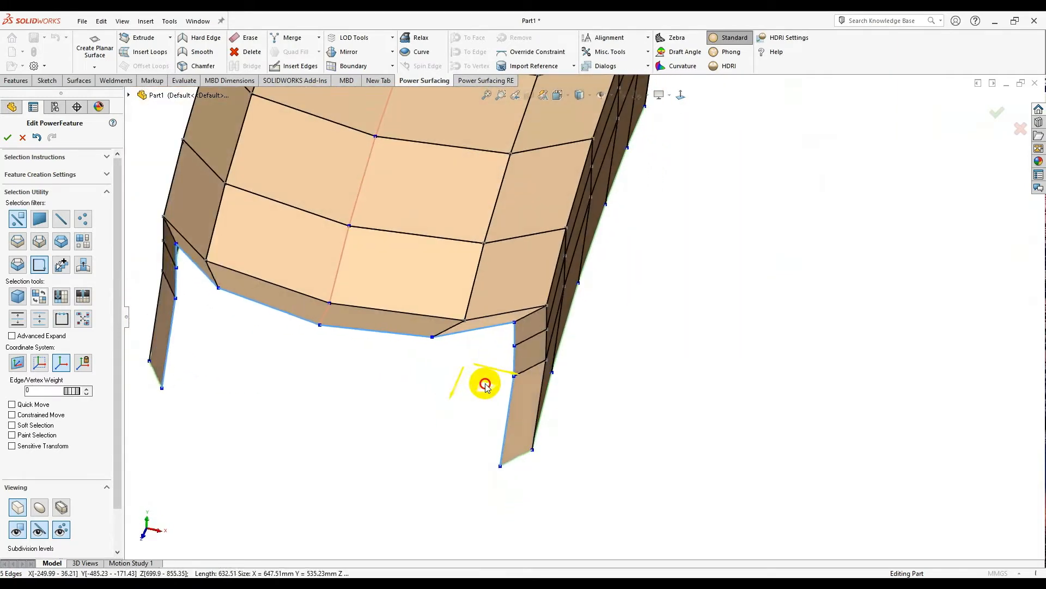
drag(485, 385, 471, 391)
middle_drag(474, 400, 435, 364)
drag(446, 344, 448, 371)
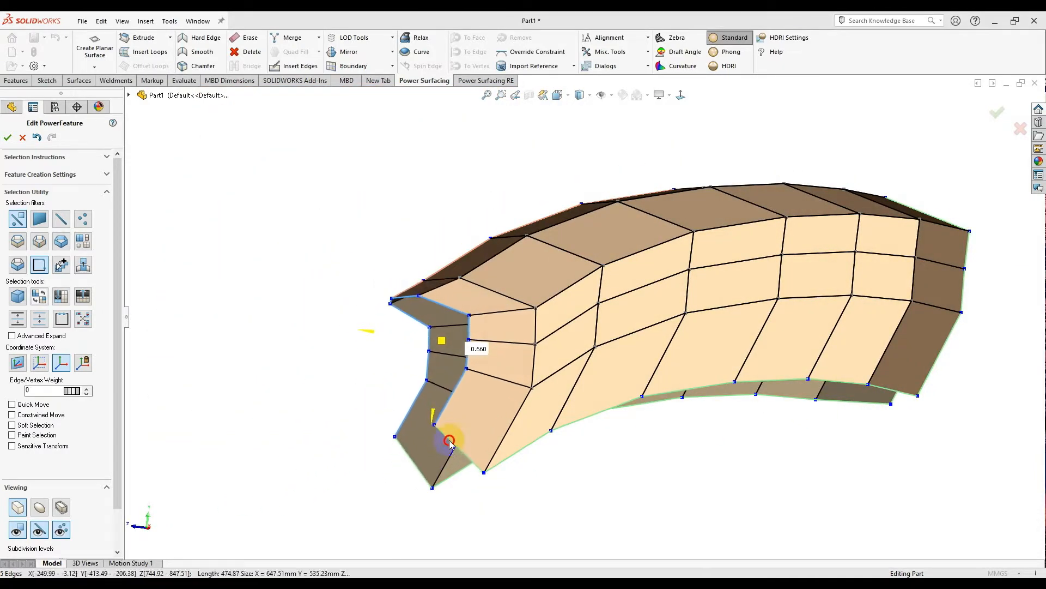
drag(449, 463, 451, 466)
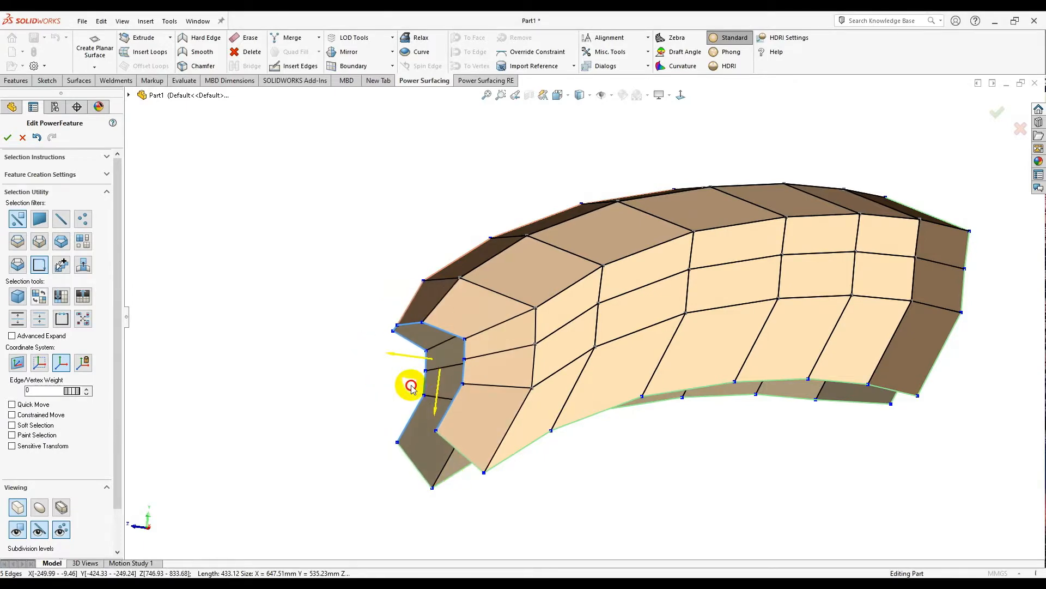
middle_drag(405, 382, 614, 256)
- Shift the vertical edge beside the opening slightly to the right
scroll(615, 257, up, 2)
click(681, 95)
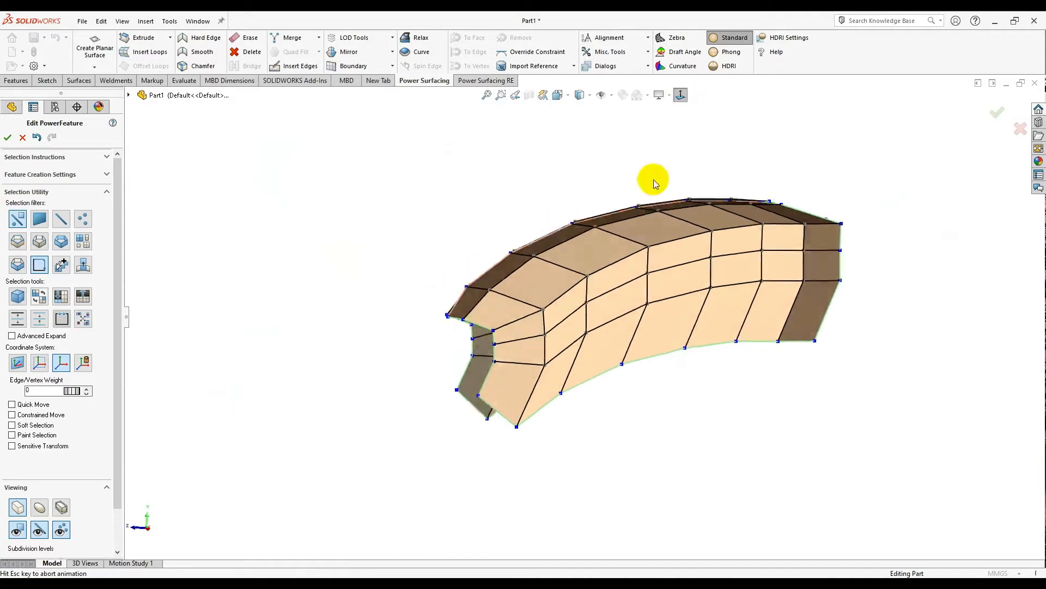
scroll(598, 305, down, 2)
right_click(584, 316)
click(578, 310)
scroll(577, 308, down, 3)
click(583, 309)
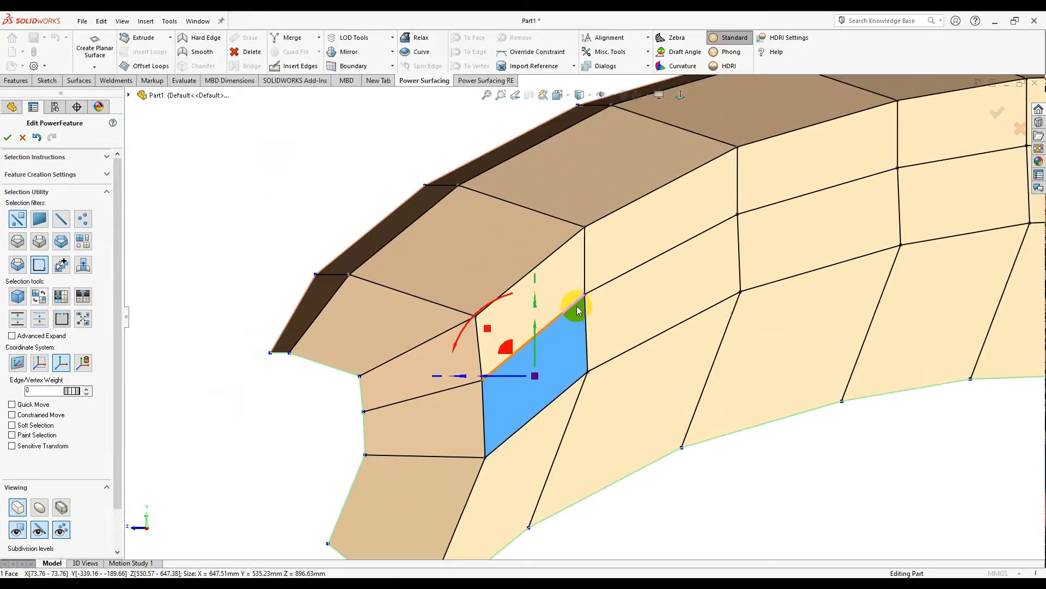
drag(585, 311, 582, 303)
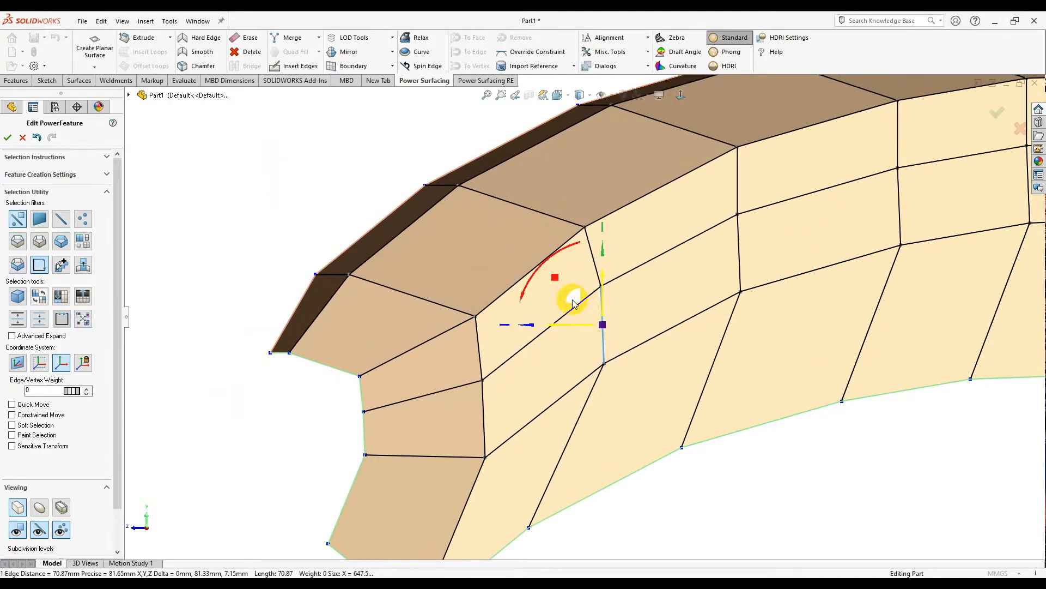
- Insert an extra edge loop close to the corner
scroll(575, 301, up, 5)
scroll(564, 288, down, 1)
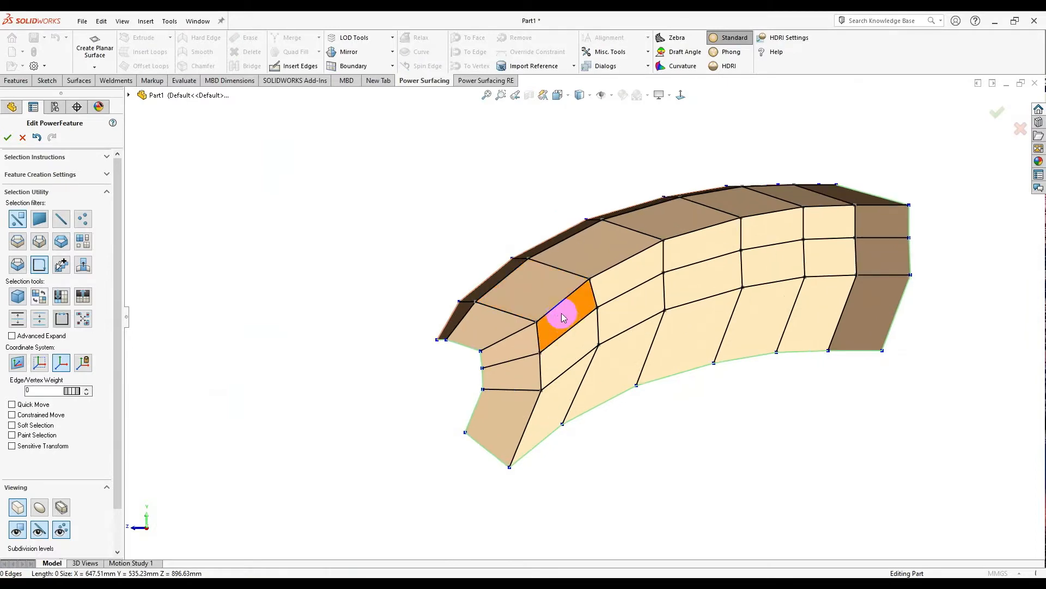
middle_drag(563, 316, 575, 320)
scroll(561, 302, down, 2)
scroll(600, 286, down, 2)
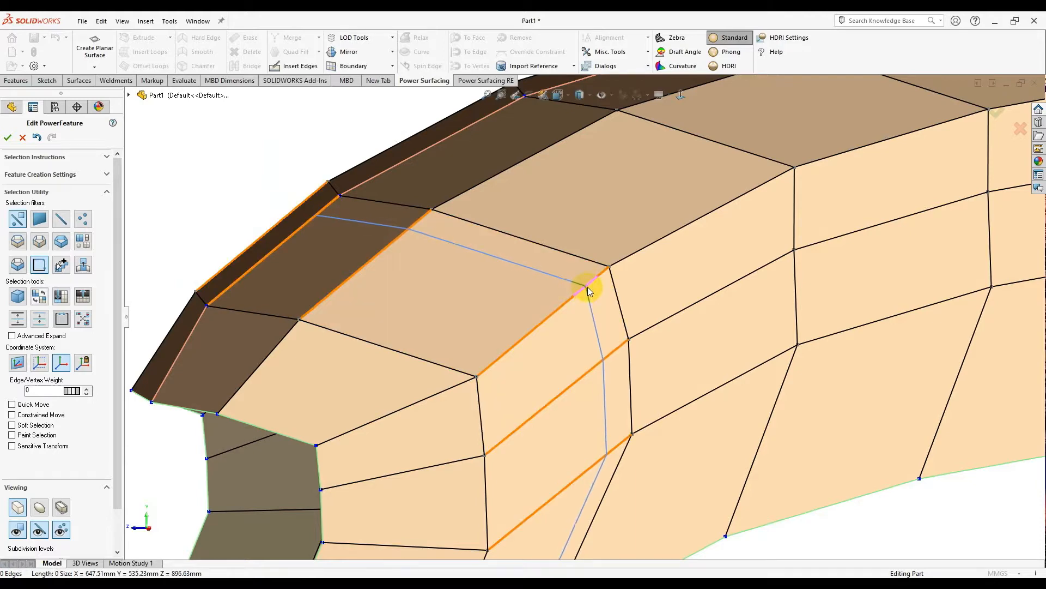
click(596, 280)
key(Escape)
- Paint-select ten faces across the leg region
scroll(537, 309, up, 1)
middle_drag(538, 309, 510, 307)
right_click(509, 305)
click(511, 298)
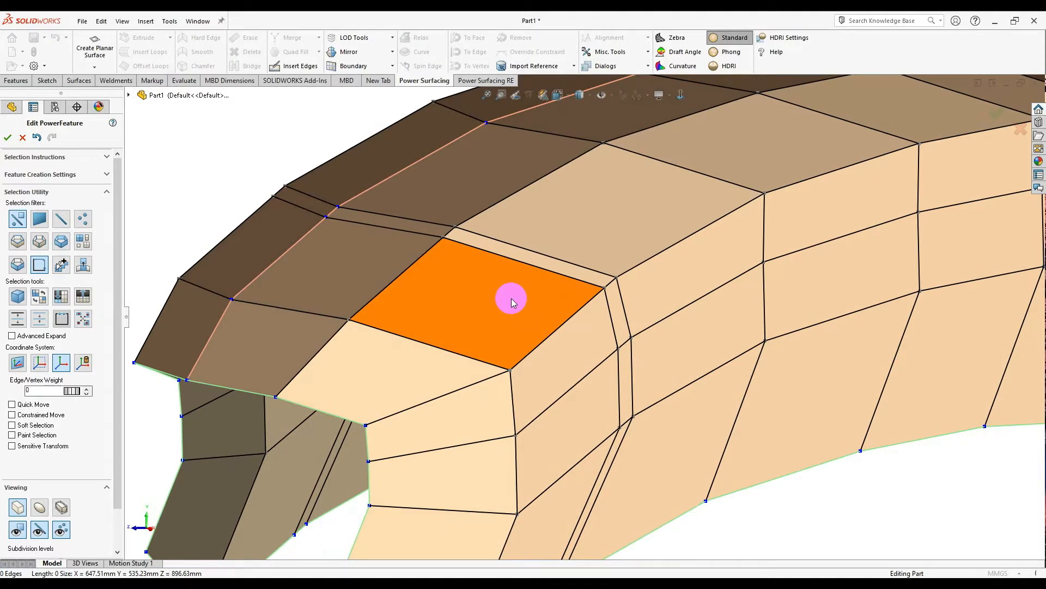
click(491, 299)
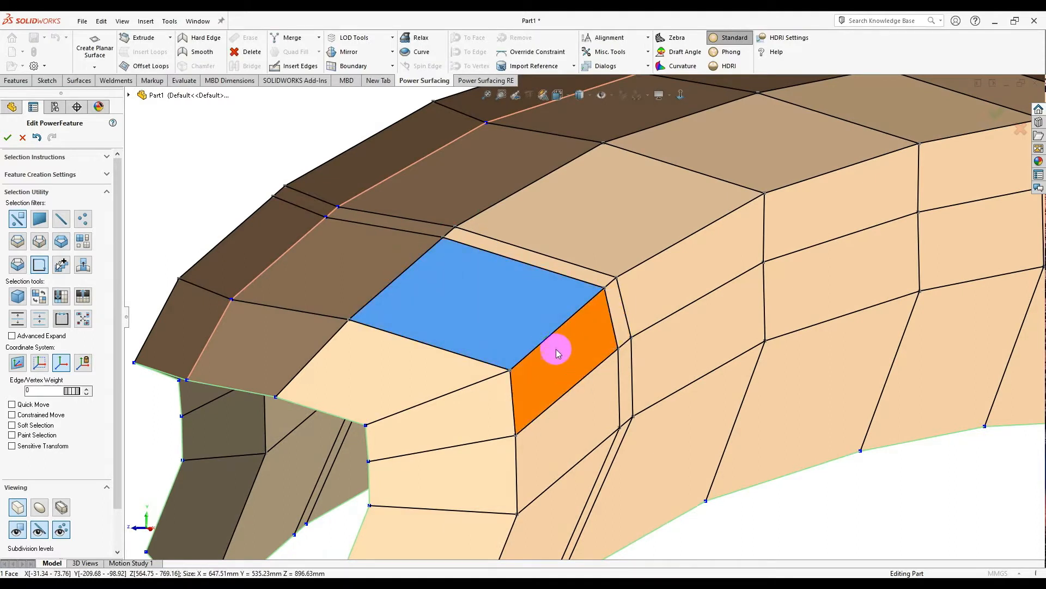
mouse_move(573, 419)
shift+mouse_down()
mouse_move(474, 548)
mouse_move(443, 425)
mouse_move(281, 362)
shift+mouse_up()
shift+drag(337, 296, 425, 312)
scroll(431, 319, up, 3)
mouse_move(434, 323)
middle_down()
mouse_move(637, 367)
mouse_move(522, 345)
mouse_move(423, 375)
mouse_move(511, 369)
middle_up()
scroll(468, 385, down, 1)
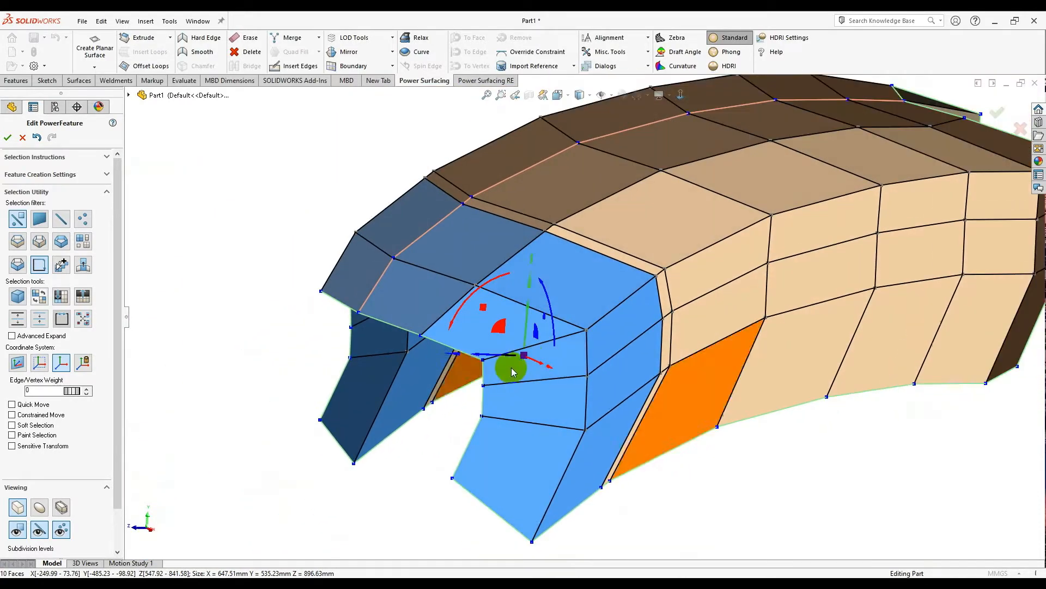
- Scale the selected leg faces to 0.85 and move both legs inward
drag(523, 355, 516, 392)
middle_drag(516, 392, 548, 379)
scroll(547, 382, down, 3)
drag(579, 322, 545, 323)
middle_drag(606, 317, 464, 262)
scroll(572, 283, up, 3)
middle_drag(572, 283, 349, 284)
middle_drag(472, 286, 574, 347)
- Undo a stray nudge and reposition the leg faces along one axis
drag(580, 336, 585, 345)
key(ctrl+z)
middle_drag(645, 330, 600, 393)
drag(565, 353, 571, 376)
middle_drag(681, 368, 654, 283)
click(654, 283)
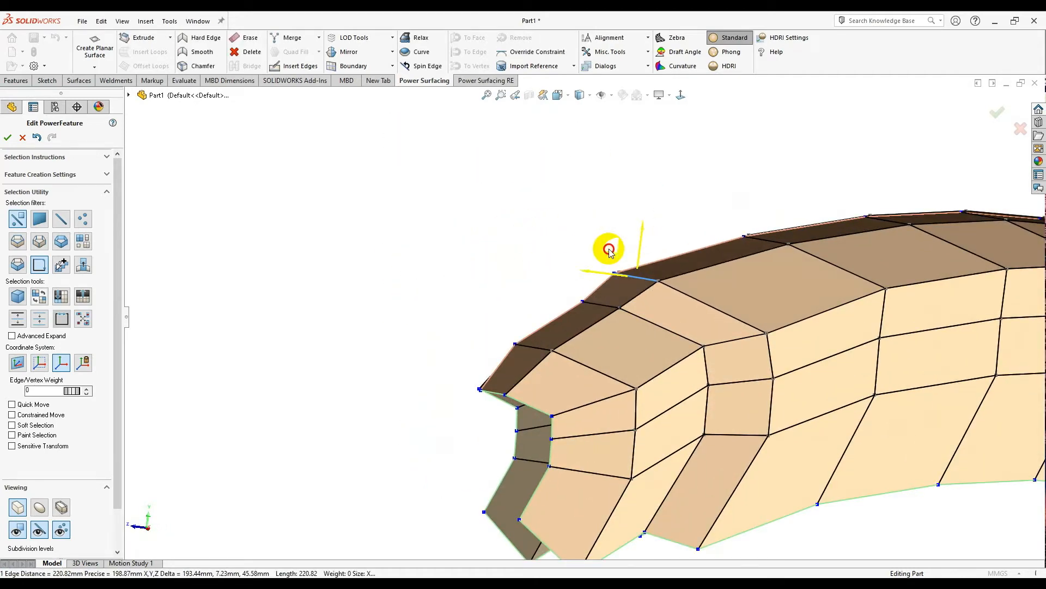
- Nudge the top edge and slide the top corner vertex vertically, about 21.73 mm
drag(598, 241, 596, 241)
middle_drag(595, 241, 691, 130)
scroll(699, 269, up, 3)
scroll(746, 303, down, 3)
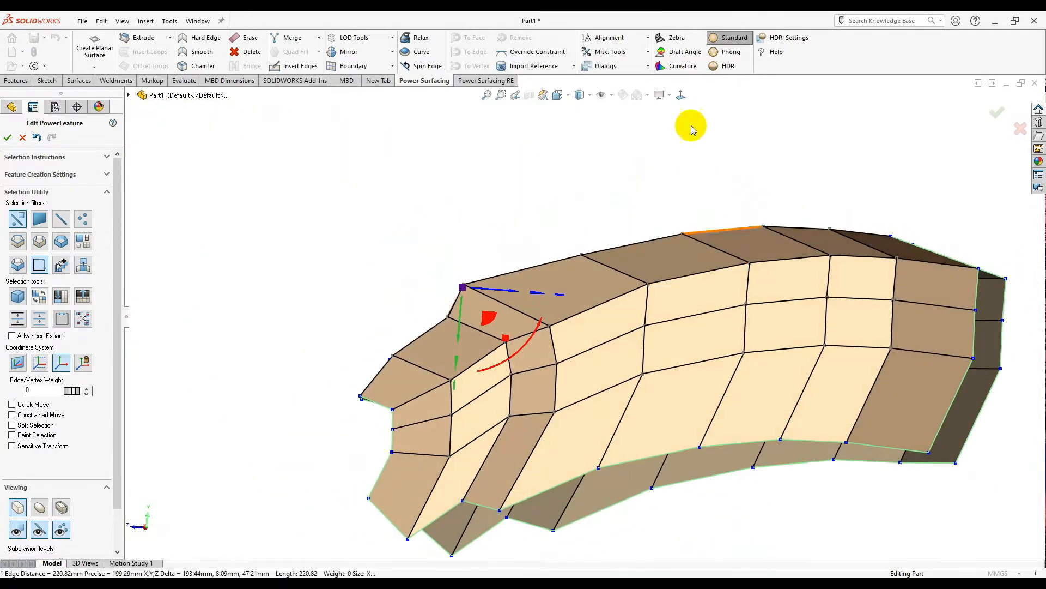
scroll(571, 315, down, 1)
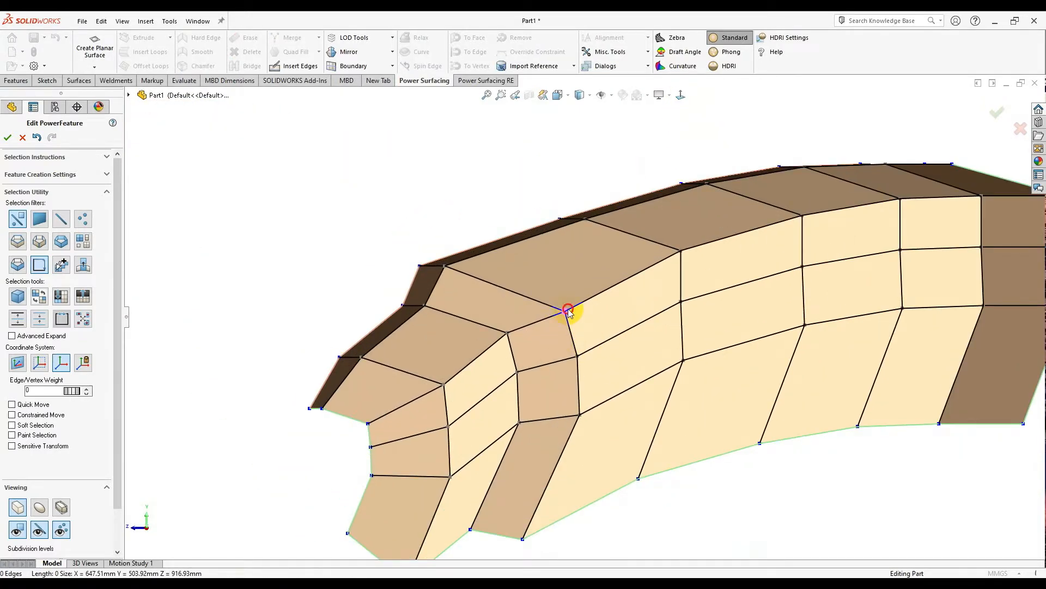
click(568, 311)
scroll(572, 316, up, 2)
mouse_move(581, 330)
mouse_down()
mouse_move(578, 303)
mouse_move(583, 369)
mouse_move(582, 345)
mouse_up()
click(714, 440)
- Show the quick selection options over the control cage from a top-down oblique view
scroll(713, 440, up, 1)
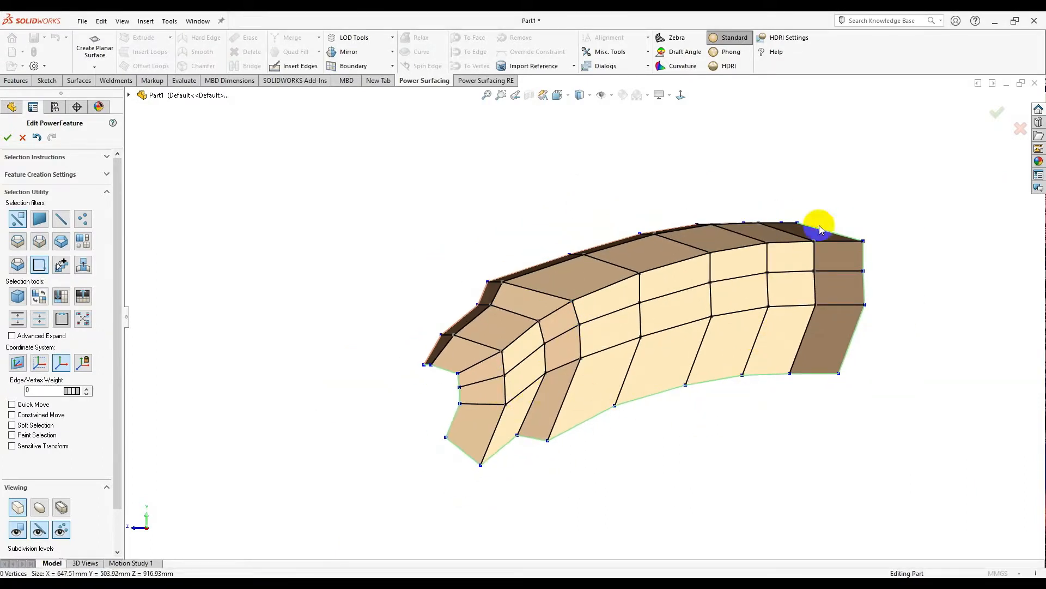
scroll(822, 229, up, 1)
scroll(742, 240, down, 3)
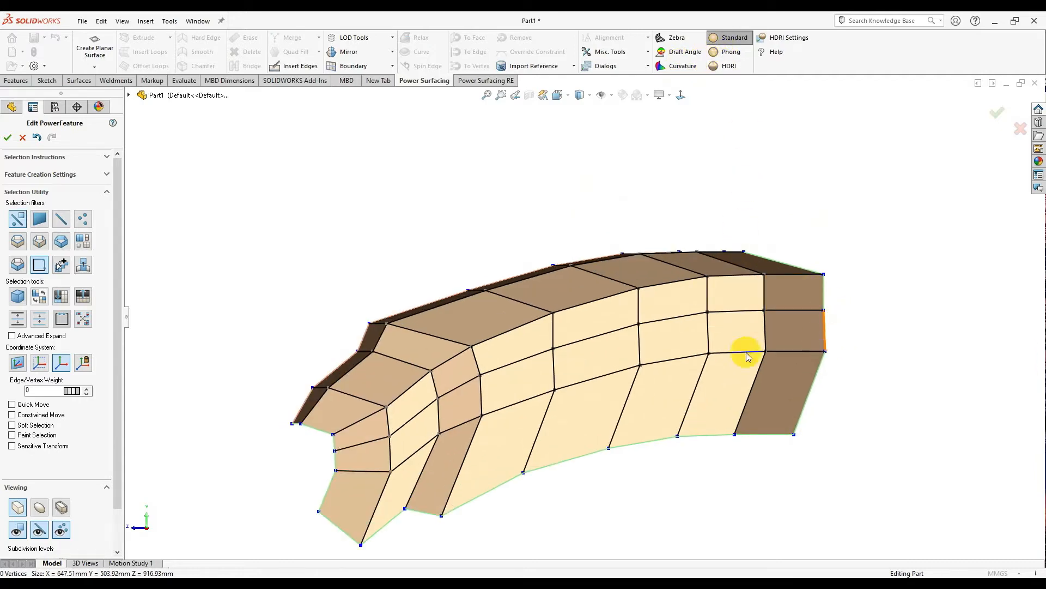
middle_drag(652, 402, 473, 377)
scroll(521, 313, down, 3)
right_click(648, 299)
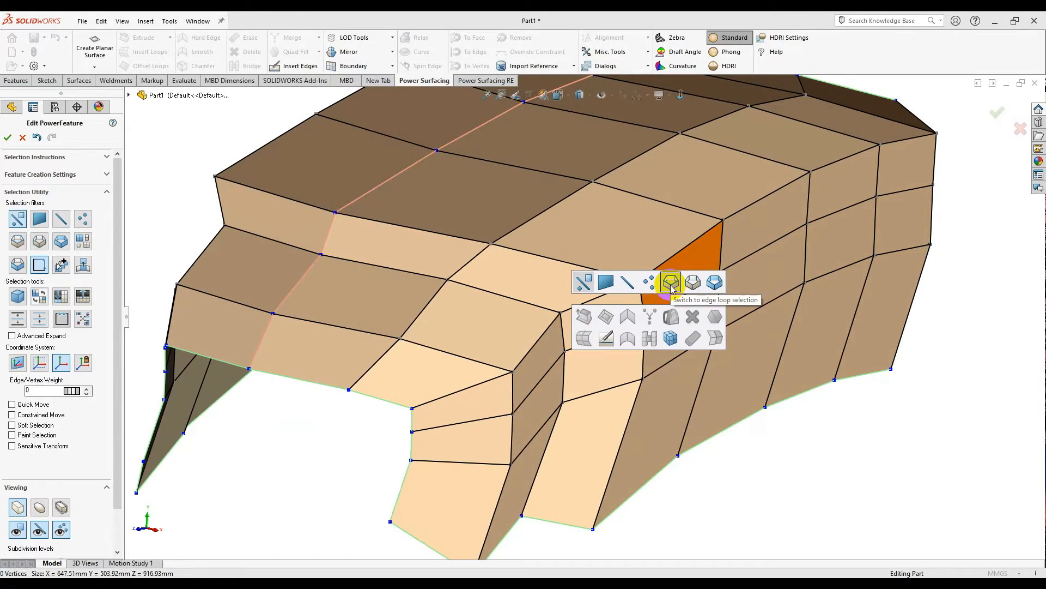
- Select the edge loop around the front step and give it a crease weight of about 44–46
click(671, 283)
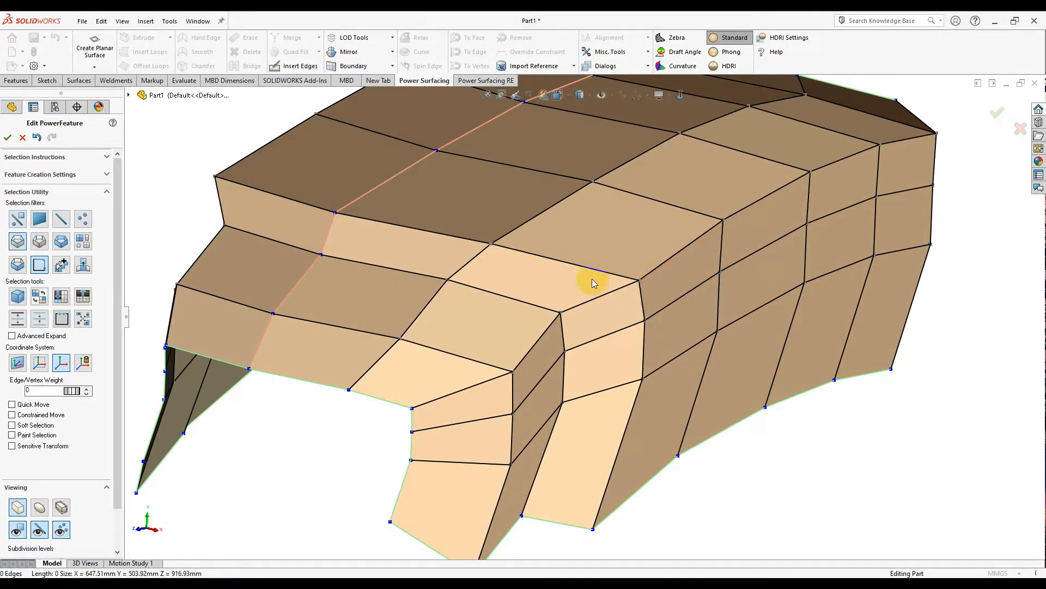
click(588, 271)
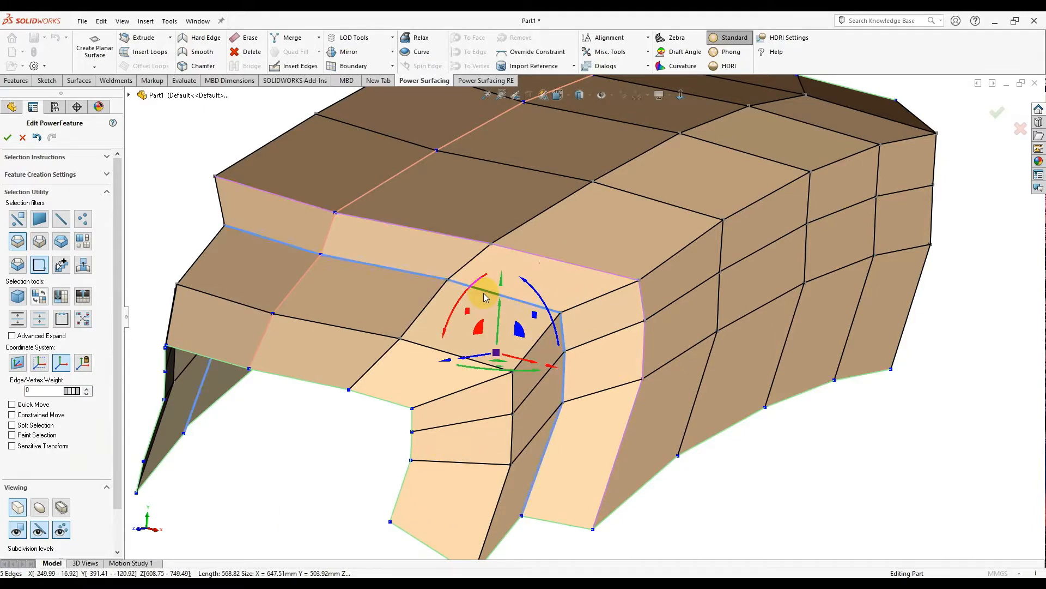
middle_drag(486, 297, 433, 253)
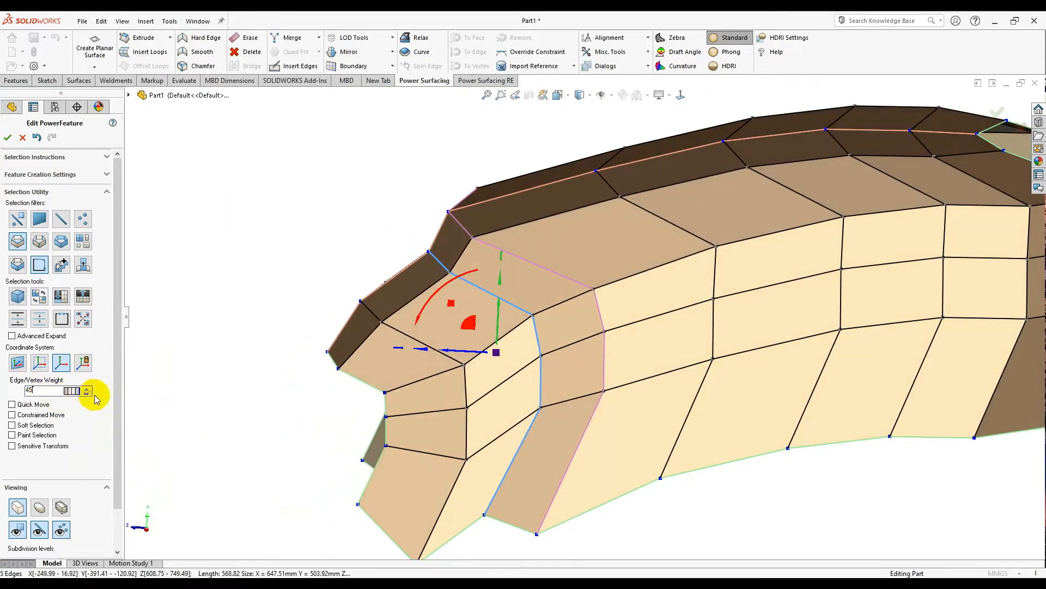
middle_drag(376, 354, 417, 464)
scroll(427, 440, up, 2)
click(428, 441)
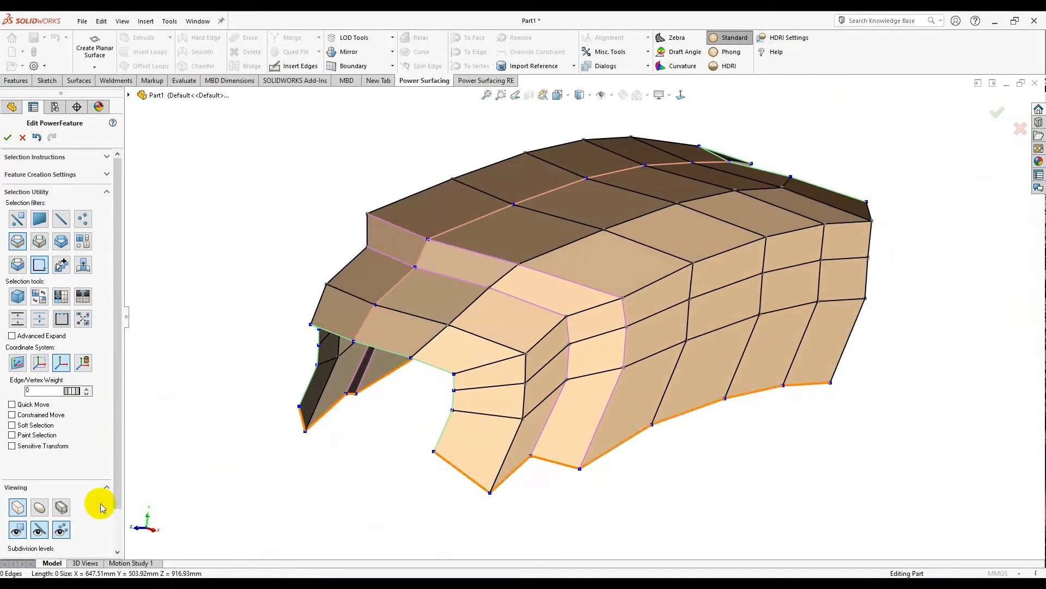
- Switch the shell to the smooth subdivided surface display and inspect it from the side
click(39, 508)
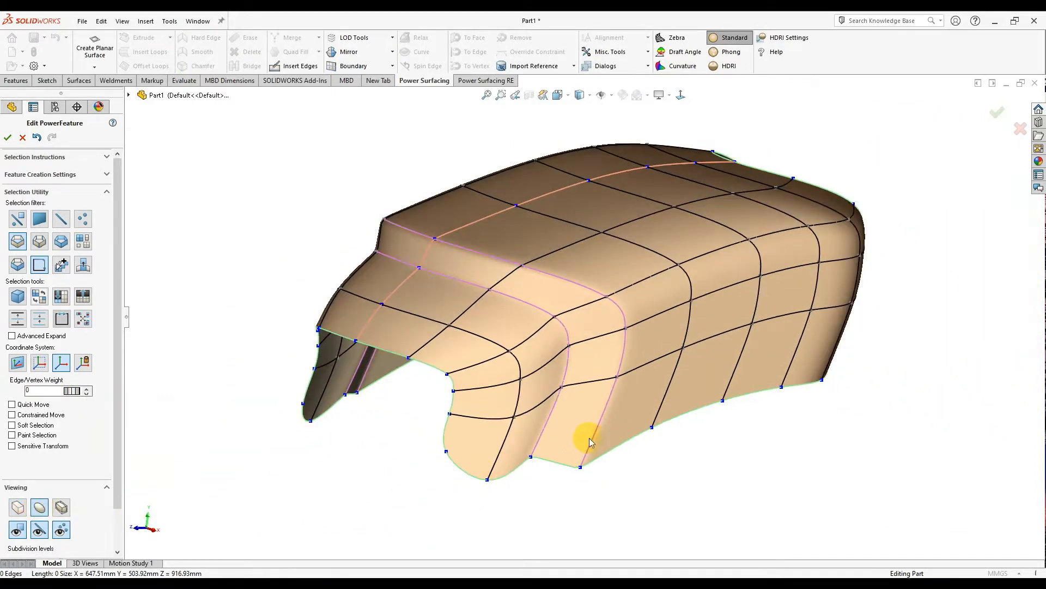
middle_drag(725, 404, 513, 345)
scroll(513, 345, down, 3)
double_click(491, 370)
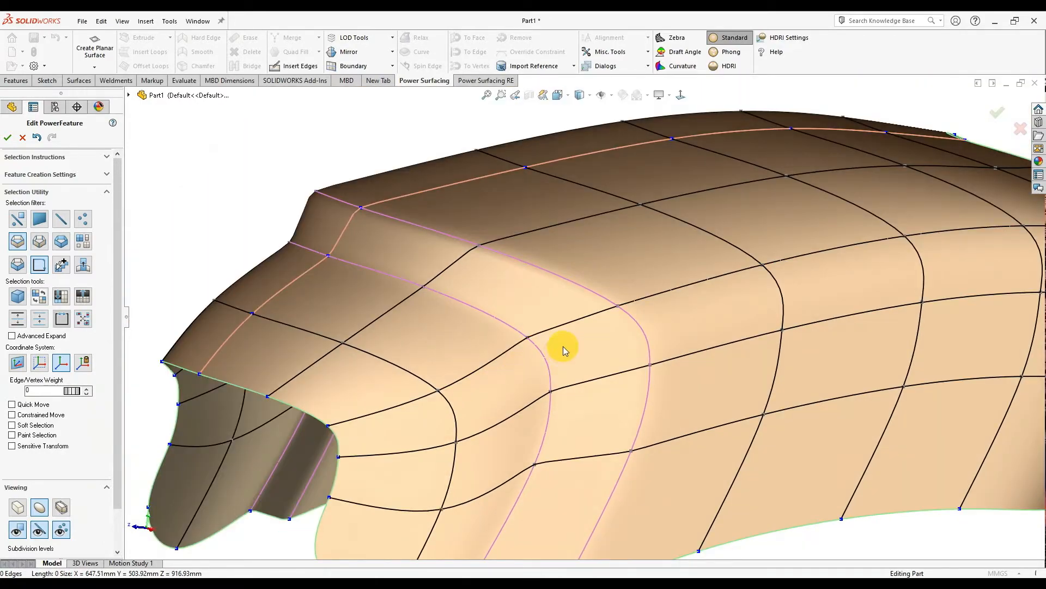
scroll(563, 346, up, 4)
middle_drag(556, 341, 377, 375)
click(455, 395)
- Drag the leg opening's inner edge loop about 0.384 to refine the leg's curve
click(479, 368)
scroll(502, 413, down, 3)
middle_drag(502, 413, 498, 367)
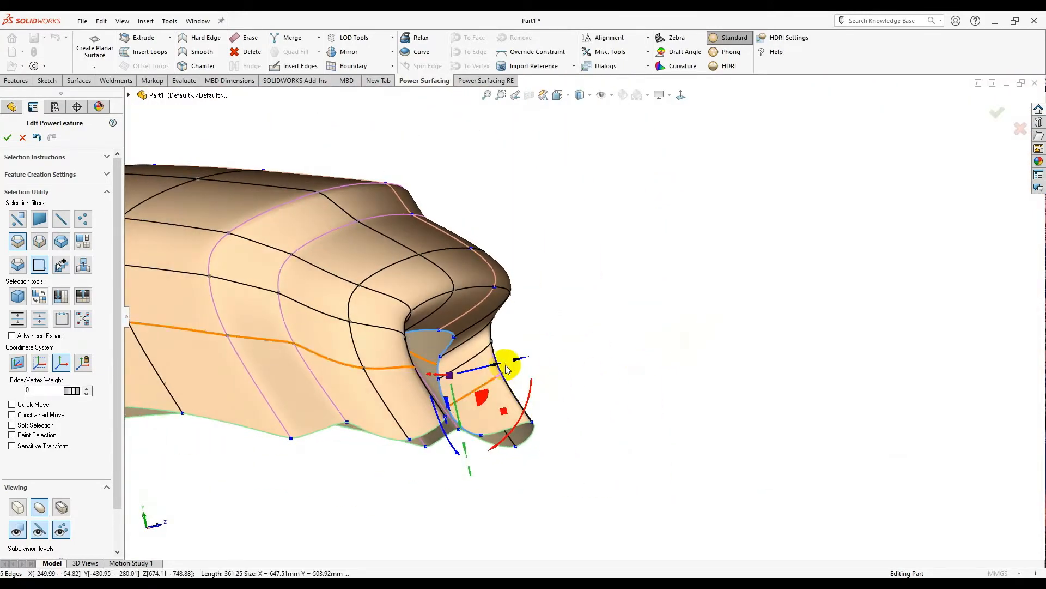
drag(365, 466, 410, 438)
middle_drag(524, 392, 327, 376)
scroll(562, 373, down, 2)
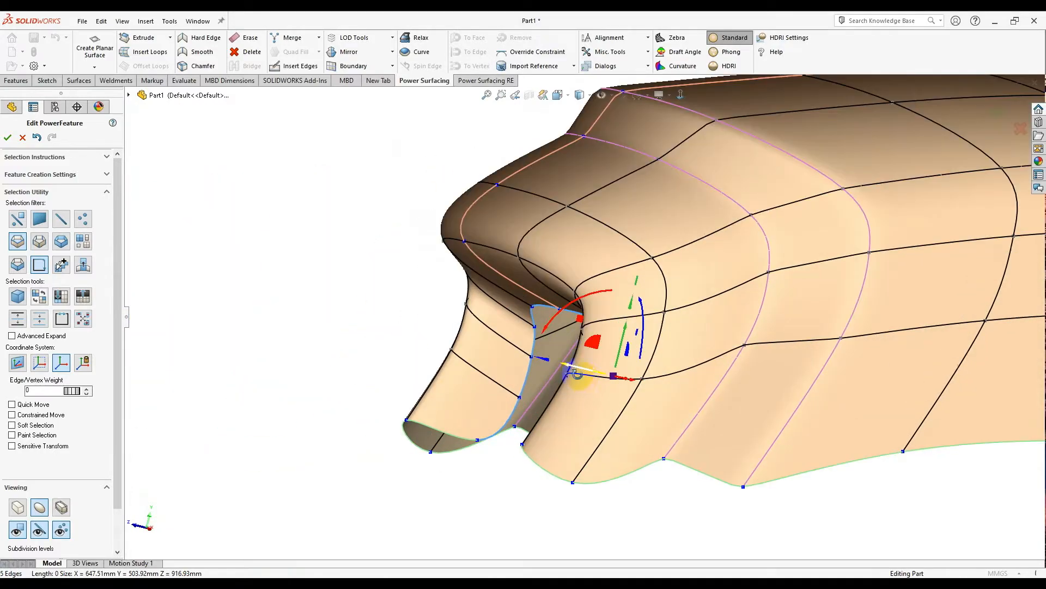
middle_drag(585, 379, 571, 379)
drag(609, 347, 673, 379)
middle_drag(674, 379, 507, 345)
scroll(583, 316, up, 3)
middle_drag(574, 246, 604, 223)
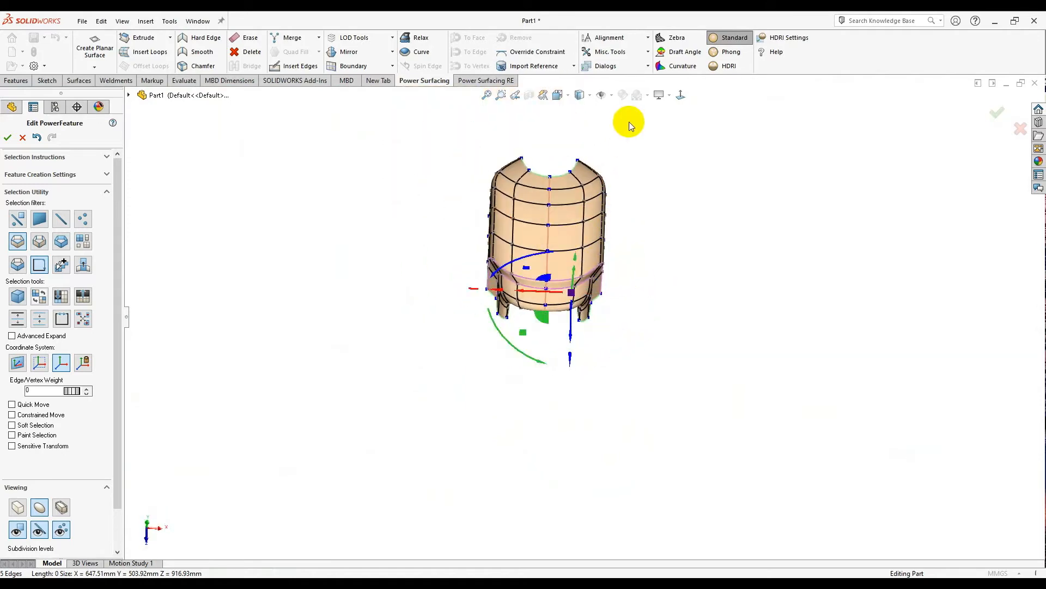
- Select all 45 shell faces in front view and scale them vertically to about 1.171
click(681, 95)
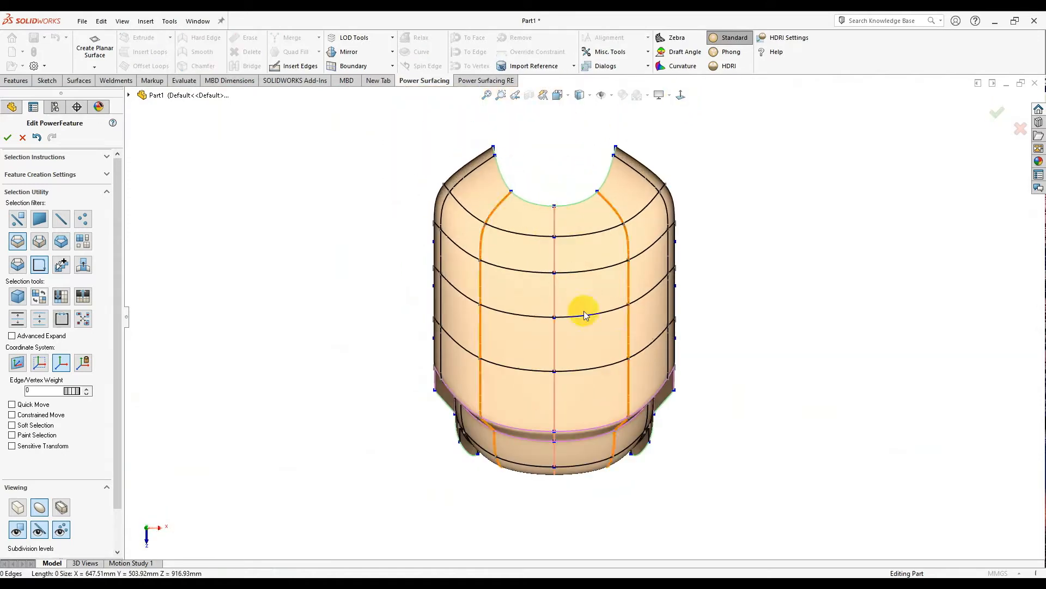
click(585, 295)
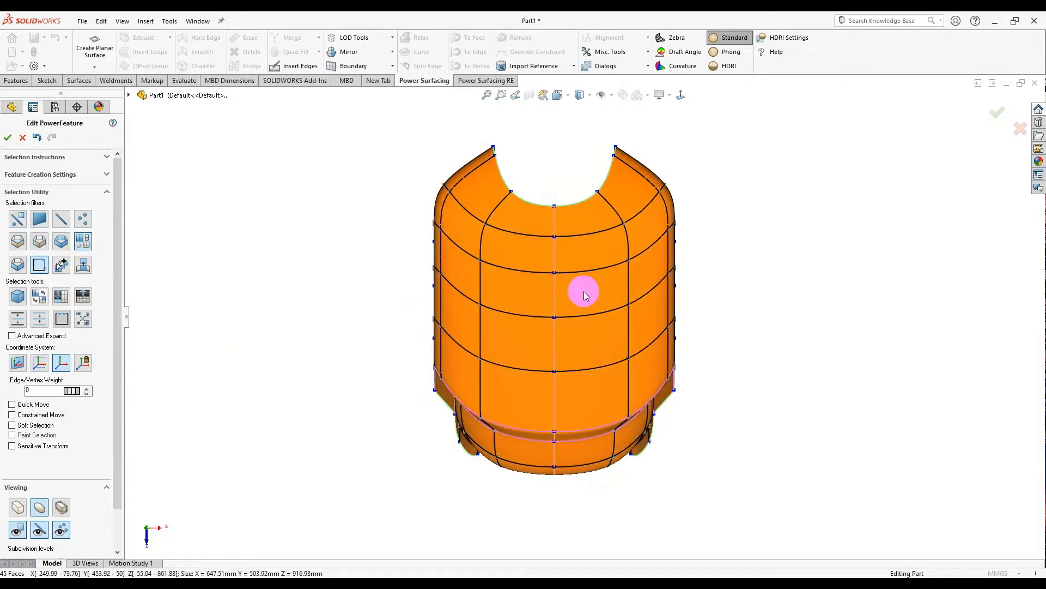
click(189, 308)
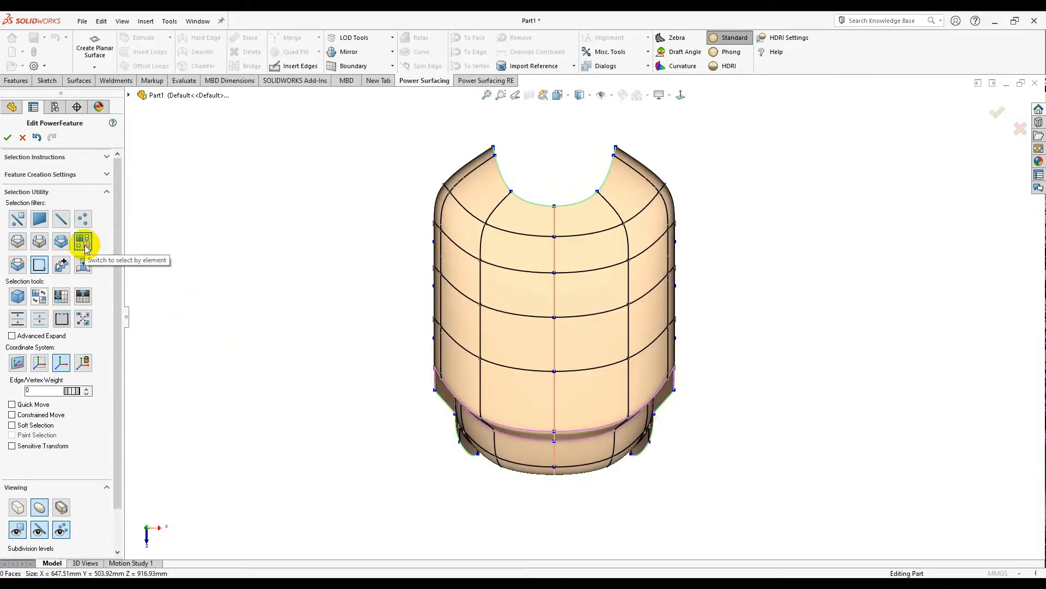
click(611, 276)
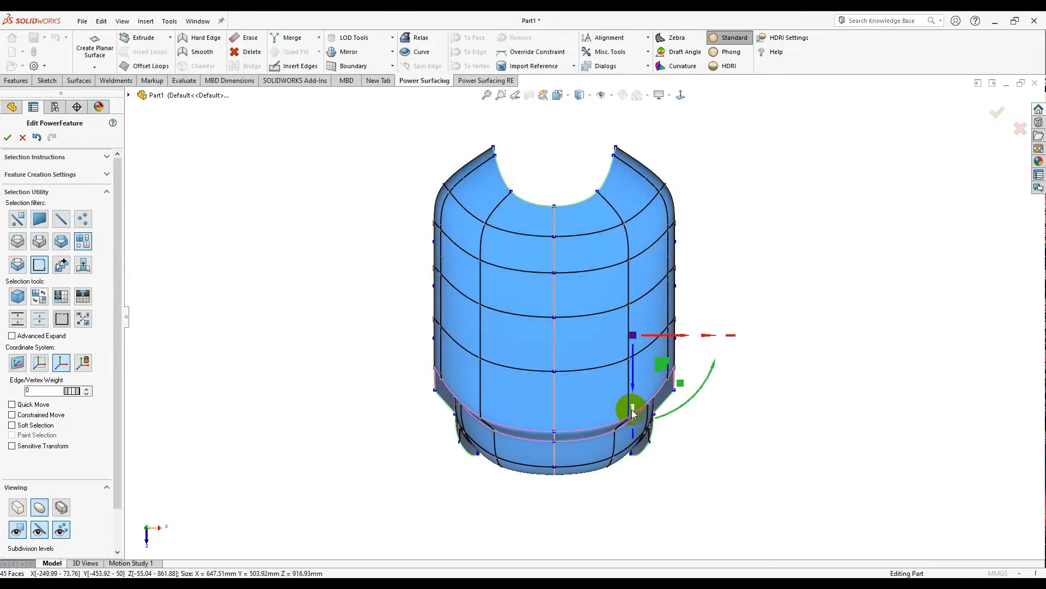
drag(632, 411, 648, 456)
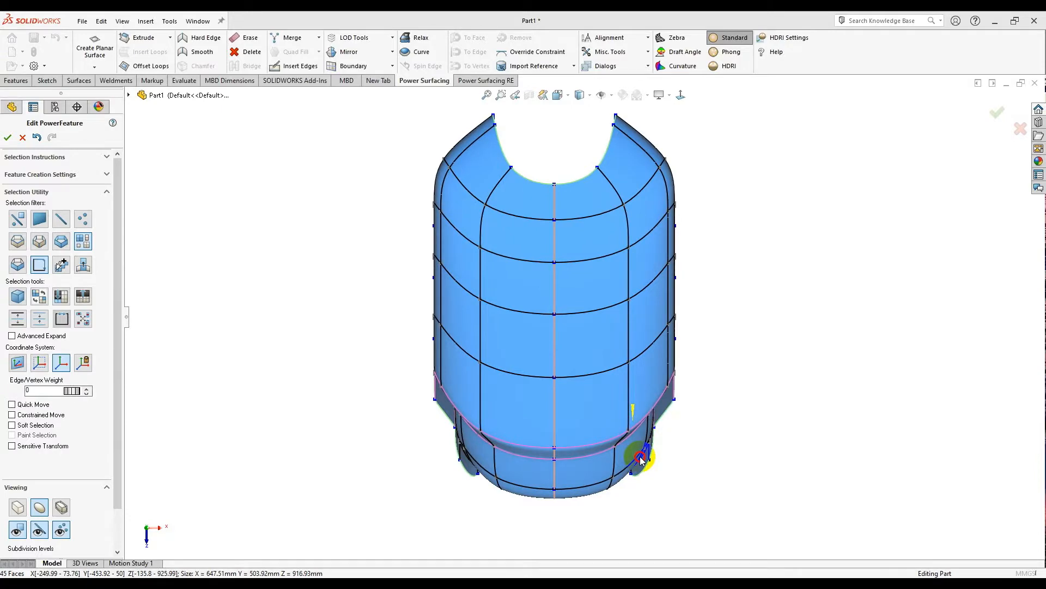
click(696, 303)
middle_drag(696, 304, 686, 190)
middle_drag(685, 98, 672, 264)
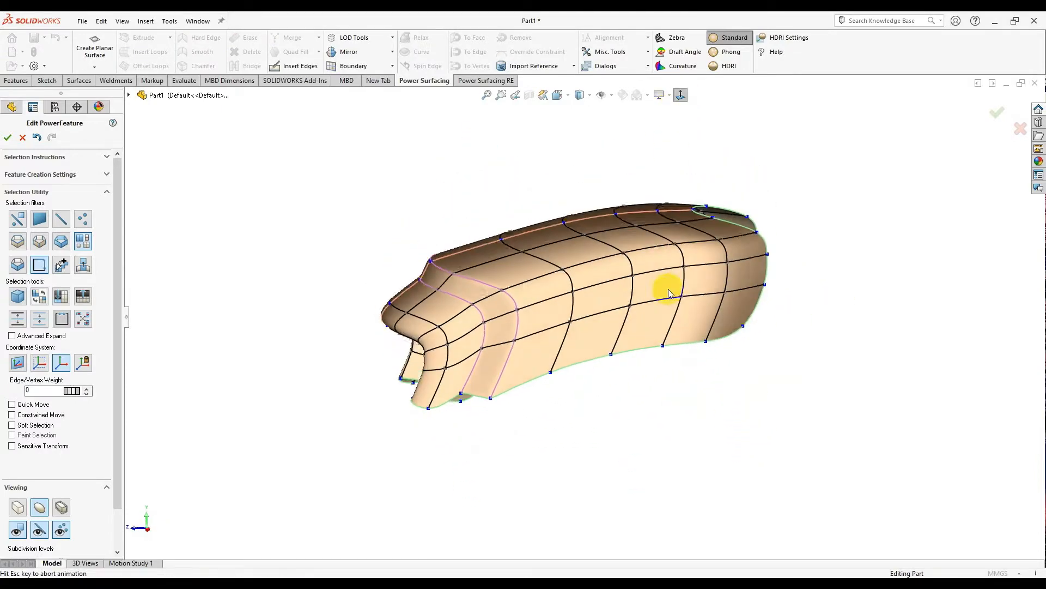
- Select two rear faces and push them outward to bulge the back
click(673, 273)
click(655, 300)
scroll(657, 301, down, 3)
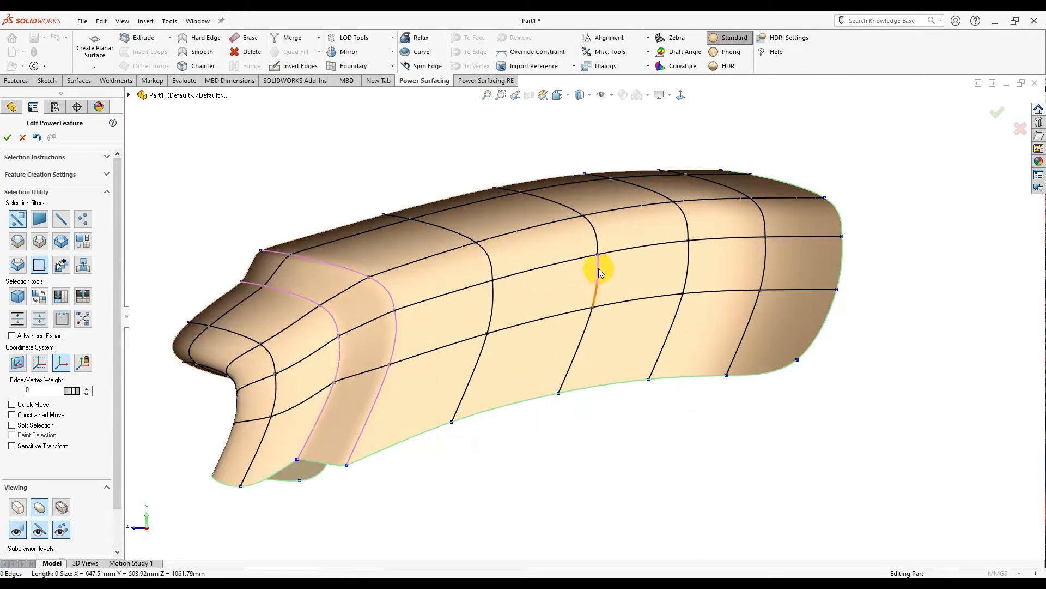
click(728, 235)
click(776, 225)
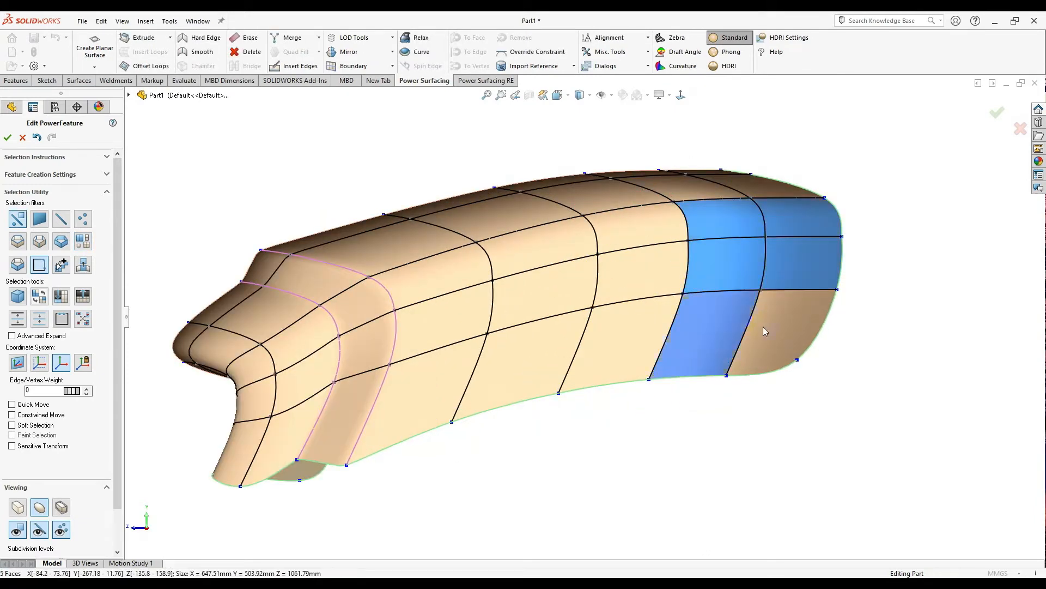
middle_drag(685, 266, 776, 314)
drag(780, 299, 816, 331)
scroll(804, 406, up, 5)
middle_drag(804, 407, 663, 228)
- Narrow the shell symmetrically from the front view
click(682, 96)
scroll(627, 362, down, 4)
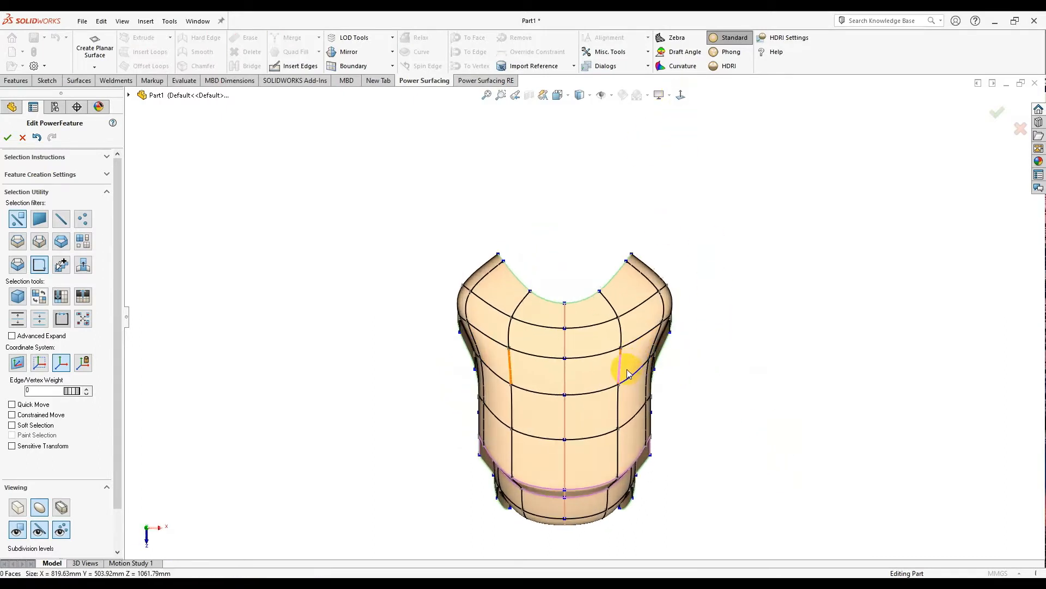
click(604, 307)
drag(701, 253, 689, 251)
key(Escape)
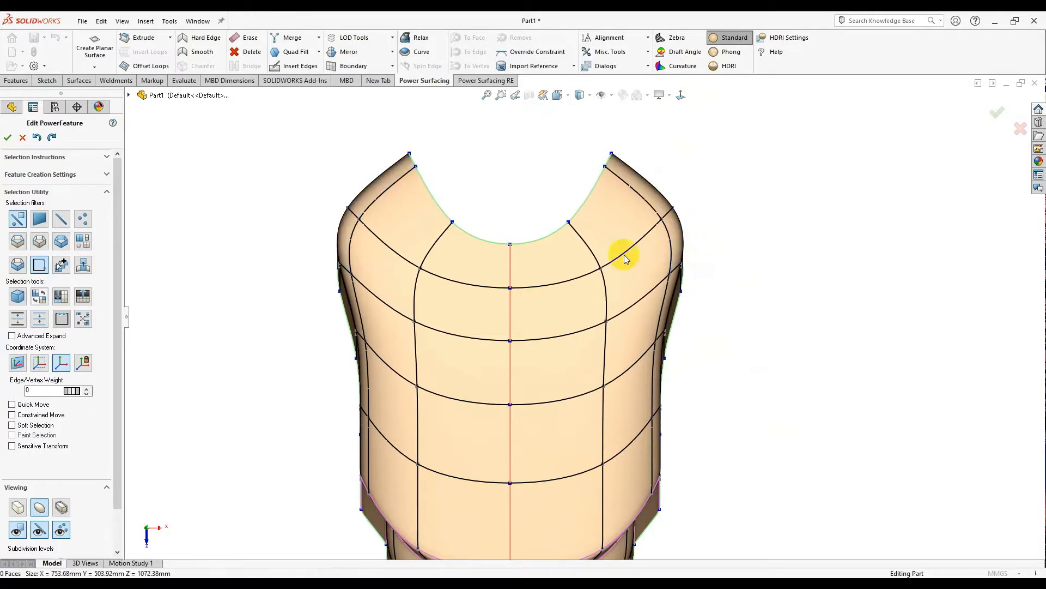
- Pull the shoulder top vertices inward to narrow the opening
scroll(599, 177, down, 1)
right_click(590, 142)
click(600, 147)
drag(635, 167, 613, 190)
click(515, 185)
- Lower the U-shaped opening's vertices and shift its edges symmetrically into a neckline
scroll(514, 185, down, 2)
scroll(520, 210, up, 1)
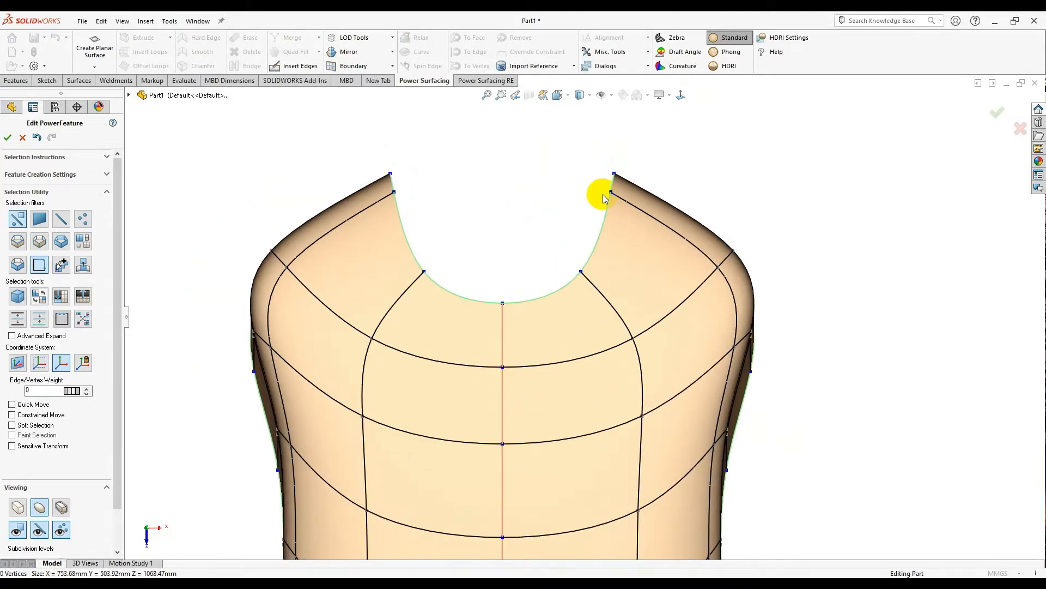
mouse_move(639, 264)
mouse_down()
mouse_move(647, 271)
mouse_move(636, 267)
mouse_up()
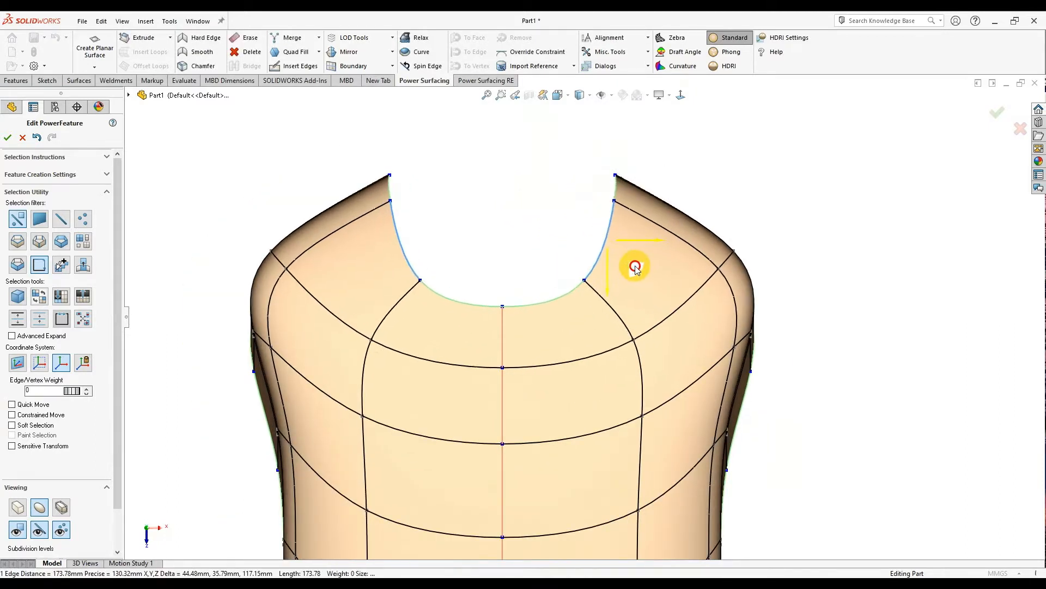
scroll(525, 237, down, 2)
scroll(579, 258, up, 3)
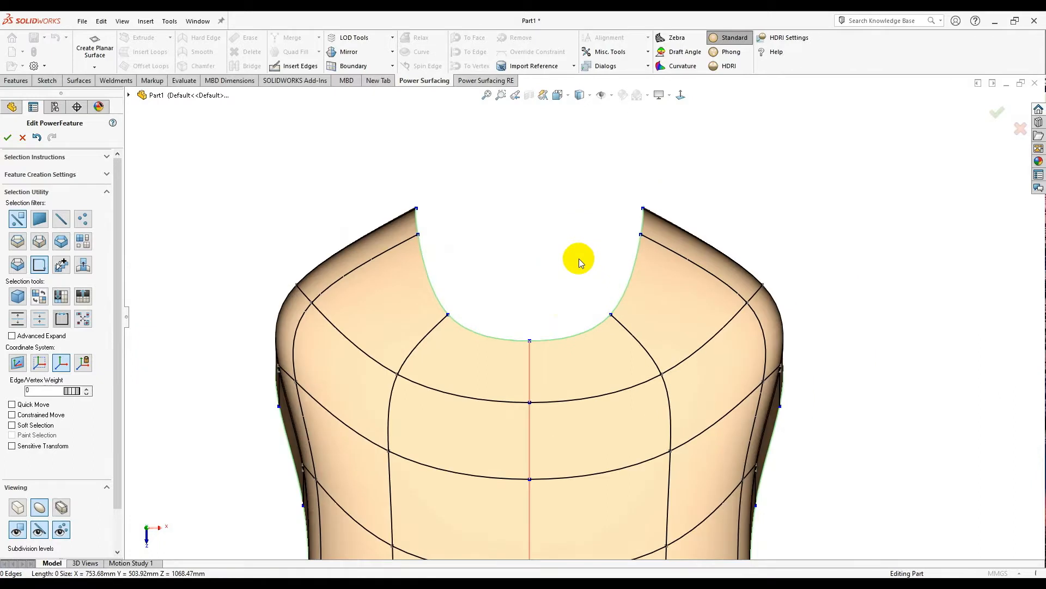
scroll(595, 273, down, 2)
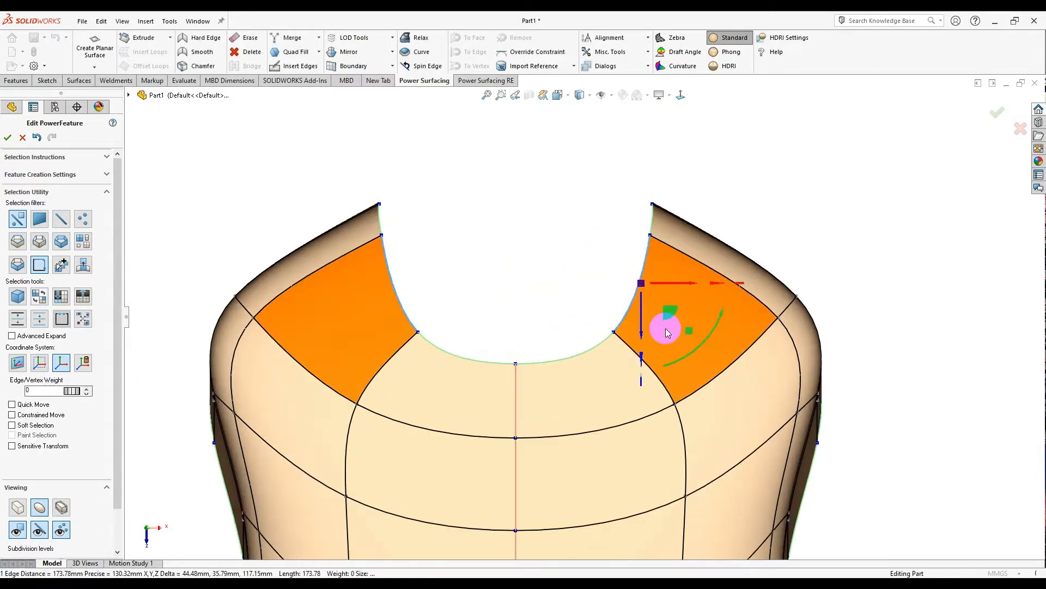
mouse_move(670, 313)
mouse_down()
mouse_move(652, 310)
mouse_move(672, 311)
mouse_up()
click(564, 309)
scroll(559, 300, up, 2)
scroll(600, 413, up, 3)
scroll(602, 419, down, 5)
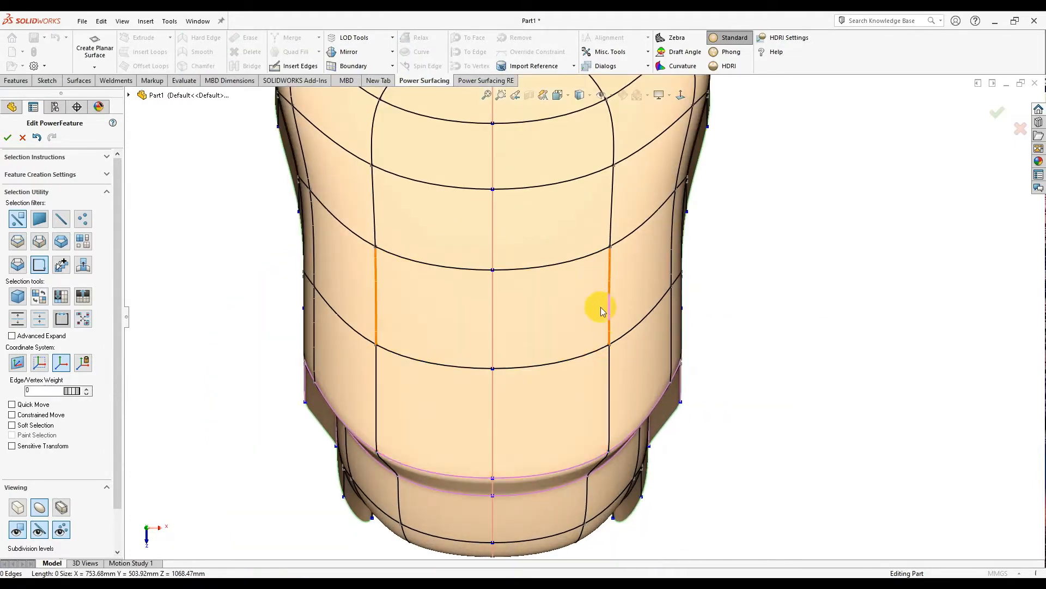
scroll(606, 290, up, 2)
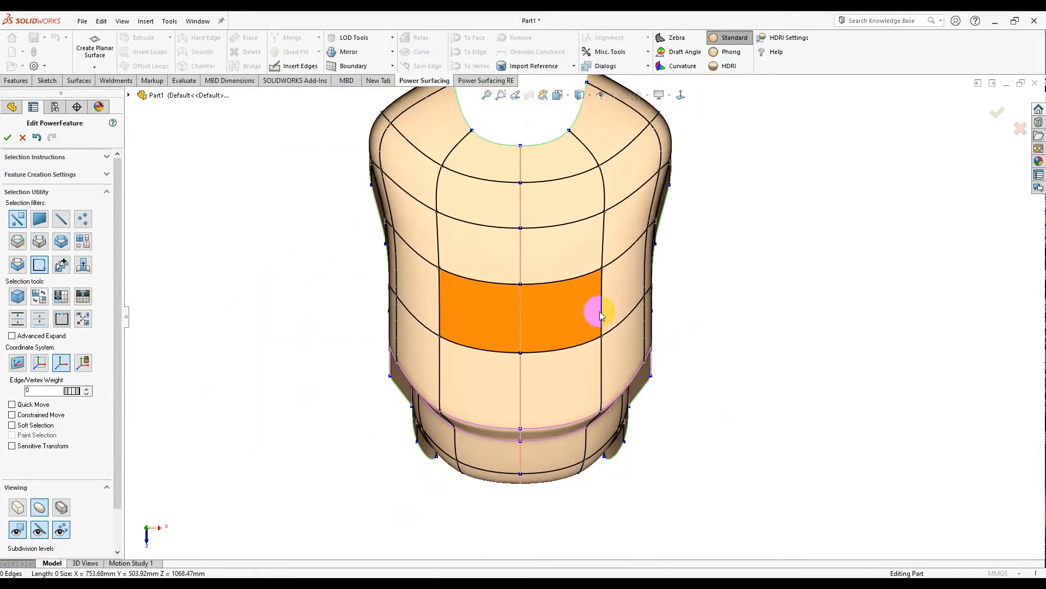
- Push the selected front vertical edges outward by about 49.24 mm
click(309, 68)
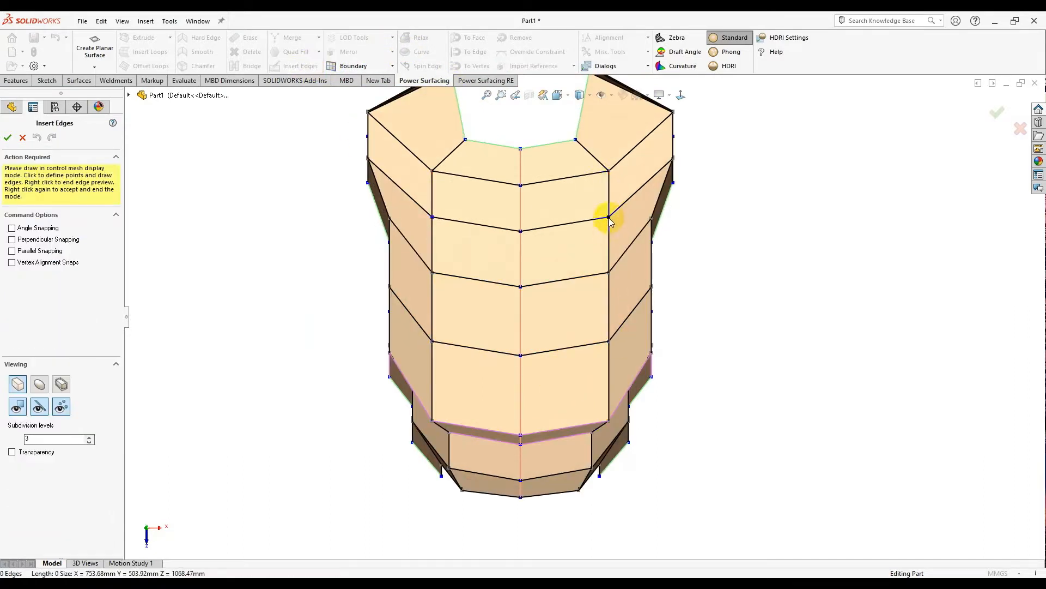
right_click(612, 259)
click(609, 272)
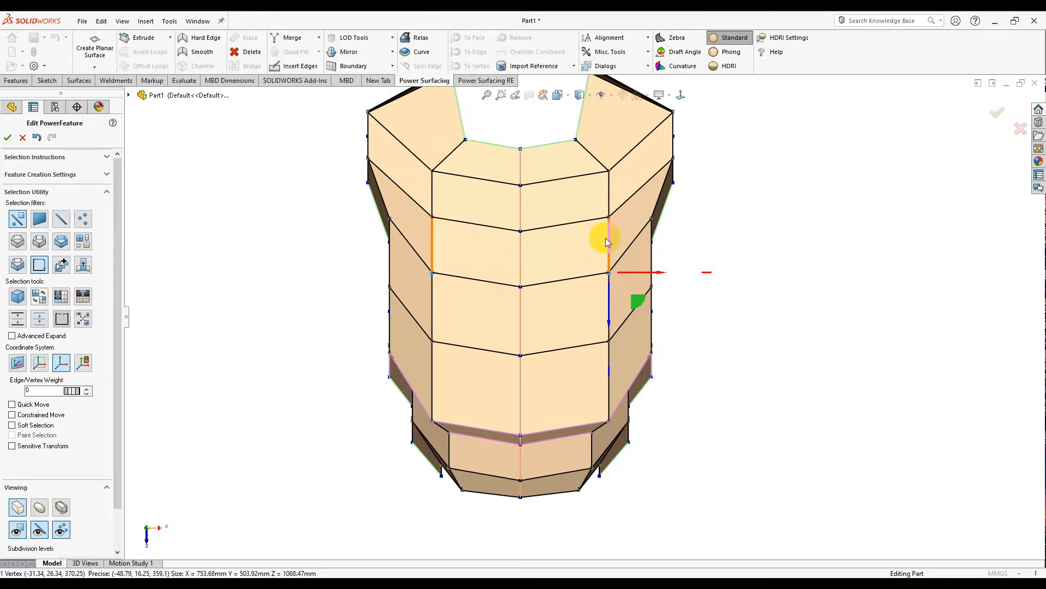
click(608, 242)
scroll(610, 244, down, 3)
click(607, 349)
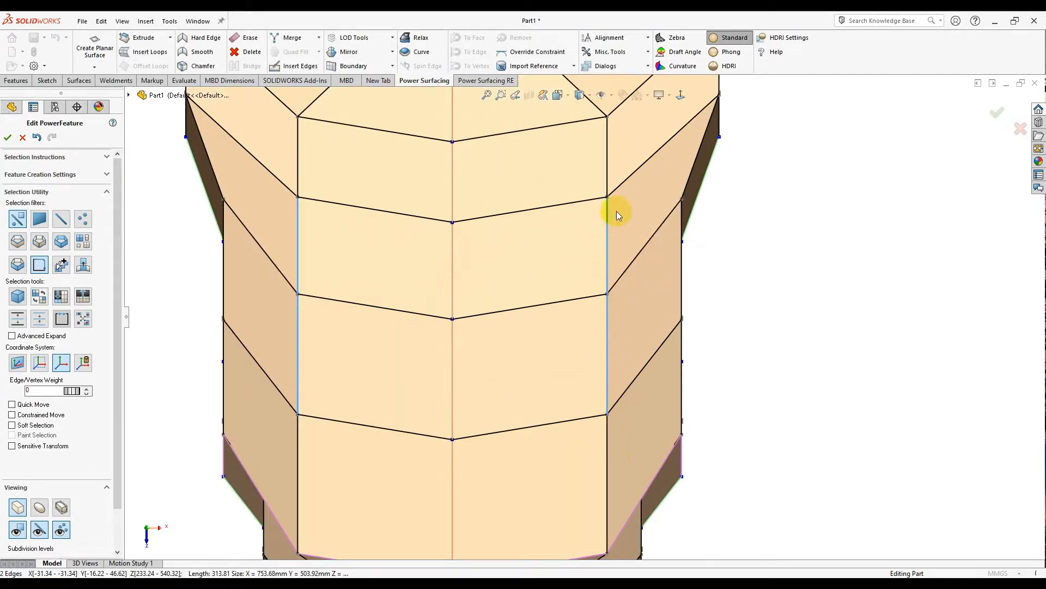
scroll(597, 253, up, 3)
drag(632, 281, 661, 288)
click(716, 361)
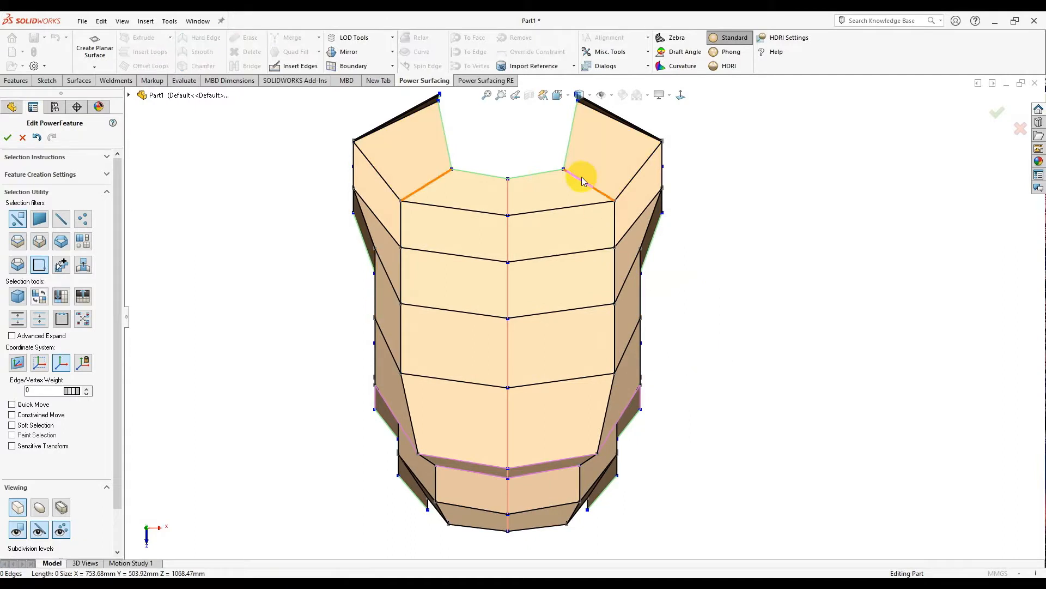
- Begin a diagonal edge from a corner vertex, then cancel the edge insertion
scroll(616, 298, down, 2)
click(540, 112)
right_click(551, 143)
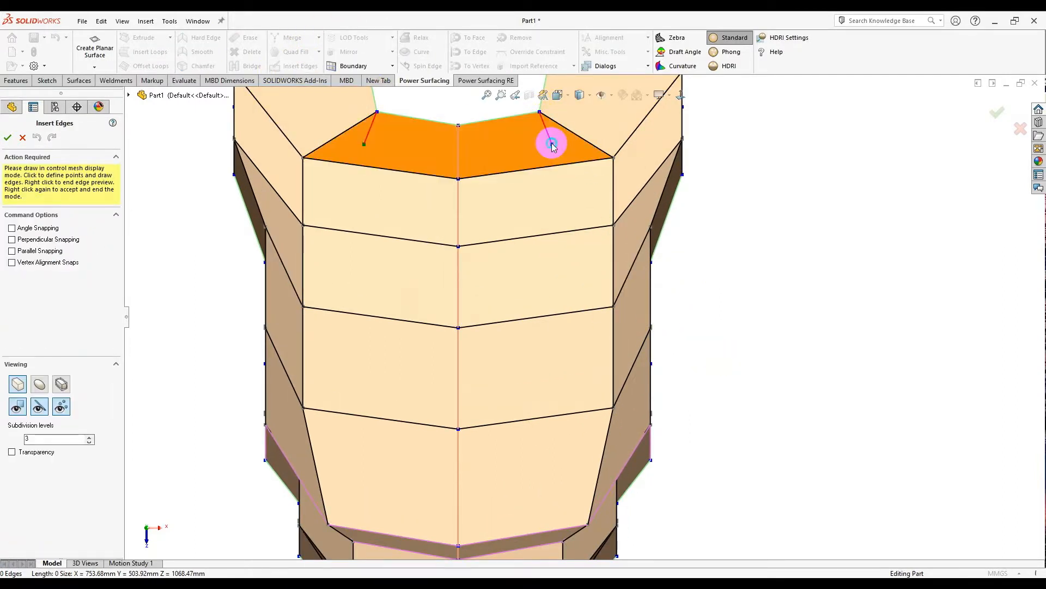
right_click(548, 141)
scroll(513, 112, down, 3)
scroll(545, 169, up, 2)
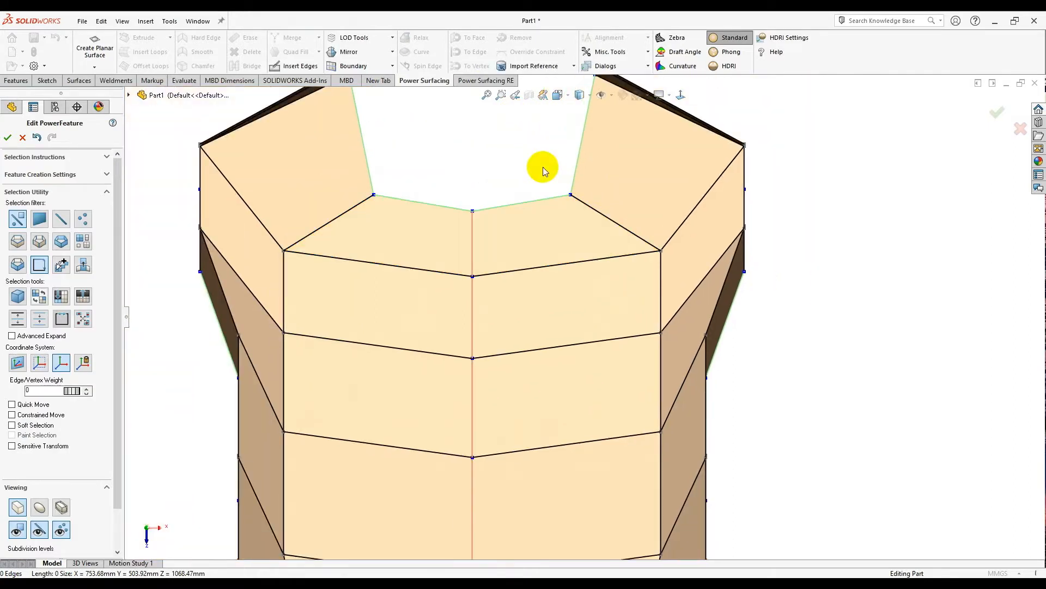
- Insert new edges from the top opening vertex down two front ring edges
click(287, 70)
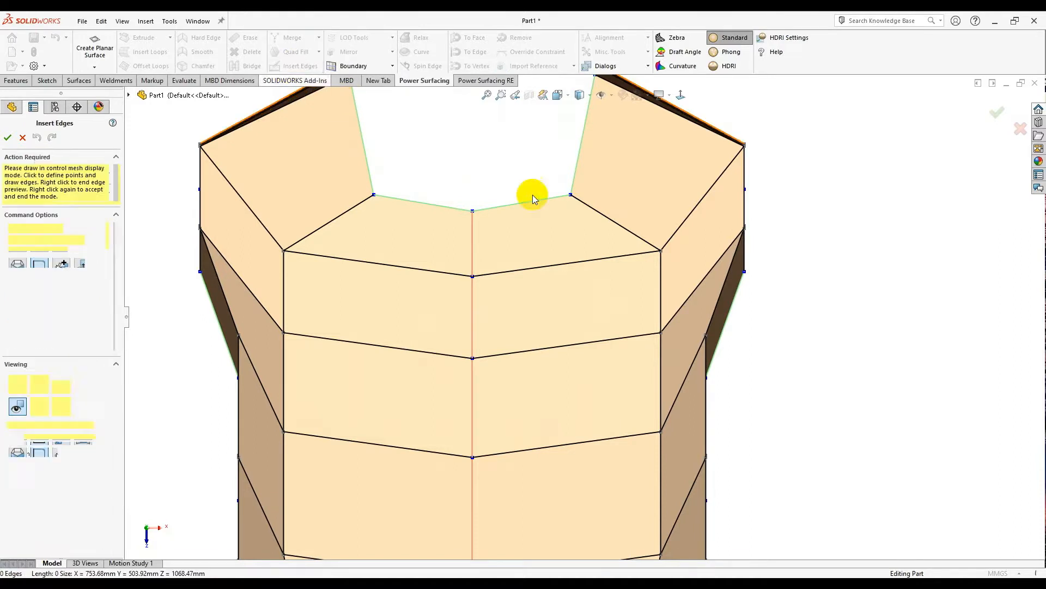
click(570, 195)
click(599, 253)
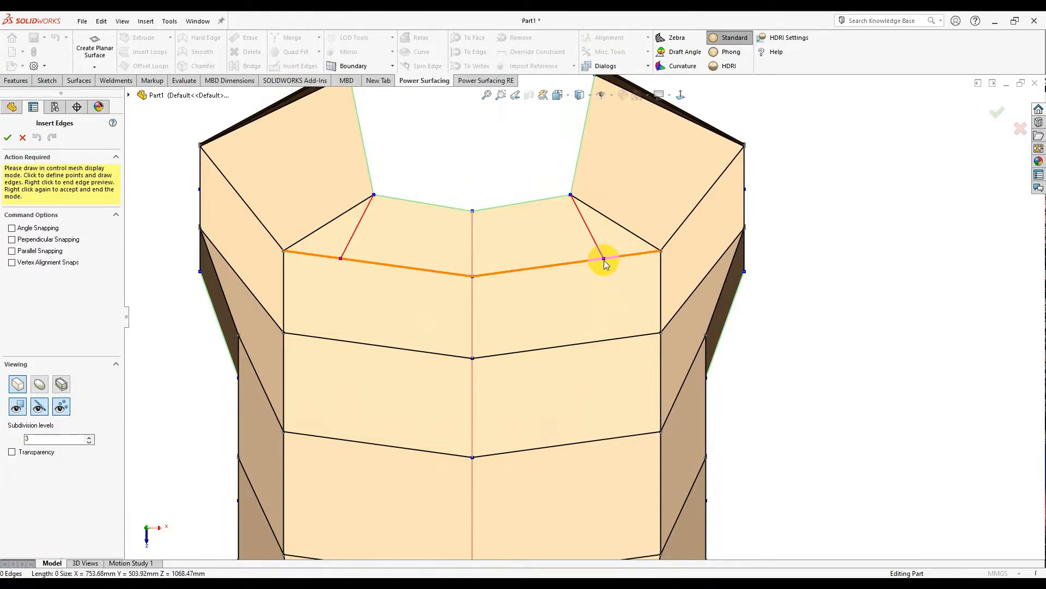
scroll(614, 316, up, 2)
scroll(614, 334, up, 1)
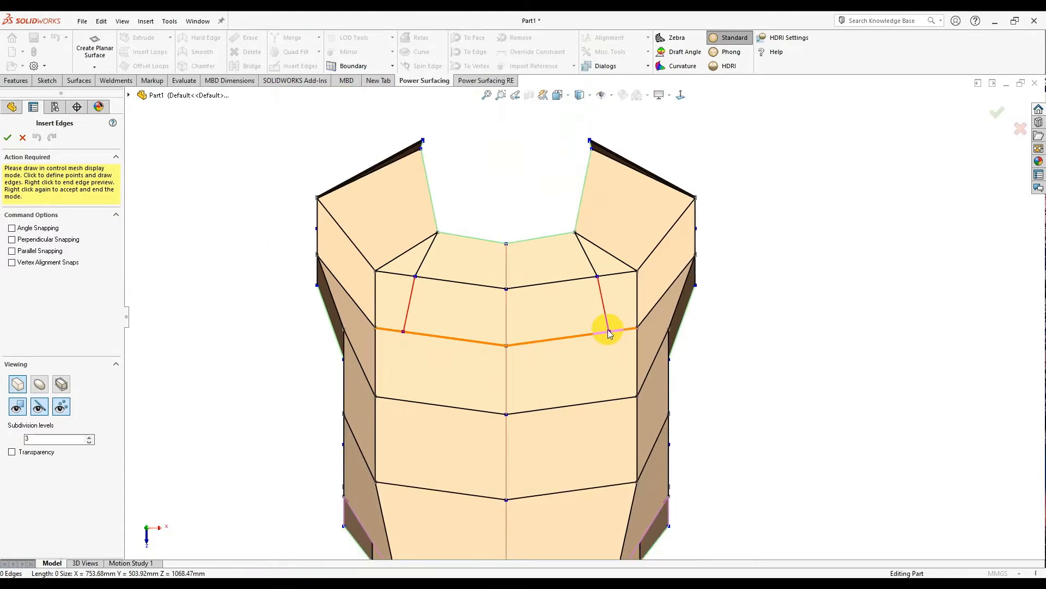
click(602, 334)
click(600, 402)
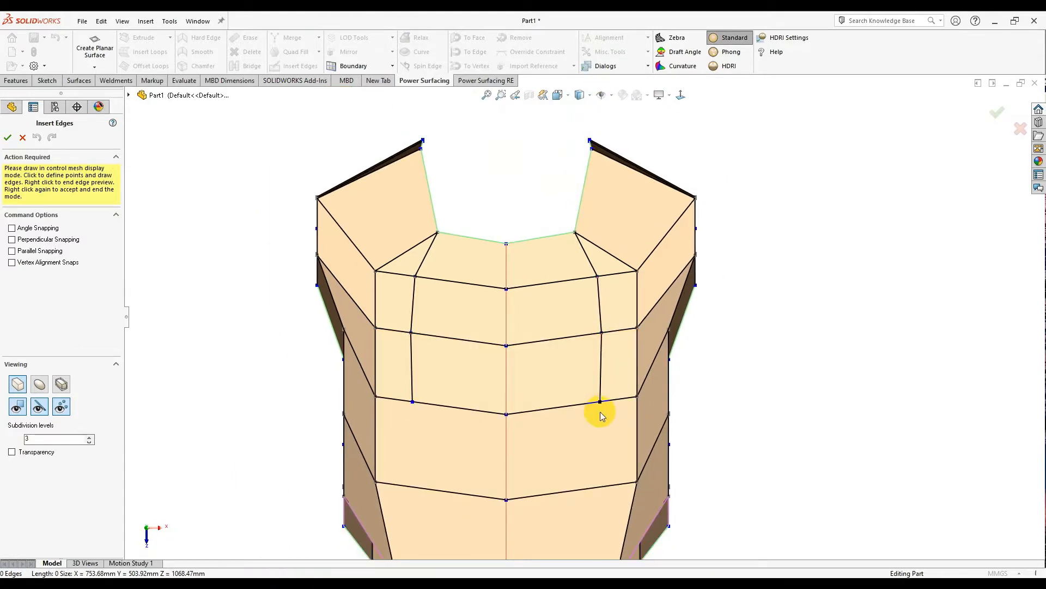
- Extend the new edges down to the bottom ring edge and accept them
scroll(600, 405, up, 2)
click(593, 436)
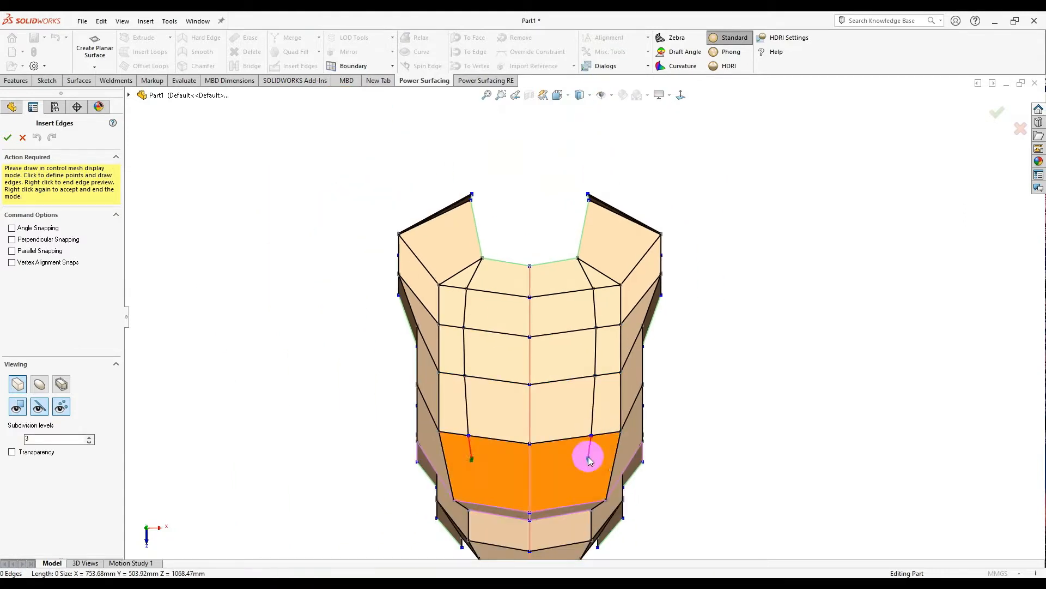
click(568, 506)
middle_drag(568, 505, 567, 417)
scroll(557, 525, up, 2)
scroll(554, 528, down, 4)
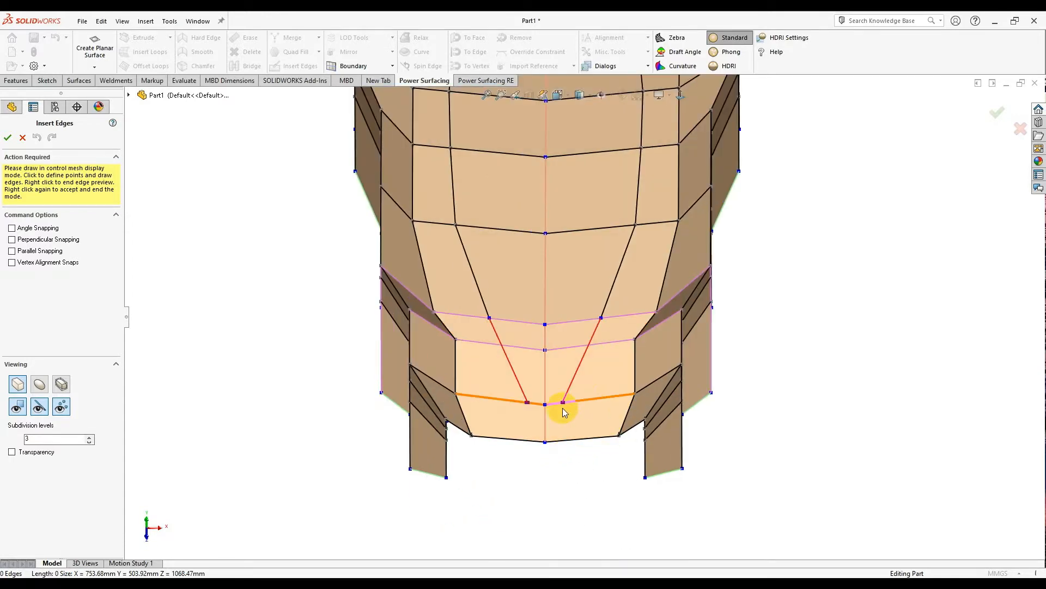
click(576, 402)
middle_drag(570, 442, 570, 251)
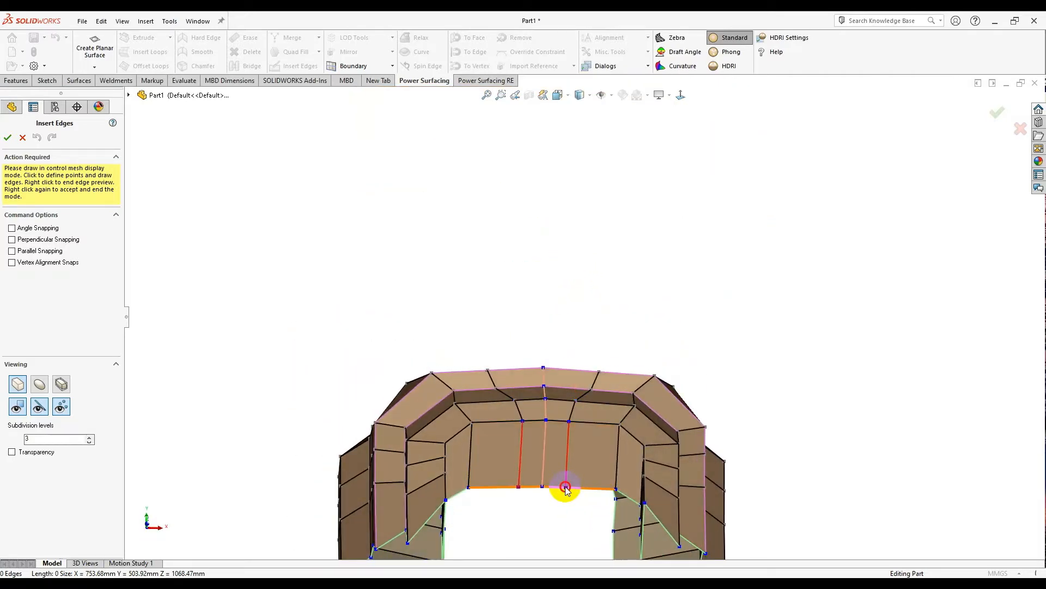
right_click(603, 348)
right_click(604, 348)
middle_drag(603, 348, 586, 463)
scroll(587, 306, up, 4)
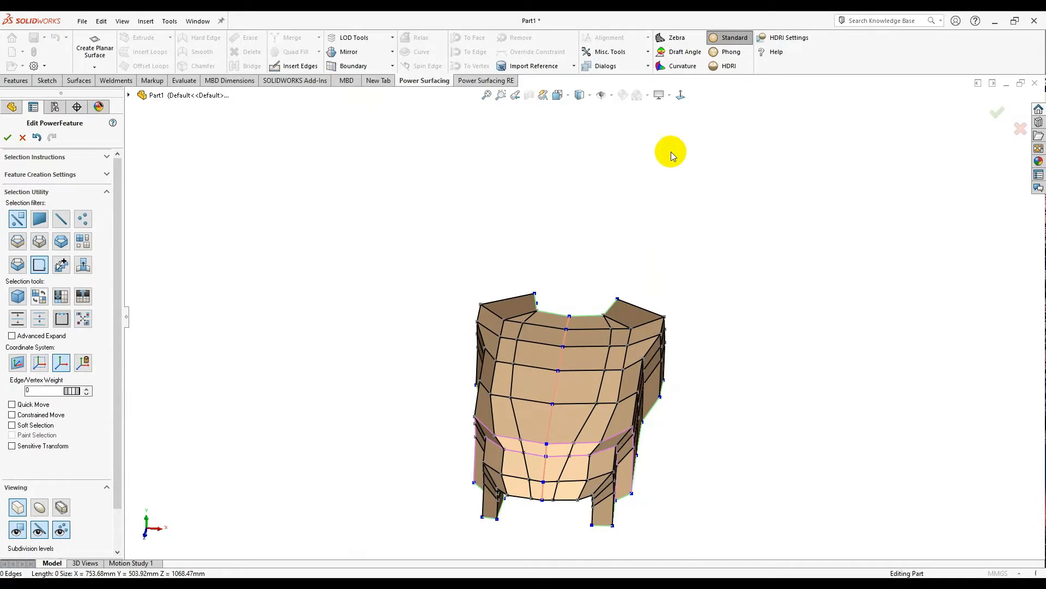
- View the shell front-on and from above, select a top face, then undo that change
click(678, 94)
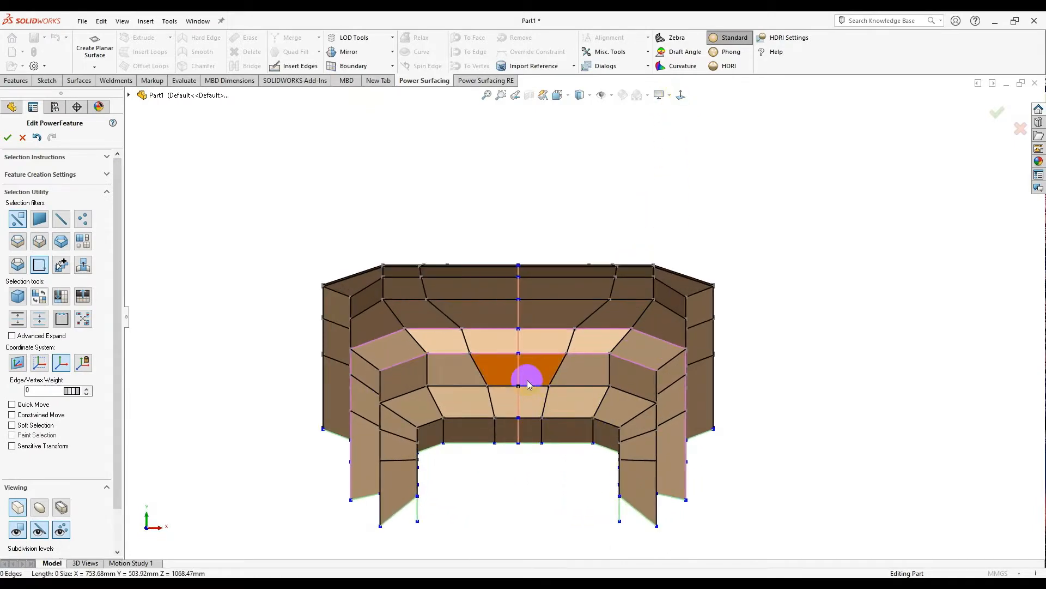
middle_drag(474, 303, 587, 309)
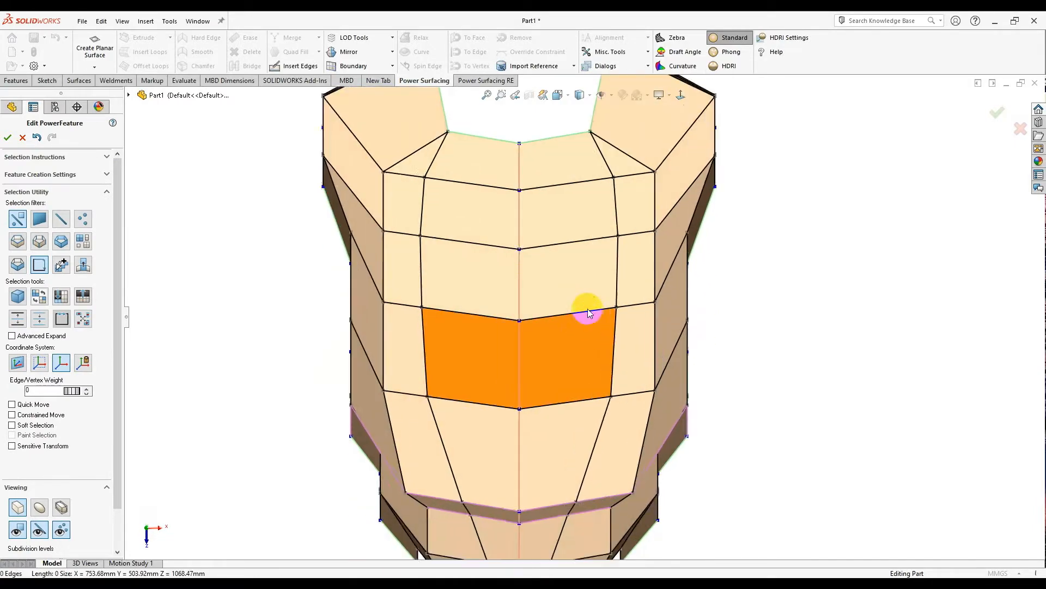
scroll(588, 310, down, 1)
scroll(588, 311, up, 2)
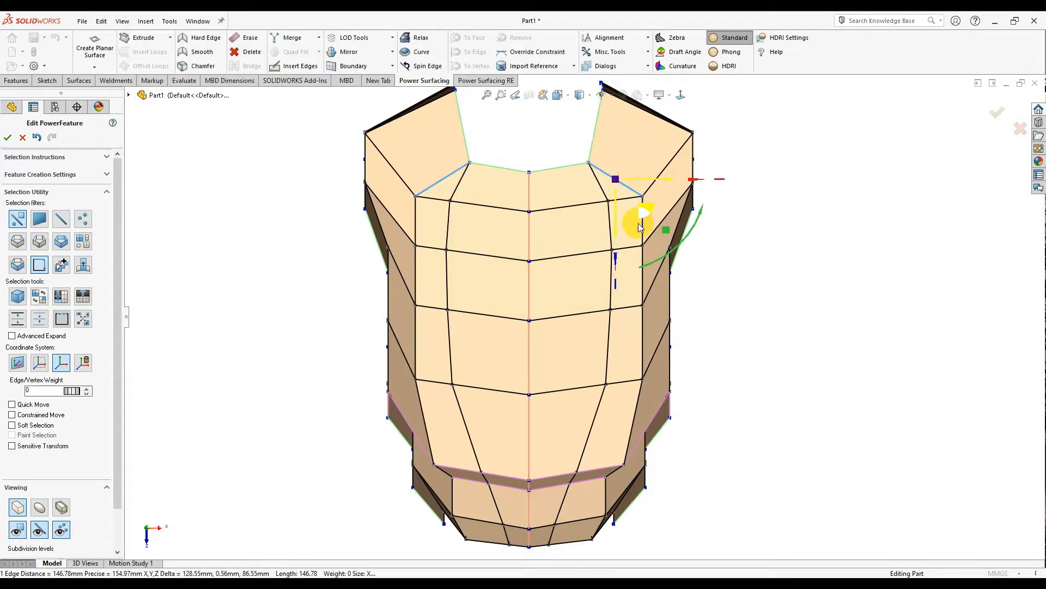
middle_drag(633, 422, 596, 280)
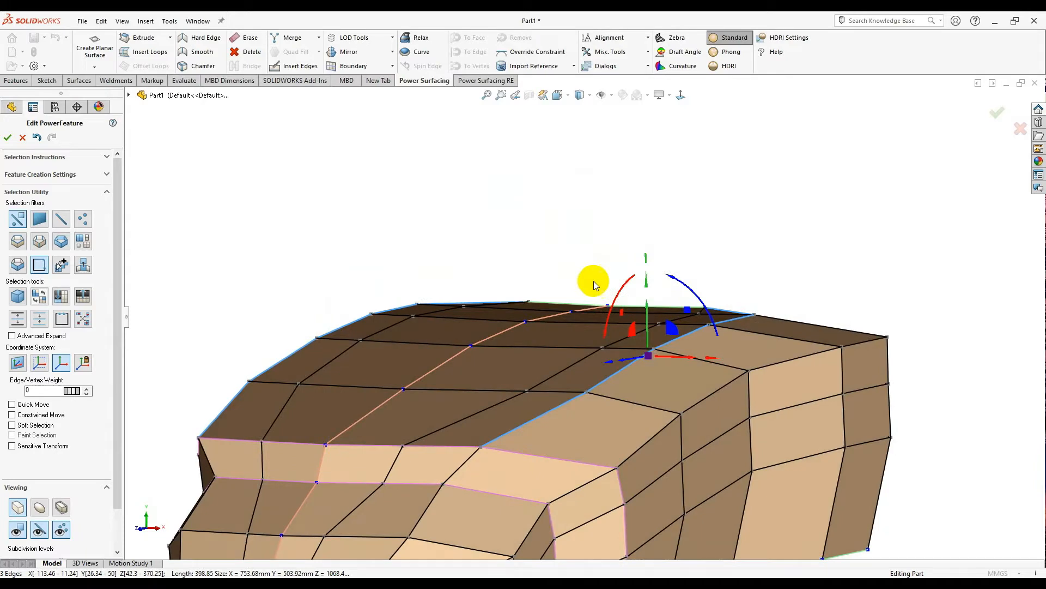
click(701, 385)
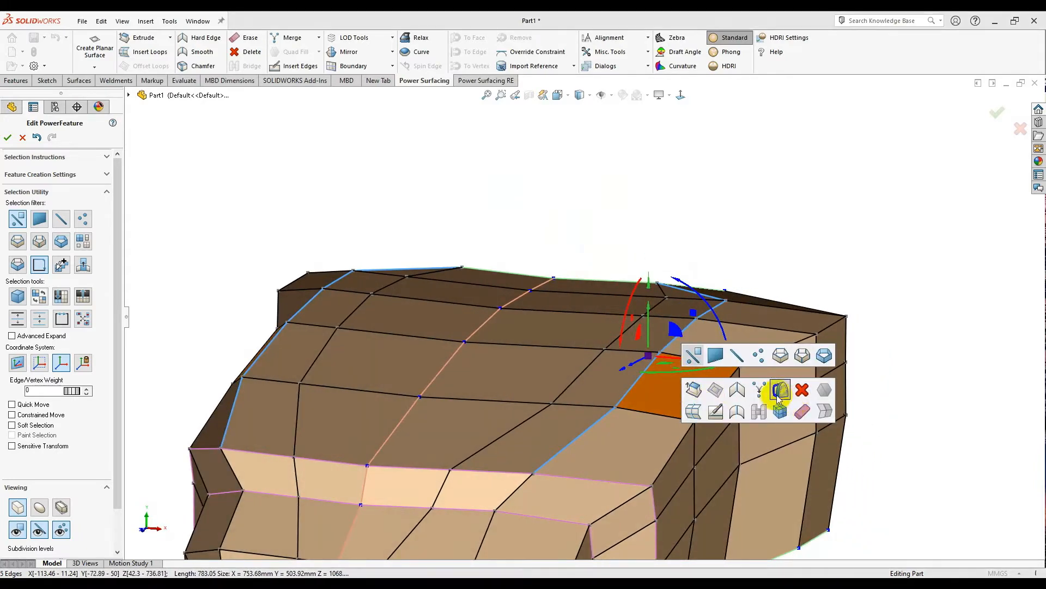
middle_drag(684, 432, 723, 387)
key(ctrl+z)
key(ctrl+z)
- Relax the chosen upper-corner edge loop into a straighter line from the shortcut toolbar
middle_drag(696, 299, 635, 403)
middle_drag(685, 316, 651, 371)
right_click(652, 368)
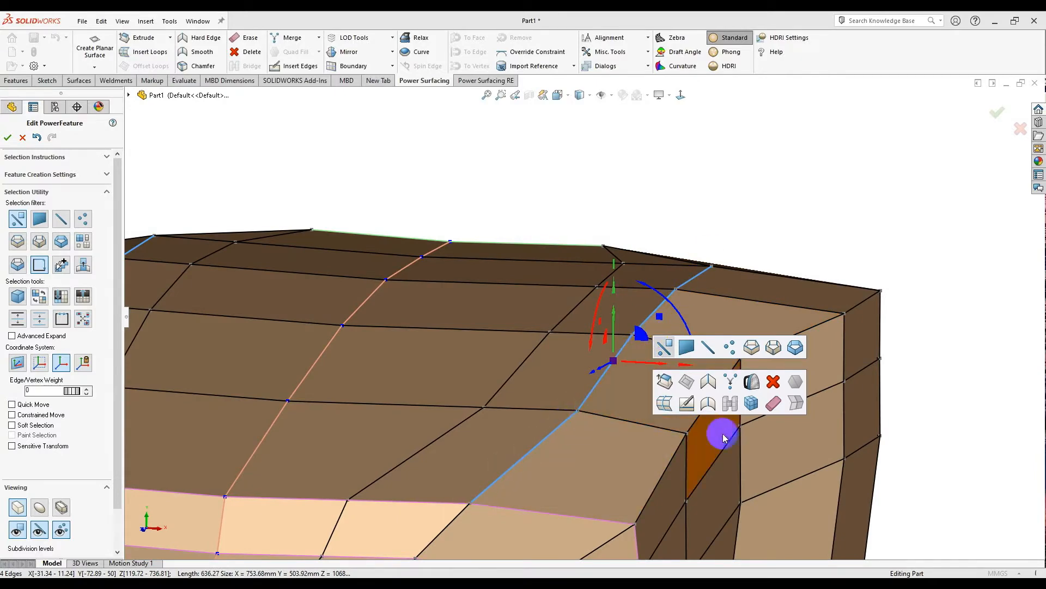
click(752, 381)
middle_drag(697, 385, 570, 459)
middle_drag(612, 316, 518, 415)
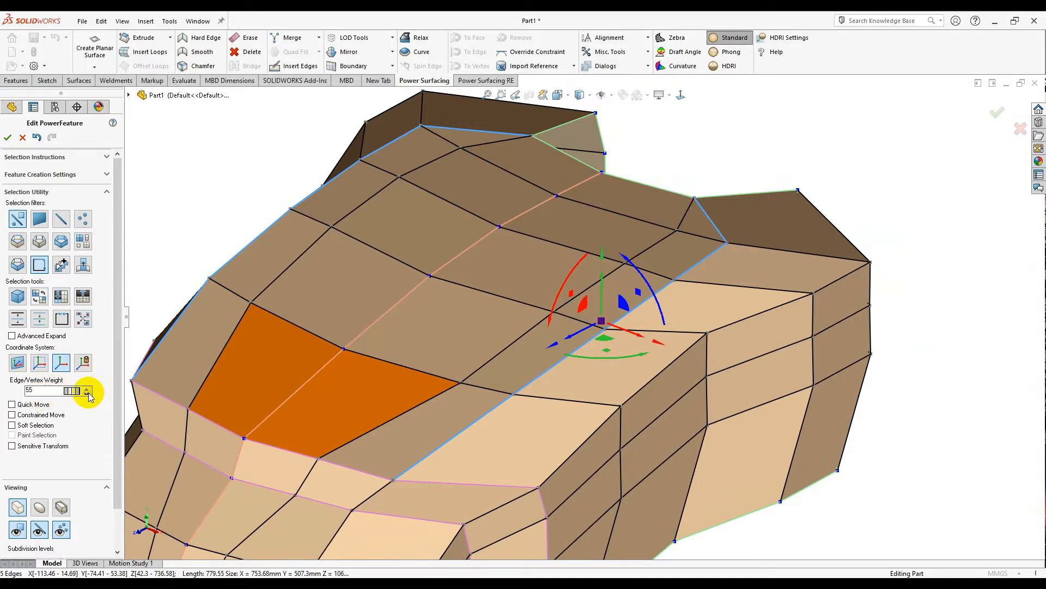
- Select an edge along the top corner and switch to the smooth subdivision preview
middle_drag(661, 462, 710, 418)
scroll(542, 346, down, 2)
middle_drag(541, 345, 528, 346)
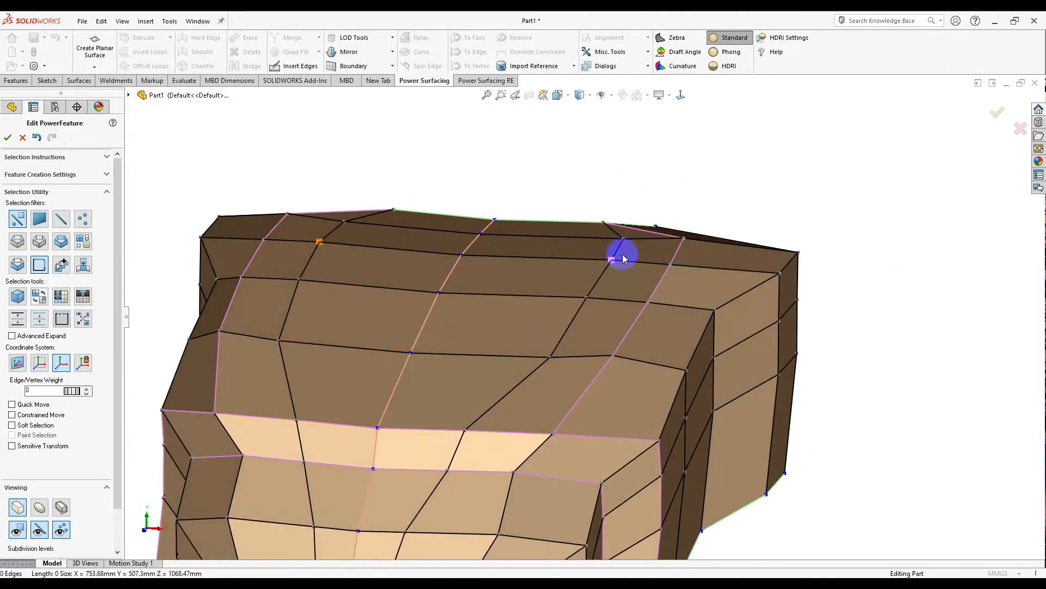
click(595, 282)
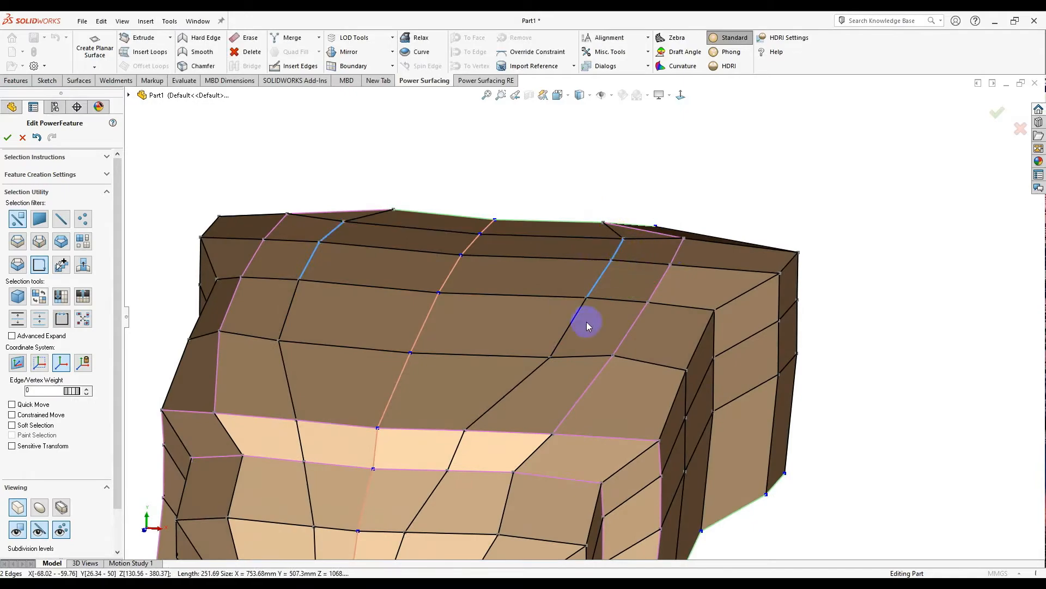
middle_drag(536, 376, 529, 349)
click(38, 508)
- Make the three edges along the pink top crease hard edges
middle_drag(691, 325, 711, 264)
click(726, 237)
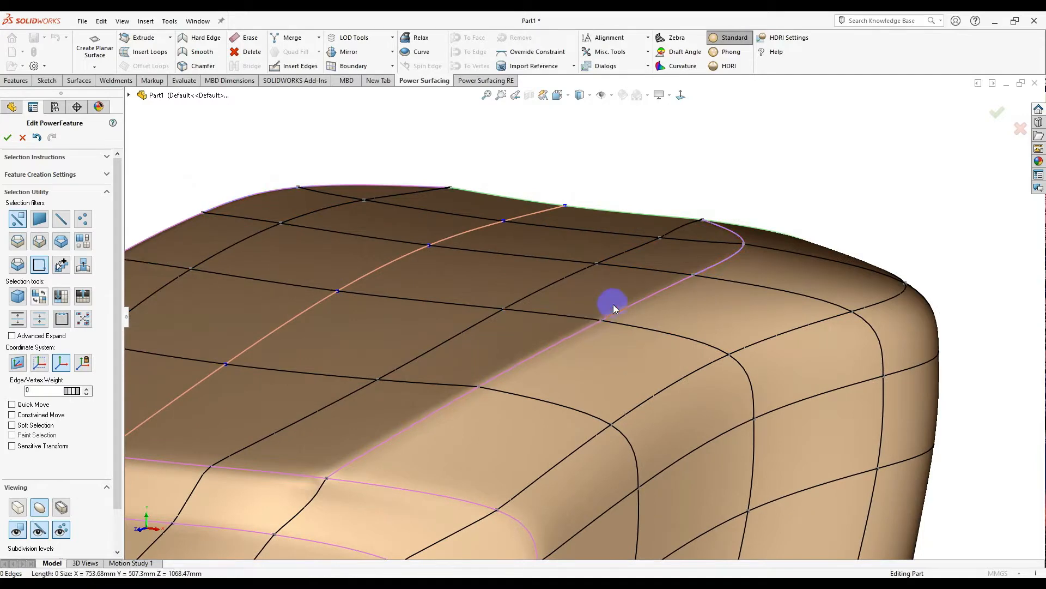
ctrl+click(570, 338)
ctrl+click(458, 396)
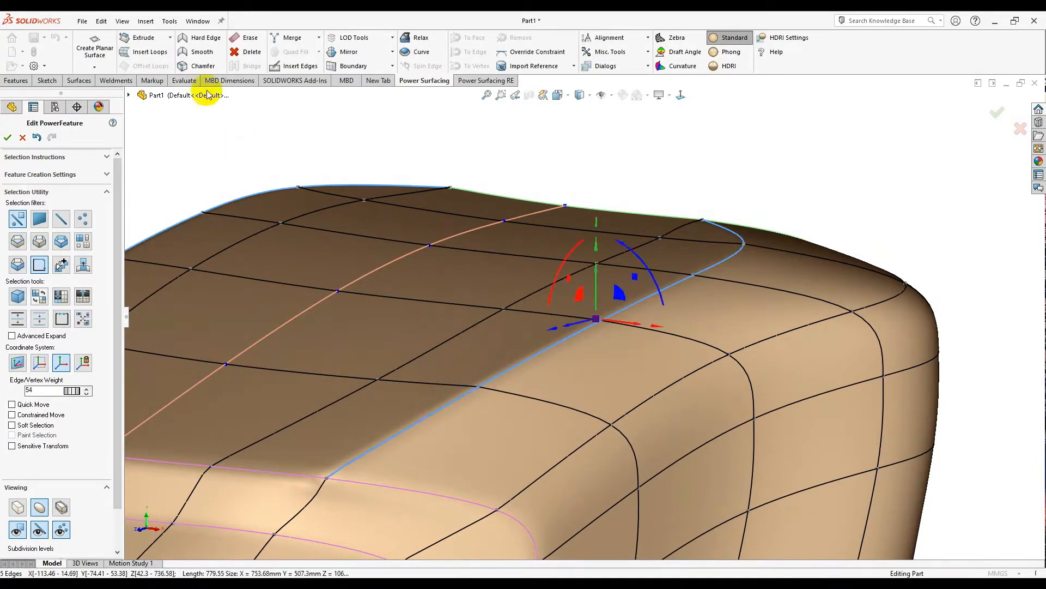
click(201, 41)
middle_drag(495, 226, 577, 334)
scroll(653, 314, down, 2)
- Accept the PowerFeature, hide edge lines, and apply the 3 Point Faded scene
click(995, 114)
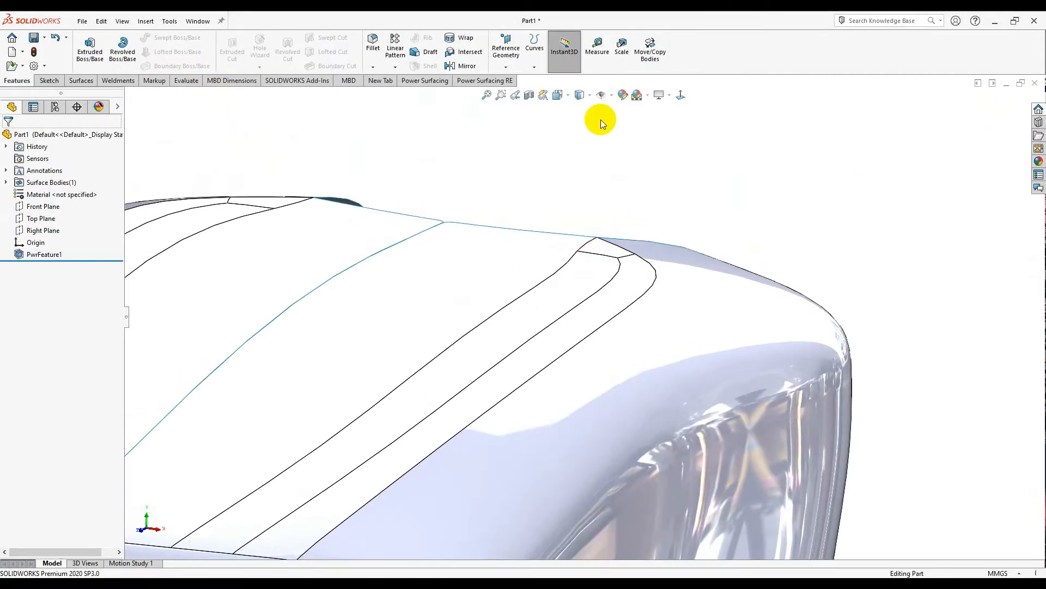
click(582, 113)
click(649, 96)
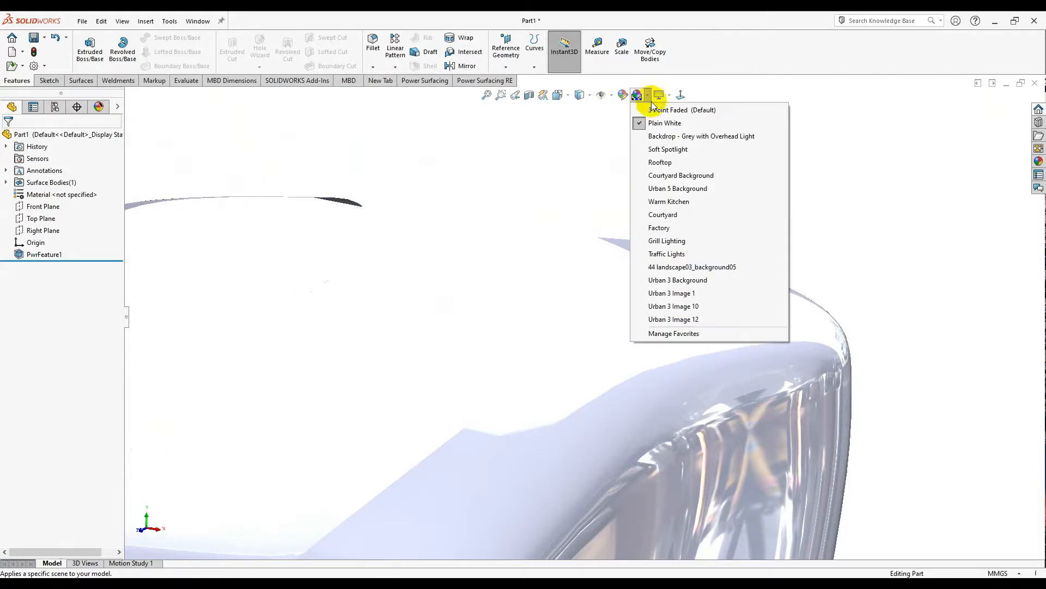
click(666, 110)
mouse_move(605, 173)
middle_down()
mouse_move(603, 205)
mouse_move(598, 183)
middle_up()
scroll(554, 380, down, 2)
middle_drag(553, 380, 1042, 192)
- Apply the PW-MT11150 Plastic appearance to the whole part
click(1036, 159)
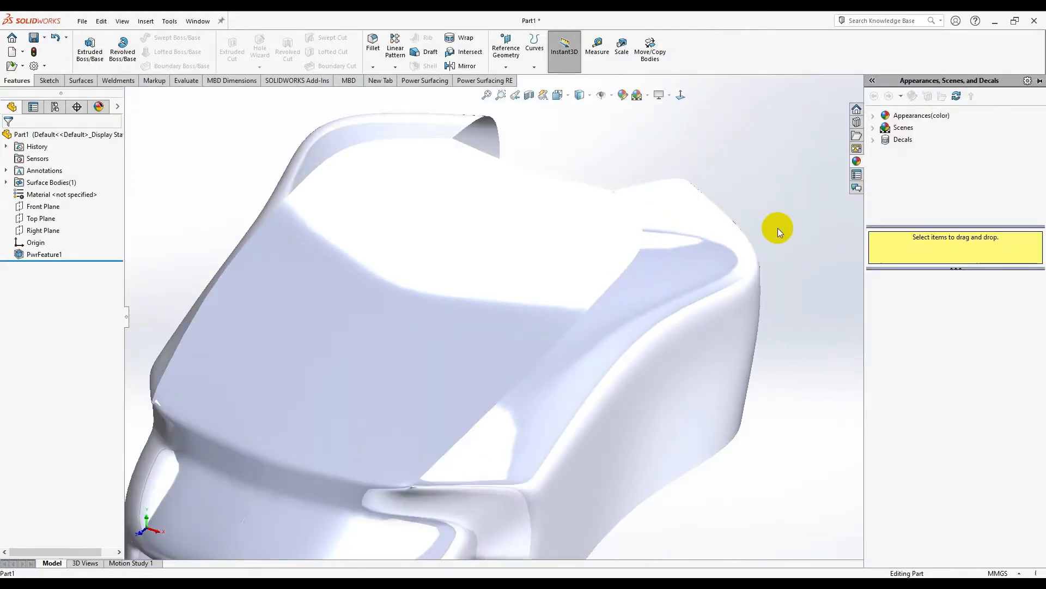
double_click(878, 116)
click(911, 128)
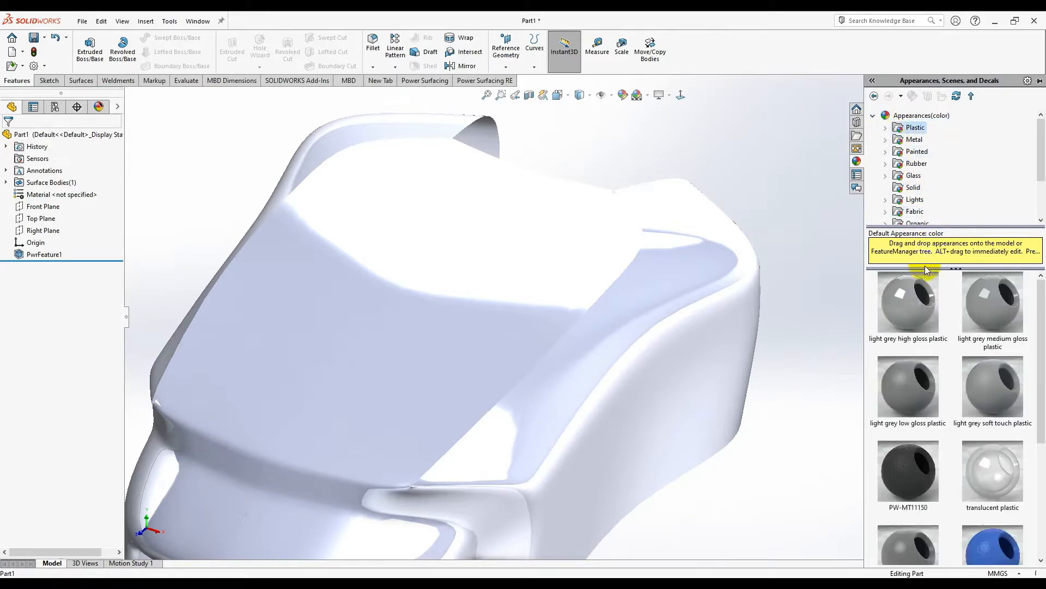
drag(911, 472, 555, 348)
click(563, 352)
scroll(489, 396, down, 3)
middle_drag(489, 399, 691, 240)
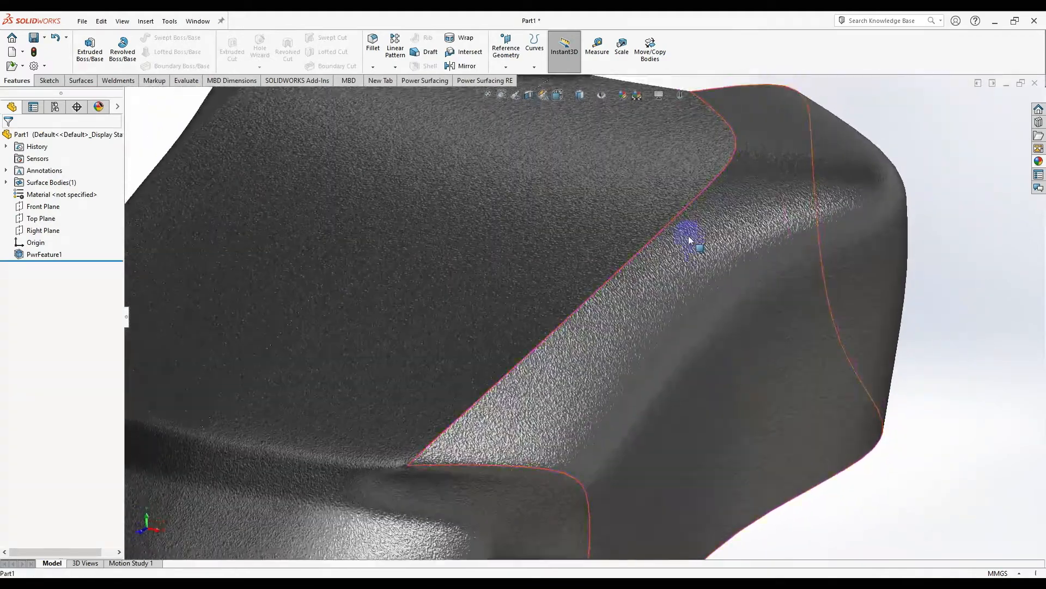
scroll(670, 236, down, 2)
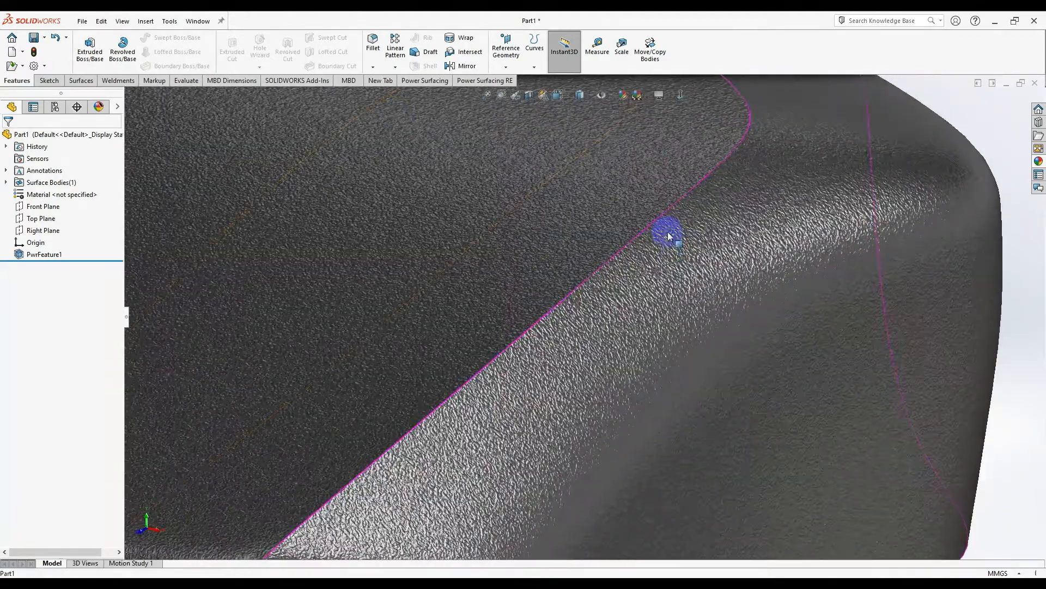
- Fillet the front panel's crease edge with a 2 mm radius
click(373, 44)
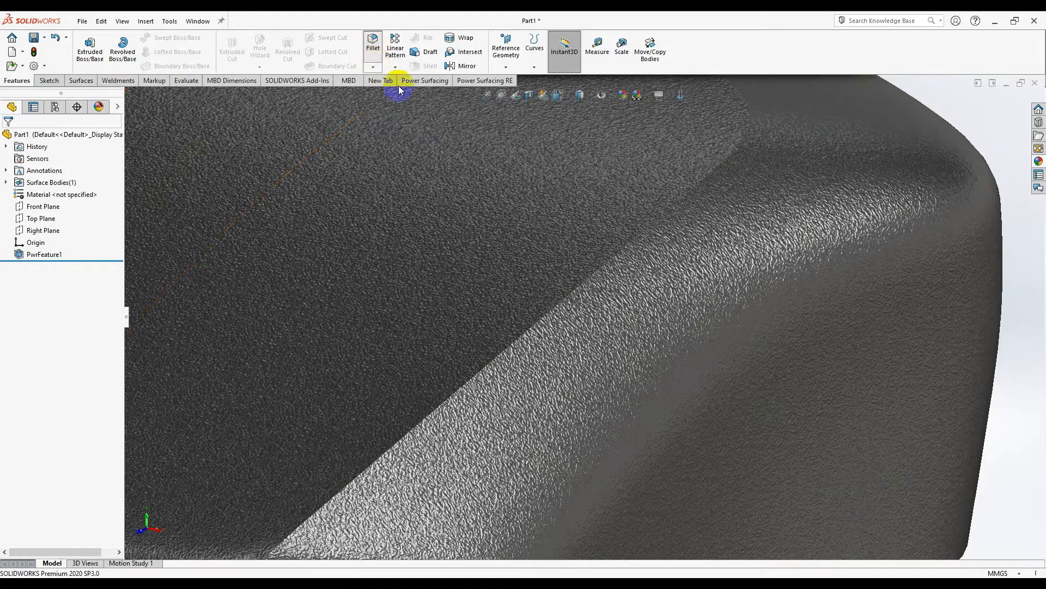
click(504, 357)
middle_drag(505, 357, 497, 356)
click(586, 279)
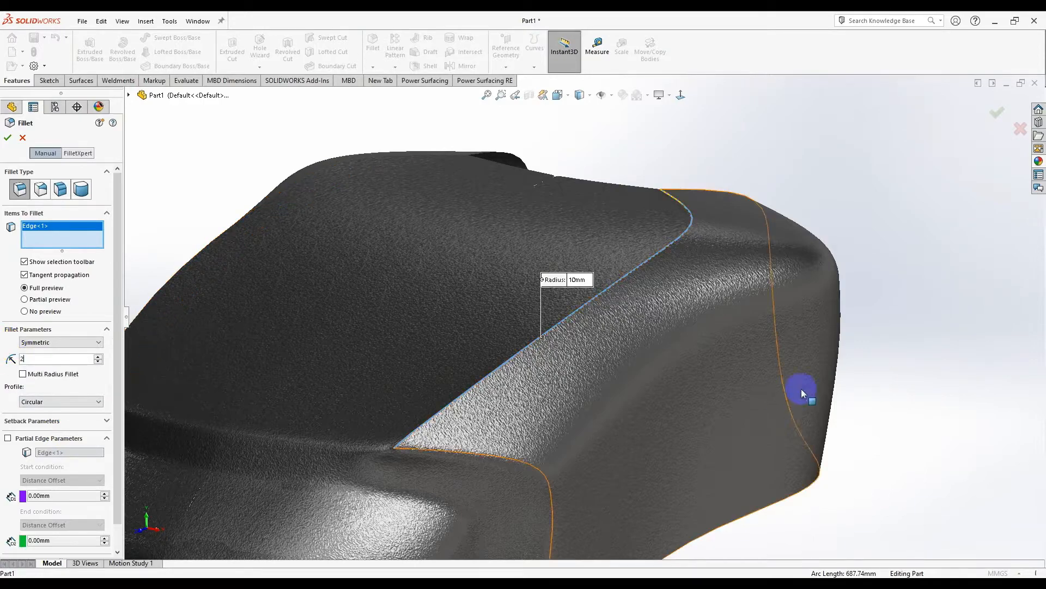
scroll(657, 263, down, 10)
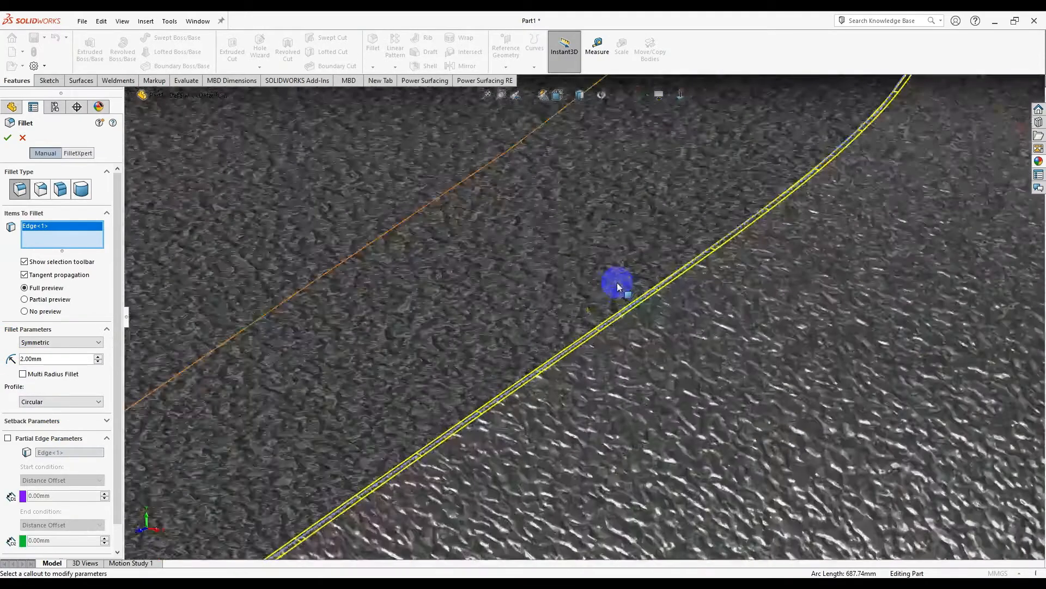
scroll(668, 330, up, 10)
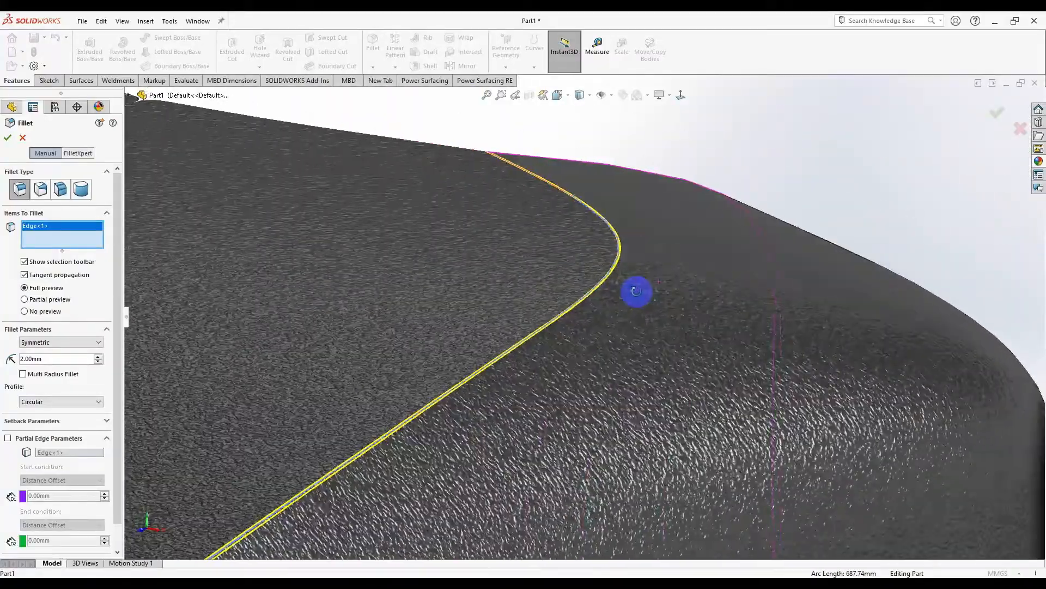
- Orbit around the part to inspect the finished 2 mm Fillet1
middle_drag(636, 291, 662, 149)
scroll(583, 320, up, 5)
scroll(365, 445, down, 4)
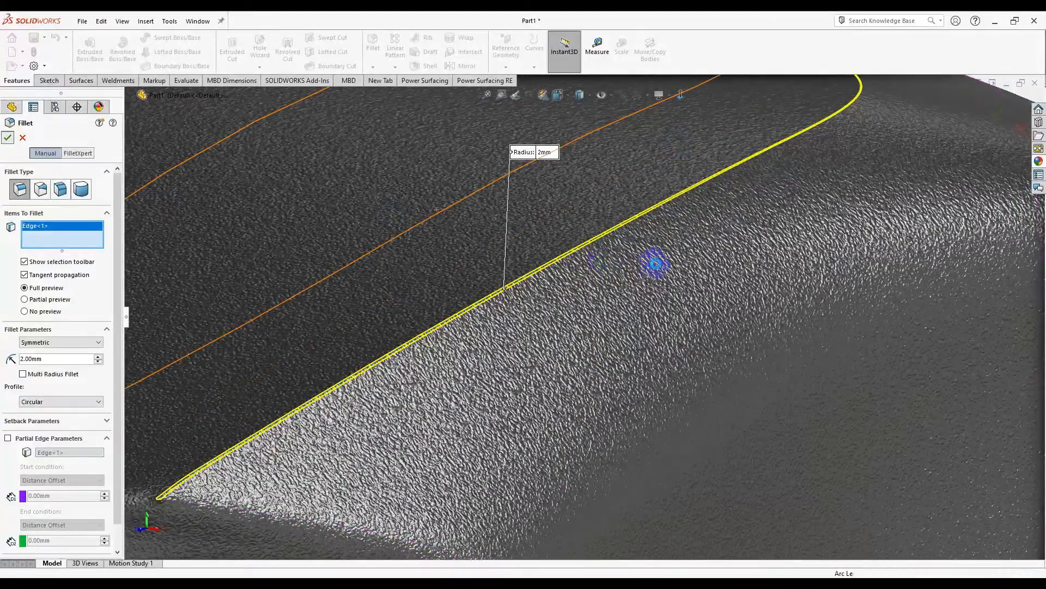
middle_drag(670, 266, 689, 273)
scroll(689, 274, up, 2)
middle_drag(964, 479, 759, 467)
scroll(649, 390, down, 10)
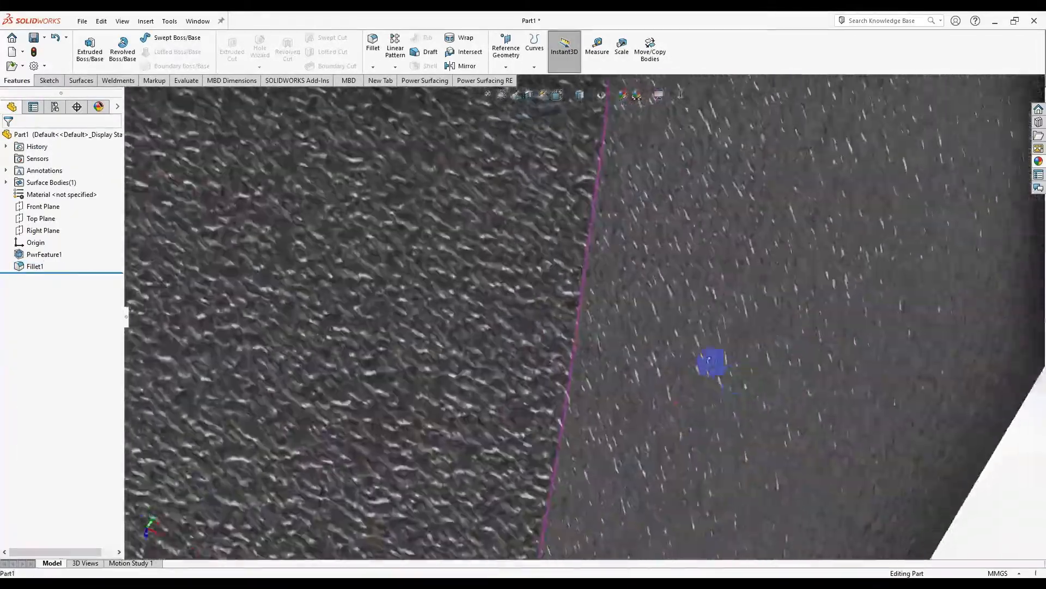
scroll(711, 362, up, 10)
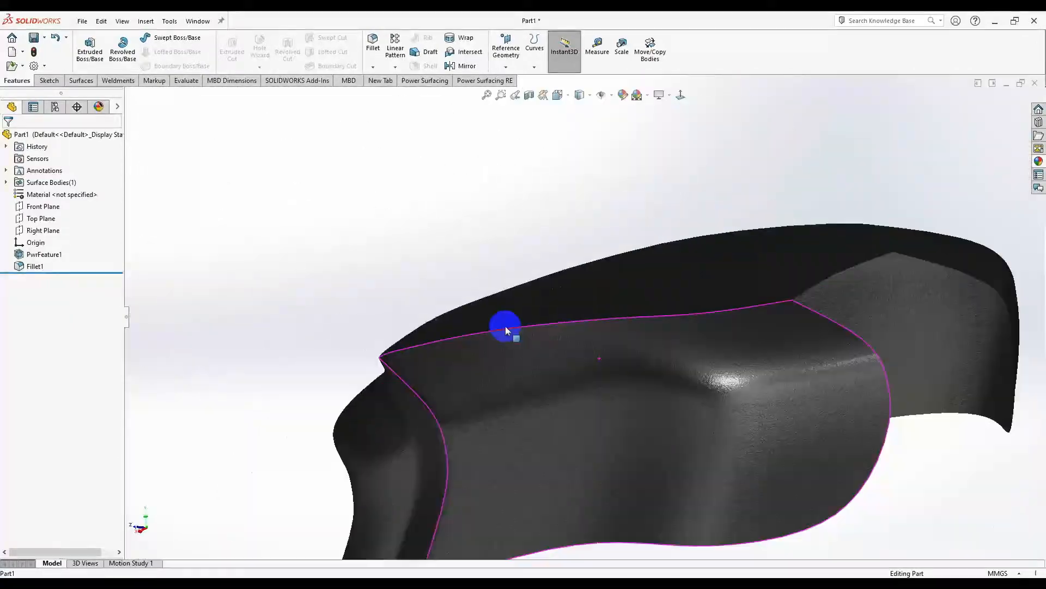
middle_drag(502, 325, 602, 454)
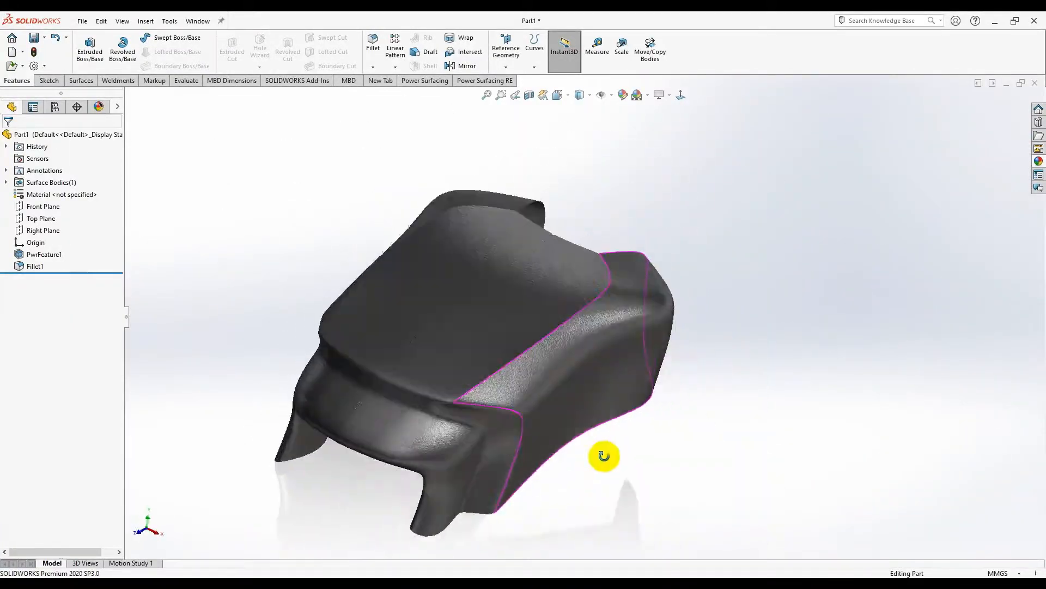
scroll(668, 343, down, 8)
- Reopen PwrFeature1 for editing, try picking cage edges on the seat, then clear them
right_click(743, 306)
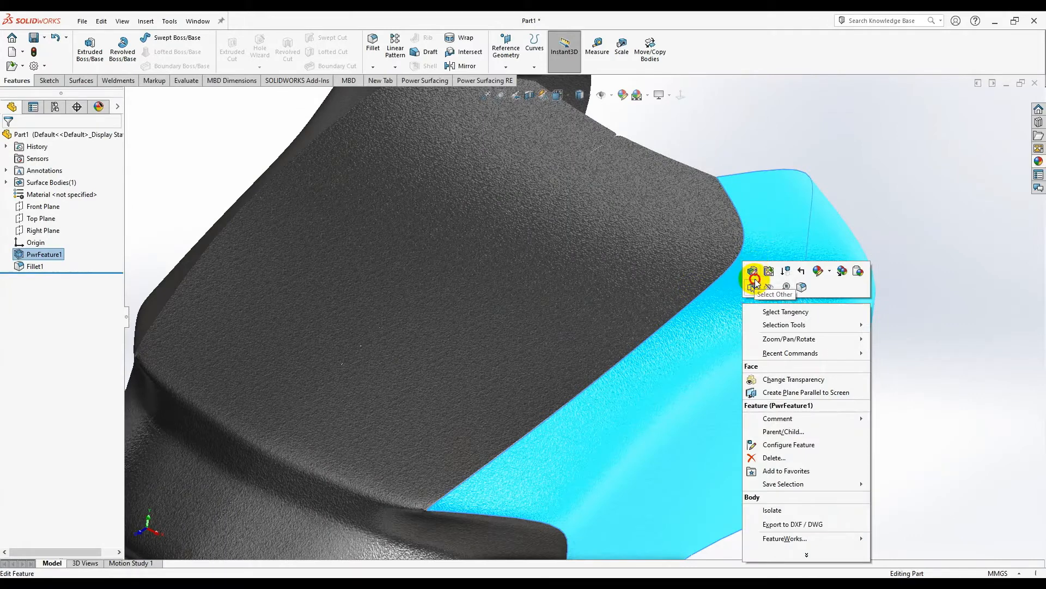
click(753, 276)
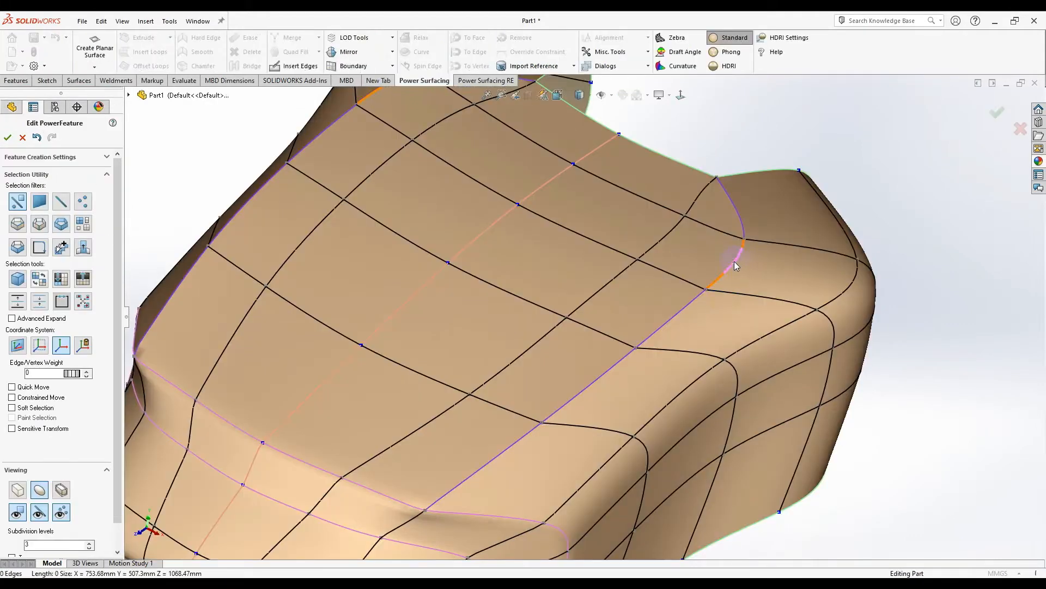
click(733, 264)
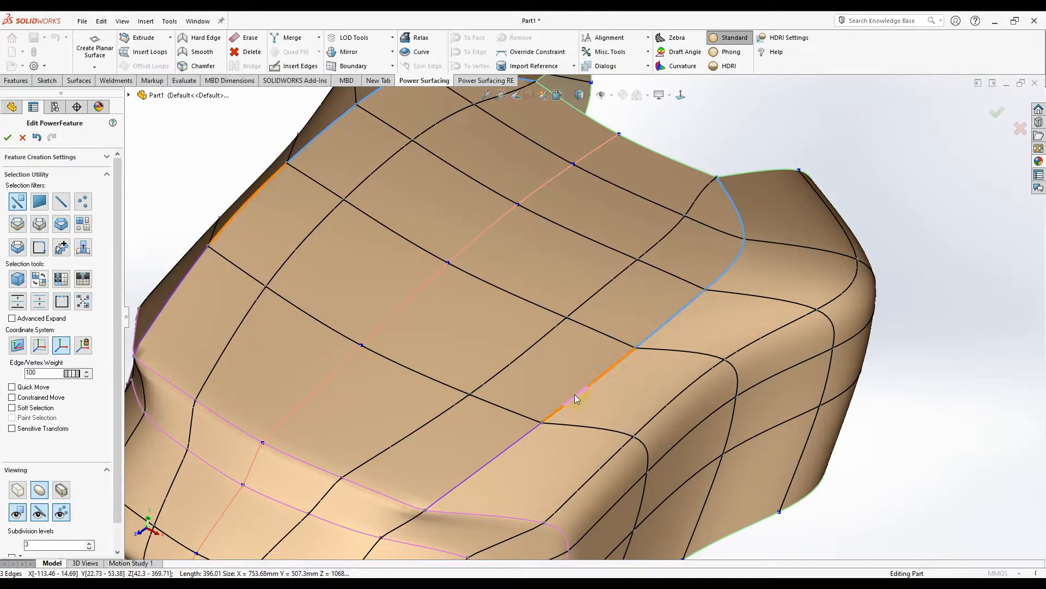
ctrl+click(506, 452)
middle_drag(507, 452, 650, 267)
scroll(593, 363, down, 3)
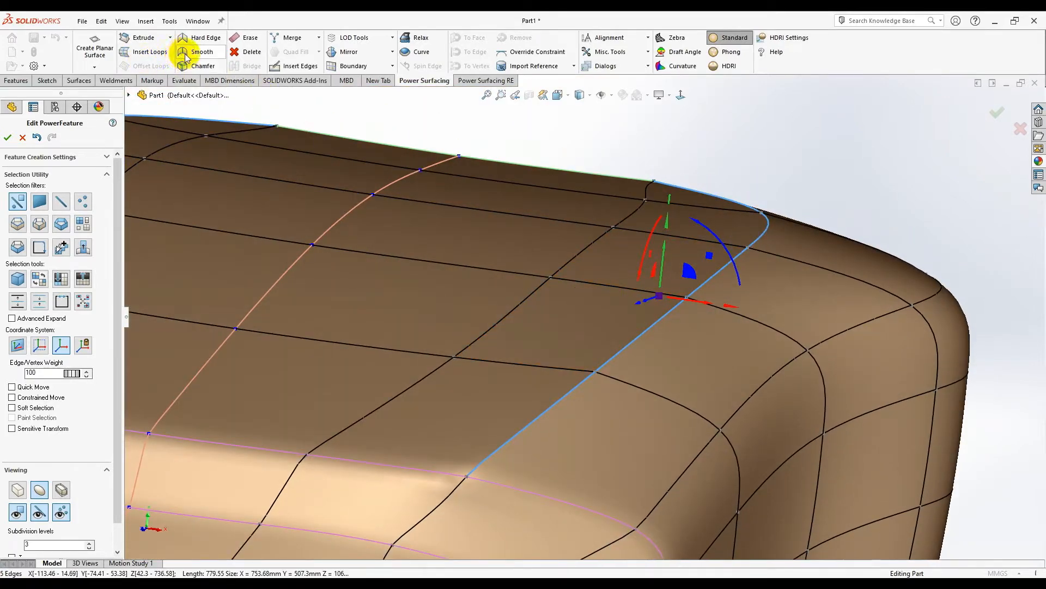
middle_drag(875, 409, 866, 392)
click(867, 393)
- Select a vertical edge loop across the seat back
scroll(640, 410, up, 2)
middle_drag(641, 410, 636, 431)
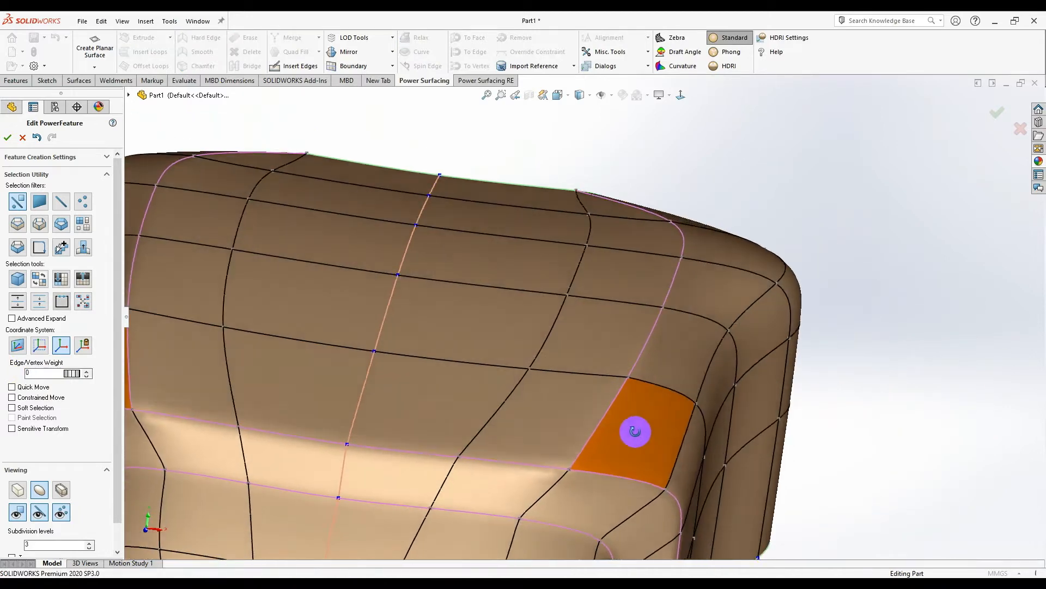
scroll(636, 431, up, 3)
middle_drag(600, 376, 591, 341)
click(575, 289)
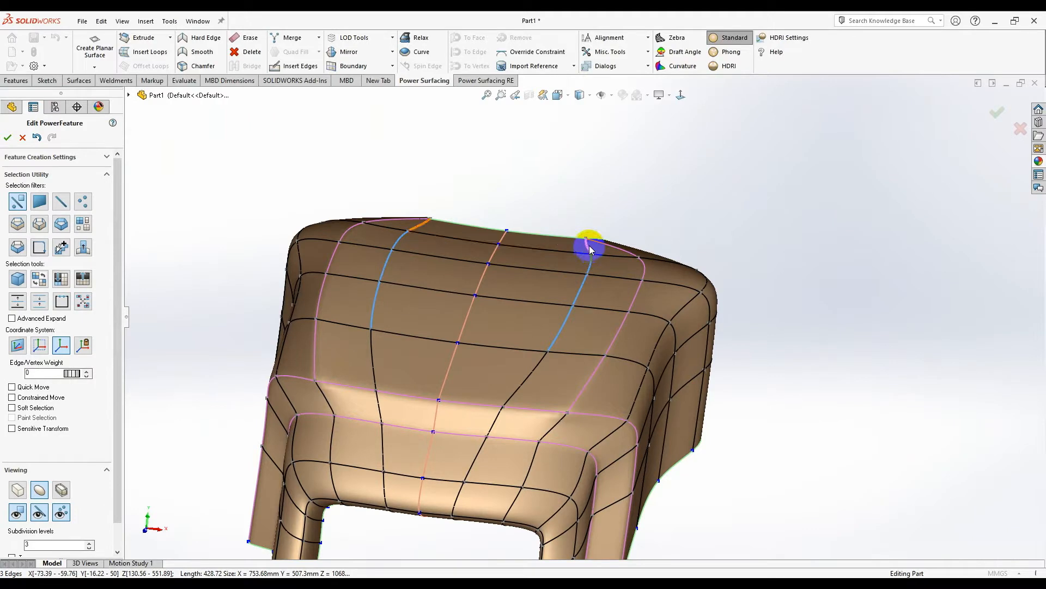
middle_drag(618, 331, 504, 283)
scroll(546, 285, down, 3)
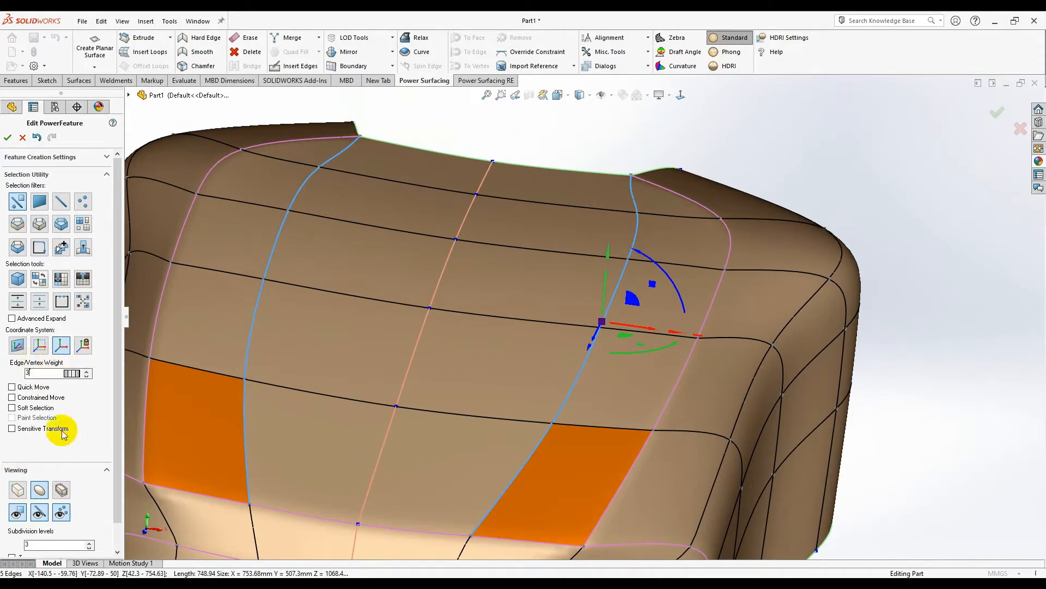
middle_drag(606, 392, 657, 349)
scroll(670, 338, up, 2)
- Reset the selection and pick a single edge on the creased loop at the back
click(913, 419)
scroll(710, 304, down, 2)
middle_drag(660, 294, 598, 307)
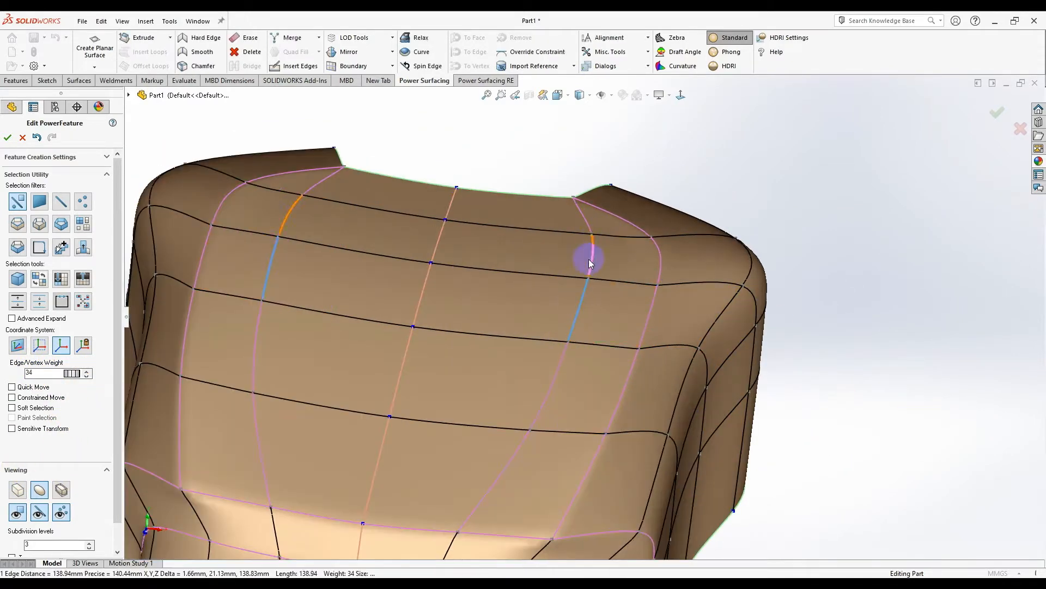
middle_drag(564, 392, 515, 436)
click(515, 436)
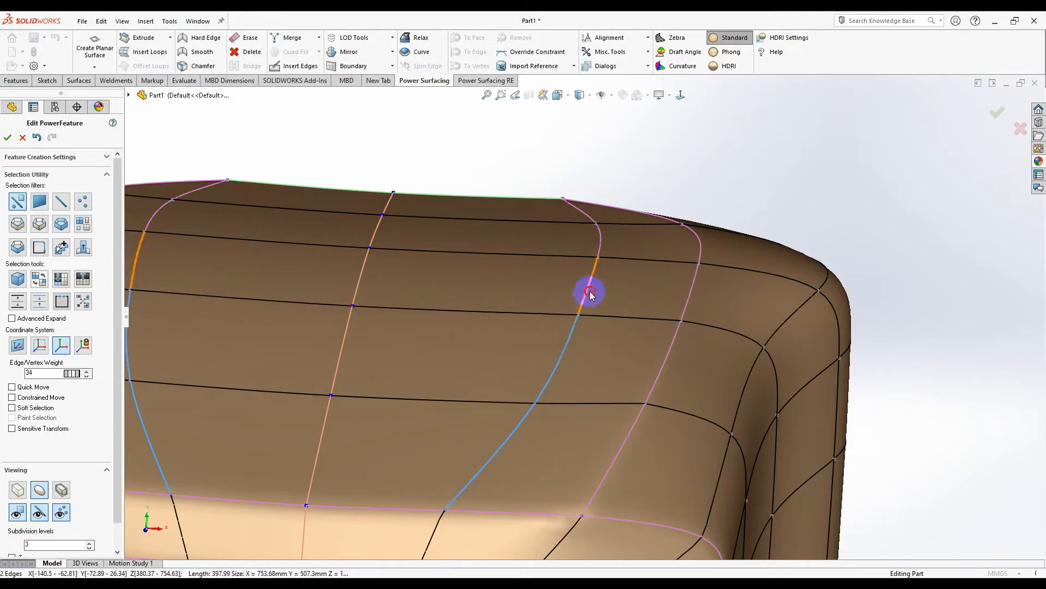
- Pull the selected cage faces down about 50 mm
drag(561, 268, 565, 333)
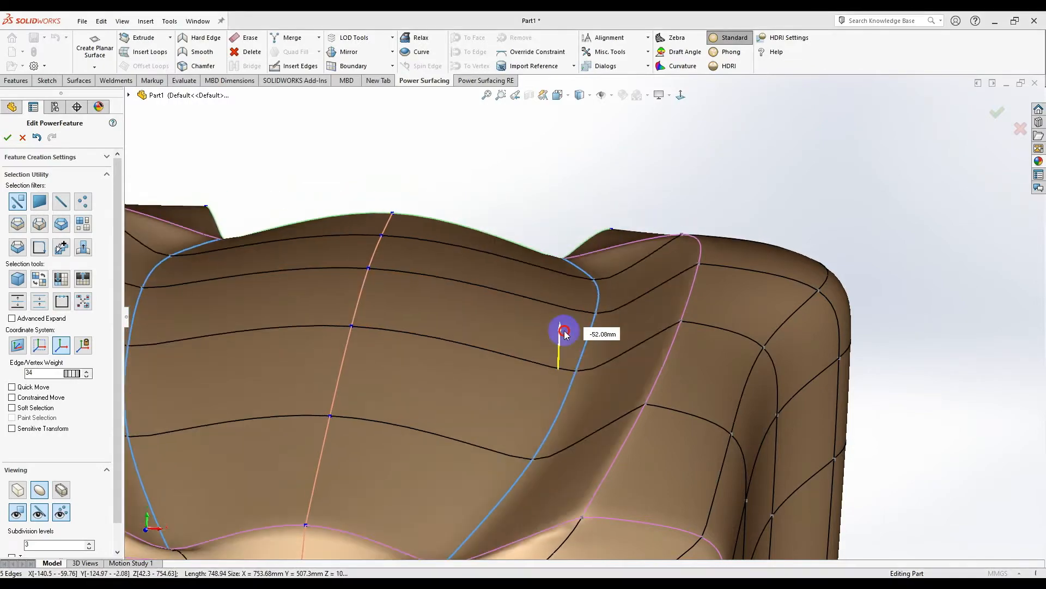
middle_drag(564, 334, 616, 273)
scroll(661, 253, up, 4)
scroll(663, 252, down, 4)
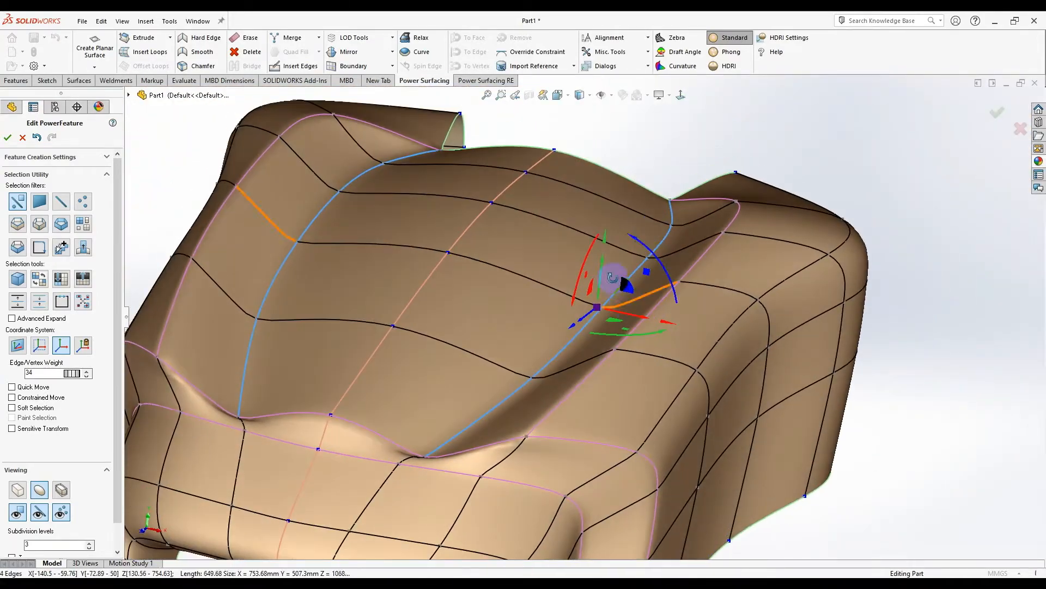
scroll(448, 390, down, 3)
middle_drag(448, 390, 584, 306)
- Push one edge of the back loop down about 32 mm
click(691, 194)
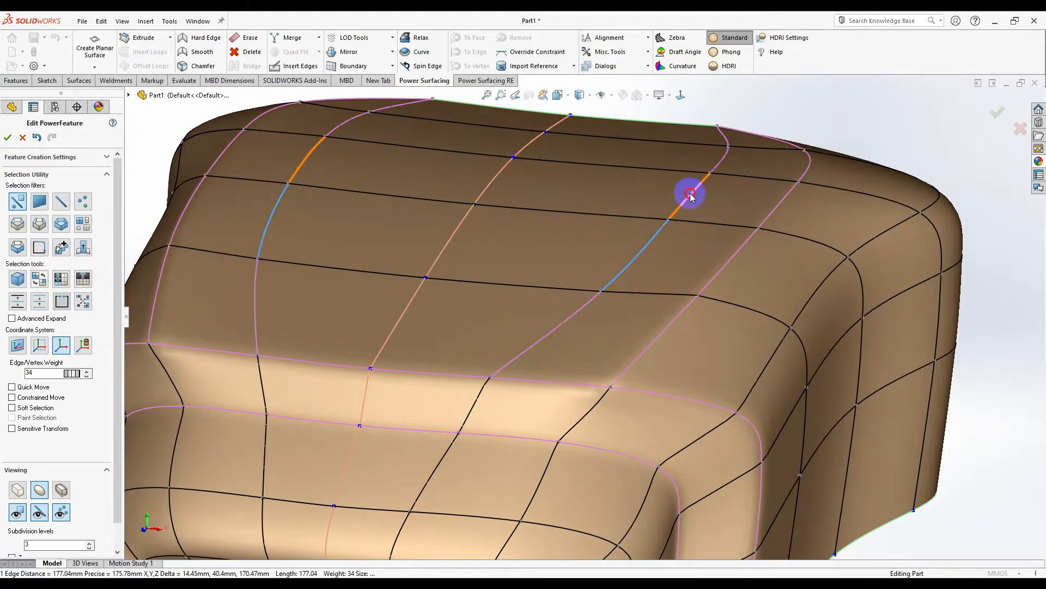
middle_drag(677, 259, 696, 226)
scroll(696, 227, down, 2)
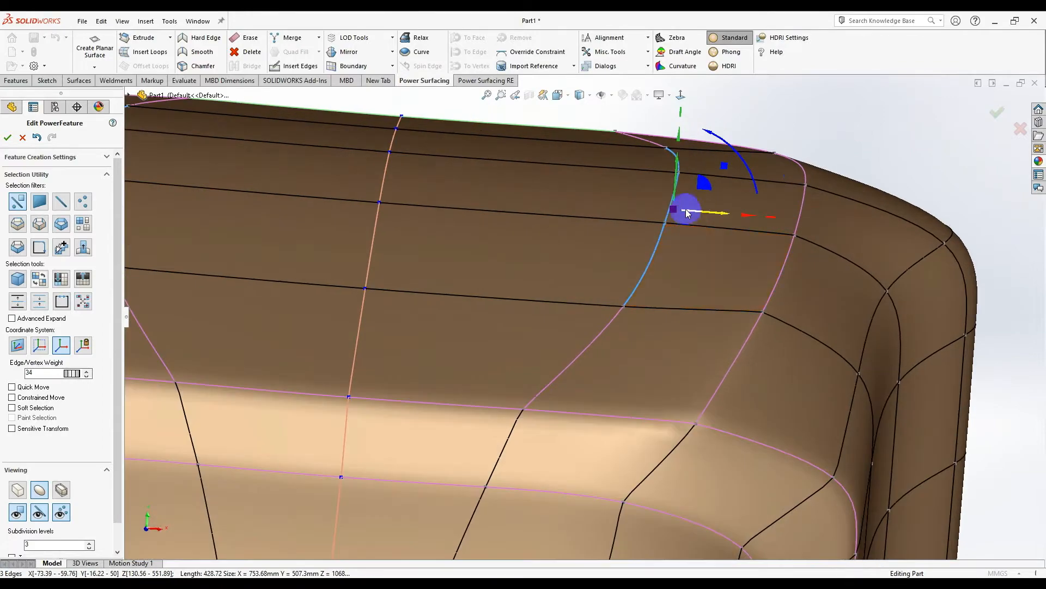
drag(675, 182, 673, 233)
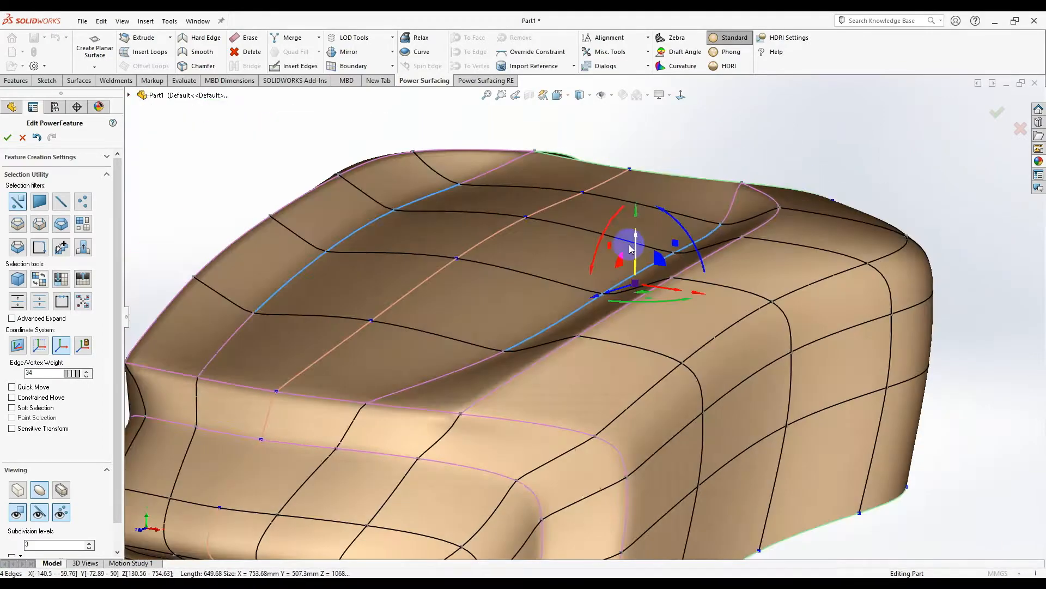
middle_drag(626, 244, 699, 234)
scroll(663, 331, up, 4)
scroll(504, 299, down, 5)
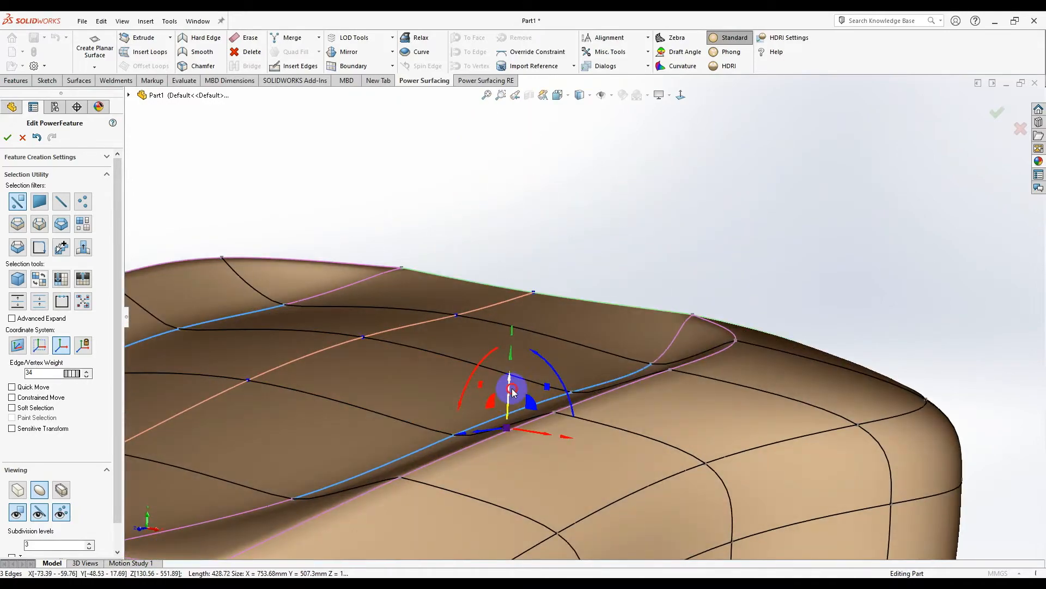
- Raise the blue edge about 13 mm and lower the top opening edge about 20 mm
drag(513, 391, 508, 373)
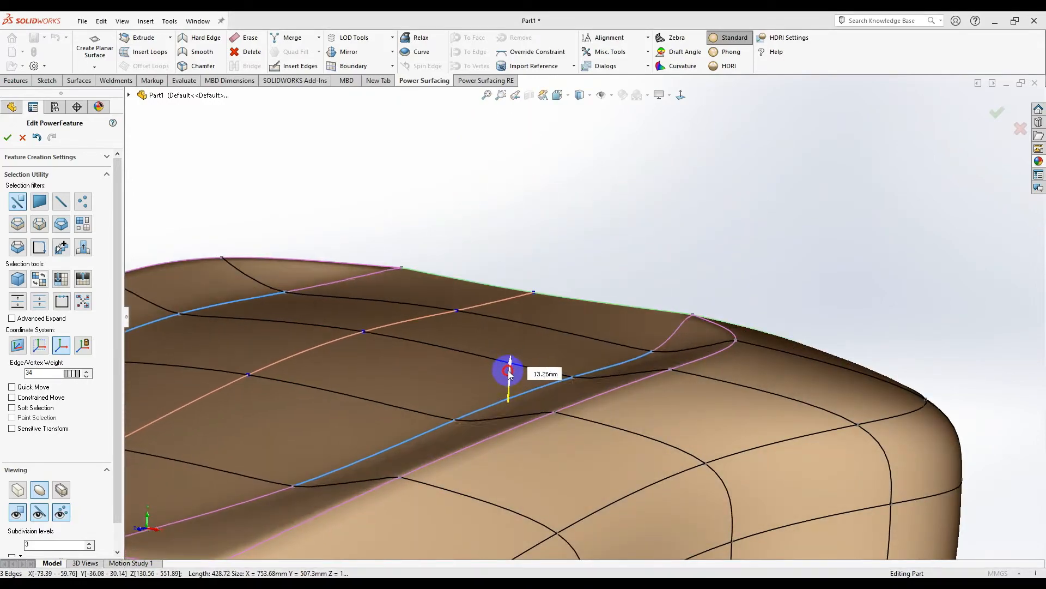
middle_drag(508, 373, 485, 376)
scroll(584, 335, up, 2)
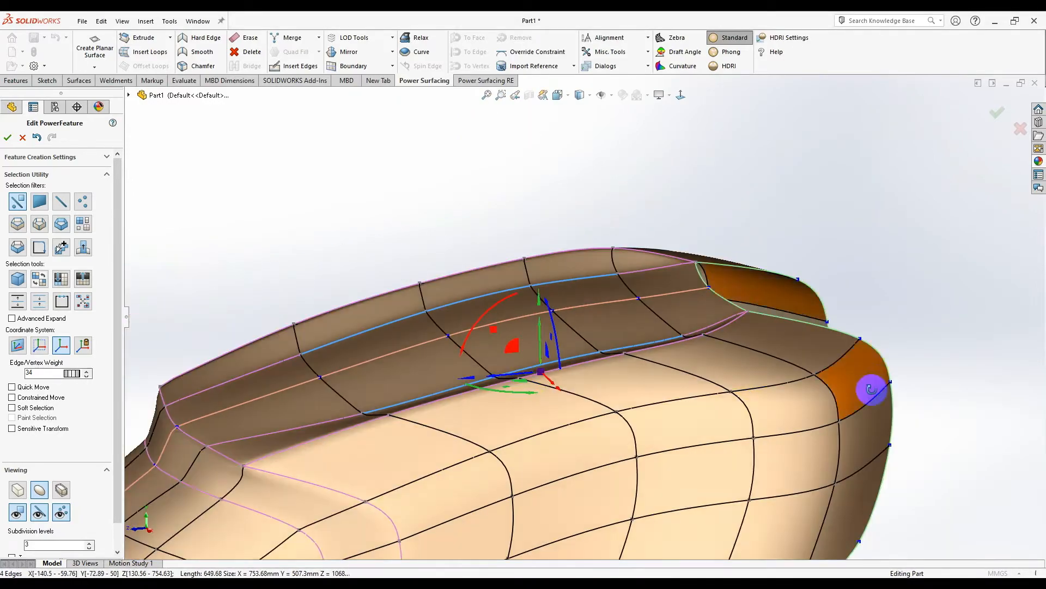
scroll(731, 311, down, 4)
middle_drag(691, 295, 572, 289)
scroll(572, 289, up, 2)
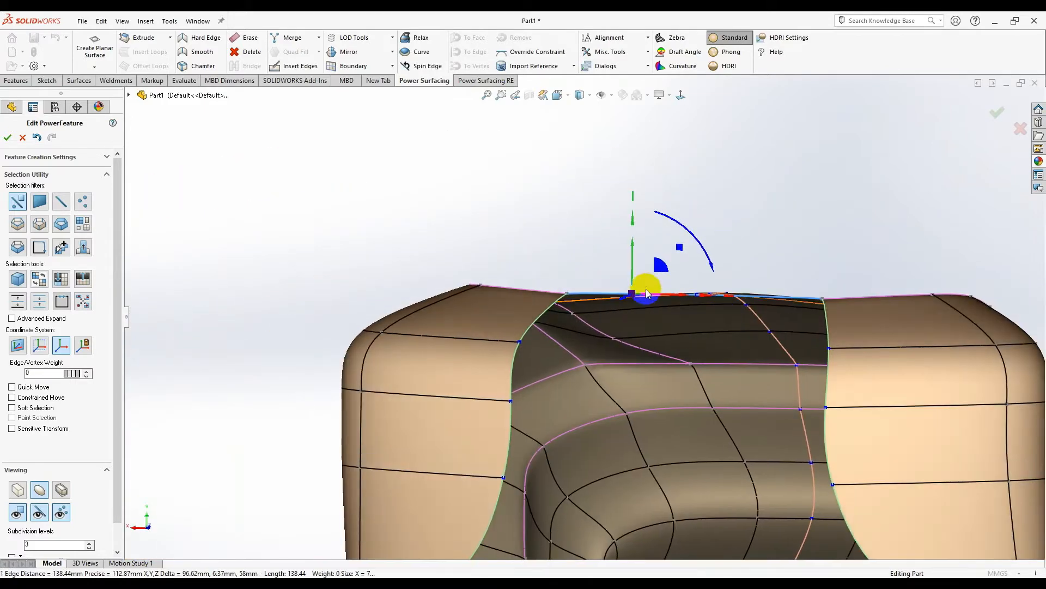
drag(632, 273, 630, 303)
scroll(686, 179, up, 4)
- From the front view, shift the opening's corner vertex 56 mm sideways and its lower edge 14 mm left
click(680, 97)
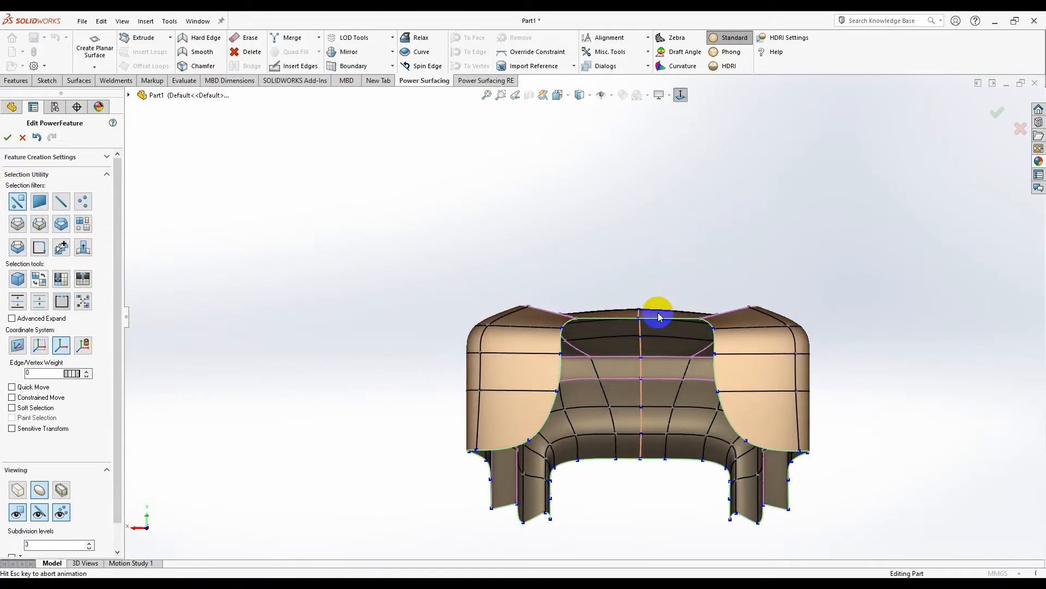
scroll(550, 367, down, 3)
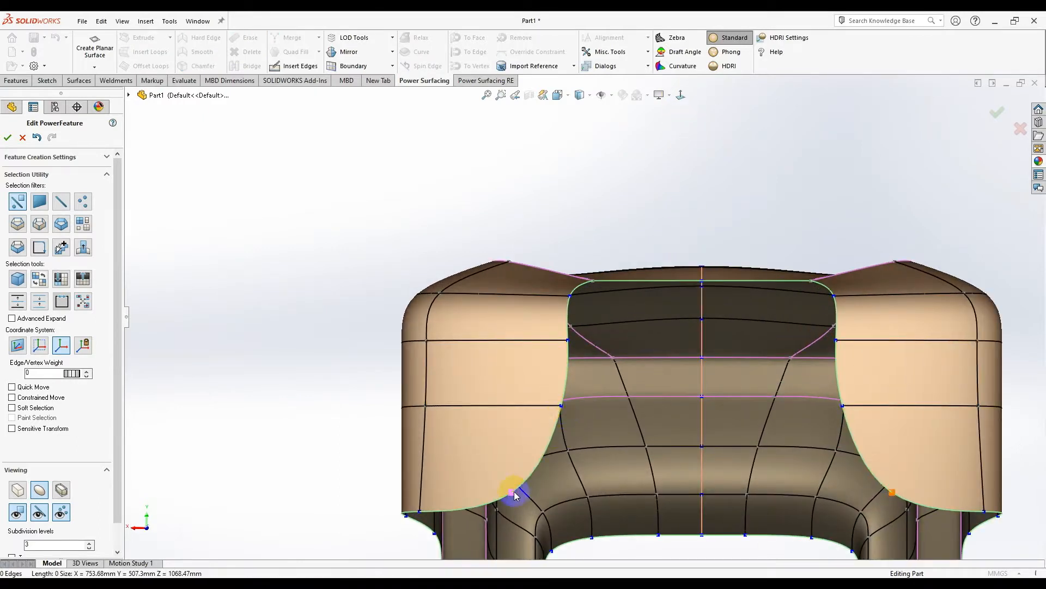
scroll(504, 515, down, 1)
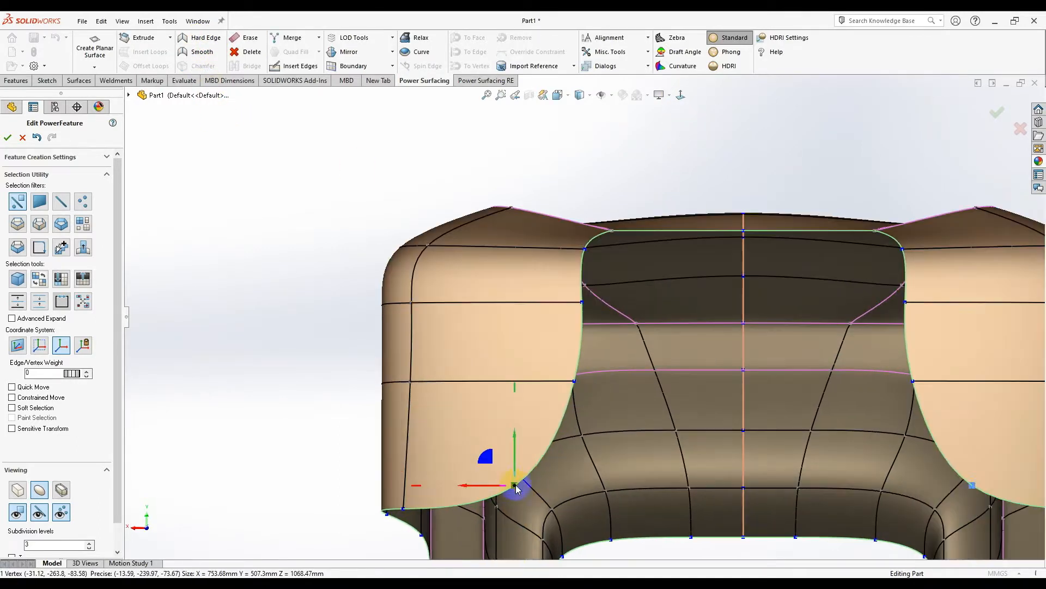
scroll(400, 312, up, 4)
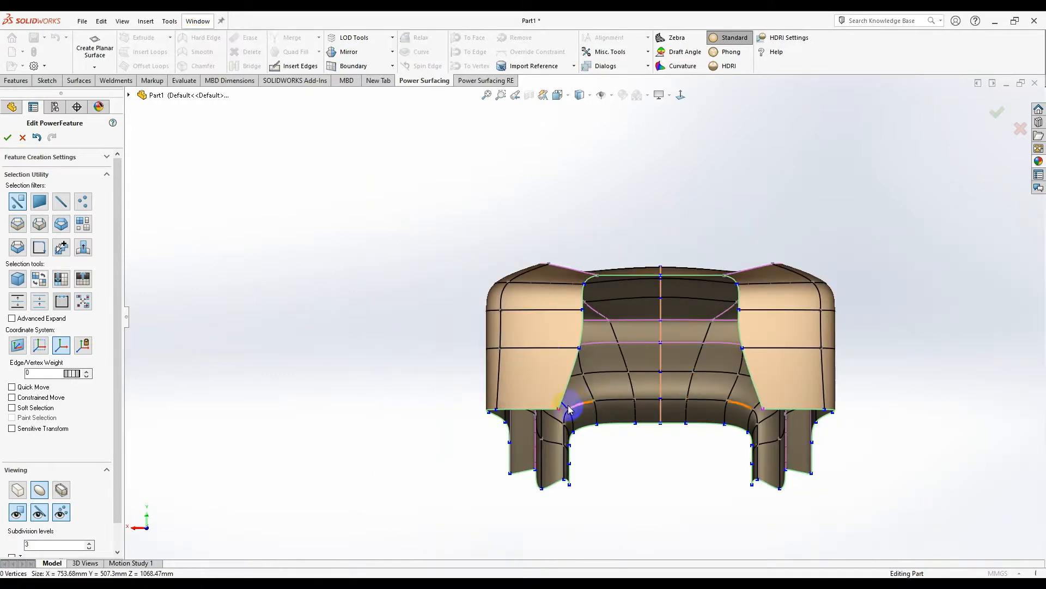
drag(546, 414, 591, 415)
drag(583, 330, 559, 332)
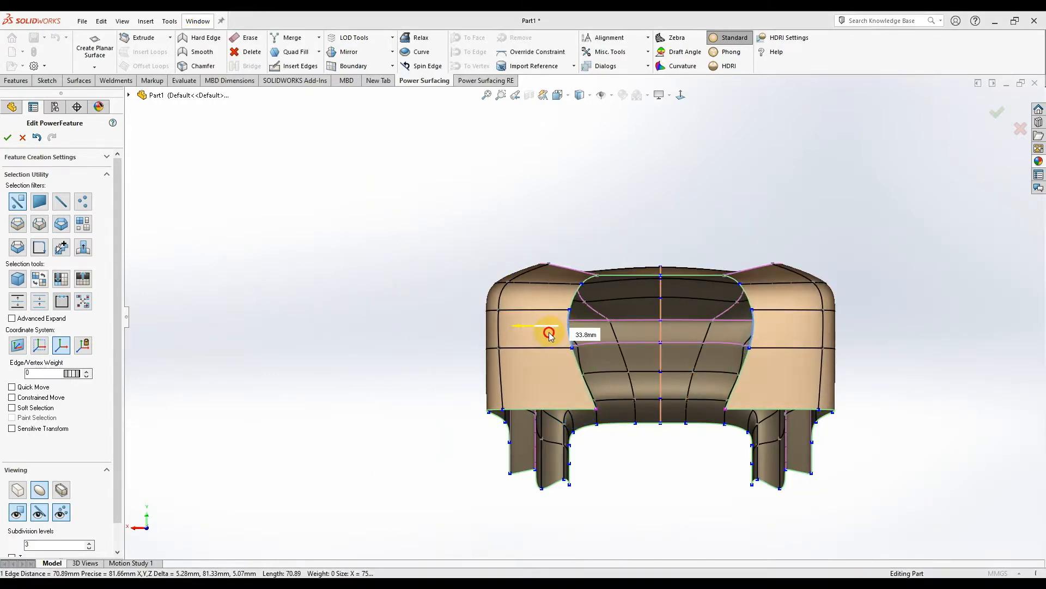
scroll(593, 396, down, 2)
click(583, 367)
drag(547, 368, 539, 371)
key(Escape)
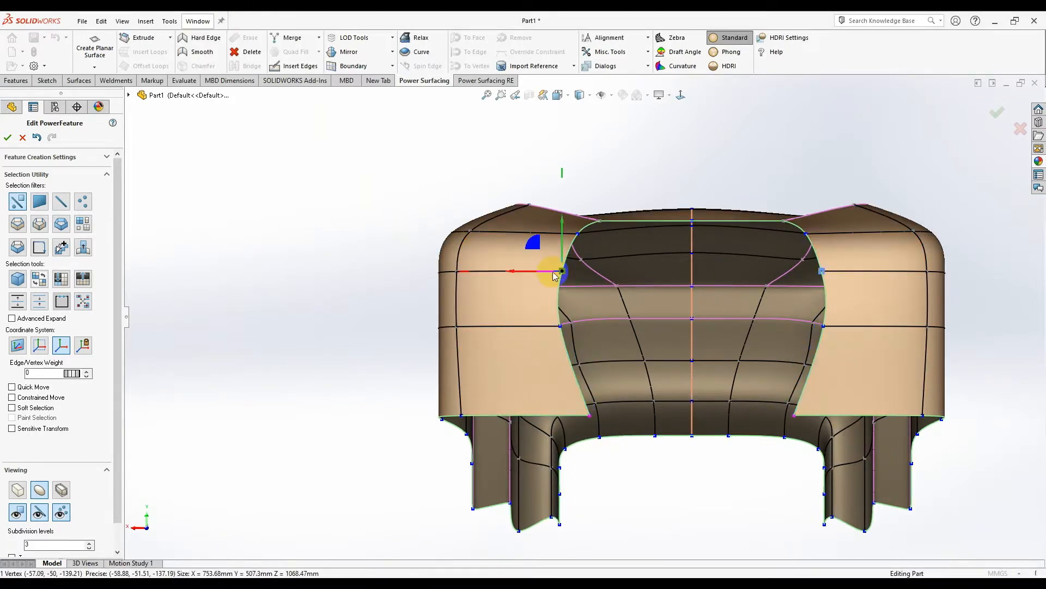
click(705, 184)
- Select three connected edges along the side loop of the shell
scroll(693, 210, down, 2)
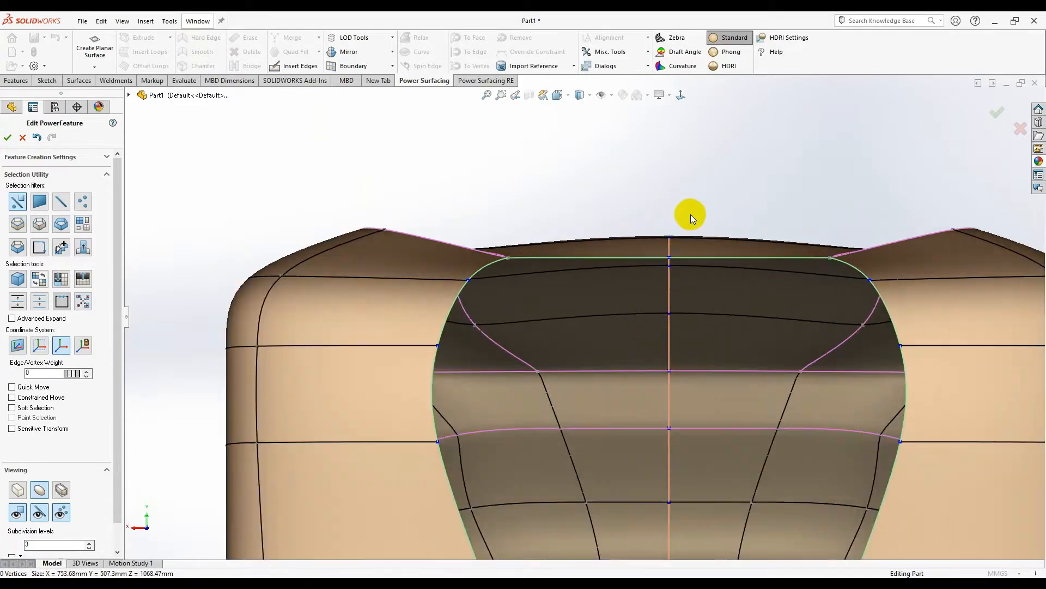
scroll(685, 225, up, 4)
middle_drag(673, 263, 540, 370)
scroll(616, 327, down, 4)
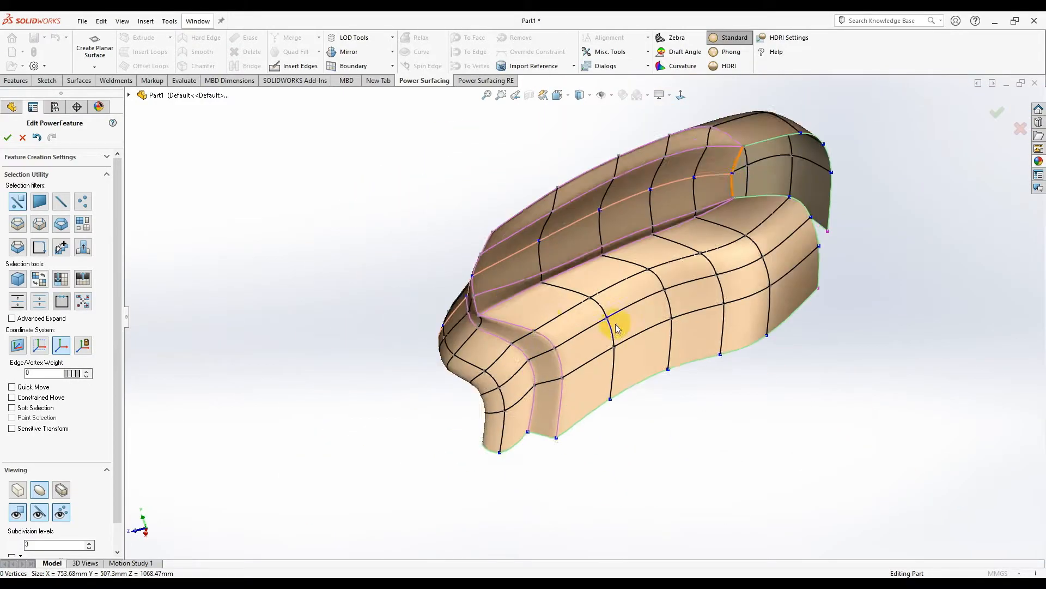
middle_drag(668, 327, 728, 330)
scroll(698, 309, down, 3)
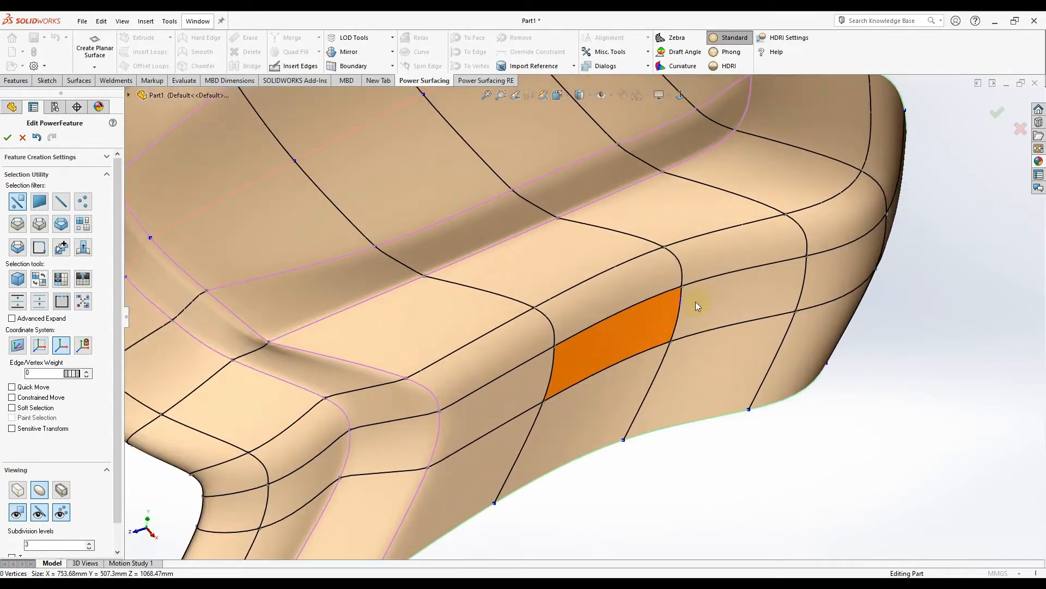
click(681, 318)
ctrl+click(680, 269)
ctrl+click(616, 237)
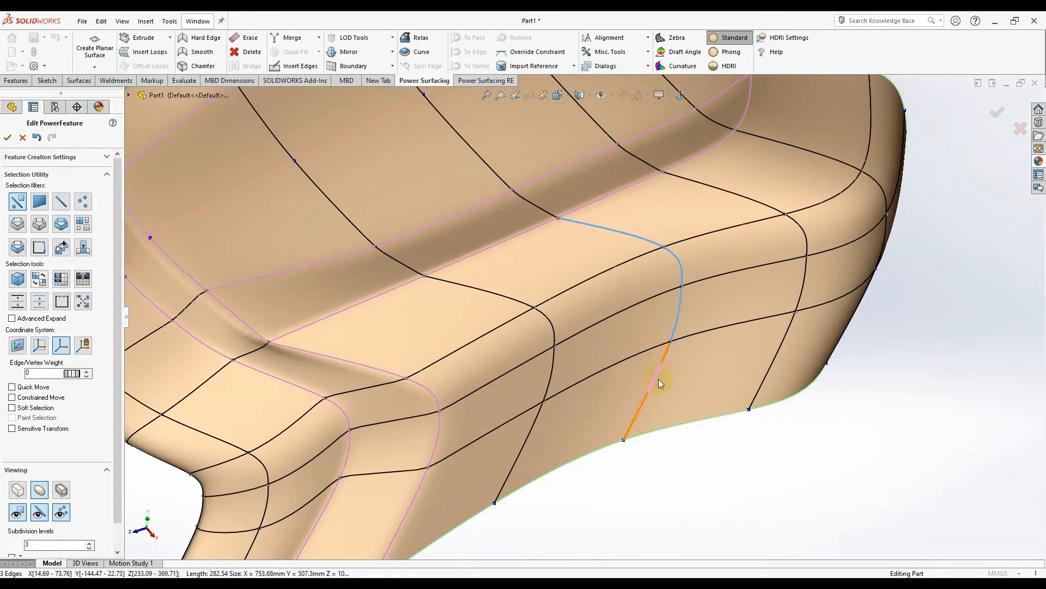
key(Escape)
- Orbit around the rear corner to check the weight-33 crease, then clear the selection
scroll(643, 330, up, 3)
middle_drag(657, 303, 570, 282)
scroll(567, 275, down, 3)
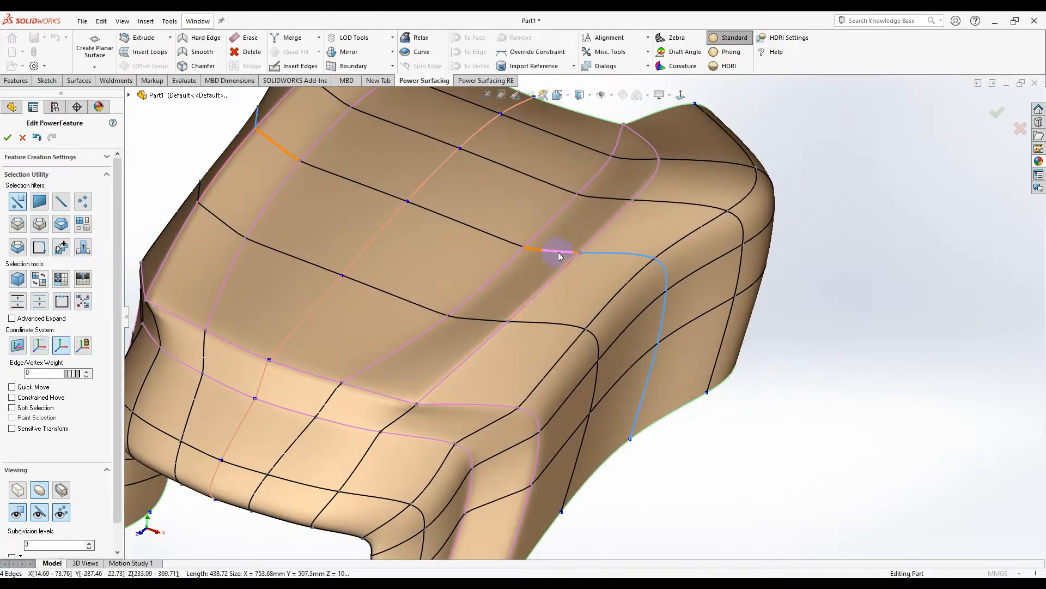
middle_drag(720, 376, 653, 383)
scroll(653, 382, up, 2)
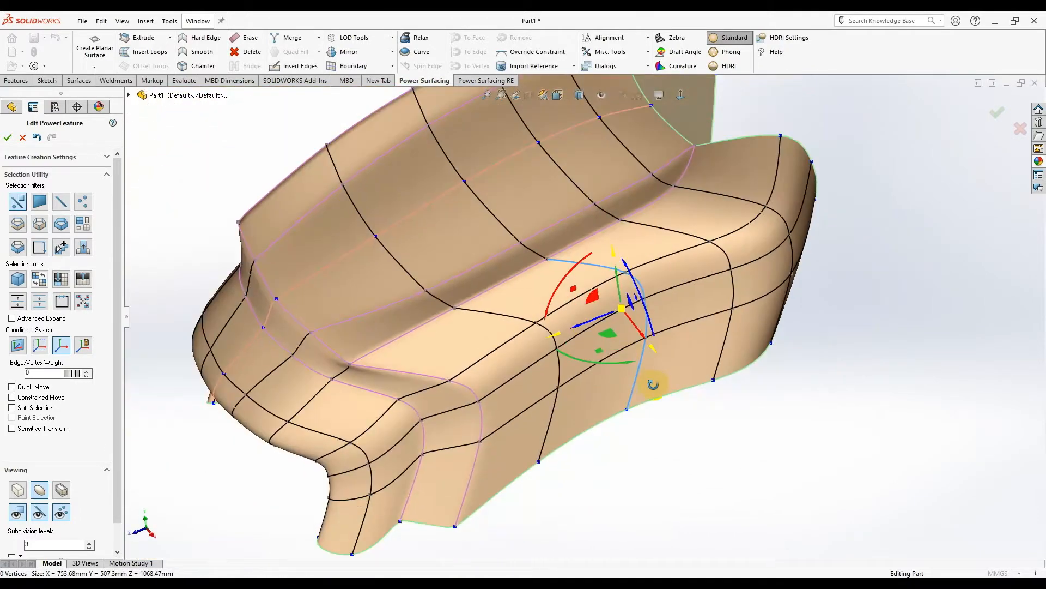
scroll(653, 382, down, 3)
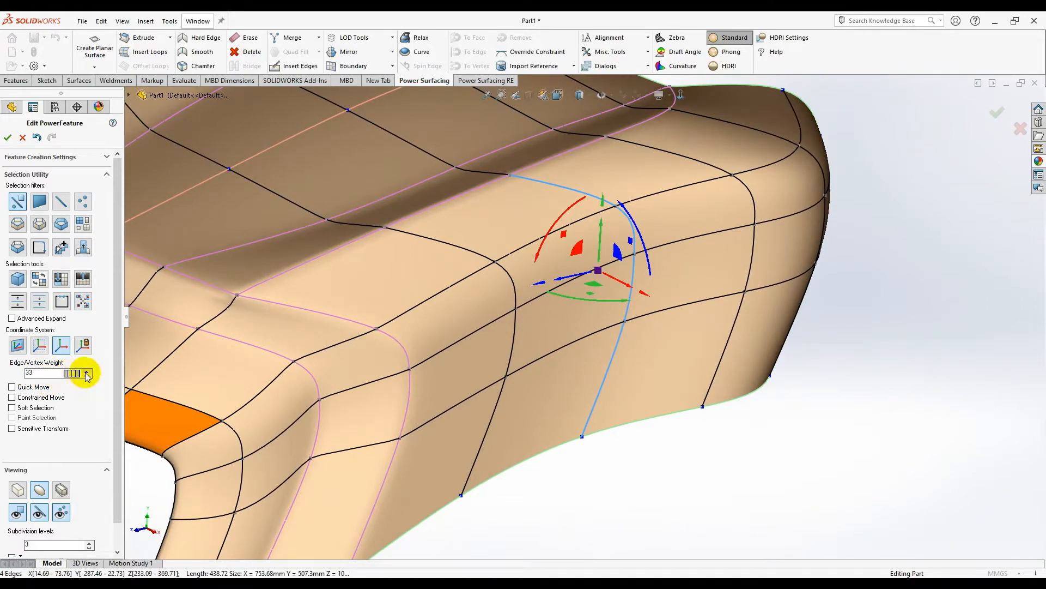
middle_drag(680, 378, 667, 469)
click(666, 467)
middle_drag(650, 413, 535, 269)
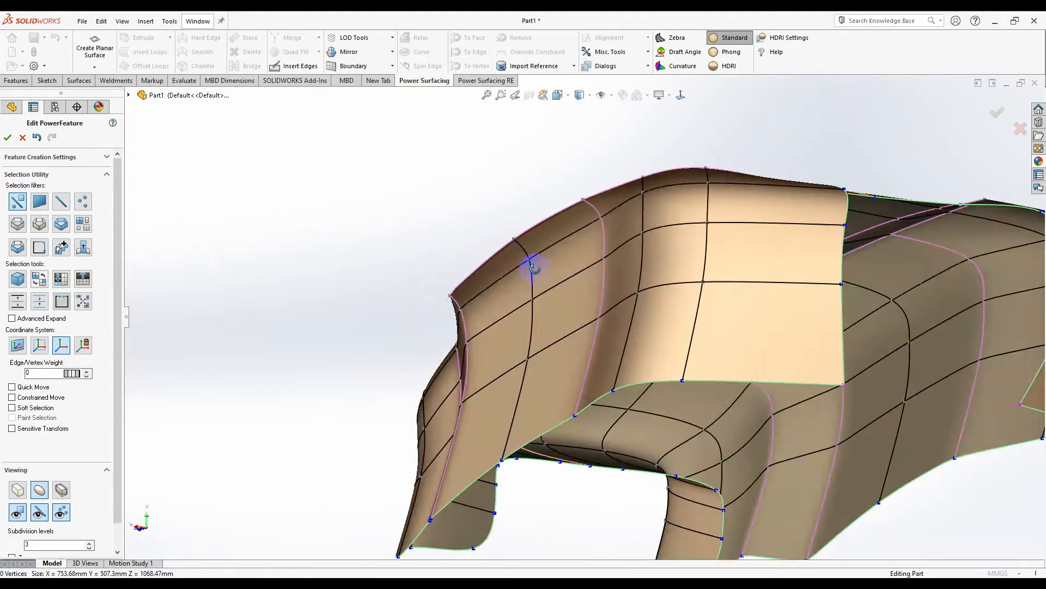
scroll(535, 268, up, 3)
middle_drag(523, 354, 687, 378)
scroll(628, 306, down, 2)
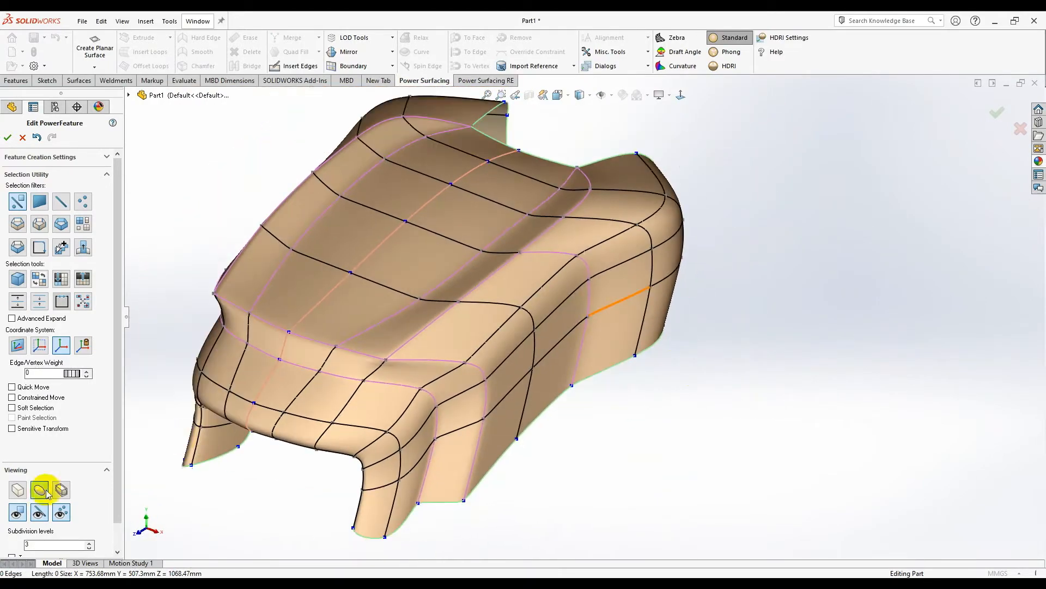
- Switch to glossy HDRI shading with the cage hidden and inspect the smooth side
click(729, 66)
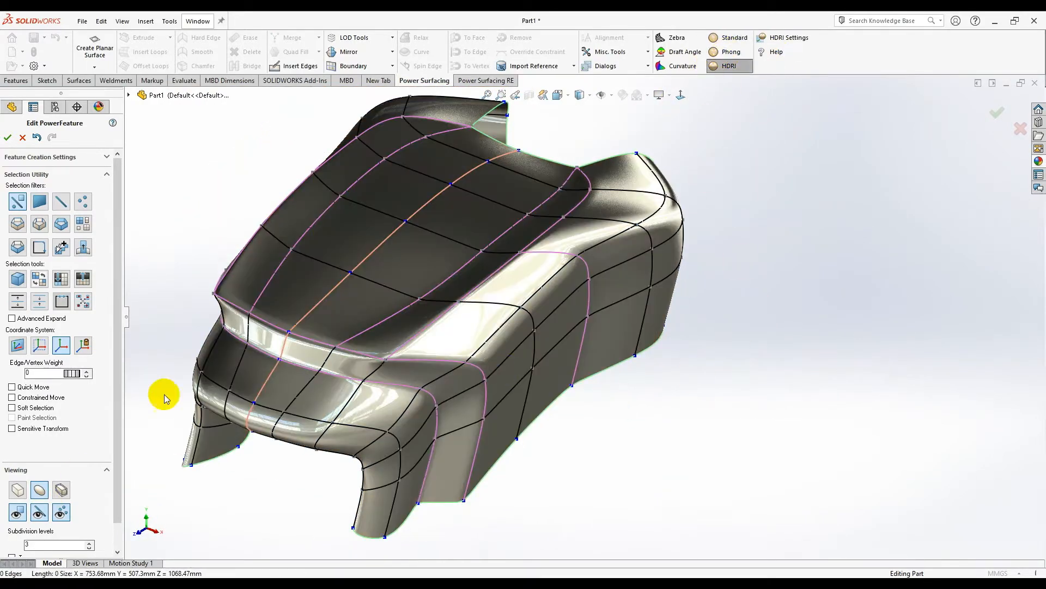
click(62, 511)
middle_drag(745, 325, 677, 327)
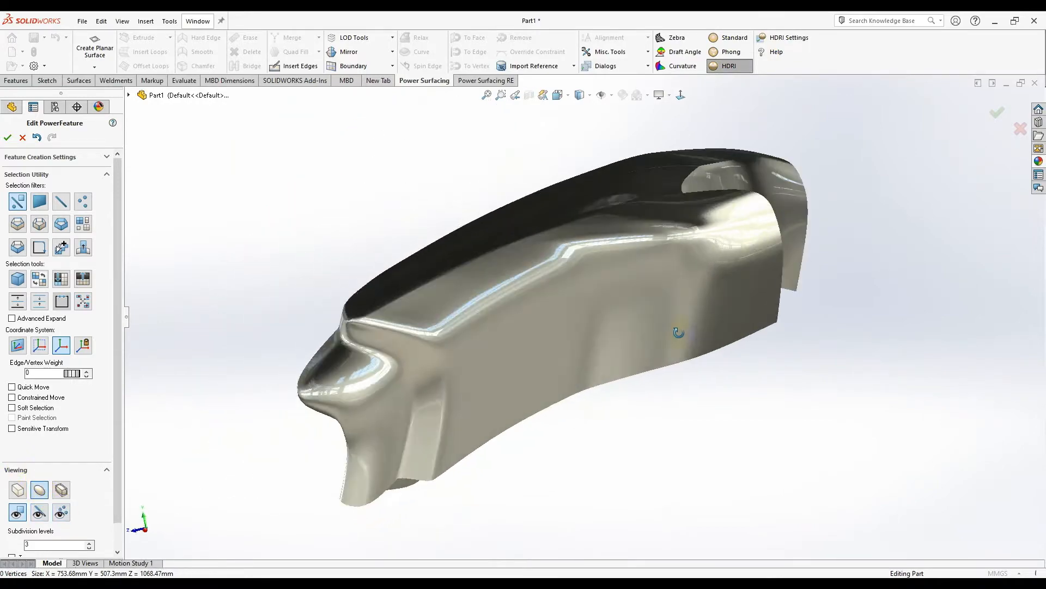
scroll(547, 371, down, 3)
middle_drag(547, 371, 642, 345)
scroll(623, 390, up, 3)
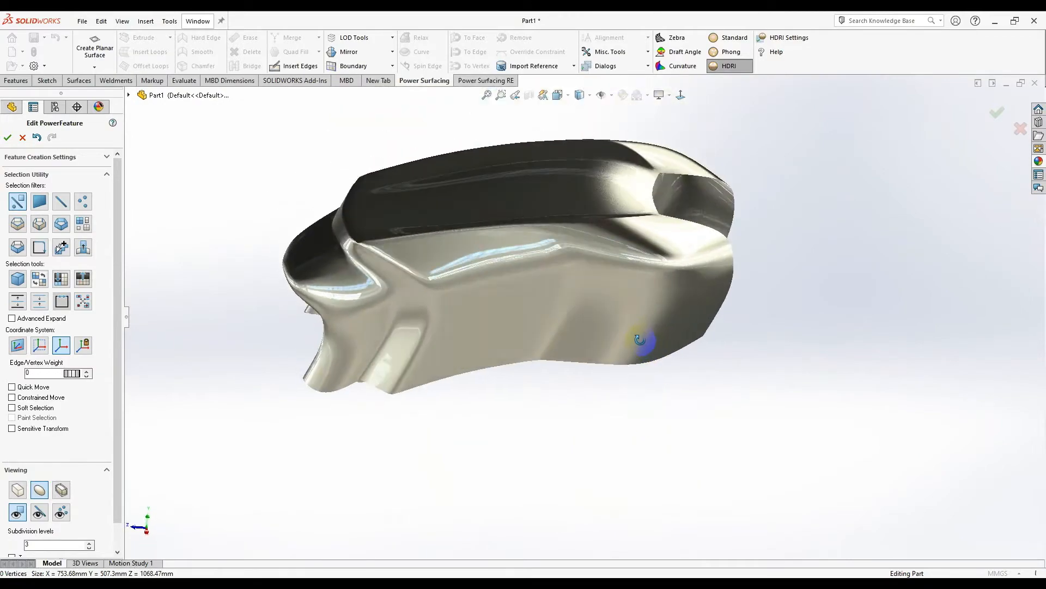
scroll(714, 383, down, 3)
middle_drag(714, 383, 554, 302)
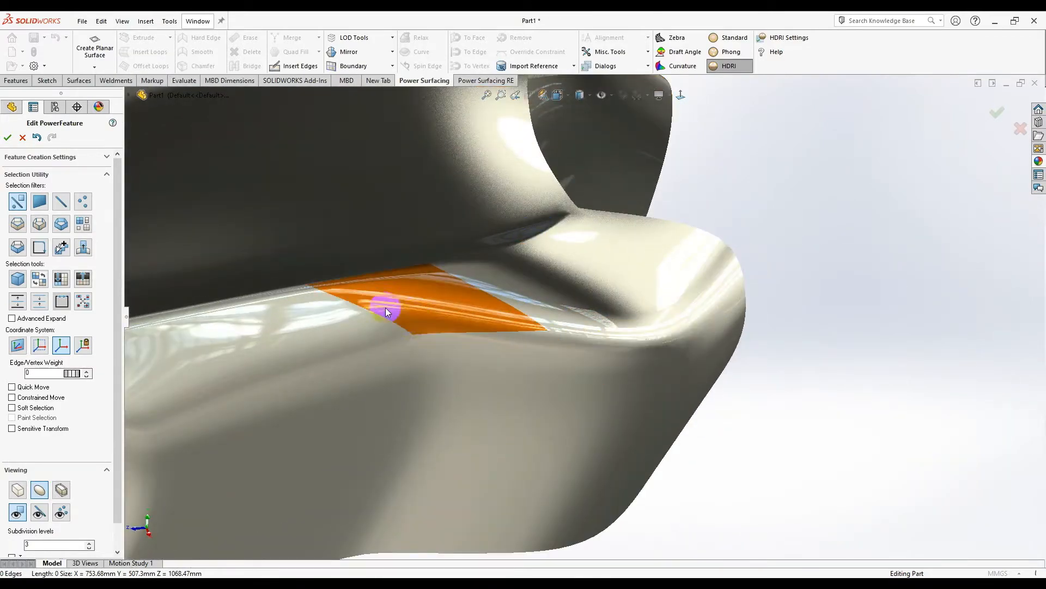
- Show the cage, add the vertical corner edge, raise the weight to 34 and smooth
click(61, 512)
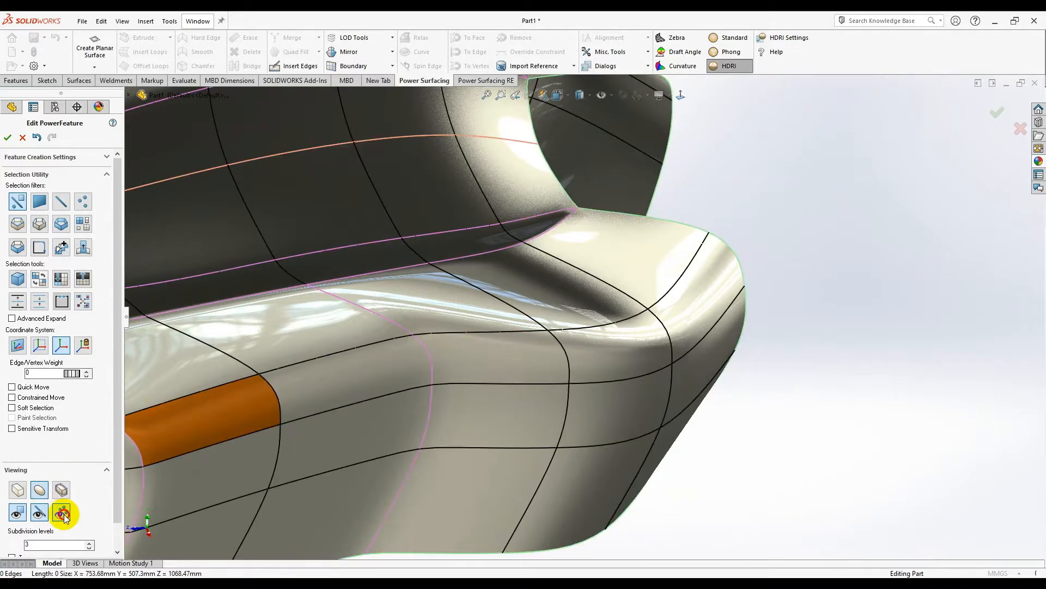
middle_drag(613, 330, 465, 327)
ctrl+click(629, 282)
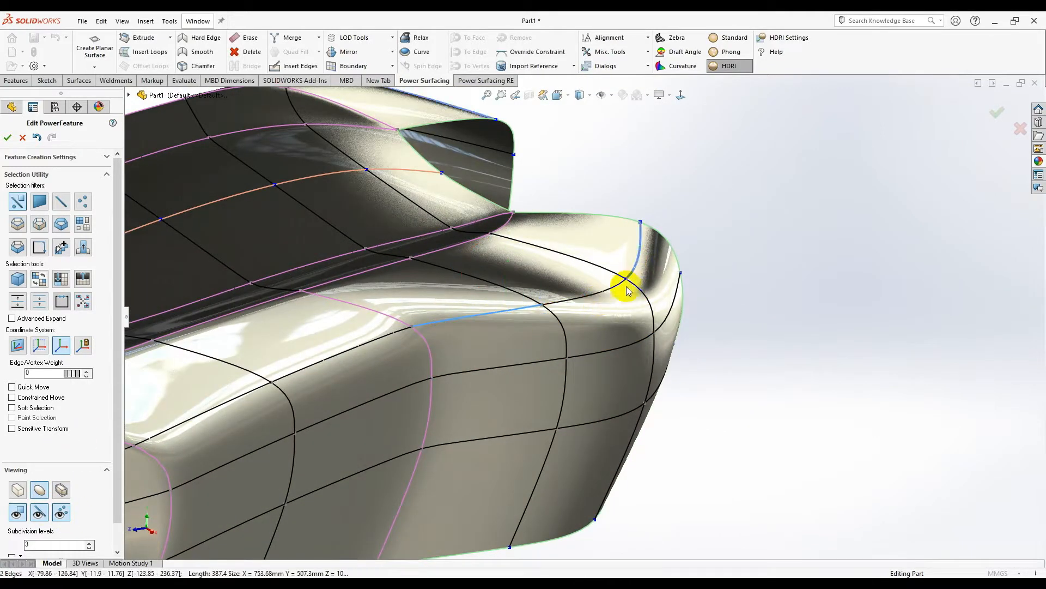
middle_drag(543, 305, 622, 348)
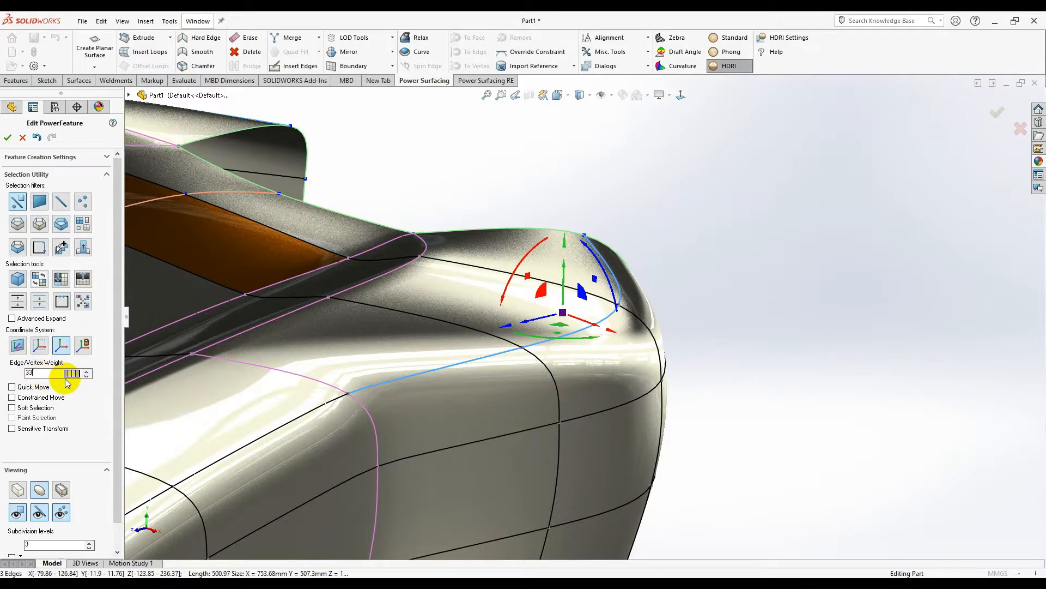
click(87, 371)
middle_drag(730, 397, 740, 416)
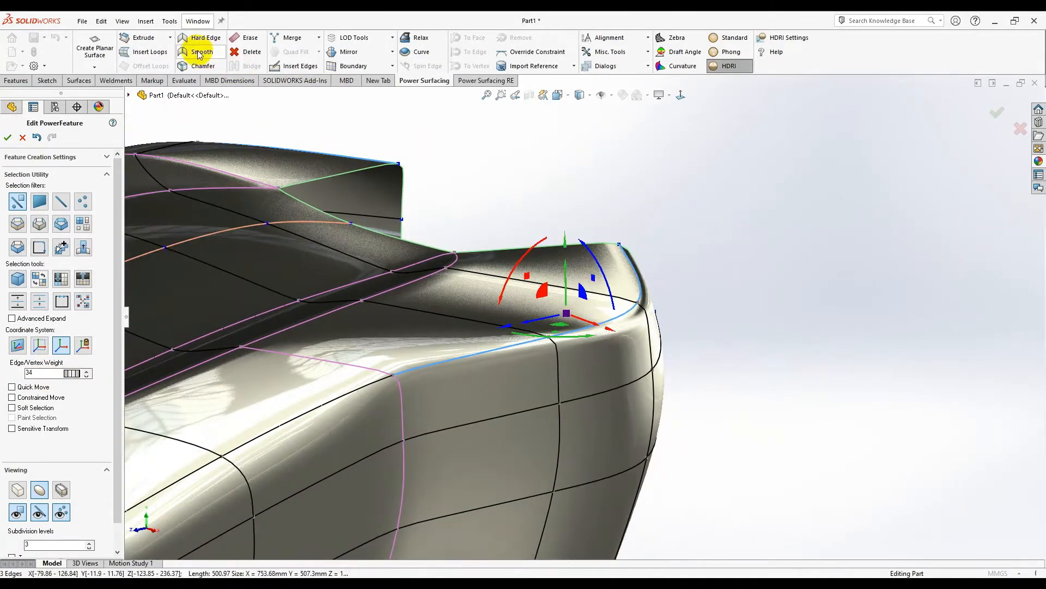
click(197, 53)
middle_drag(677, 337, 518, 399)
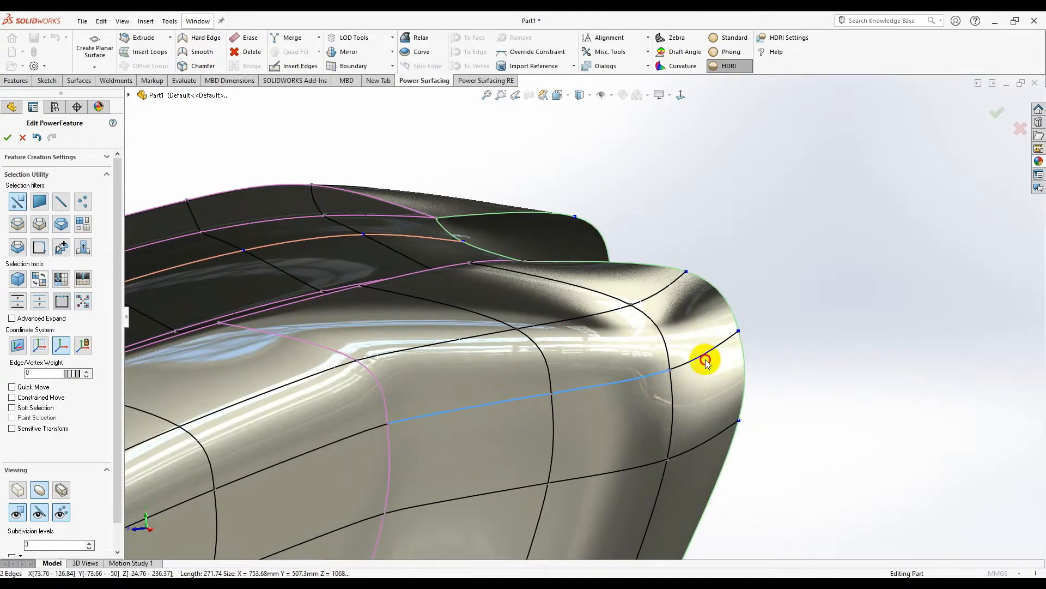
- Undo a stray single-edge pick to restore the three-edge corner selection
click(685, 380)
middle_drag(685, 381, 384, 353)
middle_drag(507, 346, 580, 398)
click(544, 230)
key(ctrl+z)
key(ctrl+z)
scroll(528, 334, down, 2)
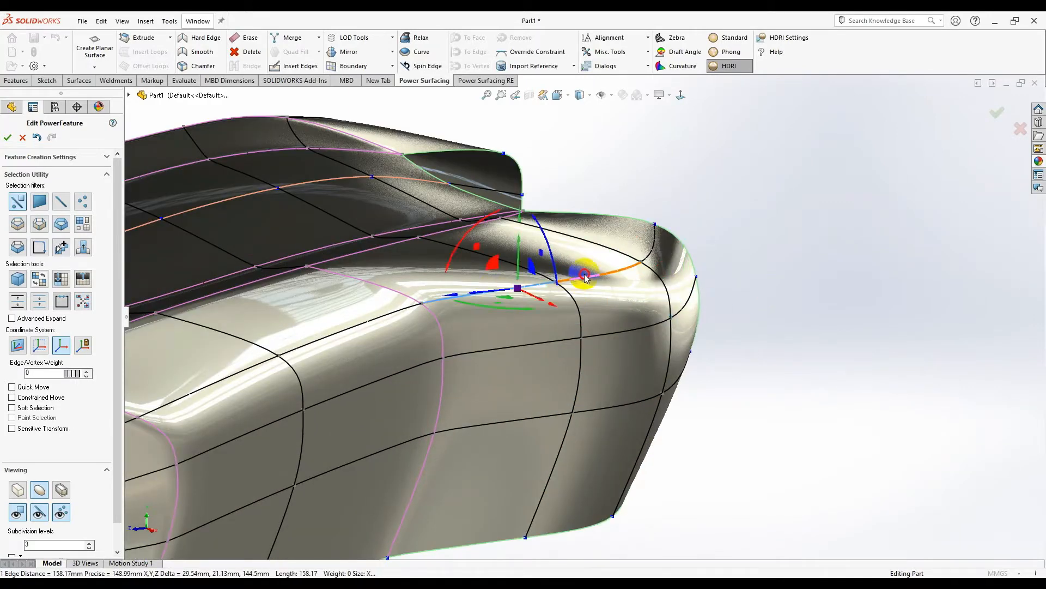
middle_drag(631, 306, 585, 293)
scroll(585, 294, down, 1)
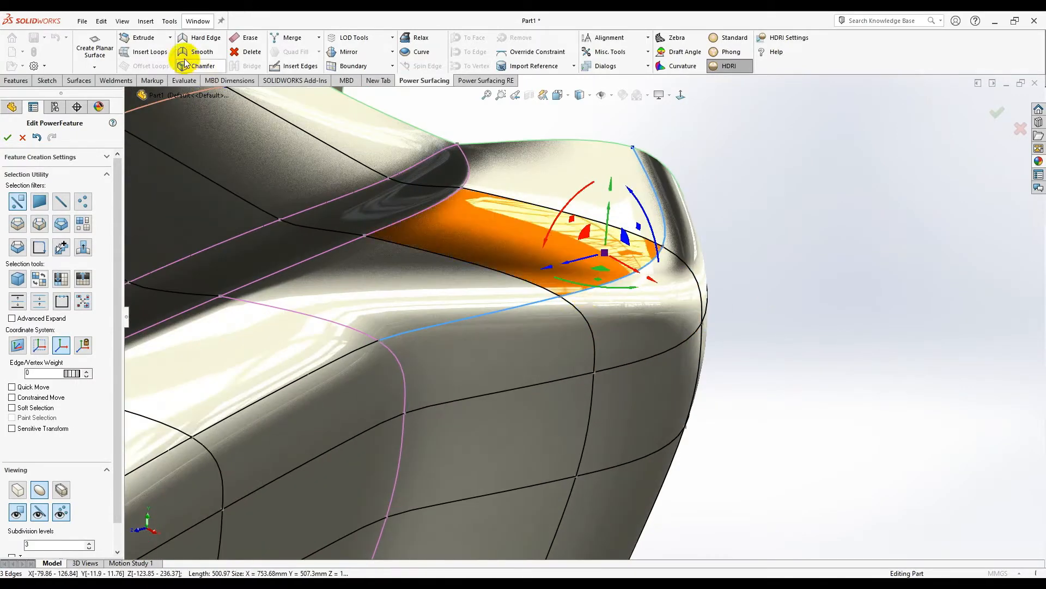
- Lower the corner edges' weight to 32 and review the part from a preset view
click(88, 379)
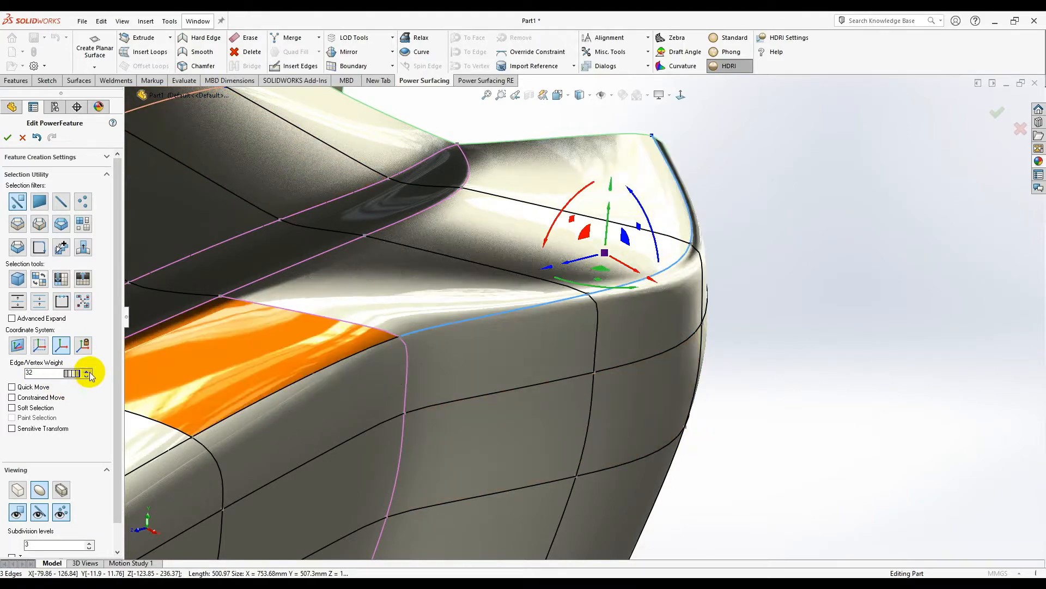
middle_drag(685, 432, 601, 418)
scroll(614, 307, down, 3)
middle_drag(598, 250, 669, 290)
click(682, 95)
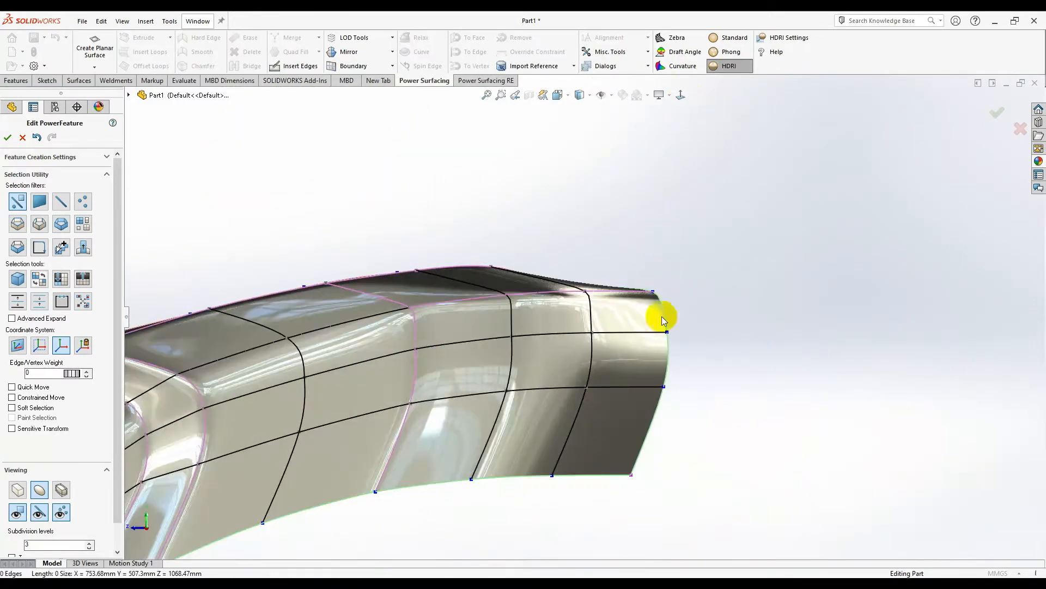
click(576, 355)
scroll(576, 354, down, 3)
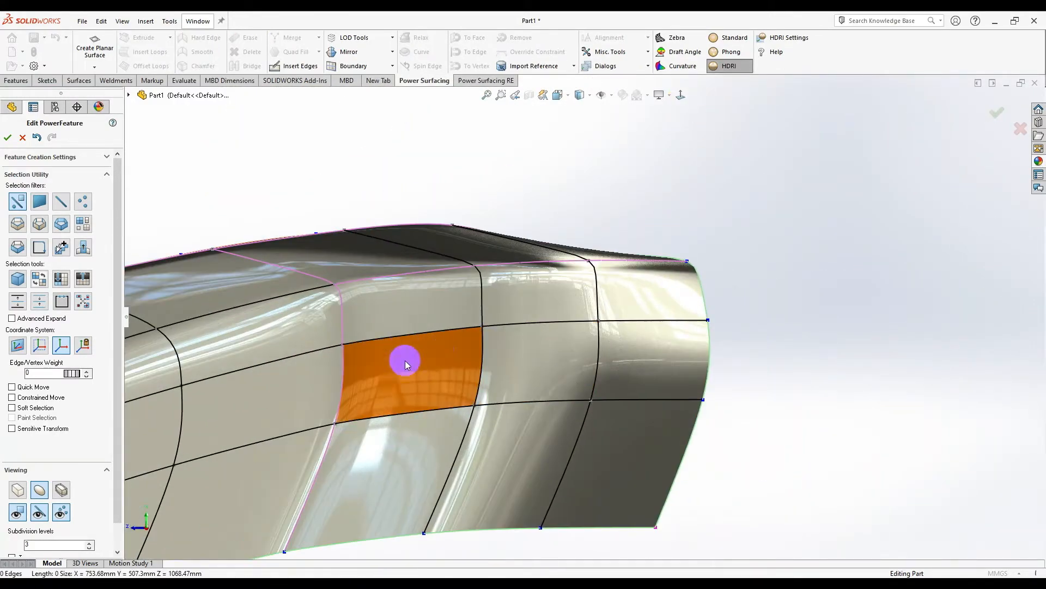
- Insert a diagonal edge across the corner face and move its vertex about 10 mm
click(292, 66)
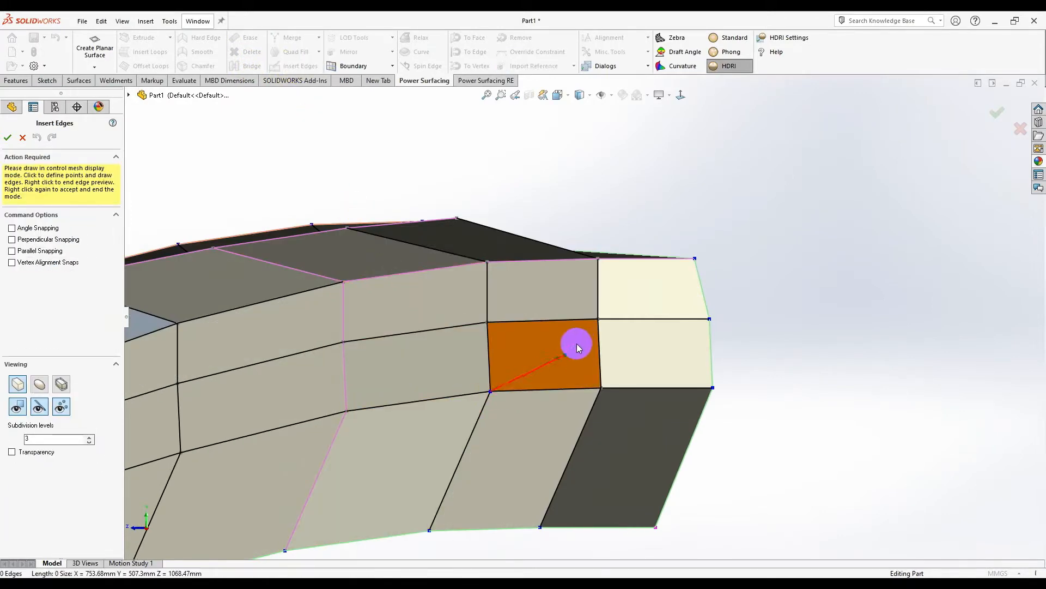
right_click(736, 251)
drag(579, 312, 585, 315)
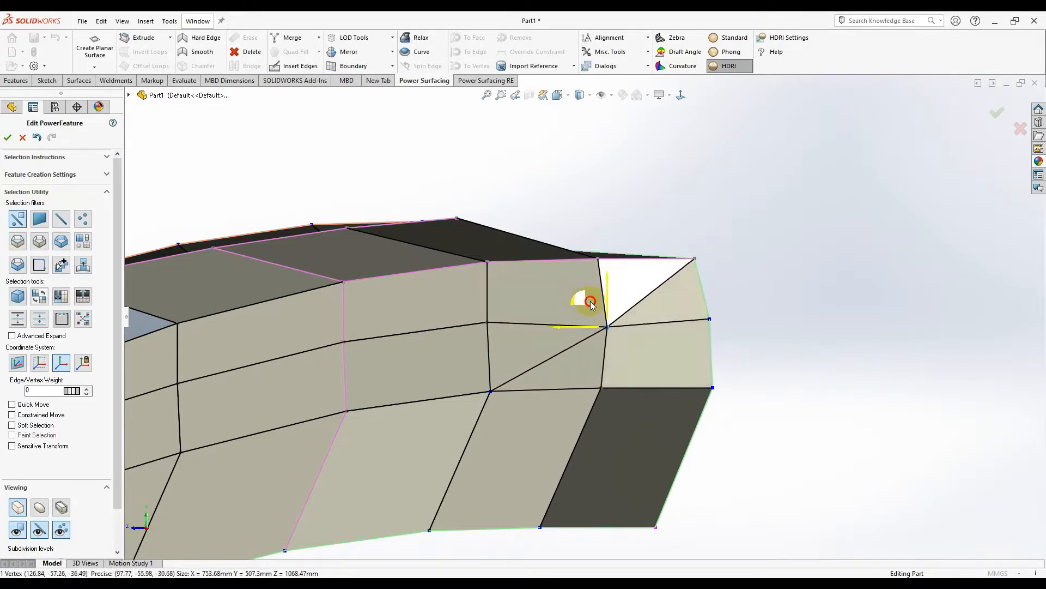
drag(487, 325, 492, 304)
click(815, 328)
scroll(583, 318, up, 3)
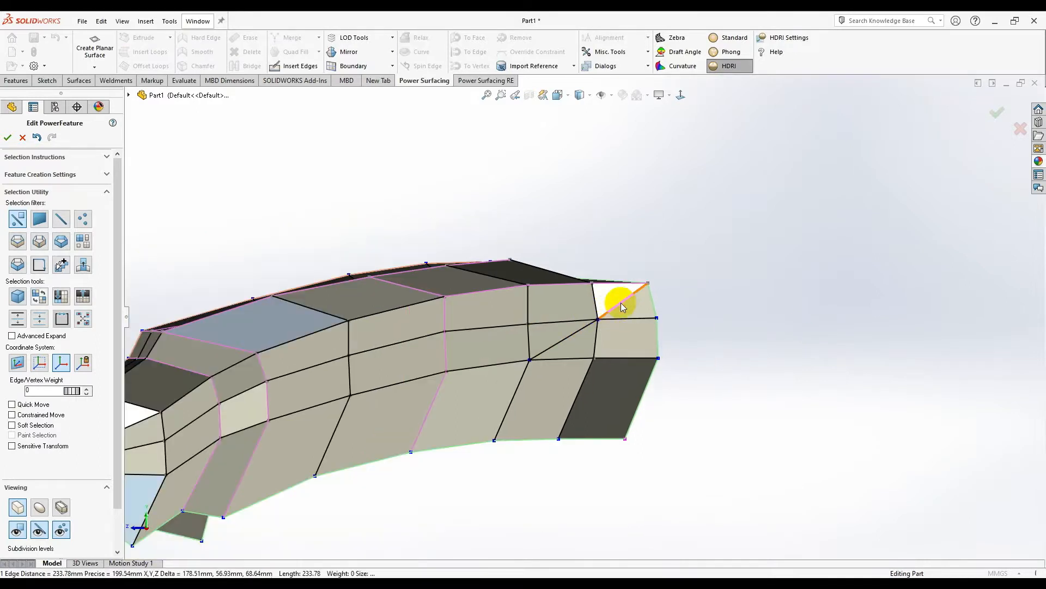
- Add the diagonal edge to the crease selection and check the smoothed corner
click(488, 370)
scroll(493, 369, down, 3)
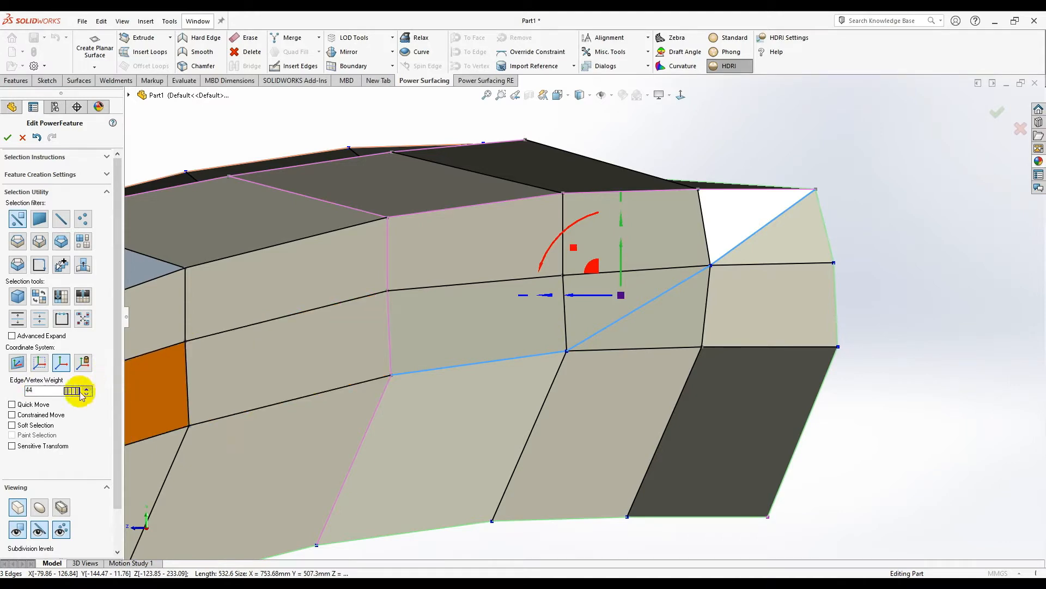
middle_drag(464, 313, 306, 439)
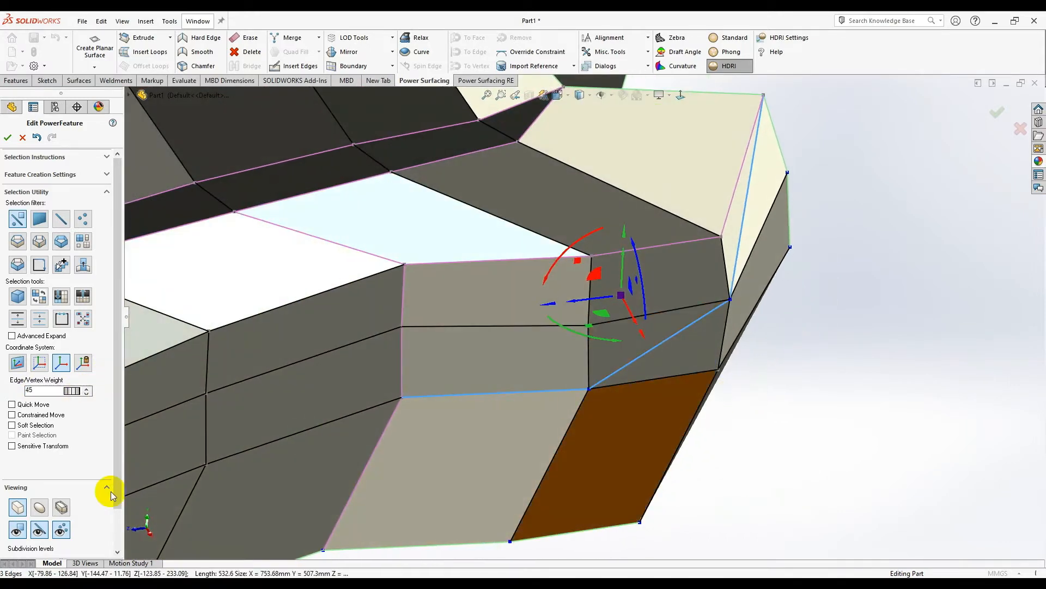
click(42, 505)
middle_drag(826, 293, 724, 305)
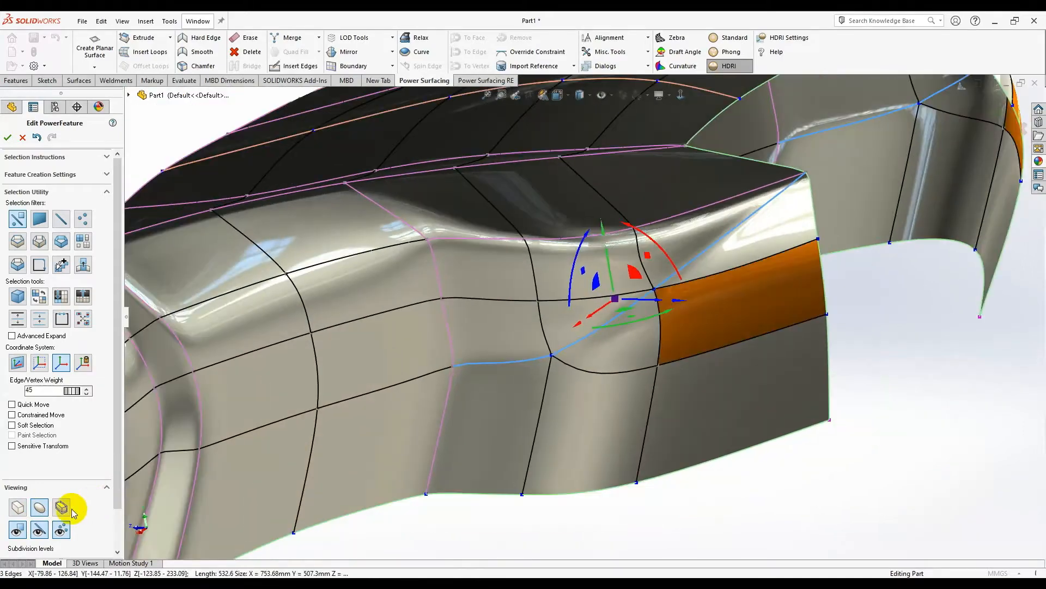
middle_drag(717, 380, 619, 304)
click(716, 412)
scroll(711, 378, up, 5)
scroll(639, 355, down, 4)
scroll(639, 355, down, 3)
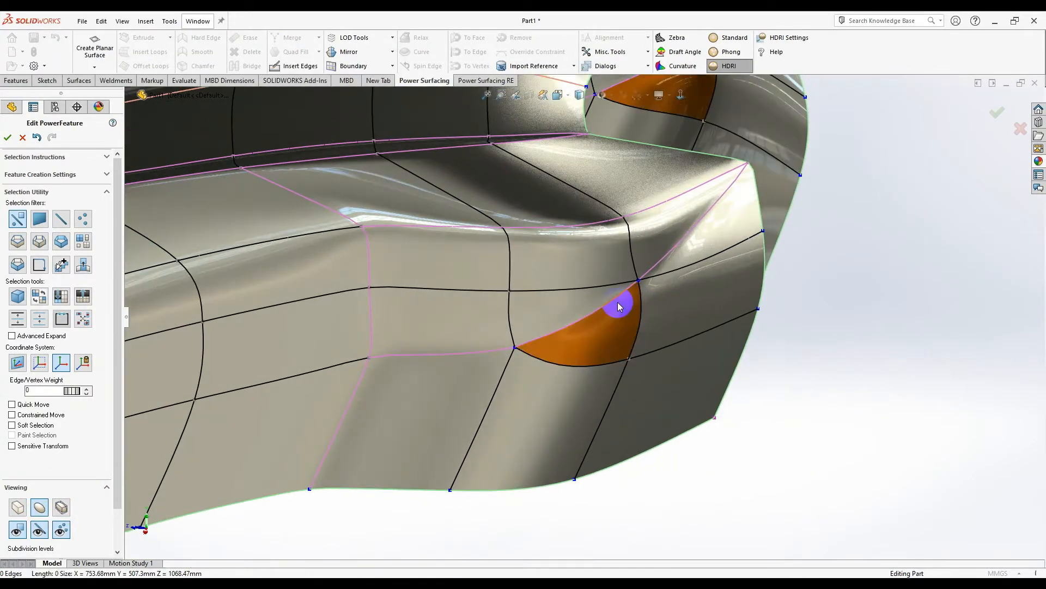
- Drag the selected edge upward to reshape the corner surface
middle_drag(553, 344, 578, 352)
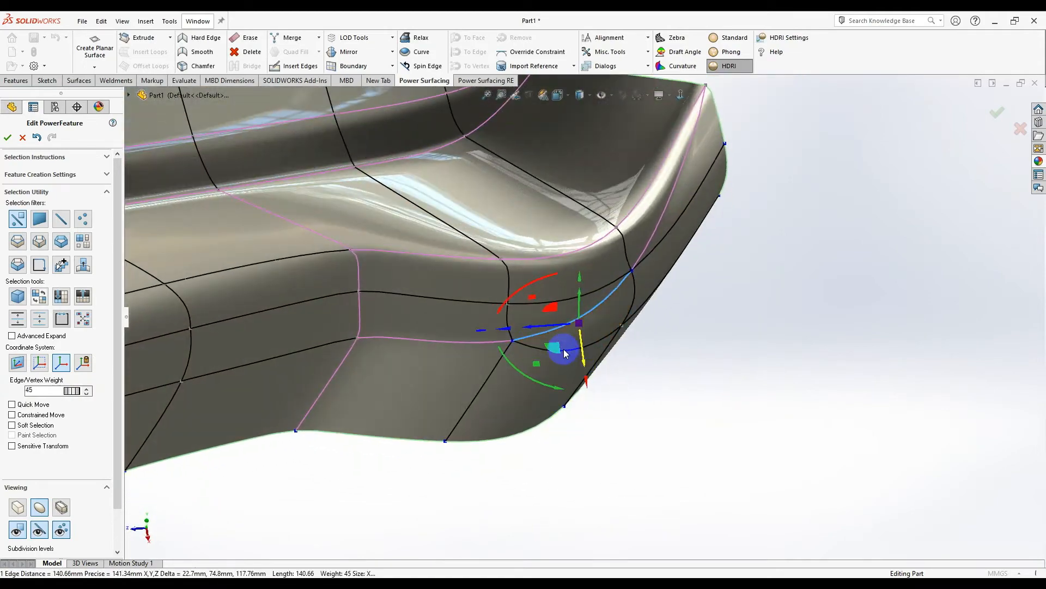
drag(562, 348, 546, 315)
middle_drag(606, 339, 647, 410)
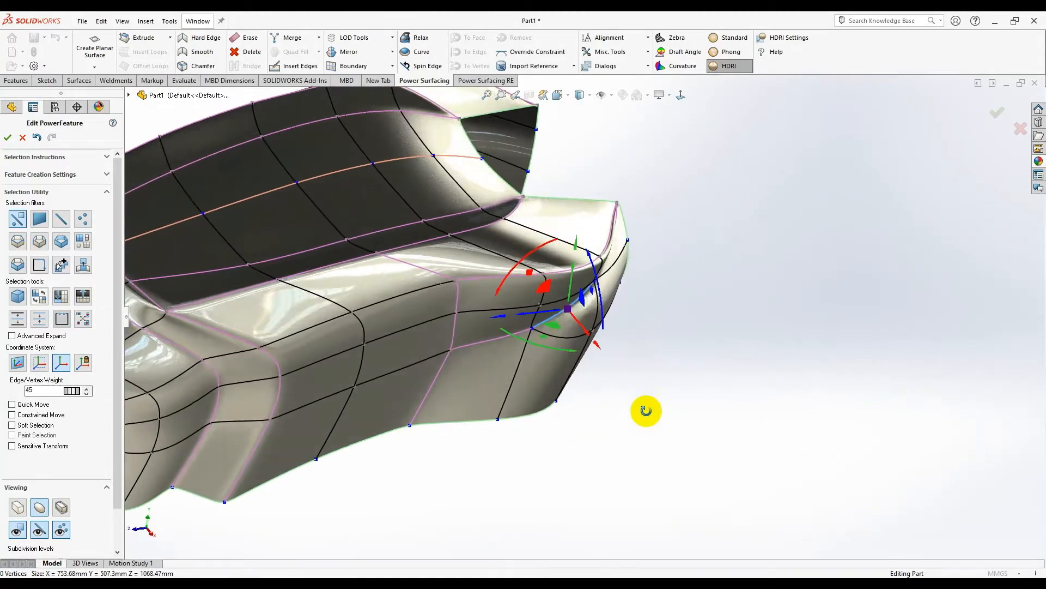
scroll(530, 294, down, 3)
middle_drag(530, 294, 634, 270)
scroll(633, 270, down, 1)
- Inspect the far top edge, then return to the faceted cage display with nothing selected
click(694, 88)
middle_drag(700, 199, 691, 169)
scroll(583, 314, up, 2)
scroll(567, 308, down, 2)
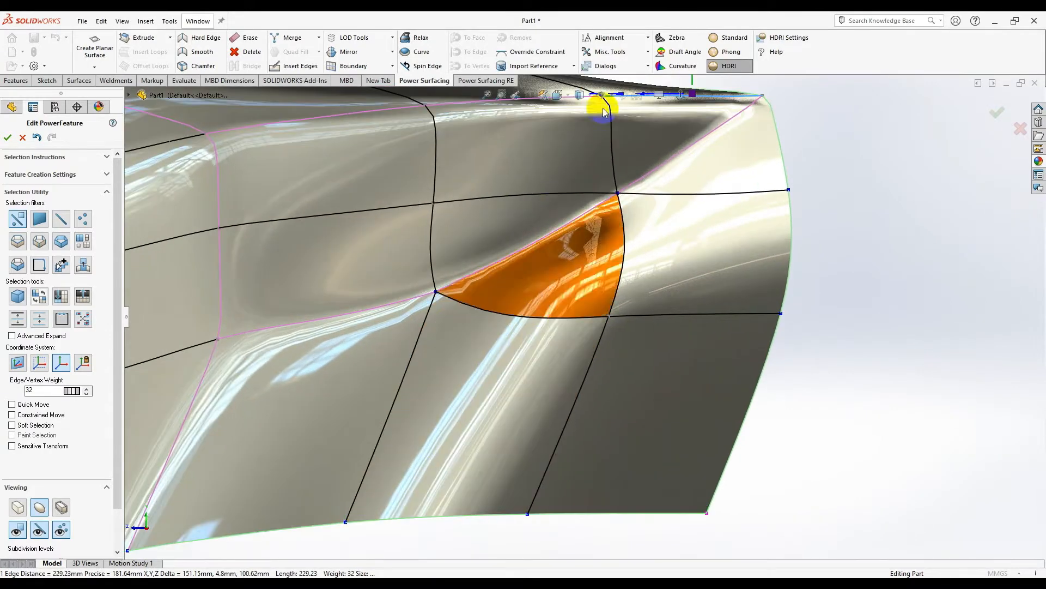
click(17, 508)
click(828, 432)
scroll(580, 326, up, 3)
scroll(445, 302, down, 1)
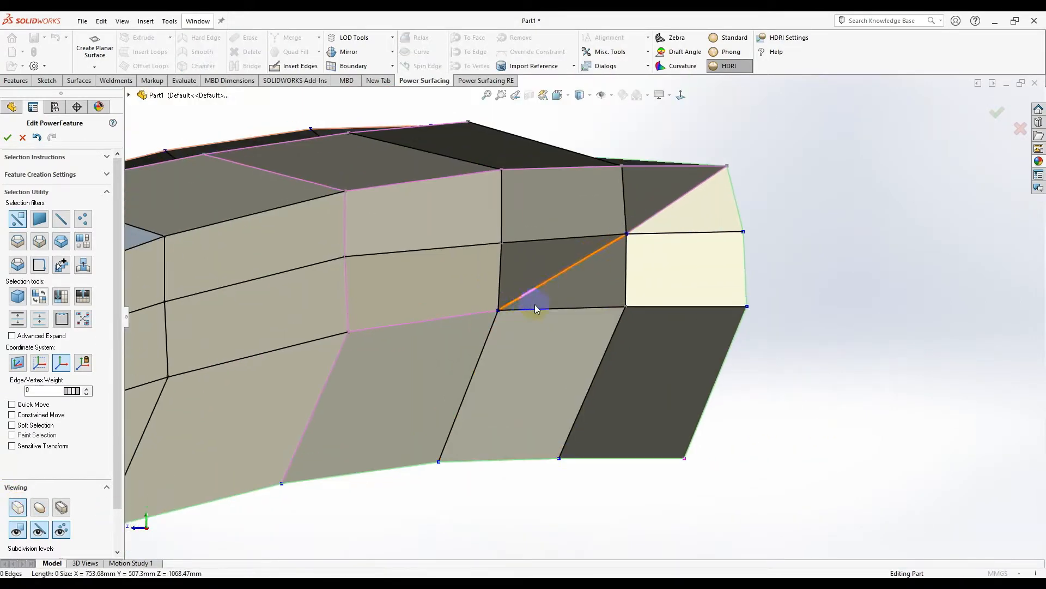
- Insert a trial edge from the corner vertex to the far vertex
scroll(549, 311, down, 1)
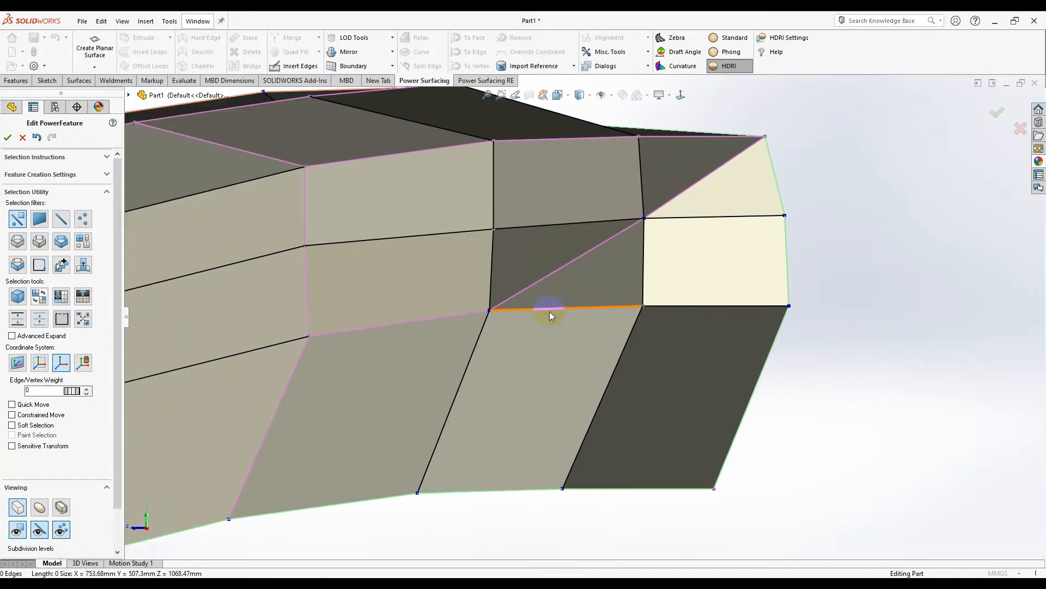
click(548, 308)
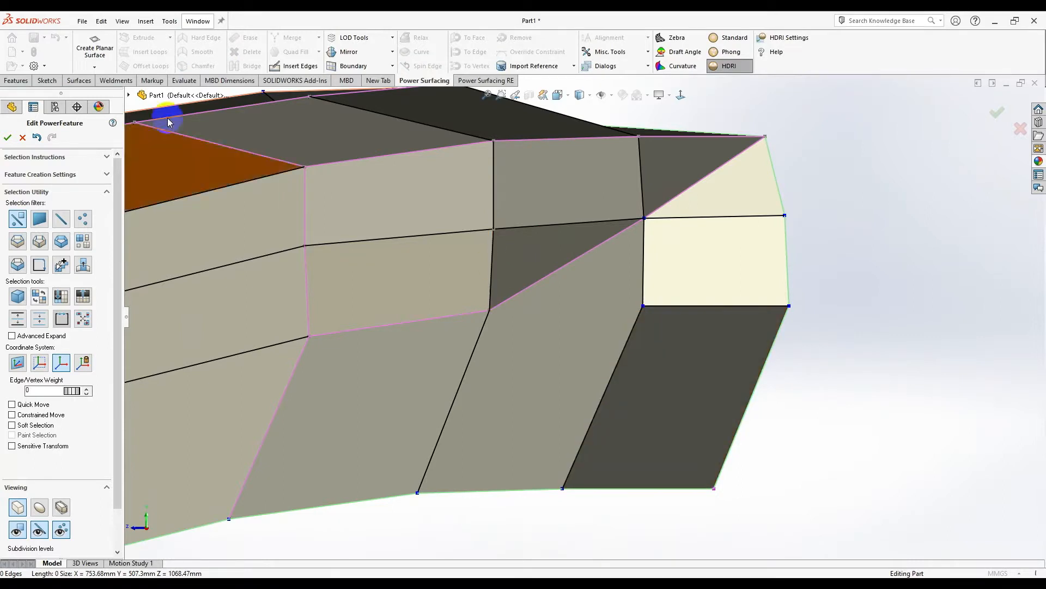
click(294, 66)
click(644, 305)
click(489, 307)
right_click(612, 316)
right_click(486, 345)
- Erase the edge below the new edge, then undo that change
click(475, 350)
right_click(476, 348)
click(588, 380)
scroll(578, 381, up, 3)
scroll(451, 434, down, 1)
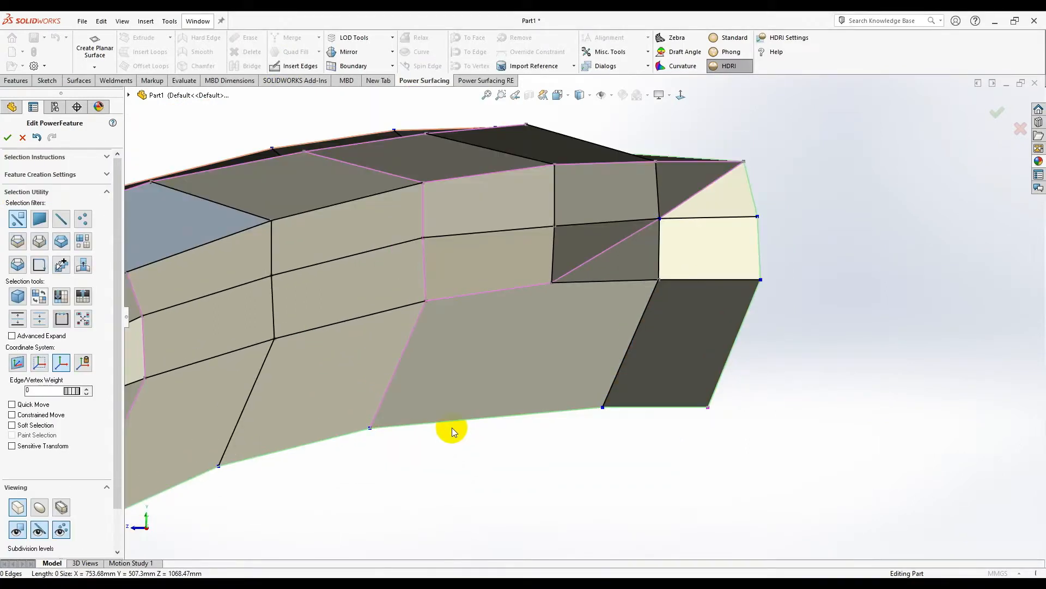
scroll(451, 429, up, 2)
scroll(527, 352, down, 1)
scroll(586, 269, down, 3)
key(ctrl+z)
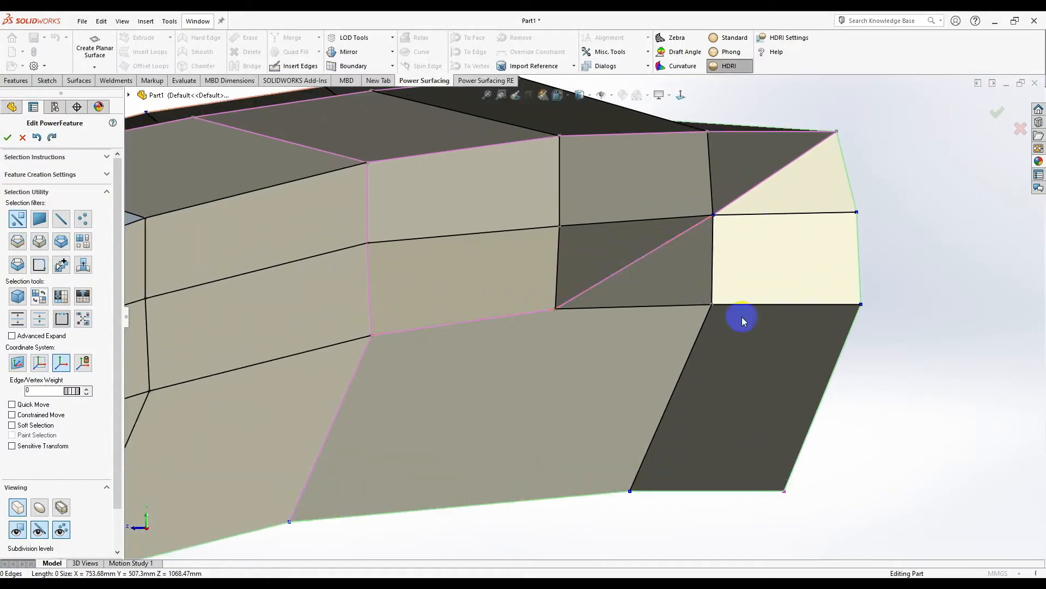
- View a face squarely, then show the smooth subdivided surface with reflective HDRI lighting
middle_drag(819, 368, 681, 358)
click(678, 356)
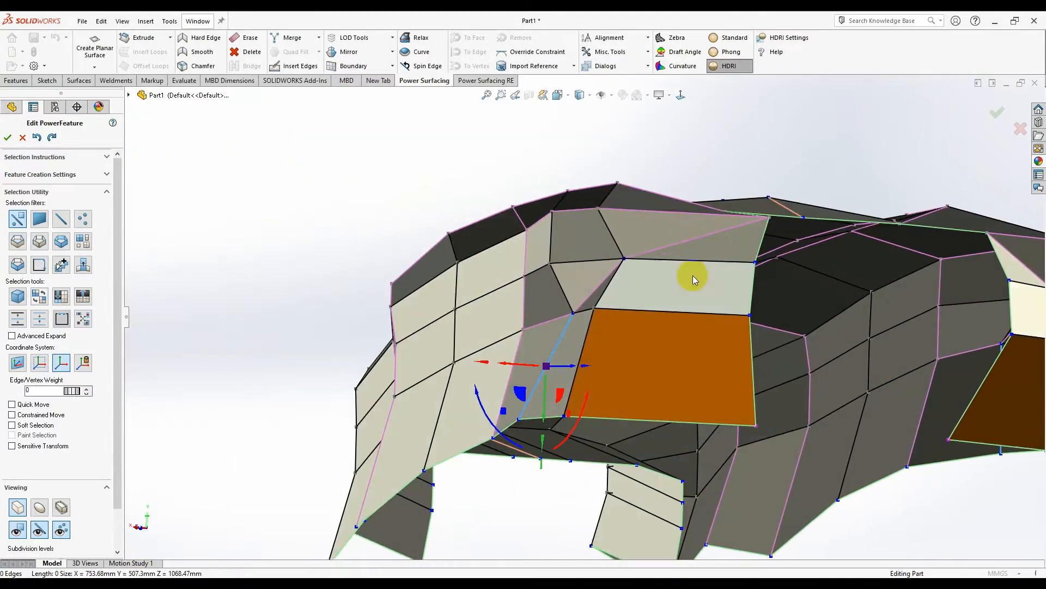
click(681, 95)
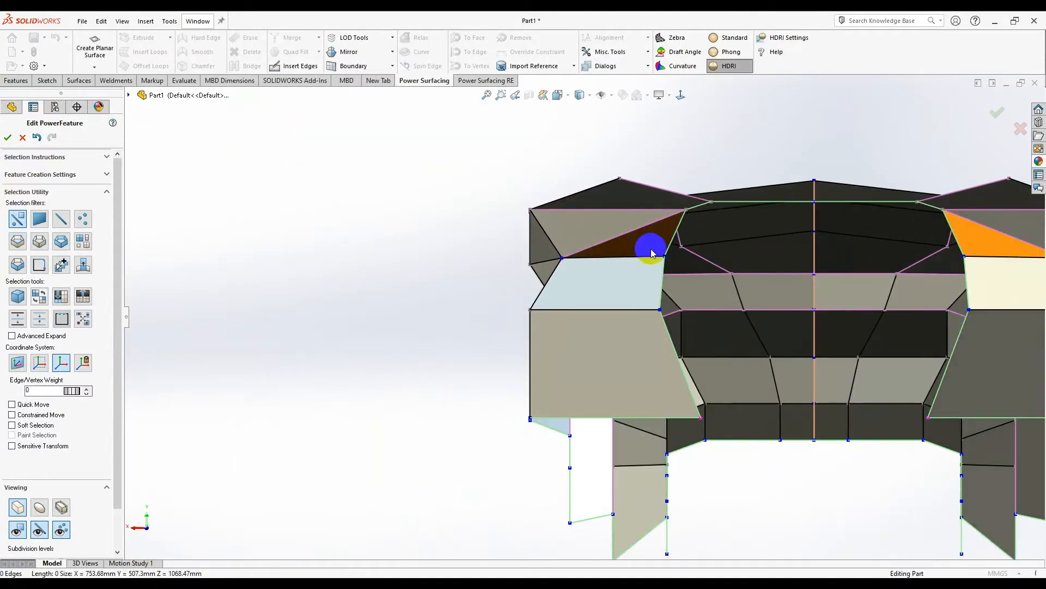
key(shift+Left)
key(shift+Left)
key(shift+Left)
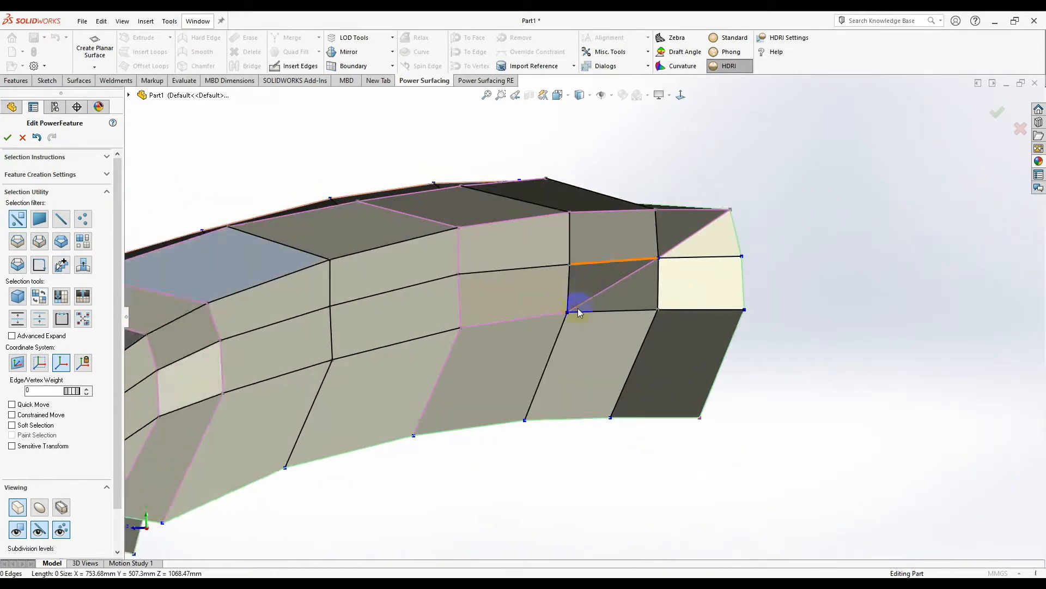
click(39, 508)
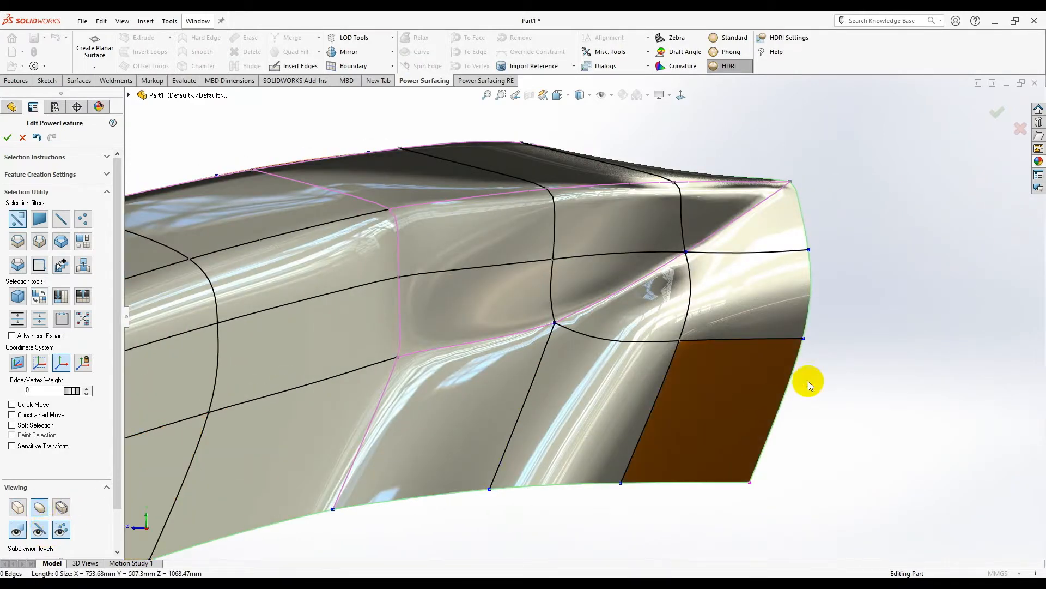
click(729, 66)
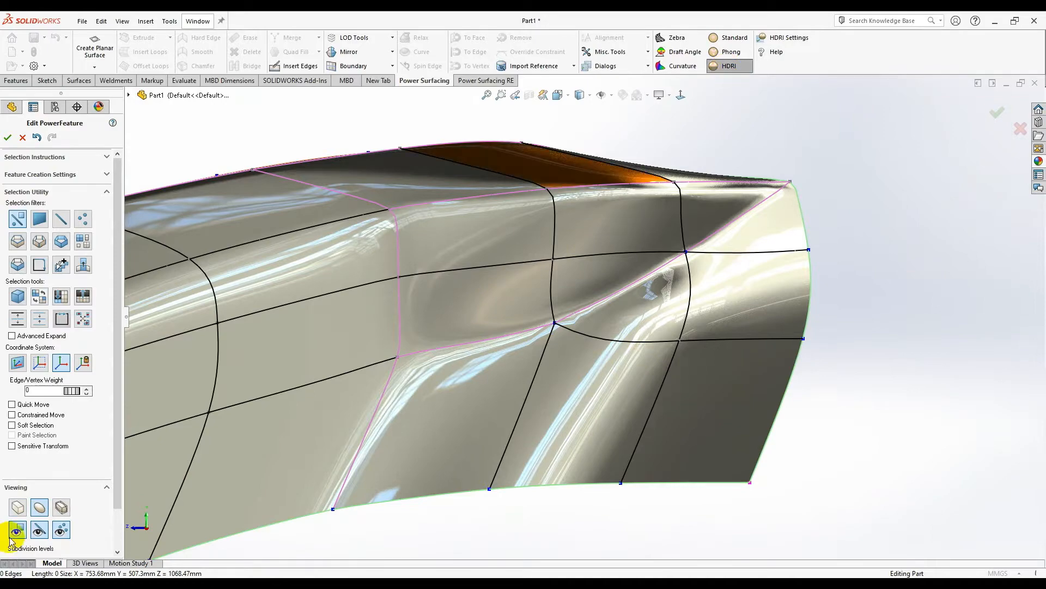
click(48, 534)
middle_drag(456, 427, 589, 305)
scroll(82, 512, down, 2)
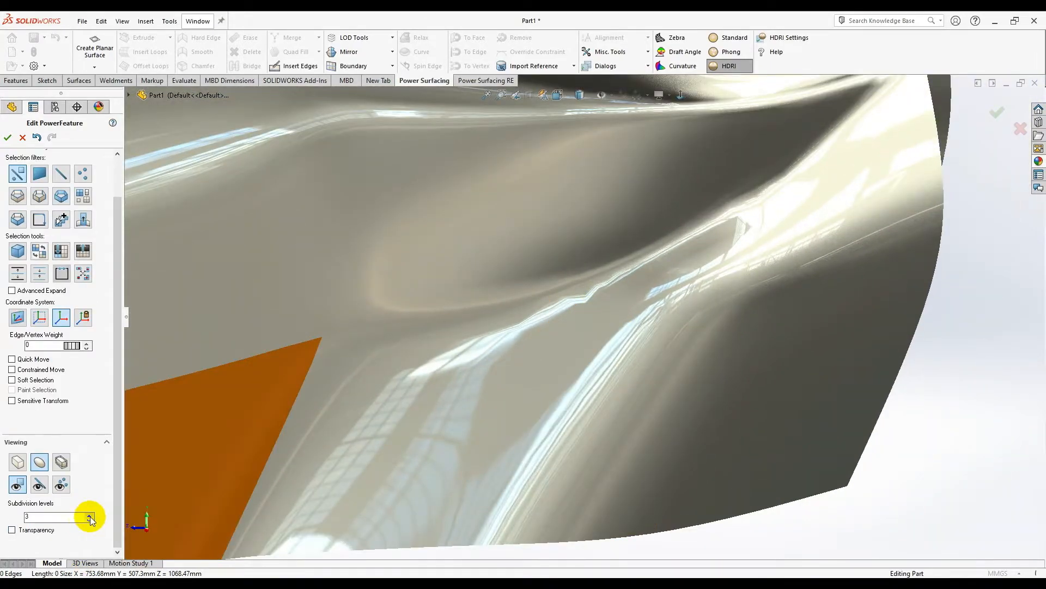
click(90, 514)
mouse_move(783, 374)
middle_down()
mouse_move(813, 374)
mouse_move(777, 373)
mouse_move(783, 390)
mouse_move(573, 302)
mouse_move(635, 284)
mouse_move(653, 448)
mouse_move(631, 469)
mouse_move(518, 418)
mouse_move(616, 262)
middle_up()
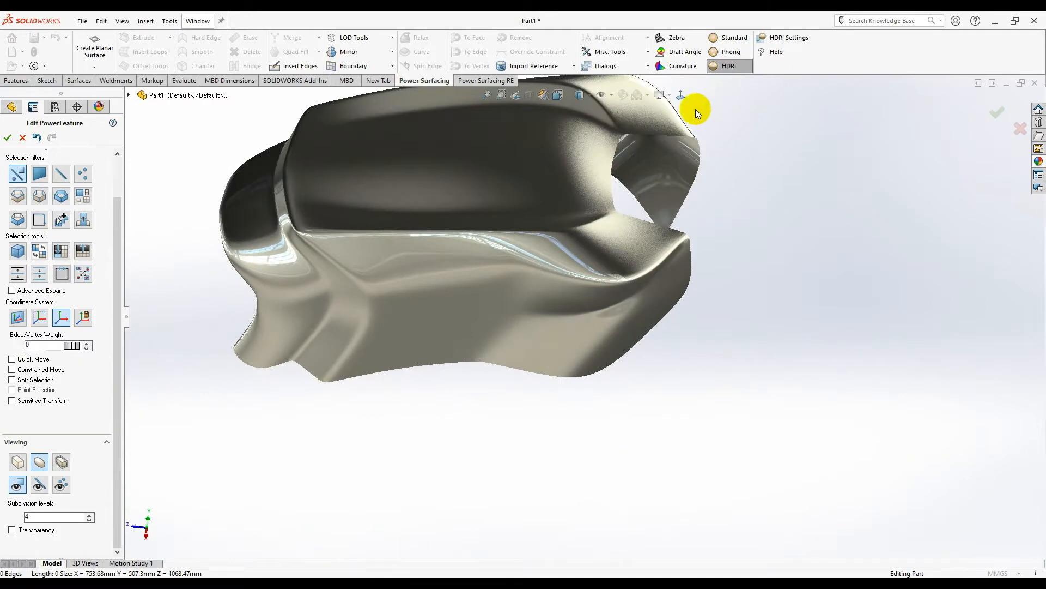
click(685, 97)
scroll(551, 314, down, 6)
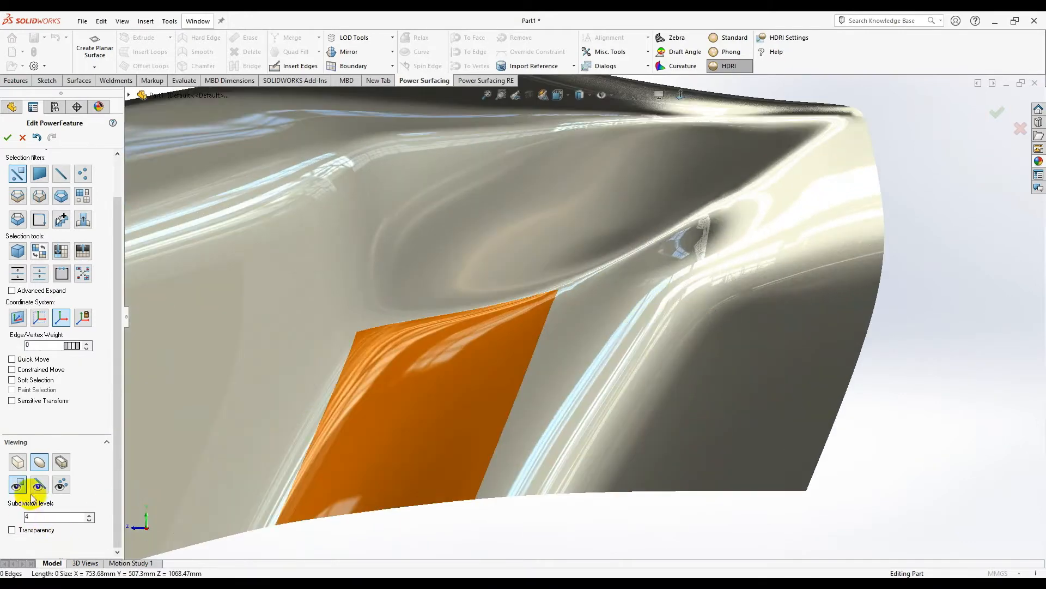
click(61, 485)
click(88, 520)
scroll(684, 334, up, 1)
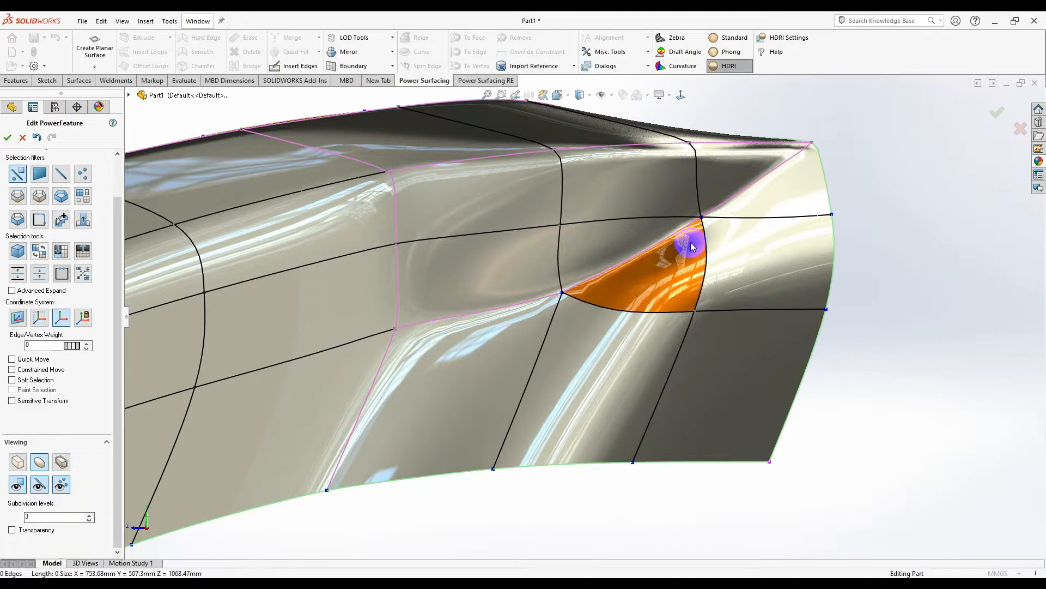
- In box view, erase the straight edge beside the leg opening and insert a slanted edge instead
scroll(675, 236, down, 3)
scroll(584, 314, up, 3)
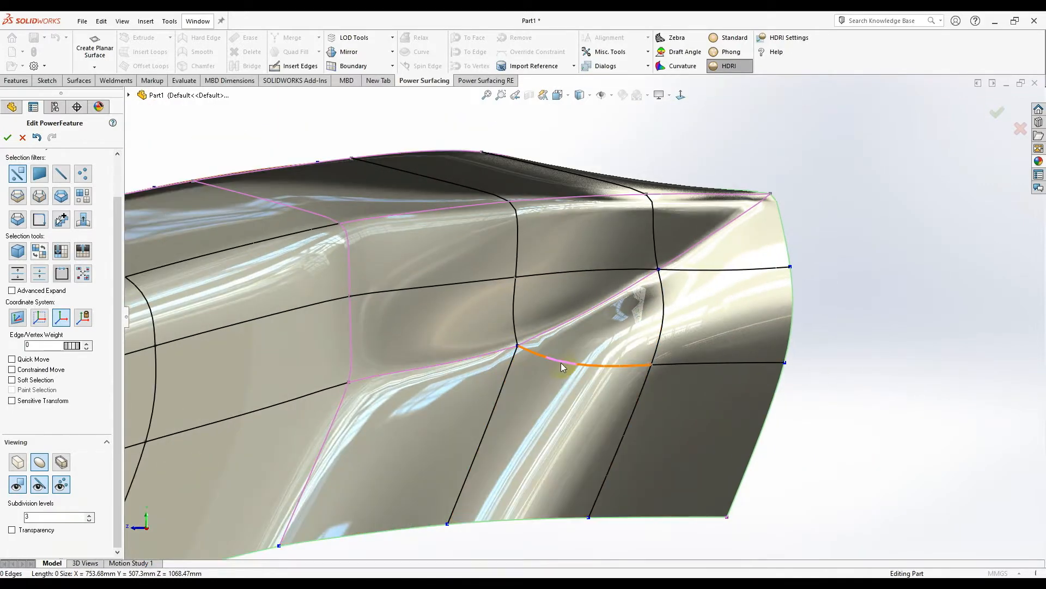
click(18, 461)
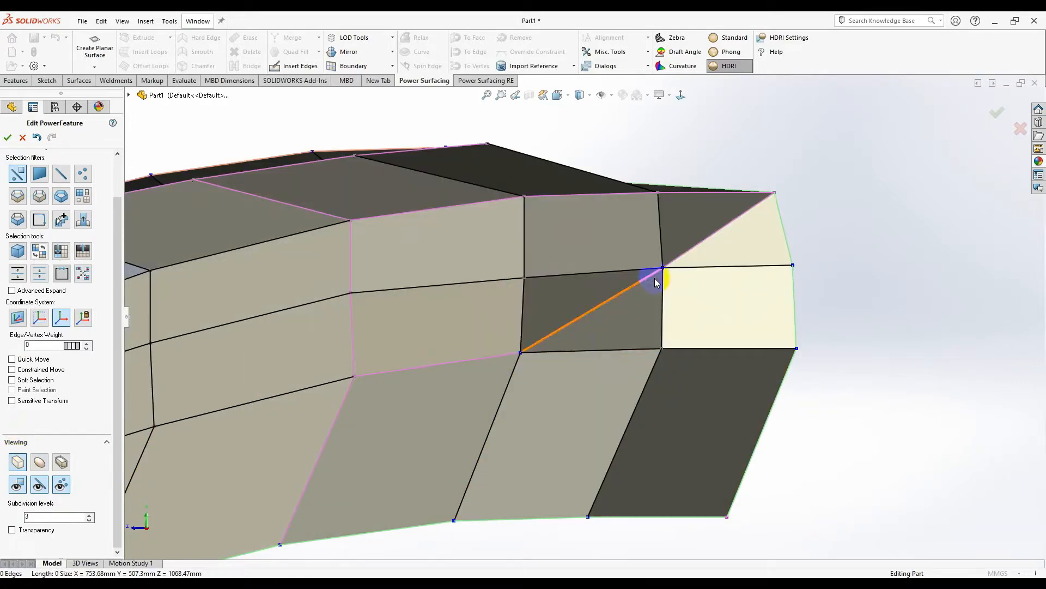
right_click(616, 269)
click(733, 304)
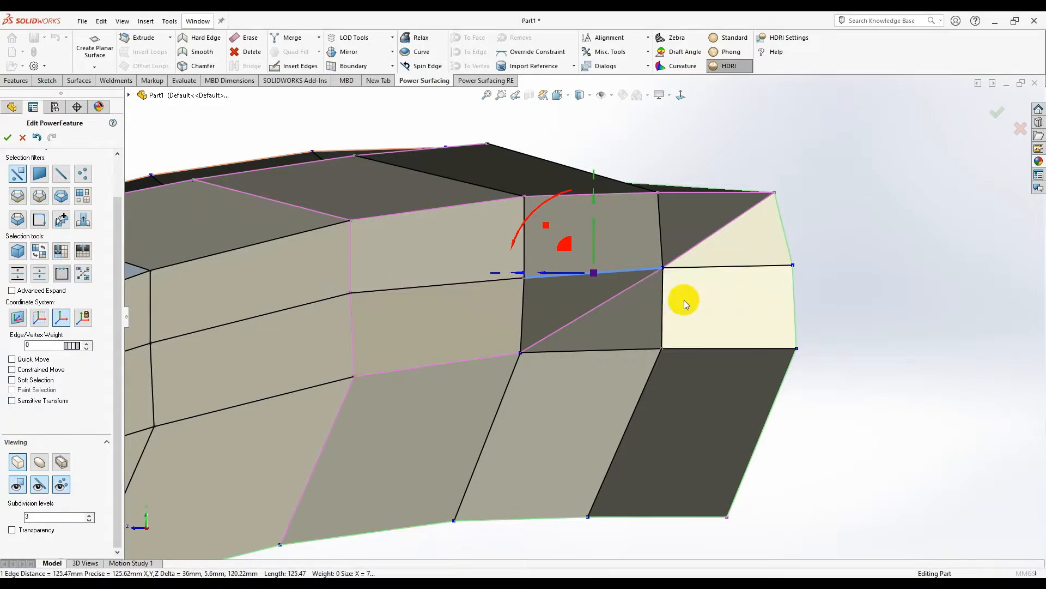
click(296, 66)
click(524, 277)
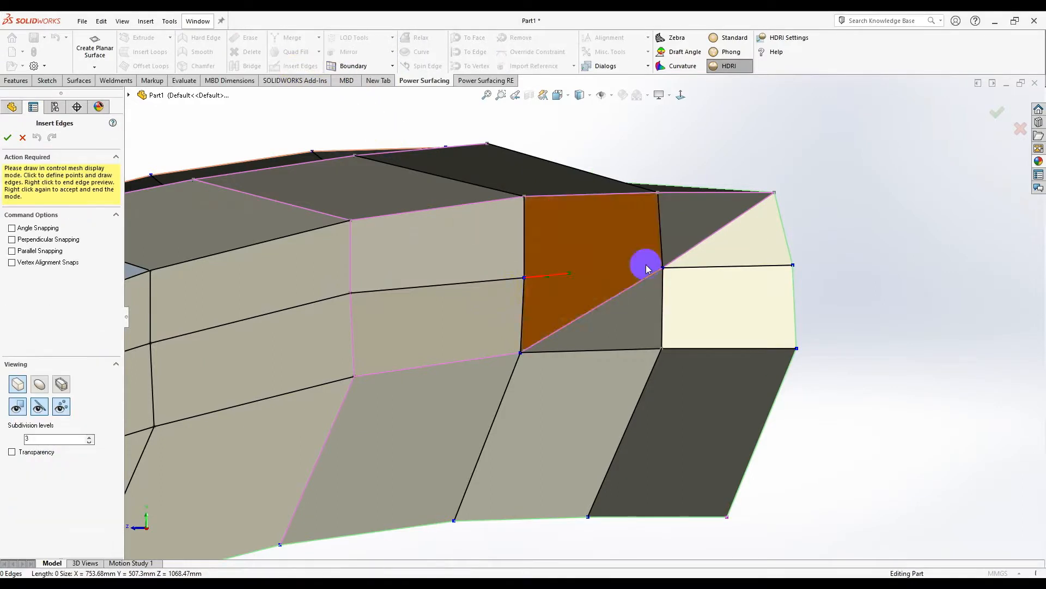
click(661, 236)
right_click(820, 209)
right_click(621, 327)
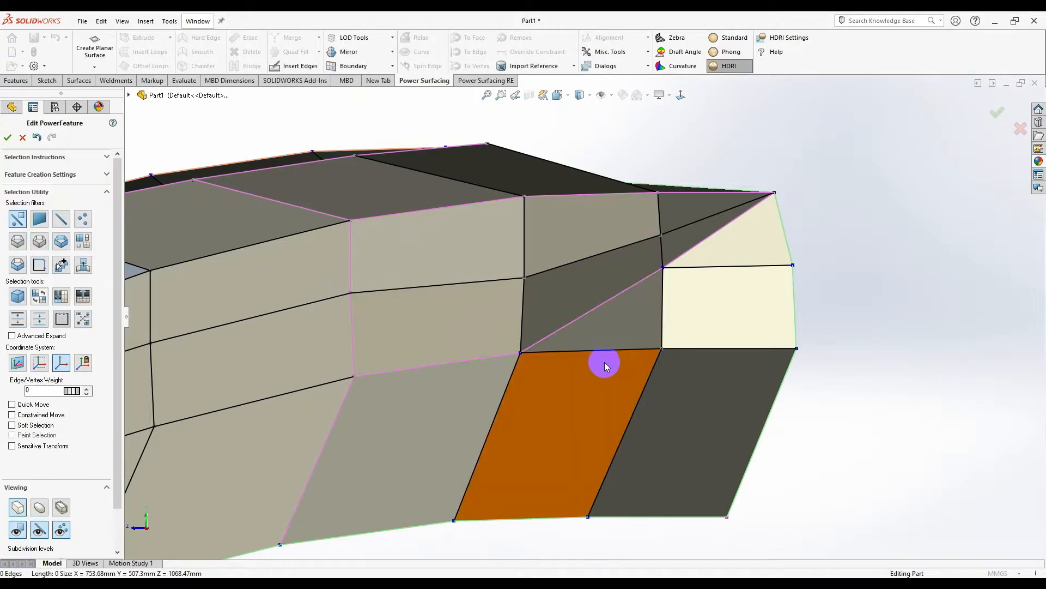
- Insert diagonal edges from the opening's corner vertices across the lower side faces toward the bottom rim
click(547, 352)
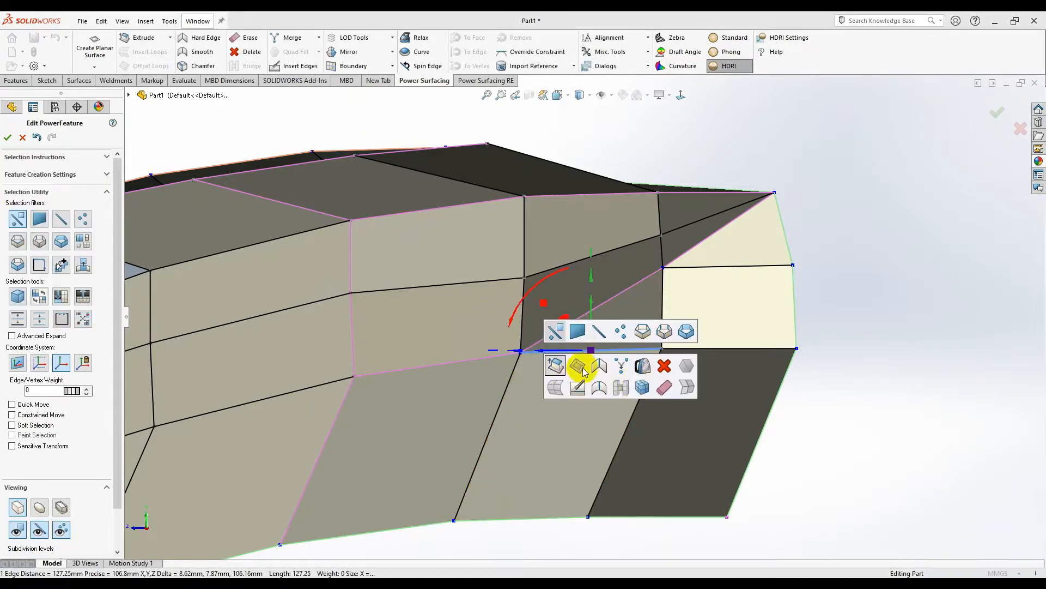
click(299, 65)
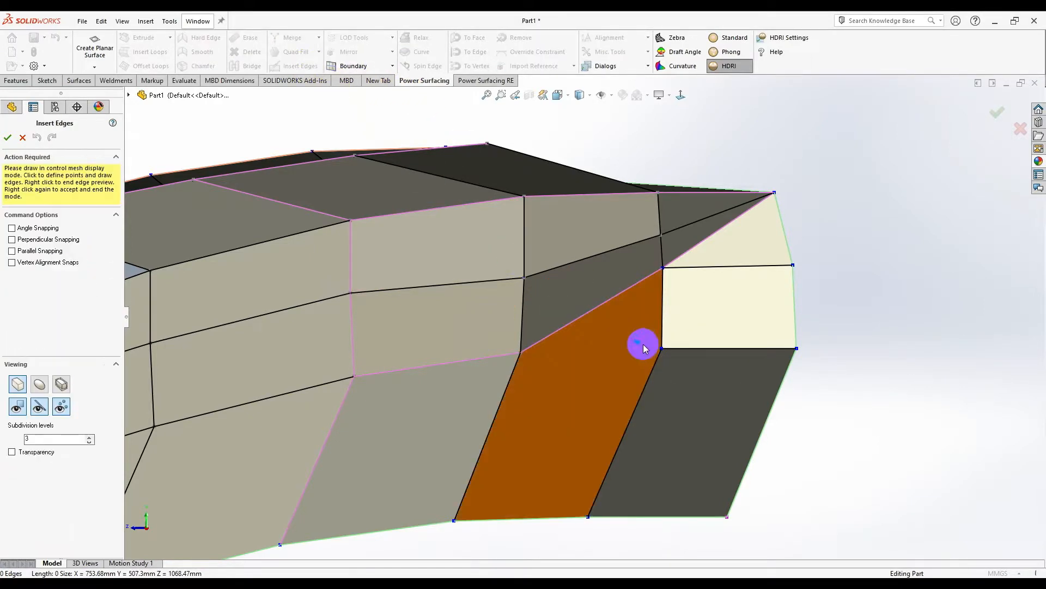
click(659, 351)
click(513, 413)
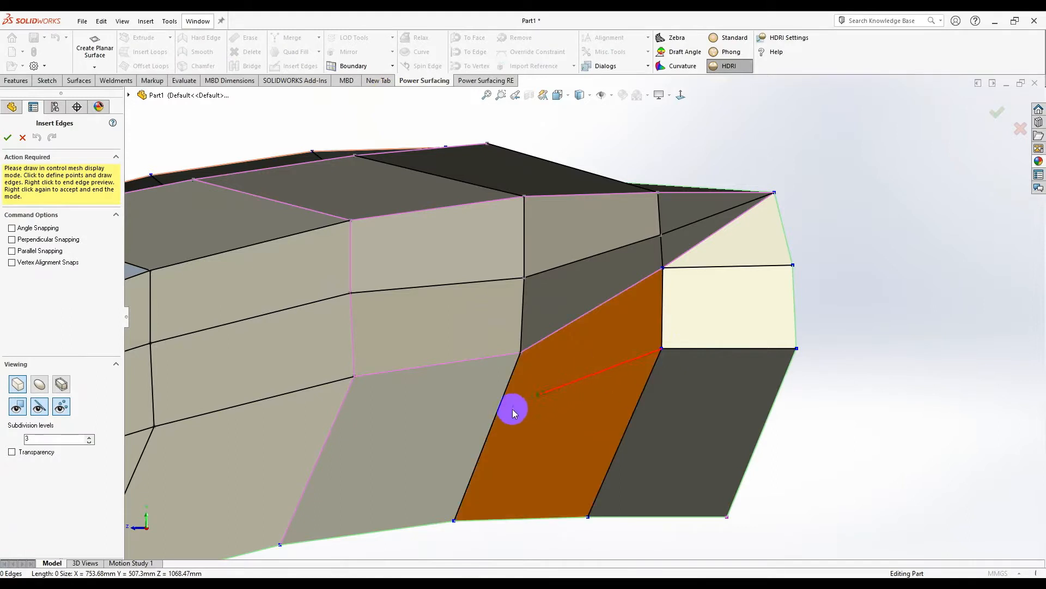
click(481, 455)
middle_drag(378, 460, 392, 449)
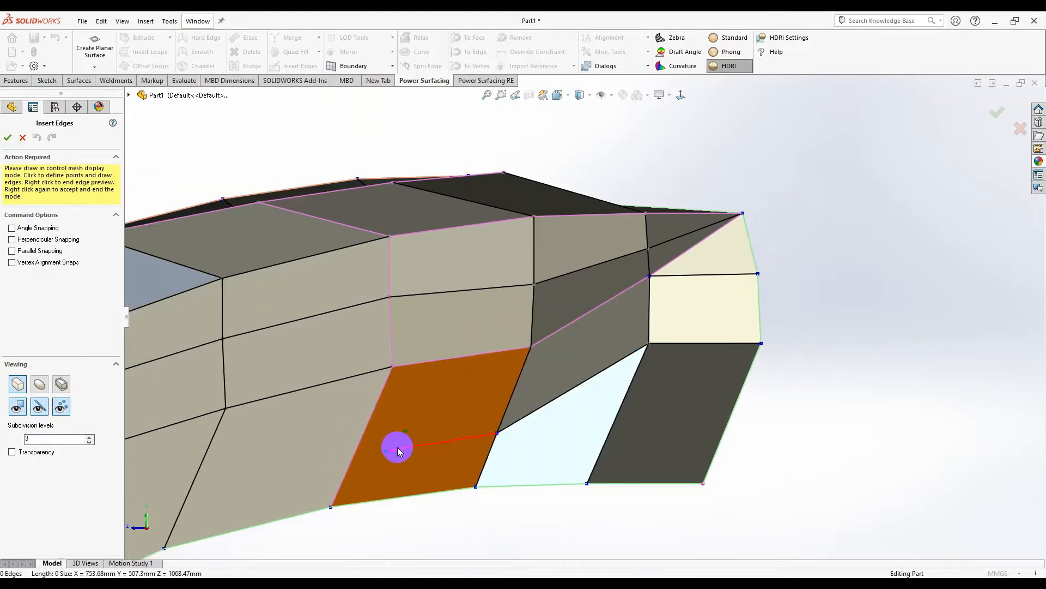
click(348, 466)
scroll(327, 469, up, 3)
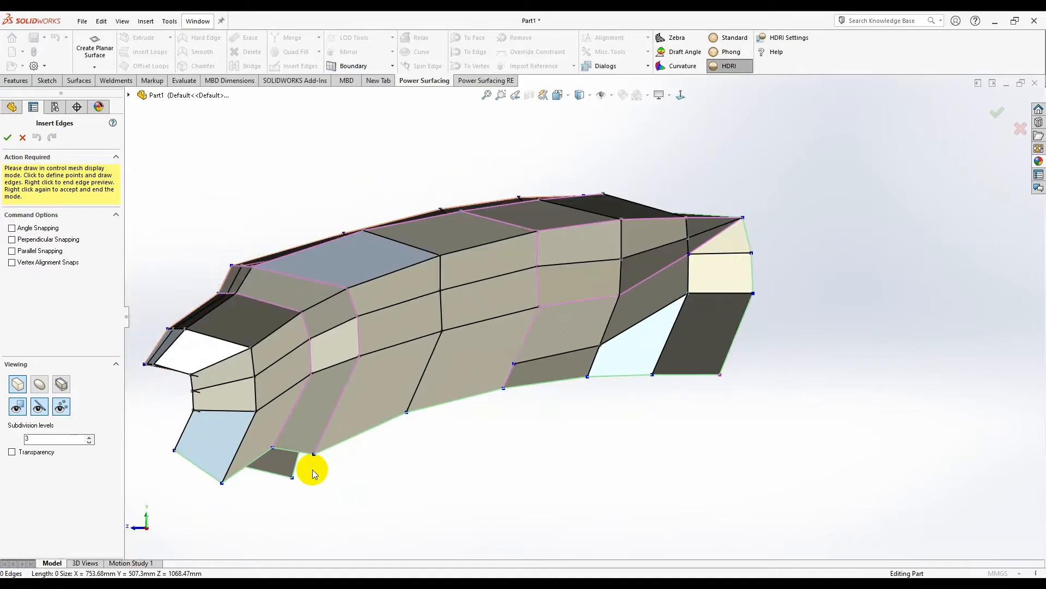
scroll(312, 469, down, 3)
click(541, 306)
click(386, 370)
click(291, 403)
right_click(291, 404)
scroll(634, 335, up, 1)
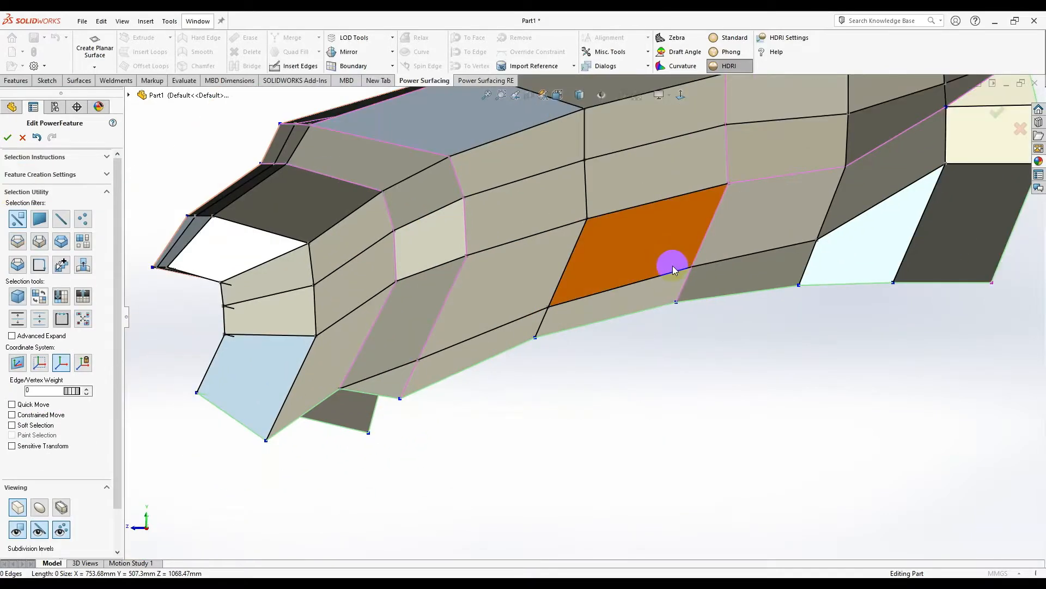
scroll(673, 266, up, 1)
scroll(682, 263, down, 2)
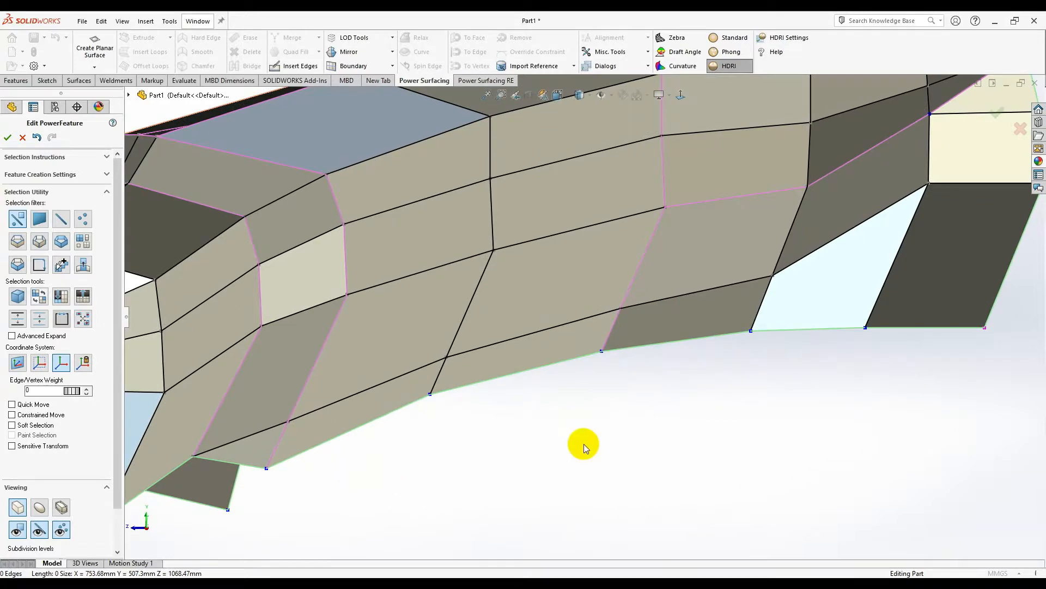
scroll(698, 293, up, 3)
scroll(678, 243, down, 3)
drag(650, 224, 651, 214)
click(972, 277)
scroll(830, 242, down, 2)
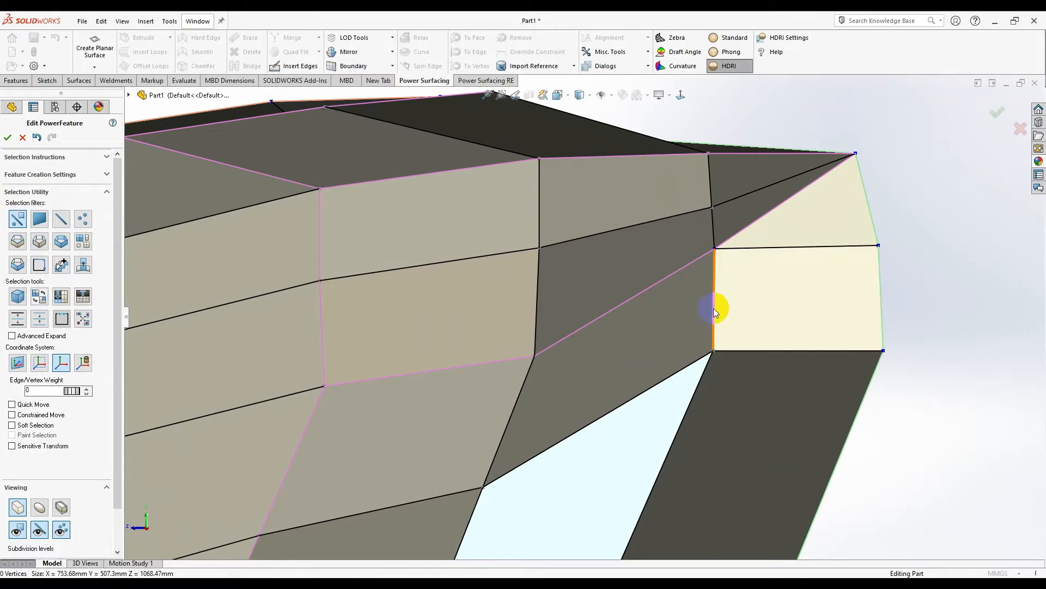
scroll(718, 308, up, 4)
scroll(679, 328, up, 3)
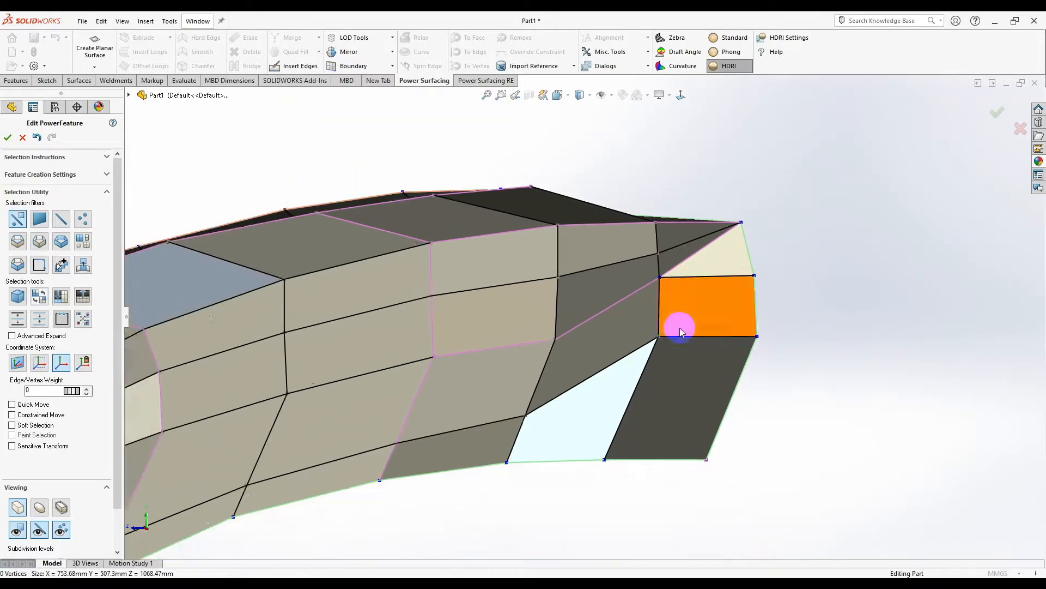
scroll(568, 349, down, 1)
scroll(564, 316, up, 1)
scroll(498, 348, up, 5)
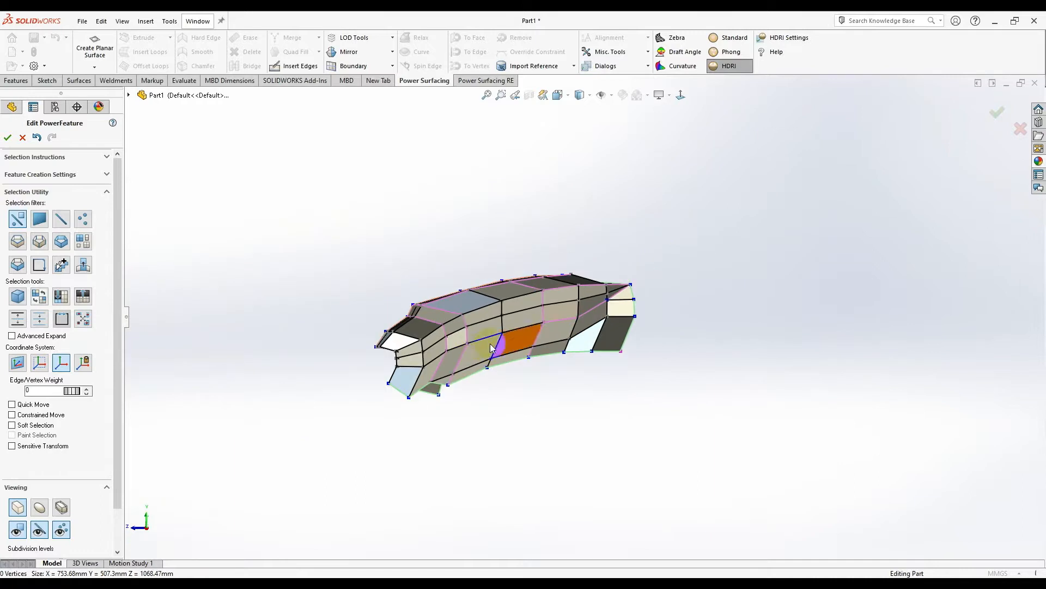
scroll(501, 350, down, 4)
scroll(338, 334, down, 4)
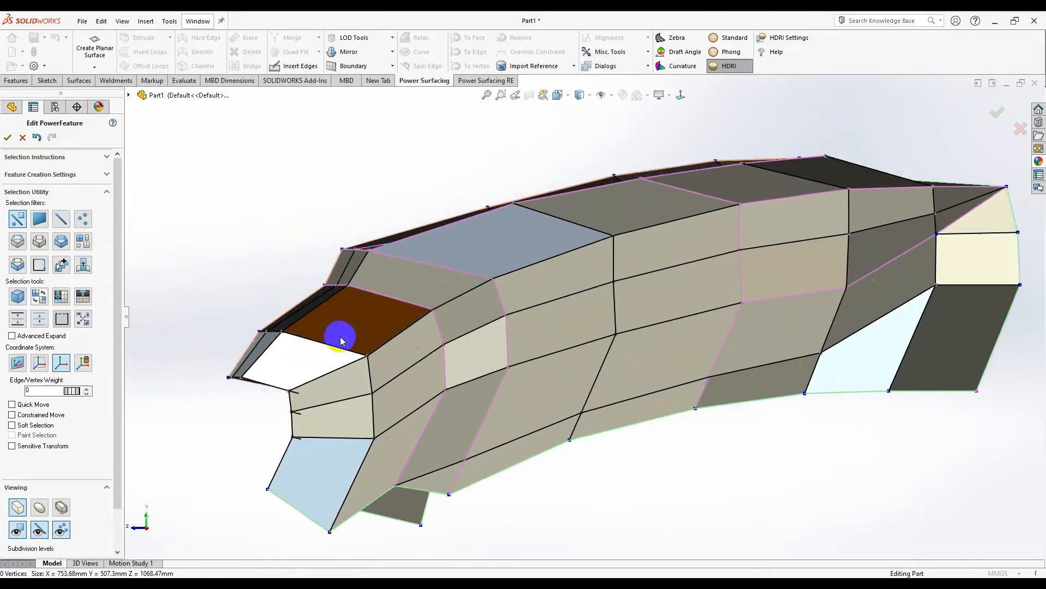
click(235, 307)
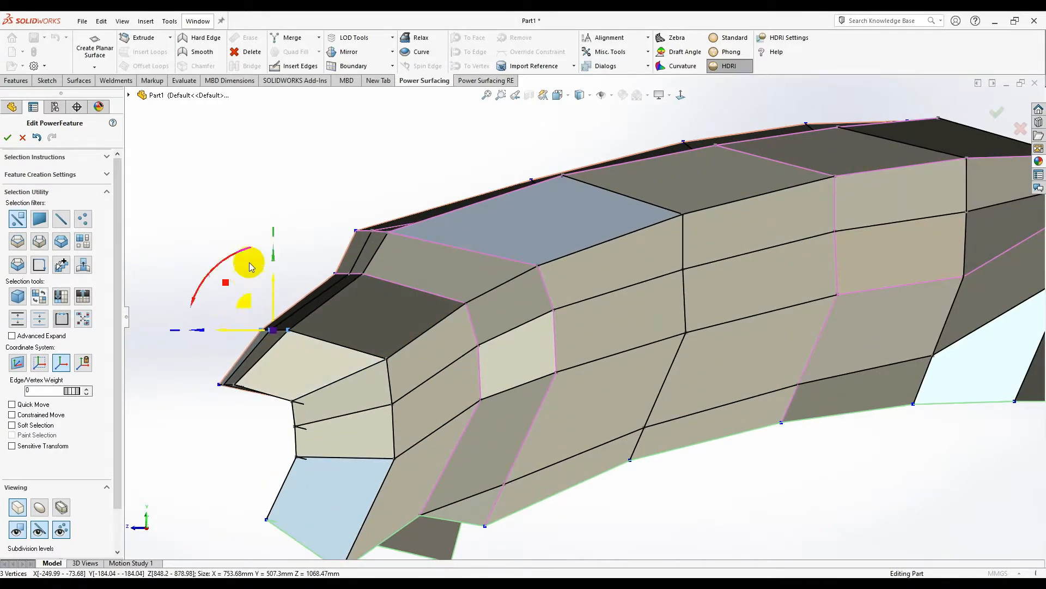
scroll(547, 224, up, 4)
scroll(782, 269, down, 4)
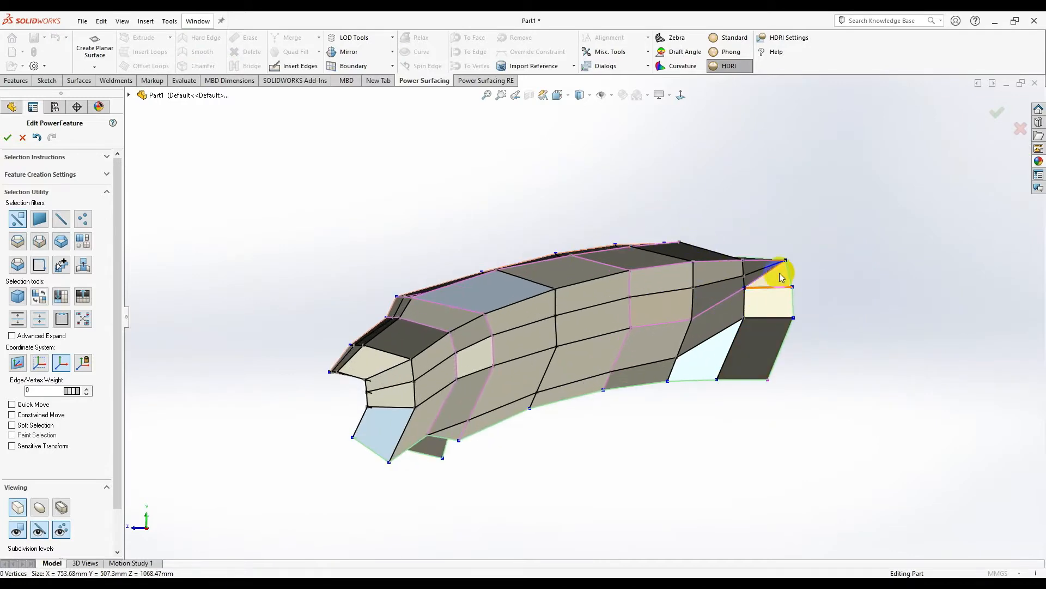
scroll(685, 412, up, 5)
middle_drag(627, 414, 411, 393)
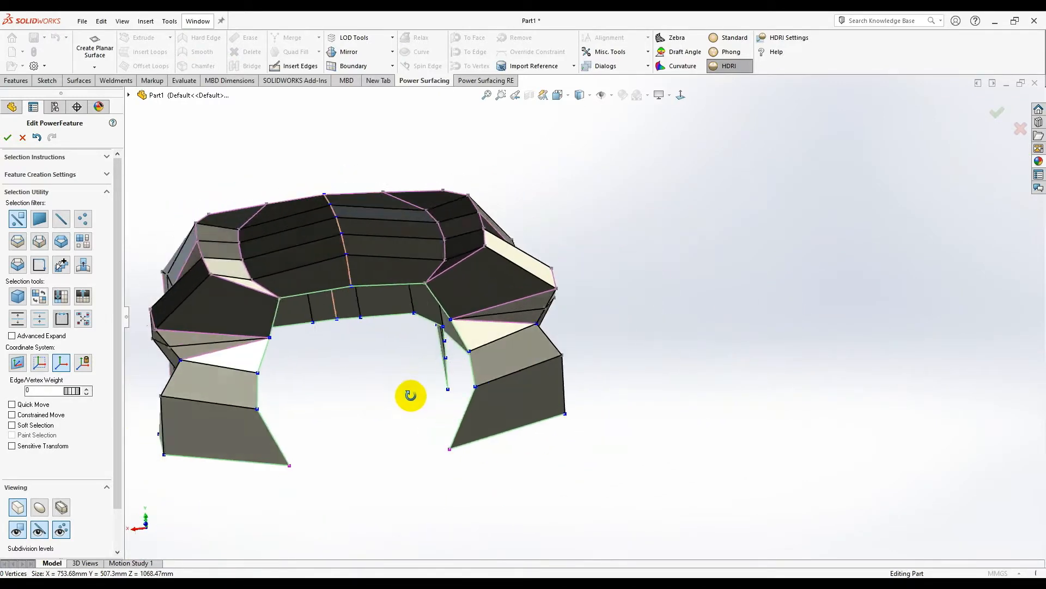
- Select the seat's edge loop and lower it about 19 mm
scroll(273, 194, down, 4)
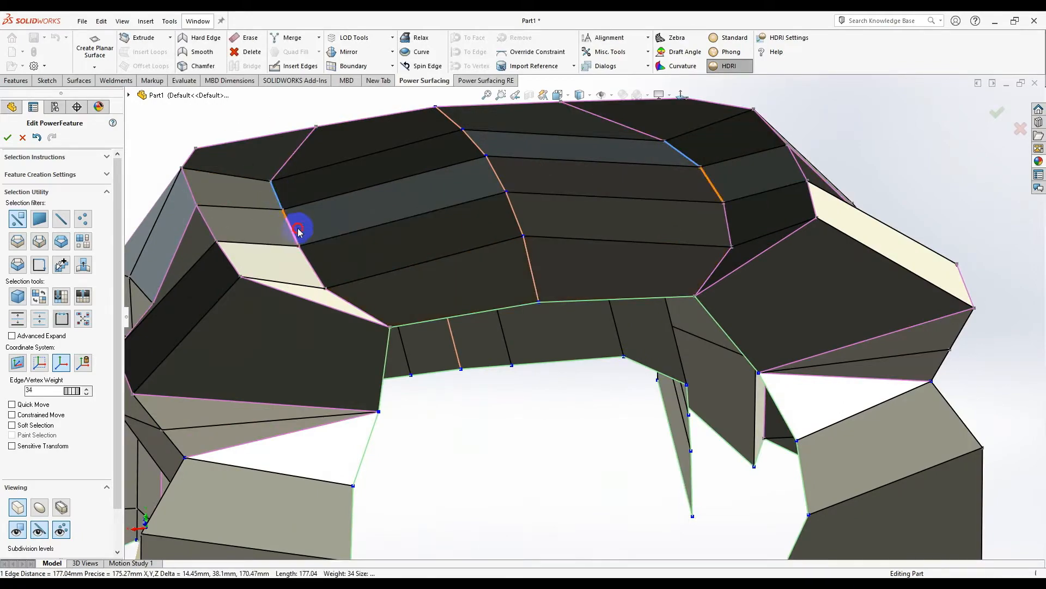
mouse_move(301, 232)
middle_down()
mouse_move(283, 238)
mouse_move(298, 242)
mouse_move(306, 221)
middle_up()
scroll(306, 221, down, 3)
right_click(347, 241)
click(448, 256)
middle_drag(386, 246, 635, 228)
middle_drag(673, 264, 635, 225)
drag(628, 210, 628, 236)
- Raise a vertex about 6.5 mm and preview the cage as a smooth surface
middle_drag(611, 233, 558, 212)
drag(557, 202, 559, 193)
scroll(687, 371, up, 4)
scroll(688, 371, up, 3)
middle_drag(688, 371, 533, 440)
scroll(661, 422, down, 3)
scroll(617, 435, up, 3)
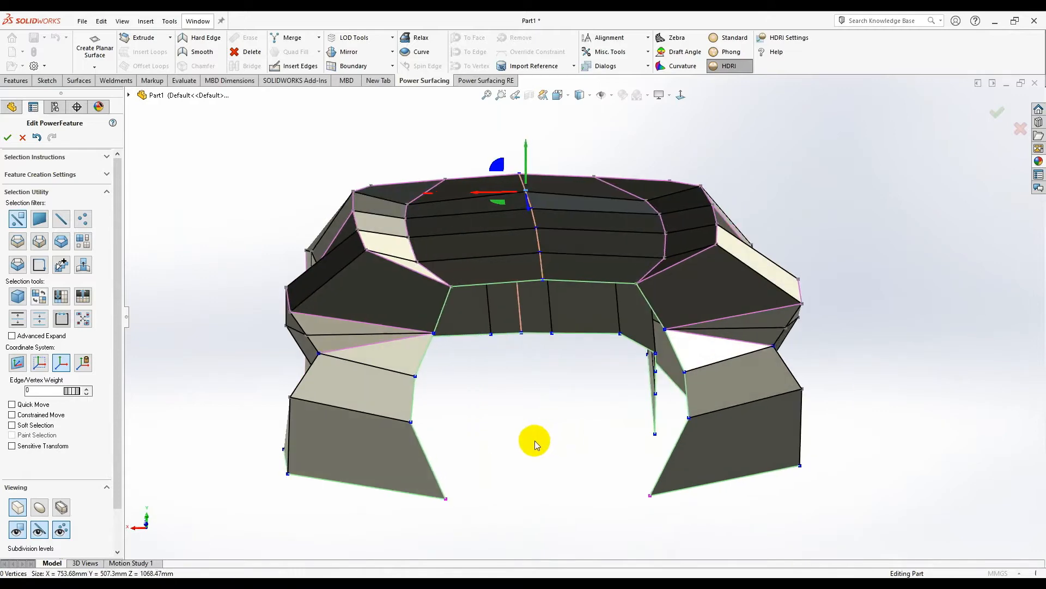
click(39, 507)
- Switch to edge loop selection and select the boundary loop around the front opening
scroll(540, 360, down, 1)
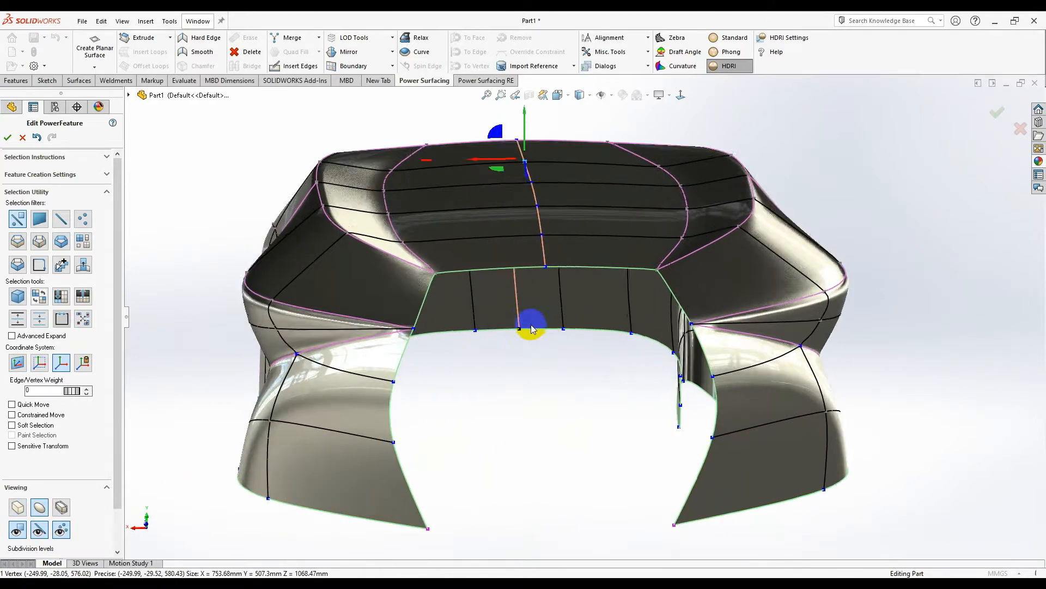
middle_drag(531, 325, 518, 404)
right_click(518, 403)
click(576, 384)
middle_drag(576, 384, 583, 355)
right_click(583, 356)
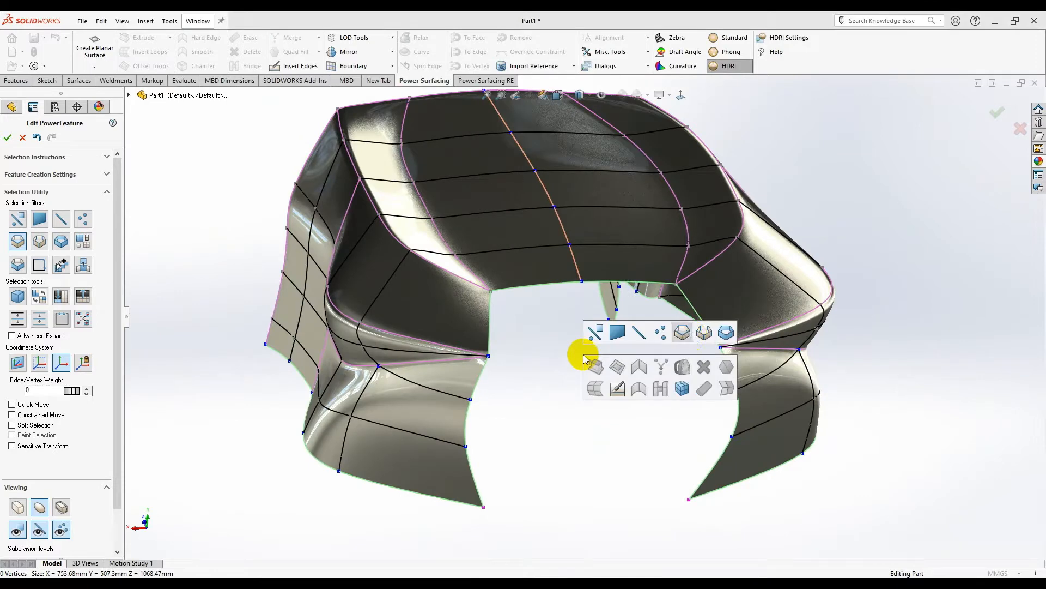
click(687, 334)
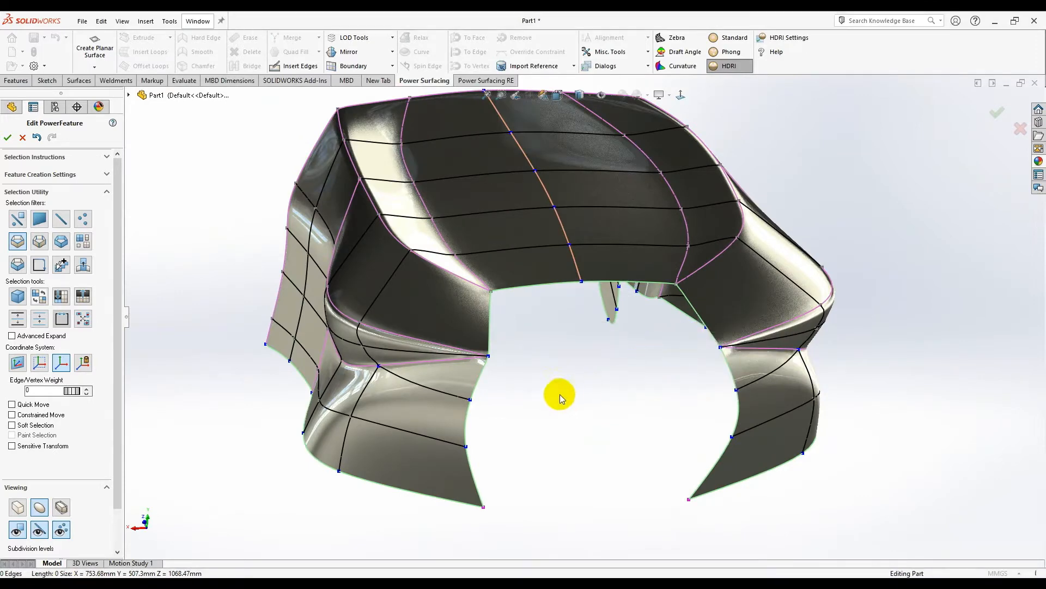
click(491, 329)
middle_drag(511, 356, 564, 348)
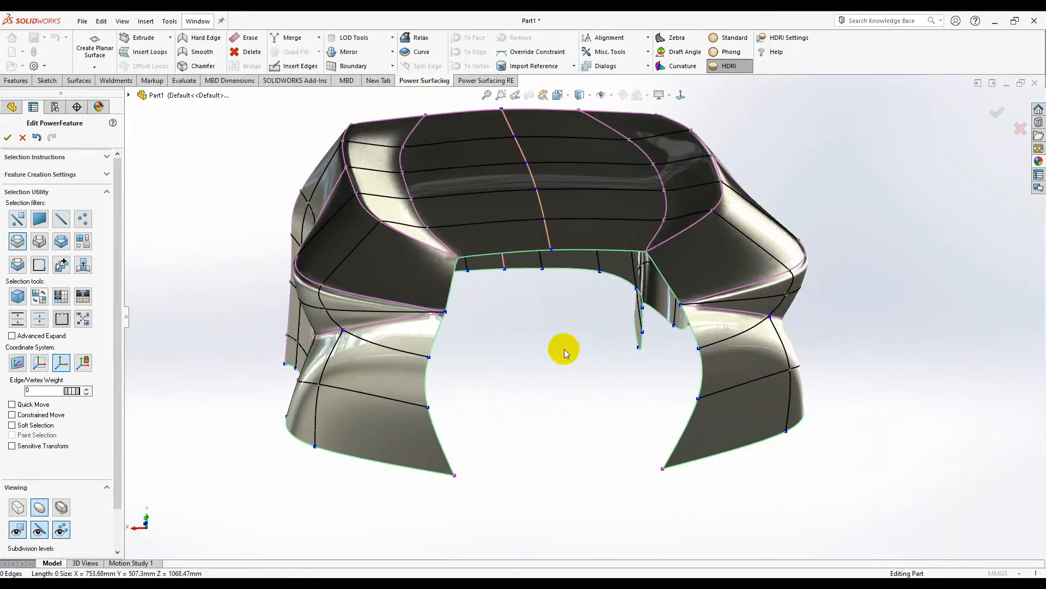
scroll(502, 272, up, 3)
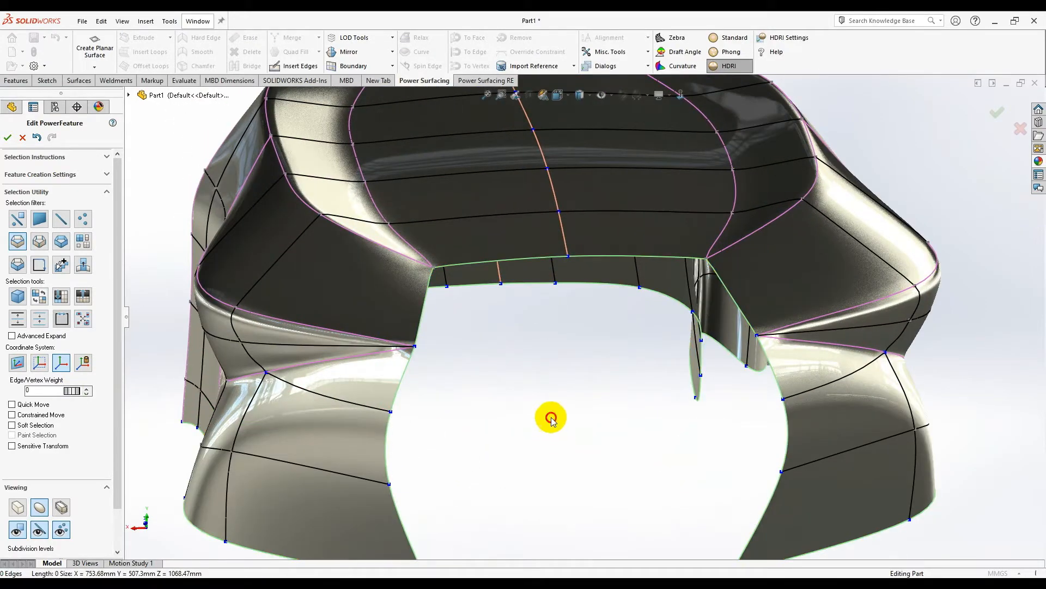
scroll(466, 271, down, 4)
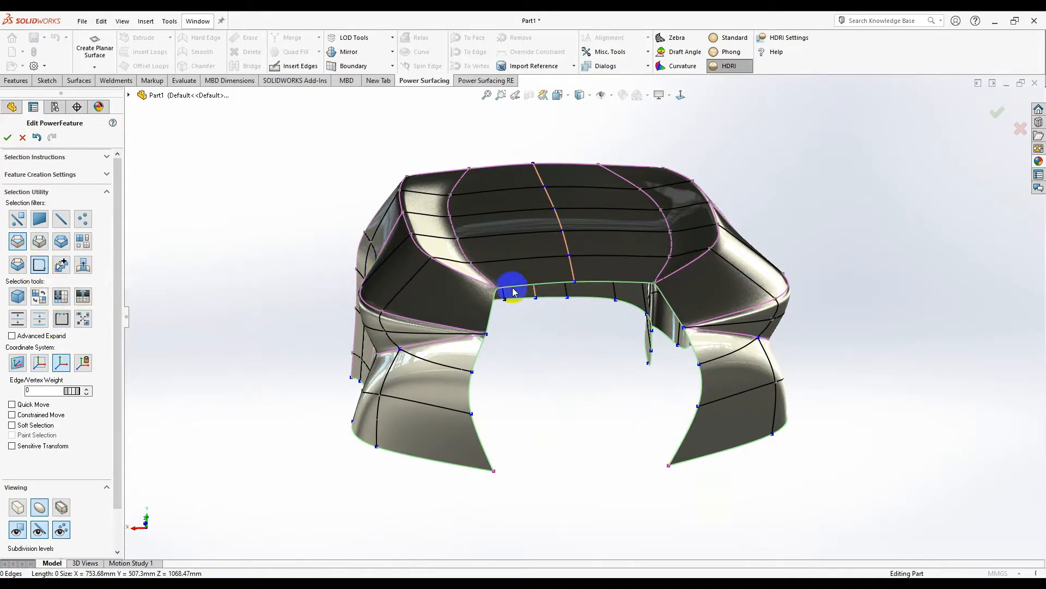
middle_drag(547, 360, 499, 360)
- Drag the front opening's edge loop to round out its sides
scroll(610, 332, down, 2)
middle_drag(609, 331, 474, 393)
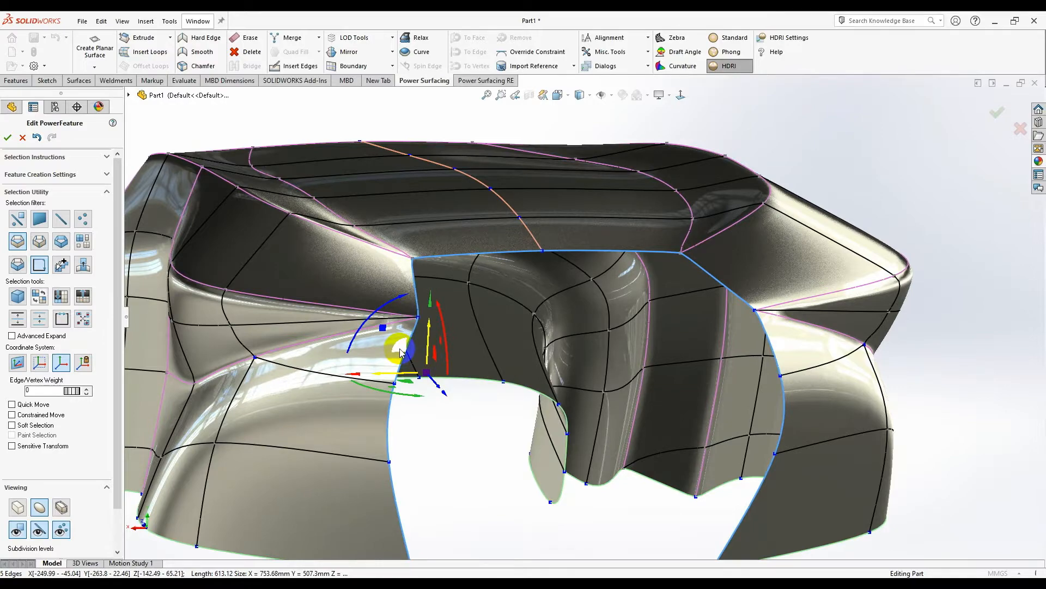
drag(400, 353, 406, 357)
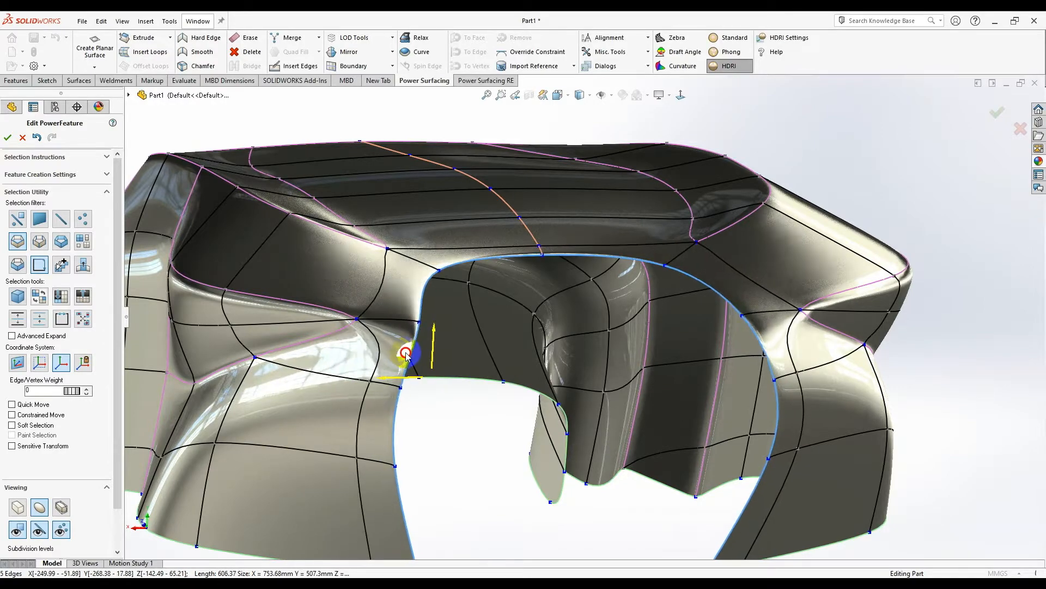
middle_drag(497, 355, 459, 427)
ctrl+click(272, 413)
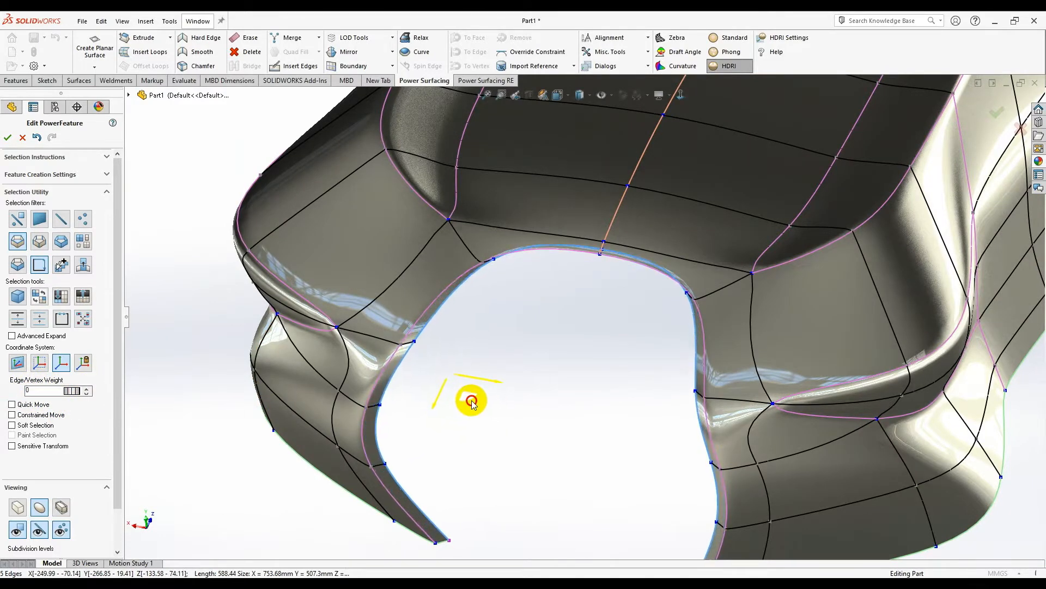
middle_drag(514, 427, 437, 370)
drag(426, 367, 429, 383)
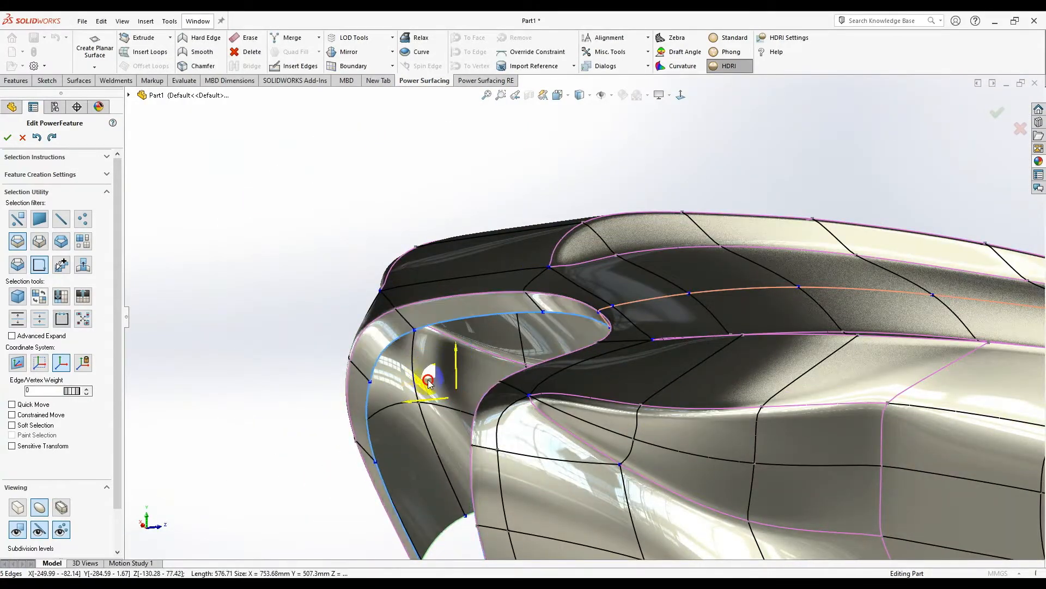
middle_drag(457, 391, 580, 310)
- Set the edge weight of the opening's edges to 15
scroll(537, 311, down, 4)
middle_drag(581, 237, 550, 327)
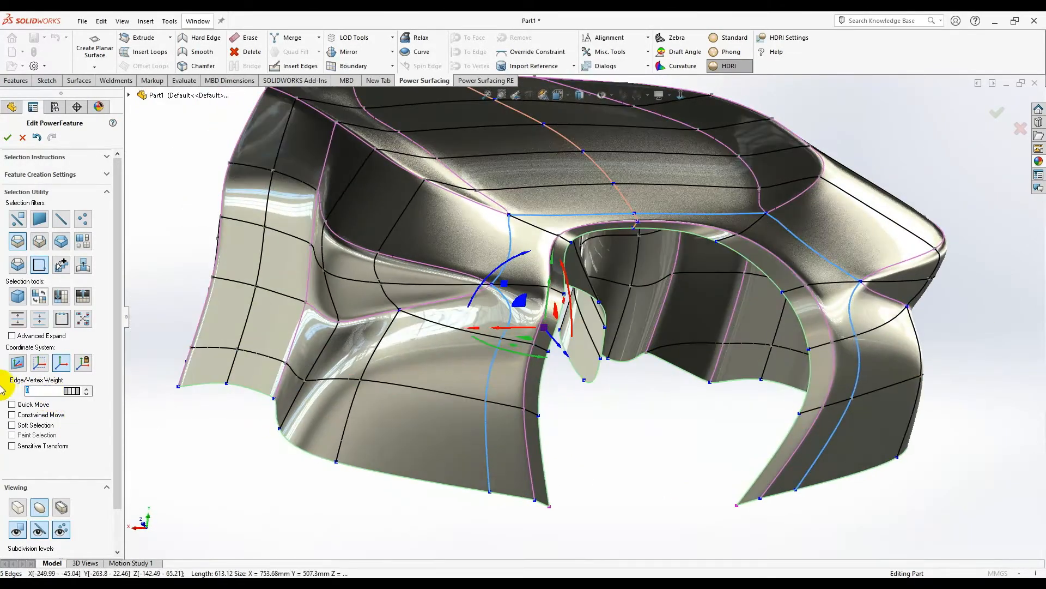
click(87, 388)
middle_drag(673, 402, 582, 288)
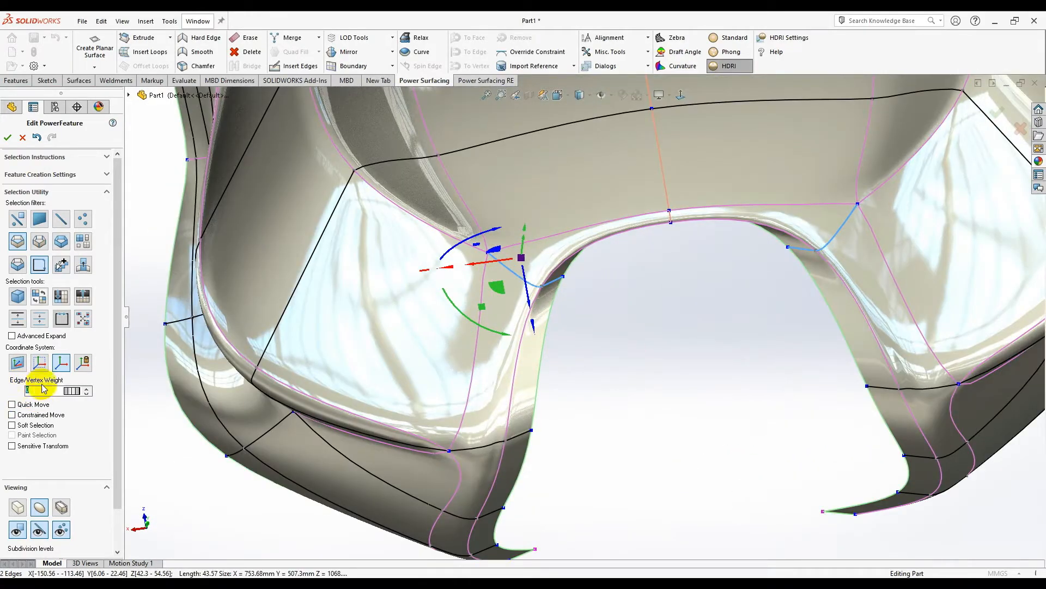
click(86, 390)
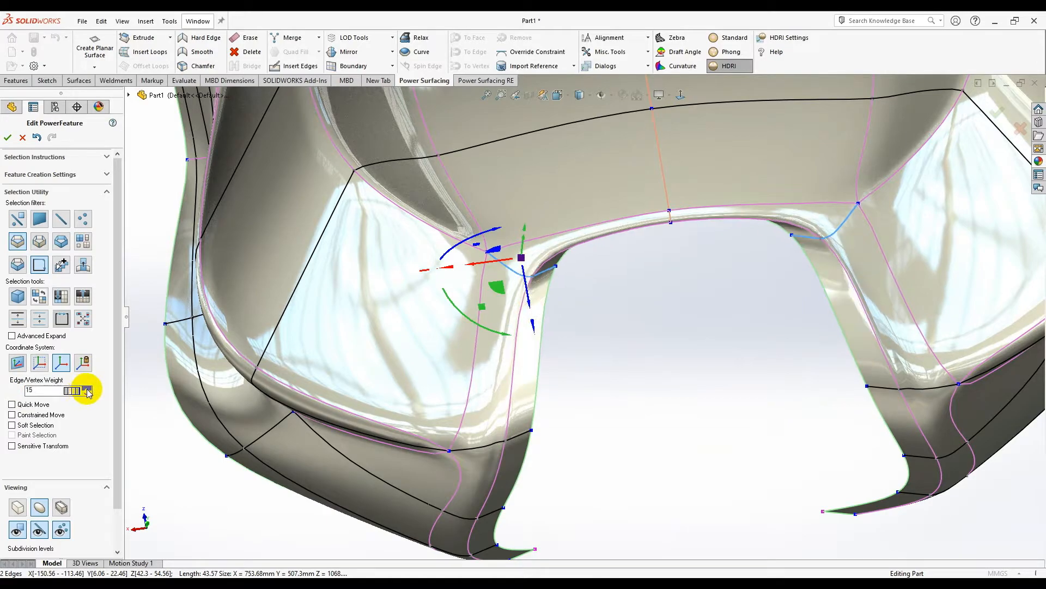
scroll(654, 354, up, 3)
middle_drag(651, 336, 498, 460)
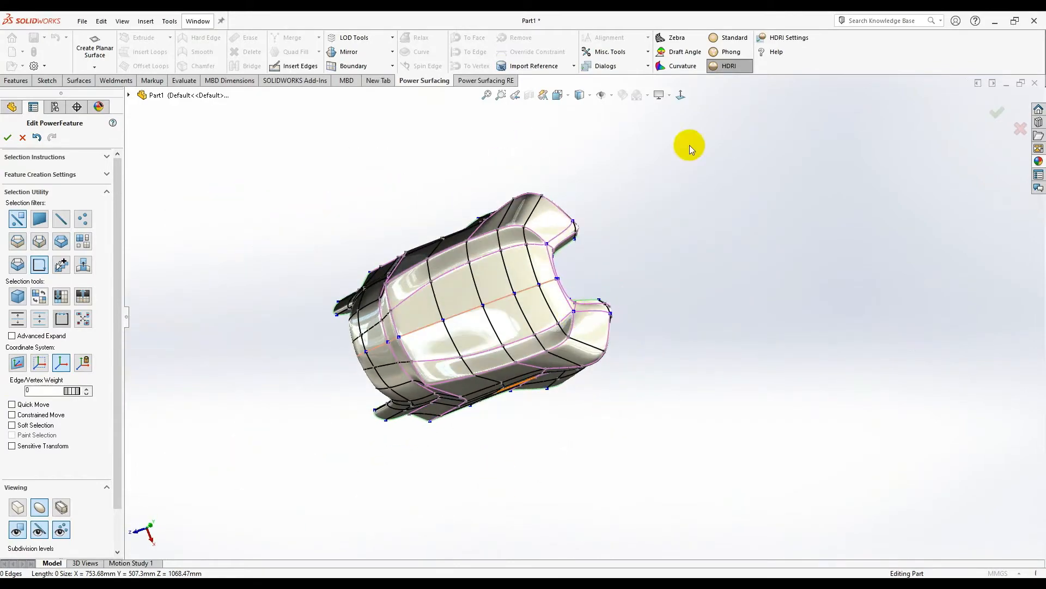
- Select an edge on the seat's rim and remove its crease with Smooth
click(683, 97)
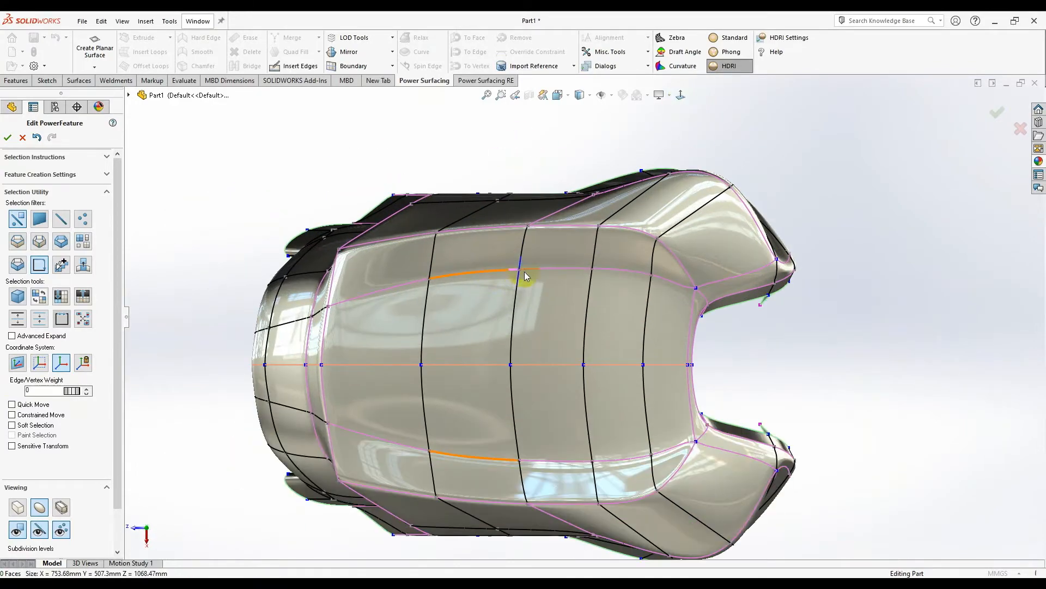
scroll(631, 491, down, 5)
click(528, 397)
middle_drag(528, 397, 618, 278)
scroll(535, 418, down, 3)
right_click(547, 384)
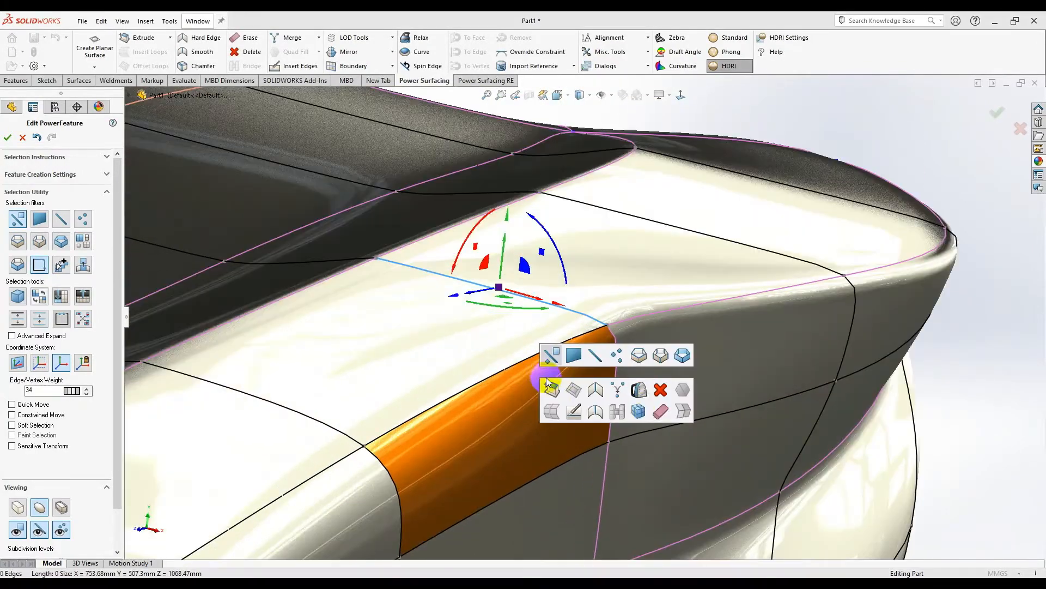
click(598, 411)
middle_drag(596, 379, 474, 376)
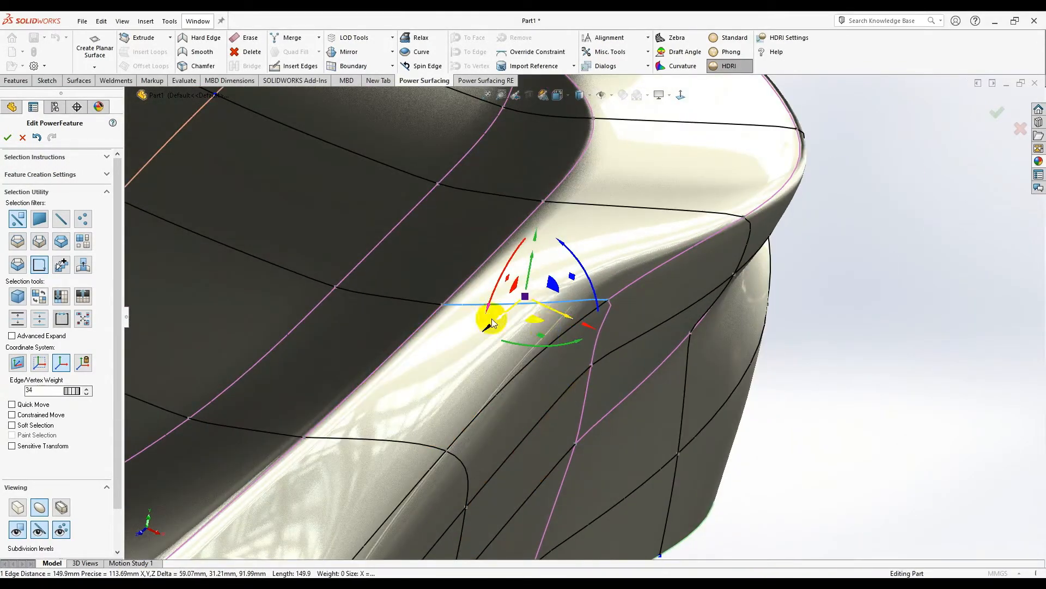
click(874, 353)
middle_drag(575, 375, 601, 398)
- Select the opening's edge loop and extrude it inward into a narrow lip
right_click(658, 332)
click(663, 347)
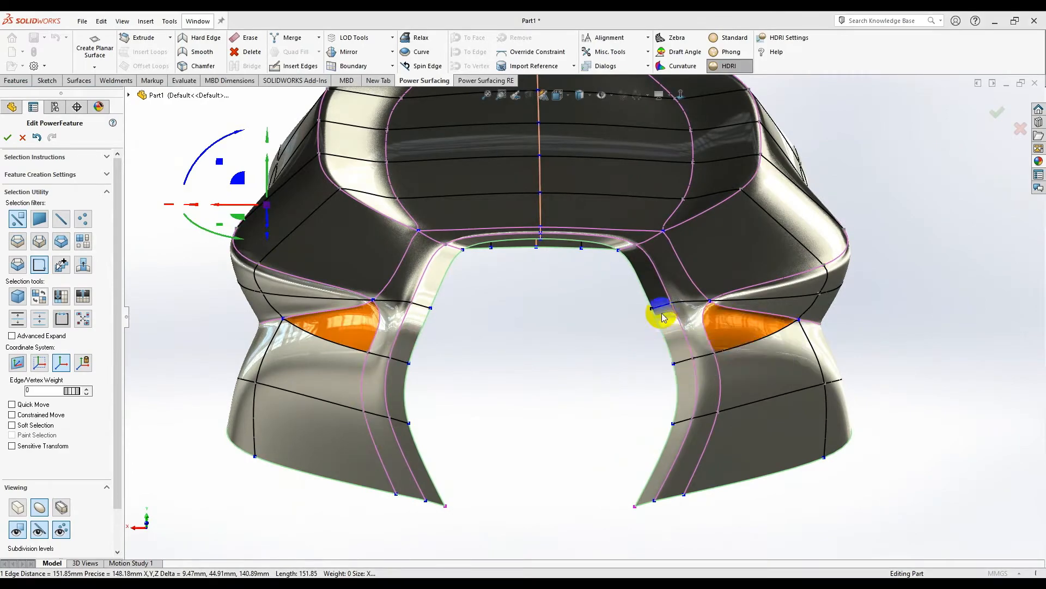
click(635, 284)
middle_drag(459, 342, 653, 280)
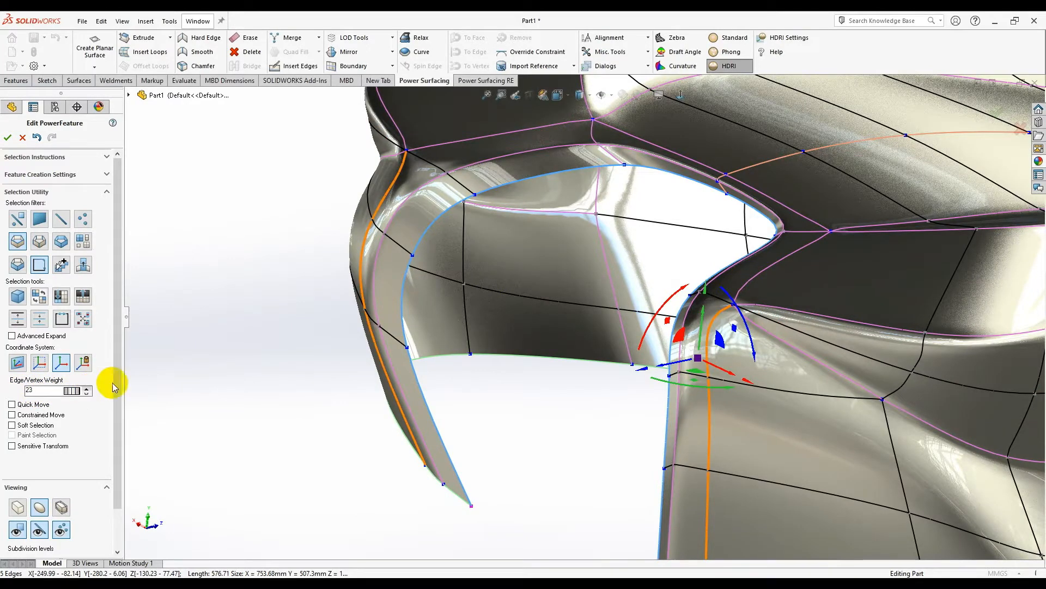
middle_drag(577, 324, 592, 320)
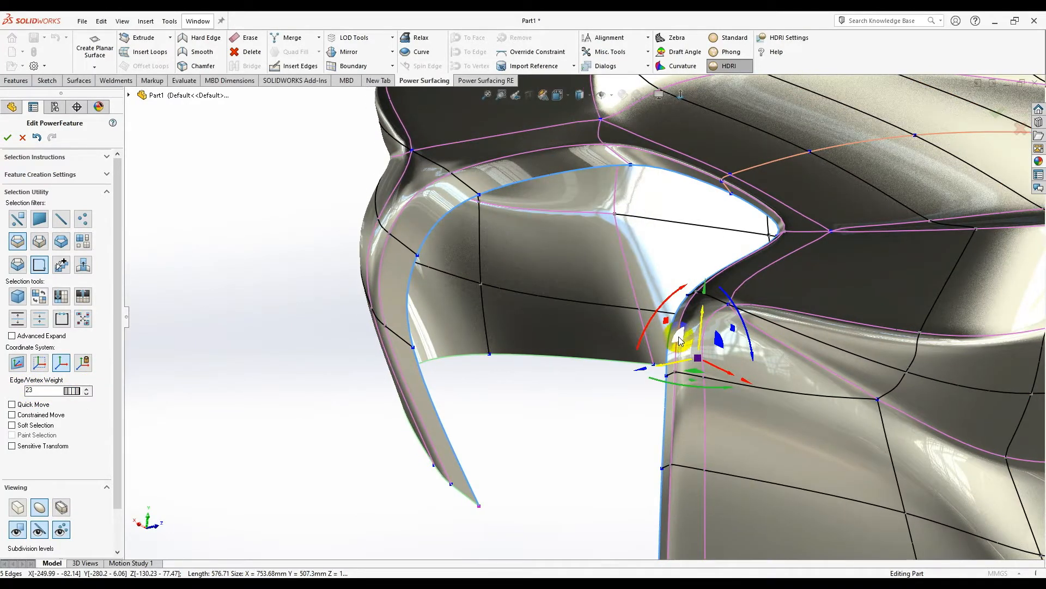
alt+drag(679, 338, 684, 343)
middle_drag(681, 340, 709, 441)
- Nudge the opening's sides slightly closer together, then select the lip's upper edge
drag(558, 294, 560, 290)
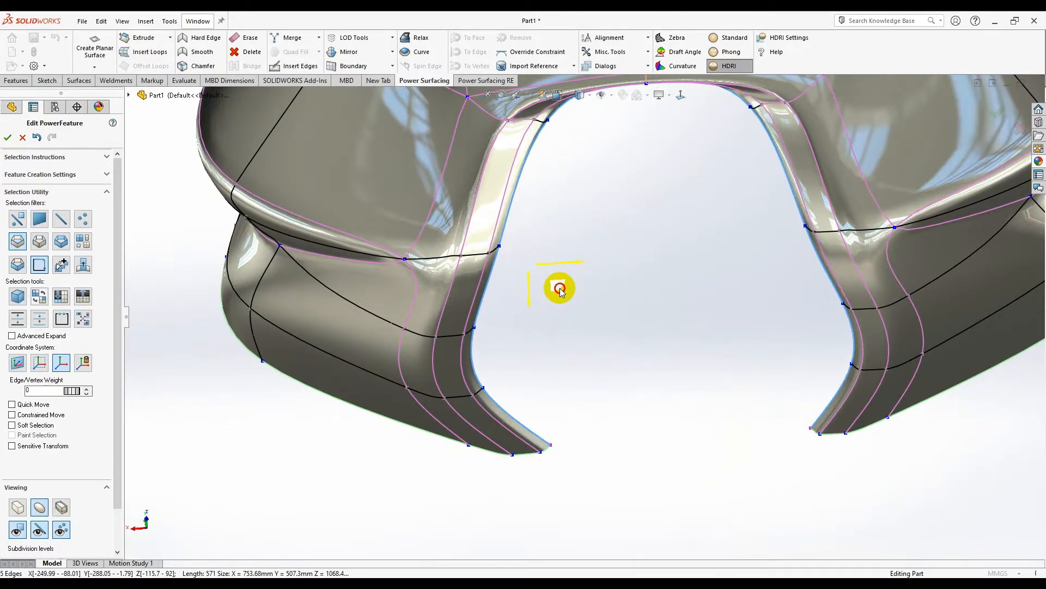
middle_drag(560, 290, 572, 184)
scroll(577, 163, down, 5)
right_click(547, 187)
click(574, 250)
middle_drag(574, 250, 552, 257)
click(561, 257)
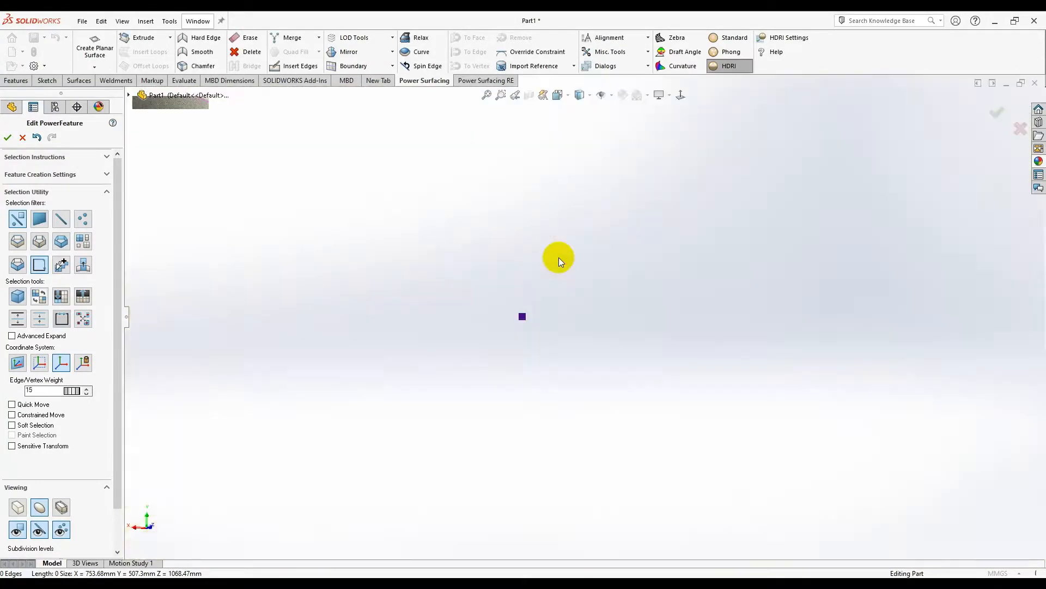
click(438, 205)
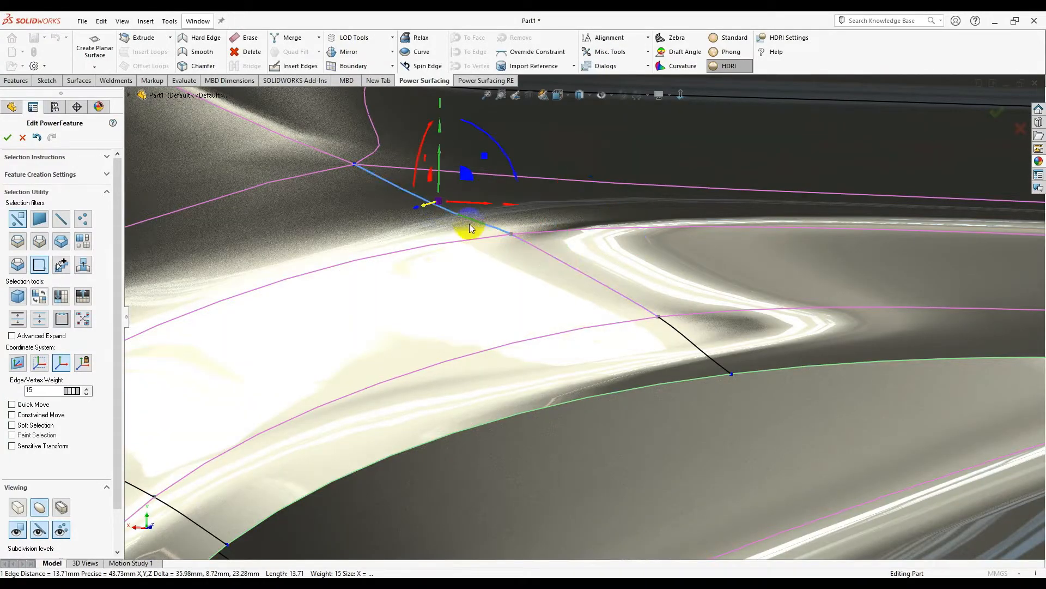
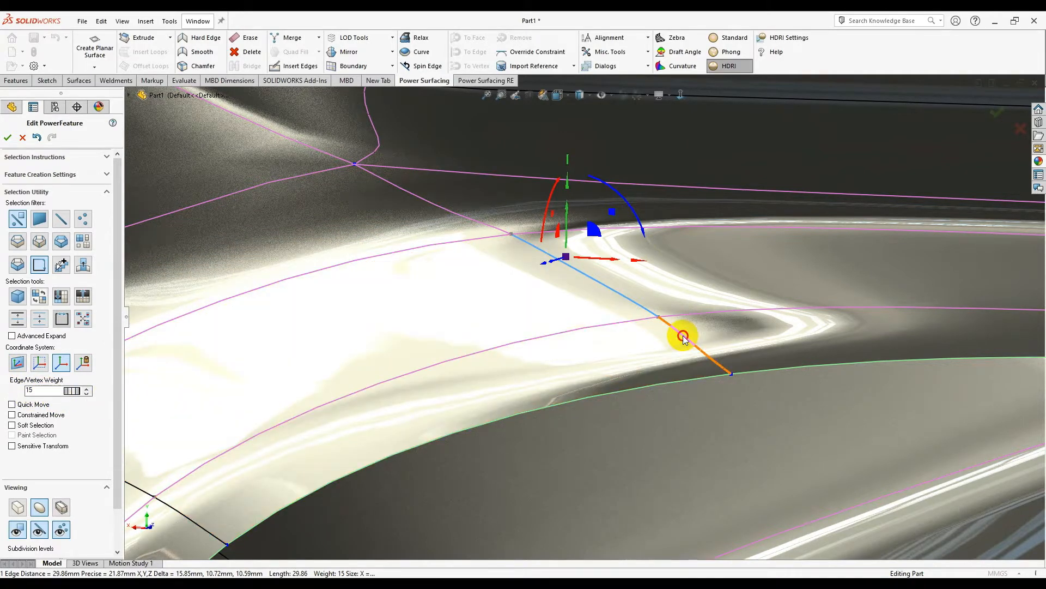
- Select the short edge at the opening and raise its edge weight to 15
click(693, 347)
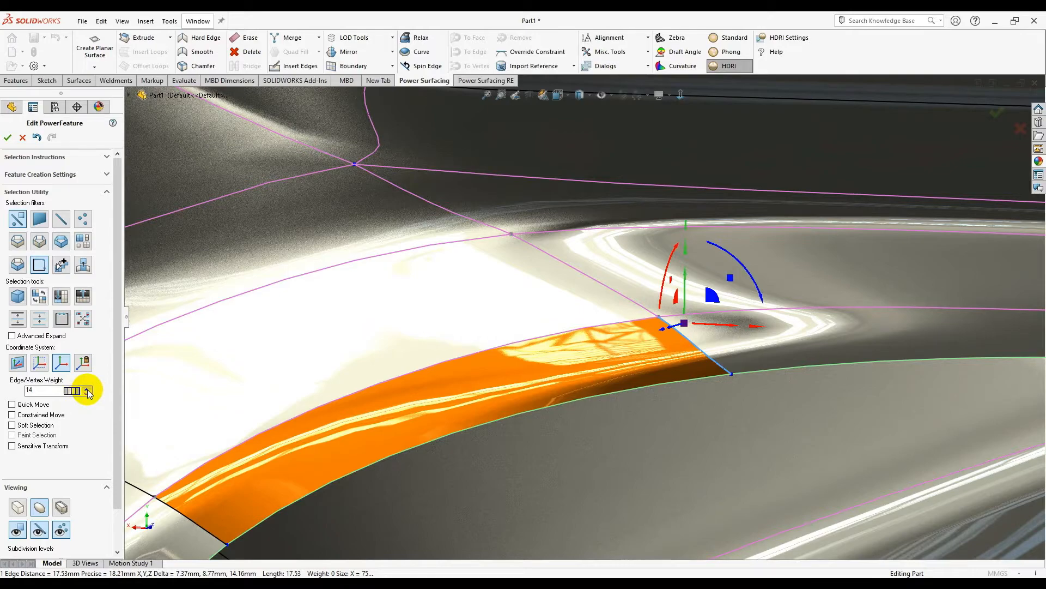
click(87, 390)
scroll(625, 402, up, 3)
middle_drag(625, 403, 609, 422)
scroll(608, 422, up, 2)
- Switch the seat shell display from HDRI to Standard shading
click(728, 35)
scroll(658, 387, up, 3)
mouse_move(659, 388)
middle_down()
mouse_move(684, 458)
mouse_move(561, 273)
mouse_move(602, 374)
mouse_move(569, 384)
mouse_move(556, 353)
mouse_move(567, 348)
middle_up()
scroll(568, 384, down, 4)
scroll(567, 348, up, 2)
- Snap to a side view, set the Loop selection filter, and select the shell's bottom edge loop
click(681, 96)
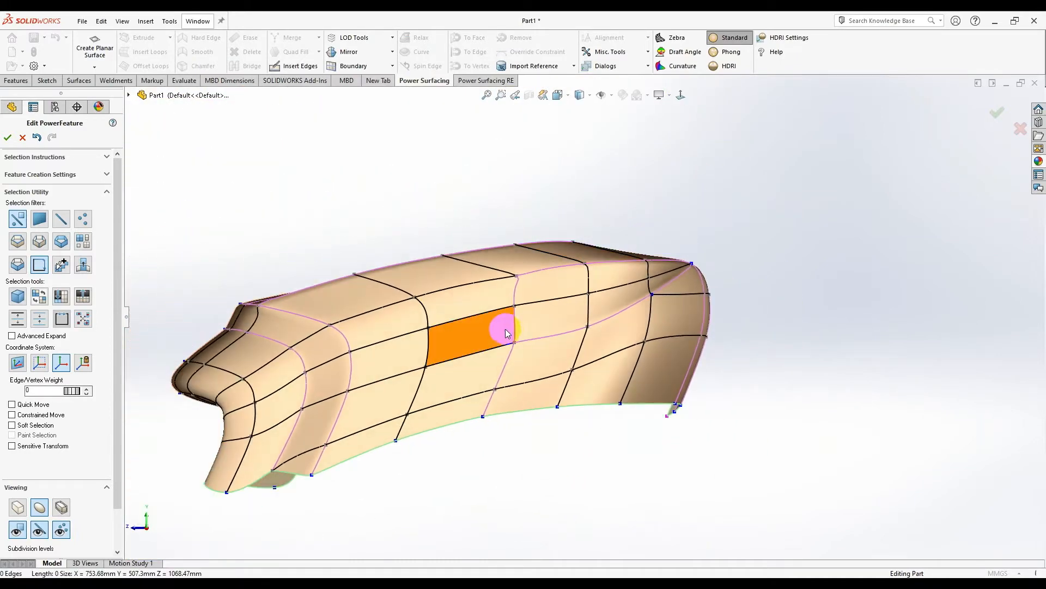
scroll(507, 335, up, 2)
scroll(543, 406, down, 2)
right_click(543, 405)
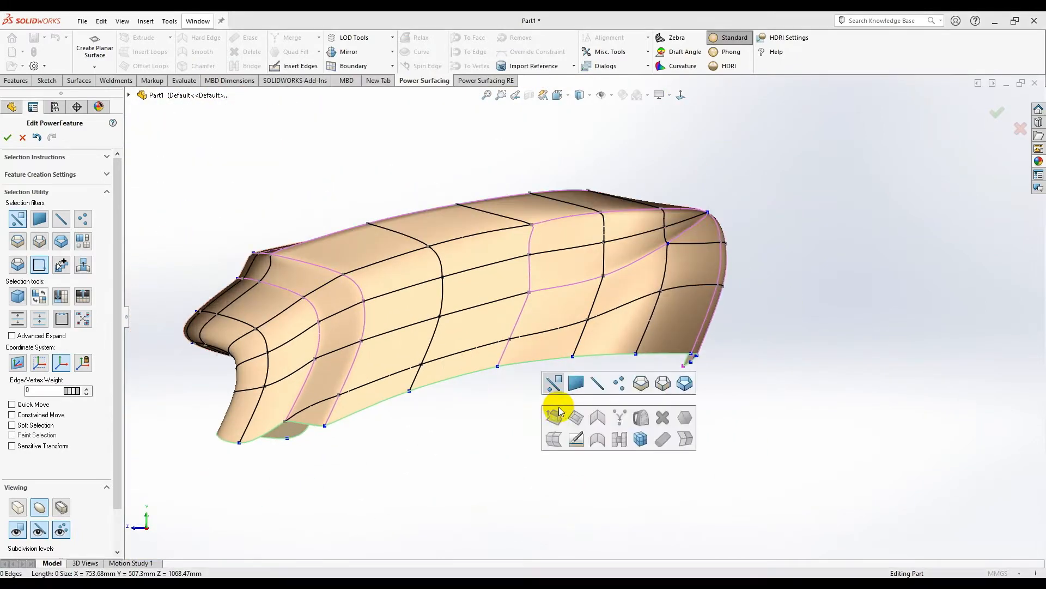
click(639, 382)
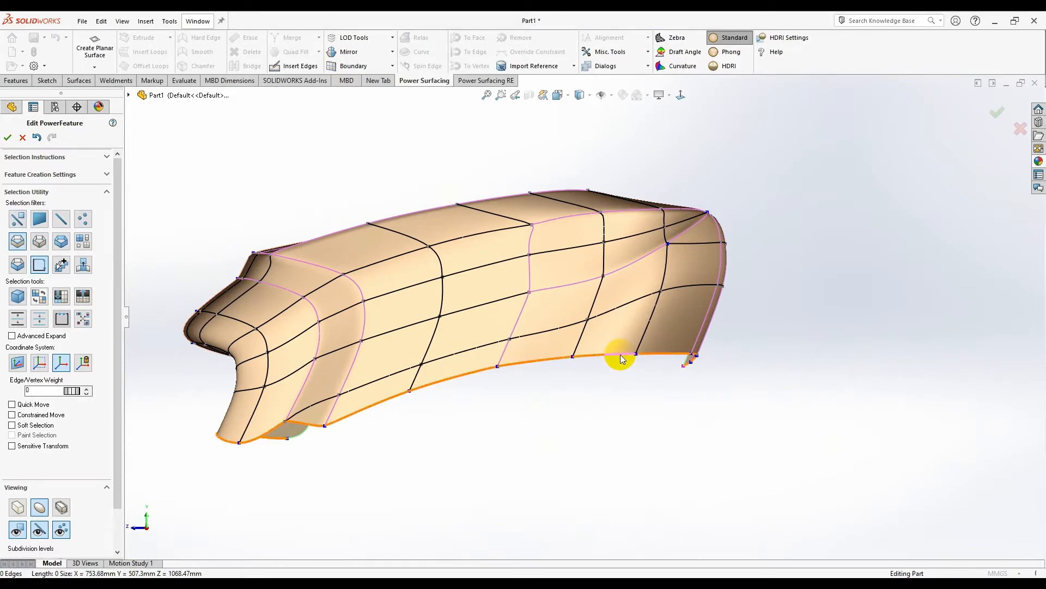
click(622, 358)
mouse_move(600, 358)
middle_down()
mouse_move(518, 409)
mouse_move(449, 391)
mouse_move(584, 408)
mouse_move(605, 355)
middle_up()
click(659, 128)
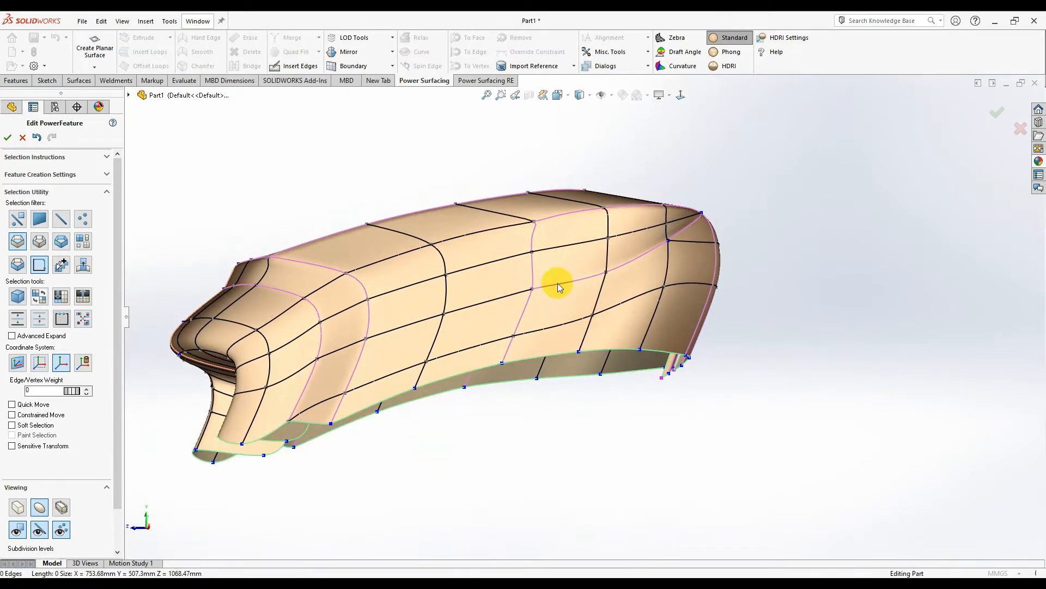
scroll(473, 377, down, 3)
click(541, 313)
scroll(600, 327, up, 2)
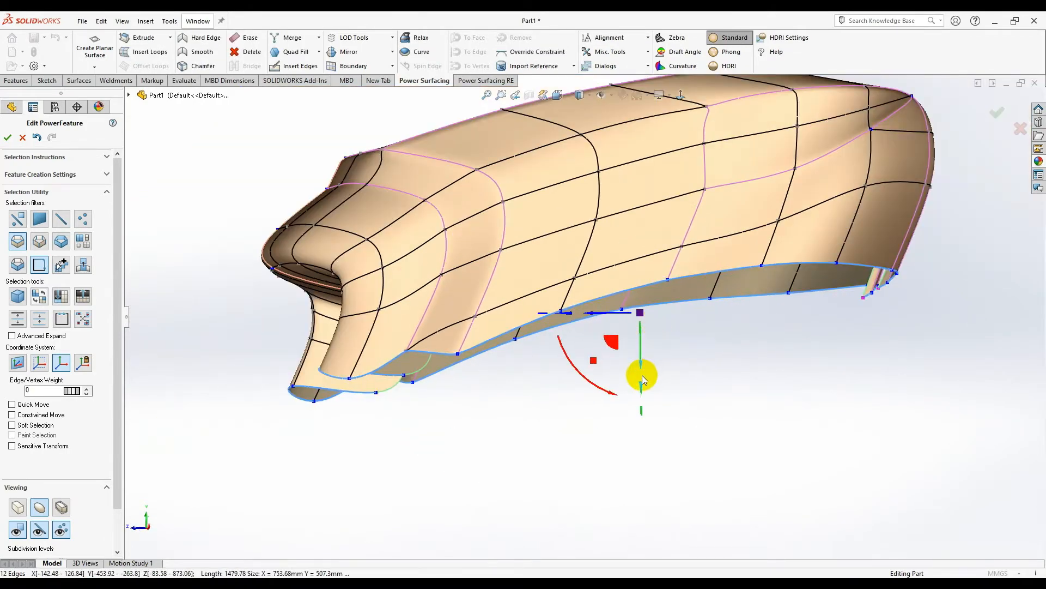
middle_drag(673, 377, 690, 417)
- Reselect the bottom edge loop and drag it down about 27 mm with the triad
click(685, 101)
scroll(729, 218, up, 2)
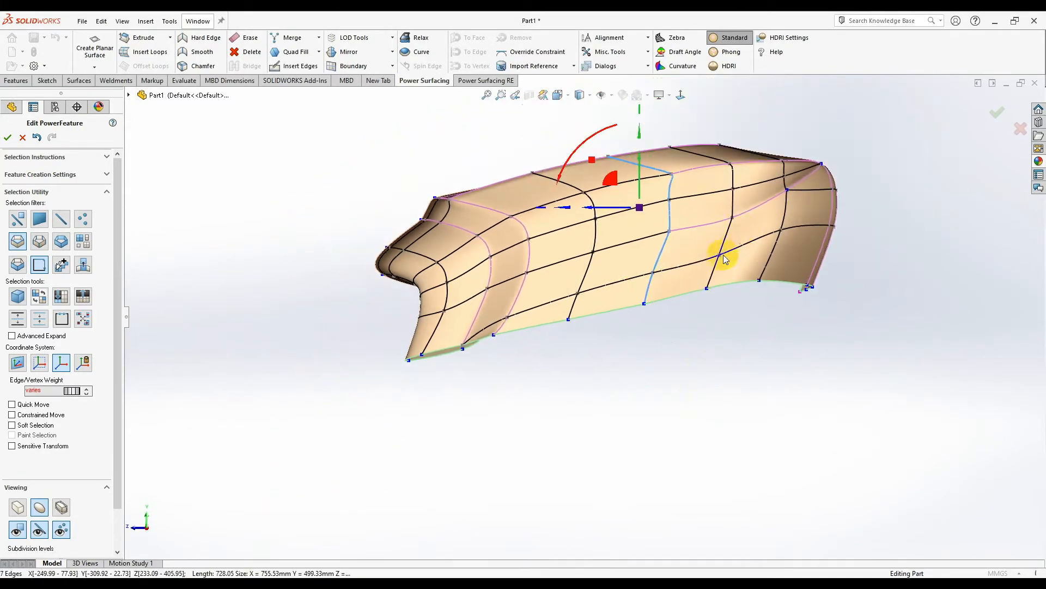
scroll(727, 255, down, 2)
key(ctrl+z)
click(630, 355)
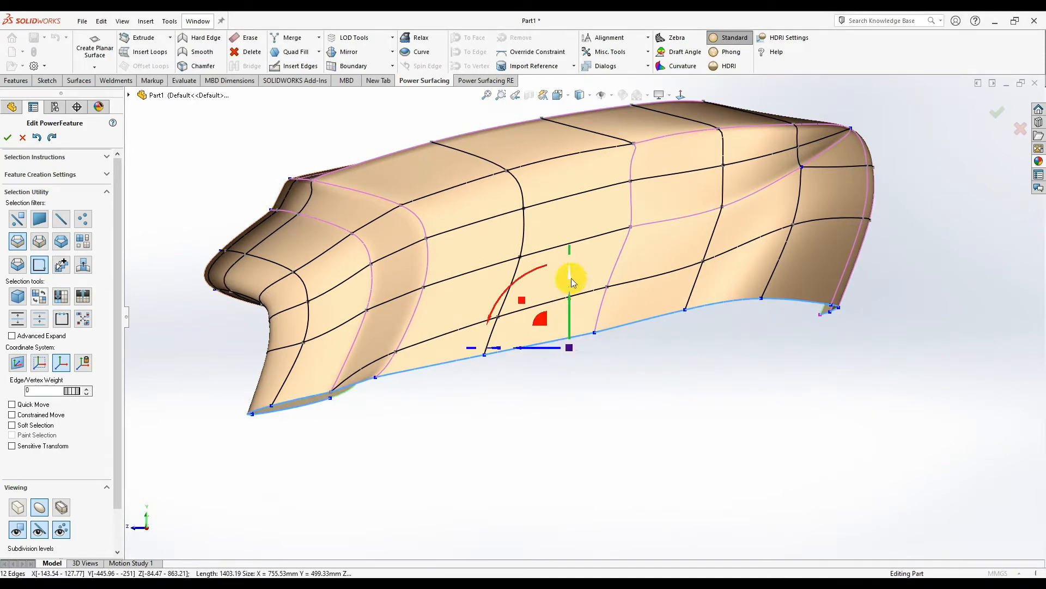
drag(571, 277, 569, 406)
drag(568, 327, 571, 346)
key(Escape)
key(Escape)
scroll(402, 252, down, 1)
scroll(688, 328, up, 2)
- Switch the selection filter from Loop back to single edges
right_click(675, 391)
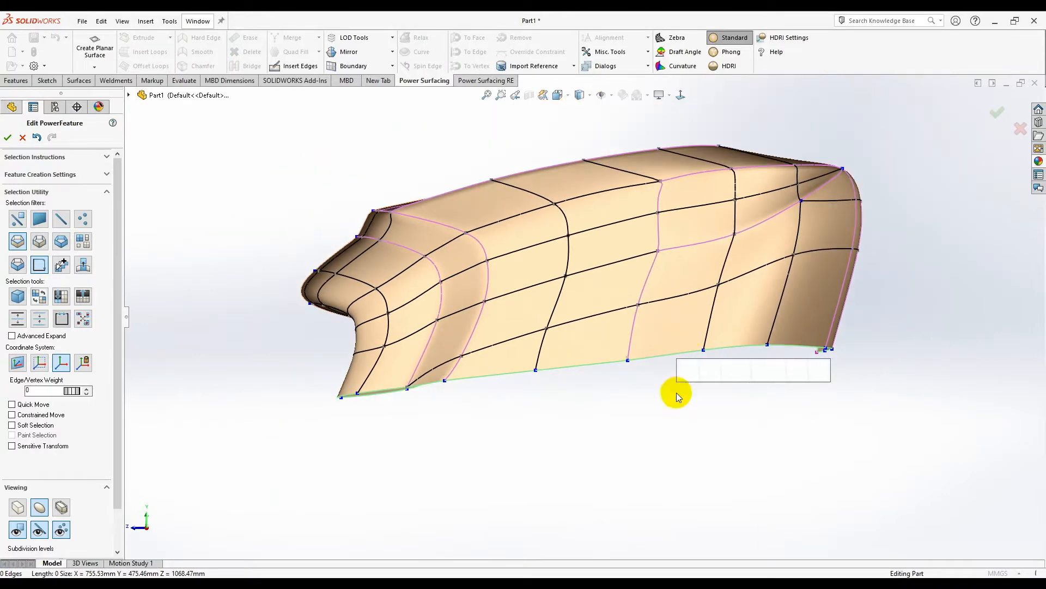
click(662, 386)
scroll(658, 388, down, 2)
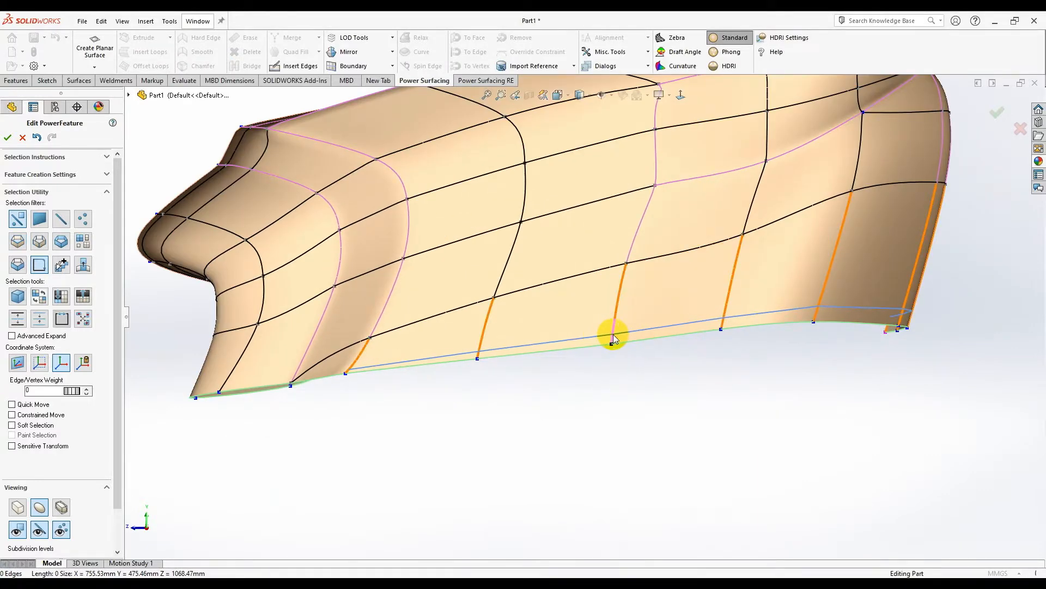
scroll(613, 337, up, 5)
scroll(605, 333, down, 4)
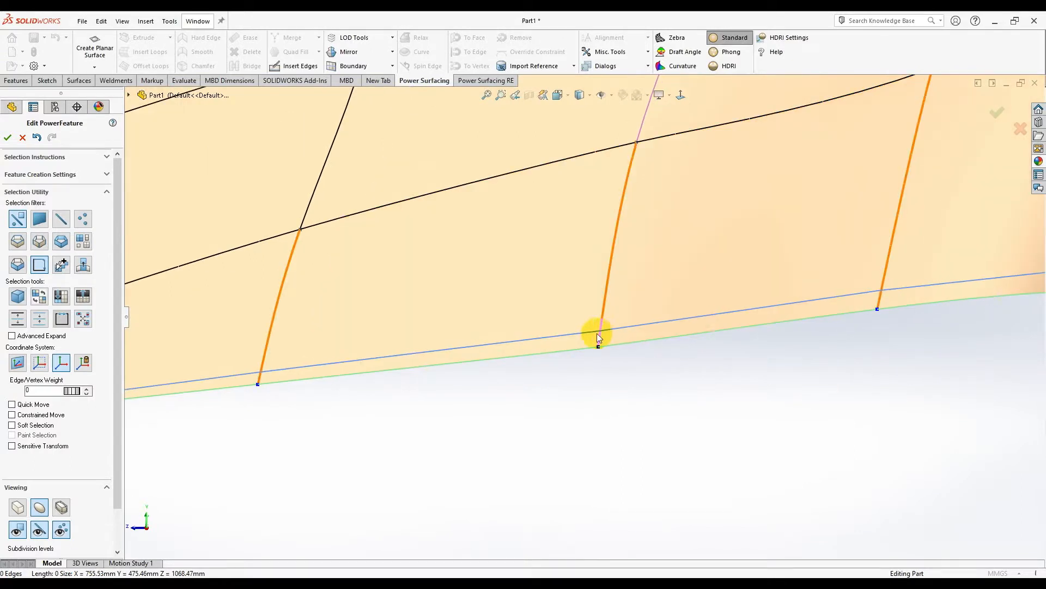
scroll(597, 329, up, 2)
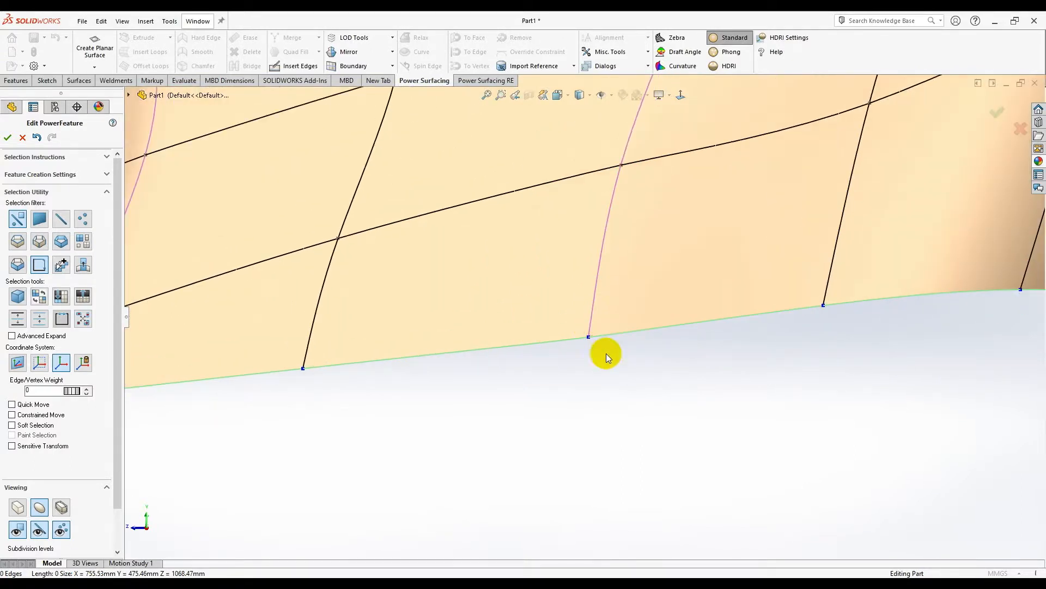
- Insert a new edge loop just above the bottom edge and select it
click(590, 319)
scroll(616, 390, down, 5)
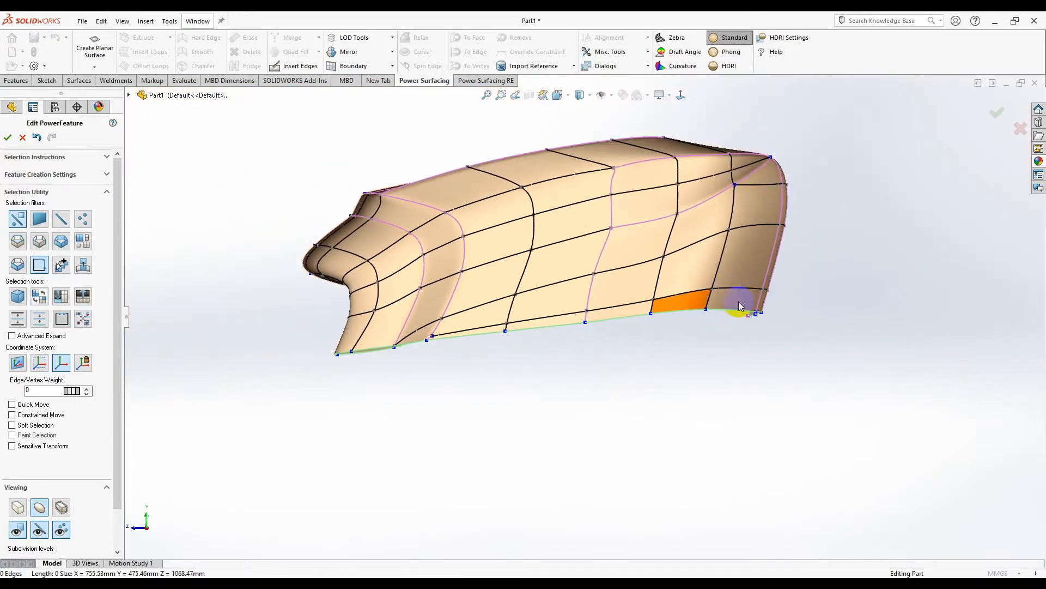
scroll(727, 307, up, 3)
click(594, 313)
double_click(604, 306)
middle_drag(661, 305, 680, 334)
scroll(680, 335, up, 4)
middle_drag(488, 363, 487, 369)
scroll(240, 354, down, 4)
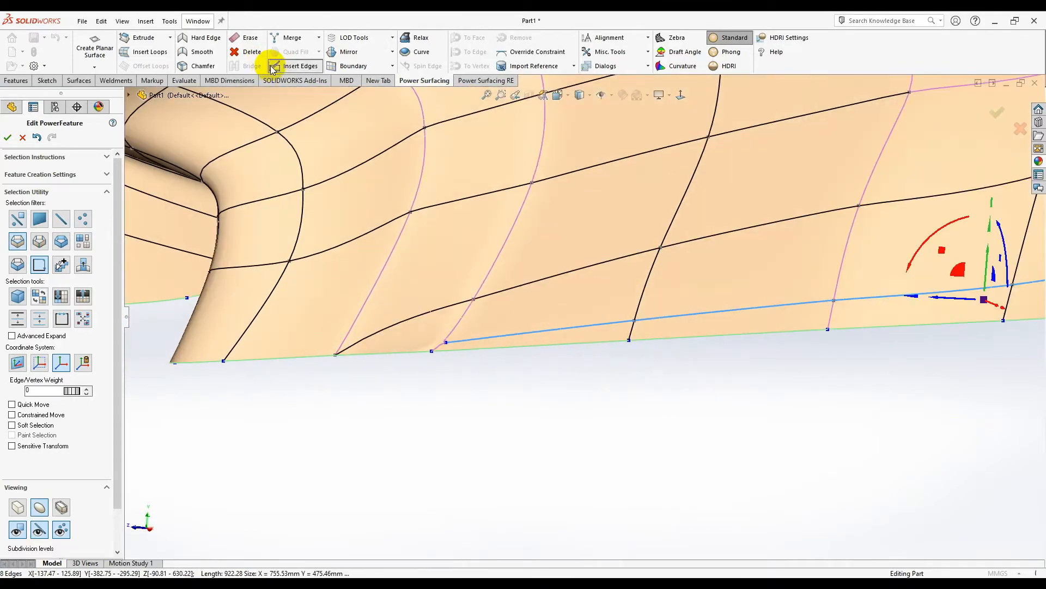
- Start drawing new edges on the control mesh, fixing points at the corner and left diagonal
click(273, 67)
scroll(436, 343, up, 3)
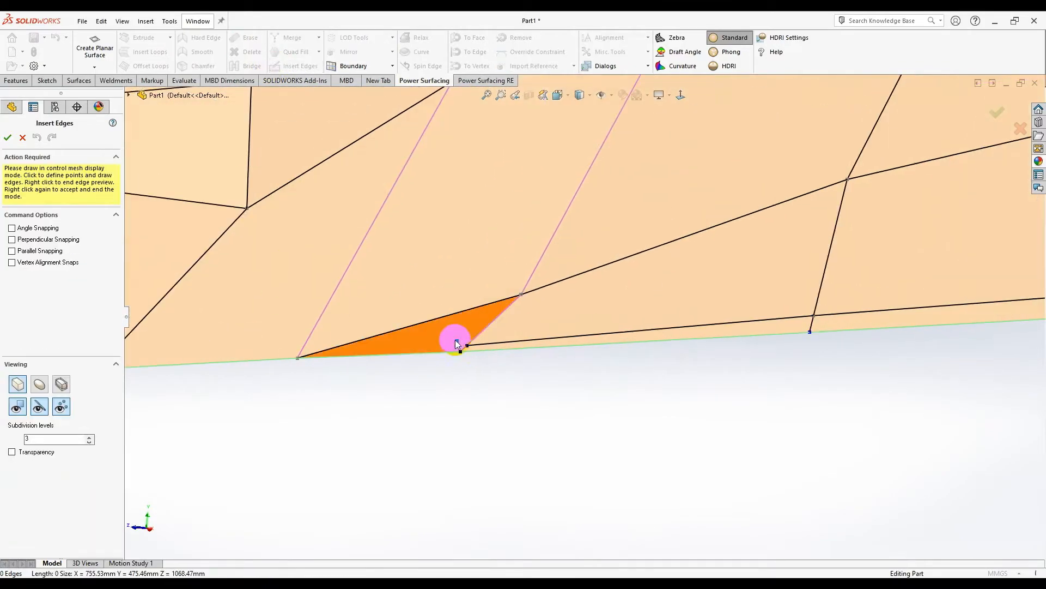
click(338, 344)
scroll(253, 344, up, 2)
scroll(253, 344, down, 2)
click(292, 338)
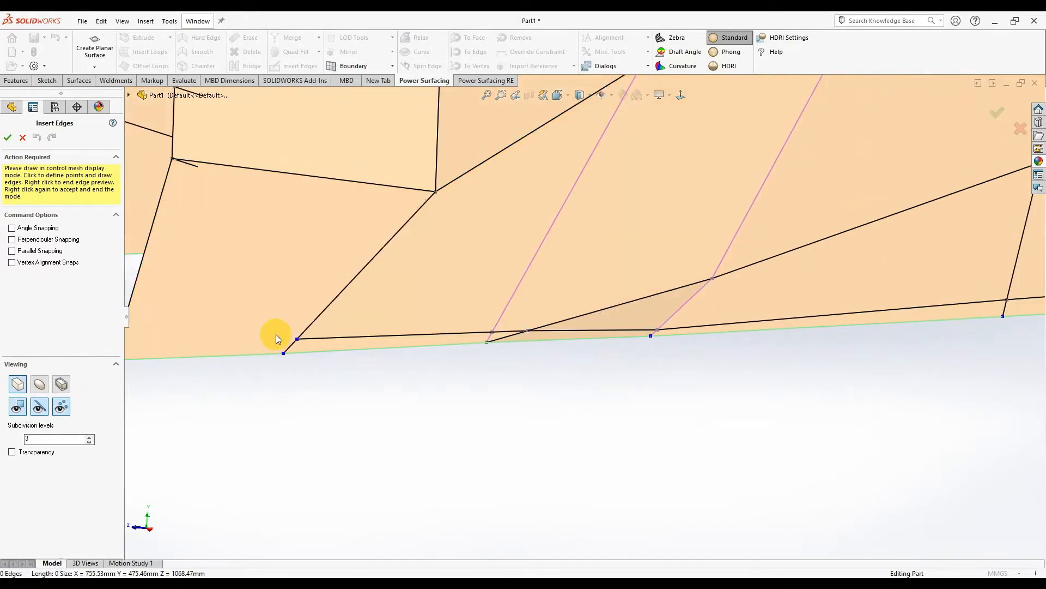
scroll(279, 334, up, 3)
scroll(293, 331, down, 4)
- Anchor the new edge at the corner vertex, place its final point, and accept the edges
middle_drag(337, 325, 510, 331)
click(511, 335)
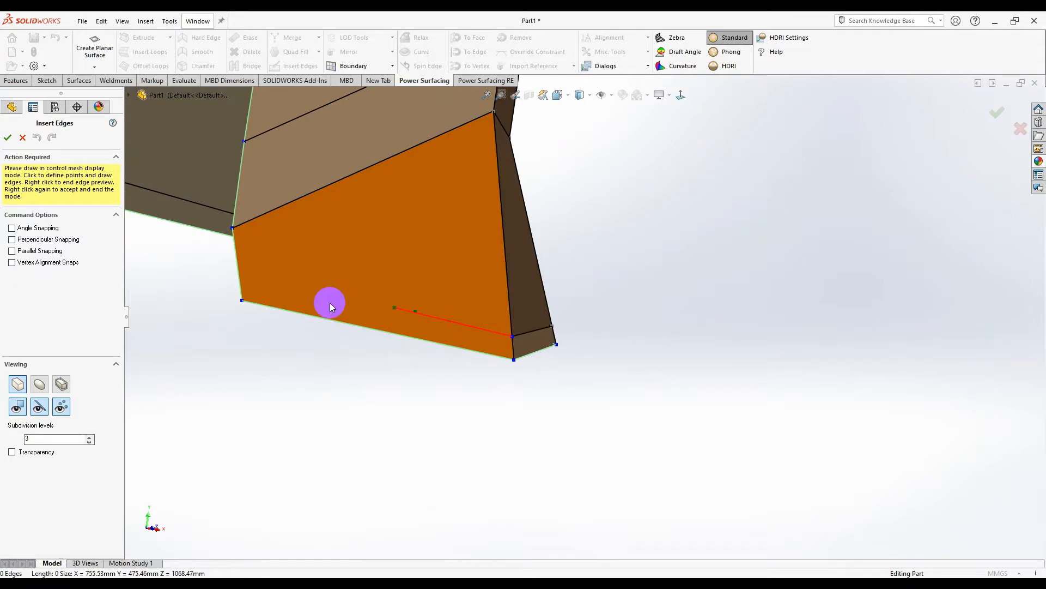
click(242, 284)
right_click(581, 280)
right_click(581, 280)
middle_drag(547, 282, 461, 207)
scroll(543, 265, up, 4)
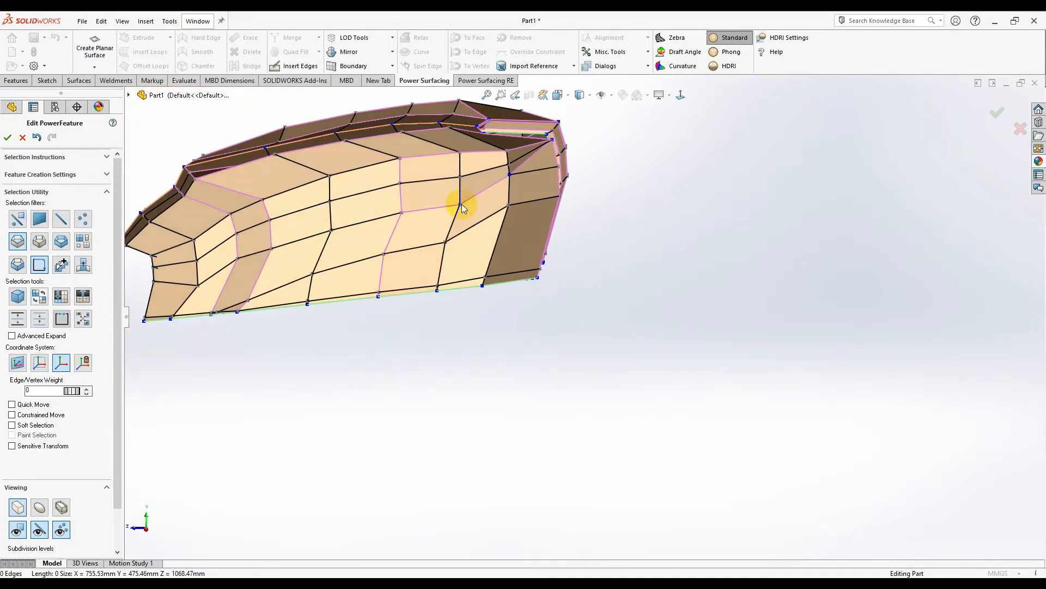
- Merge the two vertices where the new edge meets the lower edge into one
click(684, 96)
scroll(293, 327, down, 8)
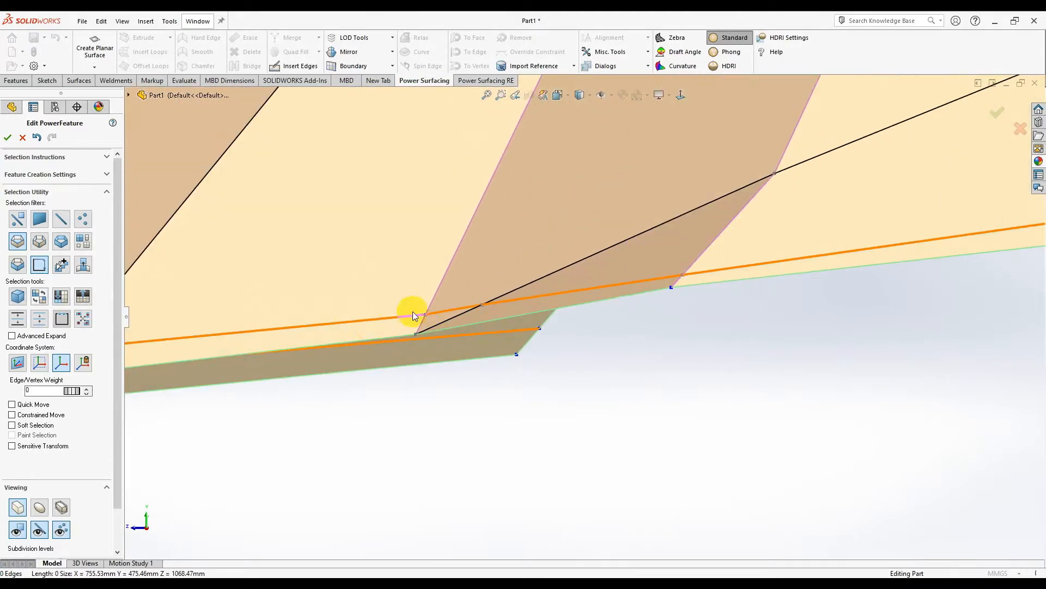
scroll(511, 315, down, 3)
scroll(498, 349, up, 3)
scroll(516, 327, down, 3)
click(528, 346)
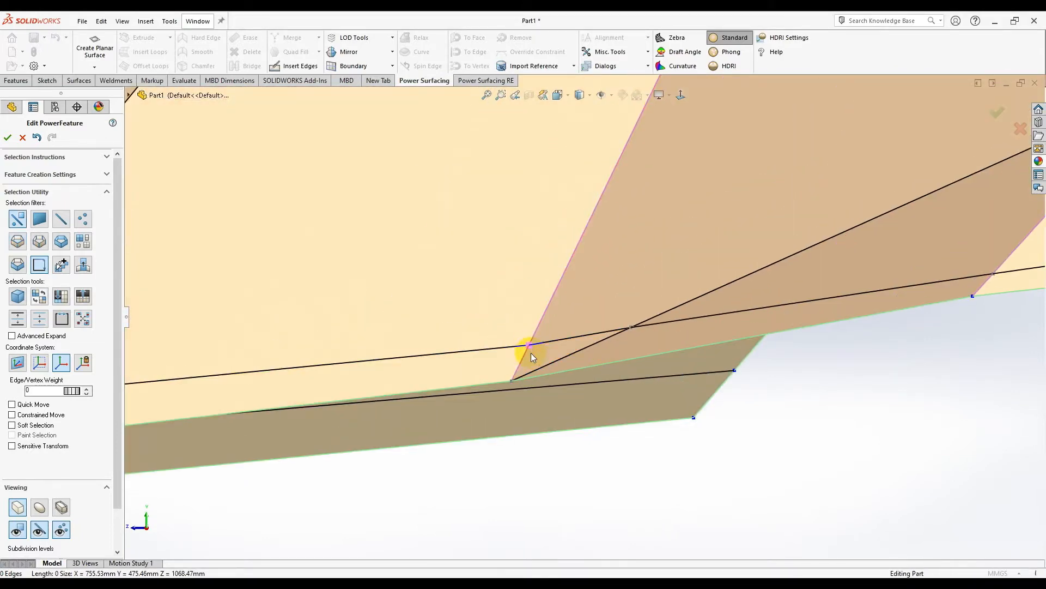
scroll(538, 349, down, 2)
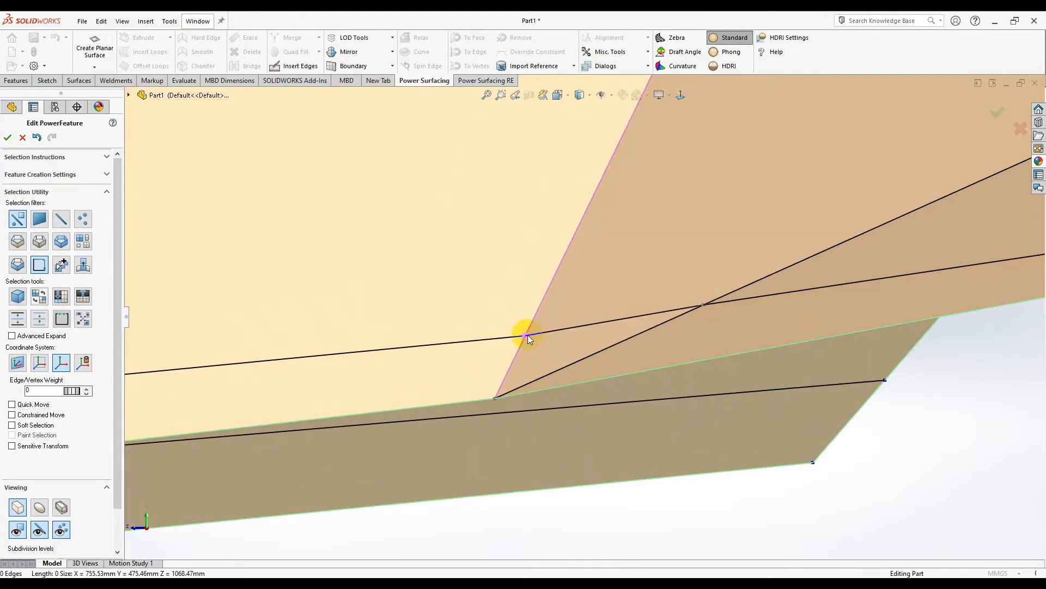
click(530, 308)
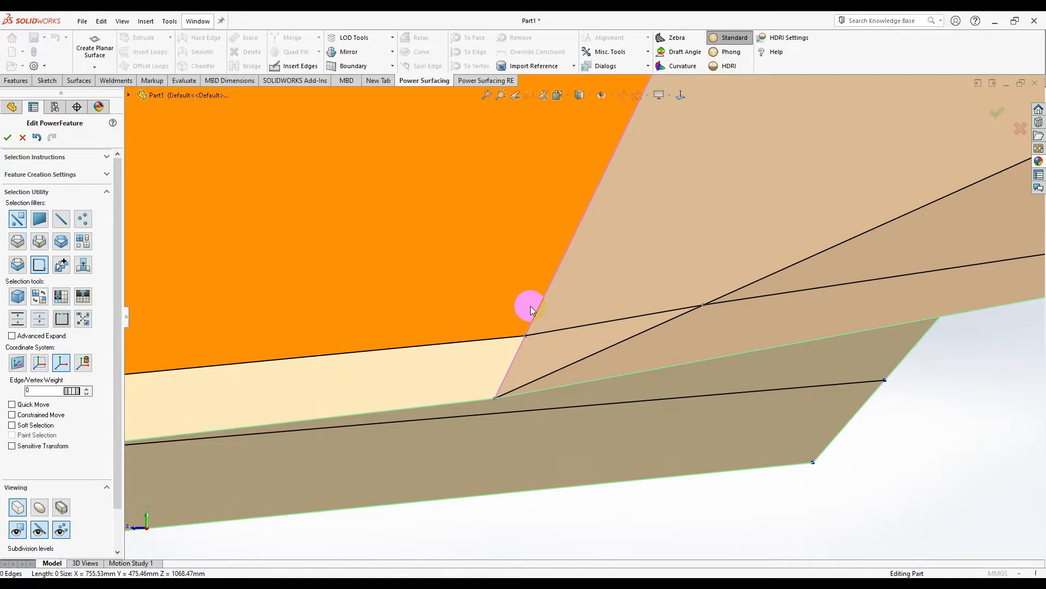
click(525, 338)
click(702, 313)
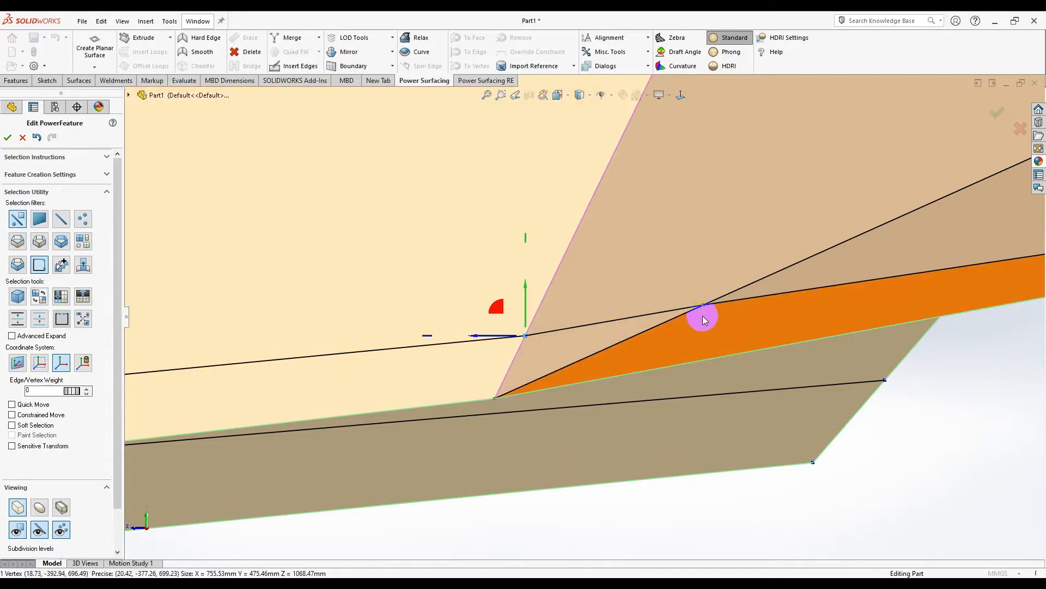
click(554, 332)
right_click(696, 303)
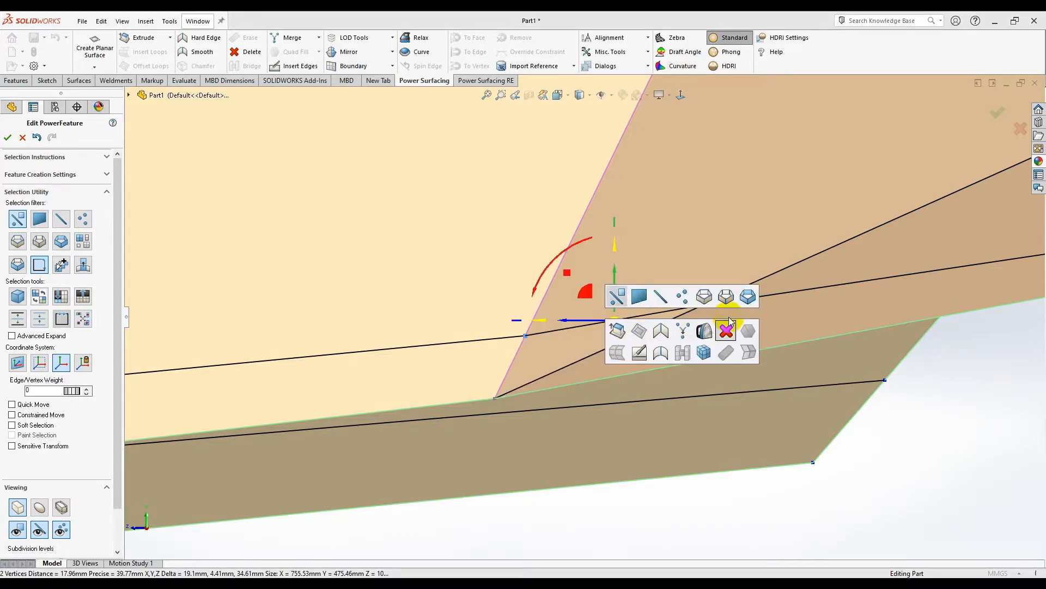
click(693, 333)
click(568, 463)
- Select vertices on the lower-left face and along the bottom of the mesh
scroll(578, 461, up, 4)
click(612, 446)
scroll(612, 445, up, 6)
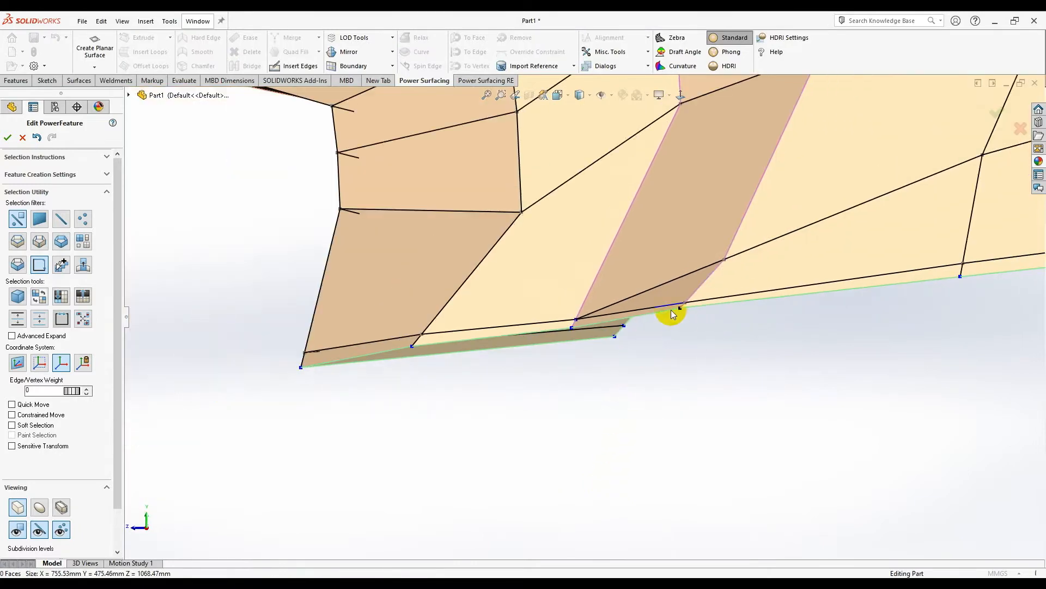
scroll(671, 309, down, 2)
click(328, 346)
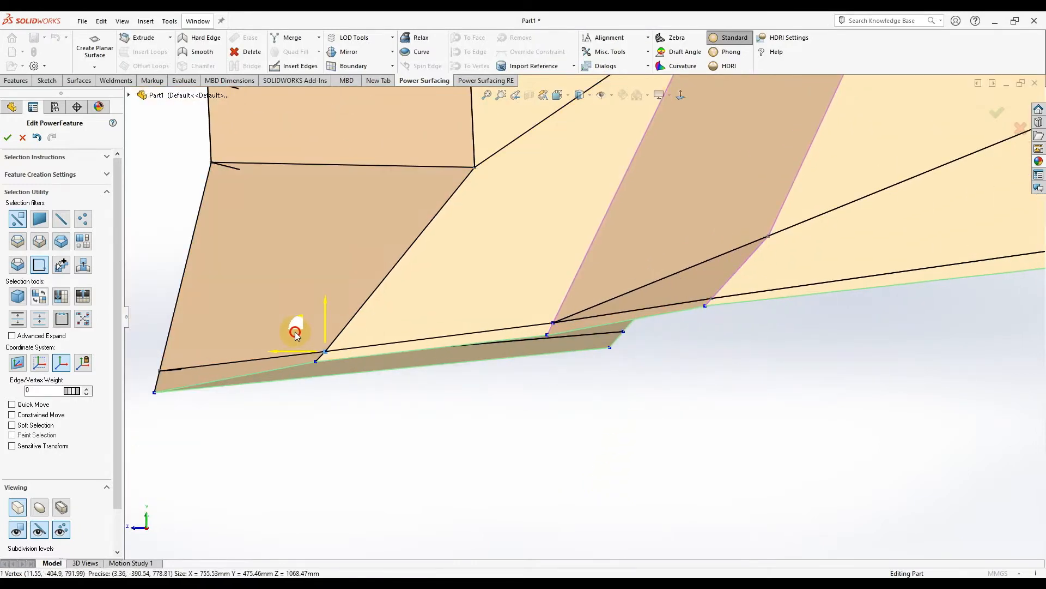
scroll(743, 285, up, 5)
scroll(725, 290, down, 5)
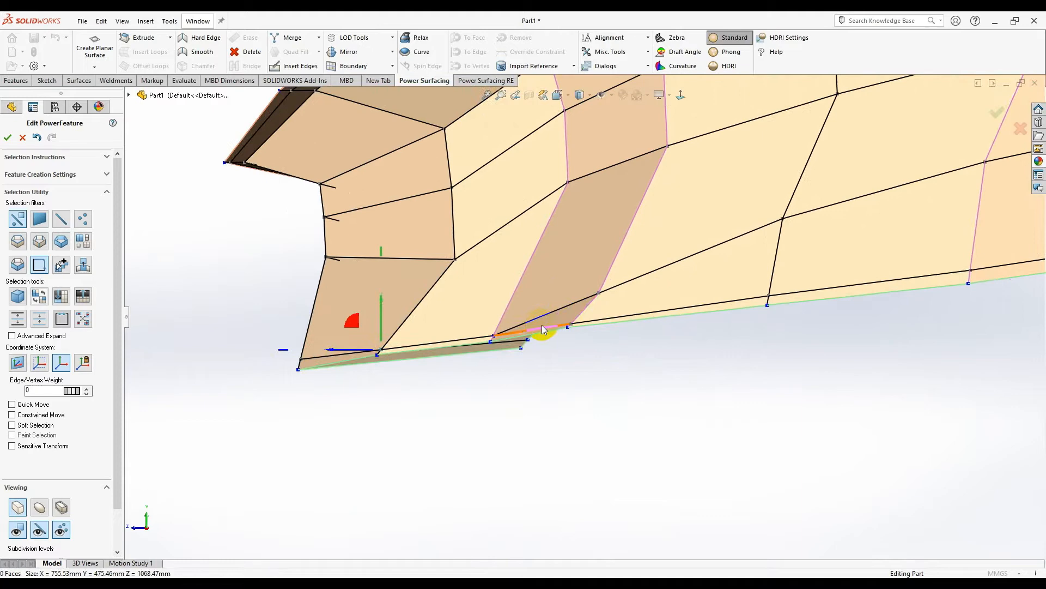
click(505, 385)
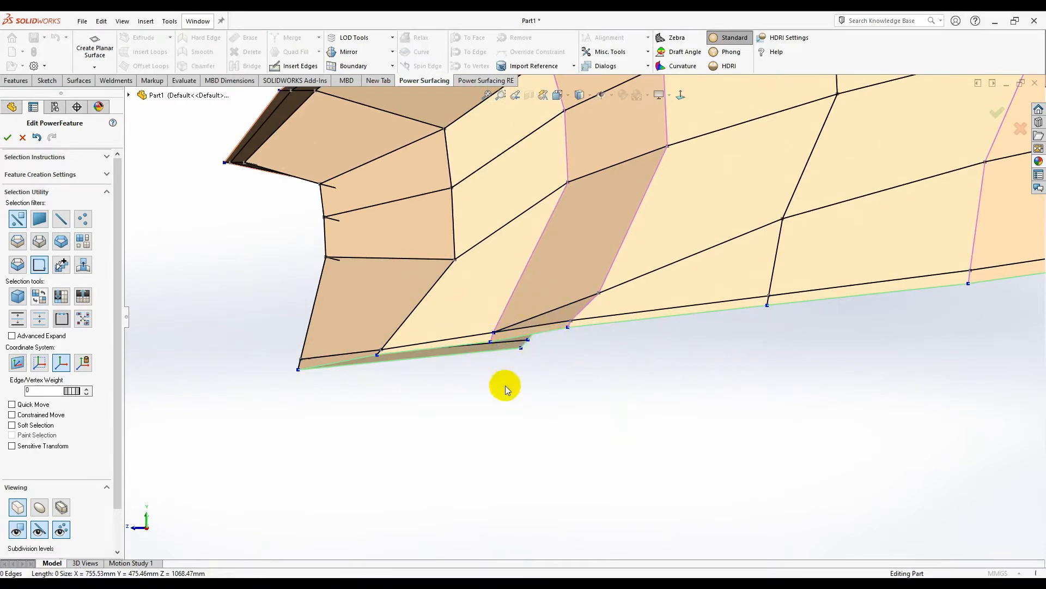
click(356, 322)
middle_drag(359, 324, 577, 306)
click(544, 287)
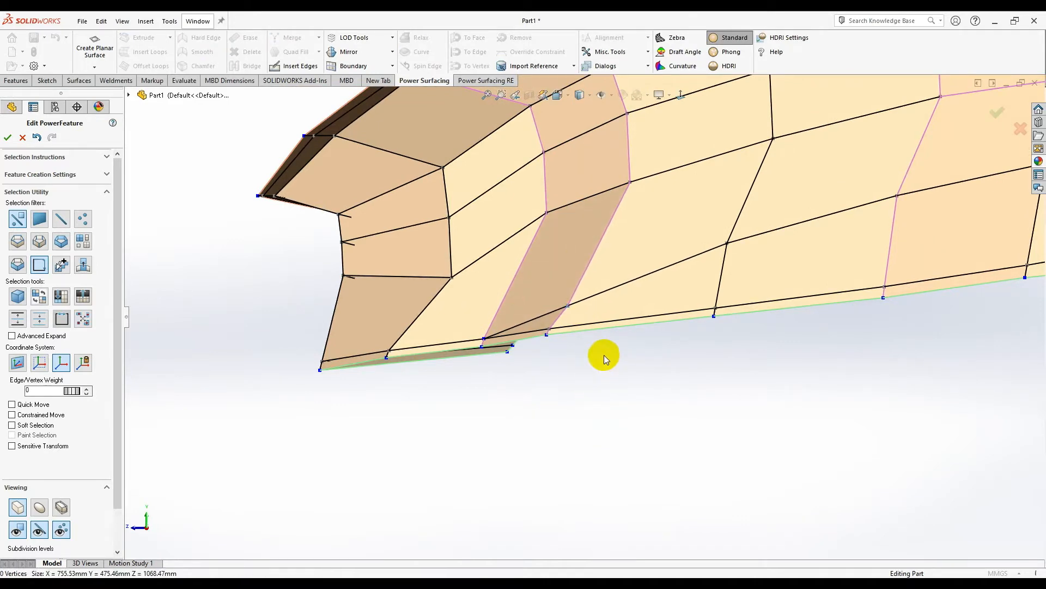
scroll(627, 346, up, 5)
scroll(708, 338, down, 4)
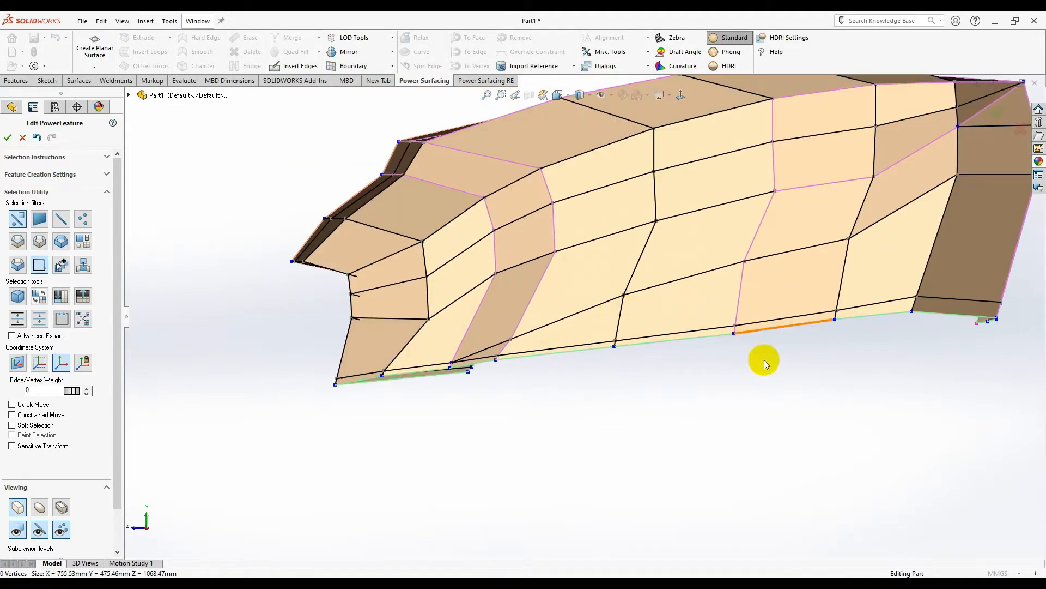
- Show the mesh in Smooth subdivision mode and set the Loop selection filter on the lower edge
click(39, 508)
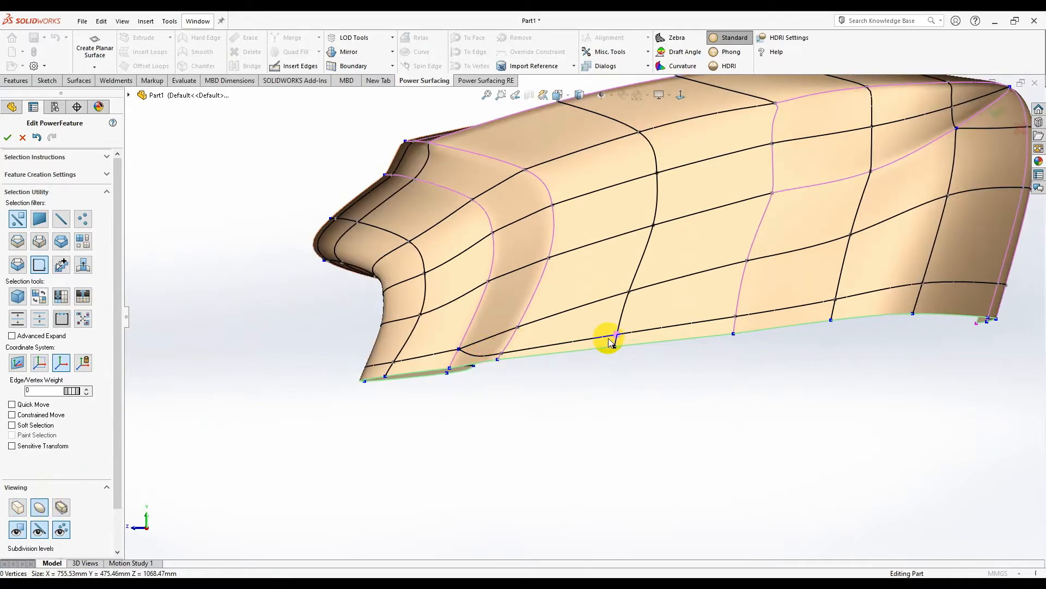
click(609, 339)
right_click(929, 300)
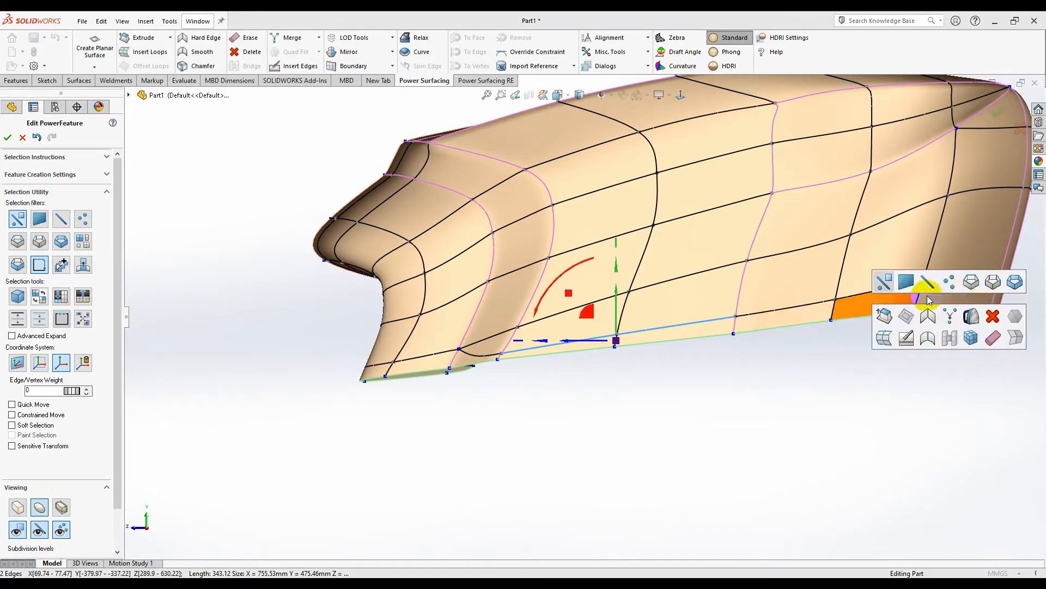
click(970, 287)
middle_drag(969, 289, 888, 303)
scroll(806, 307, up, 4)
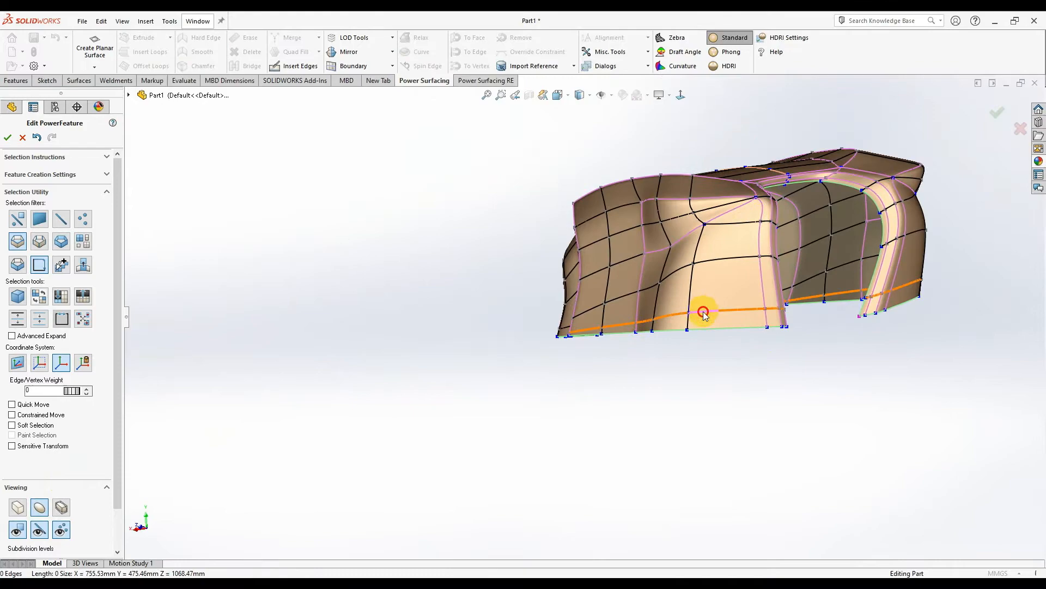
- Give the lower rim loop an edge weight of 45 and shift it slightly left
click(704, 313)
scroll(704, 314, down, 6)
middle_drag(489, 320, 591, 285)
scroll(535, 293, down, 3)
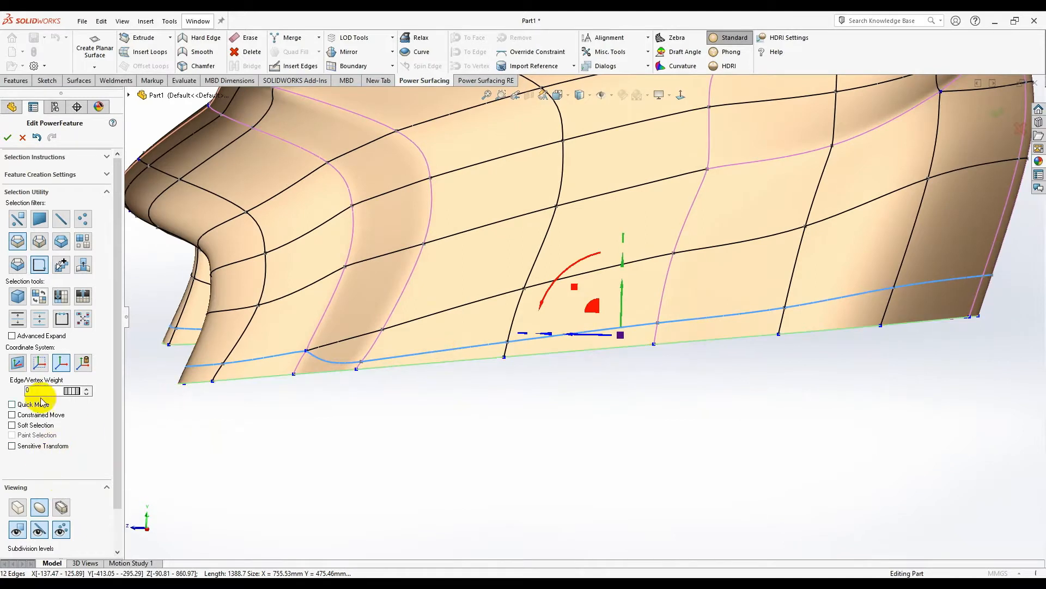
drag(76, 391, 440, 431)
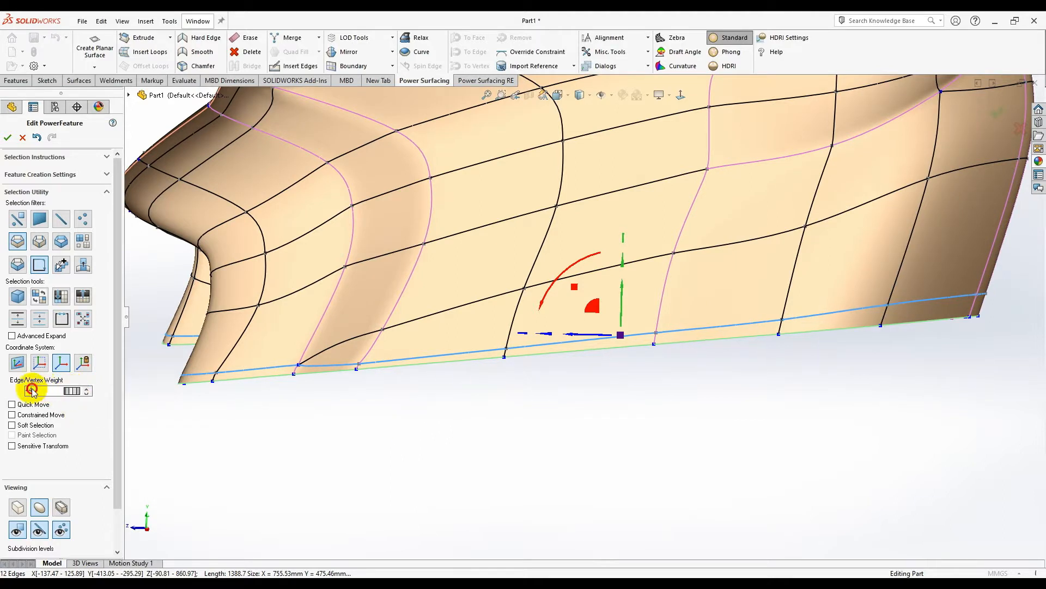
middle_drag(607, 393, 578, 369)
drag(593, 322, 577, 325)
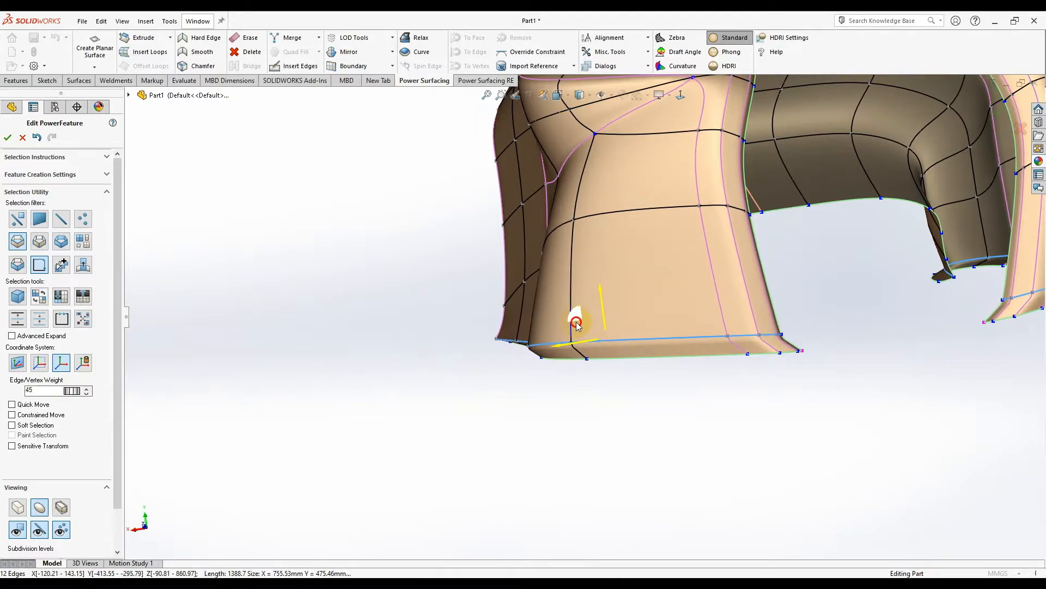
- Select a rim edge on the right leg and move it sideways with the triad
mouse_move(576, 320)
middle_down()
mouse_move(739, 298)
mouse_move(661, 367)
mouse_move(592, 308)
middle_up()
scroll(599, 329, down, 2)
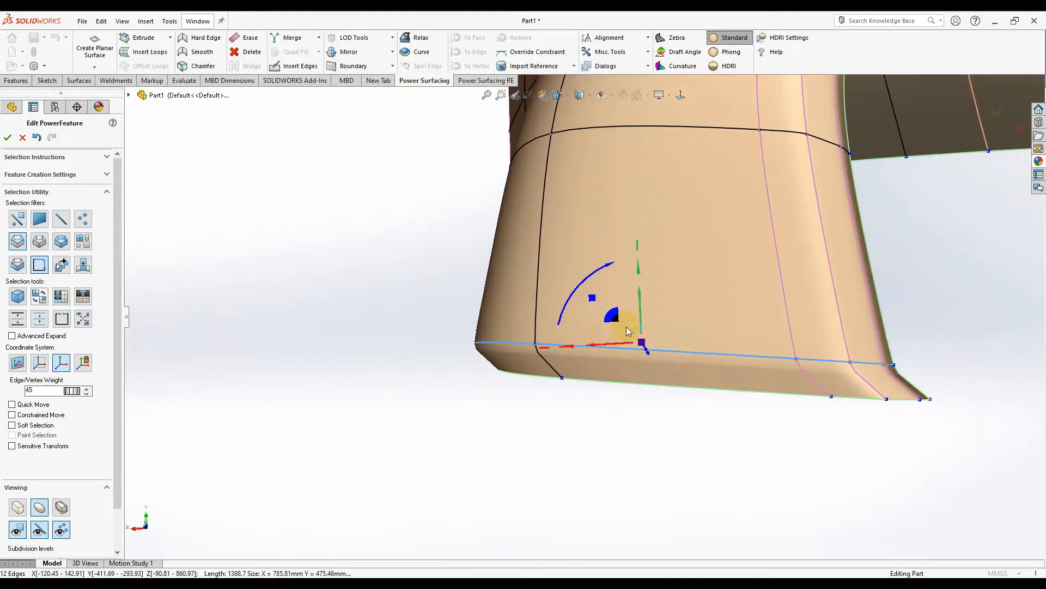
middle_drag(616, 323, 654, 426)
click(658, 430)
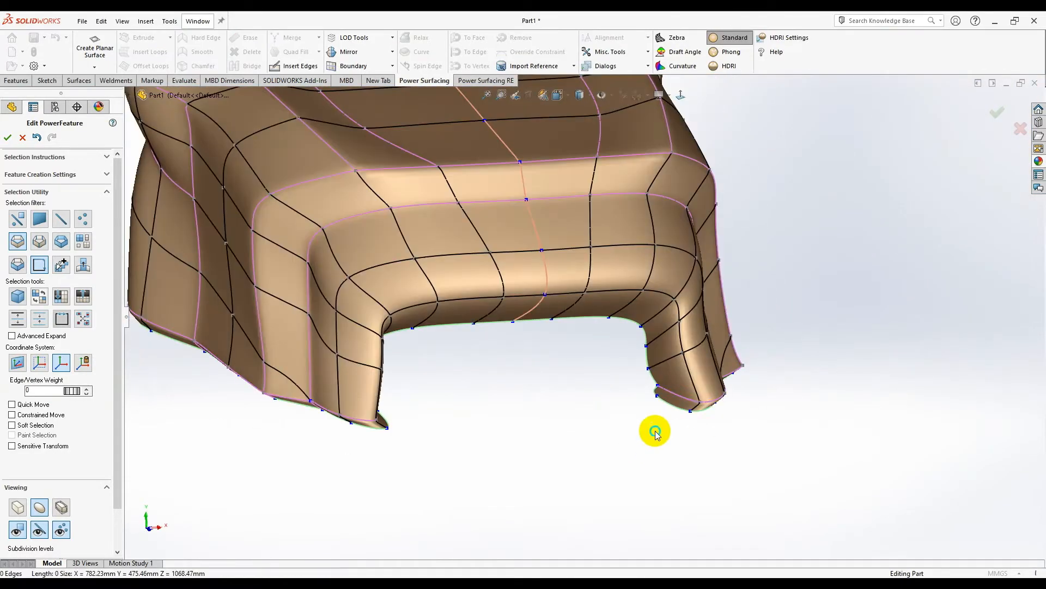
scroll(667, 412, down, 3)
click(668, 382)
mouse_move(668, 383)
middle_down()
mouse_move(657, 373)
mouse_move(712, 387)
mouse_move(752, 420)
mouse_move(759, 400)
mouse_move(727, 387)
mouse_move(665, 393)
middle_up()
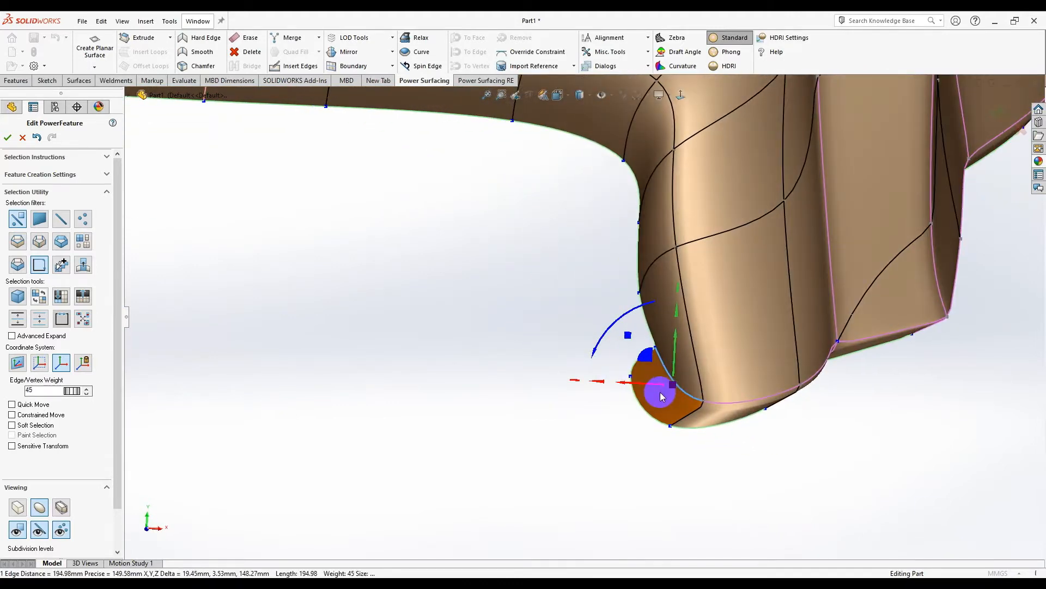
middle_drag(664, 380, 623, 353)
drag(688, 349, 656, 351)
- Select the right leg's lower corner vertex, then return to Box Mode display
middle_drag(649, 351, 533, 357)
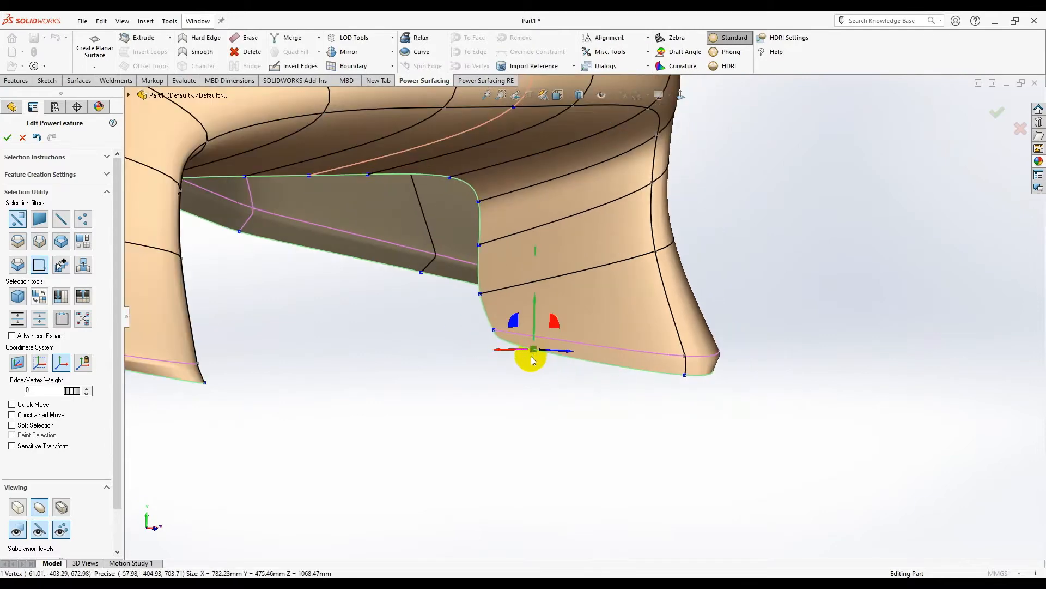
scroll(447, 324, down, 5)
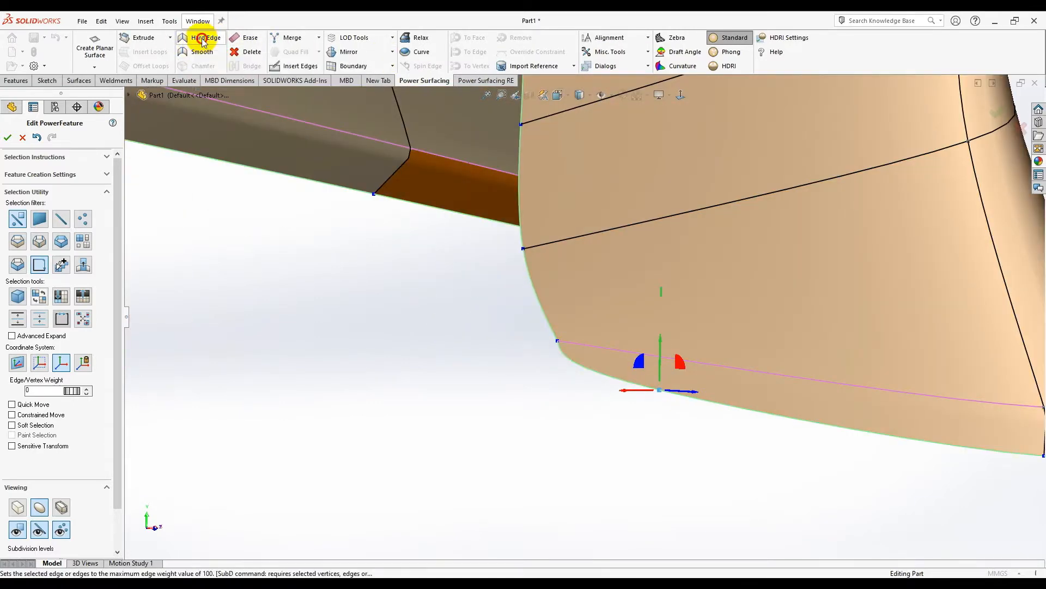
scroll(537, 387, up, 4)
middle_drag(569, 400, 567, 333)
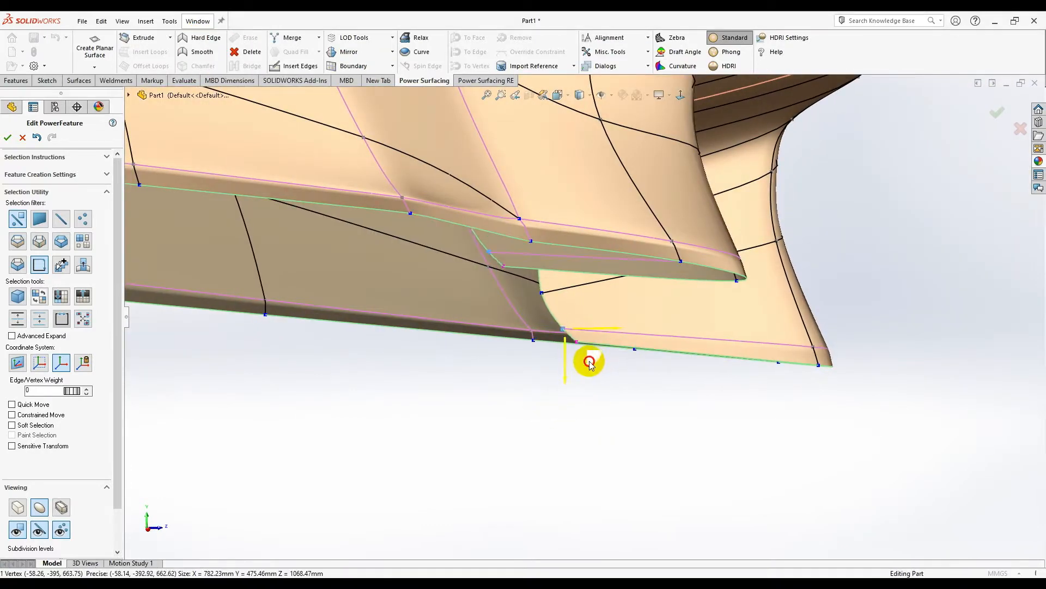
middle_drag(638, 361, 673, 300)
click(569, 340)
scroll(516, 374, down, 5)
middle_drag(473, 381, 392, 499)
click(18, 507)
- From a straight side view, enable Constrained Move and nudge a bottom cage vertex slightly right
middle_drag(495, 373, 731, 272)
scroll(730, 270, up, 5)
click(681, 96)
scroll(636, 279, down, 3)
scroll(636, 279, down, 2)
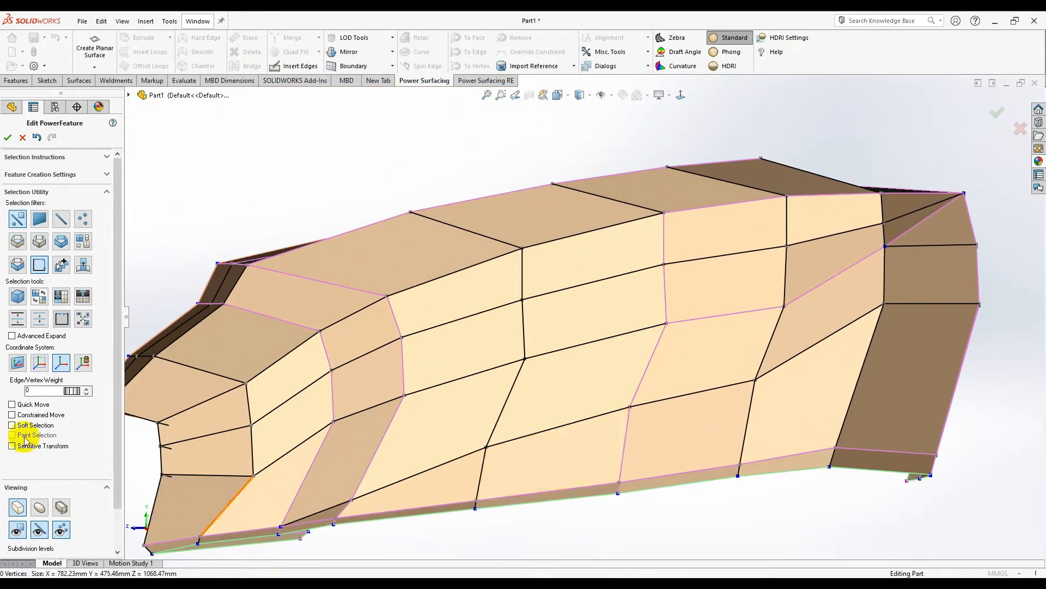
click(35, 416)
click(485, 447)
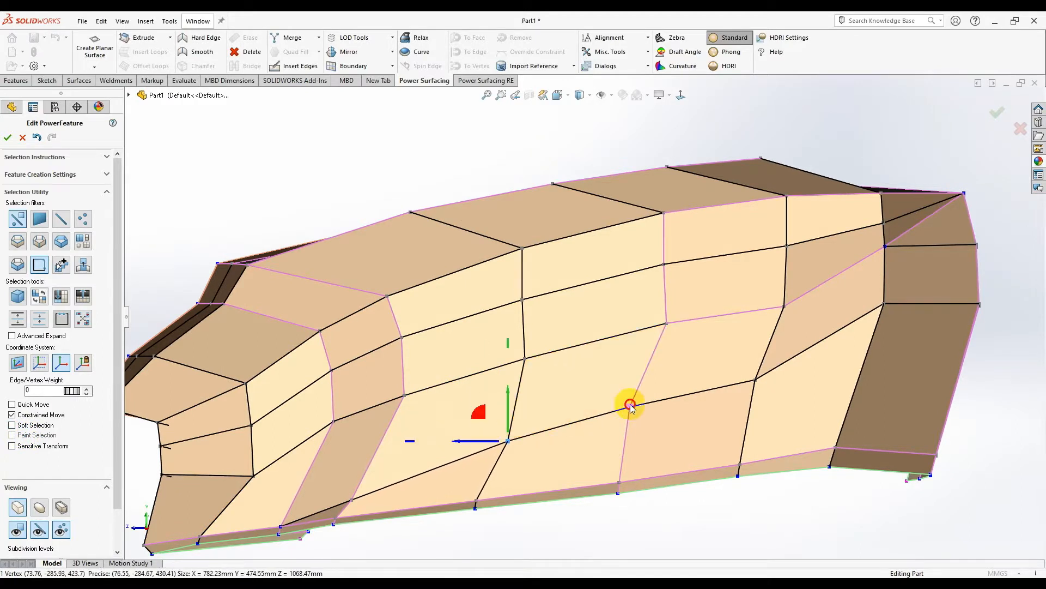
click(682, 438)
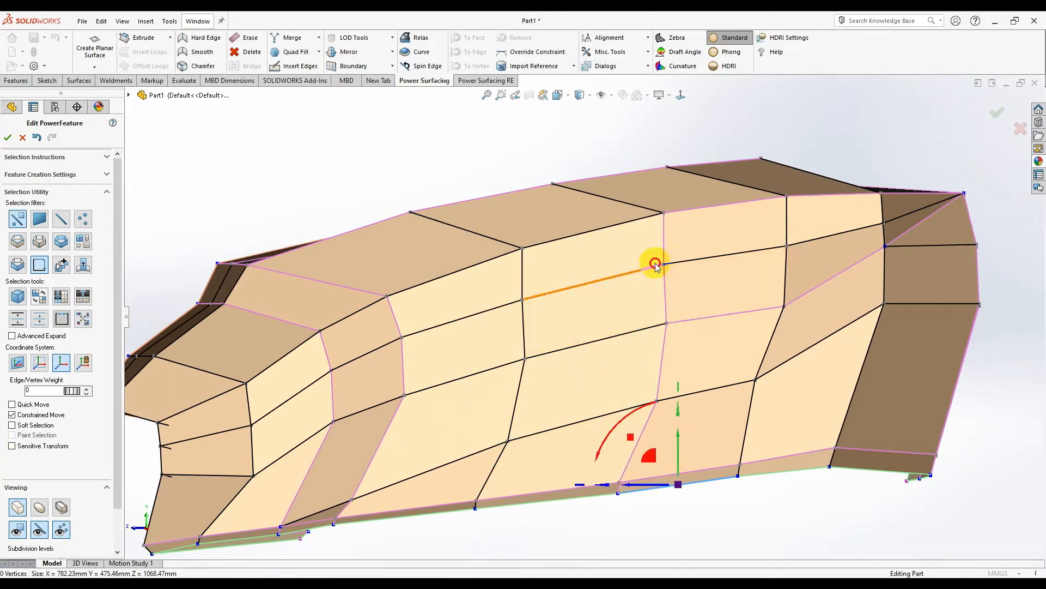
drag(648, 265, 651, 265)
- Slide two vertical cage edges on the seat's outer side left about 42 mm and 43 mm
scroll(683, 425, up, 2)
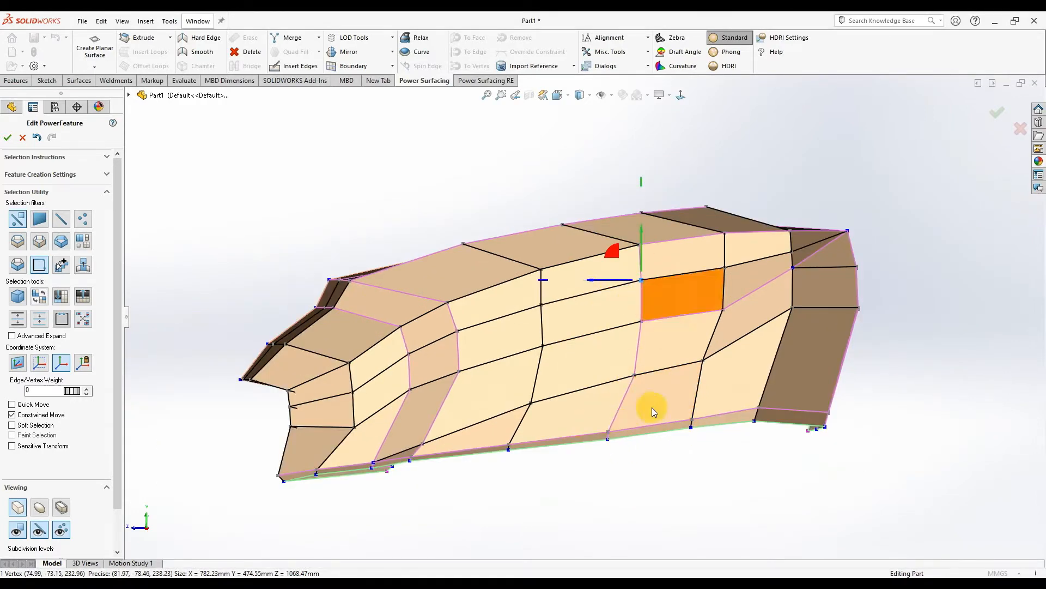
scroll(616, 322, down, 3)
scroll(614, 300, up, 3)
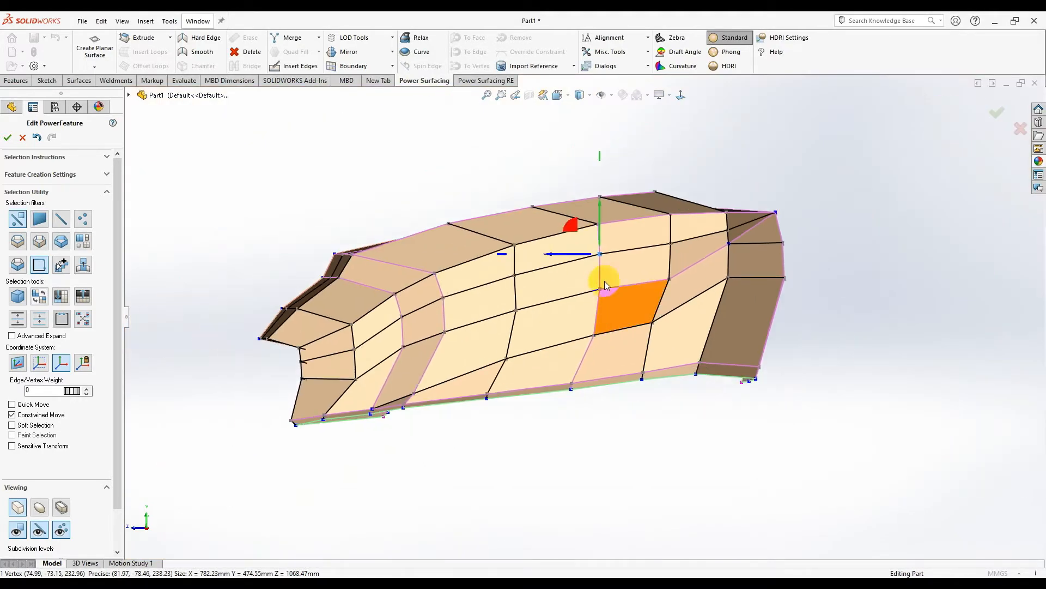
scroll(604, 280, down, 2)
scroll(589, 338, up, 2)
scroll(581, 299, down, 4)
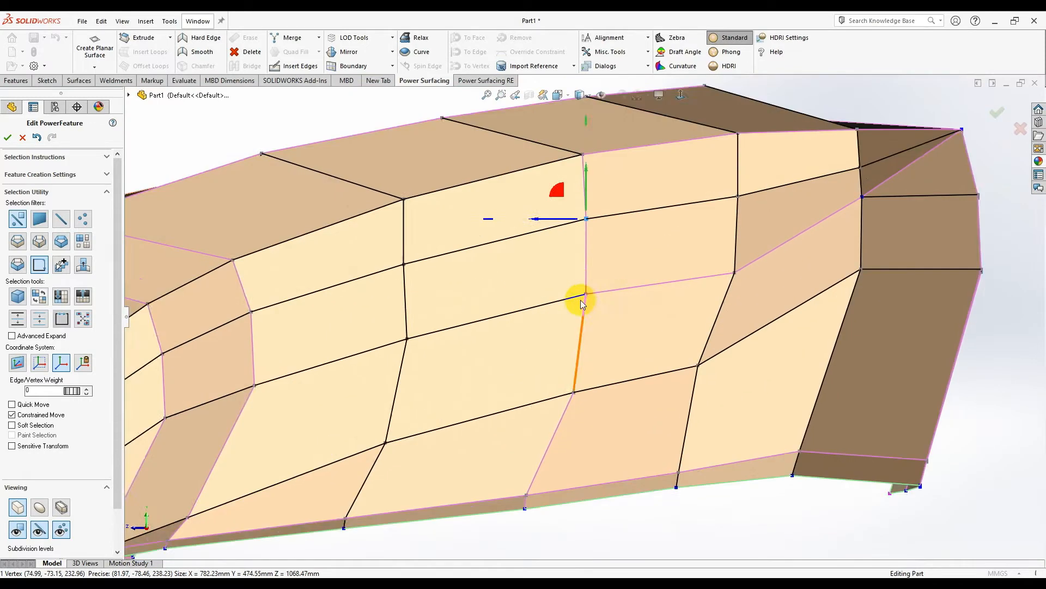
click(584, 271)
drag(542, 245, 619, 300)
click(740, 332)
drag(701, 322, 651, 351)
shift+middle_drag(652, 350, 644, 546)
- Show the seat as a smooth surface, hide and then re-show the control cage edges
scroll(688, 332, down, 4)
middle_drag(627, 329, 708, 421)
scroll(709, 422, up, 4)
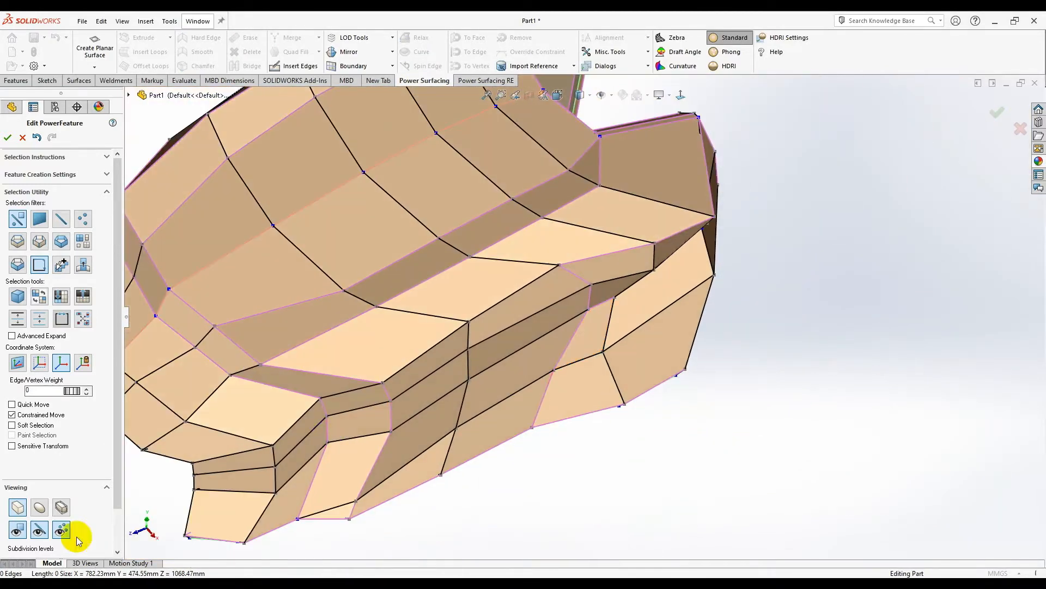
click(39, 514)
middle_drag(610, 416, 561, 390)
scroll(560, 392, up, 1)
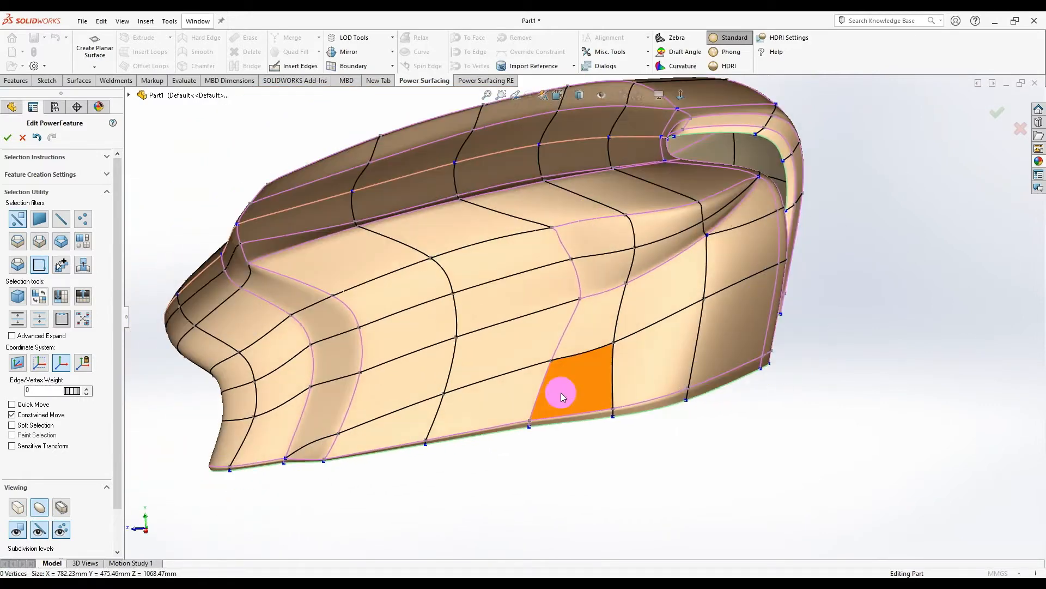
click(61, 529)
middle_drag(545, 447, 597, 274)
scroll(600, 281, down, 2)
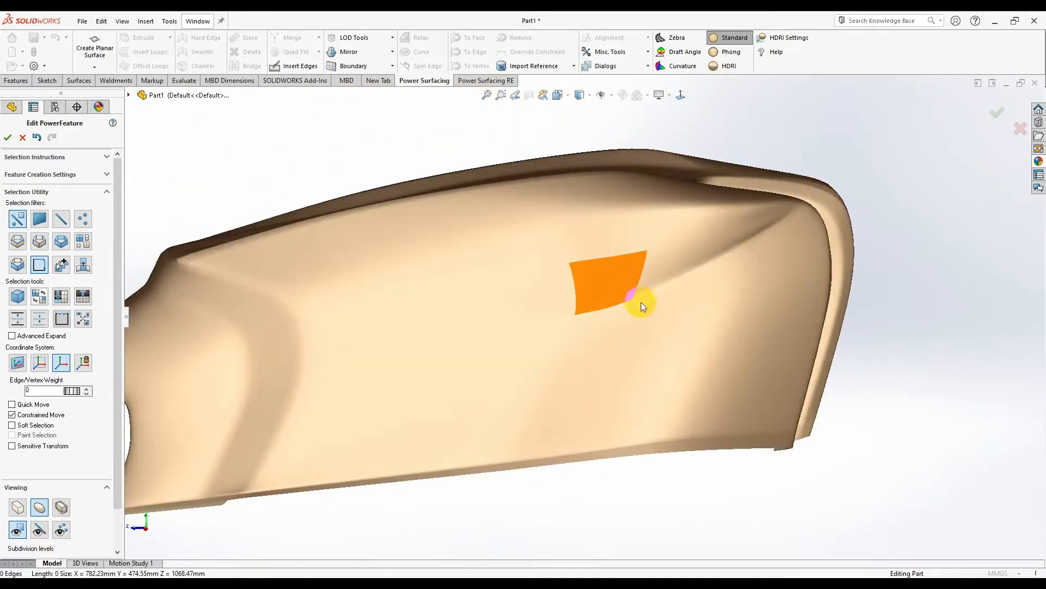
middle_drag(678, 133, 626, 218)
click(61, 529)
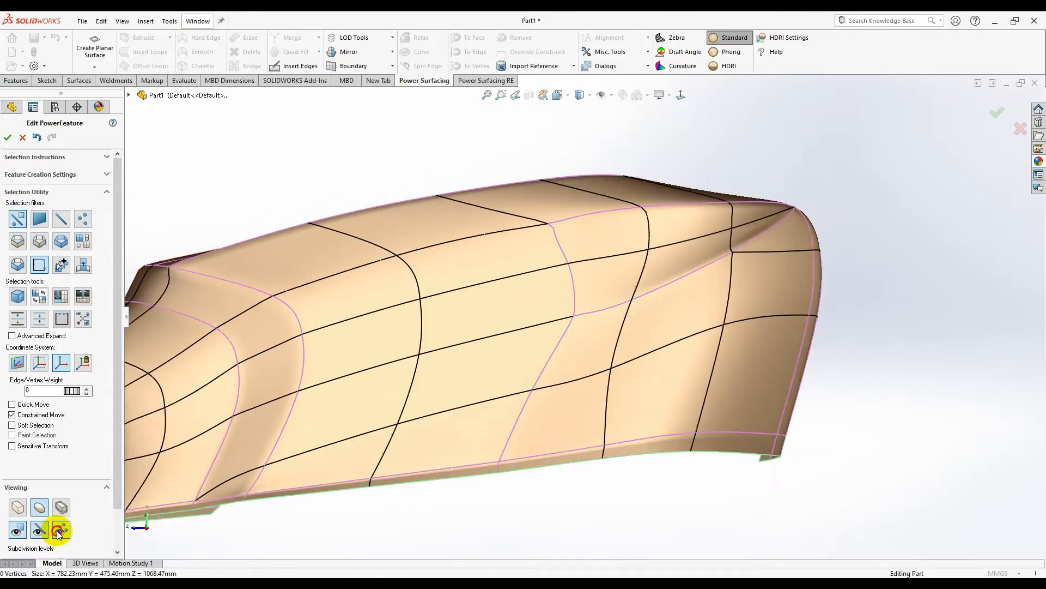
- Return to the faceted cage display and pick edges along the seat's side
click(573, 302)
click(564, 334)
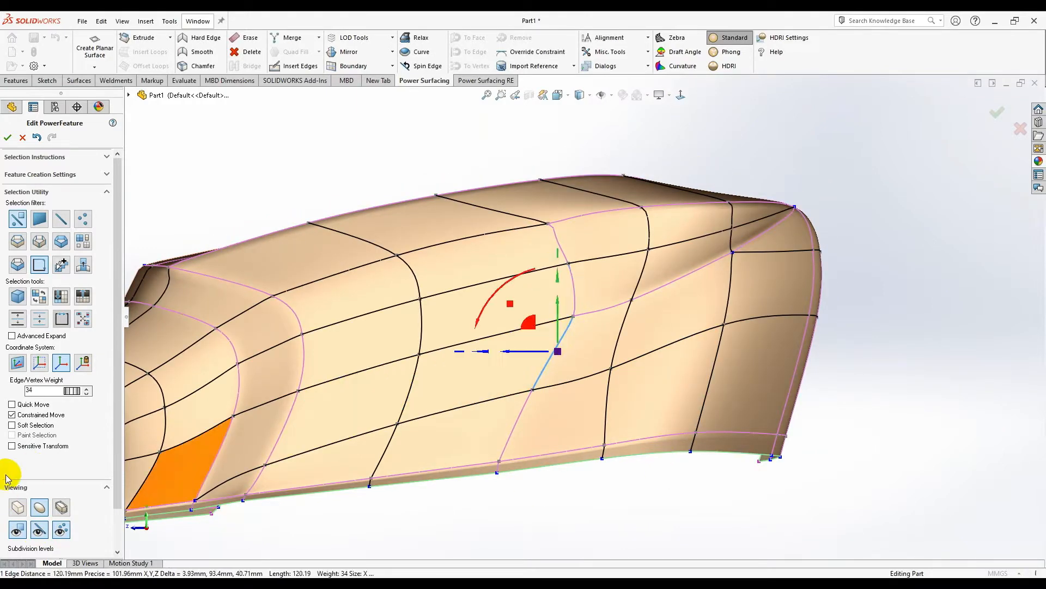
scroll(575, 318, down, 2)
click(26, 507)
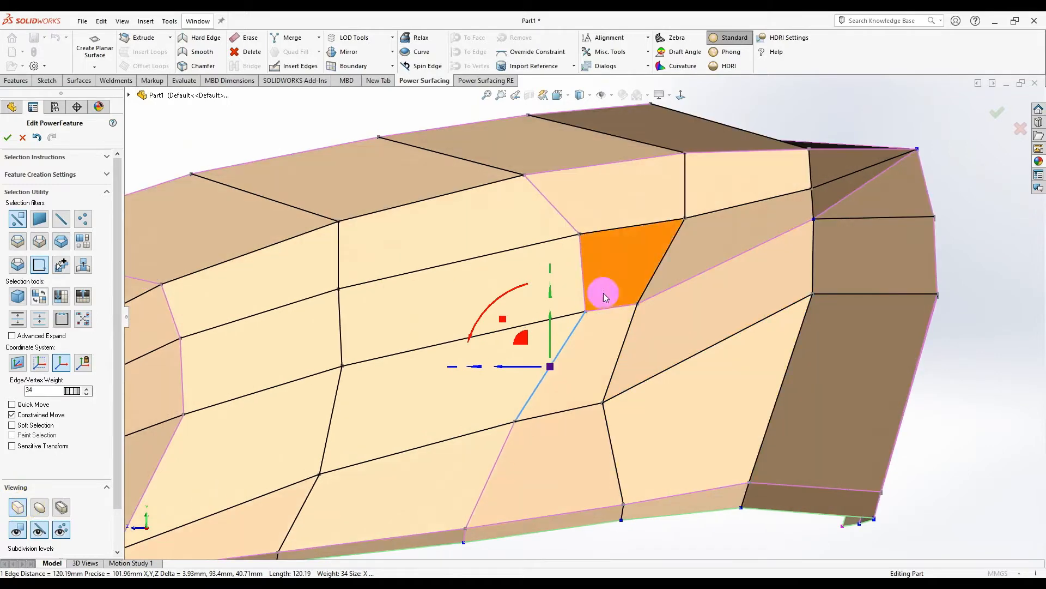
scroll(511, 358, up, 2)
scroll(511, 358, down, 3)
click(593, 525)
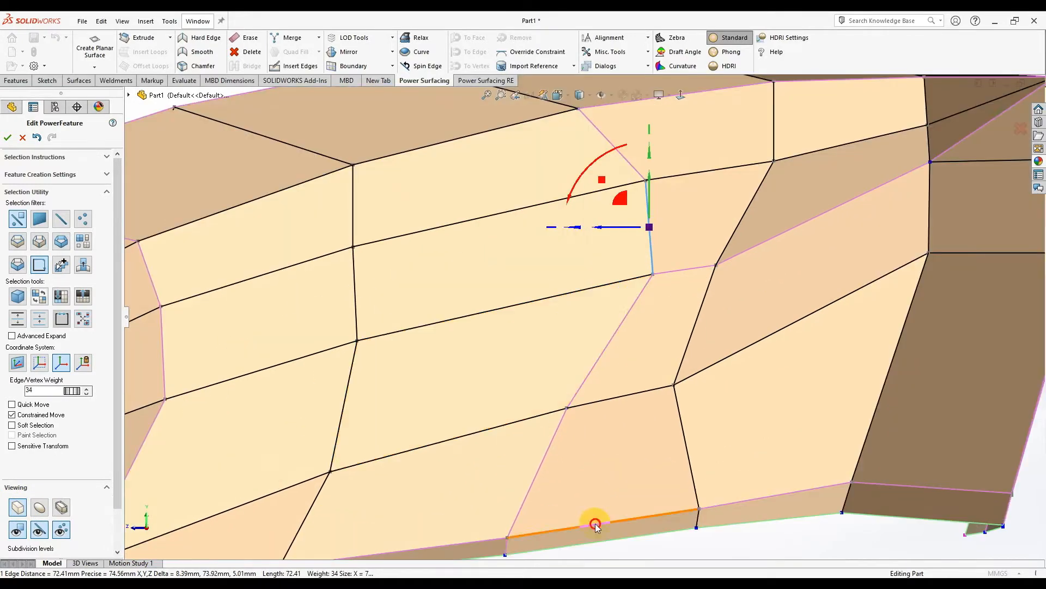
scroll(623, 472, up, 3)
click(624, 471)
scroll(610, 319, down, 2)
scroll(542, 337, up, 3)
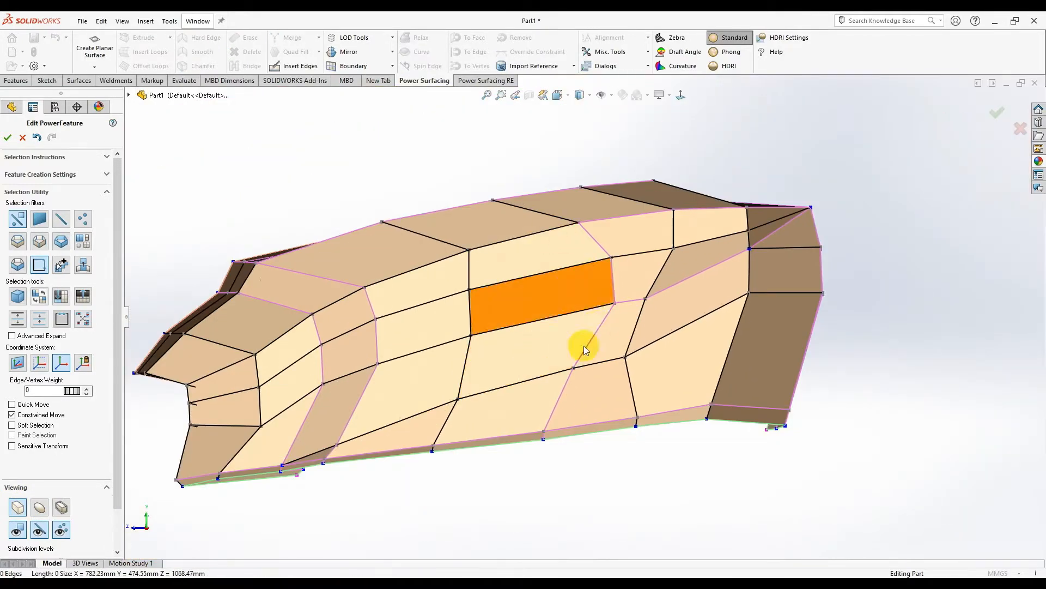
scroll(591, 297, up, 1)
scroll(594, 287, down, 3)
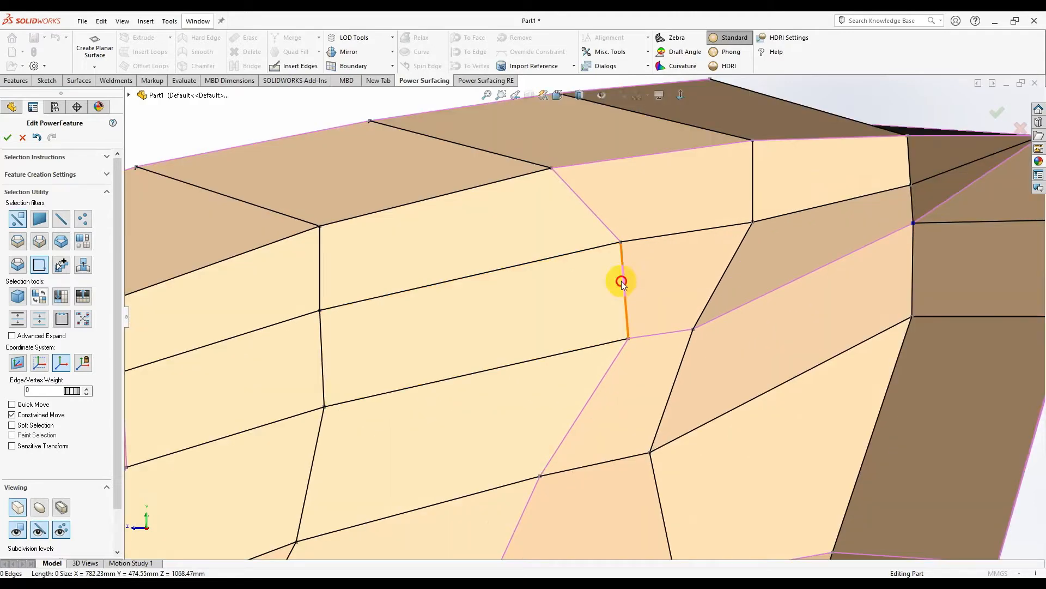
- Undo the stray diagonal and vertical edge selections with Escape and Ctrl+Z
ctrl+click(608, 372)
scroll(594, 379, up, 4)
key(Escape)
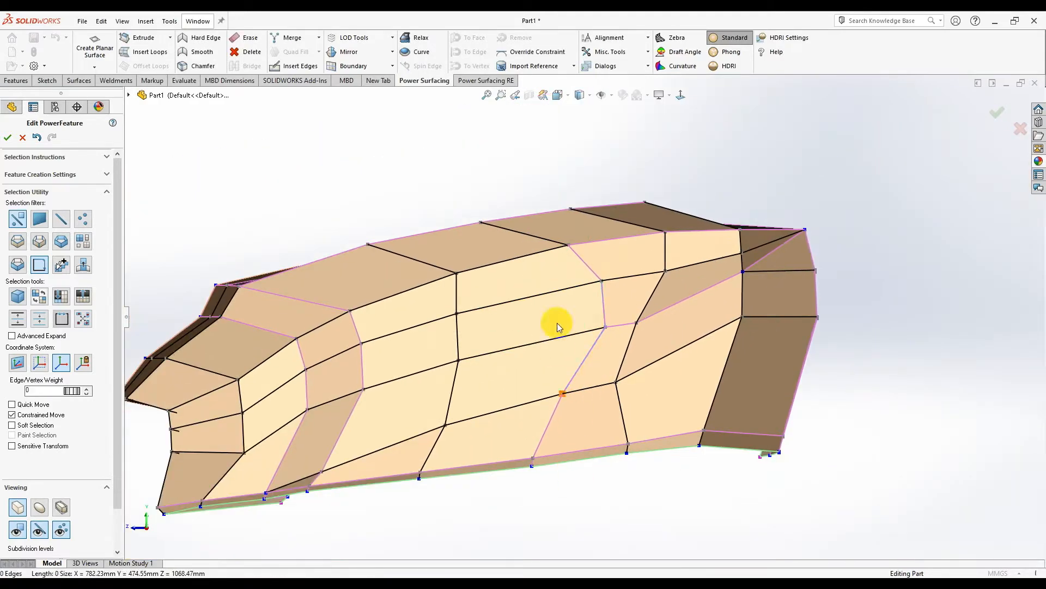
scroll(559, 324, down, 2)
key(ctrl+z)
key(ctrl+z)
key(ctrl+z)
key(ctrl+z)
key(ctrl+z)
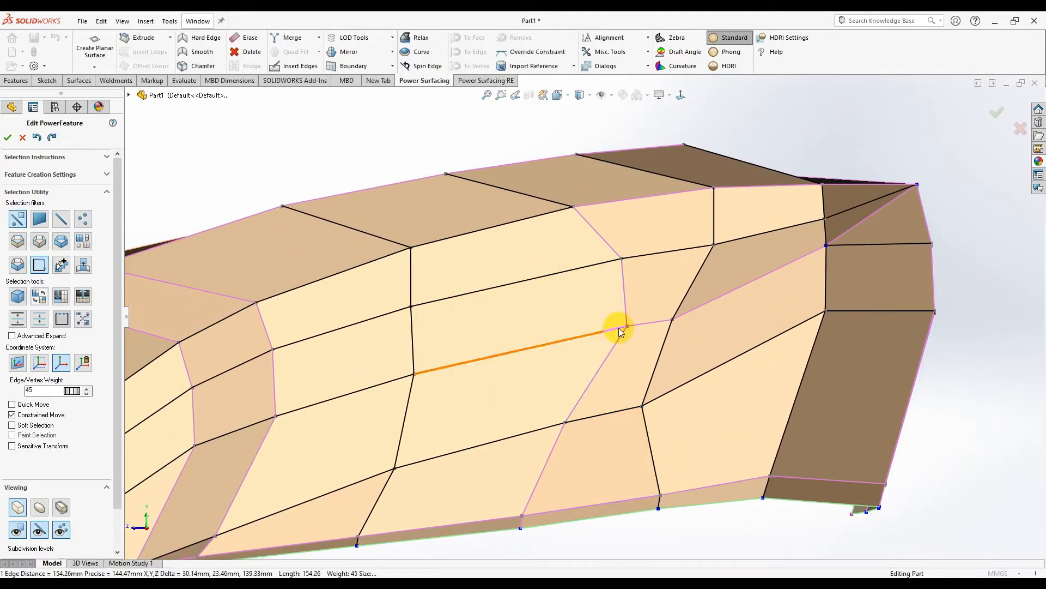
key(ctrl+z)
key(ctrl+z)
key(ctrl+z)
key(ctrl+z)
key(ctrl+z)
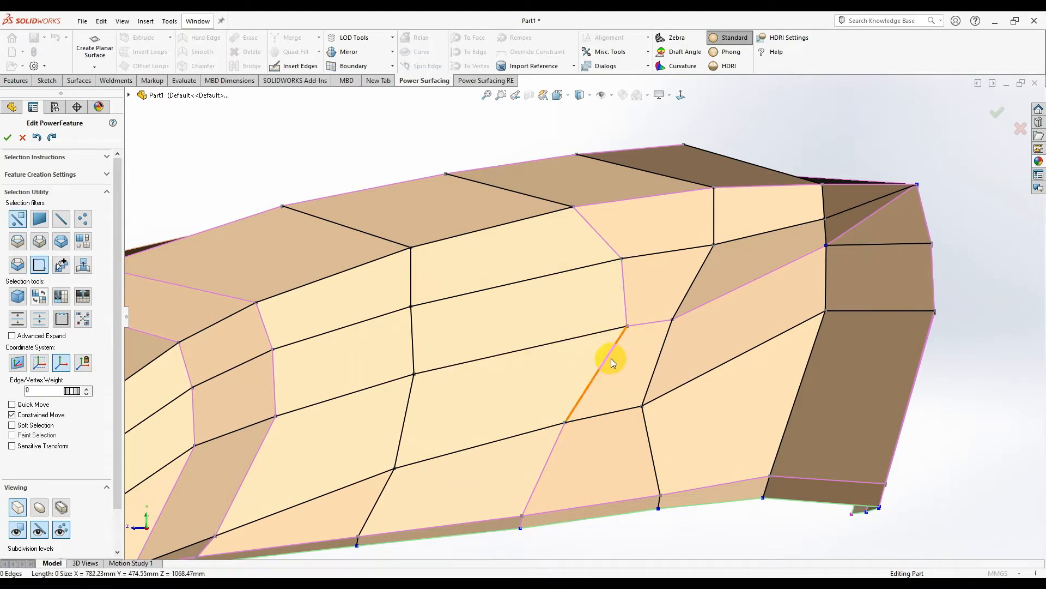
- Slide the side vertices left about 43 mm and 39 mm, and the next one down 6.8 mm
click(626, 314)
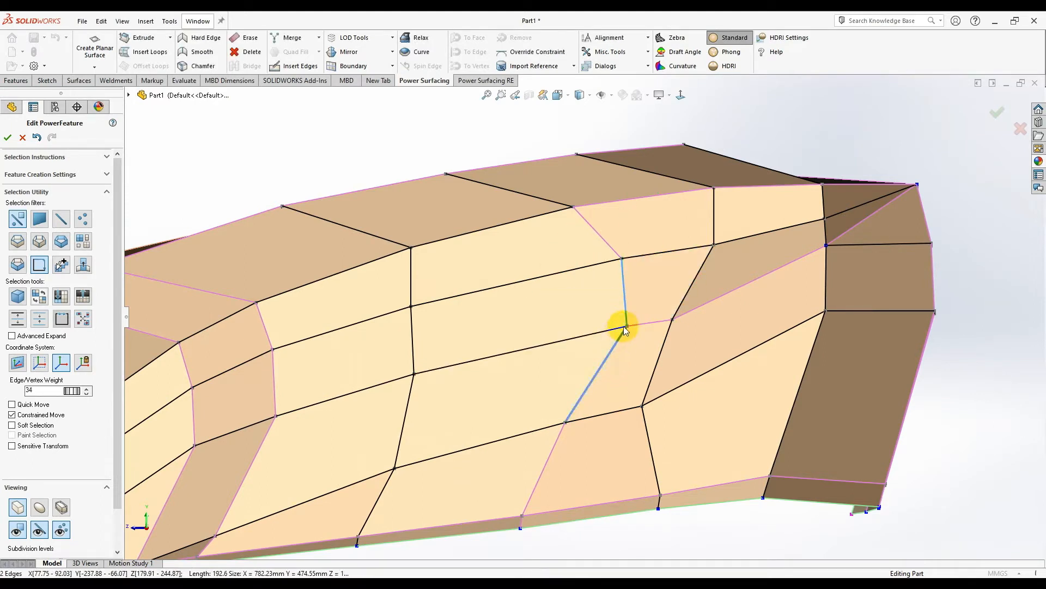
drag(605, 329, 553, 345)
drag(622, 258, 549, 277)
scroll(558, 275, up, 3)
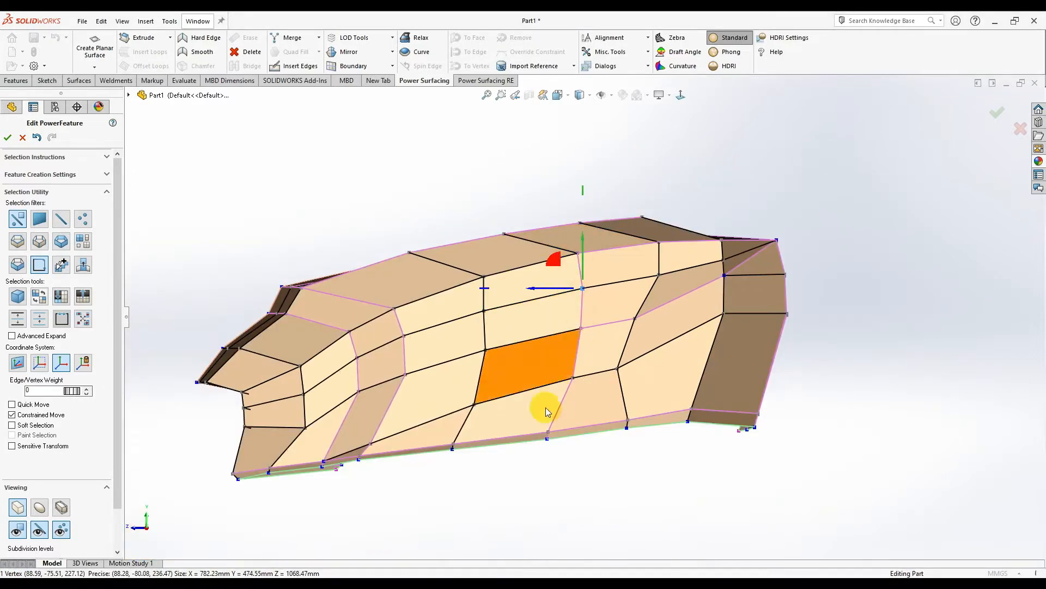
scroll(648, 314, down, 2)
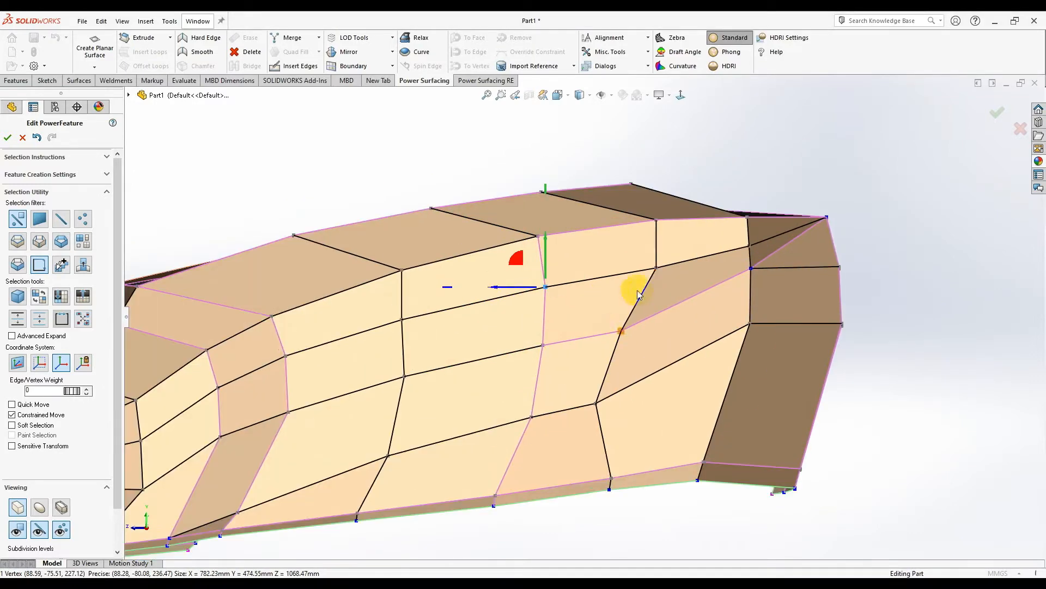
drag(637, 268, 614, 278)
click(621, 331)
drag(606, 332, 599, 336)
- Shift another side vertex slightly within the surface plane, then clear the selection
click(862, 364)
scroll(619, 349, up, 3)
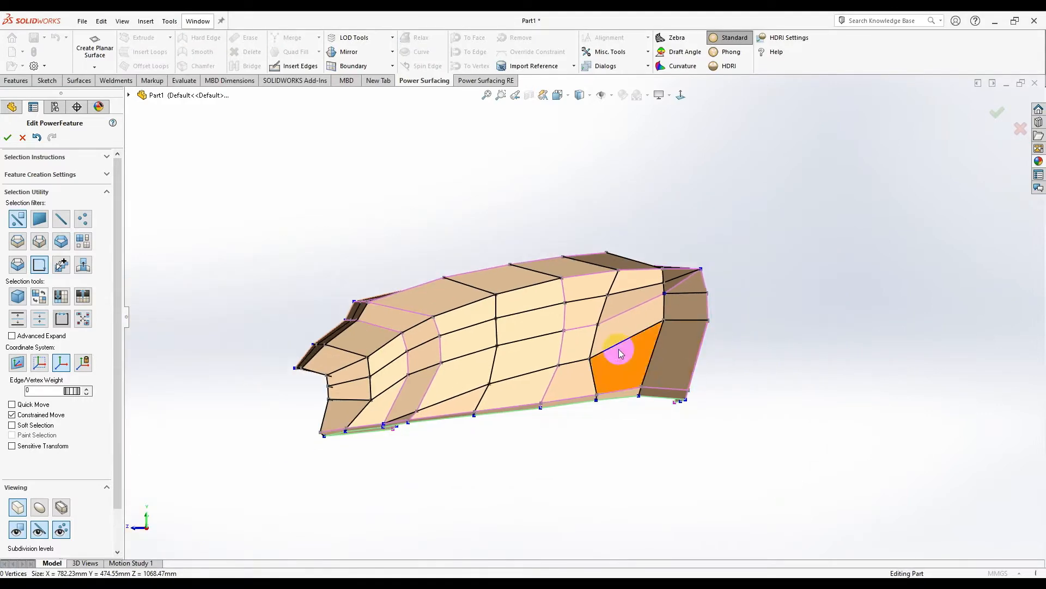
scroll(601, 348, down, 4)
click(565, 364)
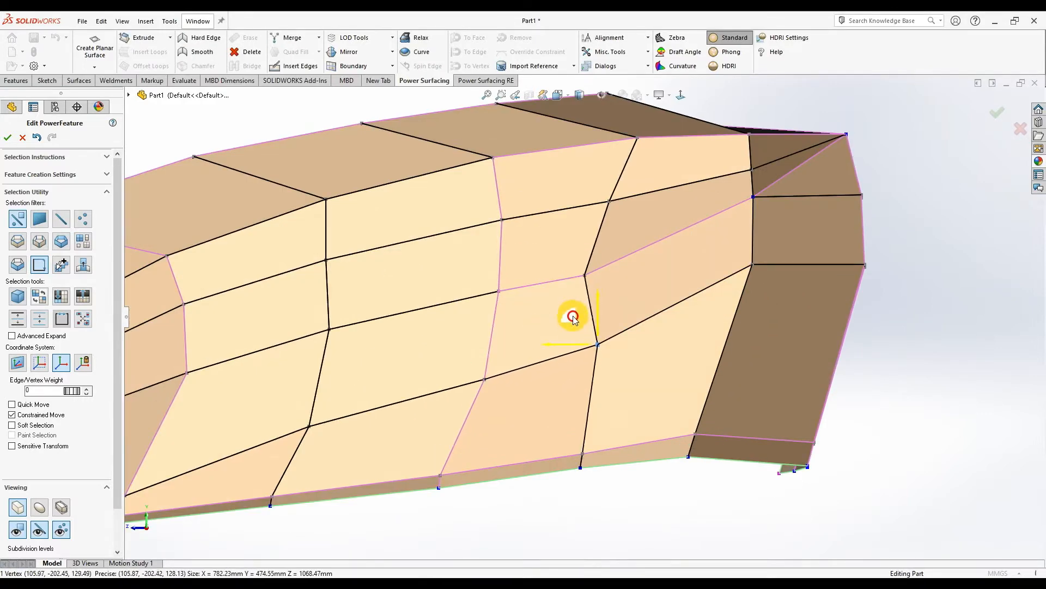
click(588, 276)
click(579, 277)
click(584, 275)
drag(566, 249, 574, 250)
click(609, 201)
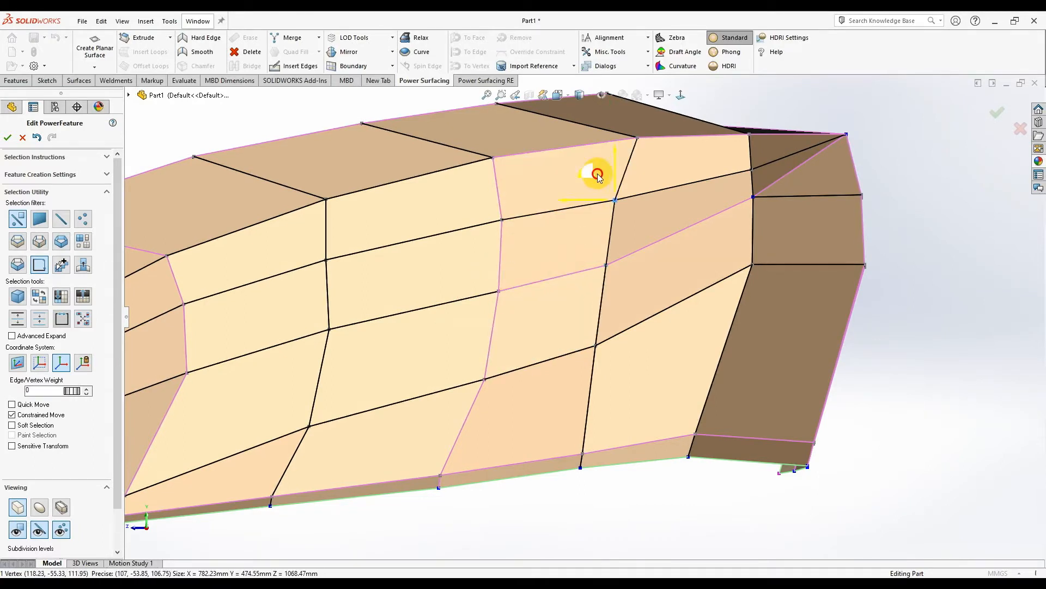
scroll(598, 175, up, 4)
click(777, 341)
scroll(778, 341, up, 2)
middle_drag(590, 306, 564, 481)
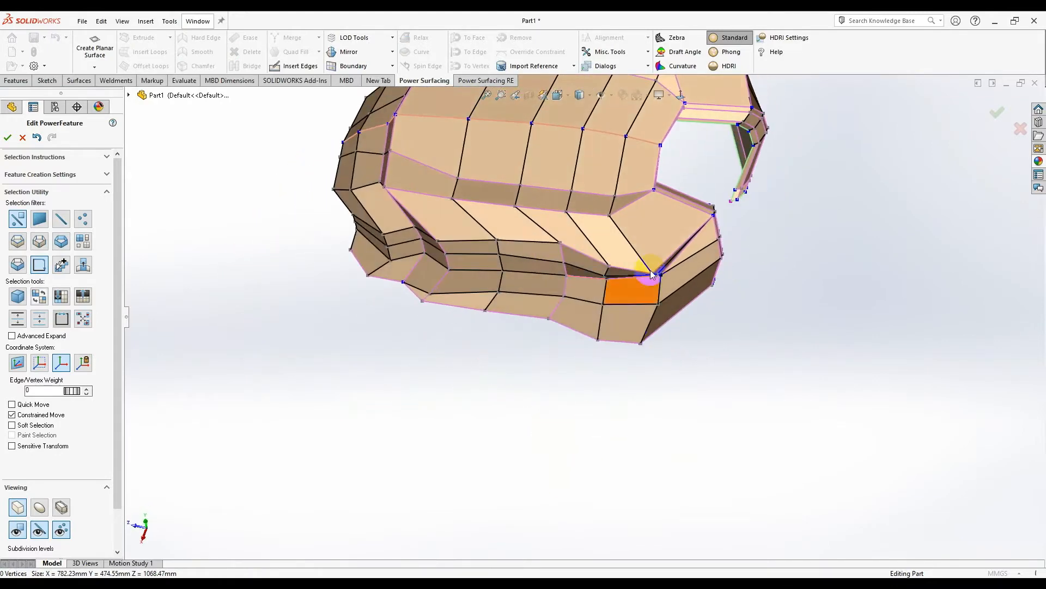
- Inspect the opening-corner vertex and nudge a side vertex slightly inward along X
scroll(648, 286, down, 3)
click(645, 285)
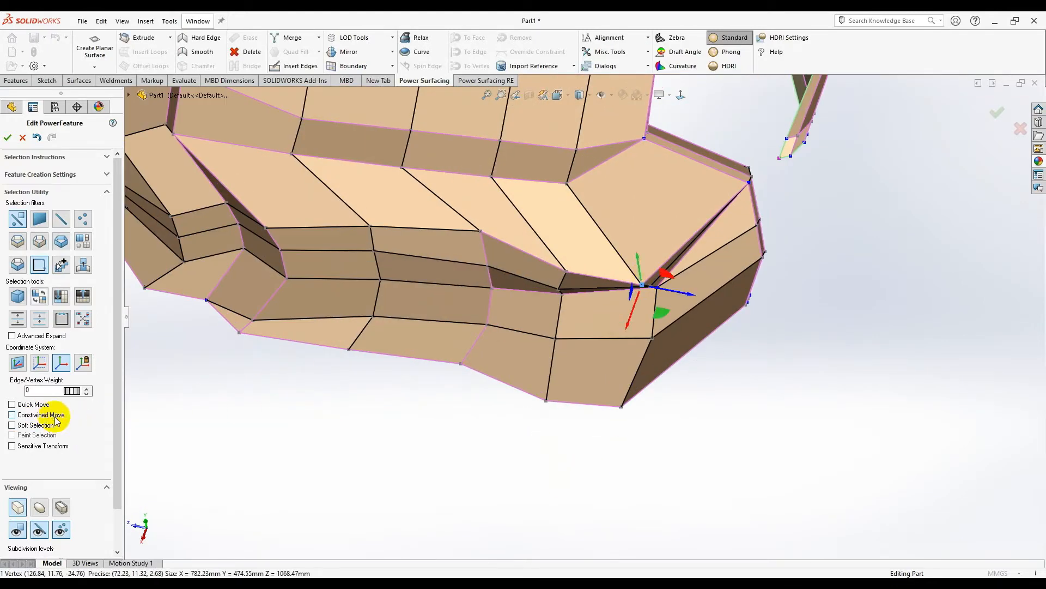
scroll(654, 305, down, 1)
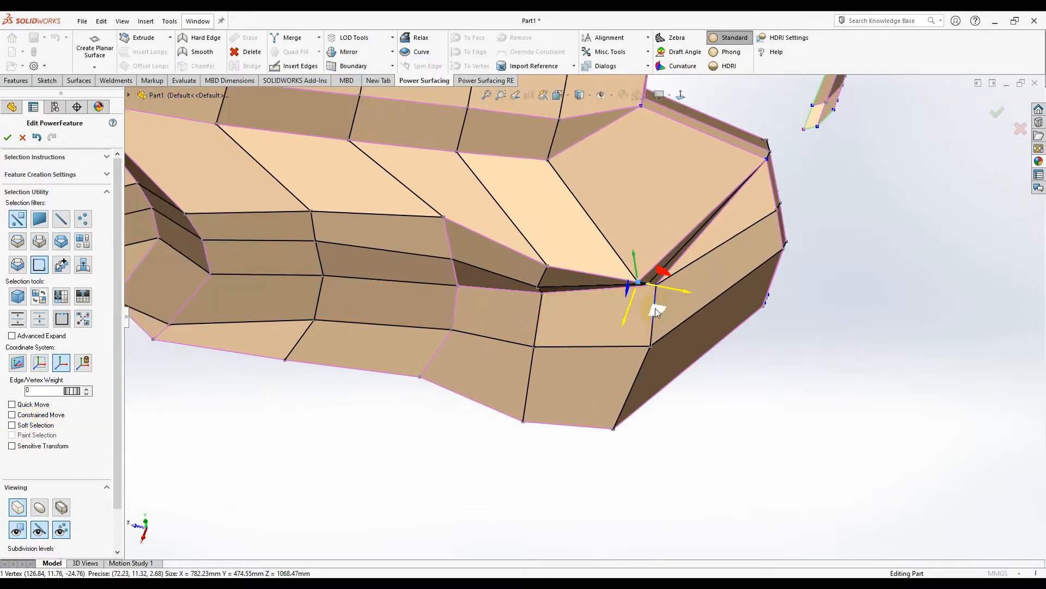
middle_drag(658, 292, 691, 339)
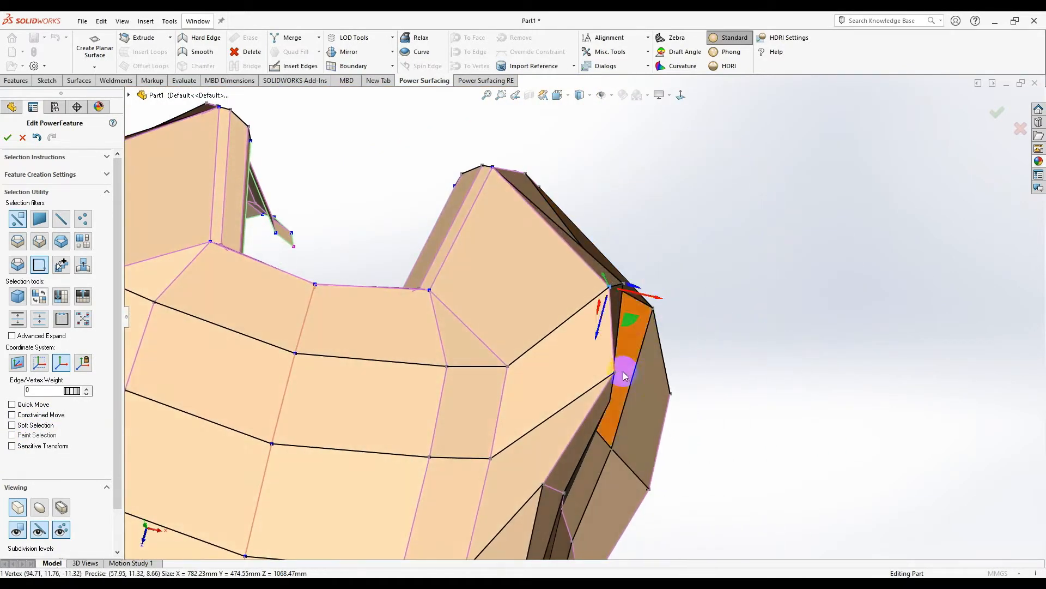
scroll(626, 376, down, 2)
click(593, 391)
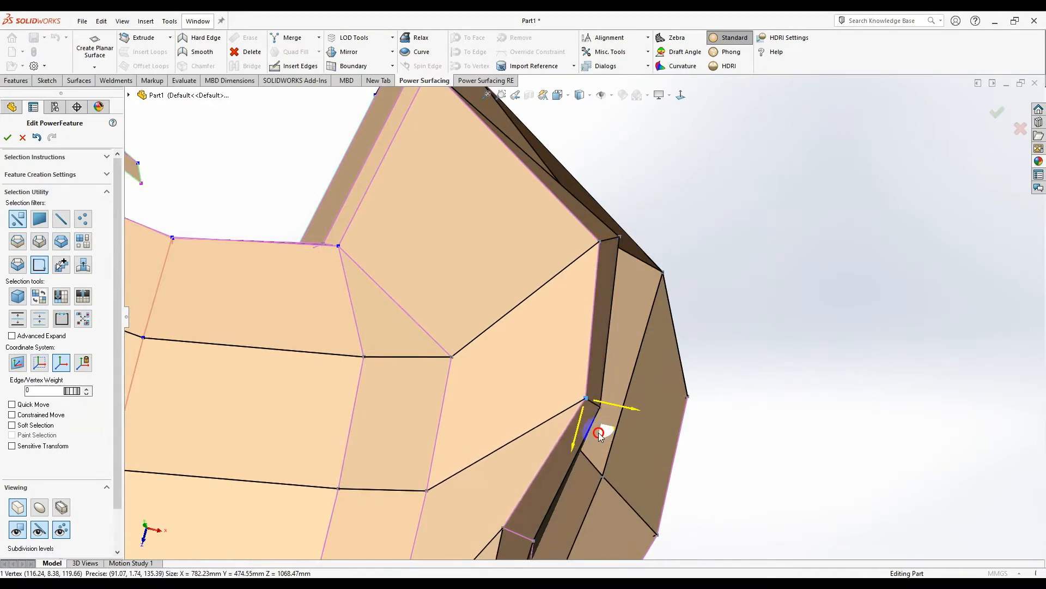
drag(599, 433, 598, 433)
scroll(709, 389, up, 3)
middle_drag(721, 366, 718, 329)
drag(614, 369, 610, 371)
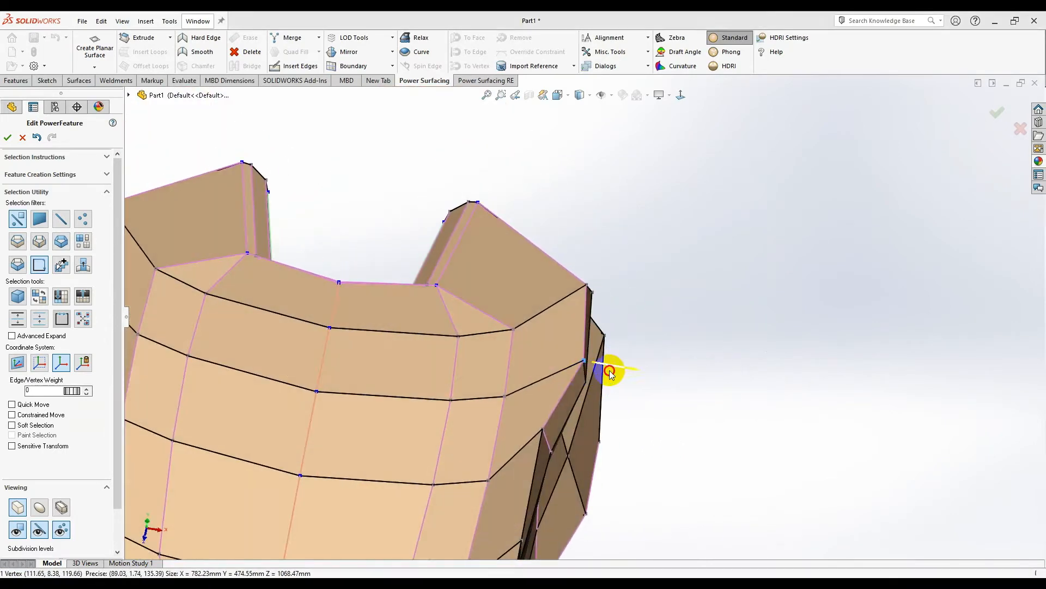
scroll(635, 262, up, 4)
- From a front Normal To view, pull the lower side vertices inward about 24.21 mm along X
click(689, 102)
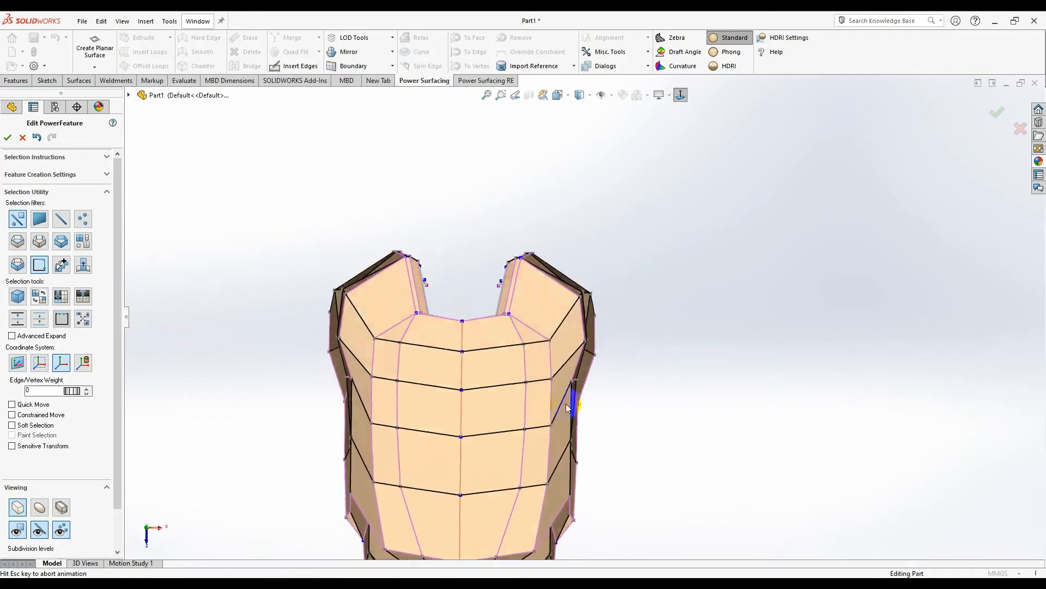
scroll(581, 329, down, 3)
click(579, 329)
scroll(586, 343, down, 2)
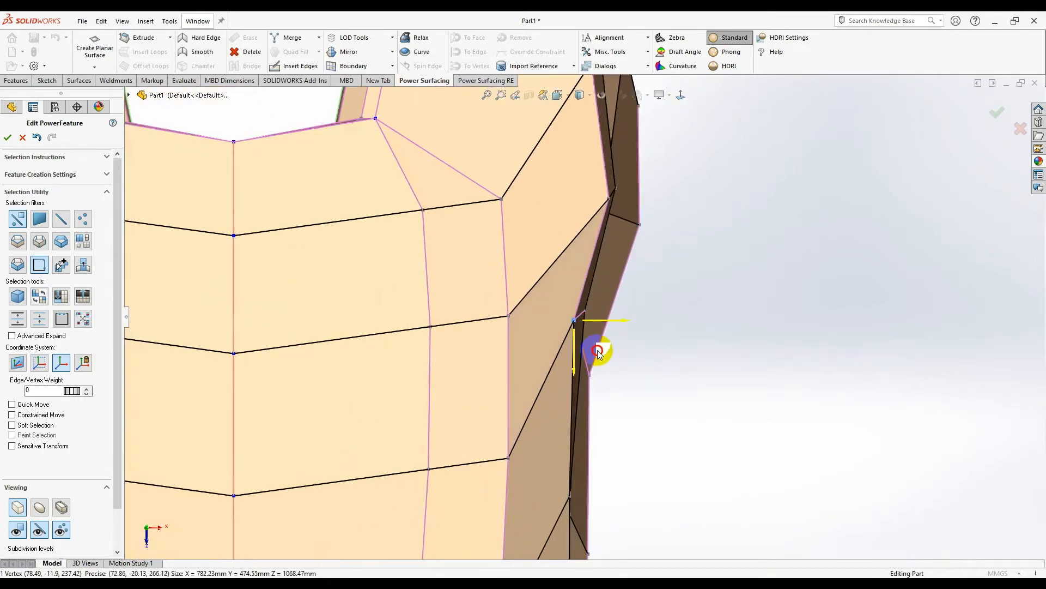
click(750, 366)
scroll(698, 392, up, 6)
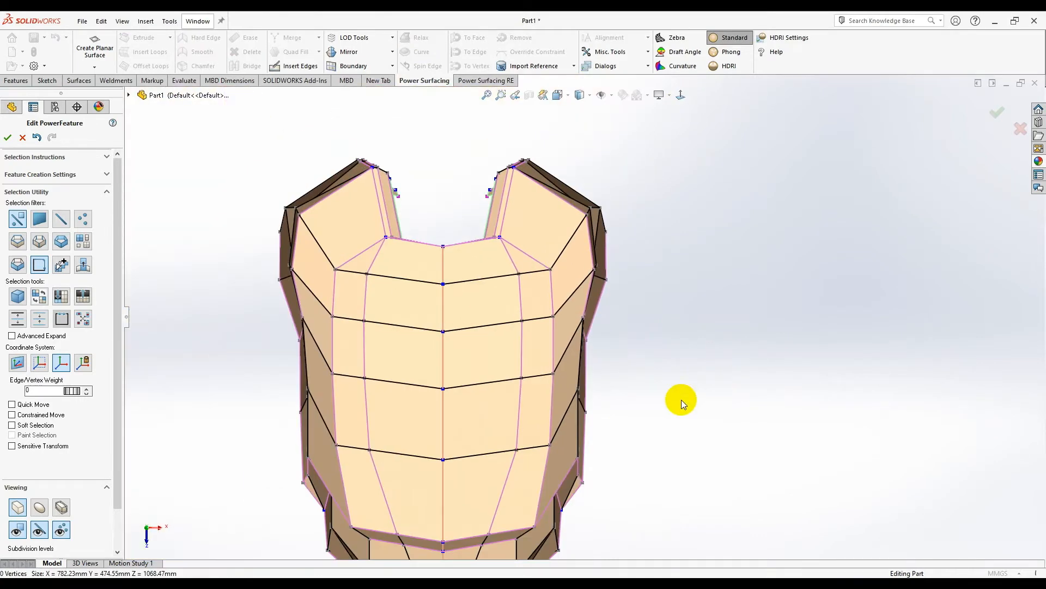
scroll(562, 332, down, 3)
scroll(557, 336, up, 4)
scroll(564, 355, down, 3)
scroll(609, 376, down, 3)
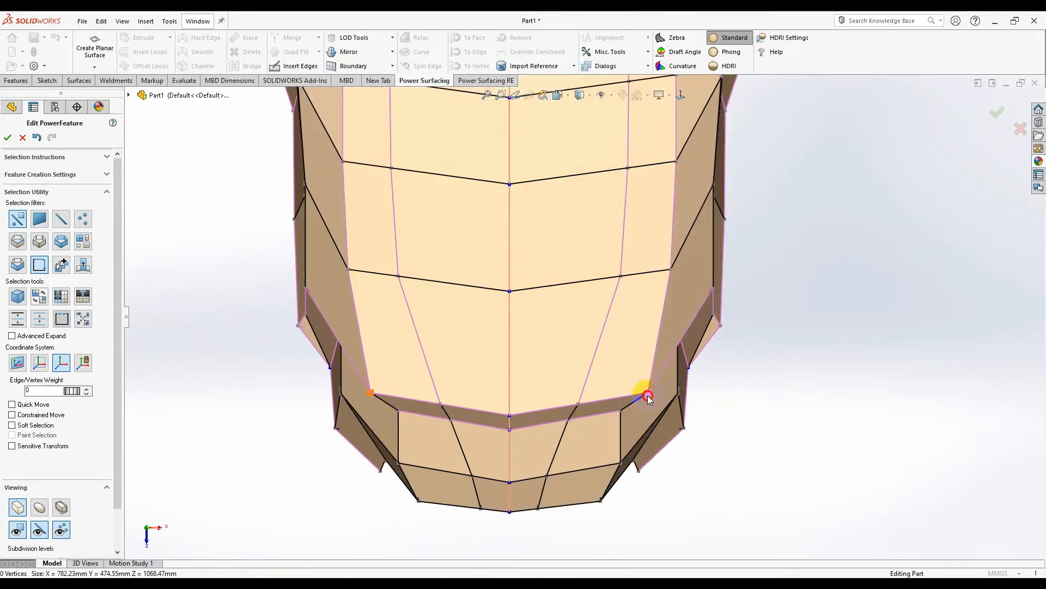
drag(671, 399, 642, 402)
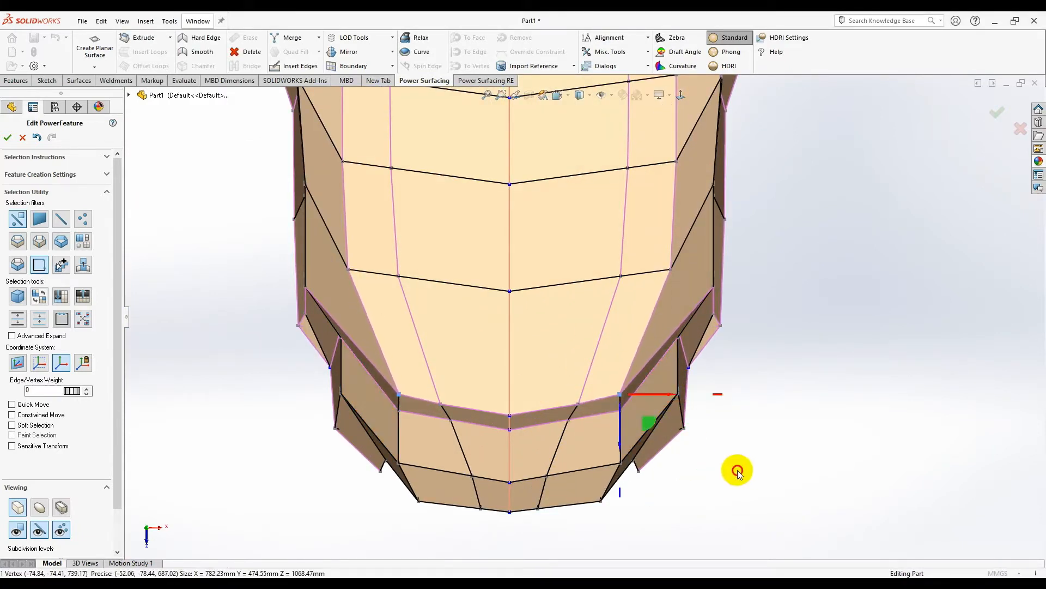
scroll(573, 416, up, 5)
scroll(574, 384, down, 5)
- Select the whole bottom edge loop and add the front lip edges to the selection
double_click(589, 345)
middle_drag(604, 353, 640, 357)
click(685, 361)
ctrl+click(649, 339)
scroll(649, 339, up, 4)
scroll(665, 375, down, 4)
ctrl+click(703, 468)
middle_drag(703, 468, 640, 331)
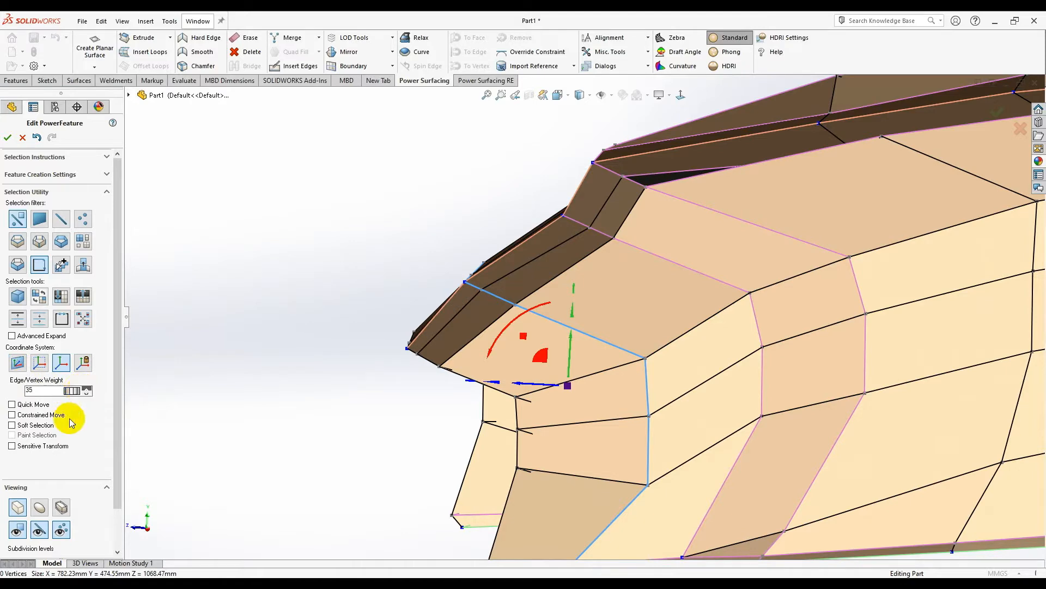
- Preview the shell in smooth mode and inspect the nose and underside
click(40, 509)
middle_drag(518, 433, 577, 360)
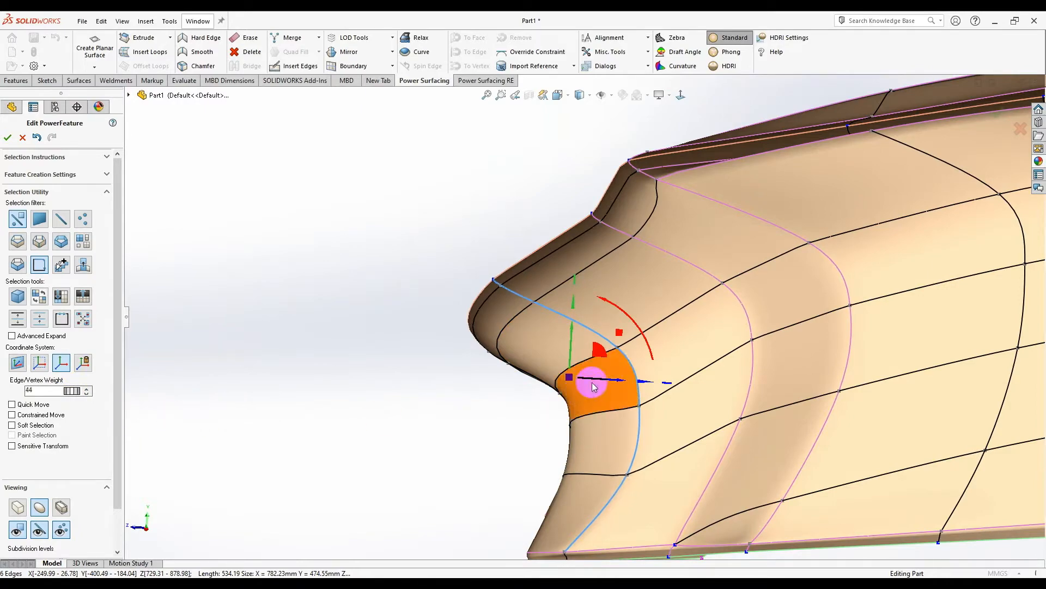
click(590, 431)
mouse_move(593, 427)
middle_down()
mouse_move(645, 427)
mouse_move(580, 437)
middle_up()
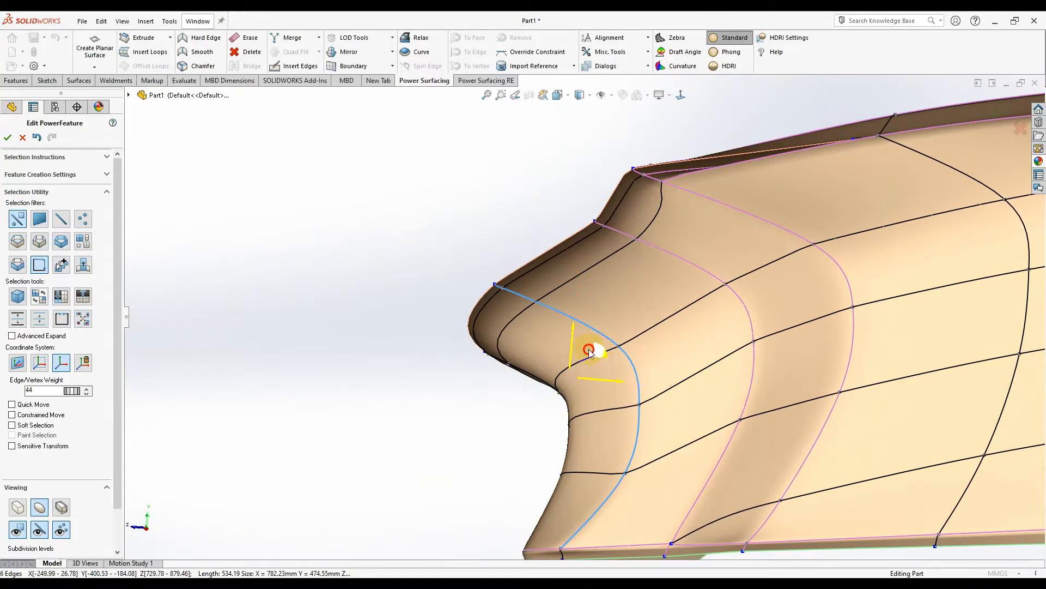
middle_drag(420, 345, 537, 371)
- Drag the nose edge loop left and up, then in box mode move a nose vertex left
click(662, 368)
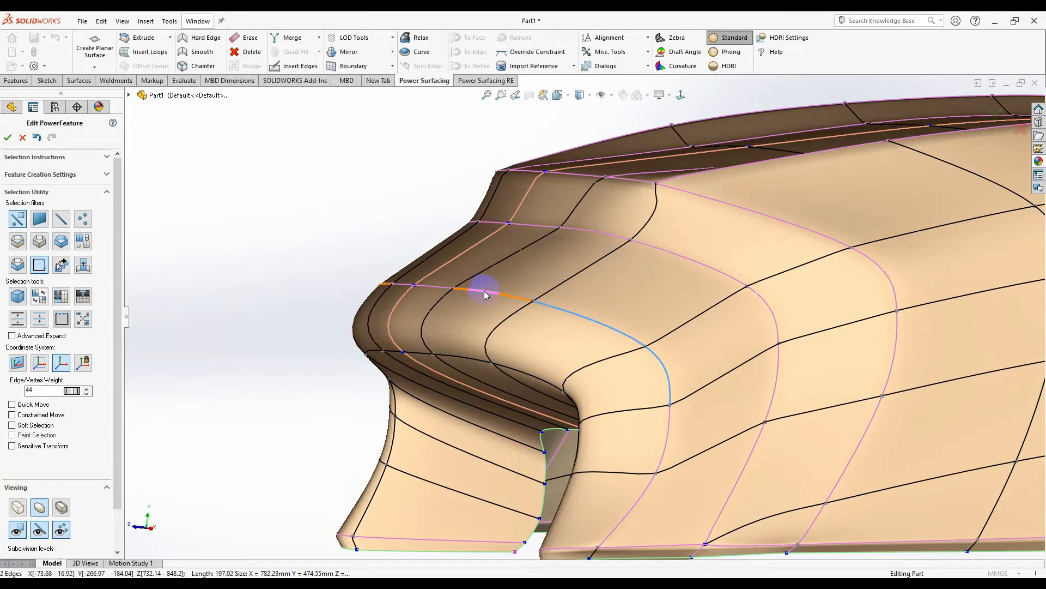
middle_drag(479, 323, 463, 309)
drag(576, 296, 538, 286)
click(512, 436)
click(18, 510)
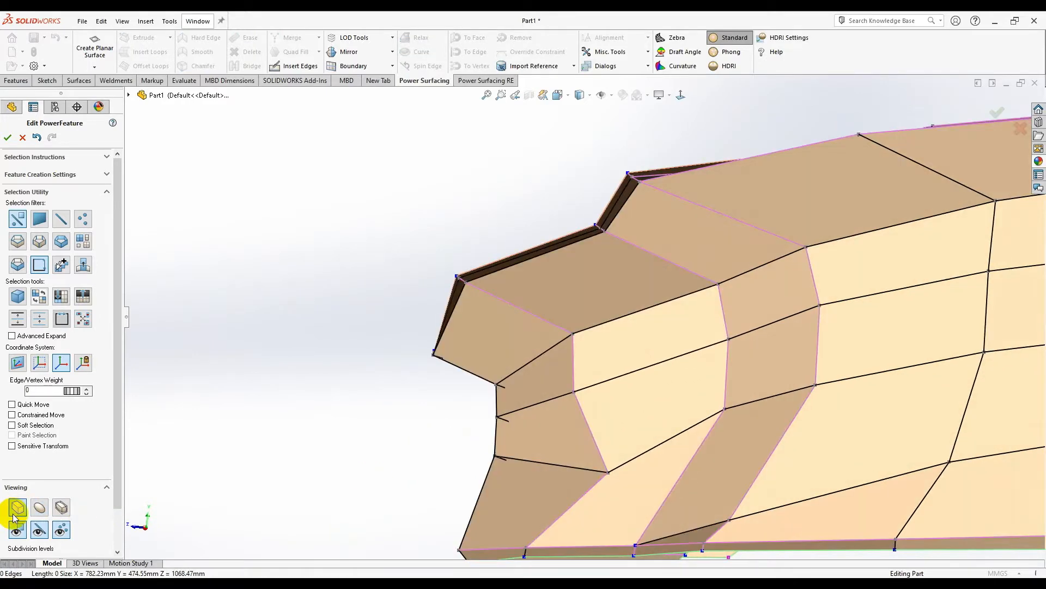
click(607, 473)
drag(633, 450, 601, 451)
- Orbit around the cage to check the front, sides and inside of the reshaped shell
middle_drag(609, 454, 776, 469)
scroll(654, 401, up, 5)
middle_drag(662, 398, 534, 360)
scroll(669, 249, down, 5)
middle_drag(669, 250, 653, 329)
scroll(627, 290, up, 4)
scroll(627, 289, down, 3)
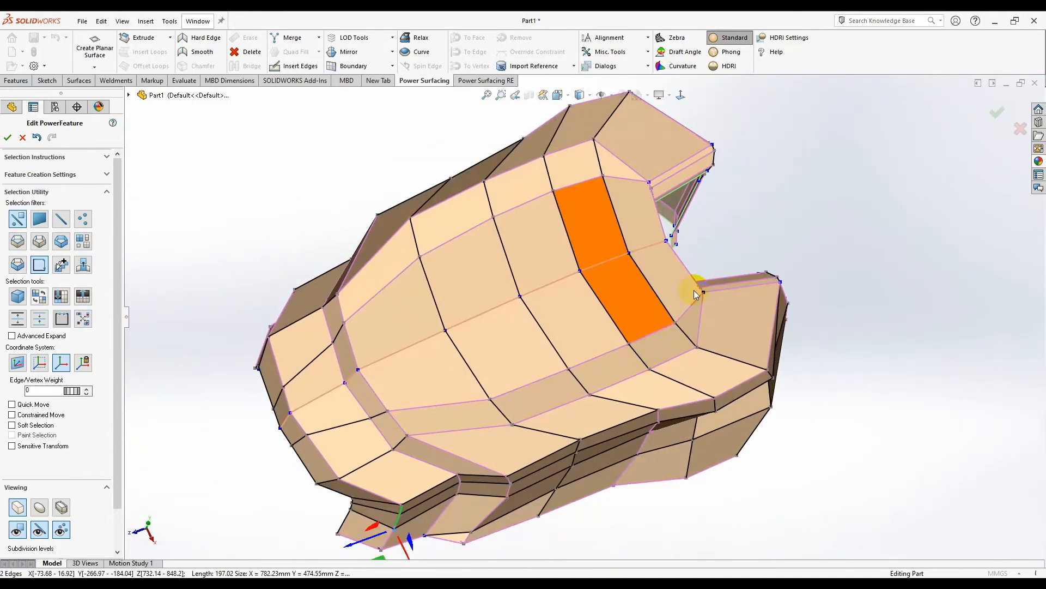
click(681, 95)
scroll(666, 441, up, 3)
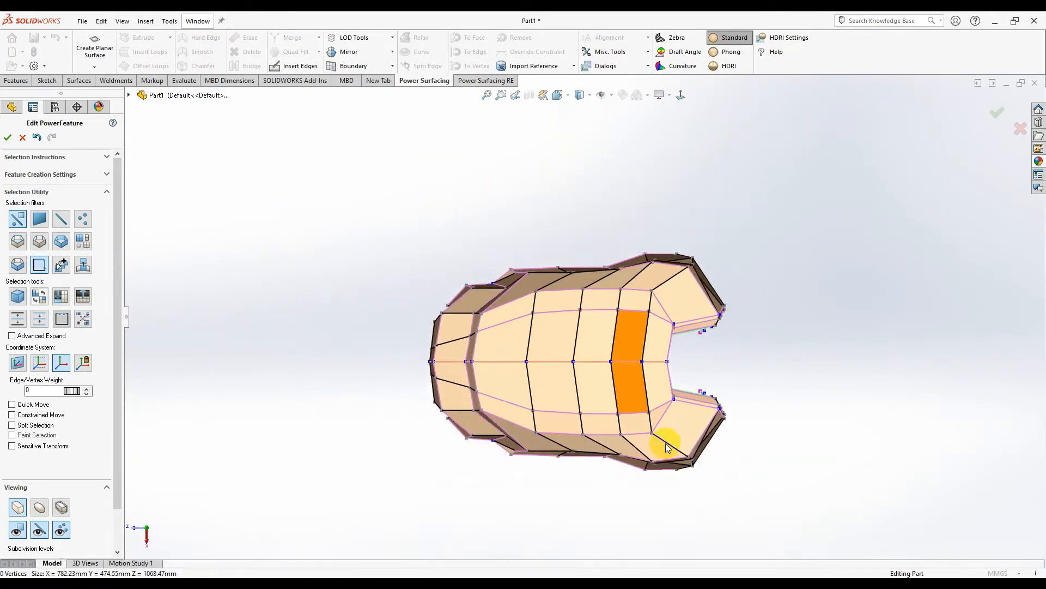
scroll(619, 385, down, 6)
scroll(542, 349, up, 4)
middle_drag(541, 349, 691, 388)
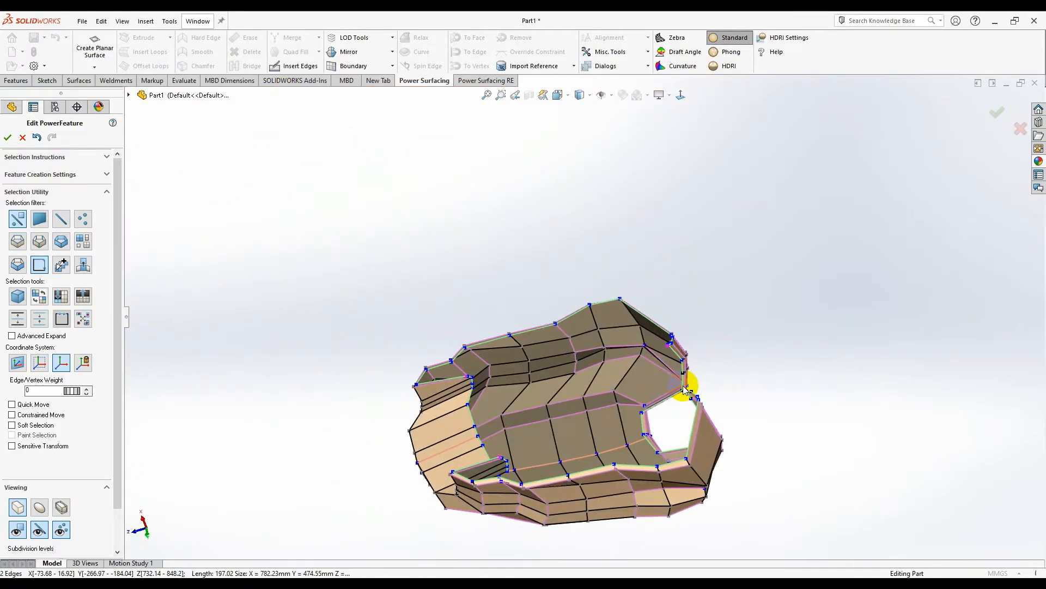
scroll(671, 382, down, 5)
middle_drag(626, 360, 477, 399)
- Switch to the edge-loop selection filter and pick the outer boundary loop in a front view
scroll(490, 355, down, 3)
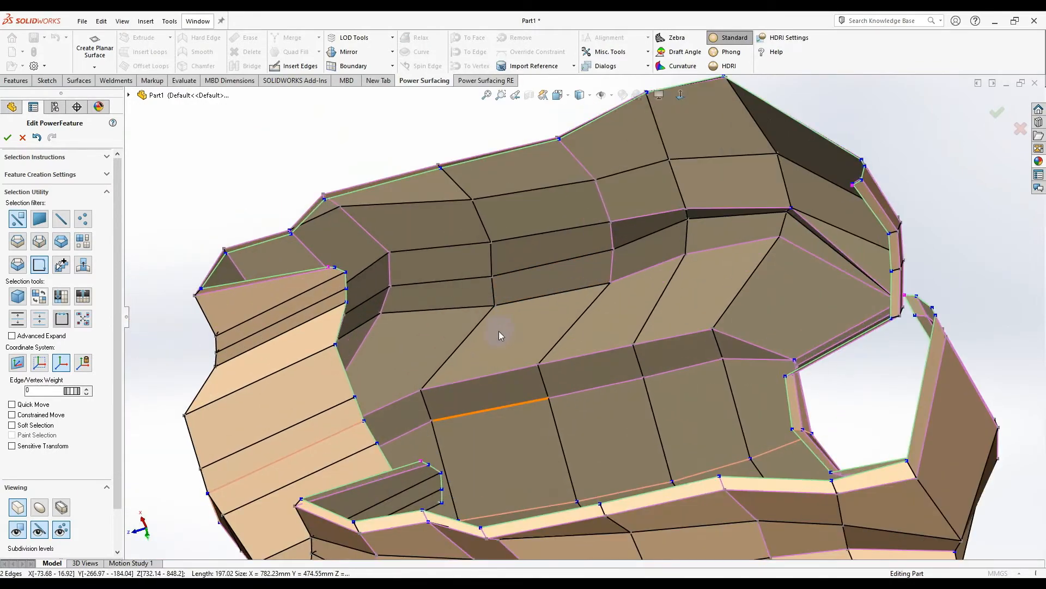
key(s)
click(595, 312)
scroll(371, 325, up, 3)
middle_drag(382, 319, 675, 97)
click(687, 95)
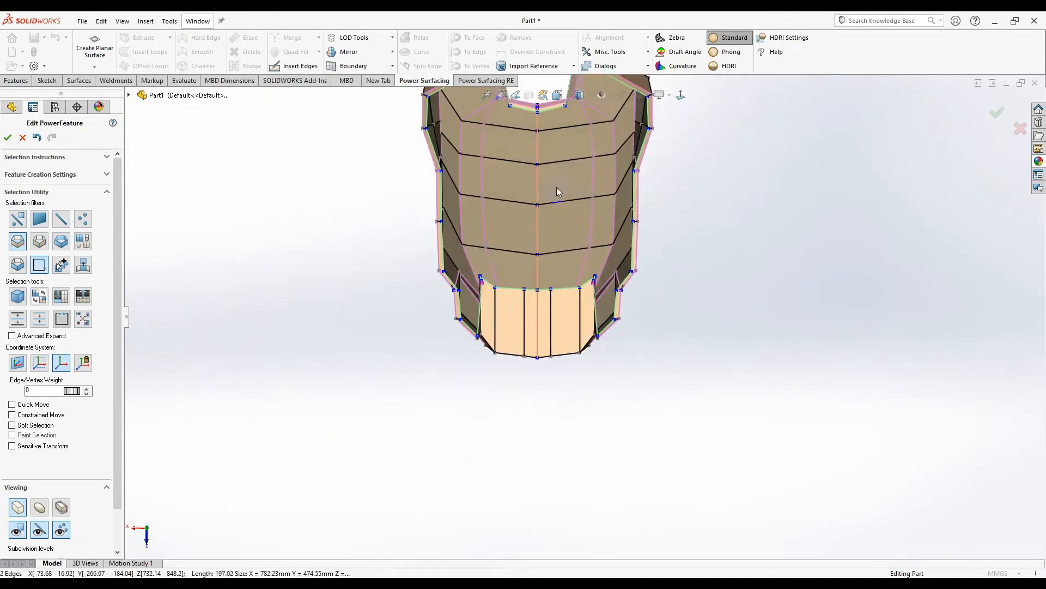
scroll(620, 278, down, 2)
scroll(639, 355, up, 2)
scroll(640, 382, down, 1)
click(689, 345)
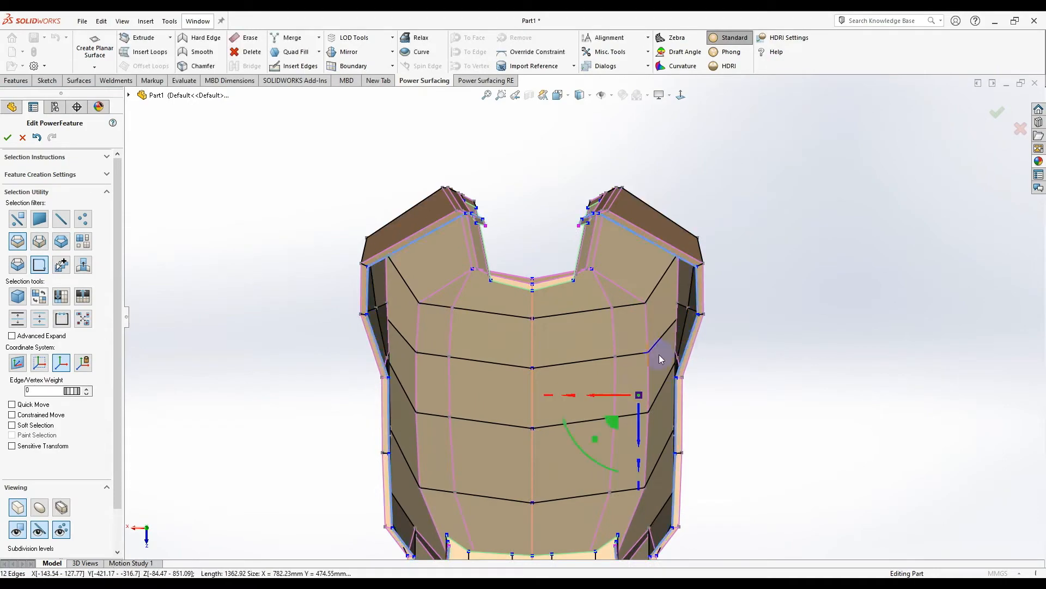
- Reselect the full 12-edge outer boundary loop and add the bottom opening loop to it
middle_drag(599, 390, 663, 296)
middle_drag(657, 291, 724, 415)
click(681, 94)
double_click(594, 184)
click(601, 194)
right_click(602, 194)
click(625, 211)
double_click(620, 202)
scroll(553, 329, up, 3)
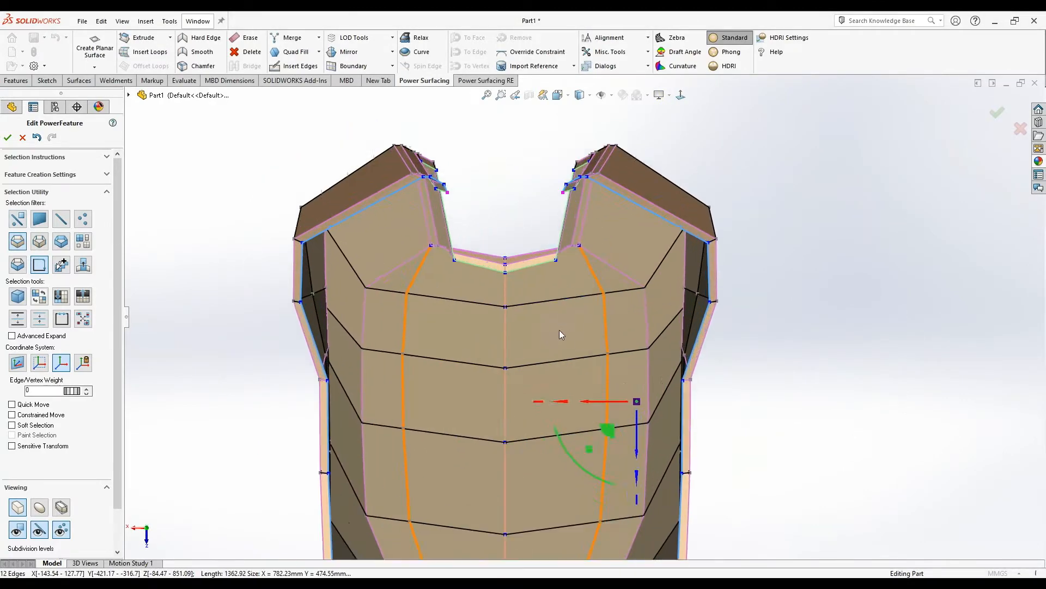
scroll(583, 493, down, 3)
ctrl+double_click(592, 478)
scroll(594, 464, down, 4)
click(584, 370)
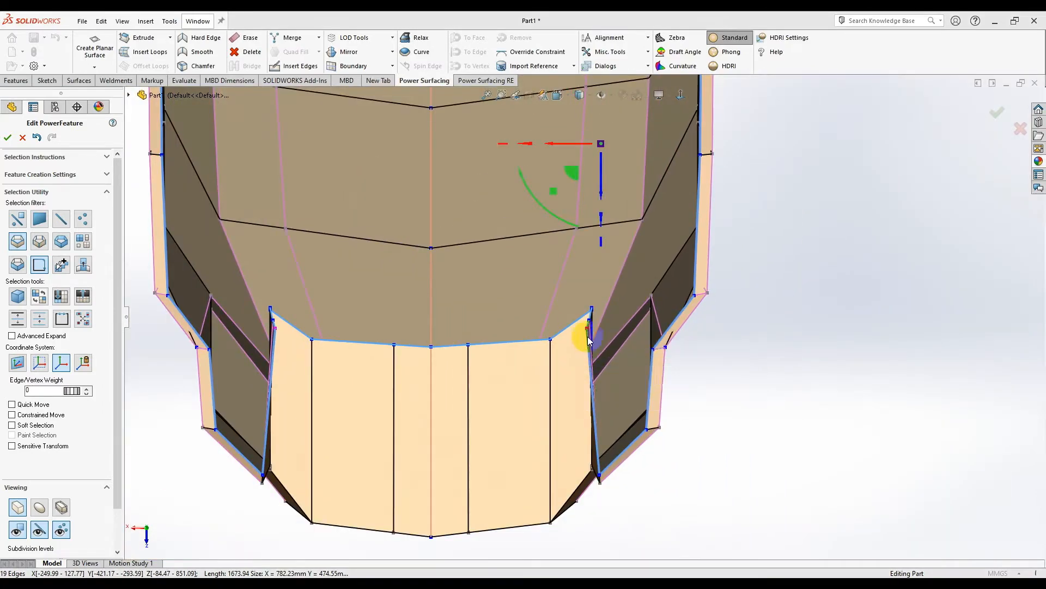
- Nudge the two corner vertices beside the lower opening slightly to the right
scroll(587, 322, down, 3)
drag(581, 324, 601, 312)
click(589, 307)
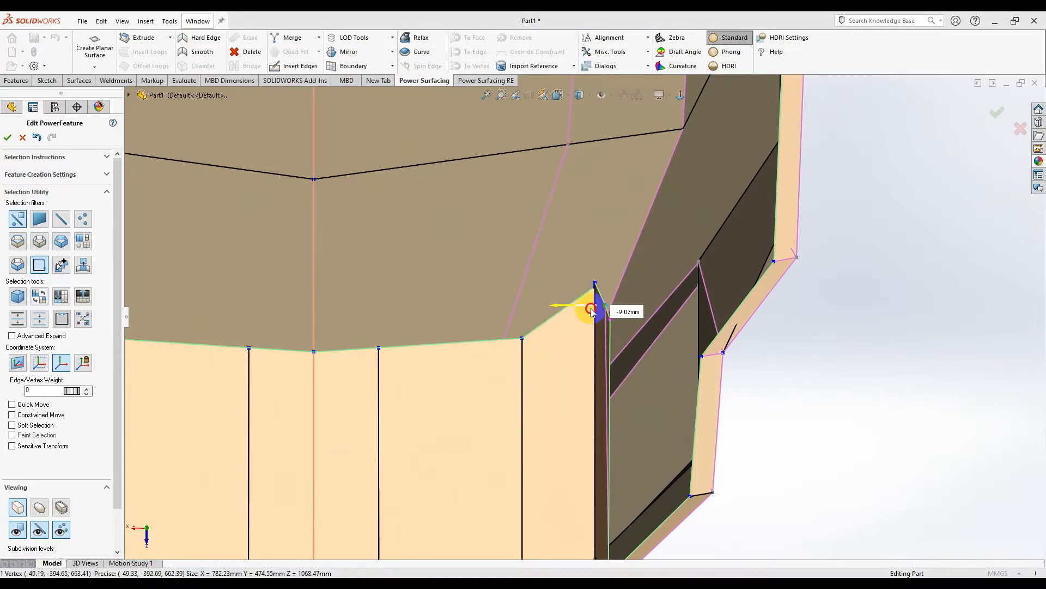
scroll(591, 312, up, 5)
scroll(591, 398, down, 8)
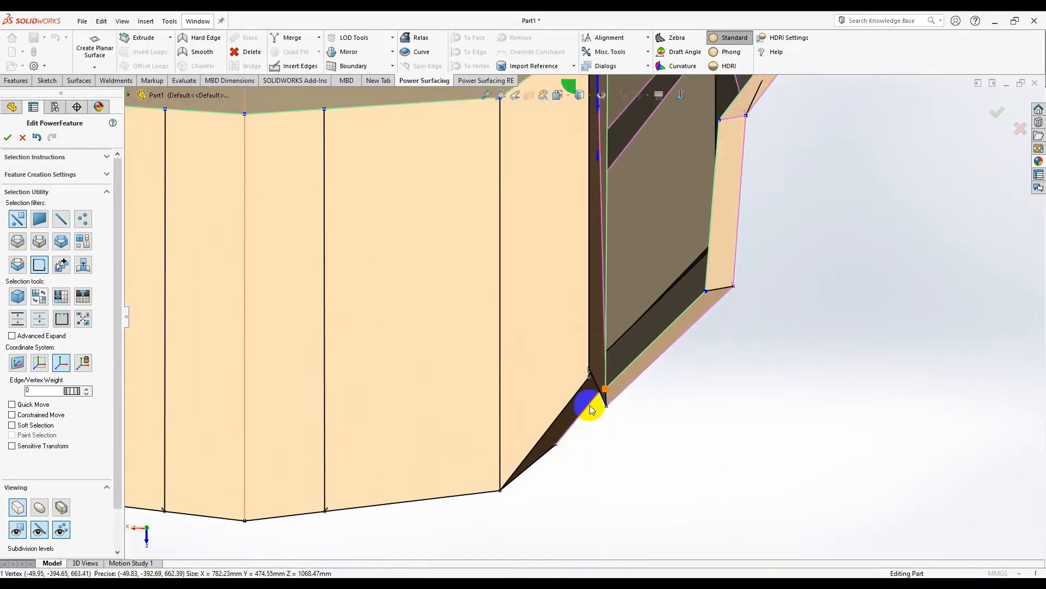
click(621, 357)
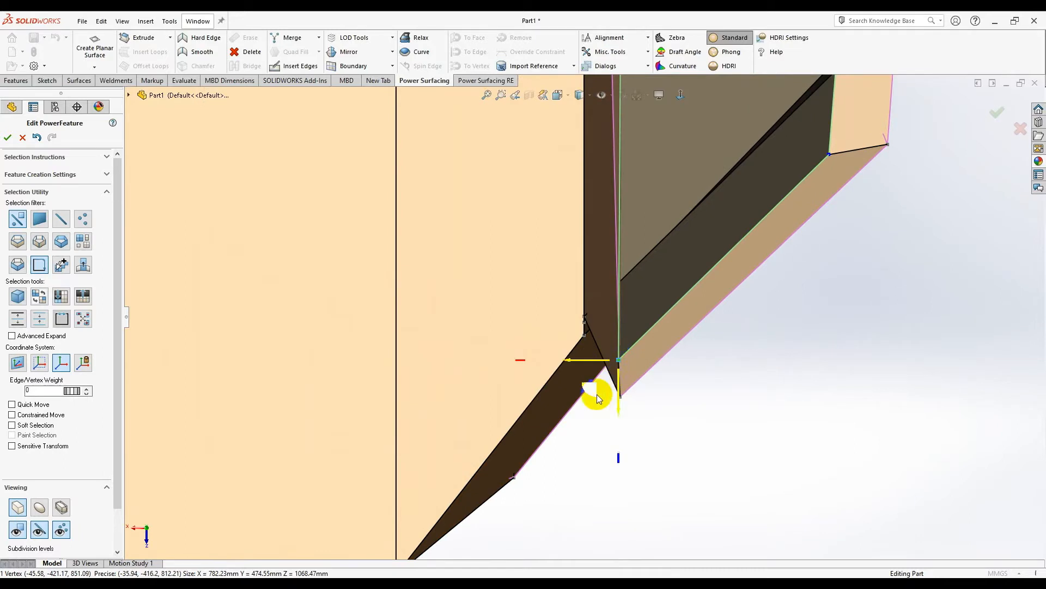
drag(607, 393, 616, 393)
scroll(718, 348, up, 8)
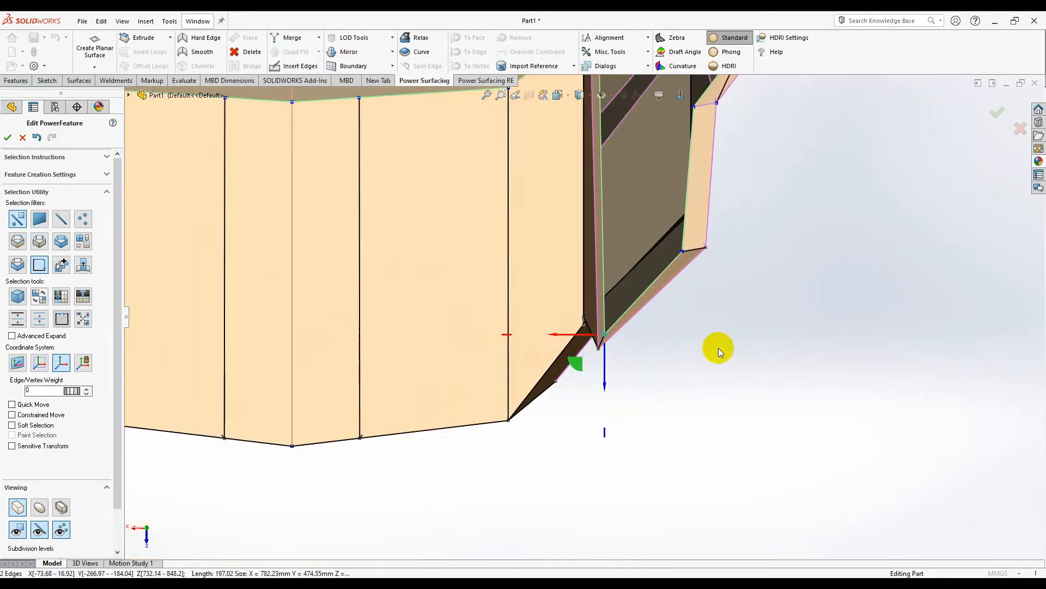
click(718, 348)
scroll(603, 231, down, 5)
- Select the edge loops along the right corner, the lower opening and the right neck edges
right_click(746, 248)
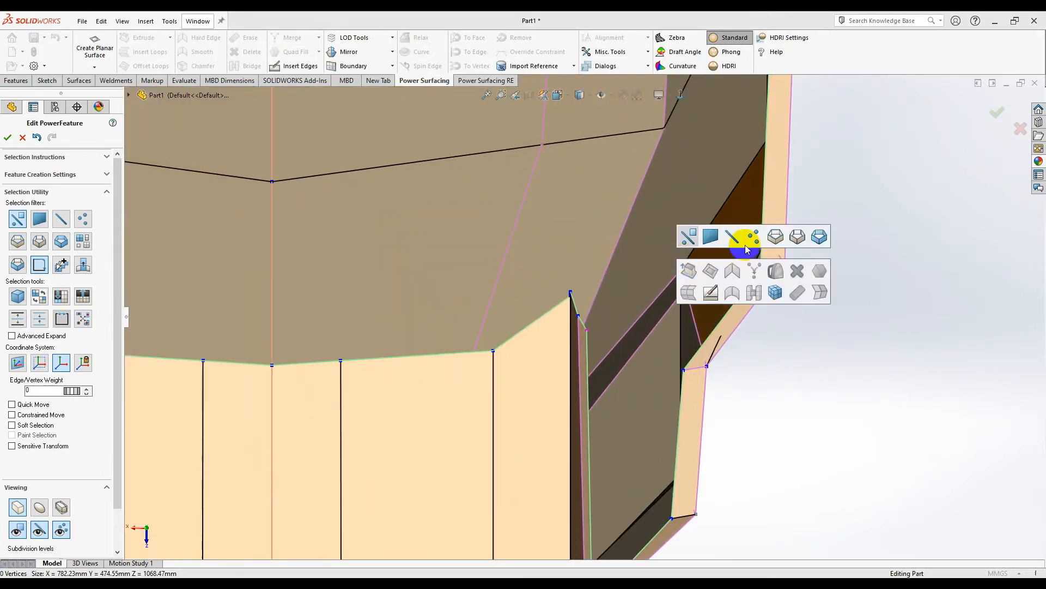
click(775, 238)
click(761, 252)
click(587, 318)
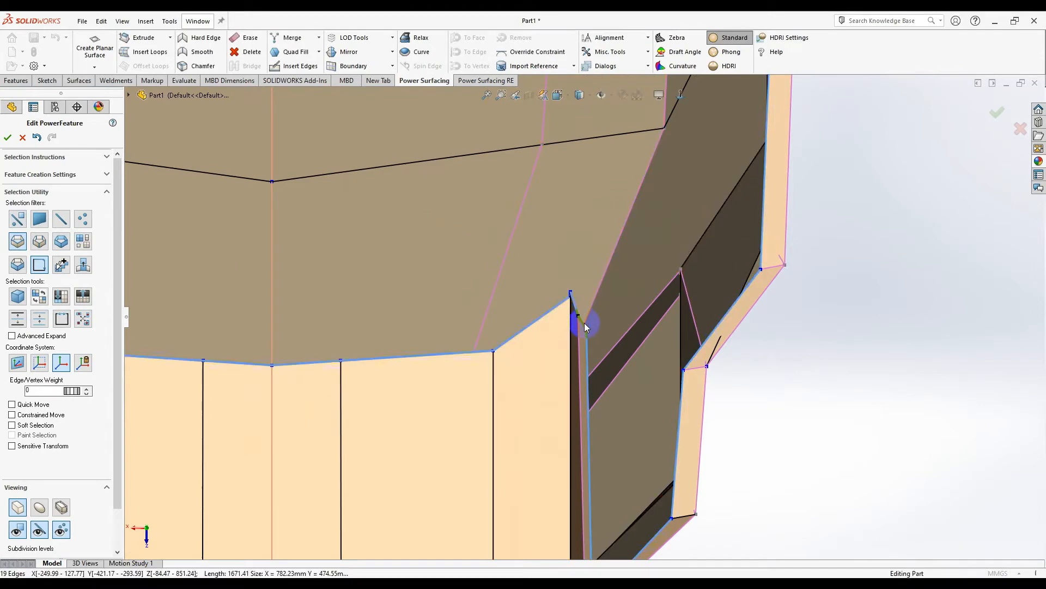
scroll(584, 322, up, 10)
scroll(572, 211, down, 6)
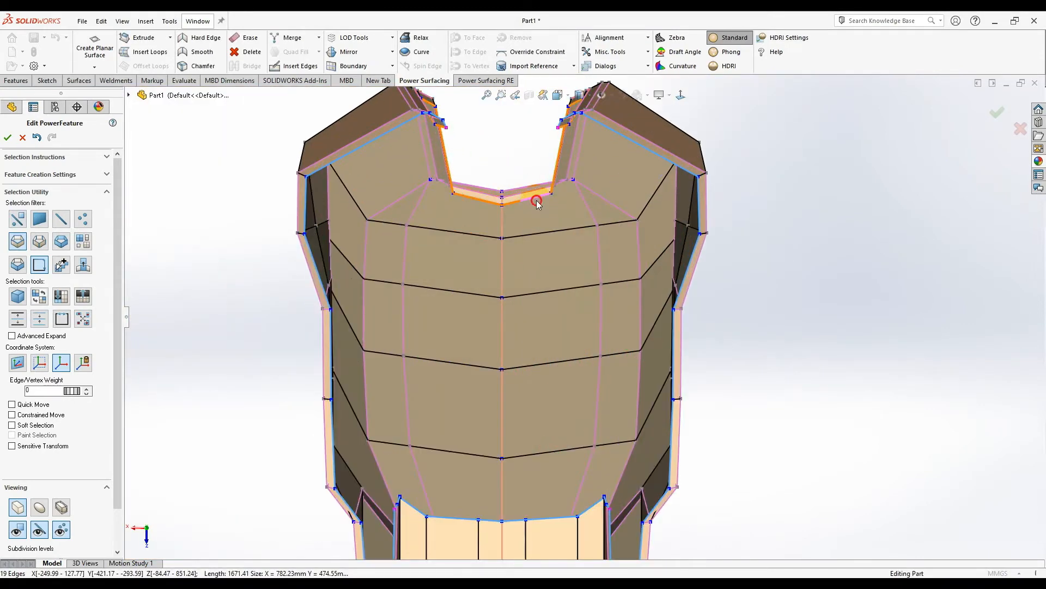
scroll(544, 159, down, 5)
middle_drag(545, 158, 577, 142)
click(626, 275)
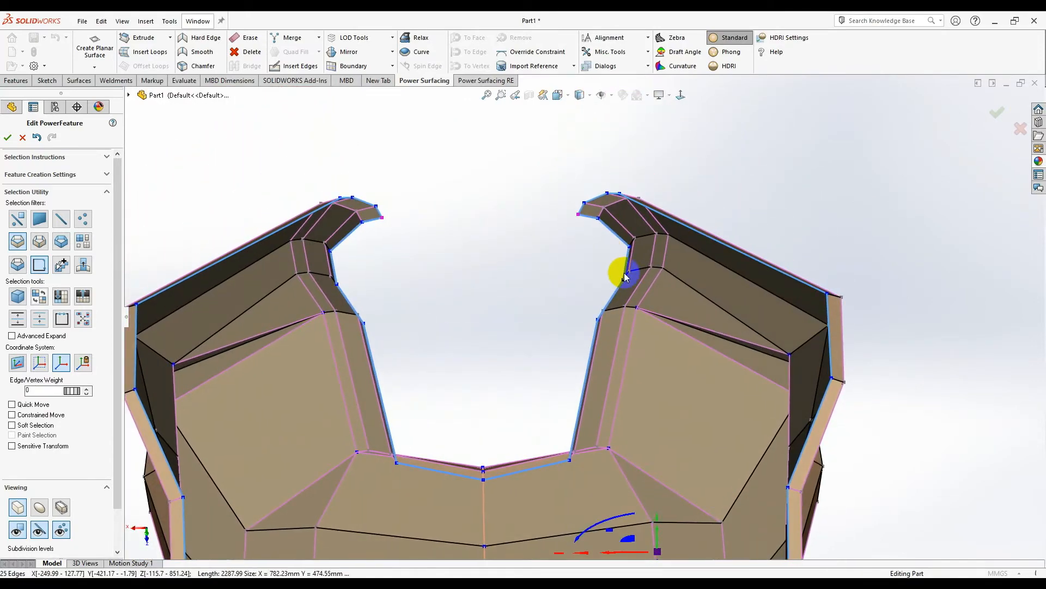
scroll(592, 289, up, 3)
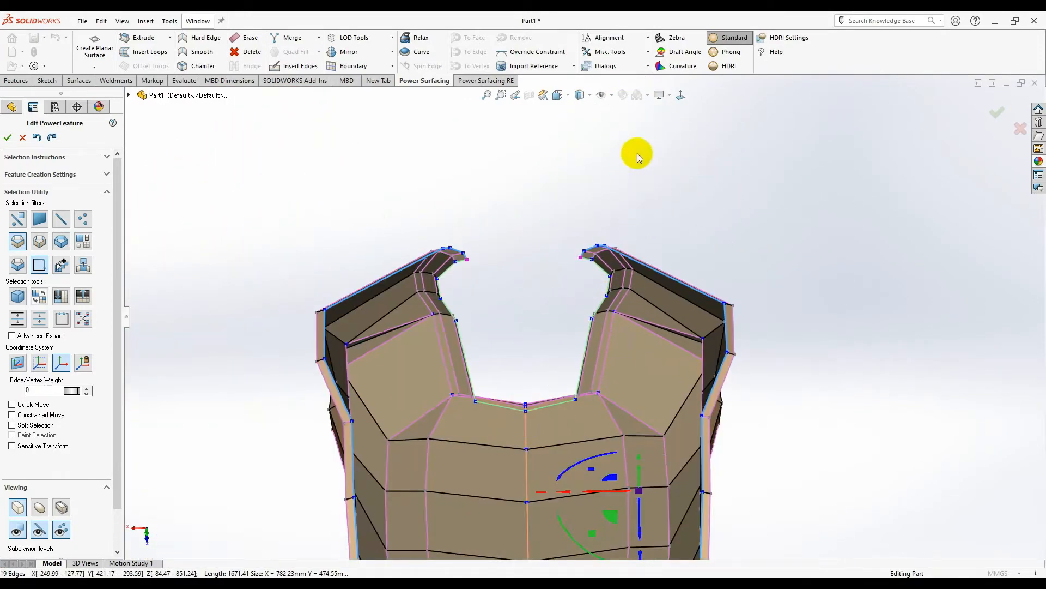
middle_drag(541, 309, 586, 234)
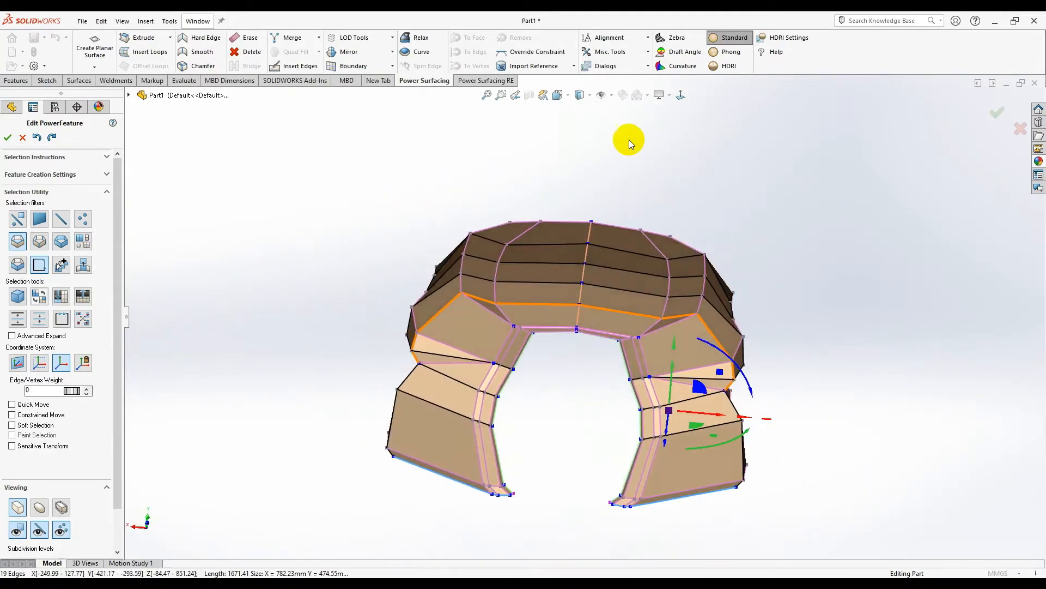
- Push the side face strips beside the opening outward to widen it, then nudge vertices left
click(676, 96)
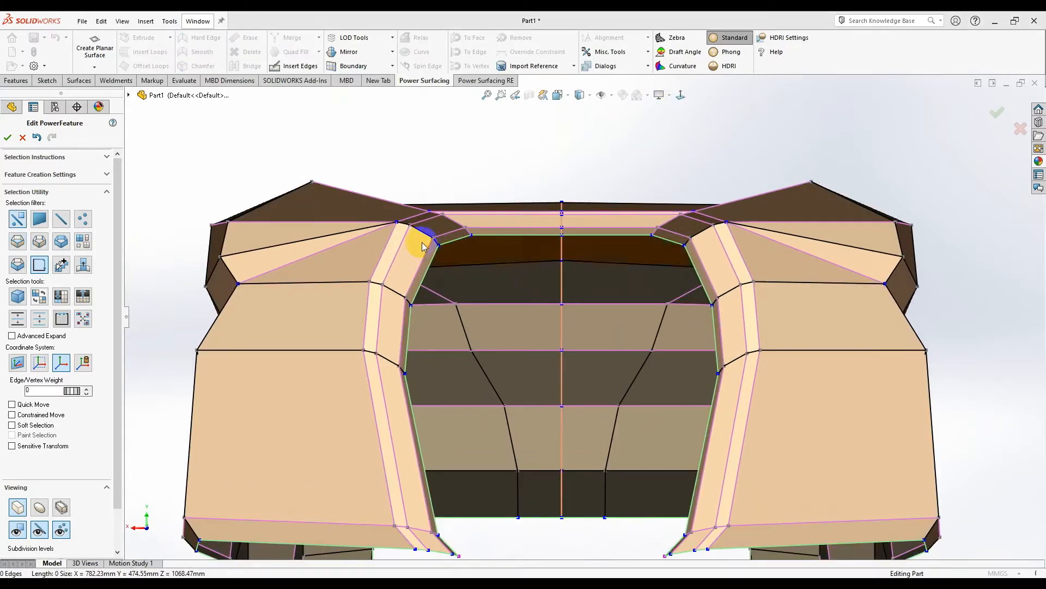
click(469, 232)
ctrl+click(450, 276)
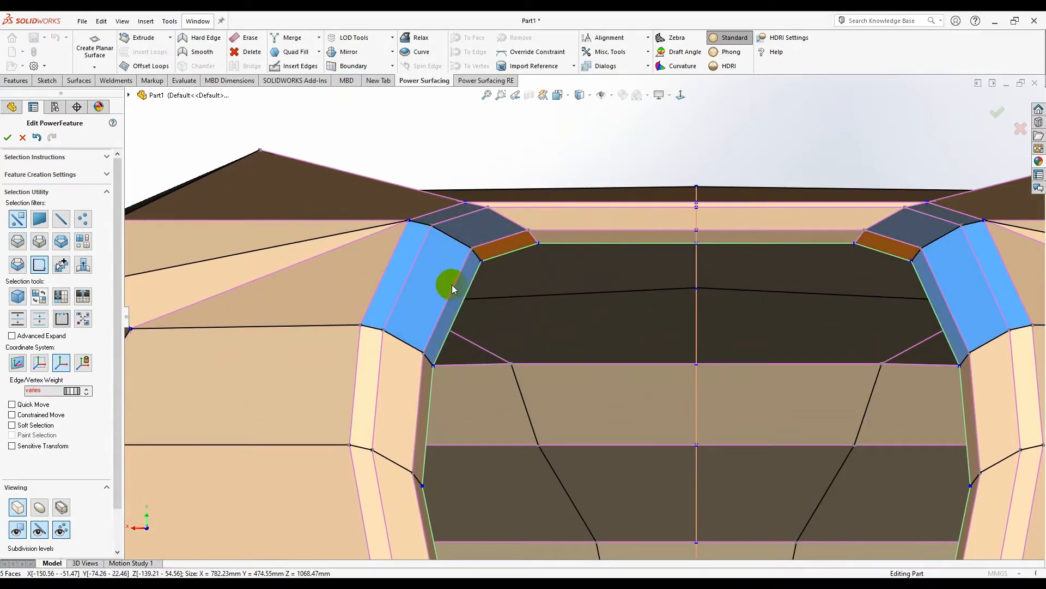
ctrl+click(409, 384)
scroll(397, 383, up, 6)
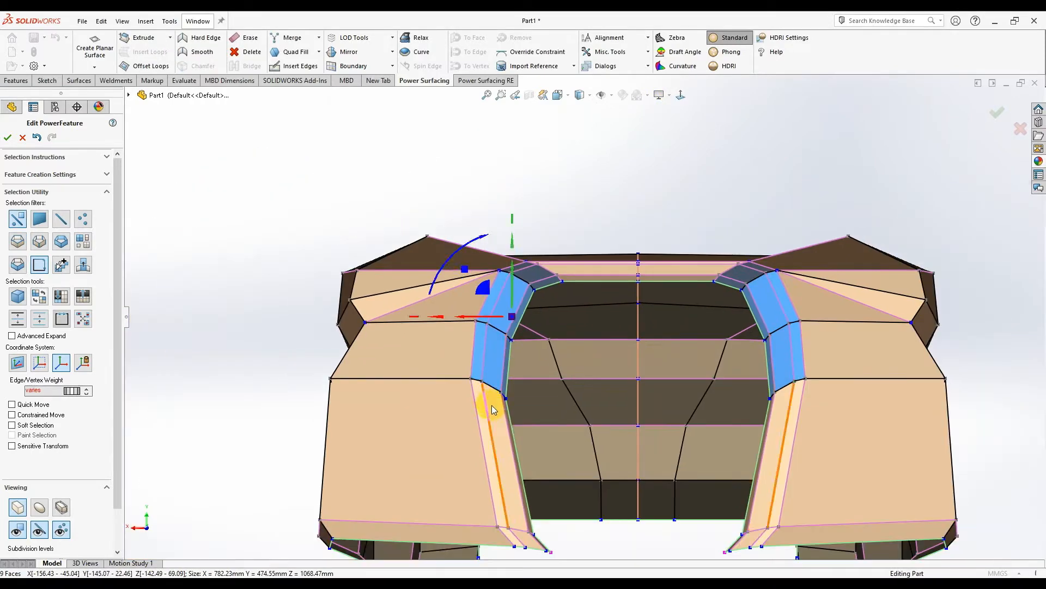
drag(507, 289, 480, 292)
click(641, 250)
middle_drag(641, 251, 572, 325)
scroll(561, 325, down, 3)
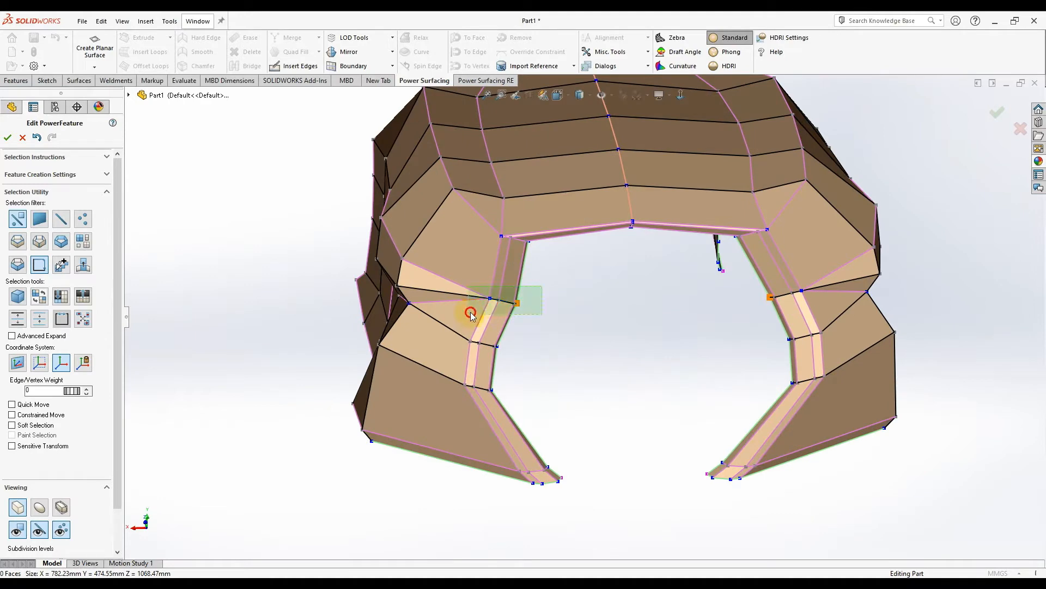
drag(480, 305, 474, 306)
click(633, 313)
- Scale the selected left band edges to about 0.554 and shift them slightly within their plane
middle_drag(633, 312, 631, 270)
scroll(513, 348, down, 4)
middle_drag(508, 374, 474, 413)
scroll(523, 358, down, 3)
click(495, 335)
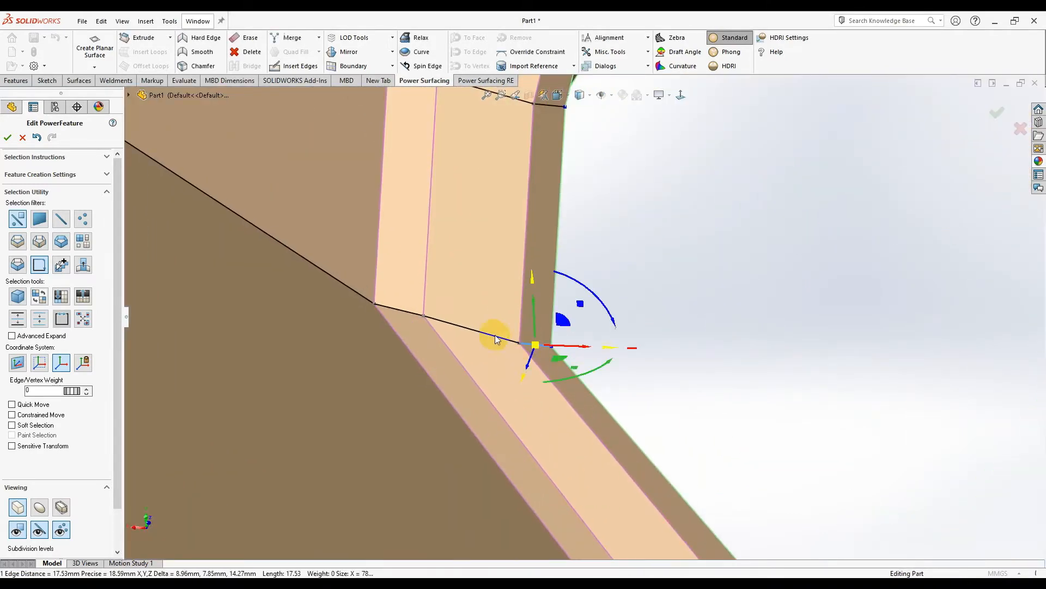
ctrl+click(399, 307)
scroll(512, 297, up, 2)
middle_drag(512, 297, 527, 265)
scroll(526, 265, up, 2)
drag(531, 291, 527, 342)
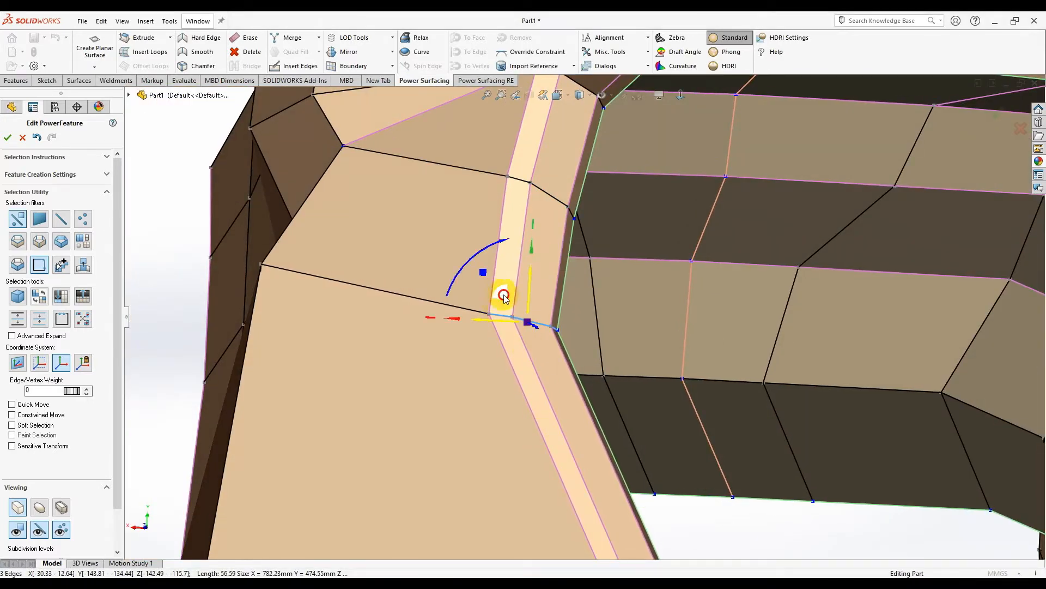
drag(503, 295, 511, 301)
scroll(676, 201, up, 5)
middle_drag(695, 218, 627, 305)
- Select the 12-edge outer boundary loop plus the left opening corner edges using the edge-loop filter
click(681, 95)
scroll(441, 345, down, 3)
right_click(513, 389)
click(611, 367)
click(514, 253)
scroll(456, 341, down, 2)
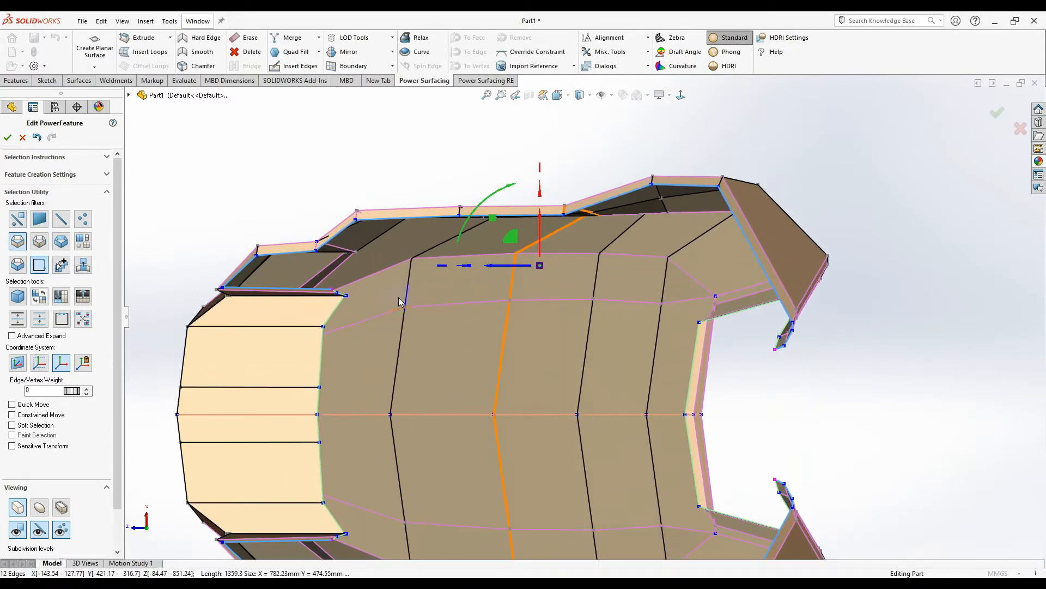
scroll(351, 295, down, 6)
ctrl+click(353, 300)
scroll(507, 338, up, 8)
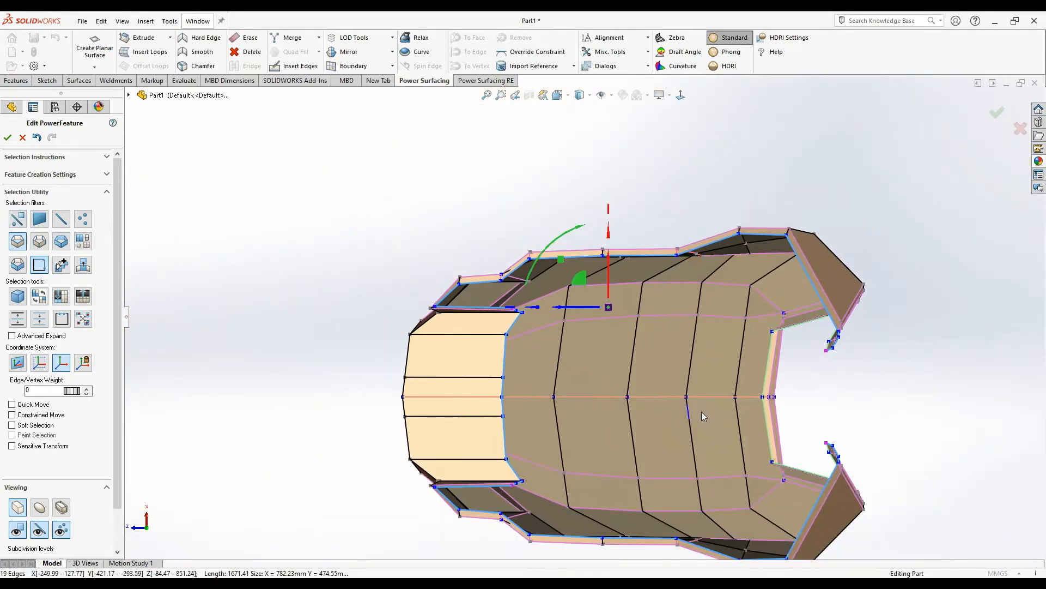
scroll(701, 410, down, 2)
- Scale the selected edges inward to about 0.544 and check the result square-on
drag(516, 218, 506, 357)
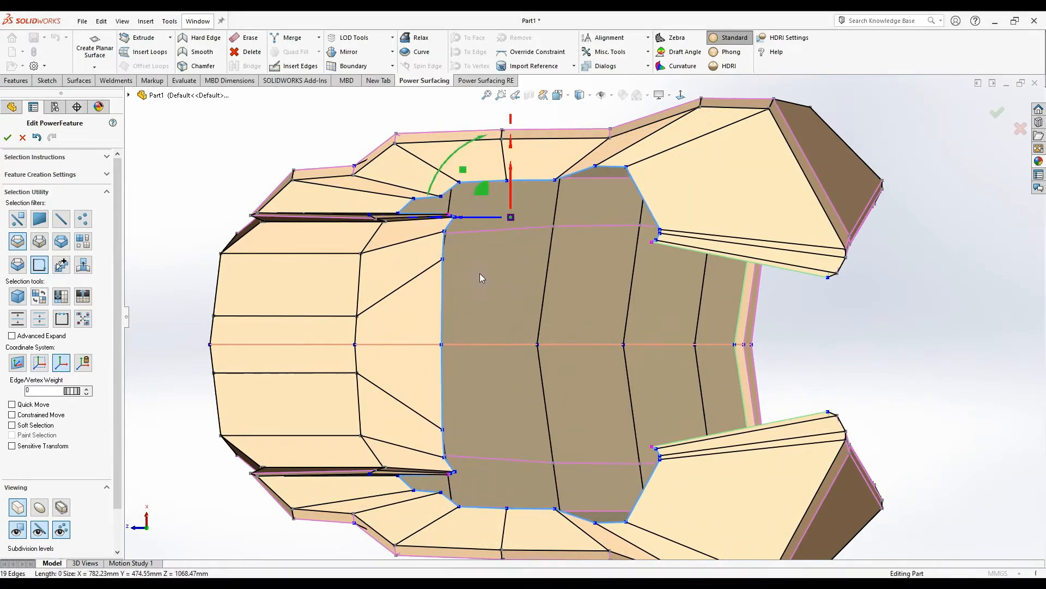
middle_drag(491, 180, 665, 292)
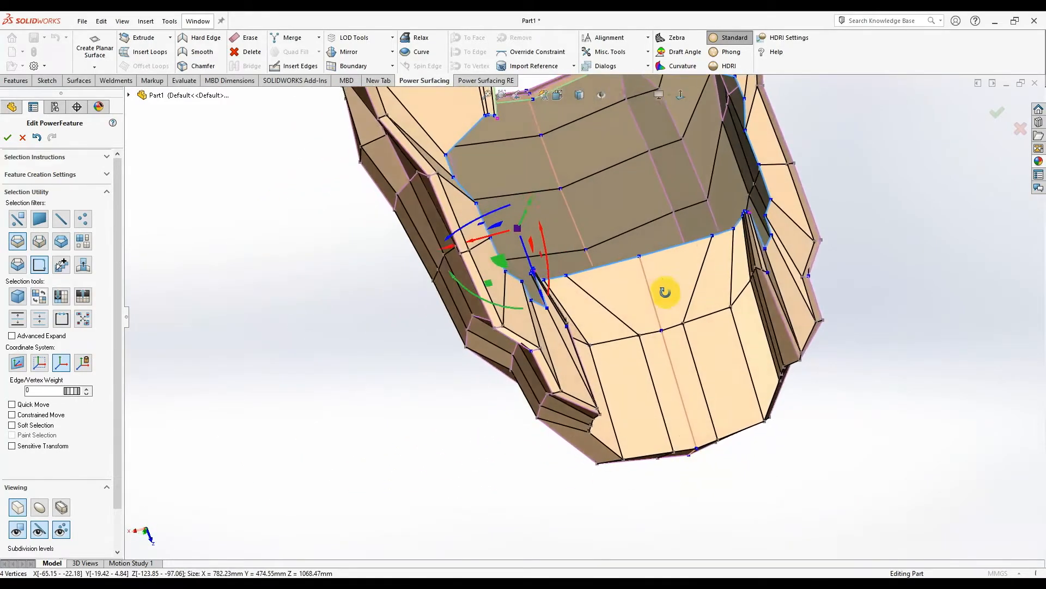
scroll(671, 205, down, 3)
click(682, 98)
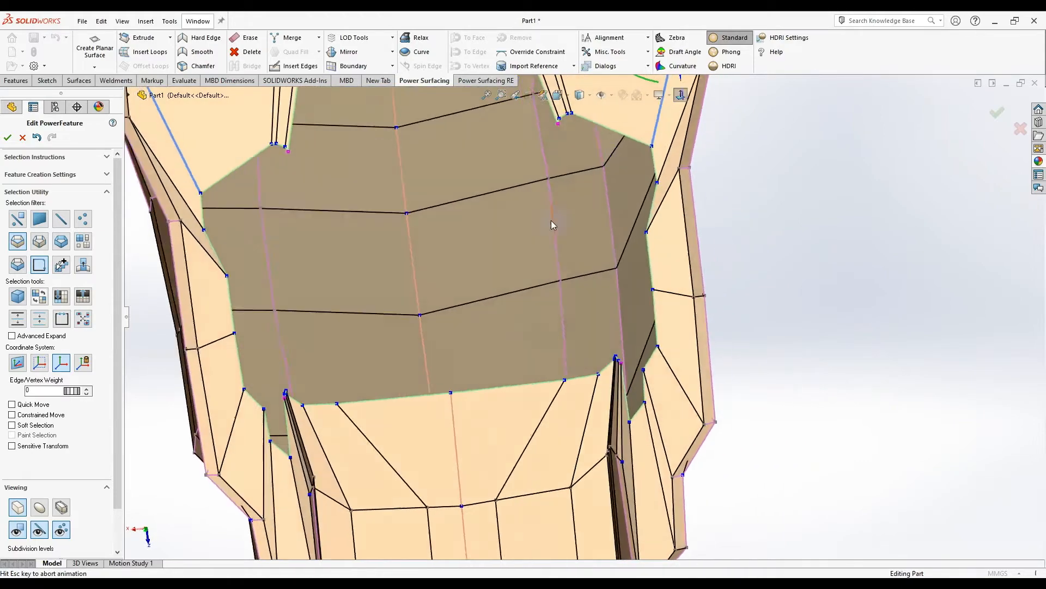
scroll(496, 375, down, 1)
scroll(616, 384, down, 3)
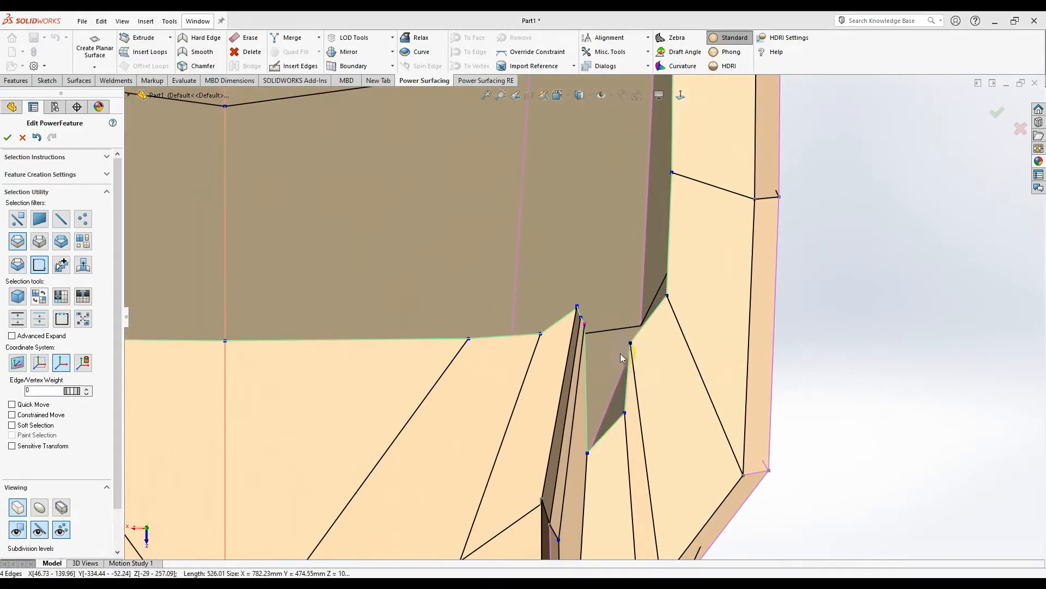
- Raise a boundary edge to reshape the neighbouring faces
click(609, 435)
scroll(606, 434, up, 4)
scroll(533, 345, down, 2)
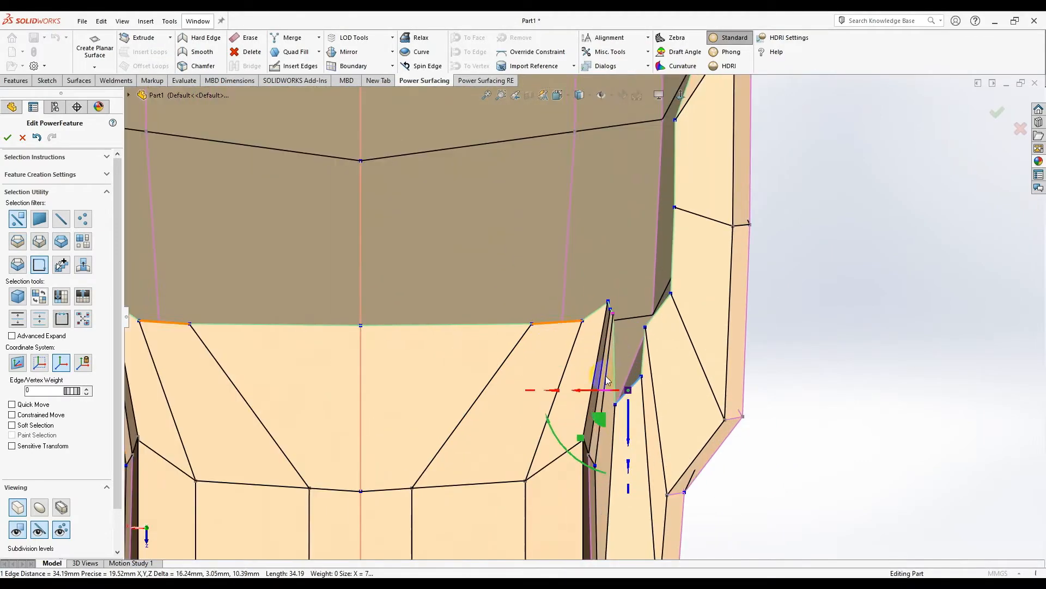
drag(601, 405, 643, 31)
scroll(650, 224, down, 3)
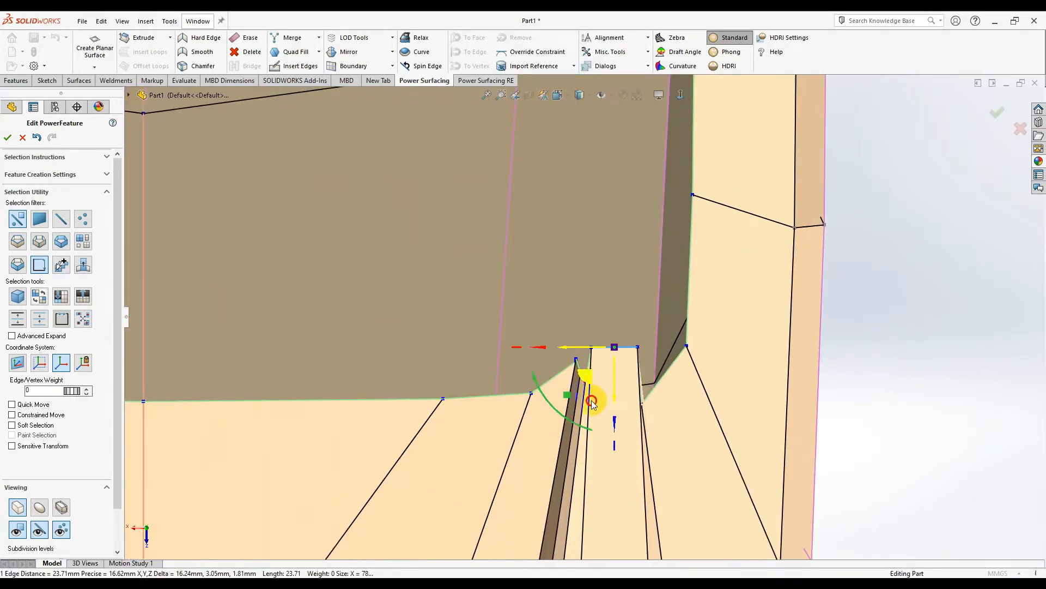
scroll(579, 381, up, 3)
scroll(610, 351, down, 2)
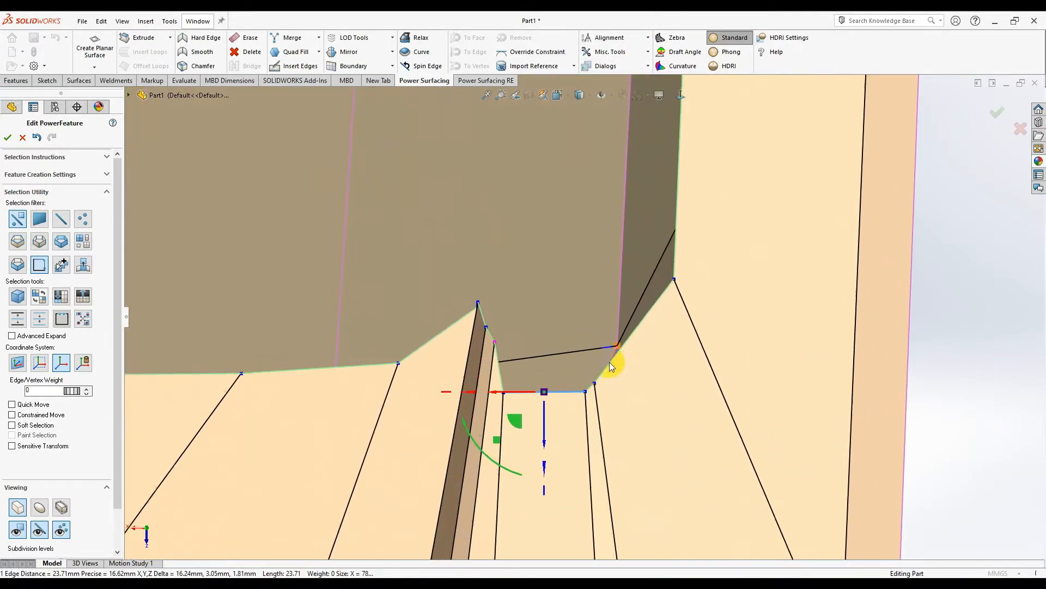
scroll(599, 370, up, 4)
scroll(578, 321, down, 4)
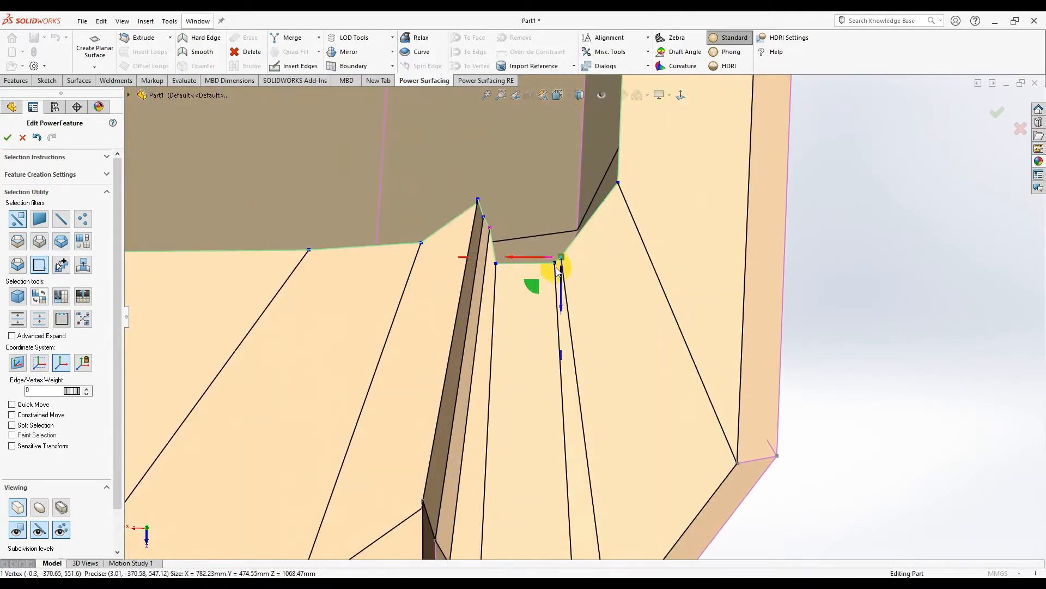
- Merge a pair of boundary vertices and drag nearby vertices up to straighten the edge
shift+click(551, 269)
right_click(551, 269)
click(625, 277)
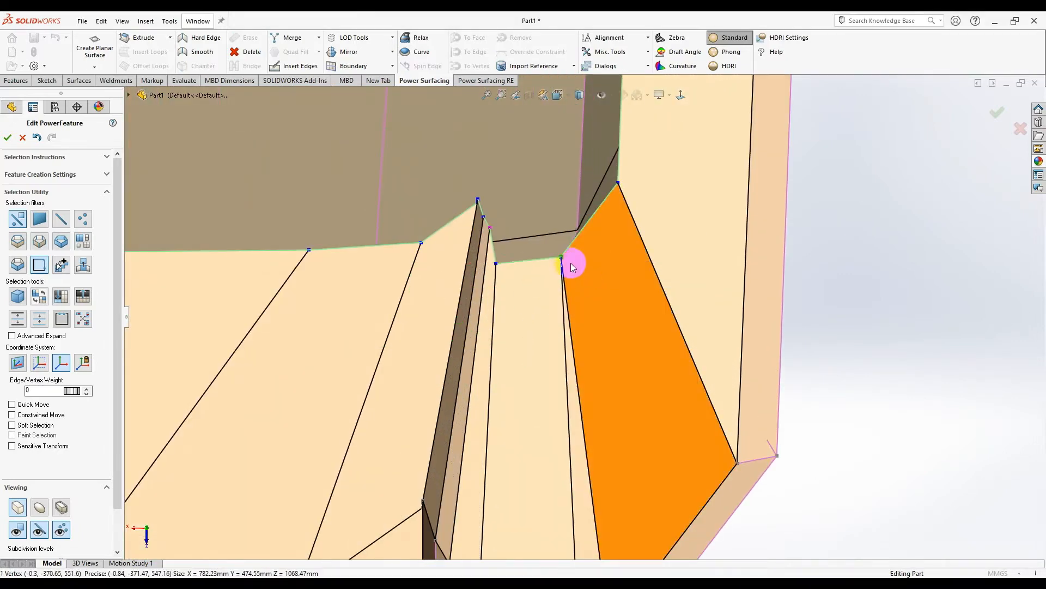
drag(538, 289, 548, 224)
scroll(499, 263, down, 3)
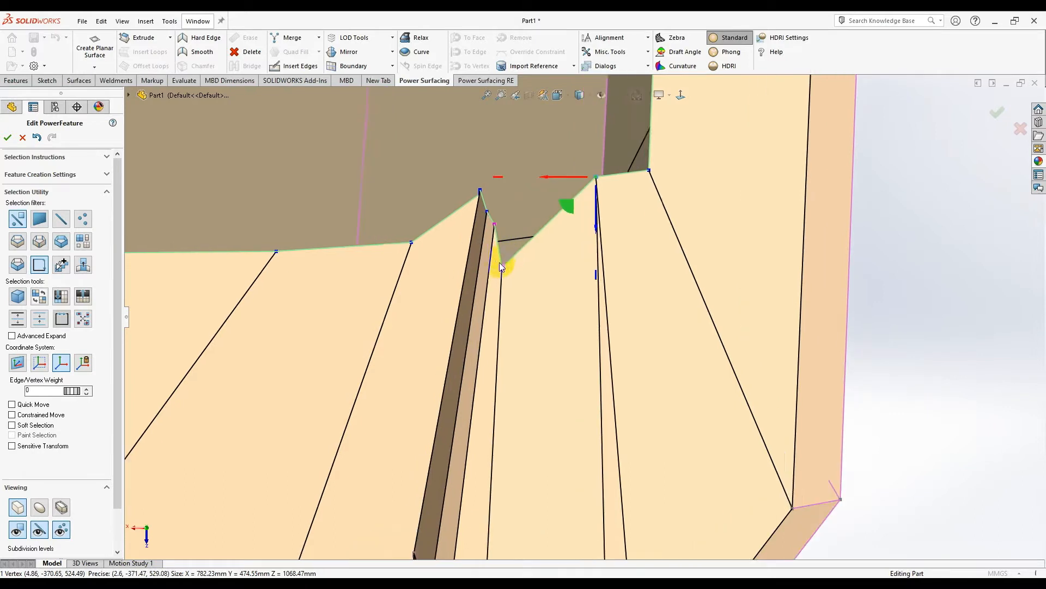
click(516, 278)
drag(503, 317, 493, 180)
click(489, 164)
scroll(492, 168, down, 2)
click(499, 182)
drag(473, 219, 482, 224)
scroll(497, 203, down, 4)
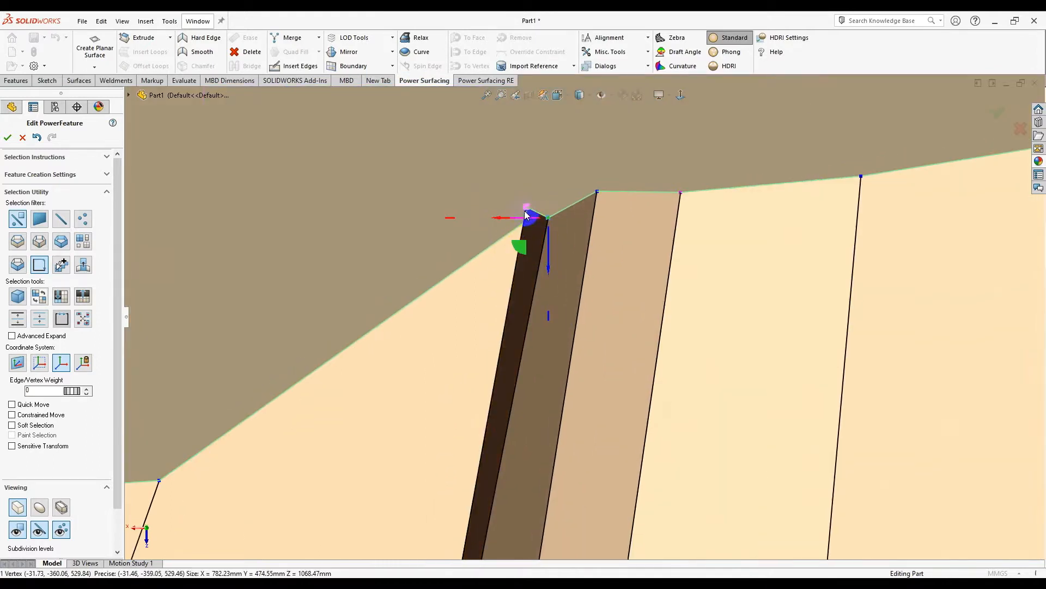
scroll(516, 237, down, 4)
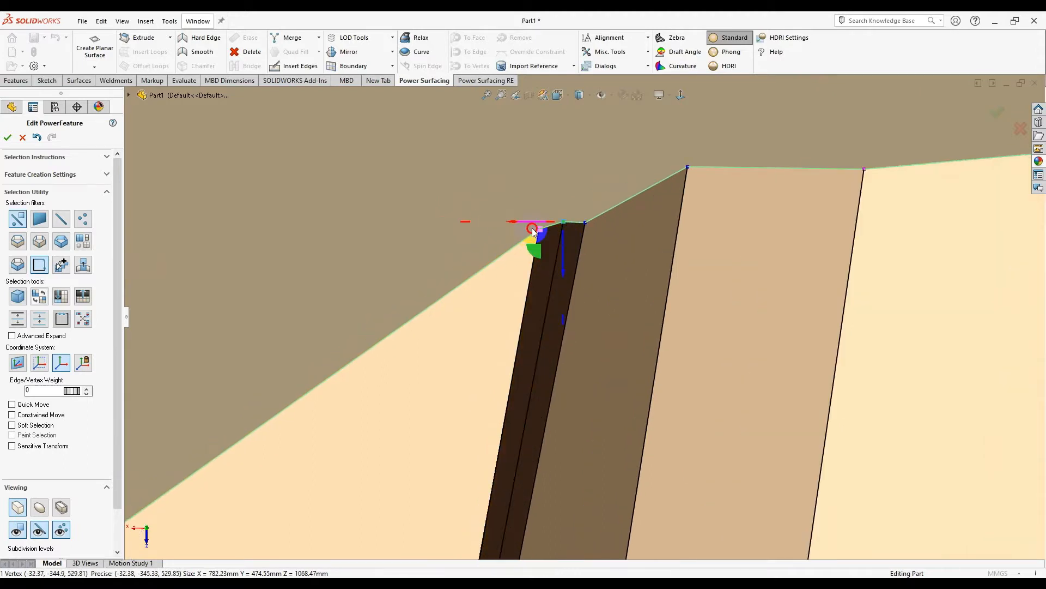
- Merge a second vertex pair, removing the middle edge, and move the corner vertex down-left
ctrl+click(559, 226)
right_click(560, 224)
click(622, 237)
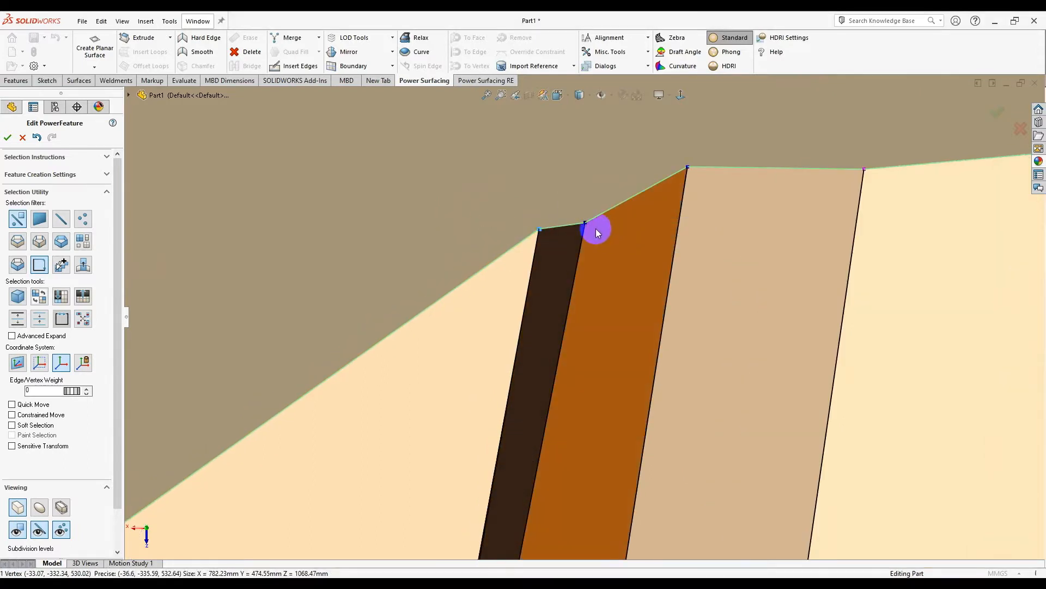
scroll(594, 230, up, 7)
click(571, 292)
scroll(556, 313, down, 3)
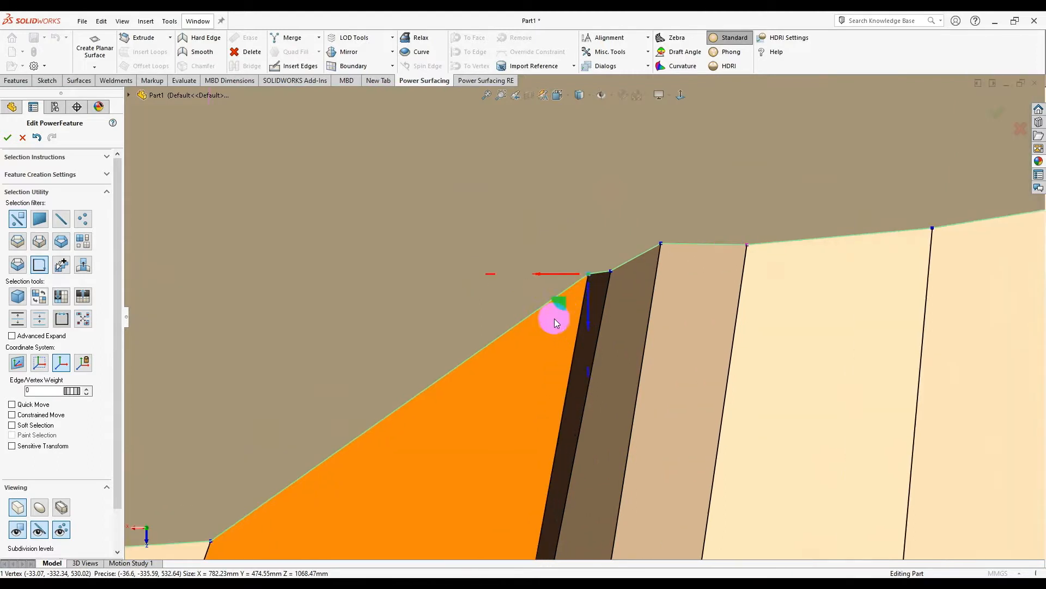
drag(546, 309, 509, 345)
scroll(594, 315, up, 8)
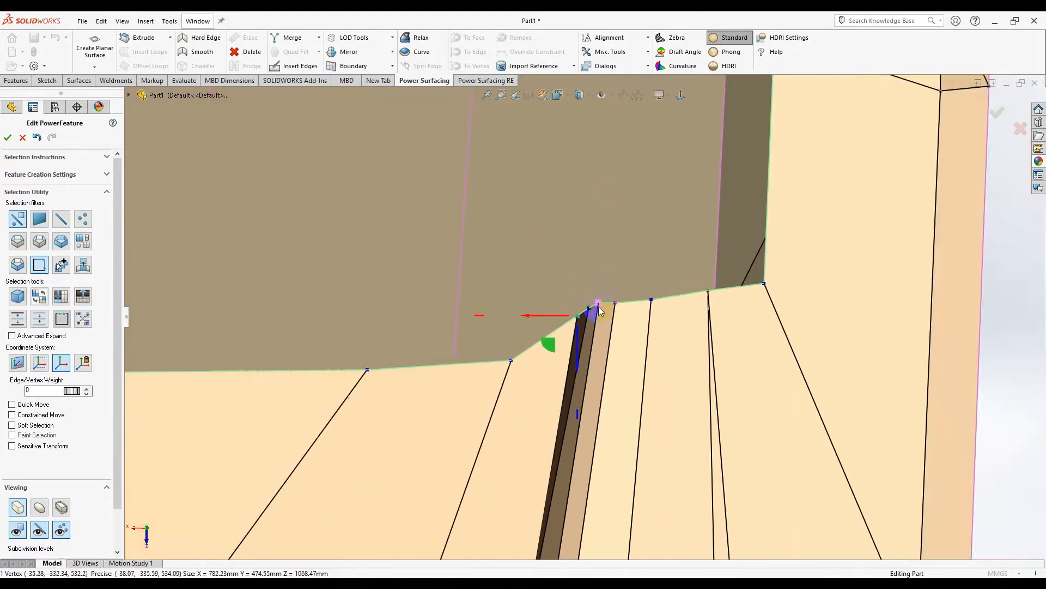
scroll(597, 316, down, 4)
- Select vertices along the boundary edge and the face below it
click(595, 303)
scroll(621, 338, down, 5)
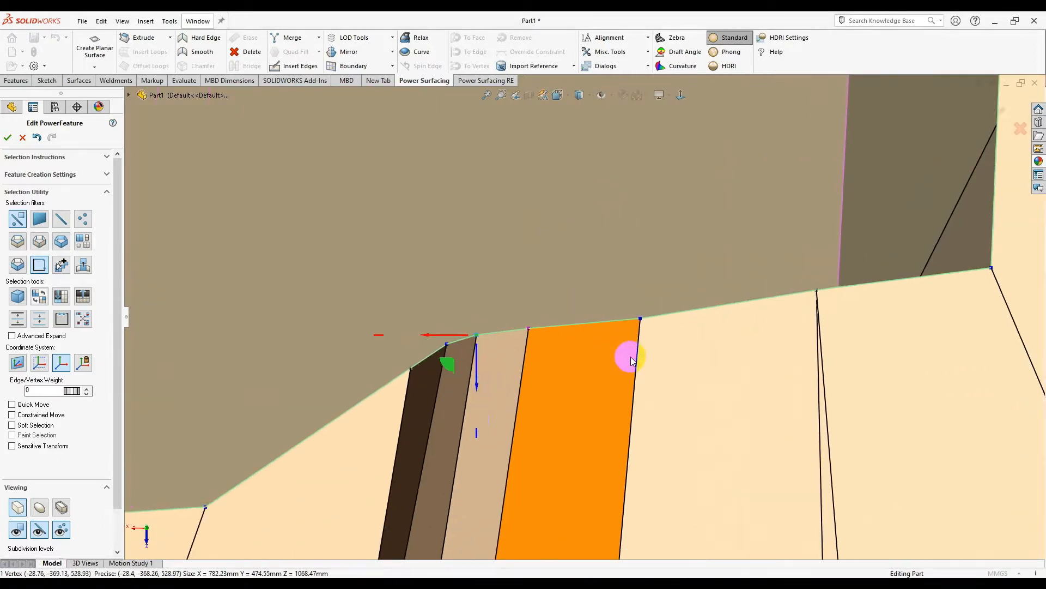
scroll(613, 338, up, 4)
scroll(668, 348, down, 4)
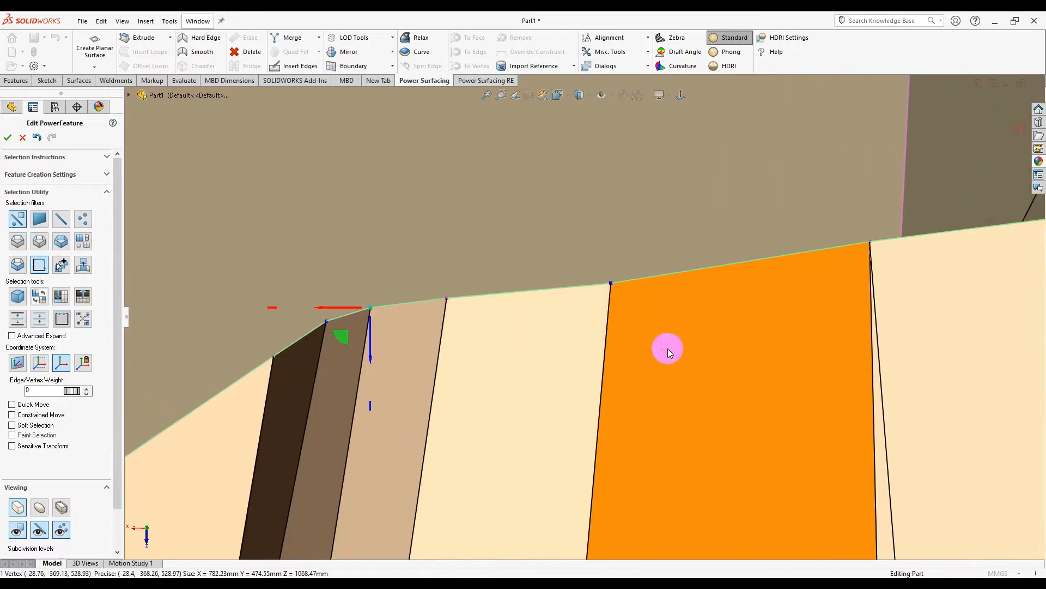
click(612, 283)
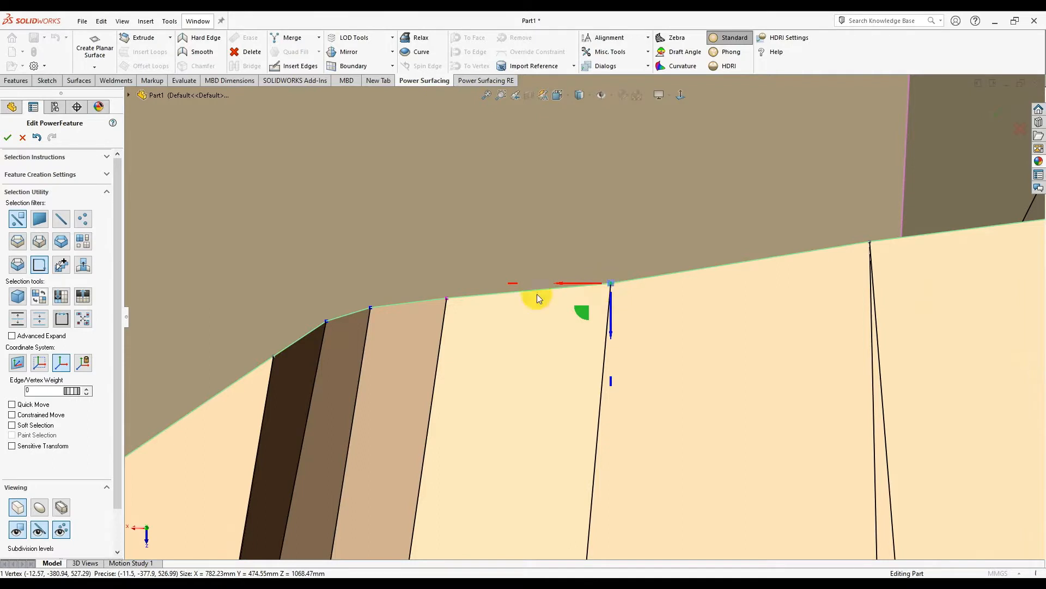
click(448, 299)
scroll(436, 301, down, 4)
click(643, 321)
scroll(970, 301, down, 2)
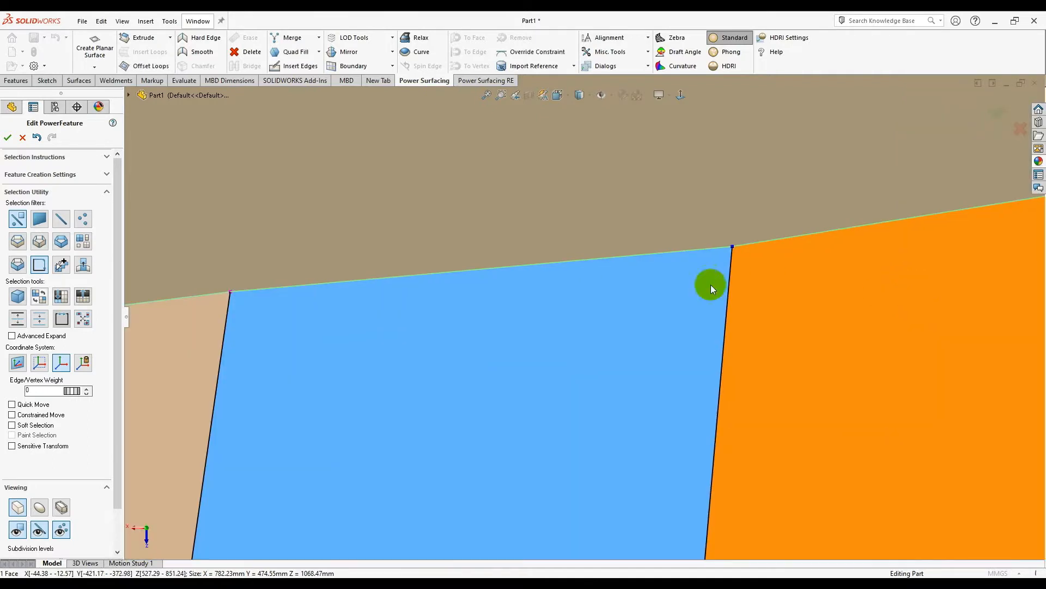
click(733, 248)
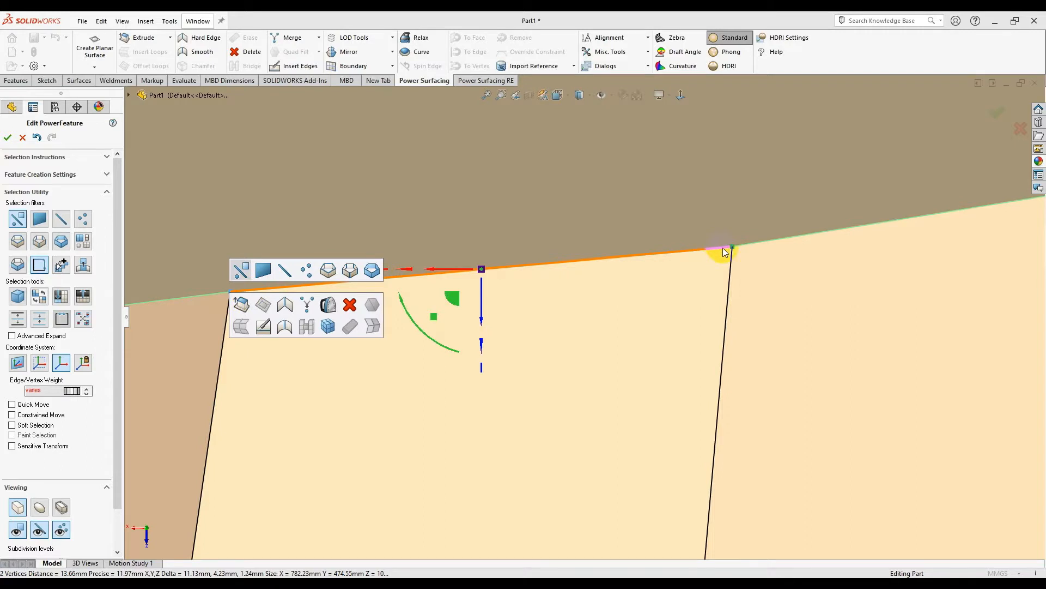
- Merge the vertex pair at the edge's right end and slide the merged vertex right
click(307, 306)
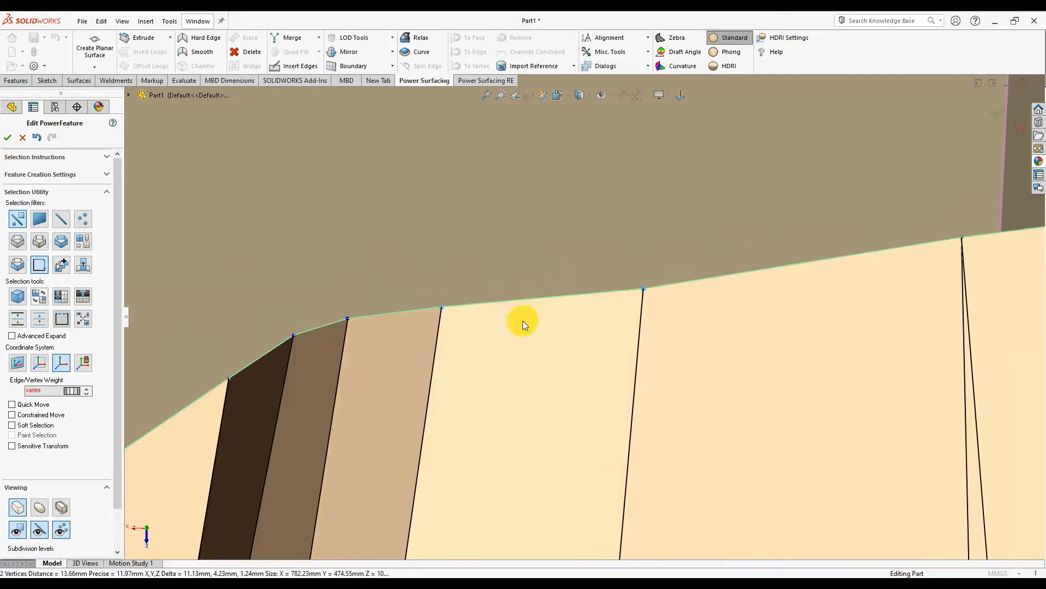
click(628, 322)
click(648, 289)
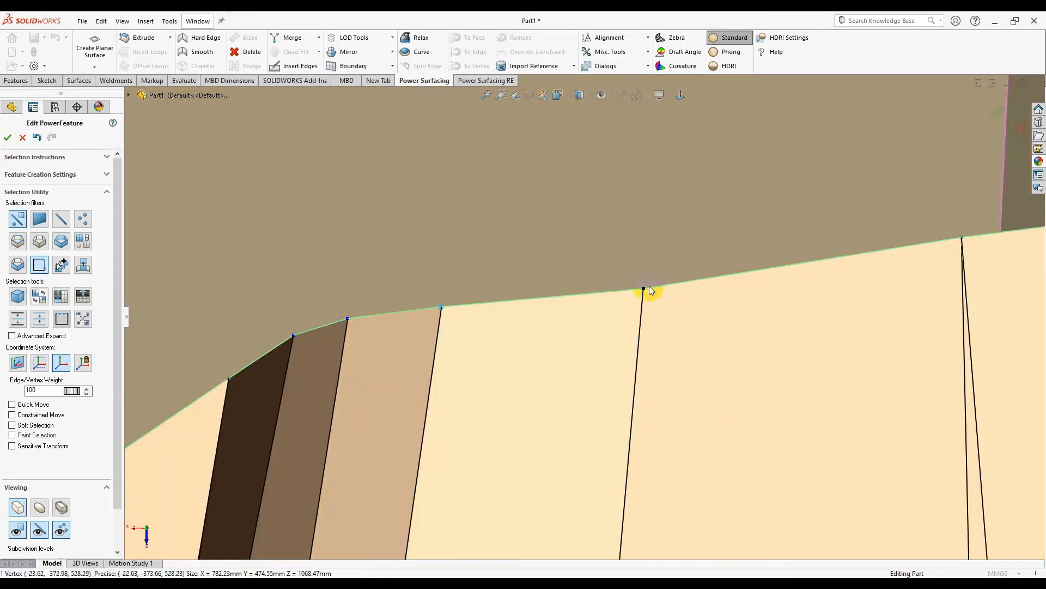
scroll(567, 310, down, 3)
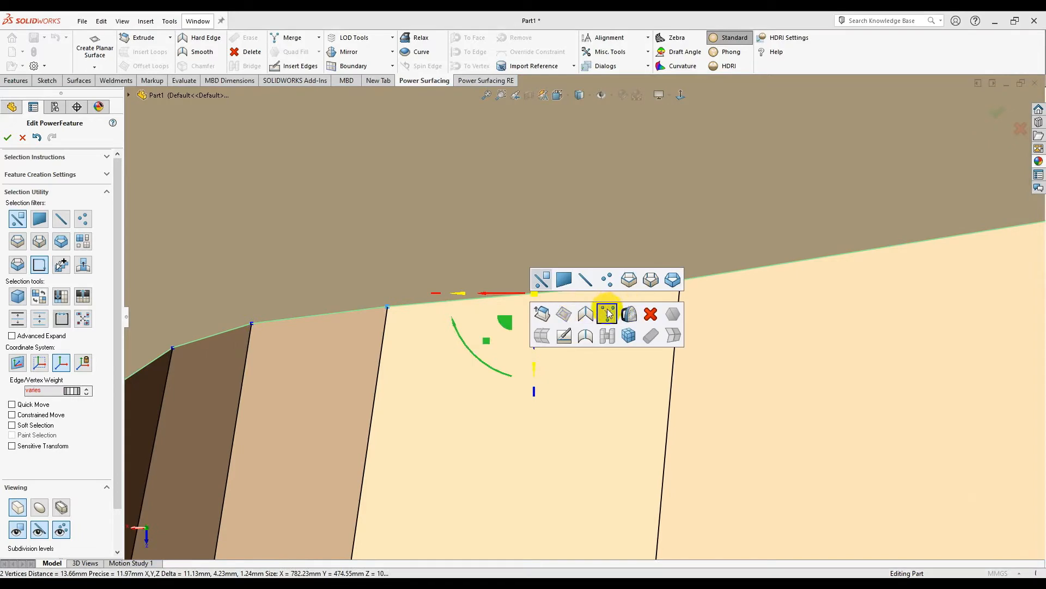
click(607, 309)
scroll(469, 322, up, 6)
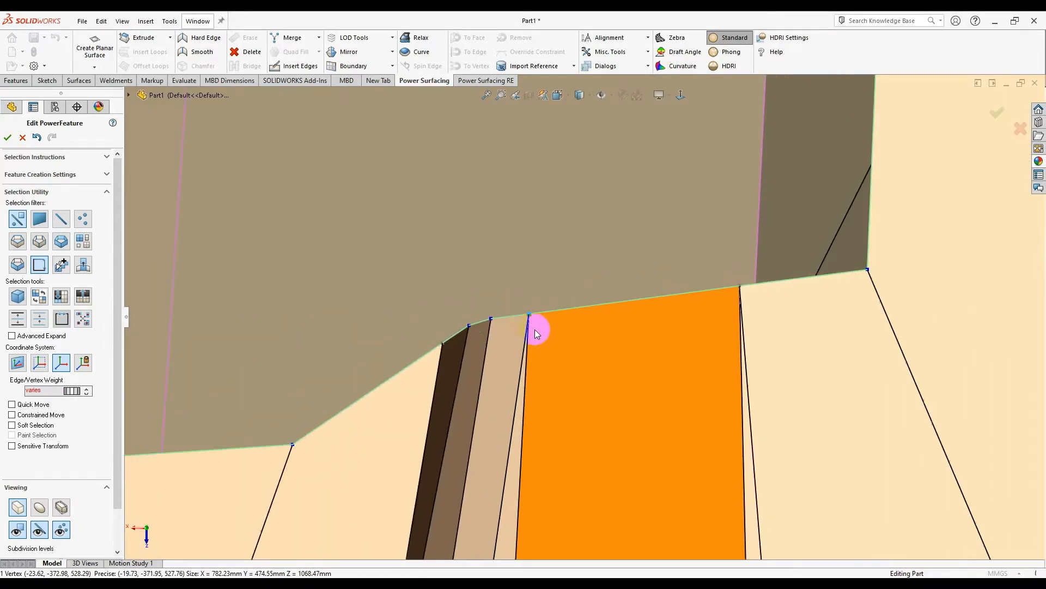
drag(534, 330, 615, 323)
scroll(577, 355, up, 5)
click(783, 364)
scroll(551, 335, up, 6)
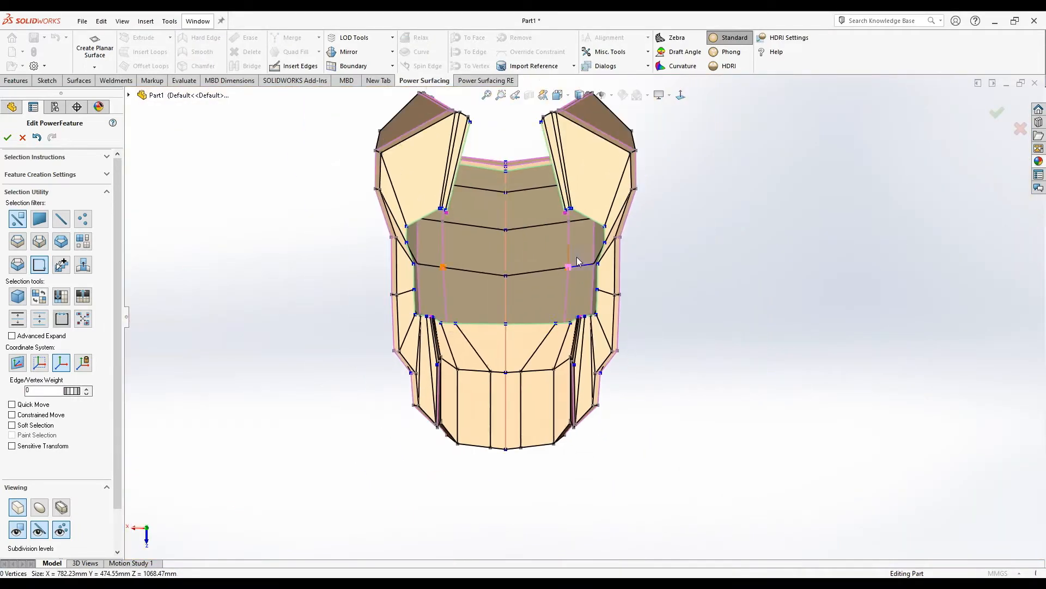
- Move the right strap-to-panel corner vertex up and to the left
scroll(569, 210, down, 6)
click(571, 209)
scroll(570, 213, down, 4)
drag(560, 279, 581, 243)
click(576, 228)
- Pull the central panel's right side edge inward to the left
scroll(584, 317, up, 6)
scroll(638, 349, down, 3)
drag(621, 337, 561, 359)
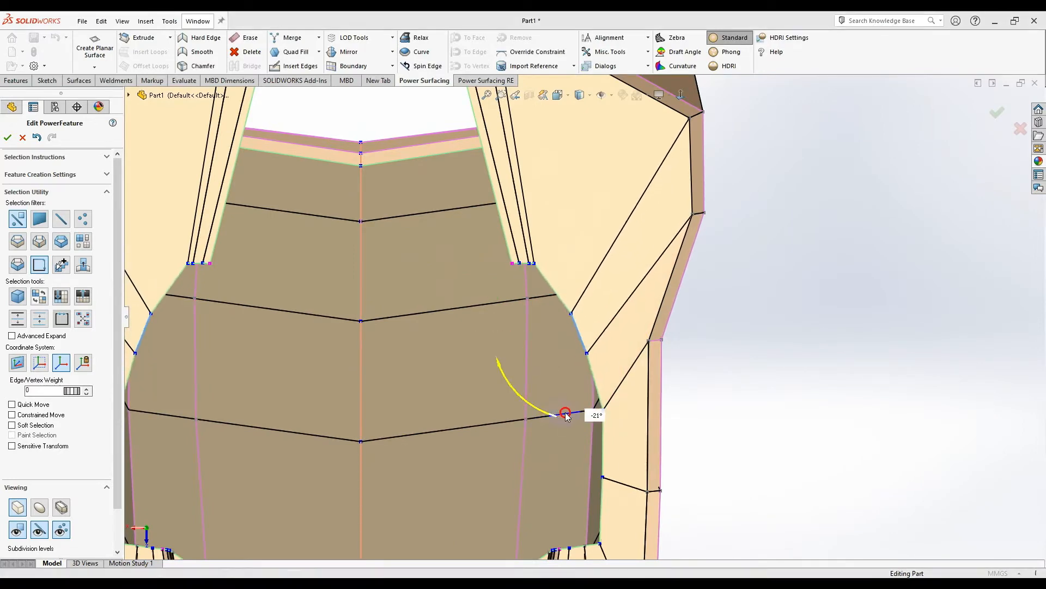
- Slide the top-edge vertex of the central panel left along its edge
scroll(566, 410, up, 6)
click(523, 401)
scroll(515, 430, down, 3)
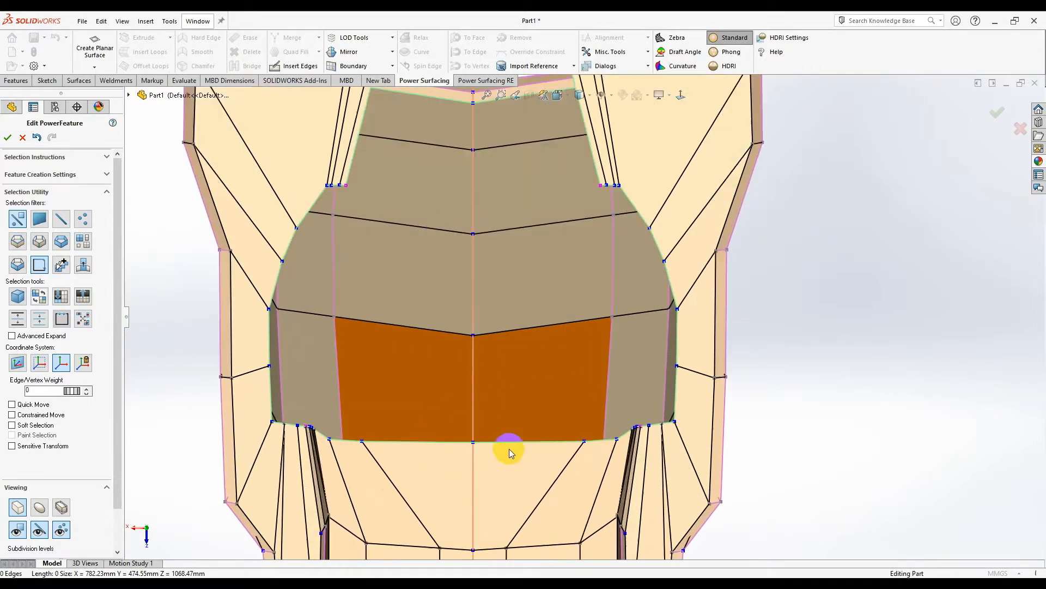
scroll(545, 431, down, 1)
scroll(559, 449, down, 3)
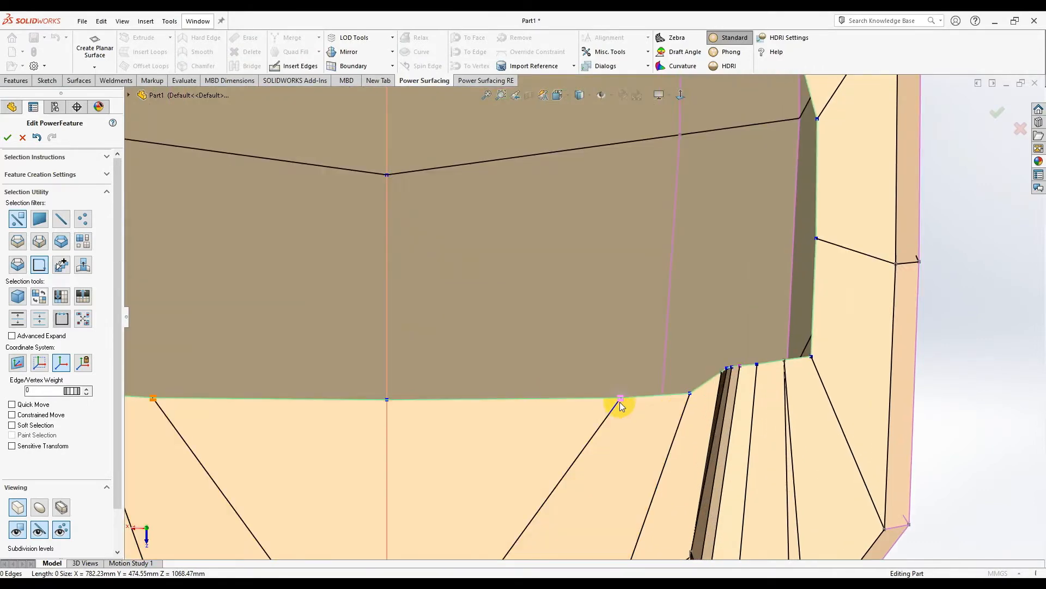
click(619, 402)
scroll(645, 400, down, 1)
click(585, 413)
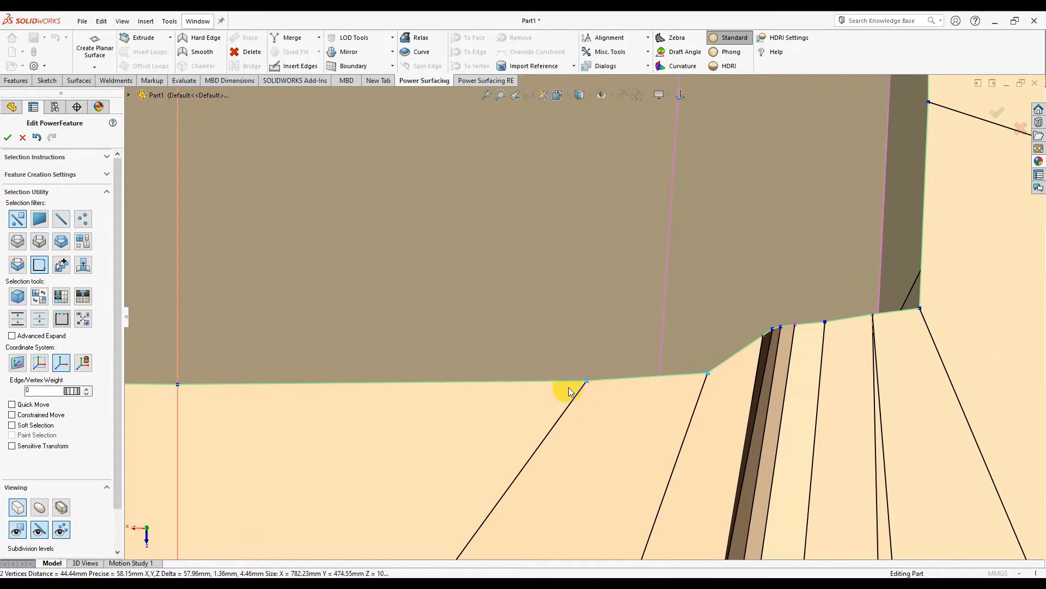
scroll(591, 385, up, 6)
scroll(696, 364, down, 2)
click(774, 378)
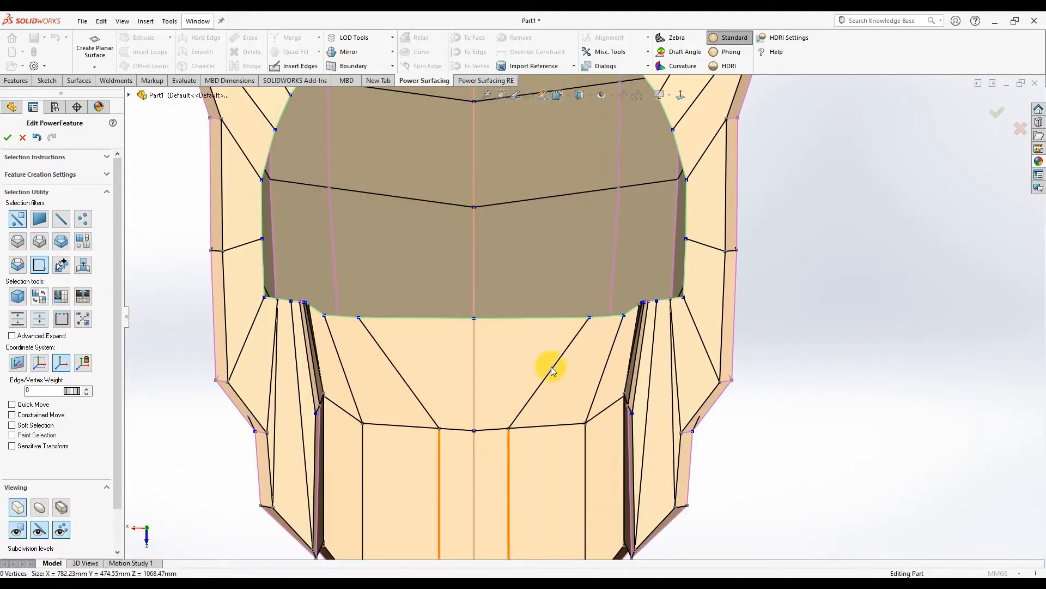
drag(586, 318, 487, 327)
click(846, 330)
- Shift the right slanted strap edge over to the right
scroll(548, 187, up, 5)
scroll(567, 178, down, 4)
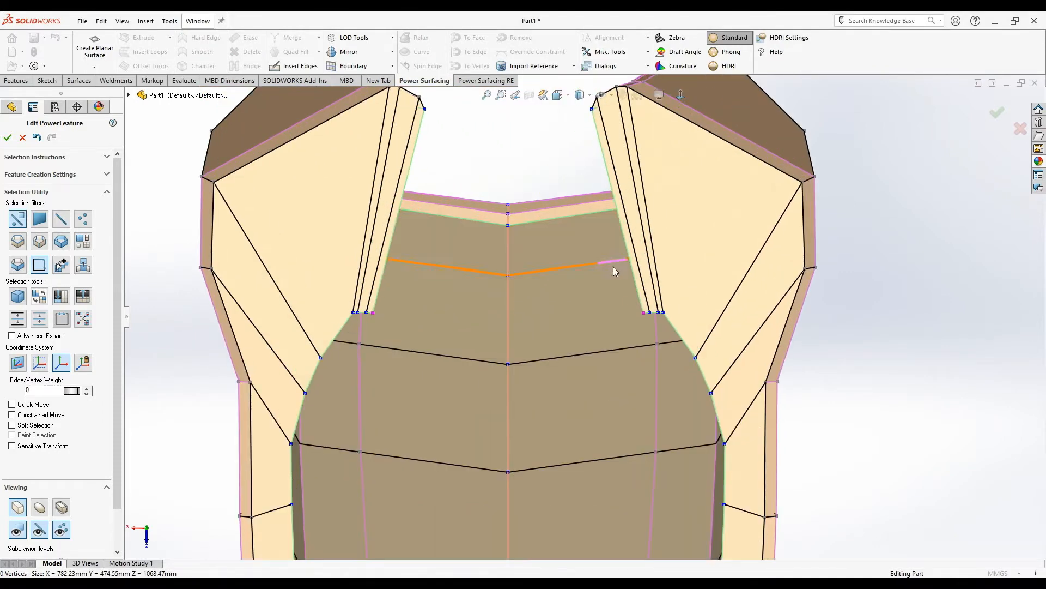
click(621, 240)
scroll(593, 245, up, 3)
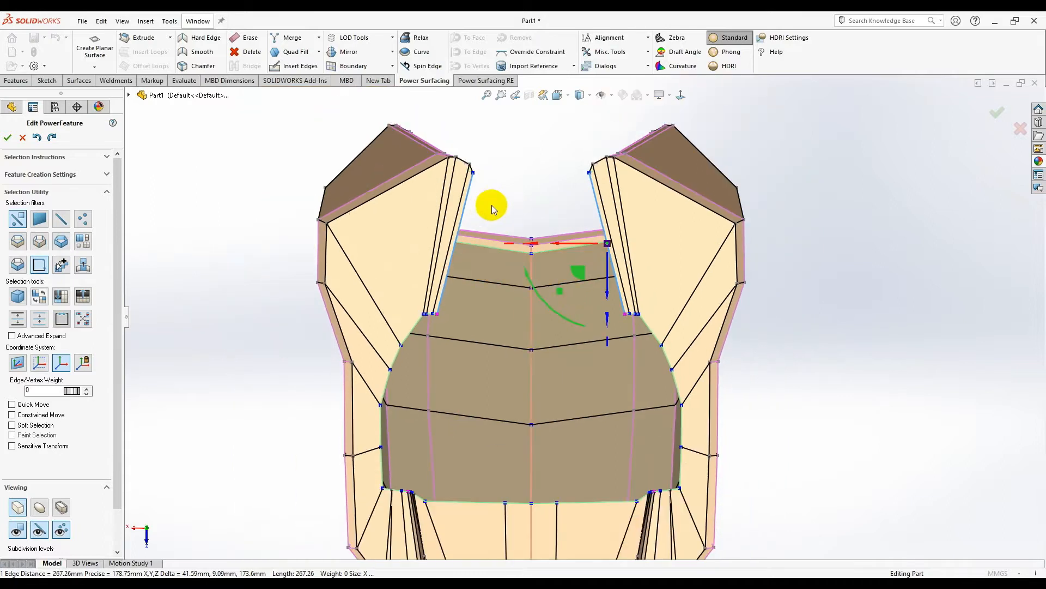
drag(430, 281, 470, 278)
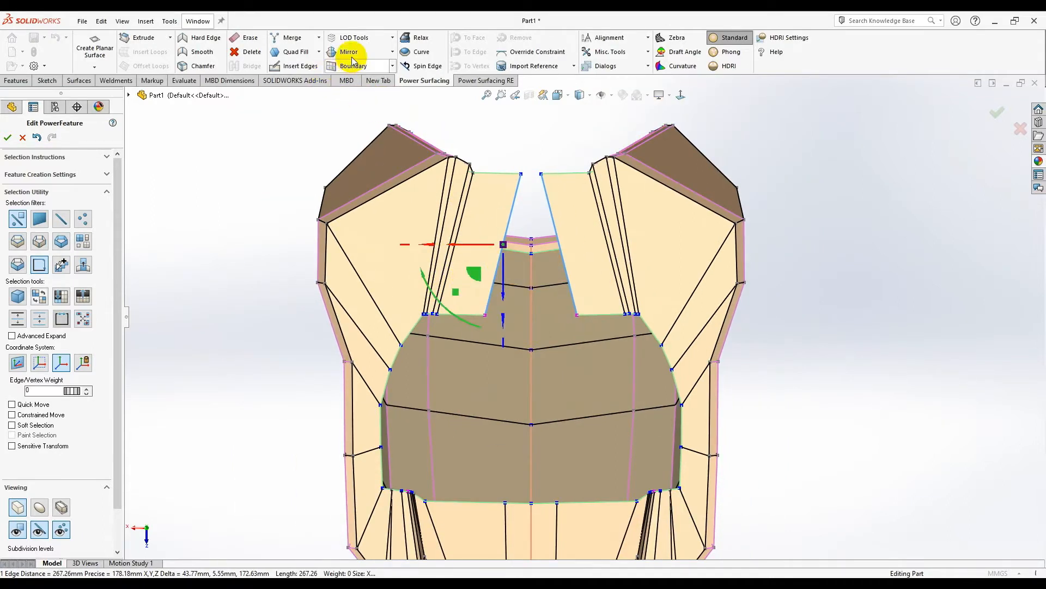
- Snap the notch's inner strap edges onto the mirror plane using Mirror > On Mirror
click(393, 53)
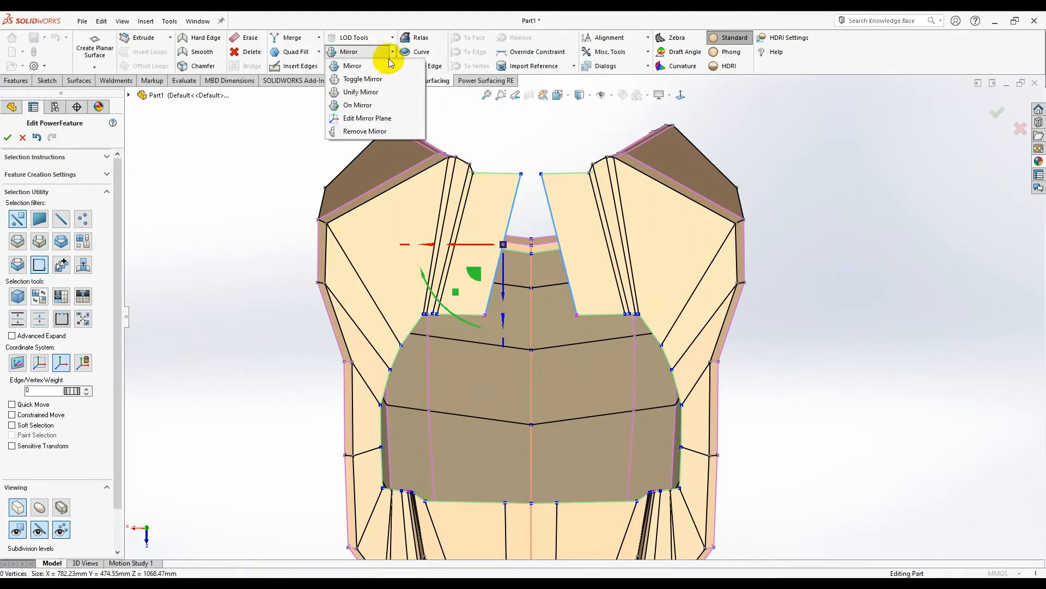
click(392, 38)
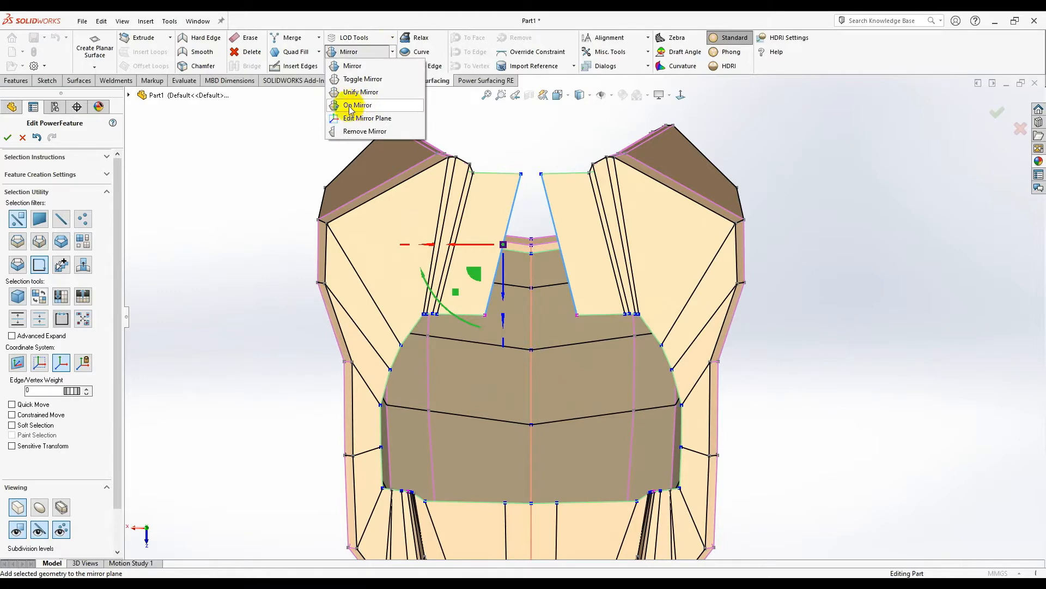
click(363, 106)
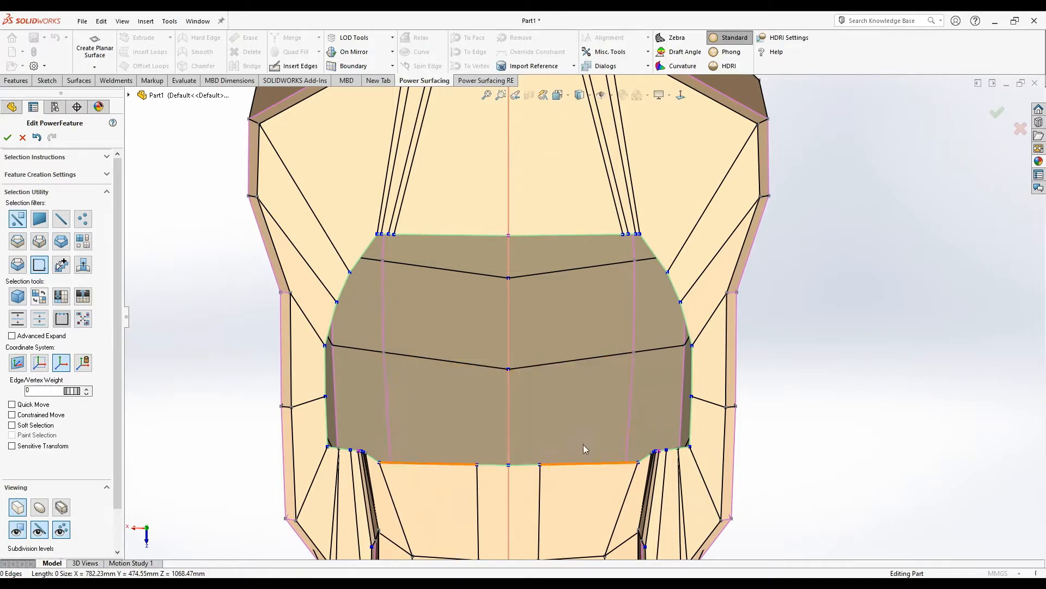
- Select the opening's boundary loop and lower it about 55 mm
scroll(591, 431, up, 2)
middle_drag(591, 431, 584, 272)
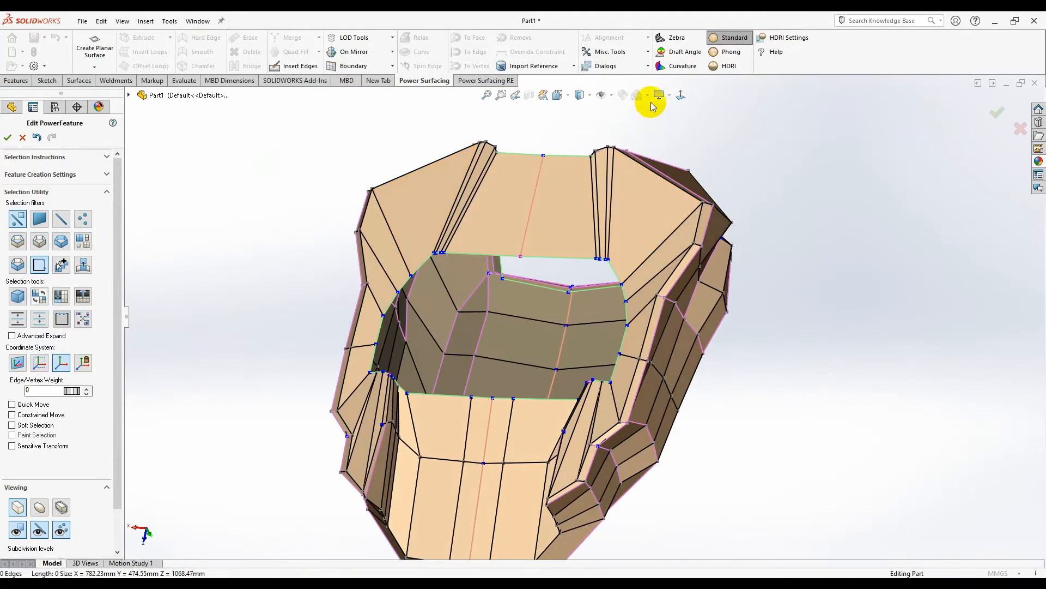
click(679, 98)
scroll(572, 356, up, 5)
middle_drag(571, 356, 583, 256)
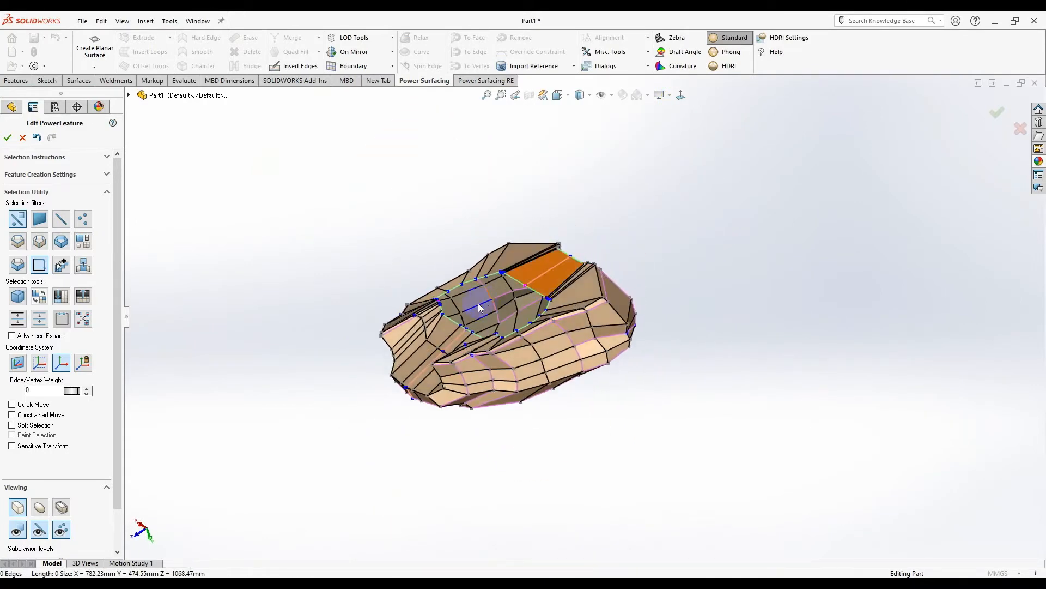
middle_drag(483, 303, 648, 142)
scroll(613, 261, down, 3)
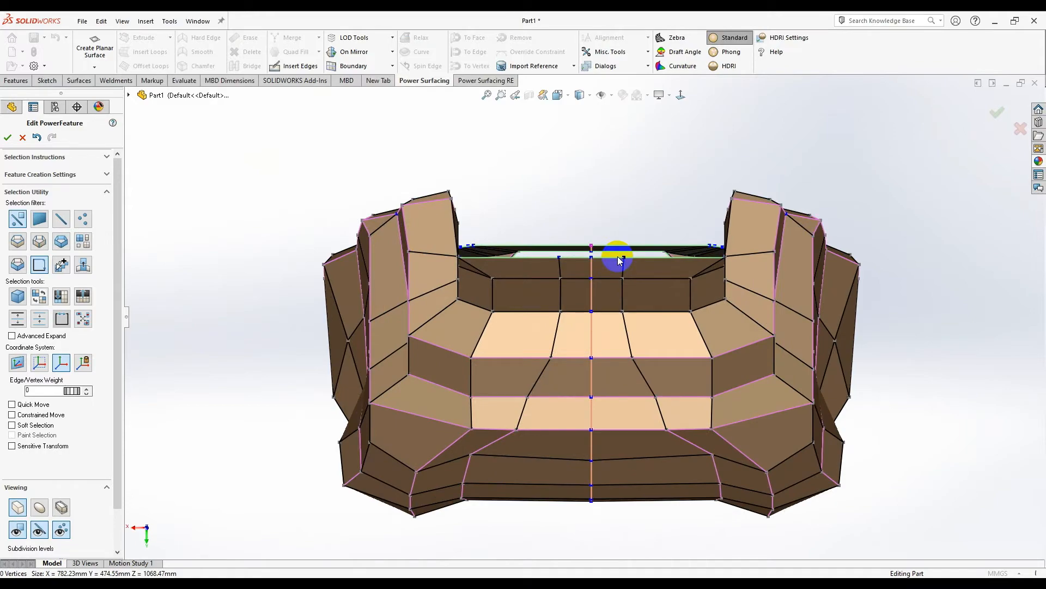
key(ctrl+5)
scroll(630, 398, up, 2)
right_click(623, 379)
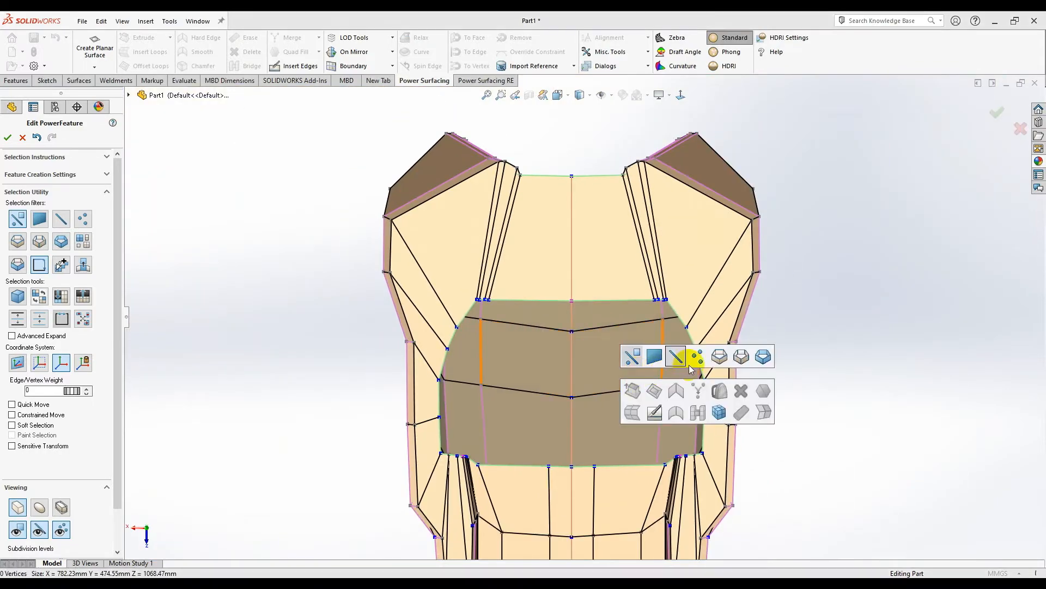
middle_drag(614, 434, 642, 364)
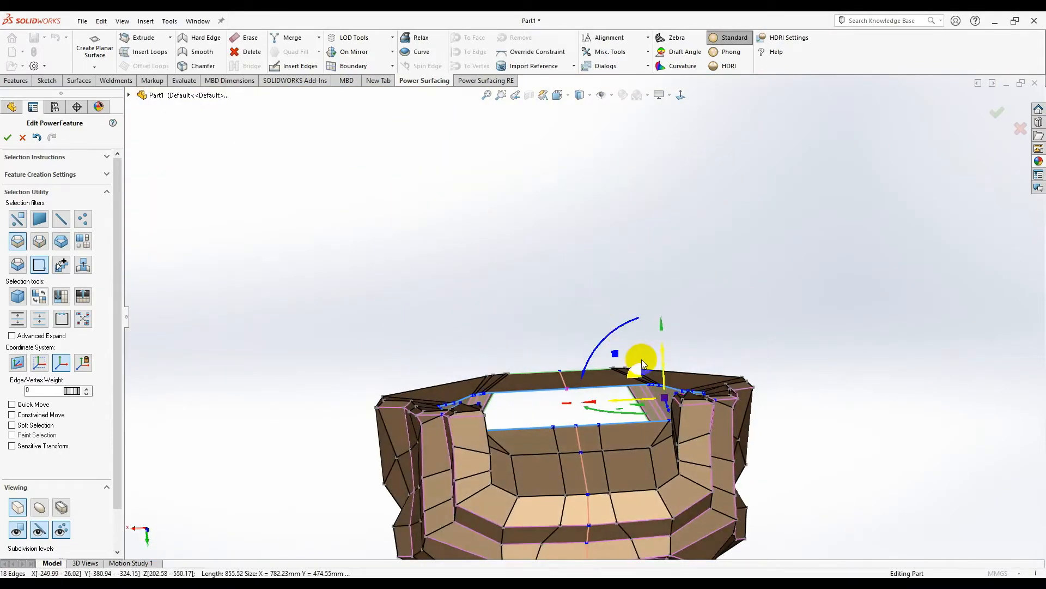
drag(661, 371, 661, 396)
- Orbit down to the side fin where new edges will be inserted
middle_drag(664, 428, 649, 309)
middle_drag(655, 232, 662, 256)
scroll(621, 276, down, 5)
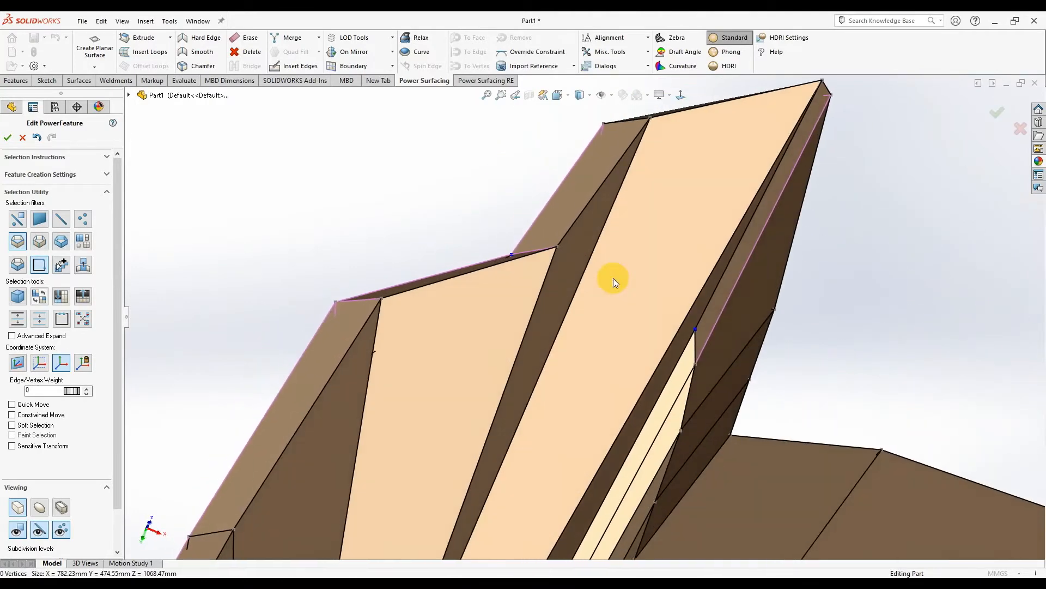
- Insert the first new edge across the fin, ending at the far vertex
click(581, 276)
middle_drag(636, 325, 660, 256)
middle_drag(580, 409, 643, 371)
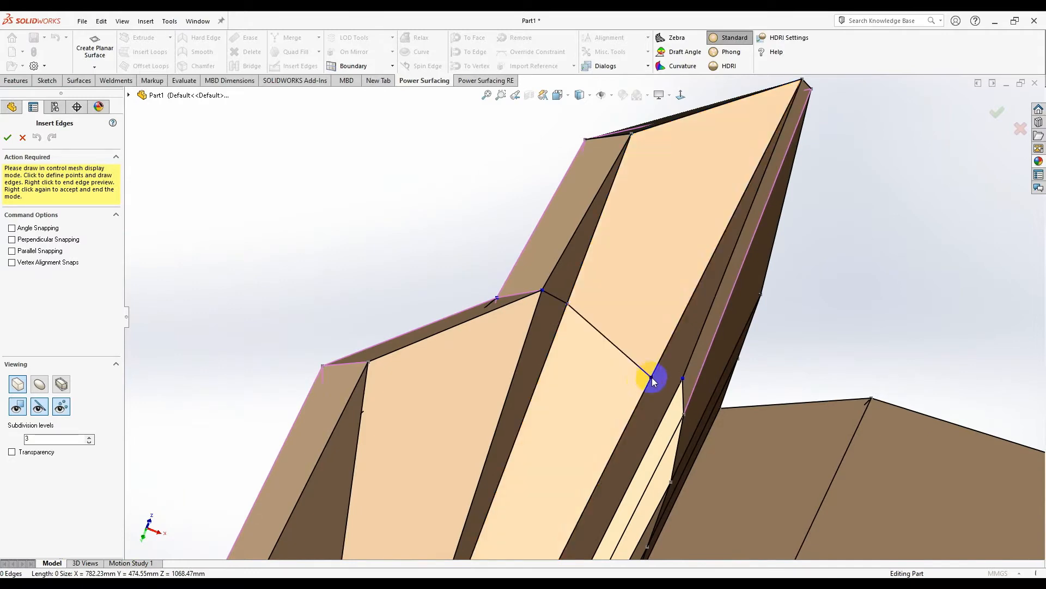
click(679, 382)
right_click(646, 414)
right_click(645, 414)
middle_drag(597, 351, 617, 392)
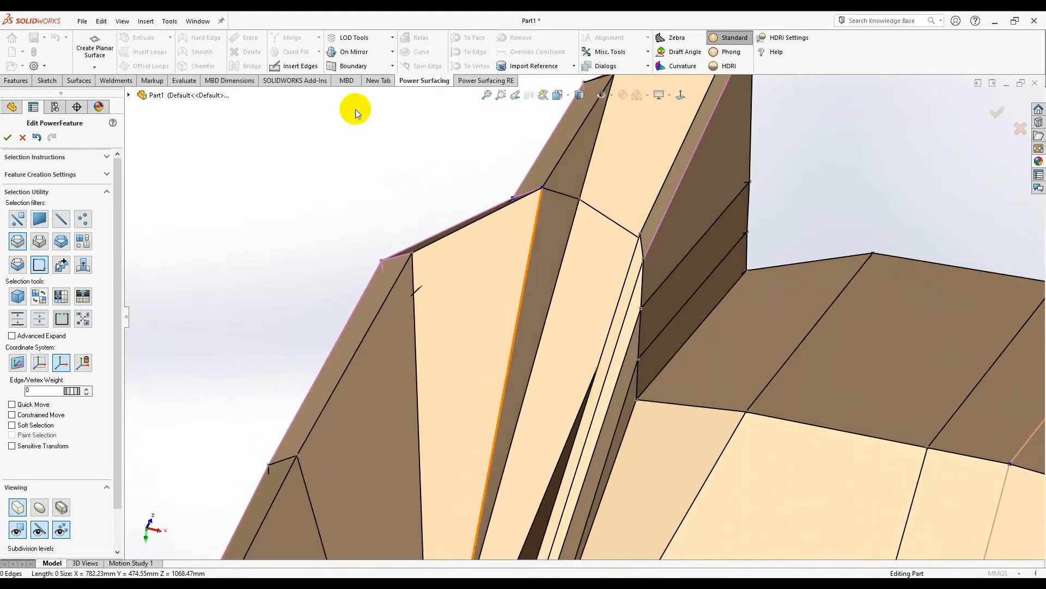
- Draw two more edges across the flange, from a flange vertex and from the top vertex
click(624, 357)
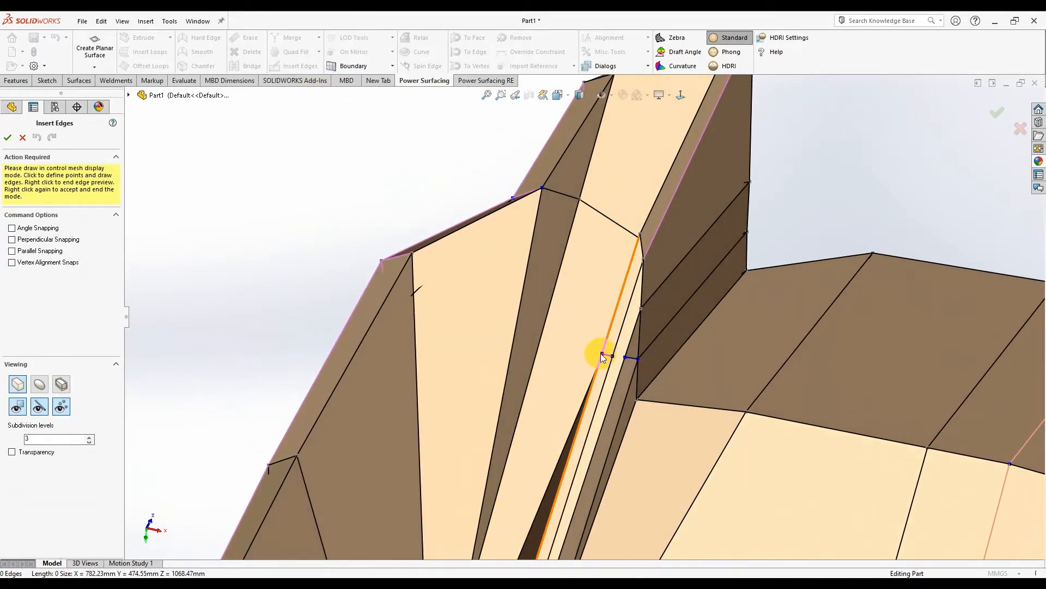
scroll(608, 359, down, 3)
middle_drag(603, 351, 365, 302)
scroll(295, 286, up, 3)
click(457, 326)
click(282, 198)
right_click(322, 258)
click(410, 314)
right_click(457, 330)
- Resume Insert Edges and split another flange face between two adjacent vertices
scroll(457, 330, down, 2)
mouse_move(457, 330)
middle_down()
mouse_move(465, 336)
mouse_move(447, 327)
middle_up()
scroll(418, 290, up, 2)
middle_drag(419, 289, 422, 271)
scroll(423, 272, down, 2)
click(489, 230)
mouse_move(490, 230)
middle_down()
mouse_move(514, 234)
mouse_move(458, 252)
mouse_move(466, 271)
middle_up()
scroll(467, 271, down, 2)
click(288, 67)
scroll(323, 147, down, 3)
click(547, 374)
click(508, 368)
scroll(509, 360, up, 2)
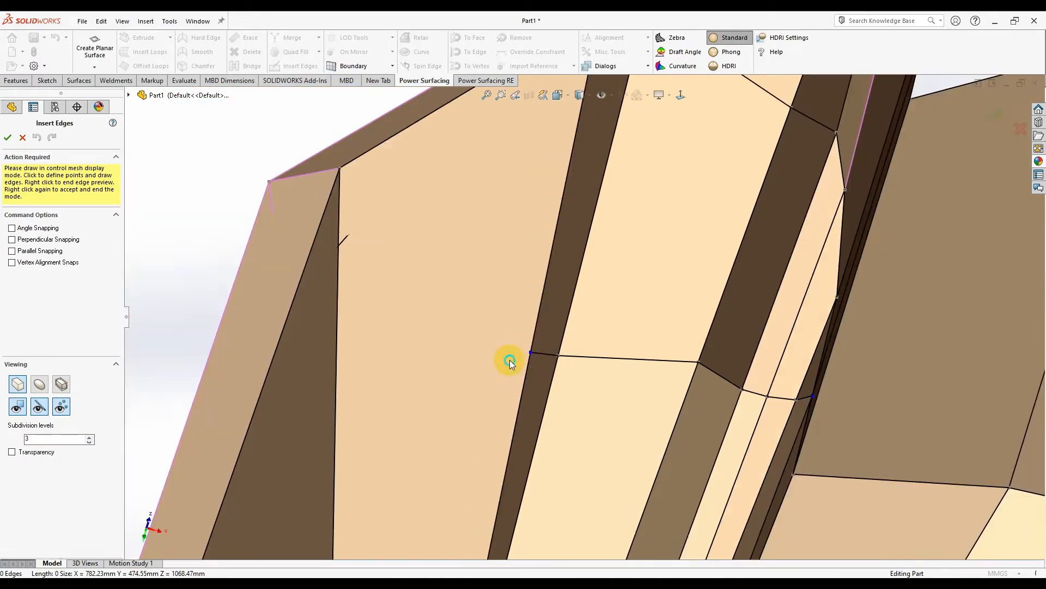
scroll(525, 368, up, 2)
middle_drag(524, 368, 545, 313)
right_click(545, 312)
- Inspect the opening's corner and kinked flange, cancelling the unused edge preview
scroll(578, 376, up, 3)
middle_drag(589, 437, 640, 397)
scroll(491, 376, up, 3)
scroll(610, 437, up, 3)
scroll(640, 397, down, 7)
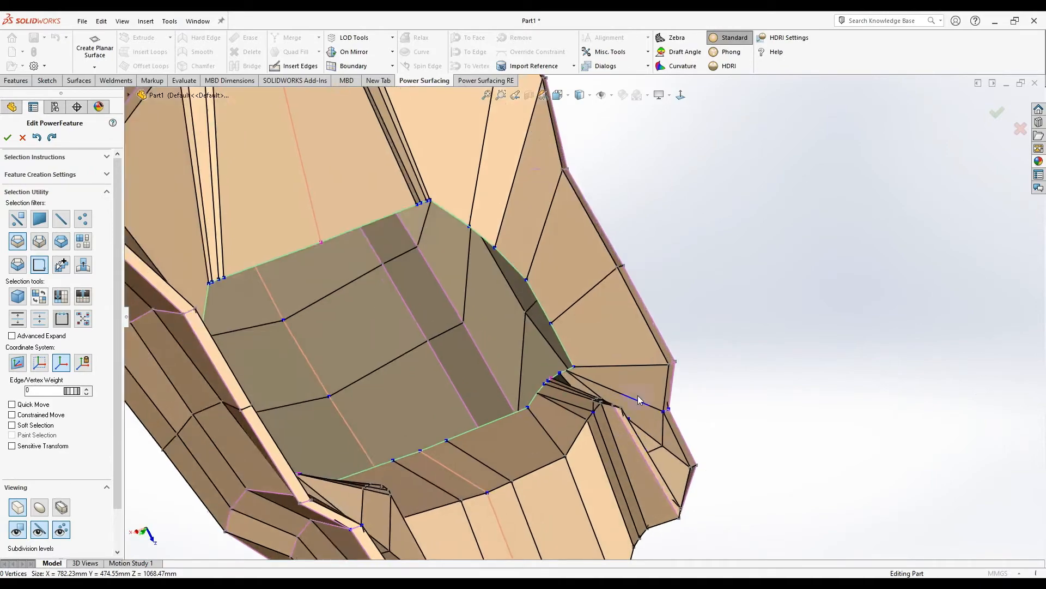
middle_drag(624, 434, 423, 165)
scroll(591, 384, down, 3)
scroll(554, 420, down, 5)
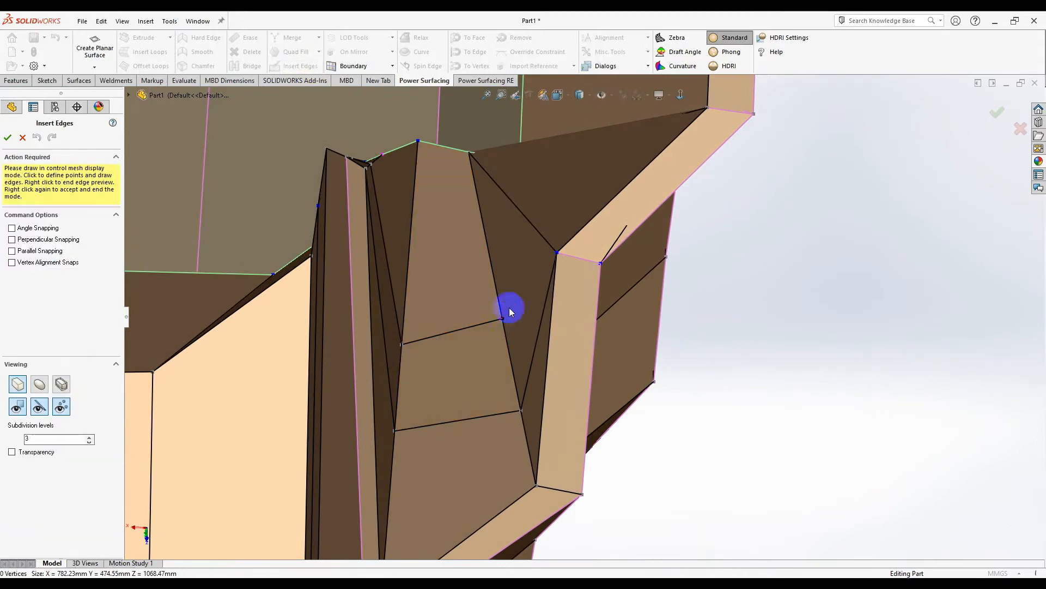
middle_drag(557, 253, 553, 330)
right_click(519, 372)
right_click(519, 372)
scroll(517, 372, up, 2)
middle_drag(517, 371, 646, 331)
scroll(537, 398, up, 3)
scroll(683, 189, down, 3)
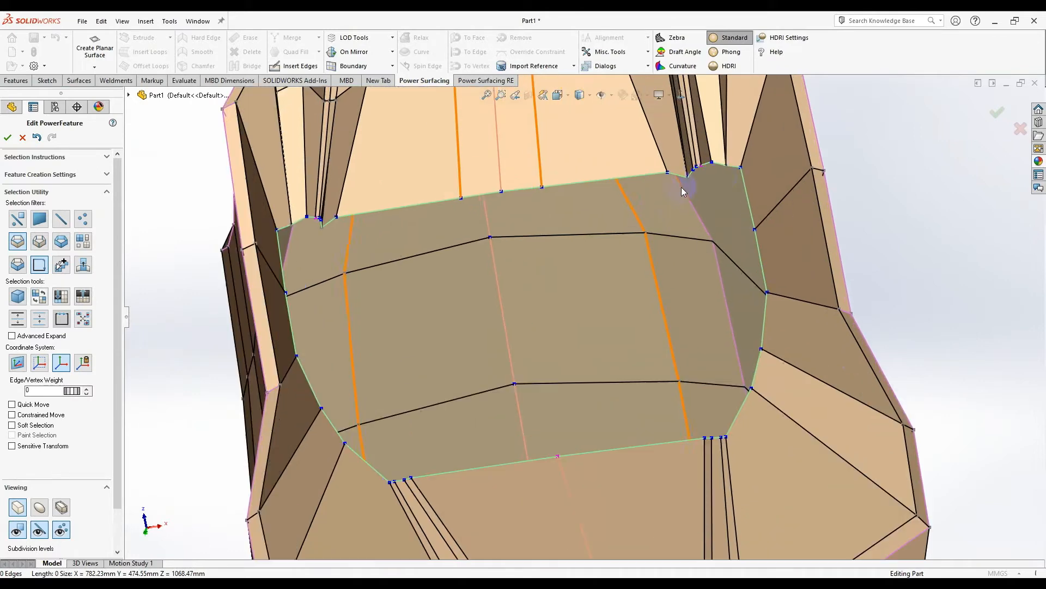
- Select the opening's 18-edge loop and scale it inward to 0.912
click(749, 190)
click(742, 192)
scroll(573, 289, up, 1)
middle_drag(570, 275, 563, 303)
drag(672, 281, 665, 316)
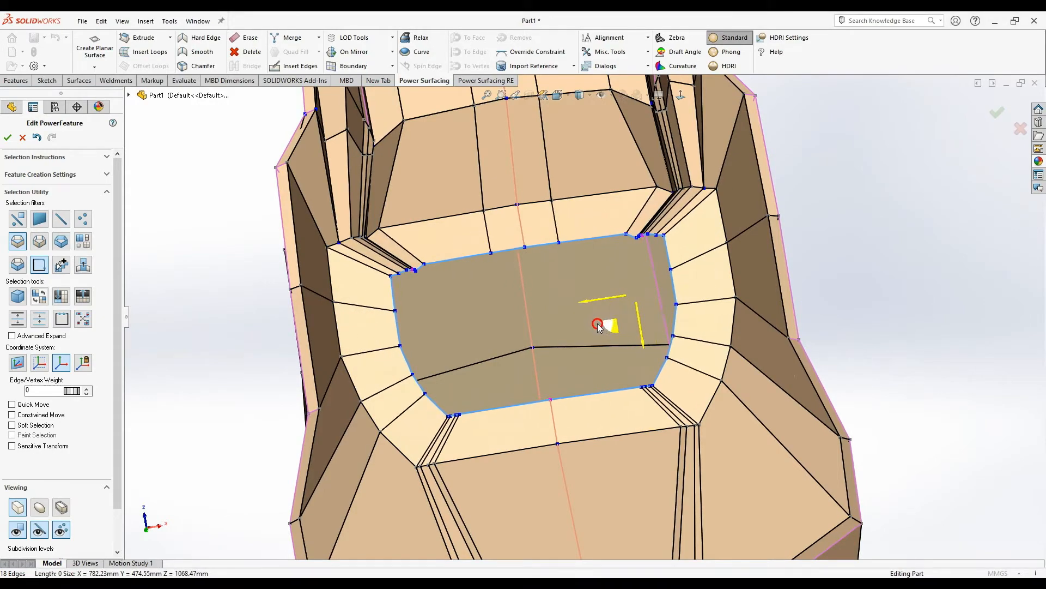
middle_drag(607, 335, 611, 249)
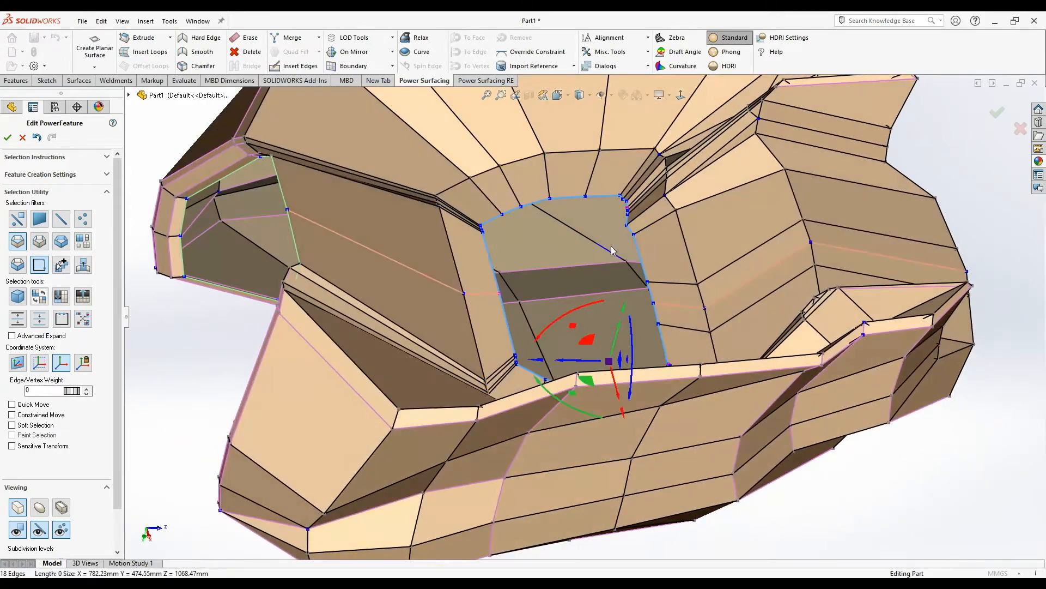
- Collapse the second edge loop across the central panel into a single vertex
scroll(603, 254, down, 8)
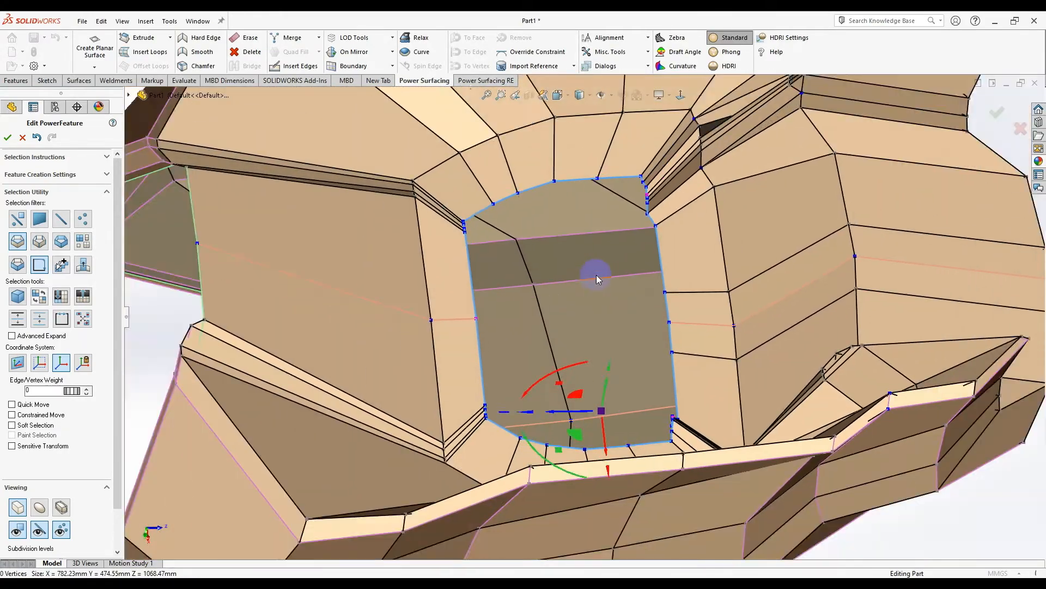
double_click(596, 274)
scroll(592, 305, down, 2)
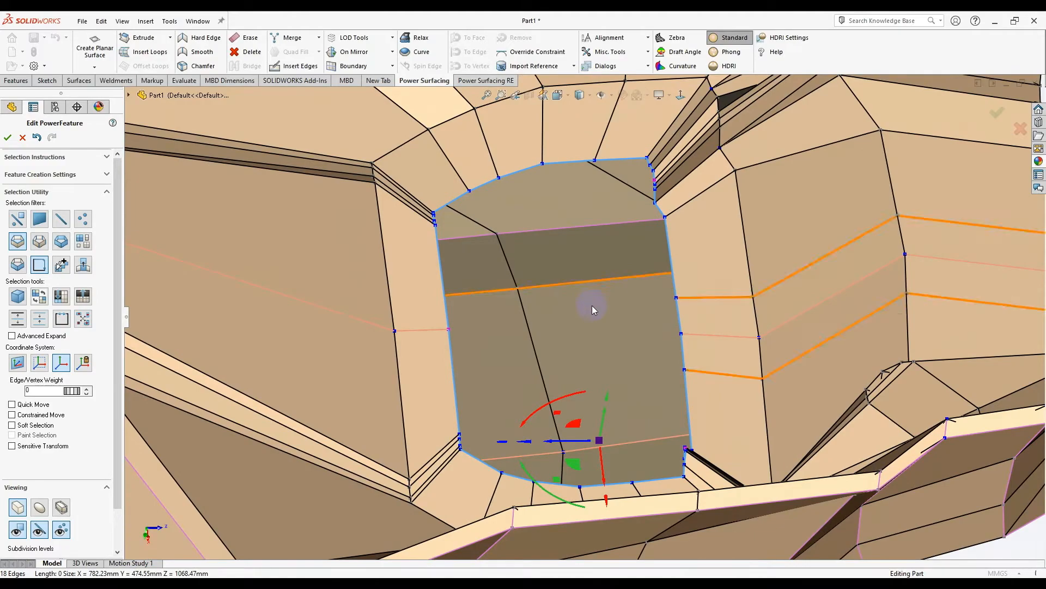
right_click(580, 276)
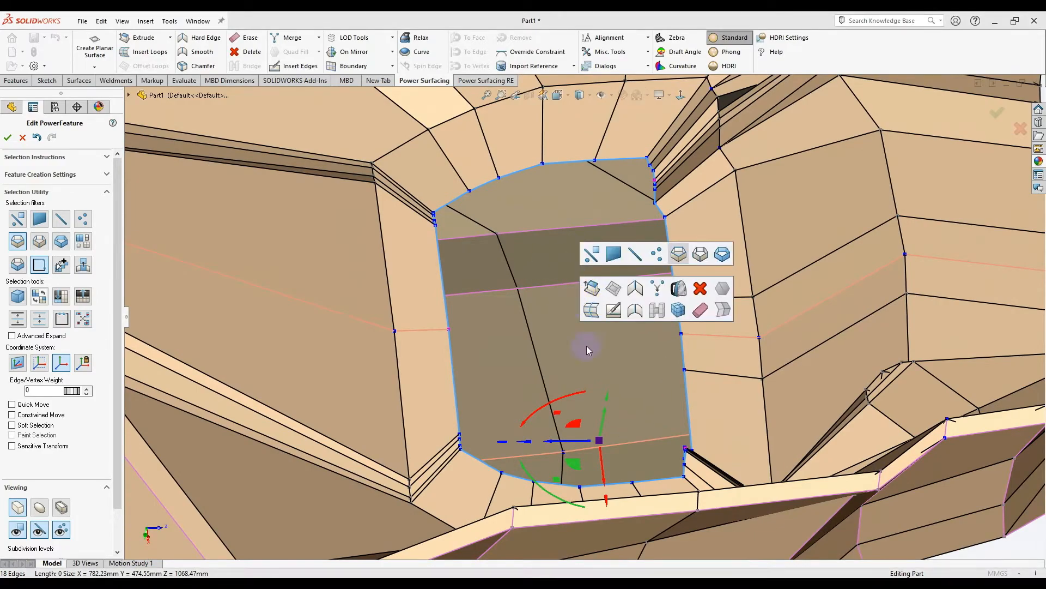
click(656, 298)
middle_drag(635, 303, 593, 311)
scroll(643, 465, up, 4)
scroll(620, 324, down, 5)
scroll(505, 336, down, 2)
scroll(619, 322, up, 5)
scroll(593, 312, down, 5)
scroll(566, 363, up, 3)
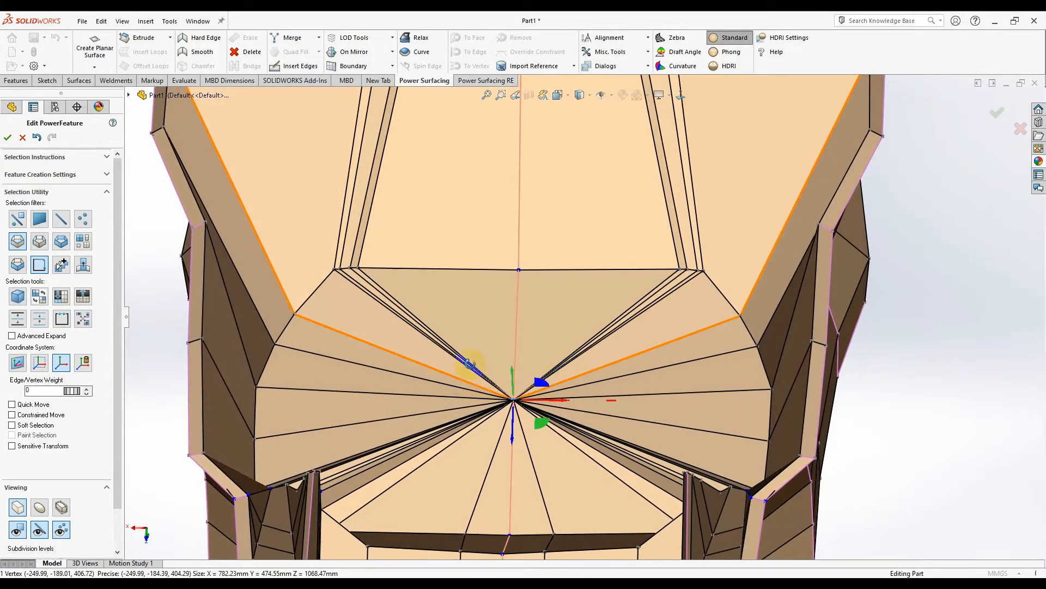
middle_drag(548, 369, 589, 369)
click(41, 509)
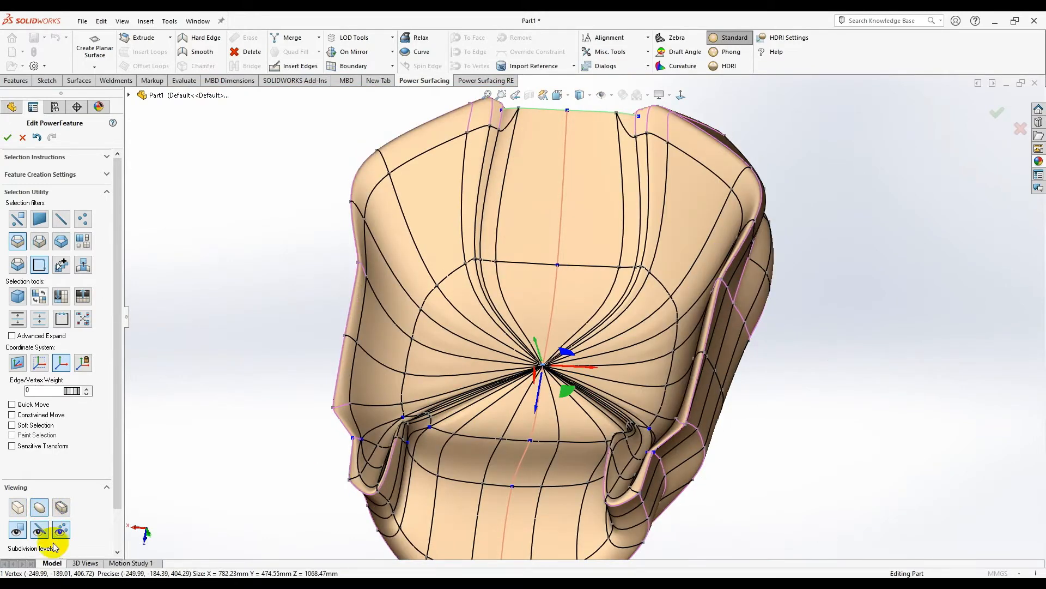
click(64, 529)
middle_drag(430, 412, 430, 447)
scroll(428, 447, down, 3)
scroll(700, 371, down, 3)
middle_drag(702, 368, 643, 191)
scroll(702, 412, up, 5)
scroll(589, 243, down, 2)
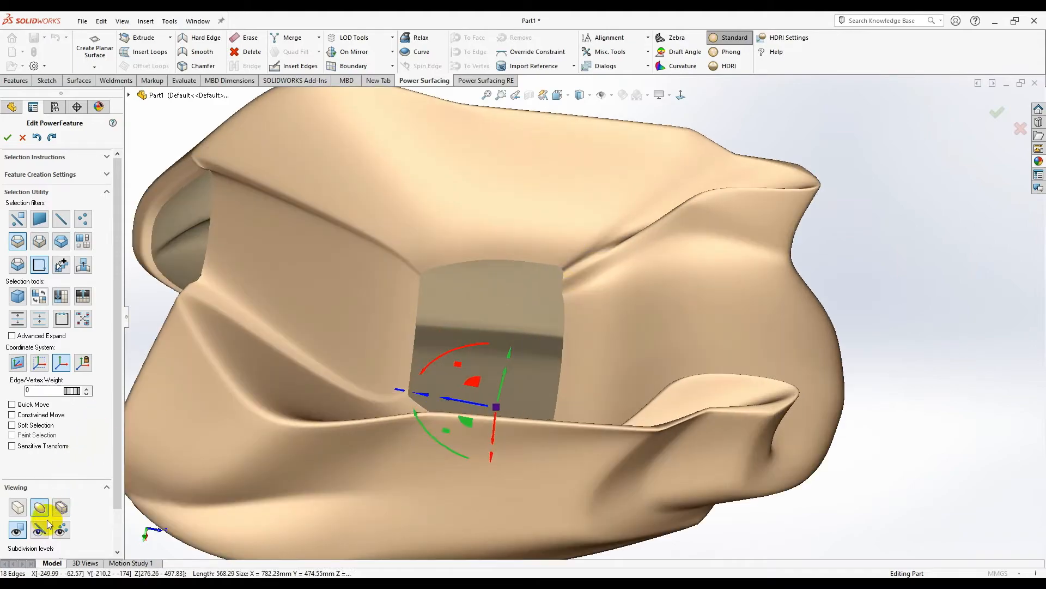
click(18, 507)
middle_drag(561, 327, 702, 174)
- Adjust a vertex on the top flange, raising it about 9 mm
scroll(661, 175, down, 3)
click(682, 180)
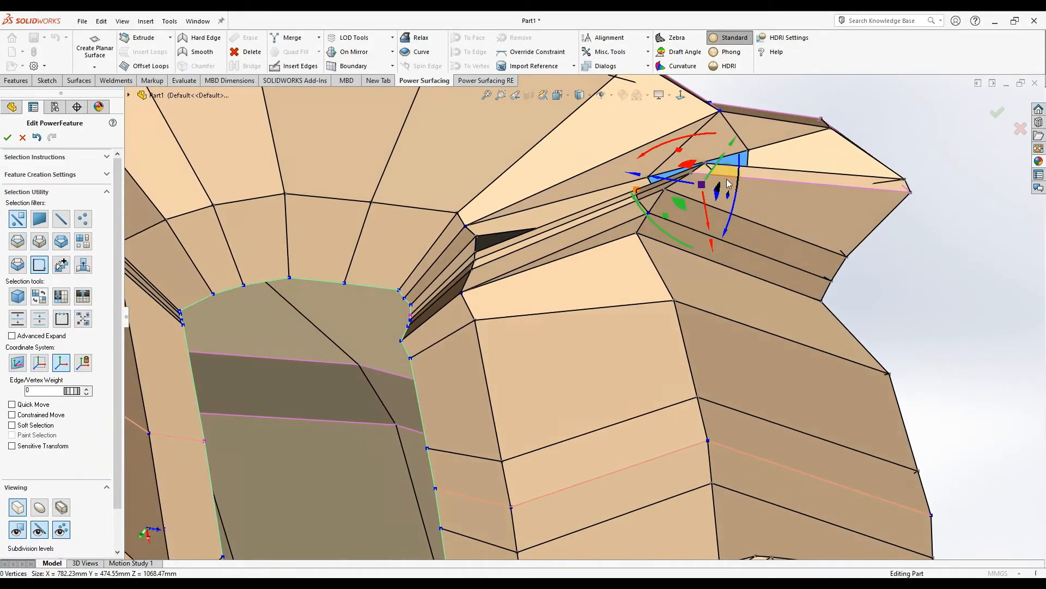
middle_drag(661, 144, 584, 258)
drag(556, 251, 557, 259)
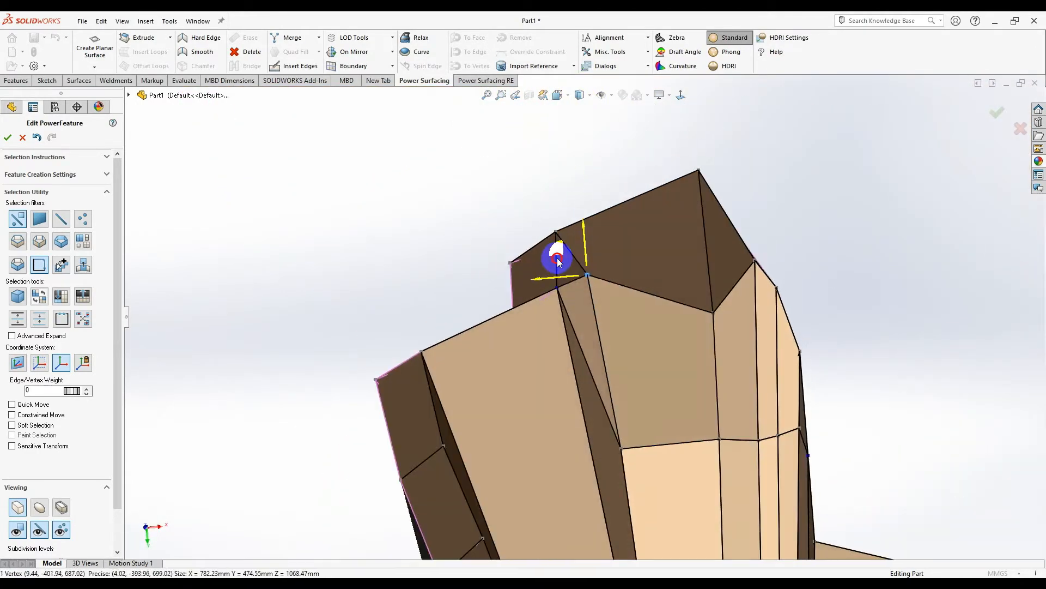
drag(714, 315, 701, 258)
middle_drag(702, 259, 656, 319)
- Select the faces near the opening corner and snap to a straight front view
scroll(516, 377, down, 3)
scroll(580, 395, down, 2)
click(573, 347)
scroll(573, 350, down, 2)
click(598, 329)
scroll(600, 327, down, 3)
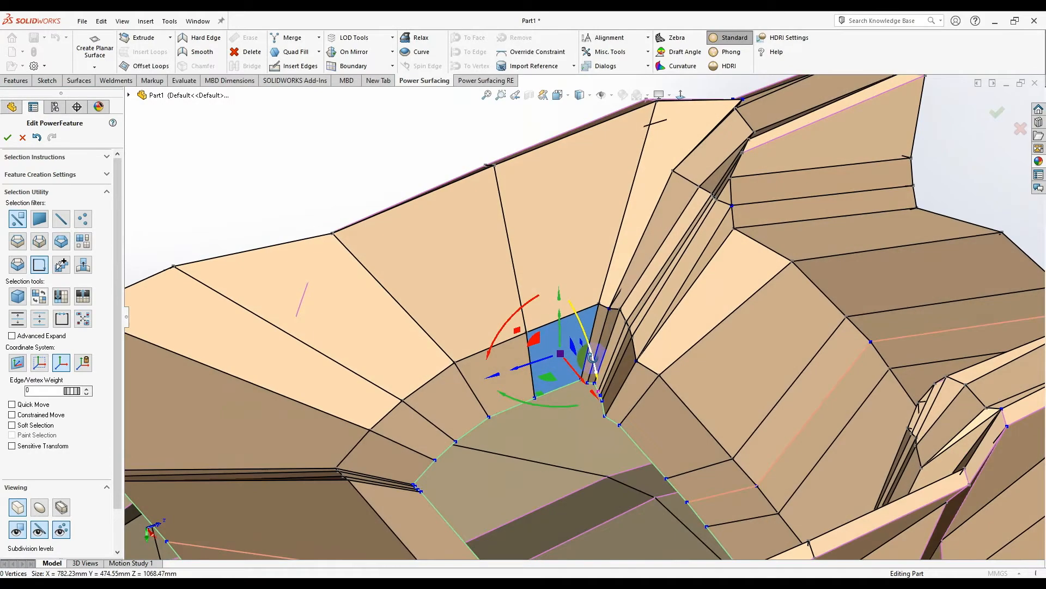
middle_drag(632, 322, 659, 403)
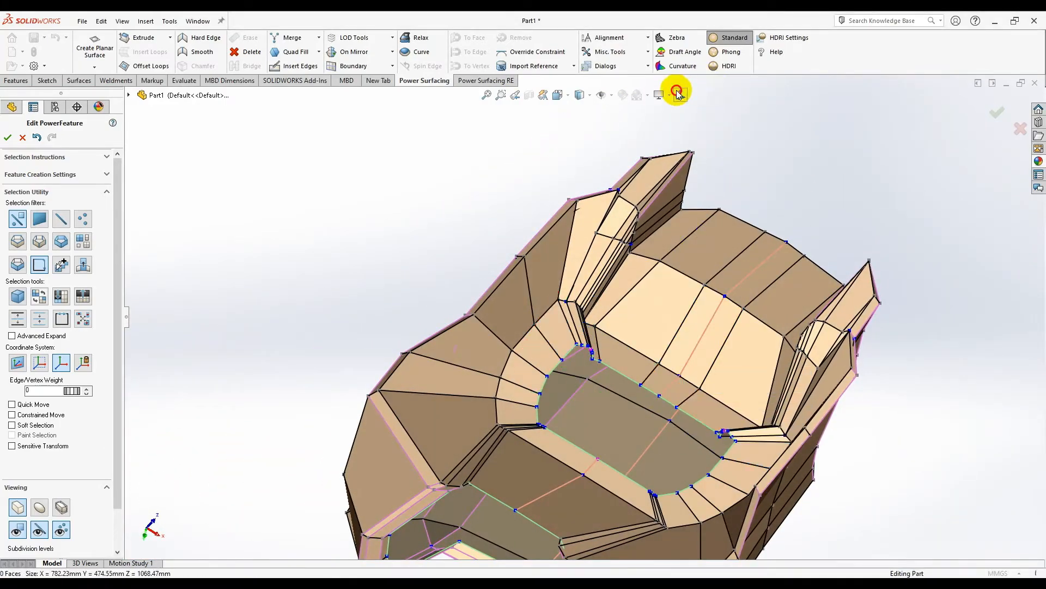
click(678, 95)
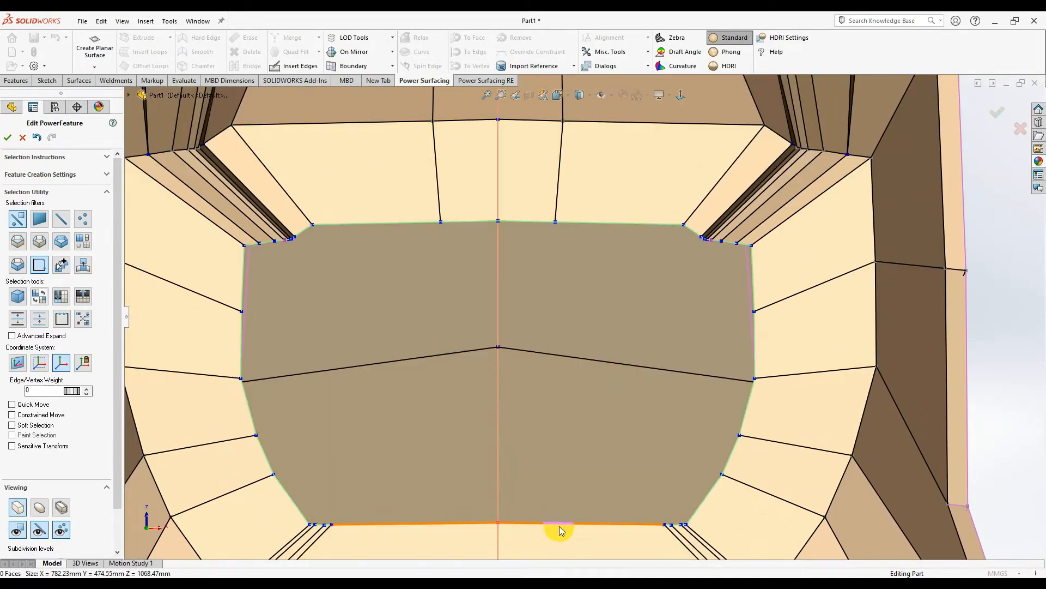
- Select the opening's bottom edge and drag it upward, shortening the opening to a strip
click(559, 526)
scroll(480, 523, up, 2)
scroll(424, 444, down, 8)
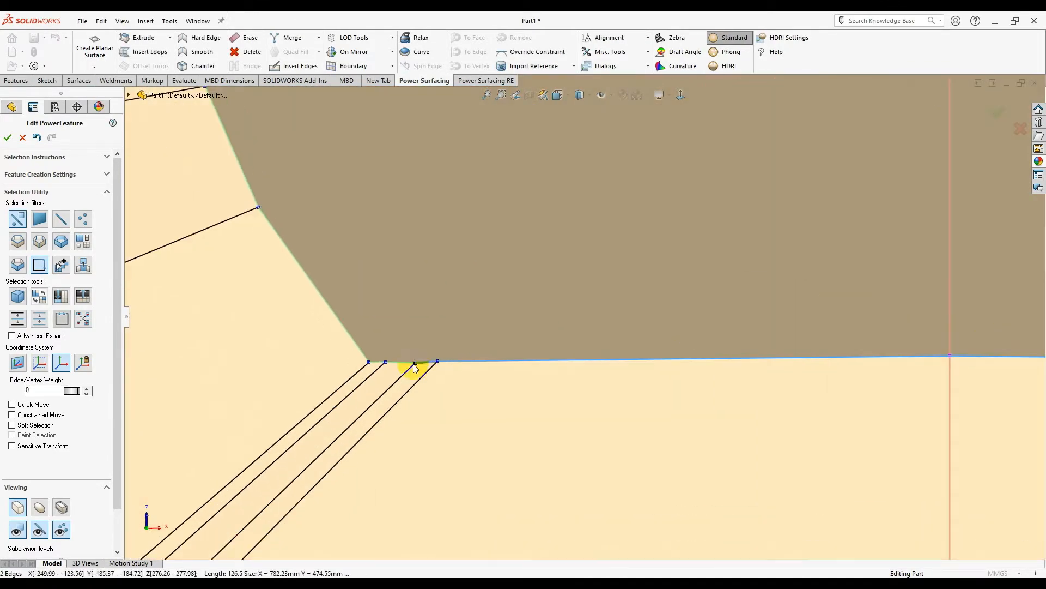
scroll(582, 317, up, 2)
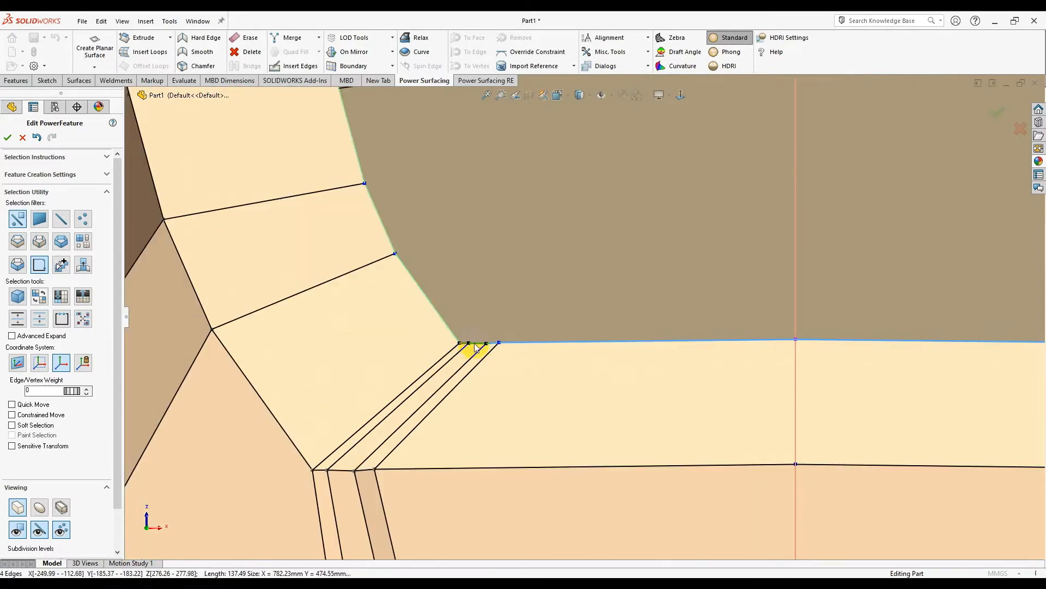
scroll(467, 347, up, 3)
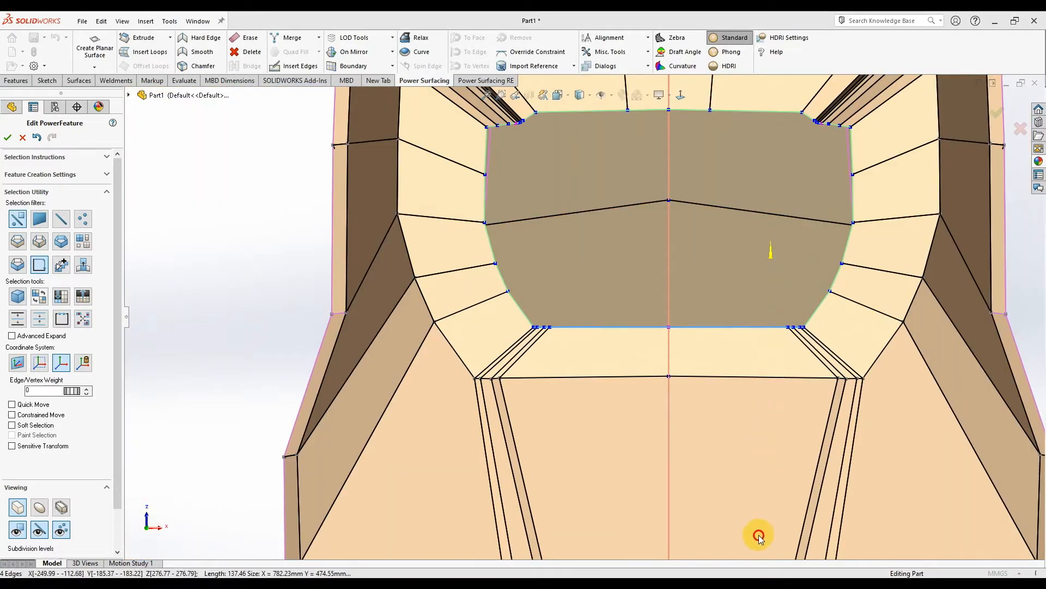
scroll(705, 293, down, 2)
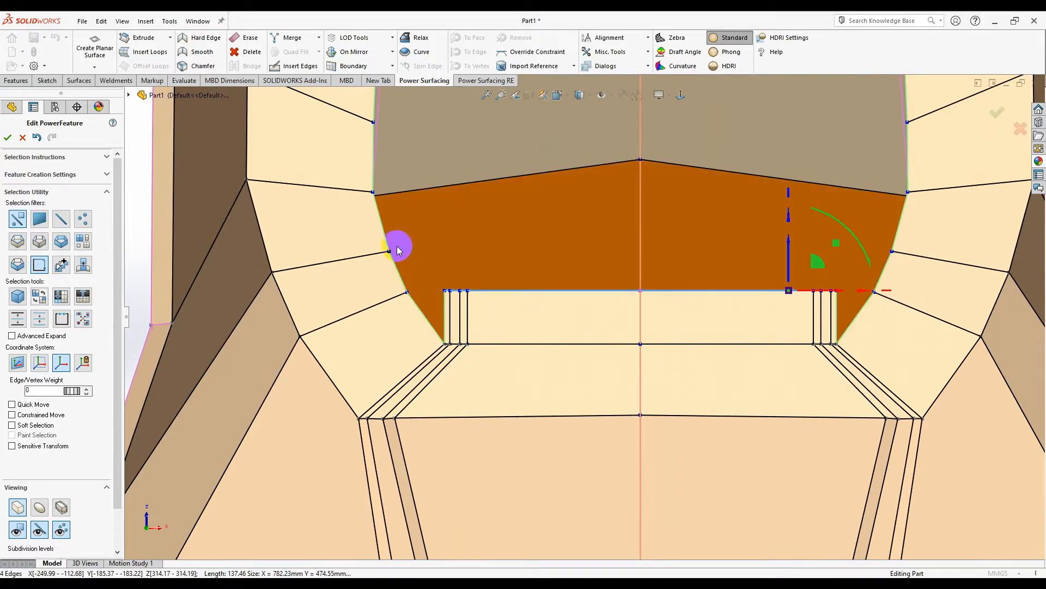
scroll(579, 247, up, 2)
scroll(477, 215, down, 2)
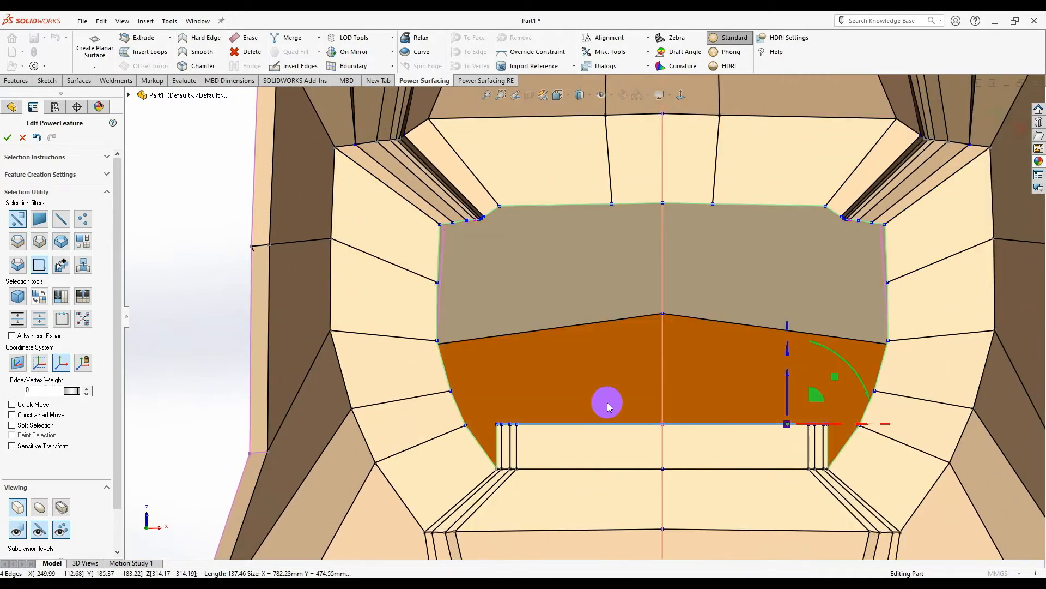
drag(789, 402, 788, 396)
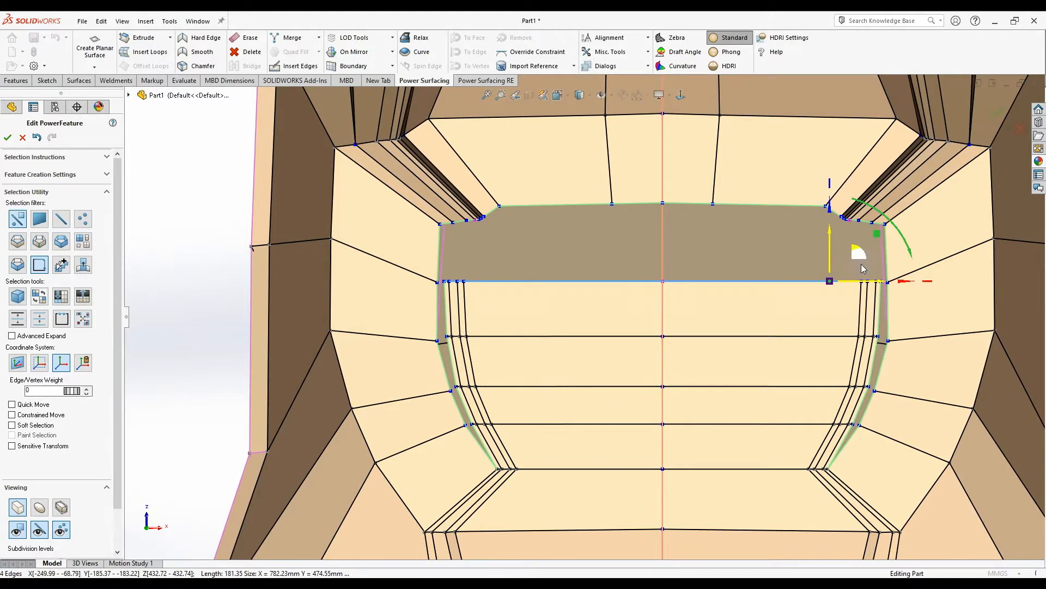
scroll(838, 464, down, 6)
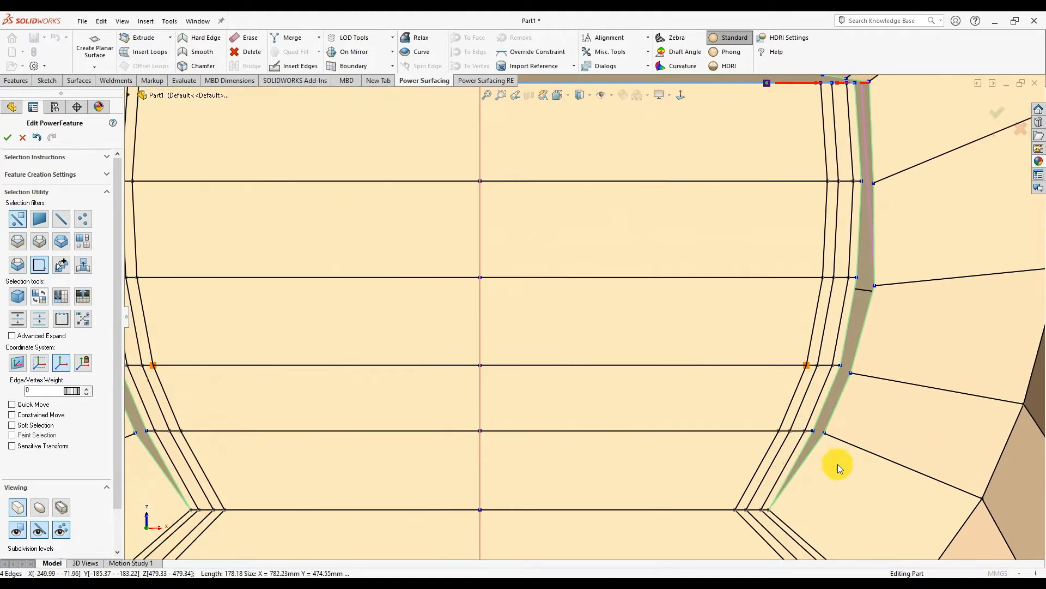
- Merge the vertex pairs of the thin sliver faces beside the opening
ctrl+click(747, 276)
right_click(747, 276)
click(820, 290)
scroll(726, 229, up, 4)
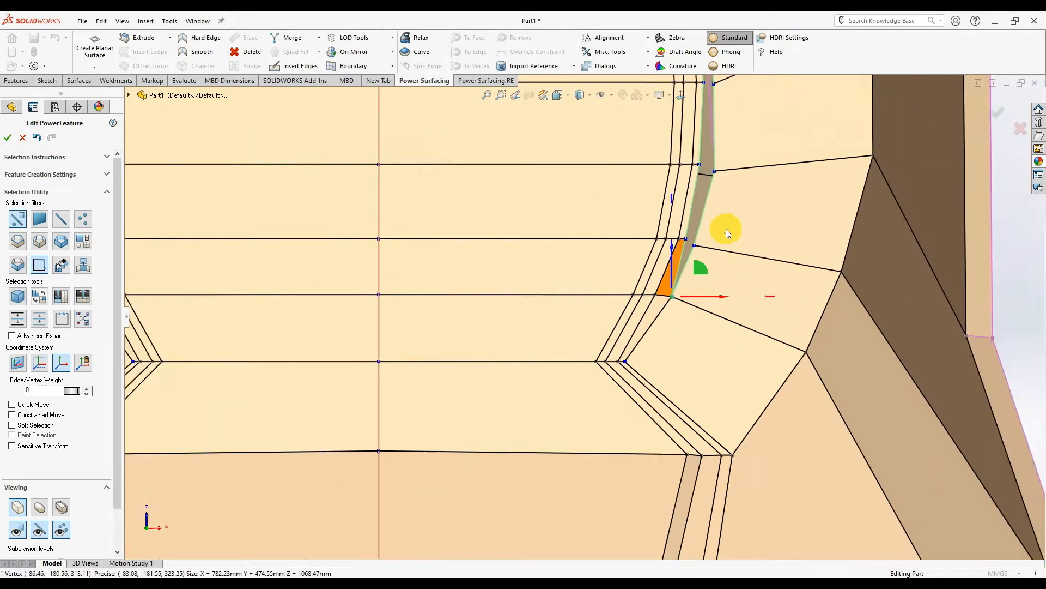
scroll(726, 229, down, 4)
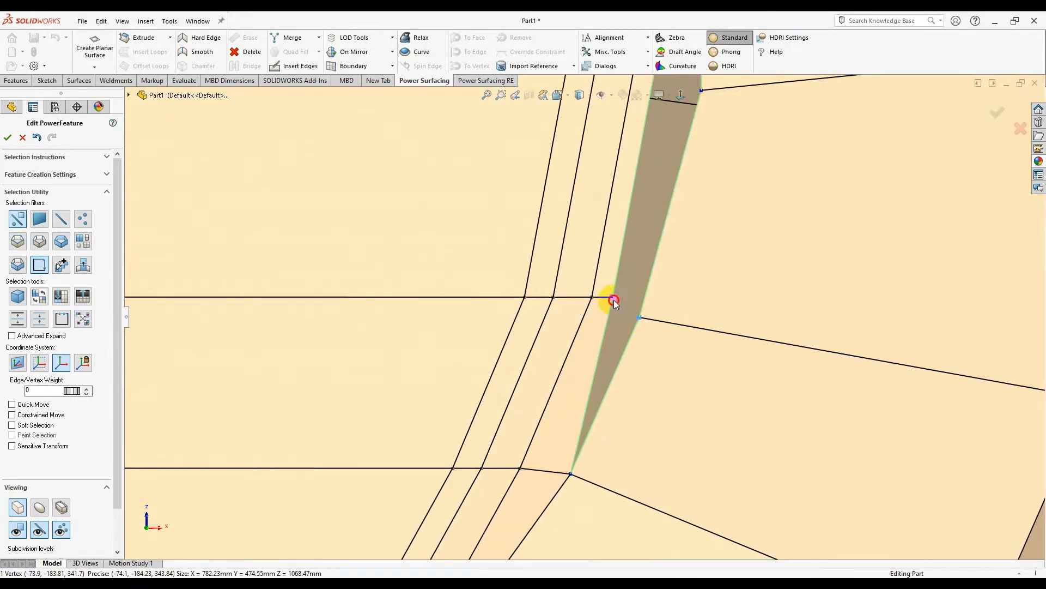
click(691, 312)
scroll(674, 171, up, 3)
scroll(618, 248, down, 2)
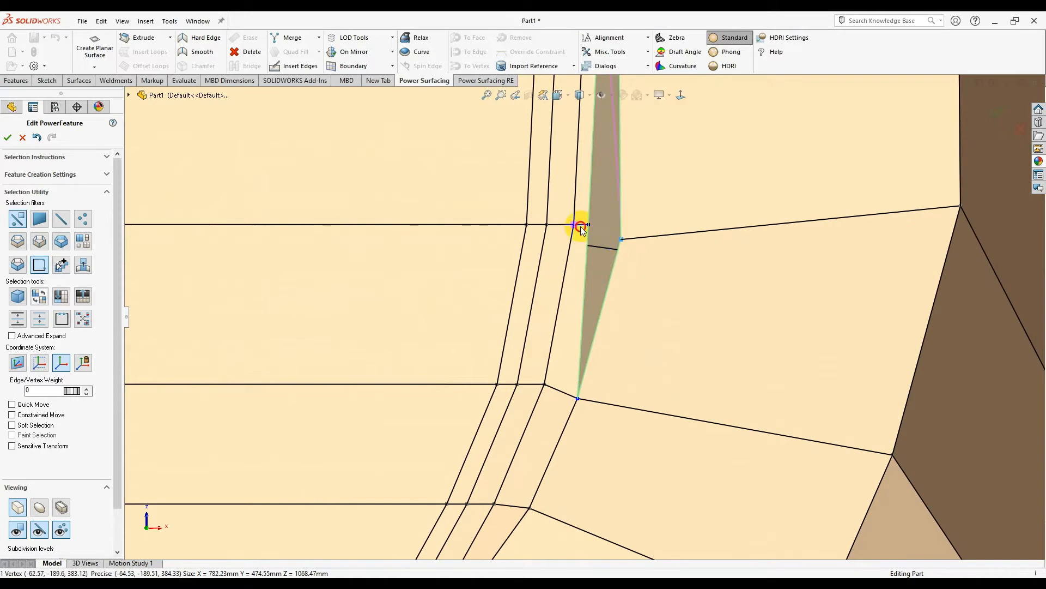
right_click(598, 234)
click(673, 241)
scroll(596, 194, up, 3)
scroll(629, 201, down, 4)
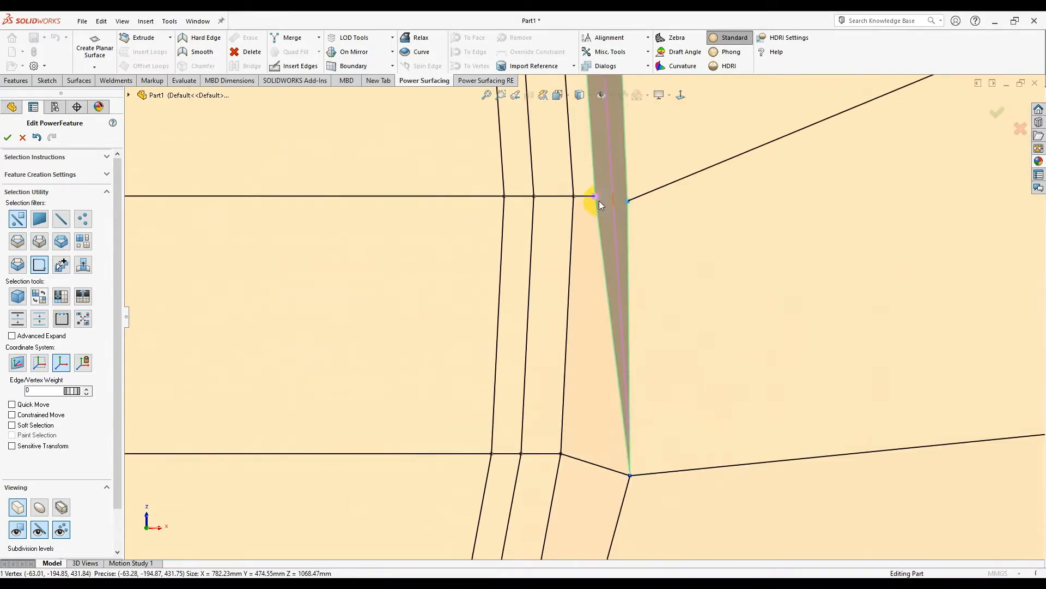
ctrl+click(600, 200)
right_click(600, 200)
click(653, 211)
scroll(587, 189, up, 5)
scroll(576, 112, down, 6)
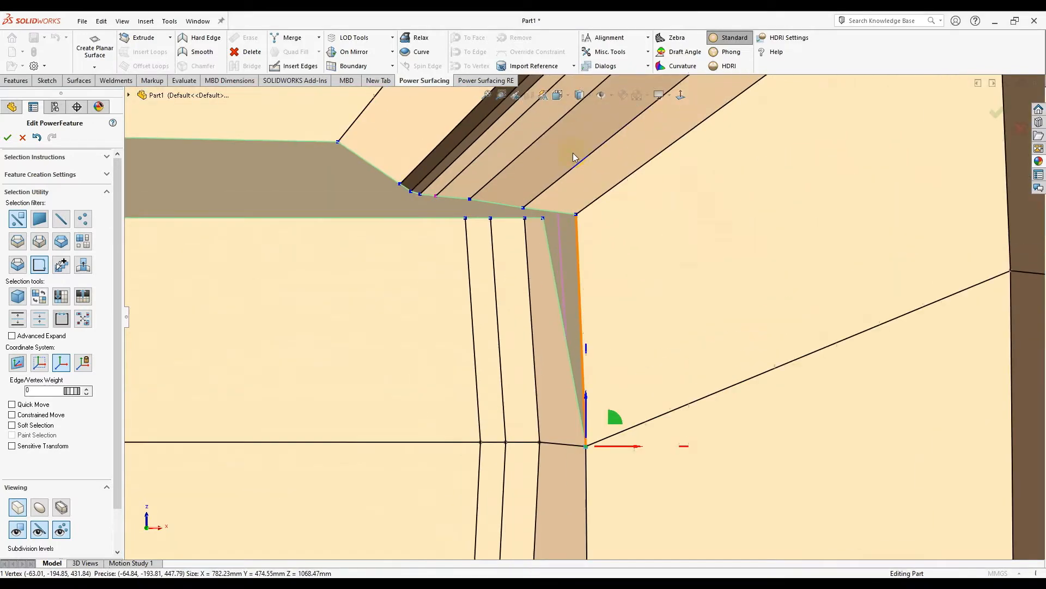
- Merge the remaining sliver vertices, pulling one vertex up toward the opening corner
click(587, 283)
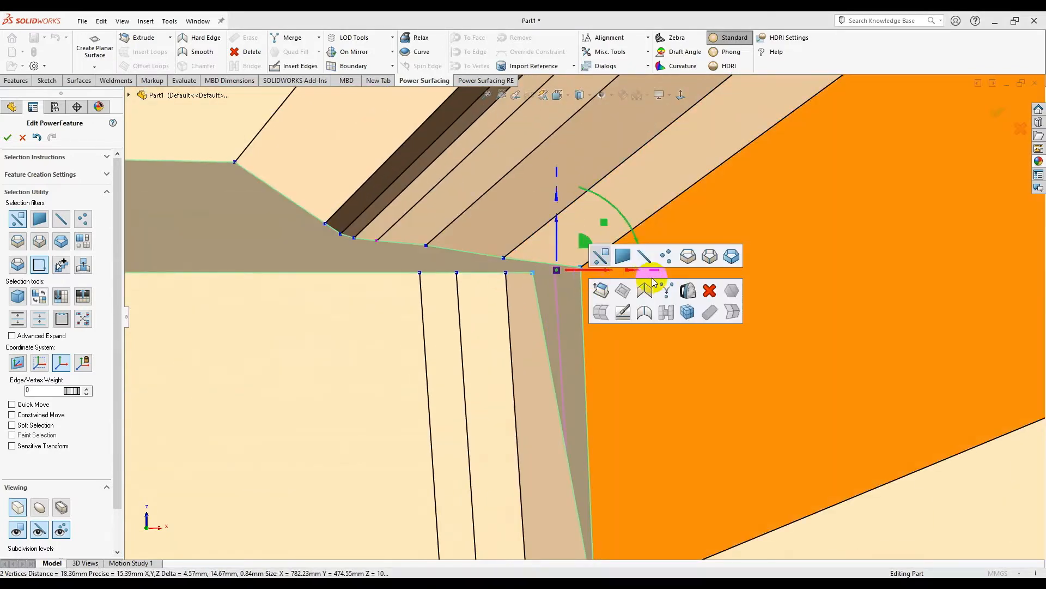
key(m)
scroll(594, 316, up, 3)
scroll(537, 304, down, 4)
click(570, 272)
click(579, 291)
key(m)
scroll(495, 255, down, 4)
ctrl+click(552, 313)
right_click(552, 313)
click(630, 326)
scroll(485, 299, up, 1)
click(492, 313)
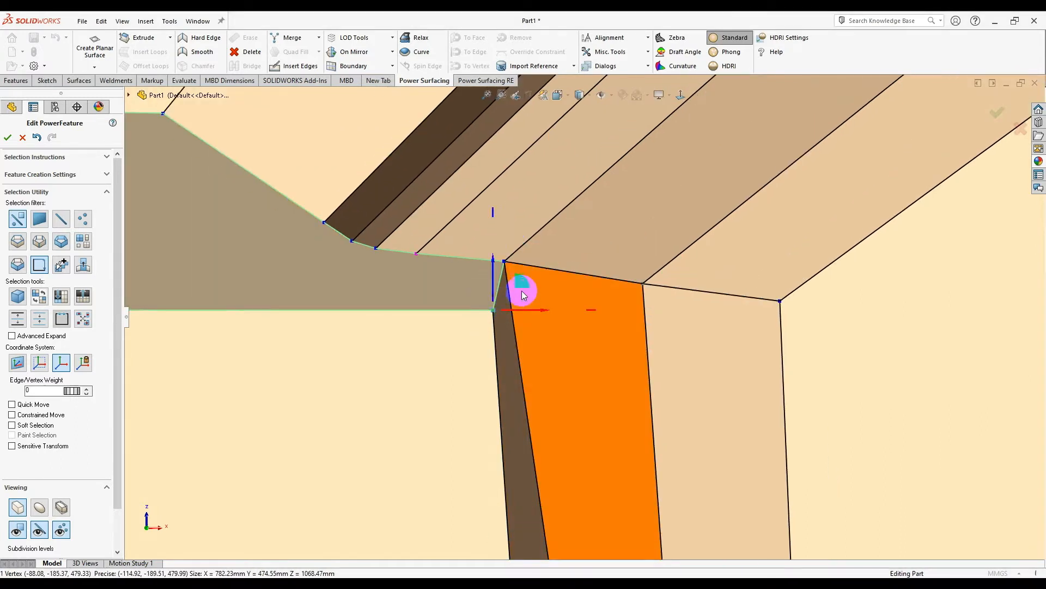
drag(522, 295, 444, 268)
right_click(417, 283)
click(479, 293)
scroll(544, 292, down, 3)
scroll(544, 295, up, 5)
scroll(545, 329, down, 2)
scroll(583, 318, up, 1)
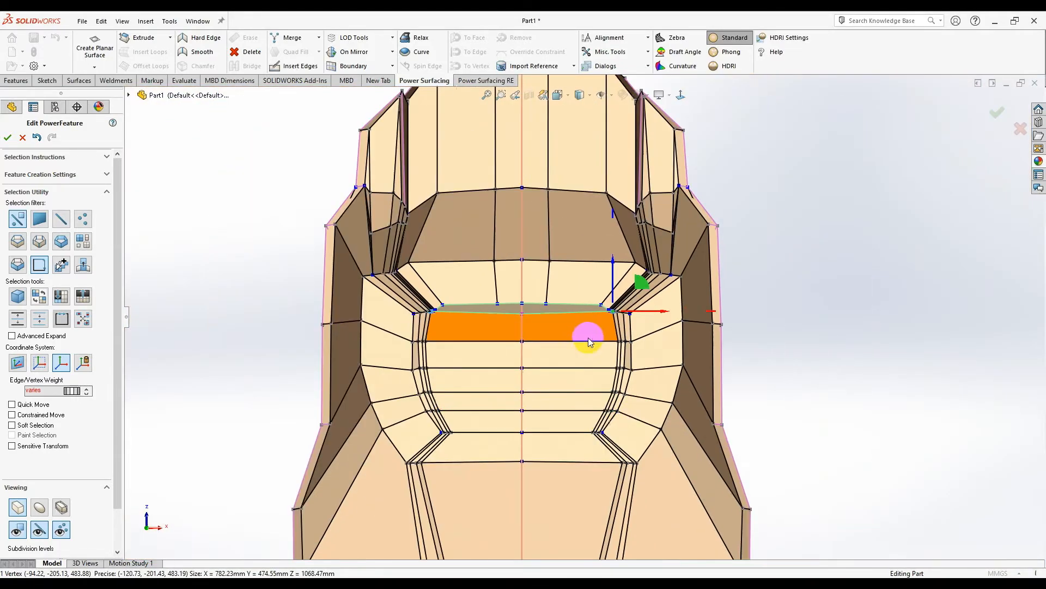
scroll(607, 433, down, 1)
scroll(580, 326, down, 3)
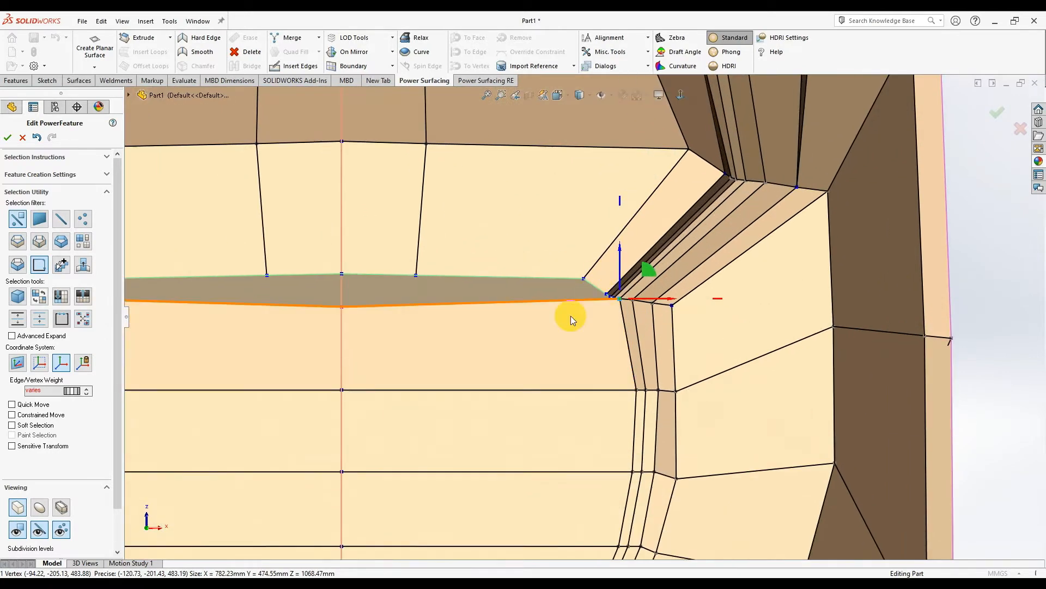
scroll(573, 316, up, 4)
scroll(596, 381, down, 3)
scroll(587, 406, down, 2)
- Shift the four side-corner vertices right and nudge the corner edges up and left
click(580, 345)
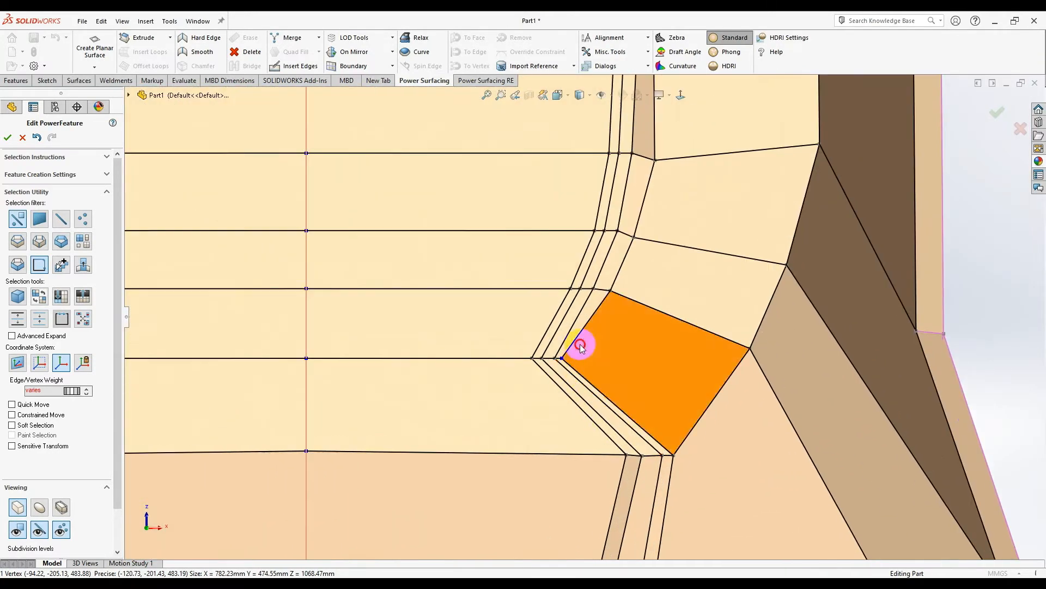
drag(517, 371, 518, 371)
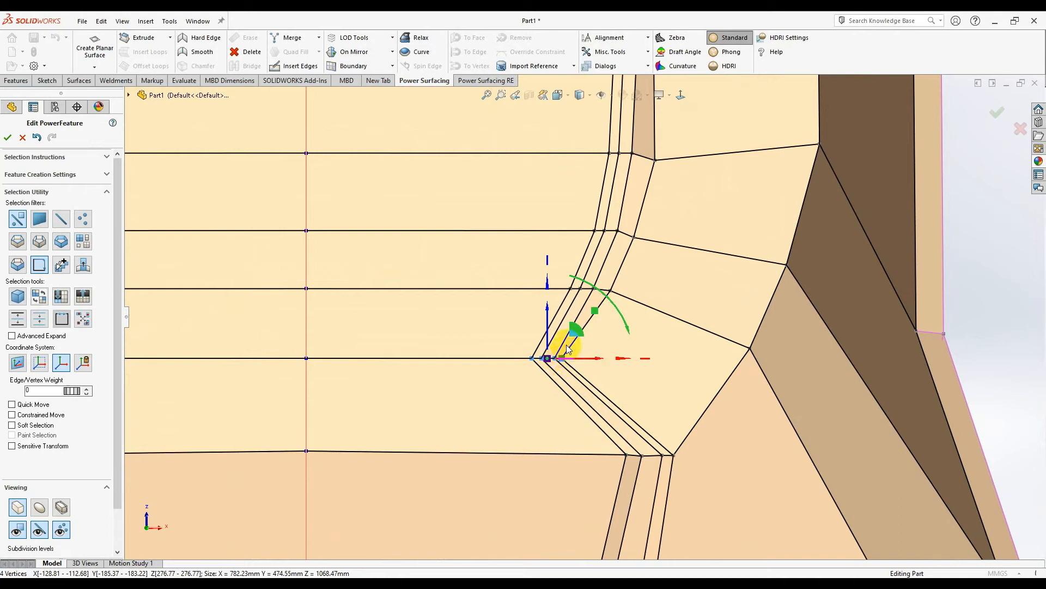
drag(572, 337, 642, 343)
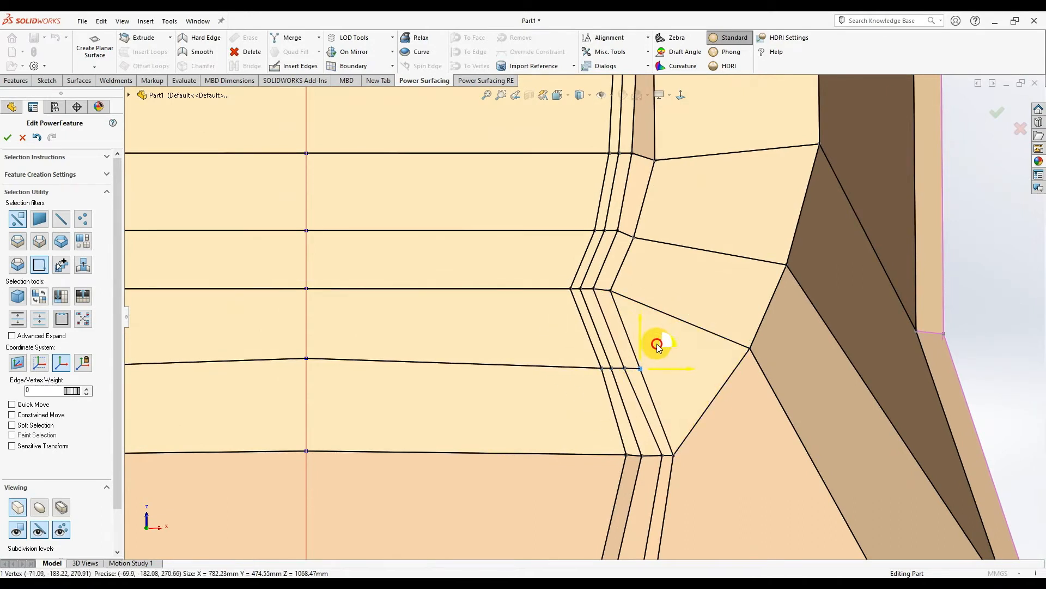
click(618, 370)
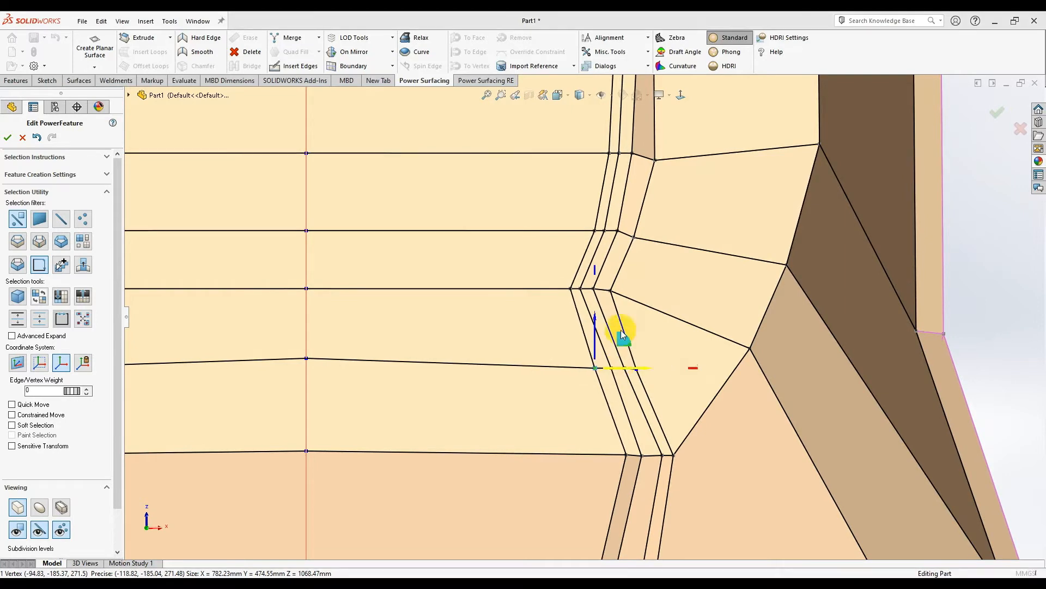
scroll(651, 266, up, 4)
scroll(539, 253, down, 5)
scroll(561, 283, up, 5)
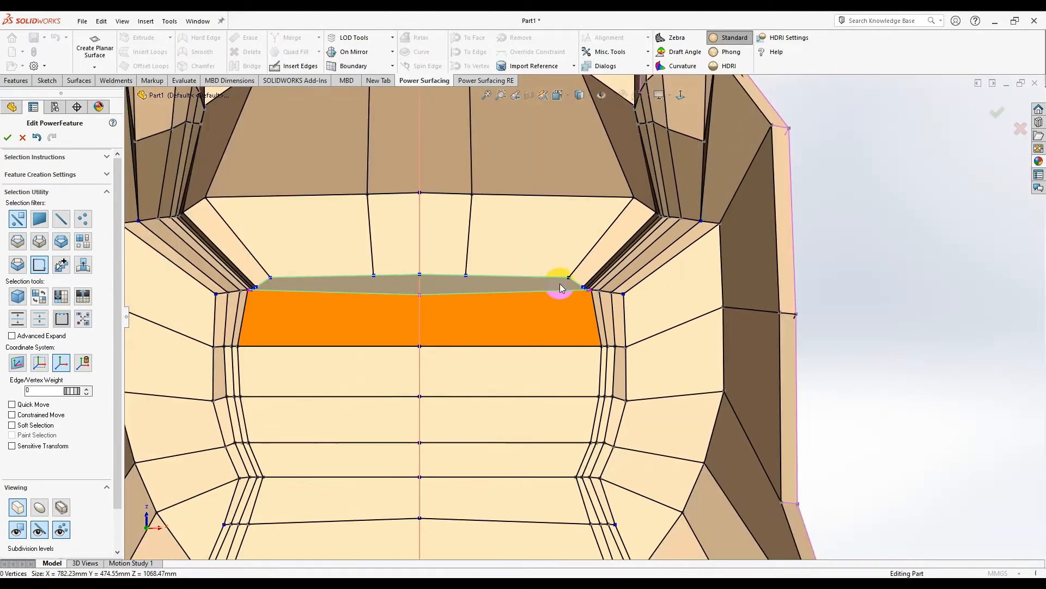
scroll(627, 319, down, 5)
scroll(663, 334, down, 3)
click(662, 335)
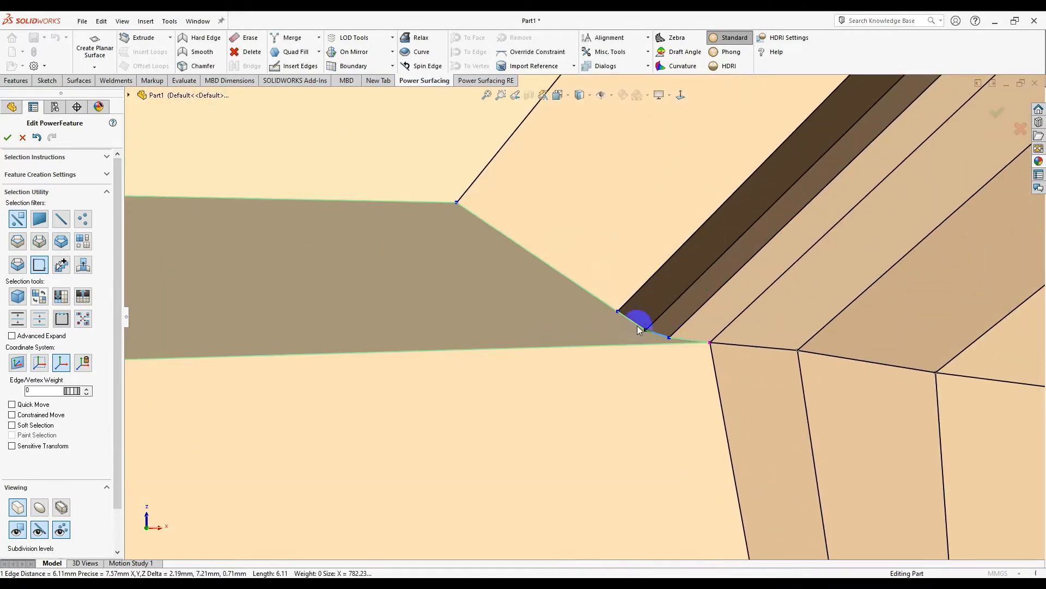
drag(675, 337, 662, 242)
click(632, 264)
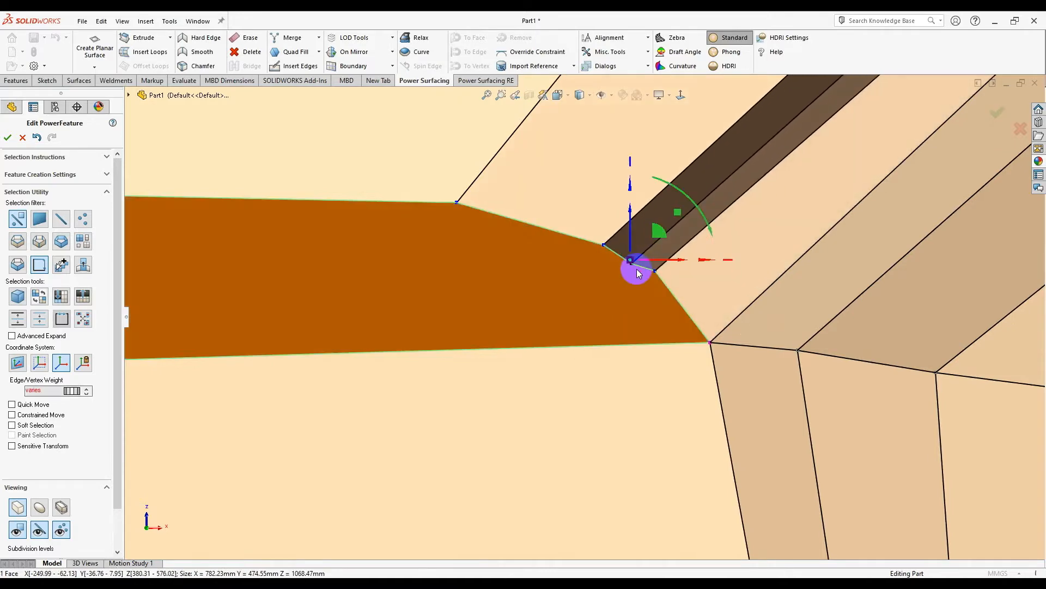
scroll(577, 309, up, 3)
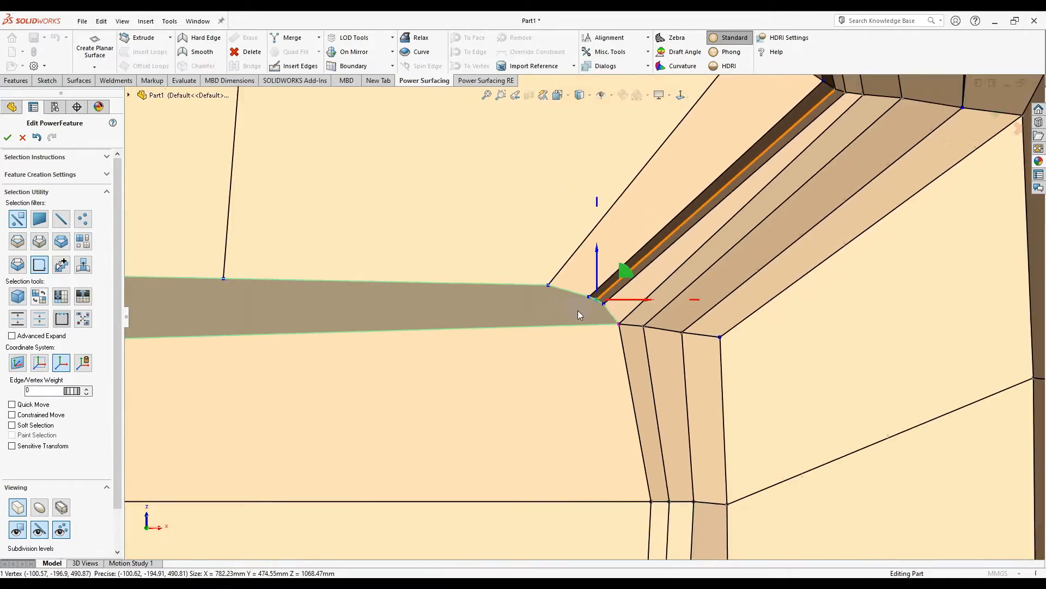
- Begin inserting a new edge on the face below the opening corner
click(295, 67)
scroll(556, 378, down, 3)
click(678, 402)
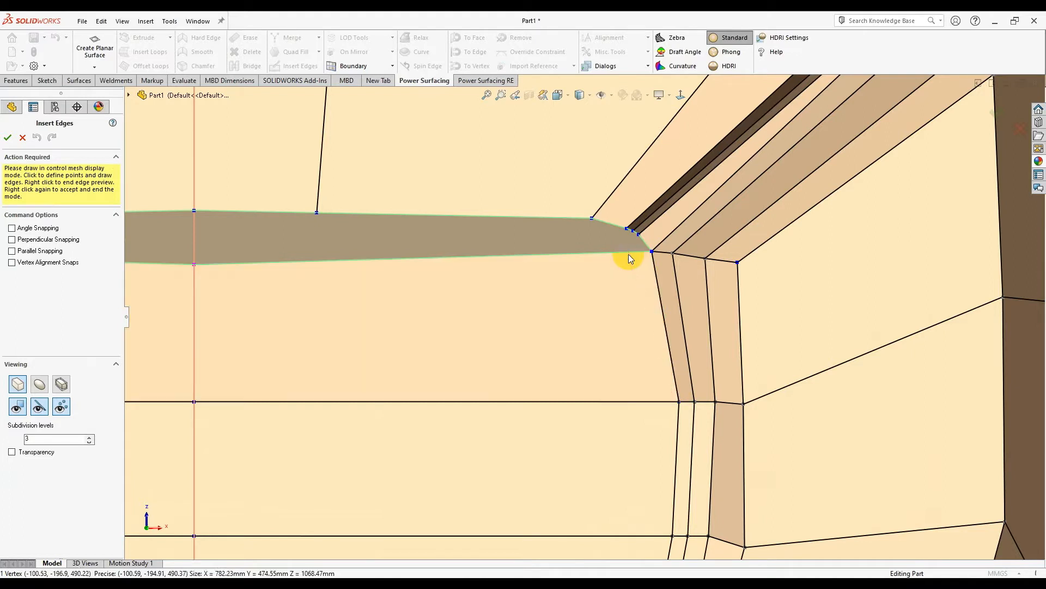
- Insert an edge from the bottom-edge vertex up to the opening's edge, undoing a second attempt
scroll(624, 261, down, 2)
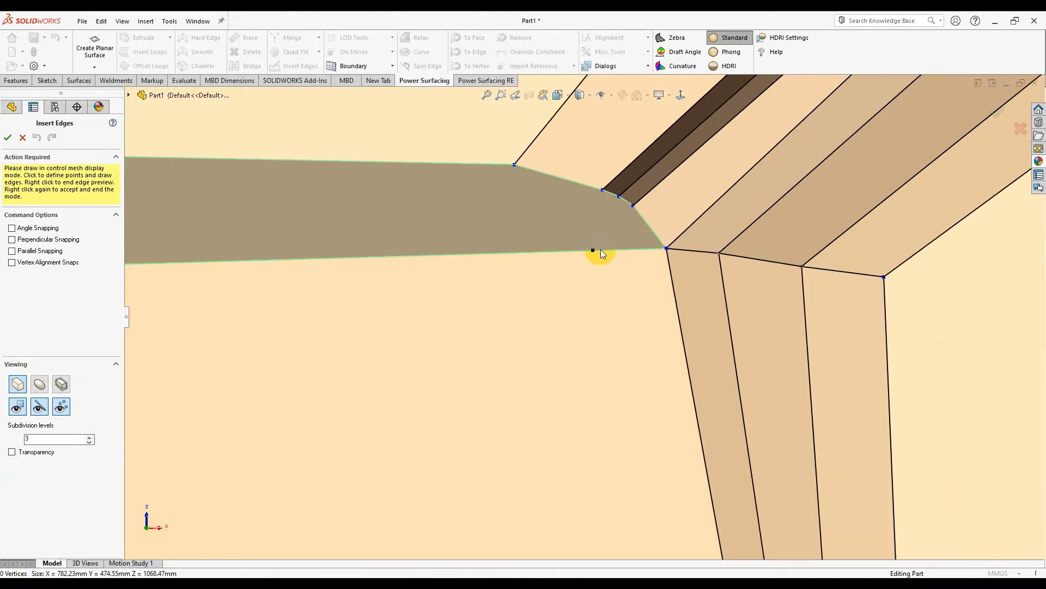
click(604, 265)
scroll(610, 335, up, 3)
click(644, 443)
click(585, 351)
click(581, 290)
right_click(638, 432)
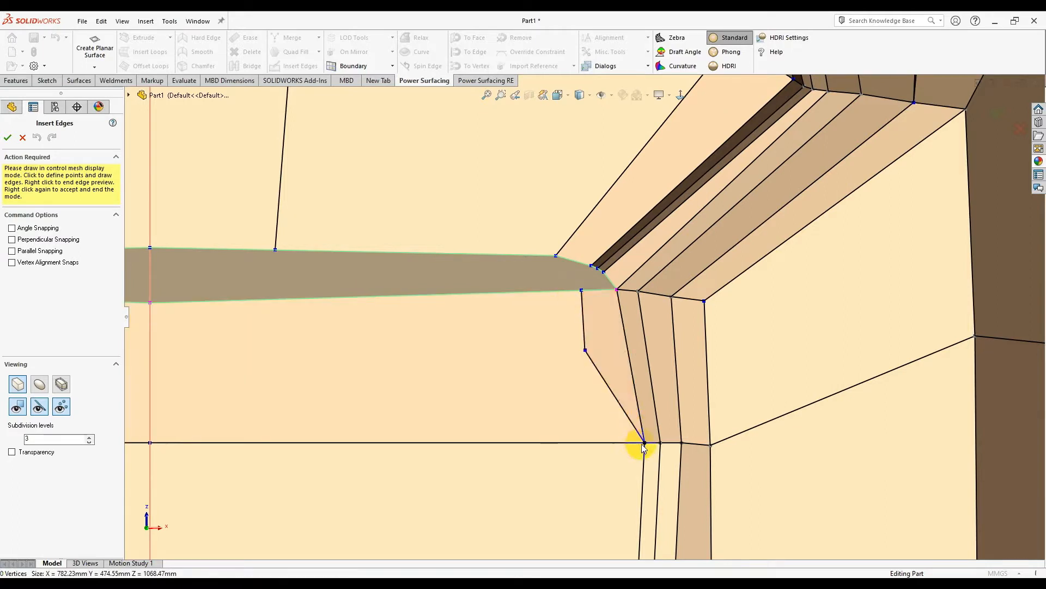
click(644, 443)
click(560, 358)
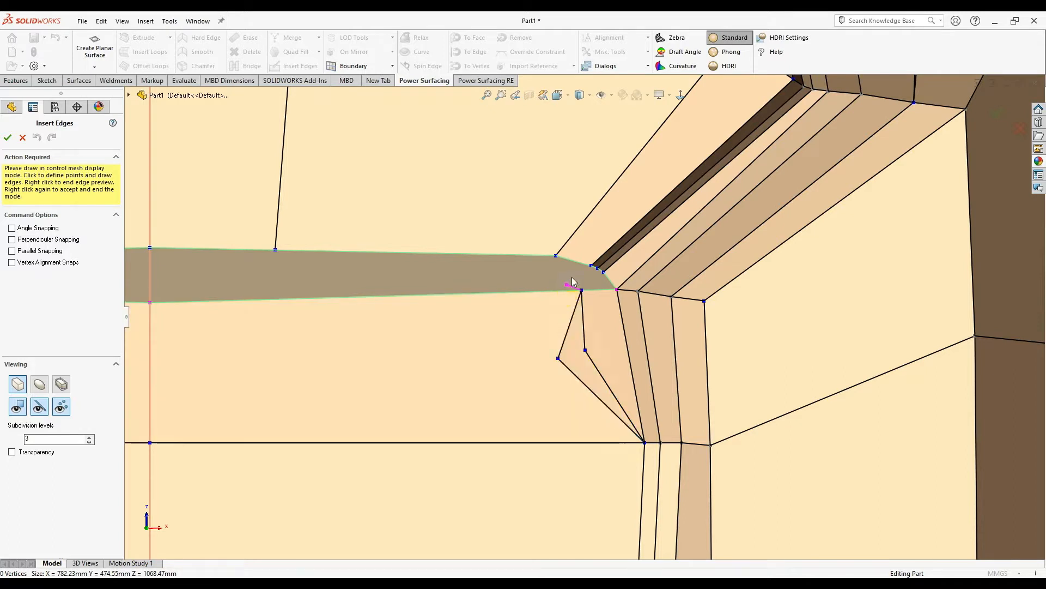
key(ctrl+z)
- Merge the three vertices at the opening corner, then merge the remaining corner vertex pair
scroll(573, 280, down, 4)
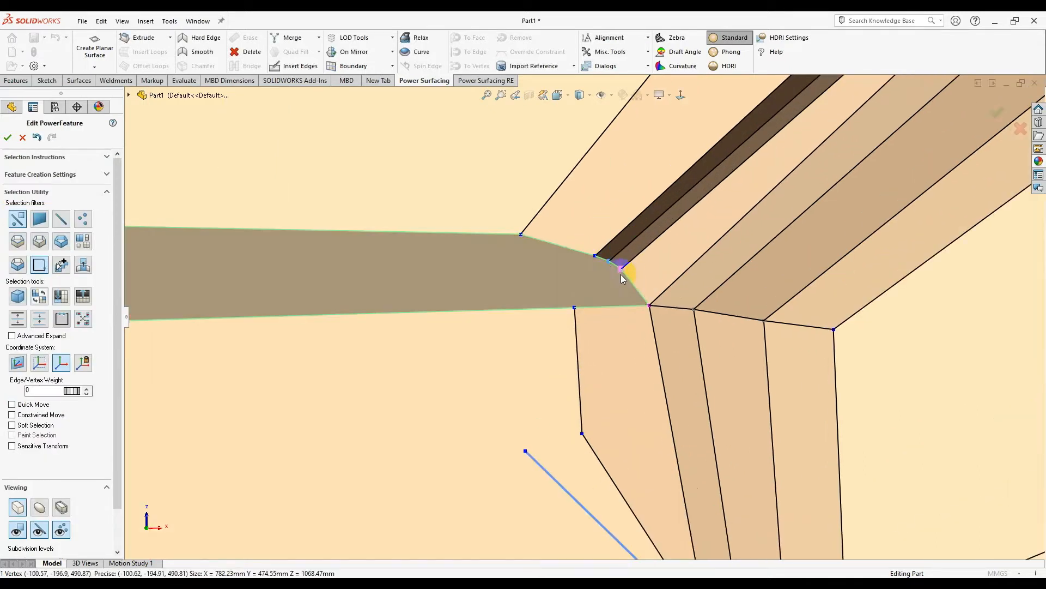
right_click(593, 257)
click(669, 272)
scroll(611, 266, down, 3)
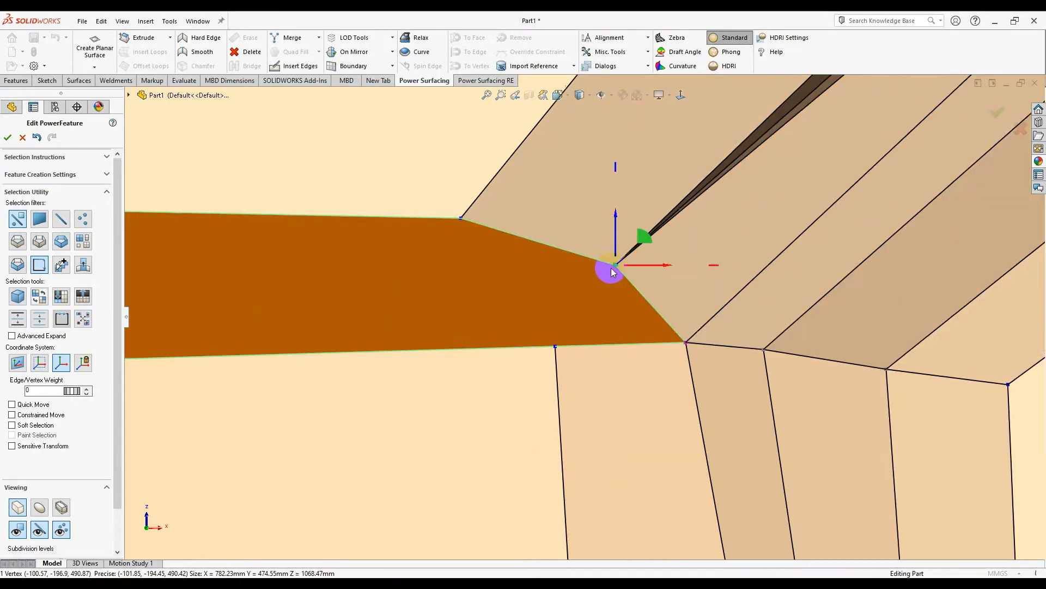
click(610, 268)
scroll(615, 276, up, 2)
scroll(616, 276, up, 8)
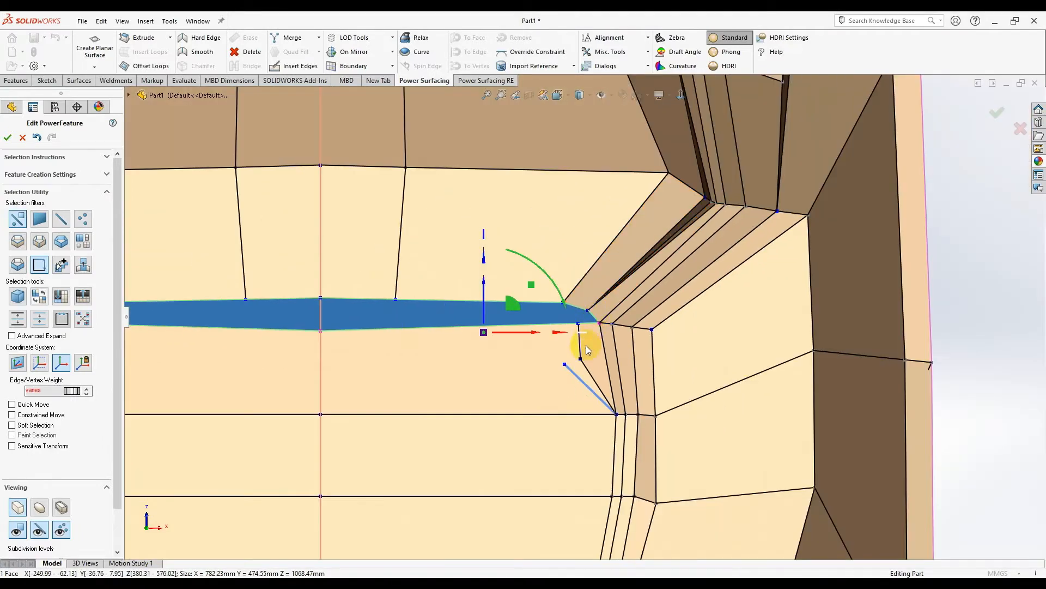
scroll(581, 350, down, 3)
click(578, 349)
click(595, 265)
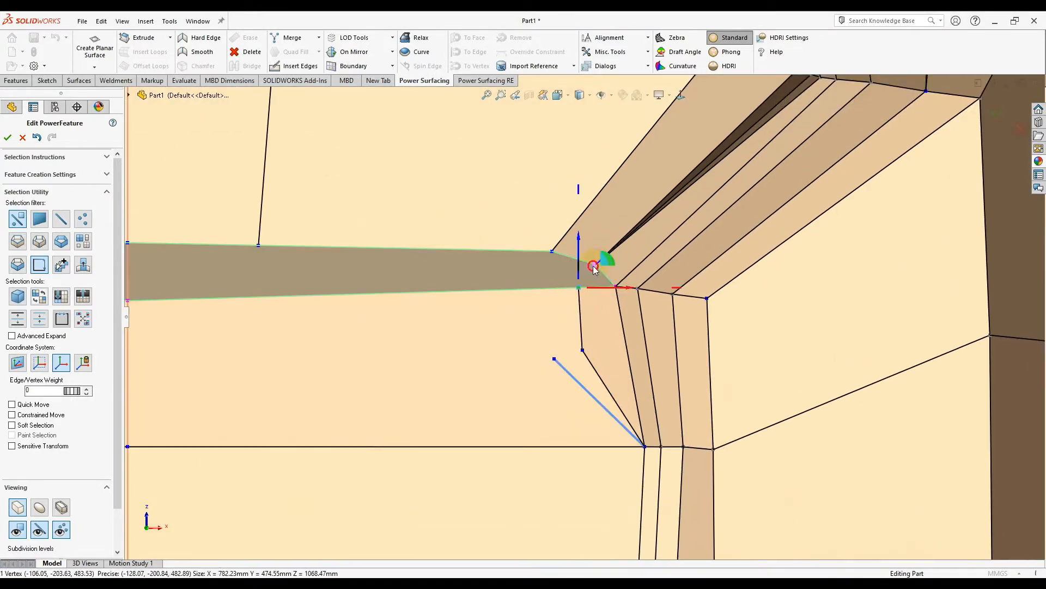
click(596, 264)
scroll(596, 265, down, 3)
key(s)
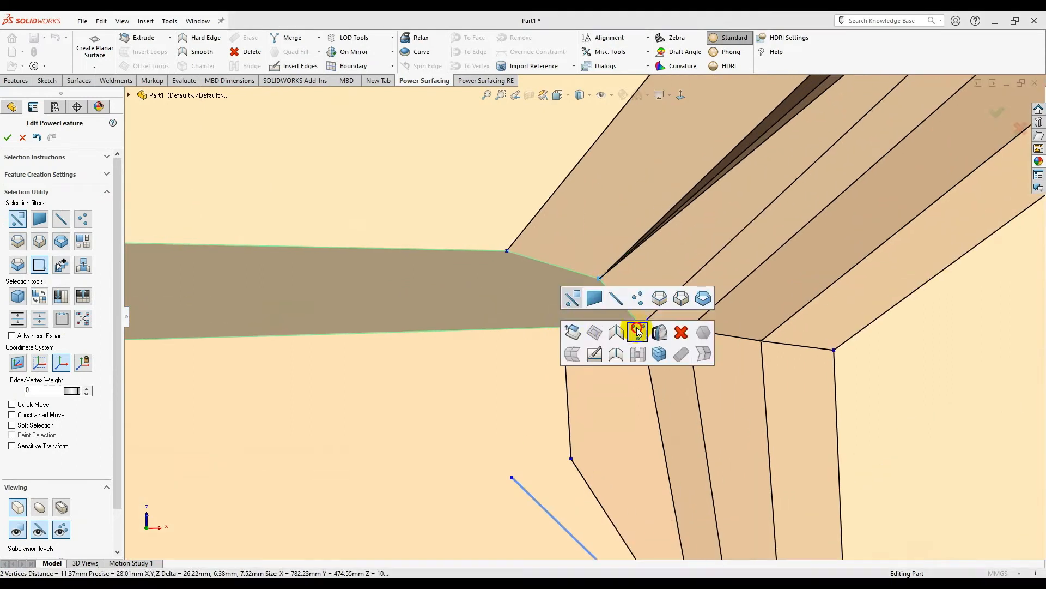
click(637, 331)
scroll(579, 331, up, 4)
- Delete the leftover straight stray edge
click(572, 416)
key(s)
click(680, 463)
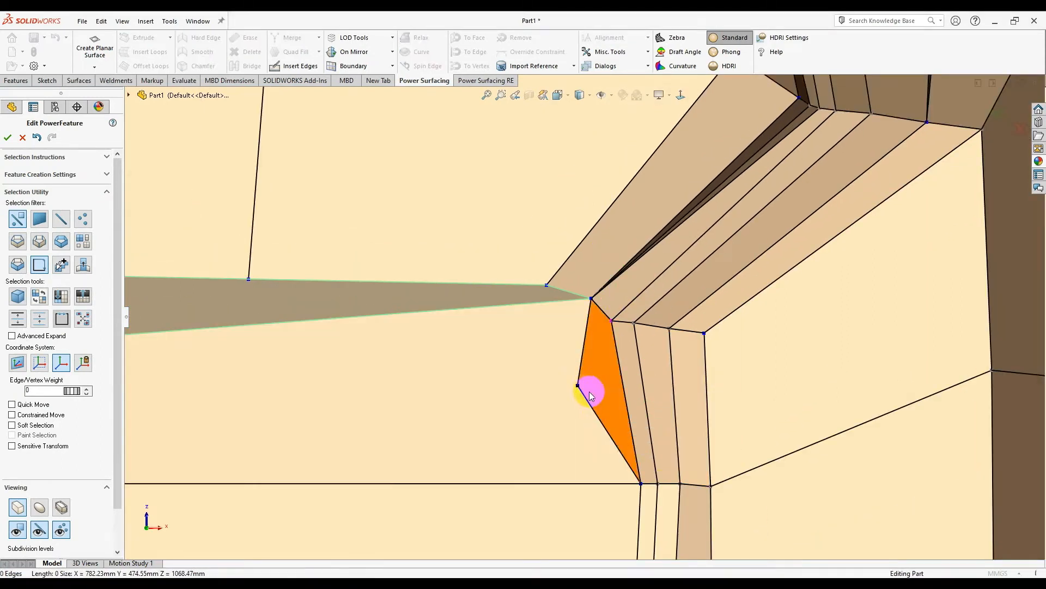
scroll(491, 342, up, 4)
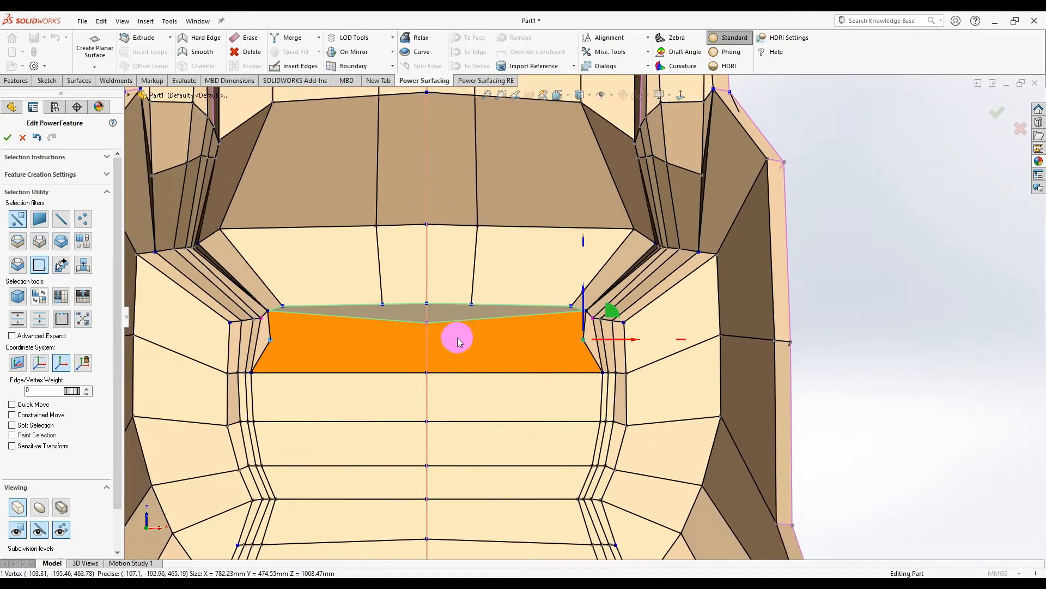
scroll(446, 285, down, 4)
- Merge the two vertices on the opening's upper edge into a single centre vertex
ctrl+click(476, 314)
key(s)
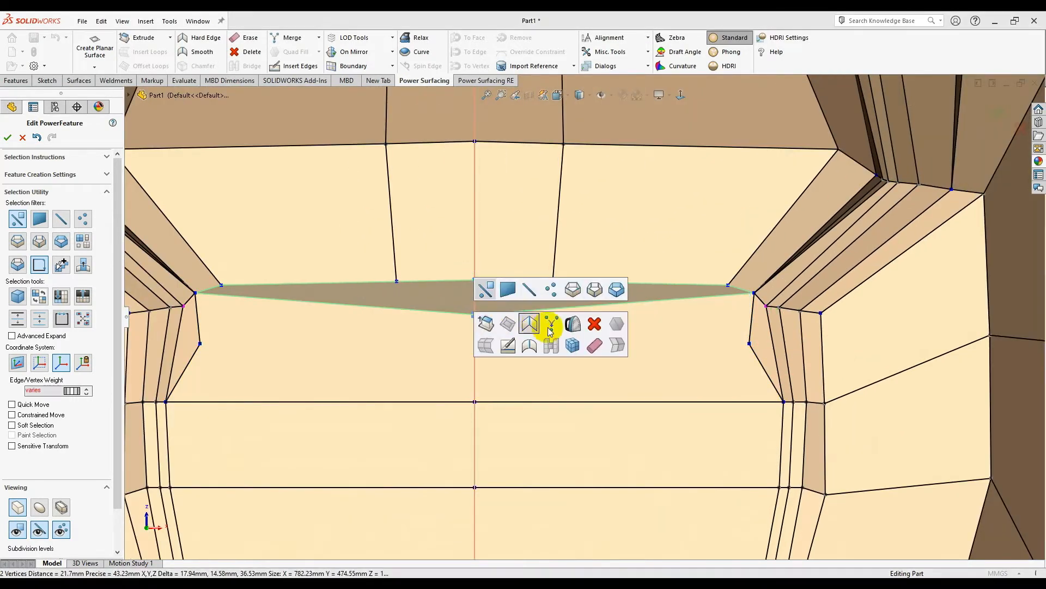
click(551, 326)
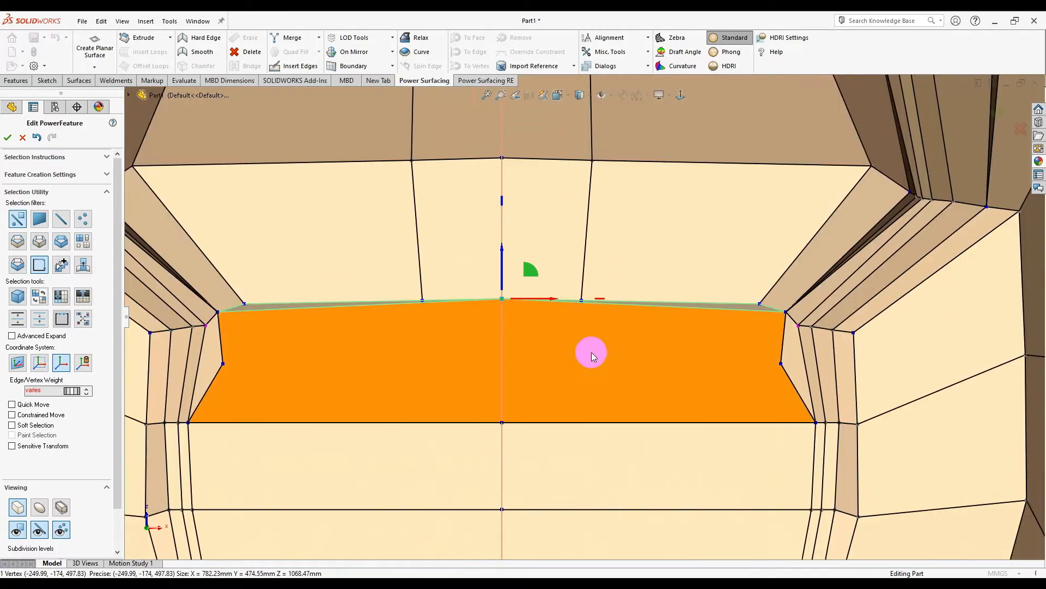
click(294, 65)
- Insert the V edges from the centre vertex up to the upper vertex and accept them
click(503, 423)
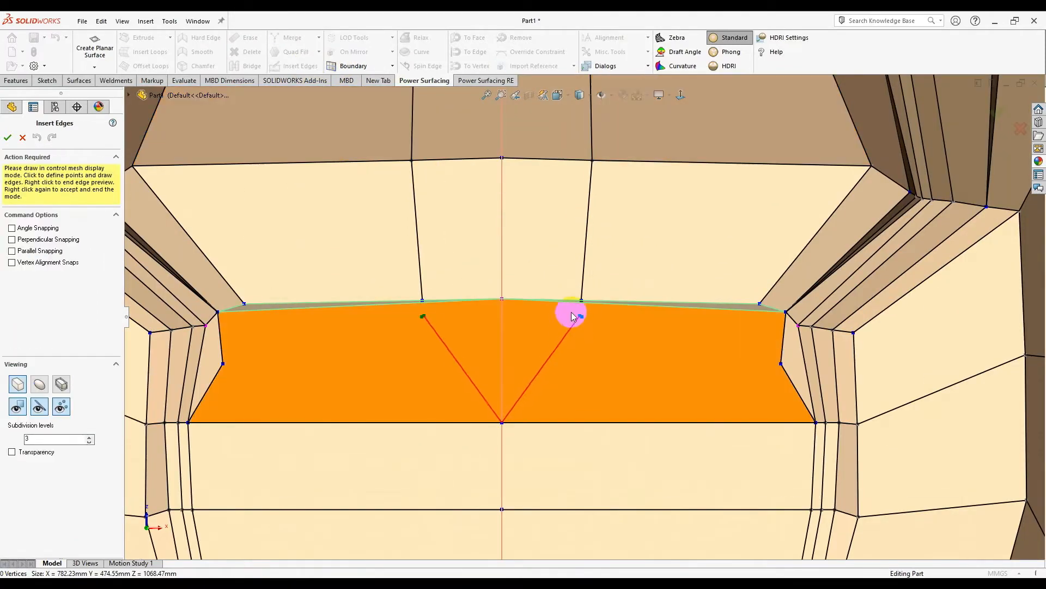
scroll(572, 311, down, 5)
click(605, 272)
scroll(602, 293, up, 3)
right_click(597, 338)
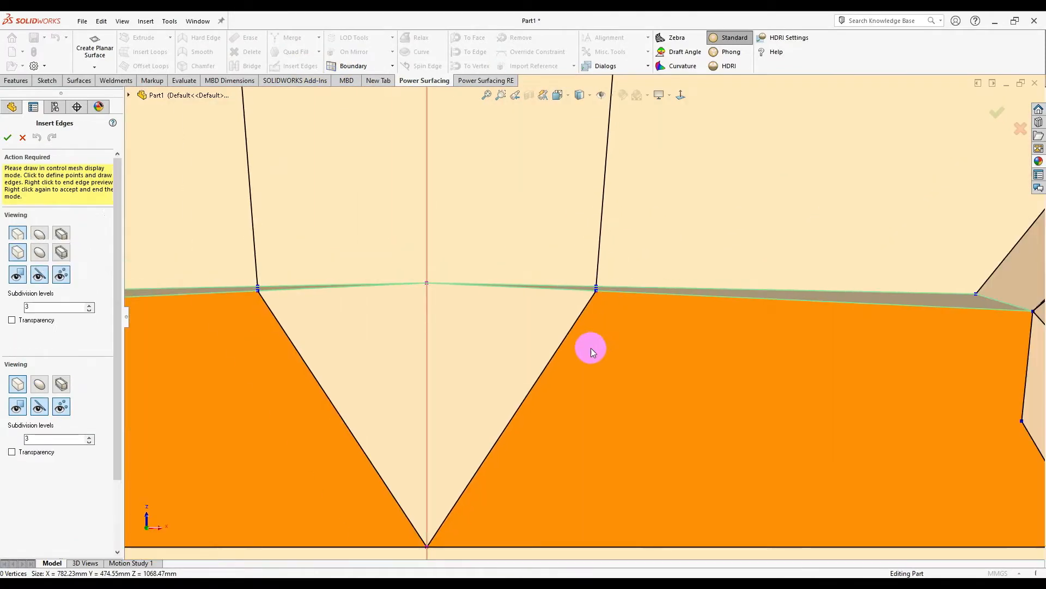
right_click(593, 349)
scroll(586, 333, down, 5)
- Merge the two vertices beside the sliver into one
click(615, 199)
ctrl+click(617, 211)
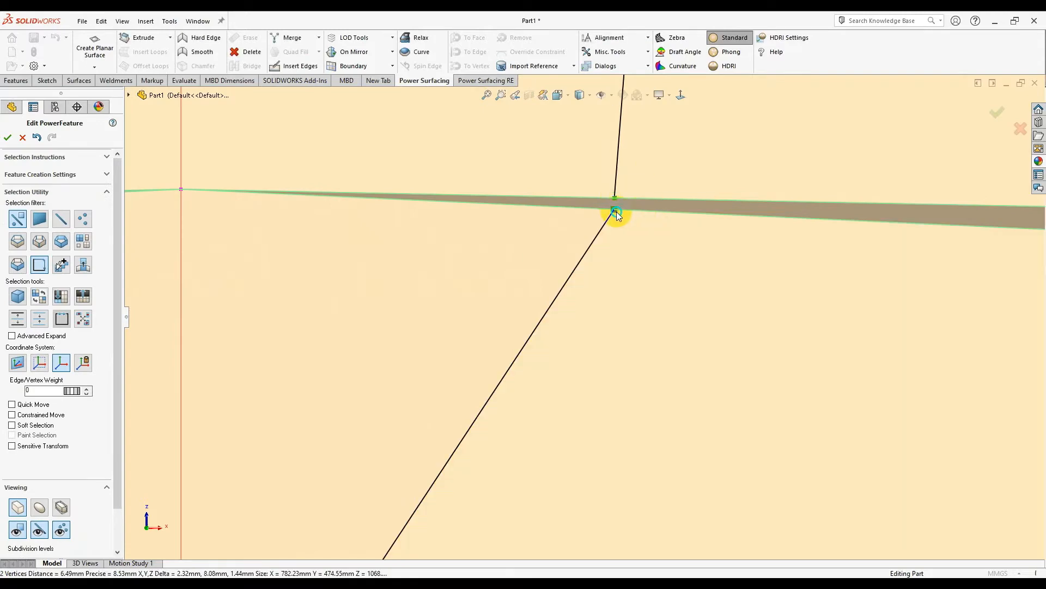
right_click(616, 212)
click(693, 226)
scroll(692, 273, up, 3)
scroll(693, 274, up, 3)
scroll(717, 298, down, 5)
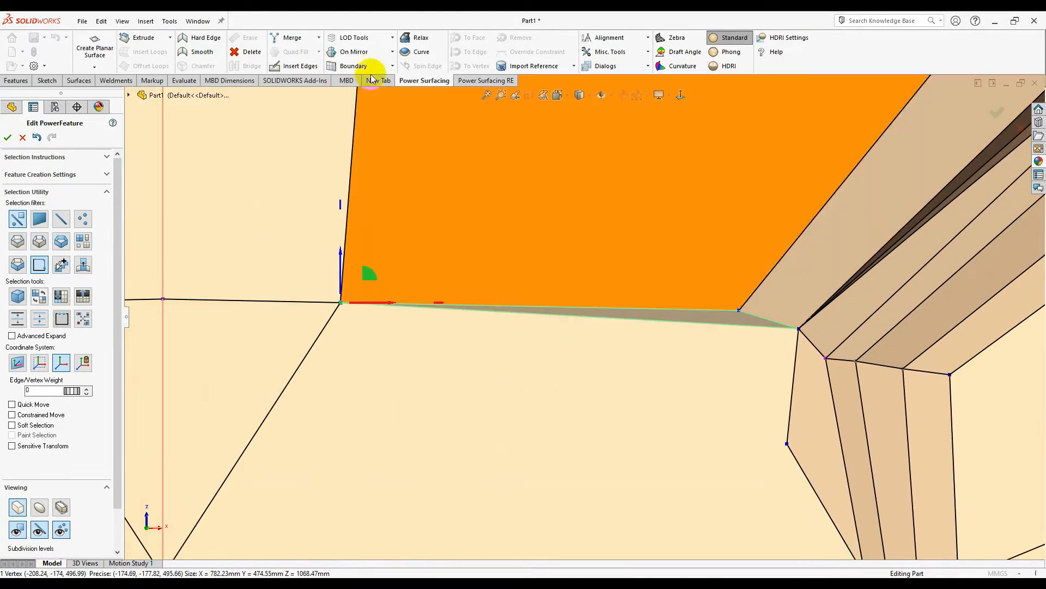
- Add a side edge from the upper edge near the right vertex down to the lower edge
click(301, 65)
click(725, 326)
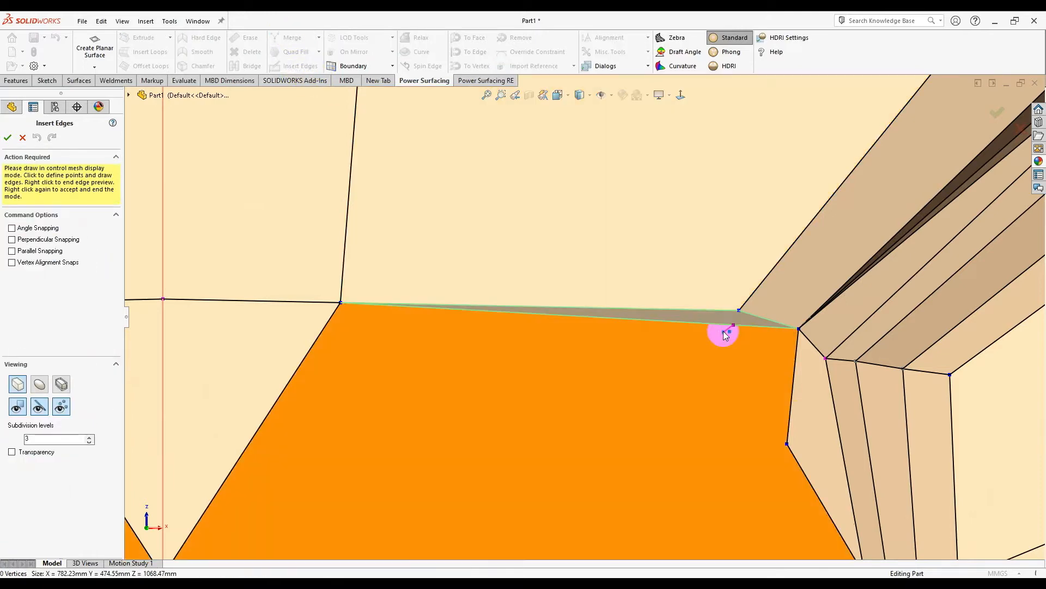
scroll(611, 327, up, 3)
click(622, 430)
right_click(628, 419)
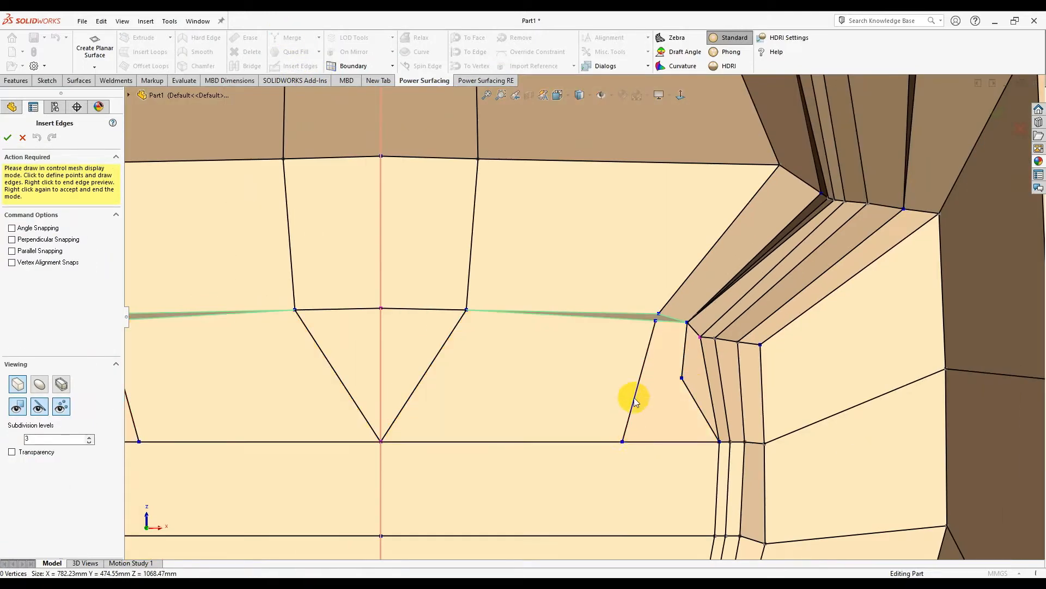
right_click(642, 364)
scroll(644, 308, down, 3)
- Merge the vertices to close the remaining sliver
ctrl+click(649, 288)
right_click(649, 289)
click(742, 304)
scroll(627, 333, up, 4)
scroll(600, 349, up, 5)
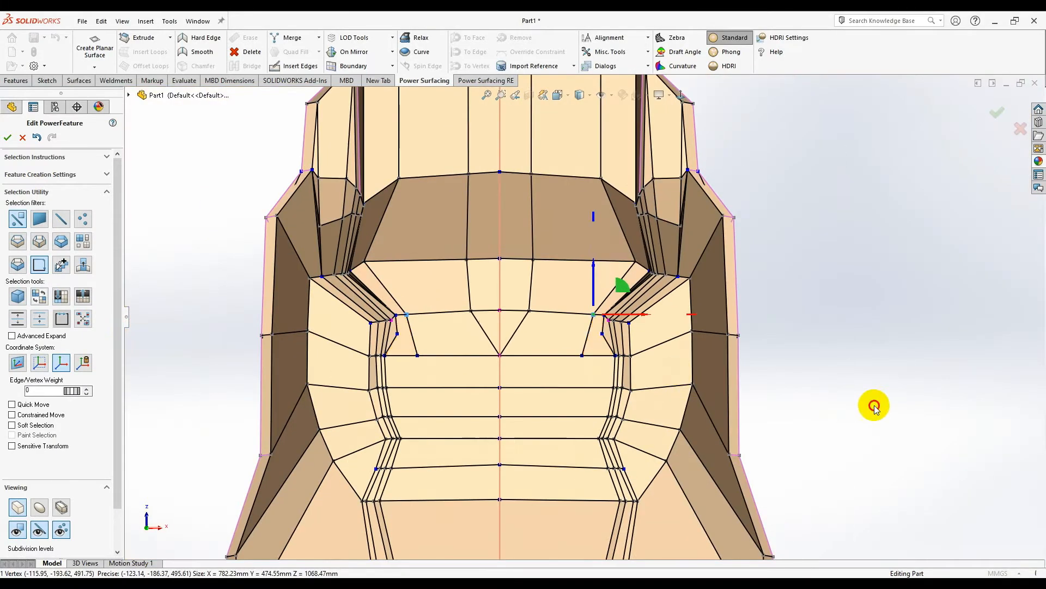
- Erase the two unwanted extra edges
click(875, 406)
scroll(589, 348, down, 3)
right_click(614, 308)
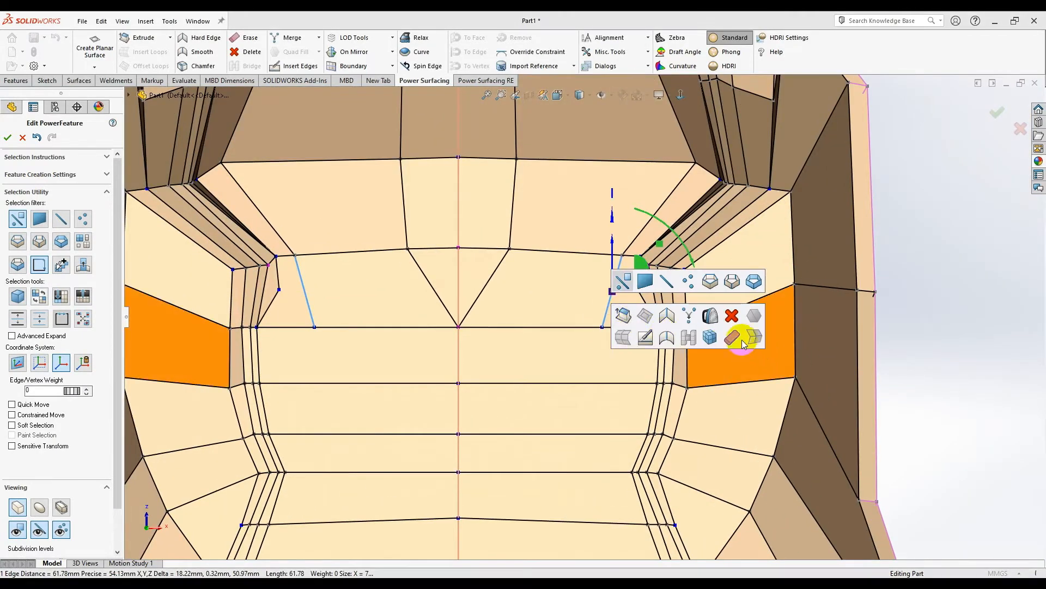
click(700, 335)
scroll(693, 308, down, 3)
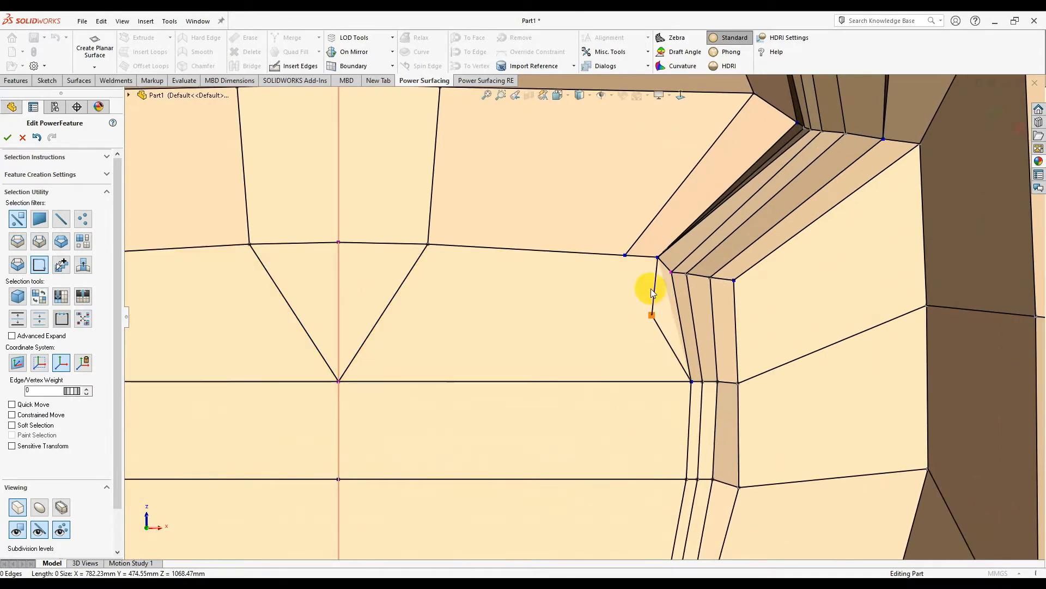
- Remove the extra vertex on the right side of the leg opening using the palette
right_click(654, 314)
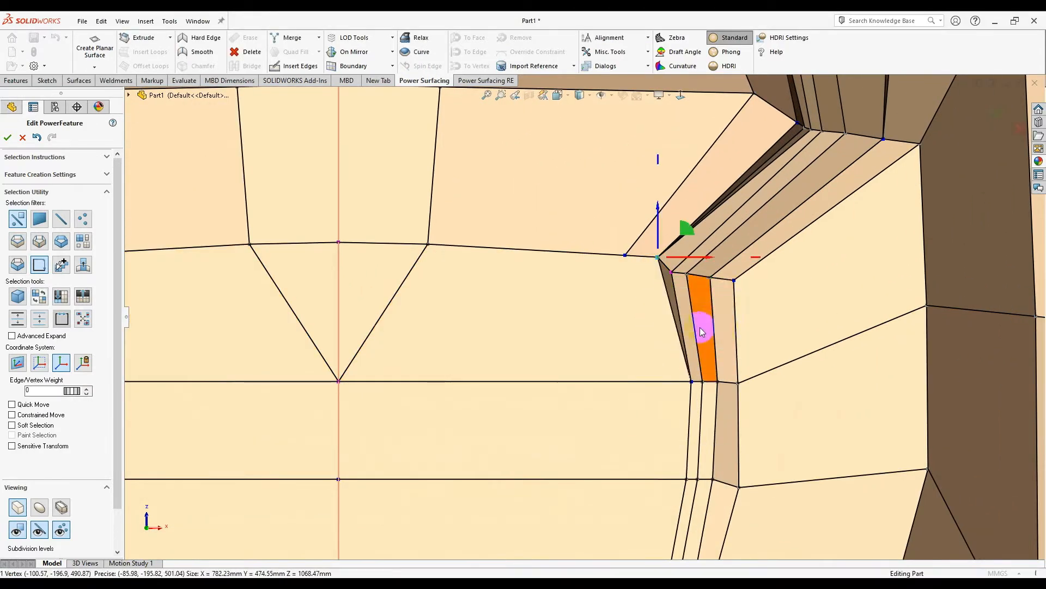
scroll(651, 305, down, 2)
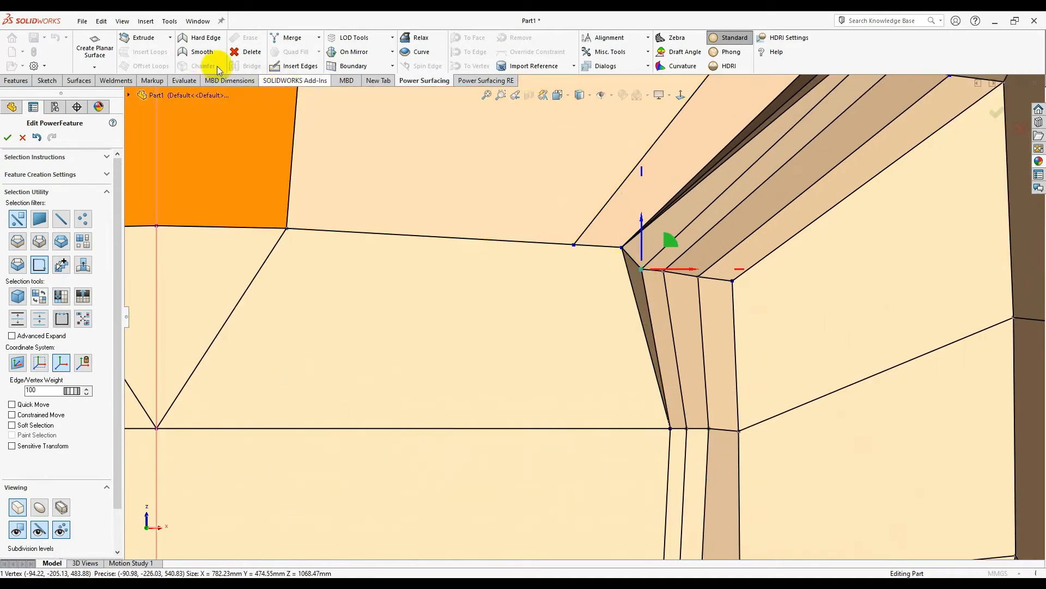
click(672, 277)
scroll(673, 292, up, 2)
scroll(660, 328, down, 3)
scroll(605, 323, up, 3)
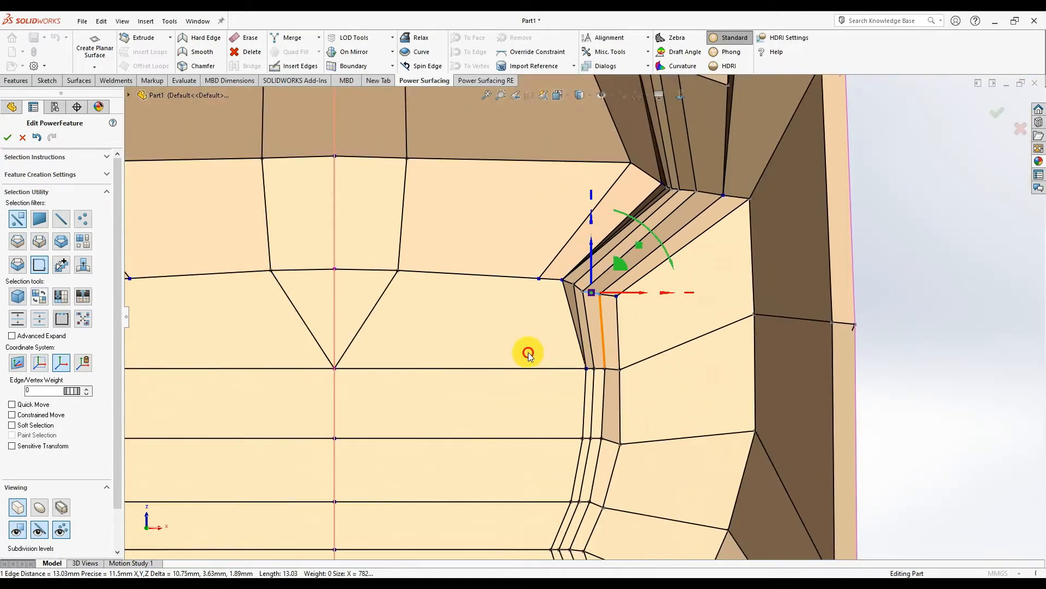
- Select the seat face rows, the bottom row and the narrow slanted strip faces
click(372, 322)
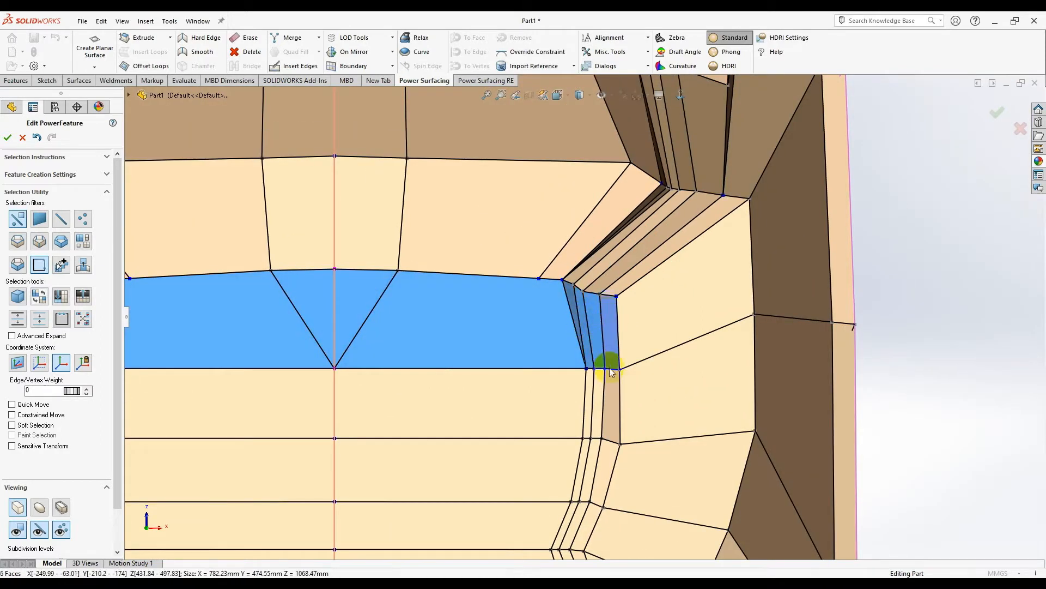
mouse_move(588, 405)
mouse_down()
mouse_move(557, 453)
mouse_move(586, 464)
mouse_up()
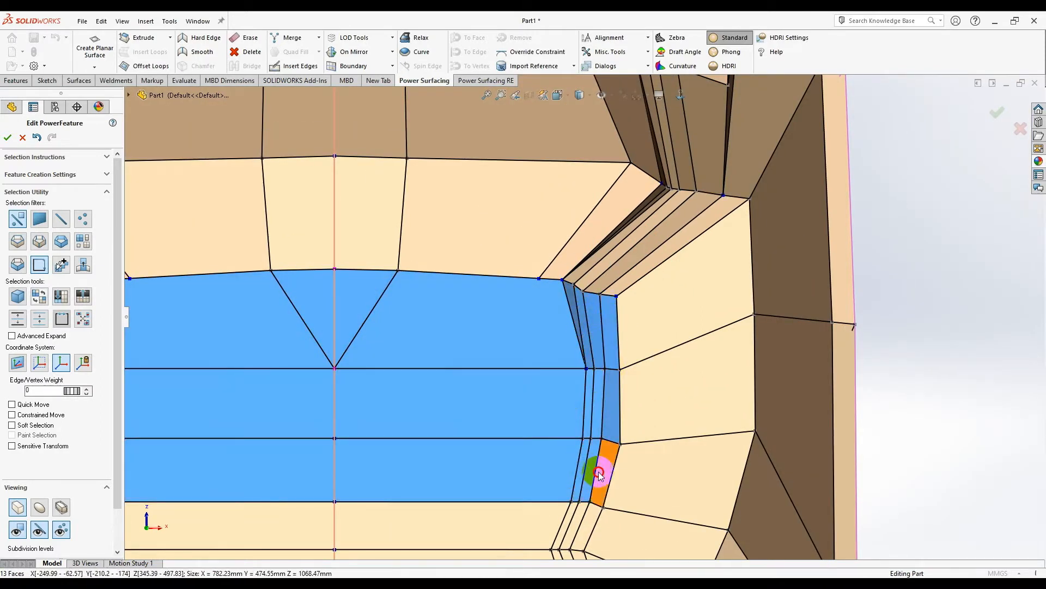
click(566, 528)
scroll(496, 480, up, 4)
scroll(605, 327, down, 2)
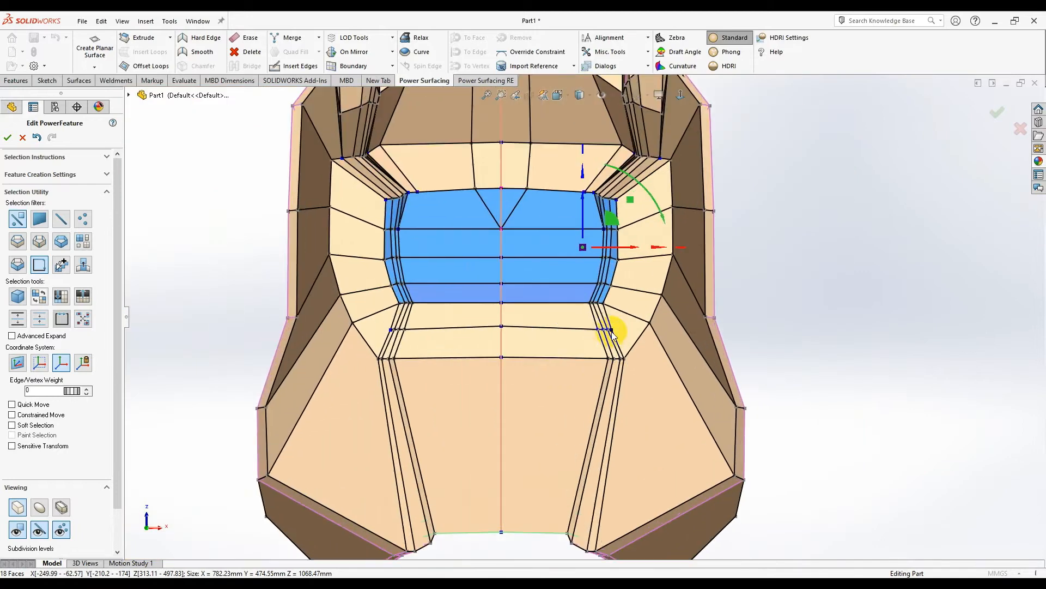
scroll(594, 323, down, 5)
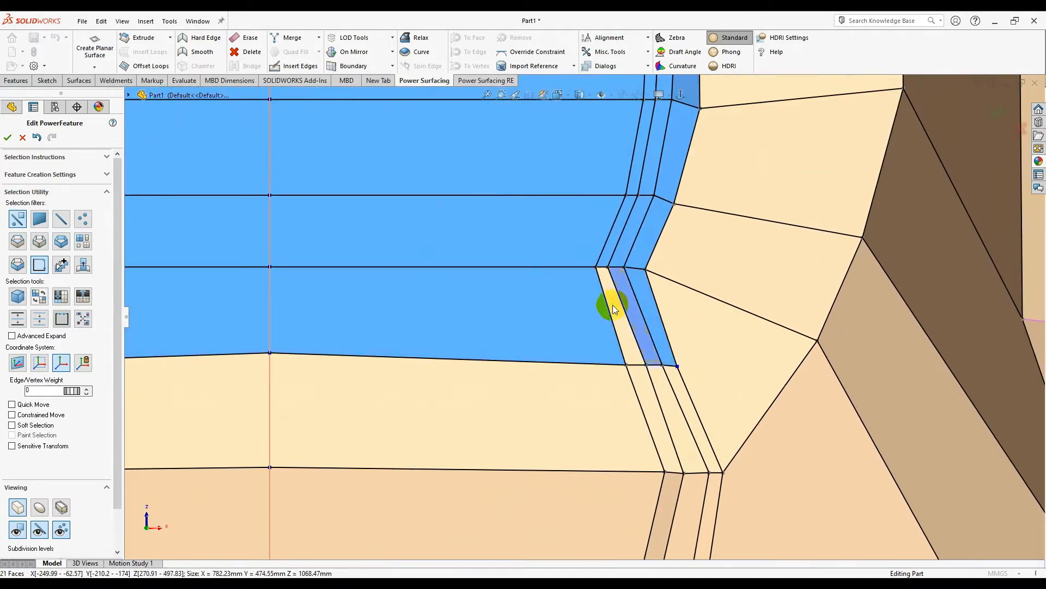
click(628, 307)
scroll(608, 369, up, 4)
click(635, 368)
scroll(577, 320, up, 4)
middle_drag(546, 292, 533, 185)
scroll(532, 184, down, 4)
- Apply the palette tool to the selected faces, inspect the result, and clear the selection
right_click(568, 342)
click(670, 359)
middle_drag(613, 323, 614, 458)
scroll(659, 301, down, 3)
middle_drag(658, 301, 680, 277)
scroll(665, 292, up, 4)
click(902, 399)
scroll(627, 324, down, 3)
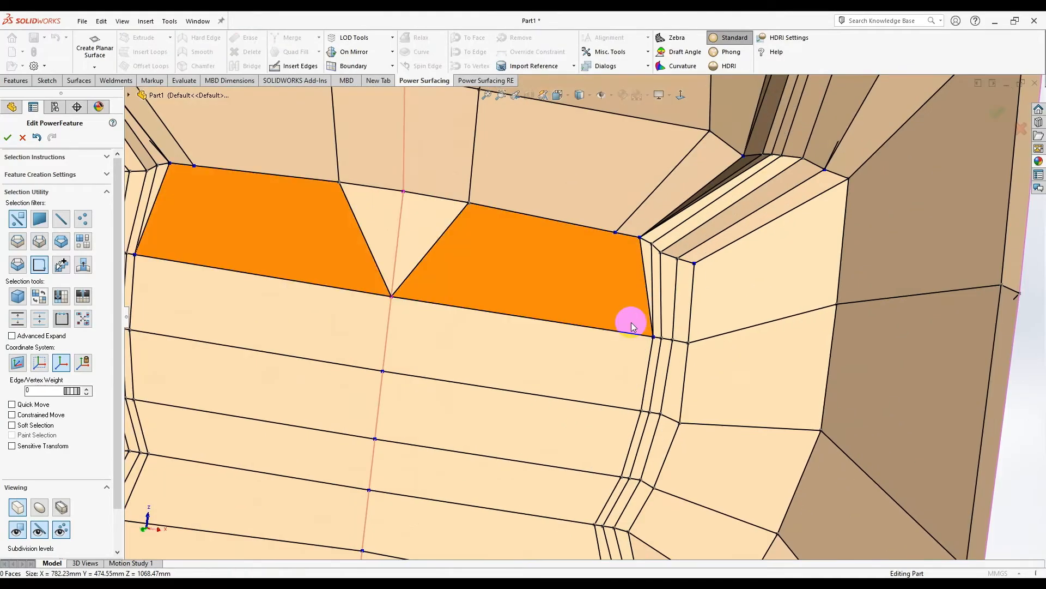
- Connect two seat vertices with a new edge from the quick tool palette
scroll(632, 338, up, 4)
middle_drag(619, 364, 630, 404)
scroll(612, 209, down, 7)
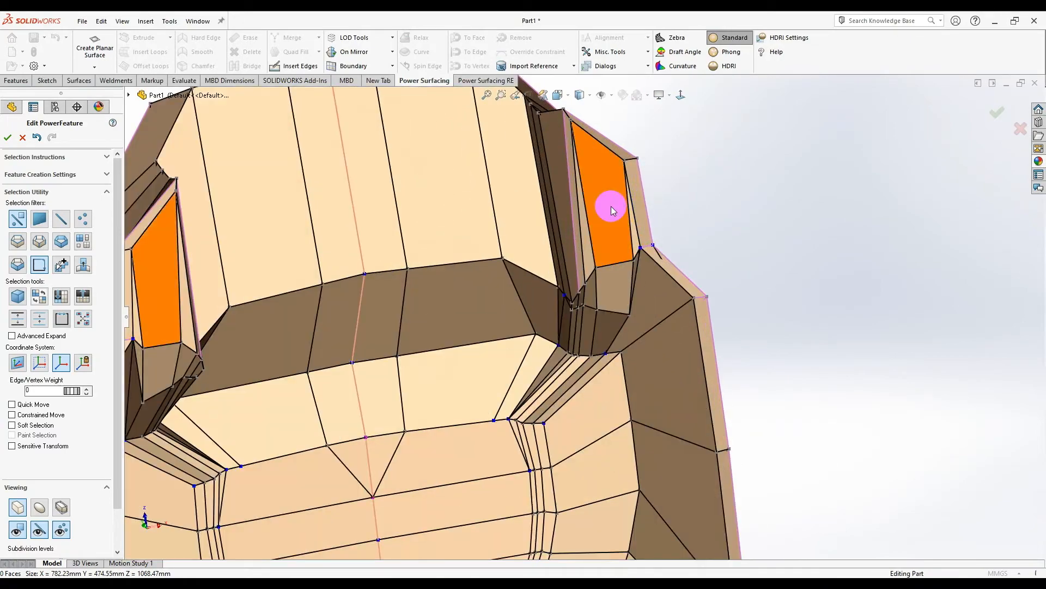
middle_drag(543, 308, 565, 339)
scroll(582, 297, up, 5)
scroll(537, 421, up, 6)
scroll(536, 419, down, 10)
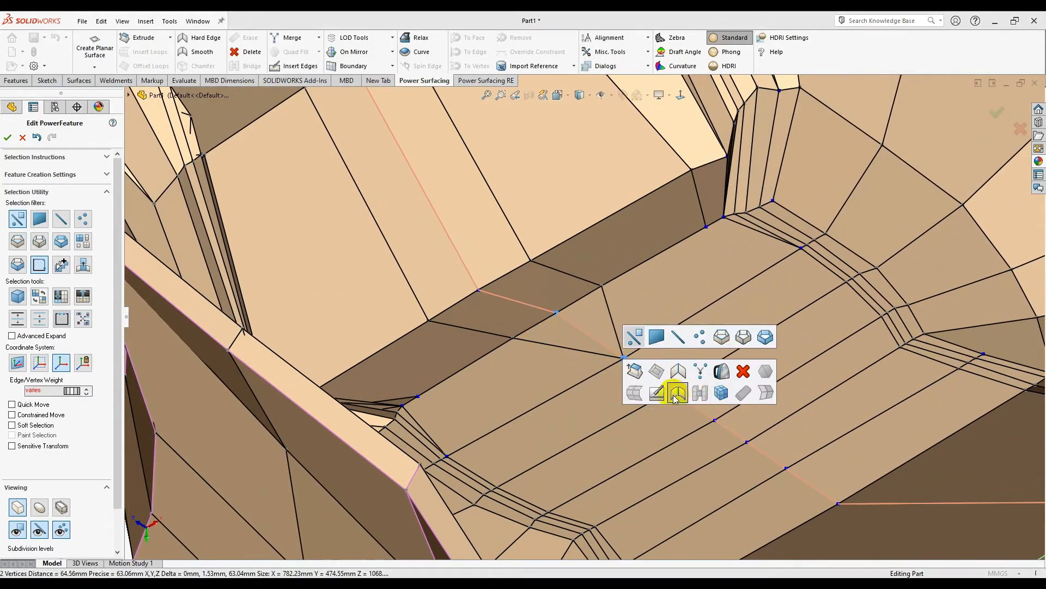
click(580, 360)
scroll(567, 338, down, 1)
click(544, 313)
scroll(544, 316, down, 5)
click(491, 299)
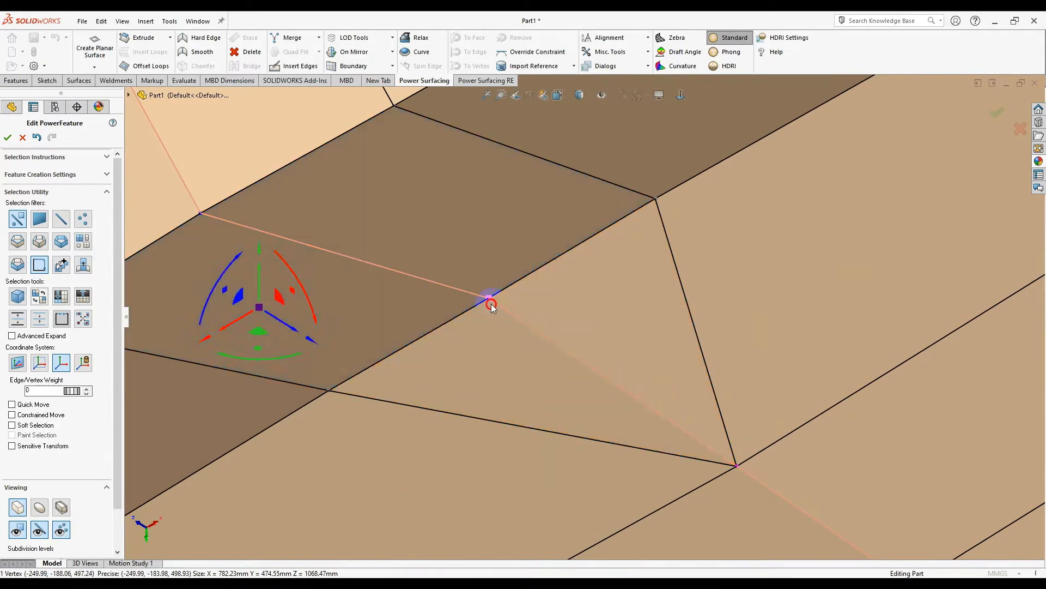
shift+click(734, 468)
right_click(735, 468)
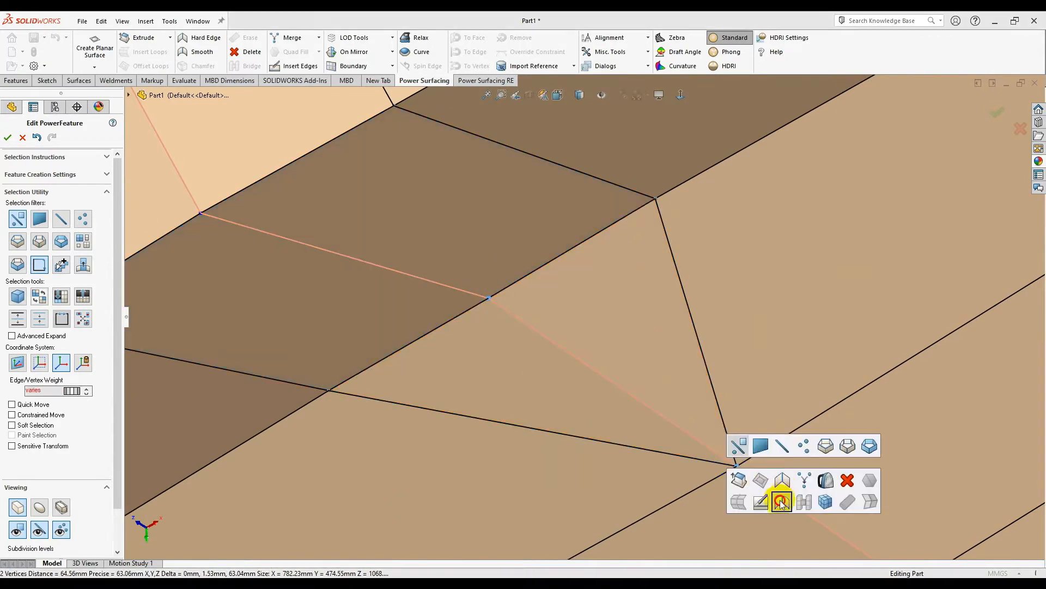
click(780, 501)
- Select the long seat face and the strip edges to build the new edges from
scroll(591, 417, up, 8)
click(550, 406)
middle_drag(575, 389, 595, 326)
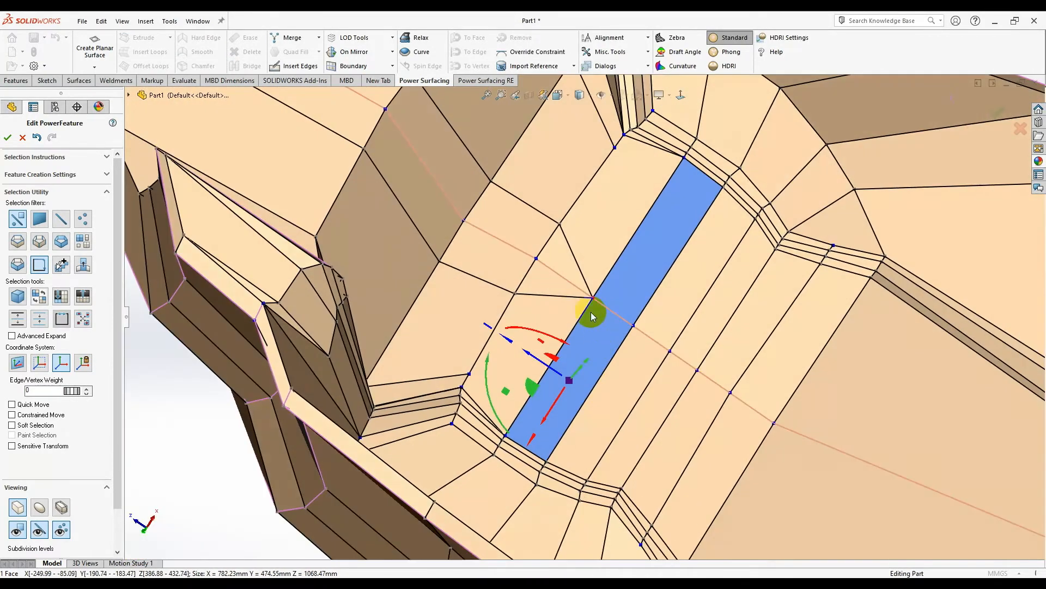
right_click(593, 298)
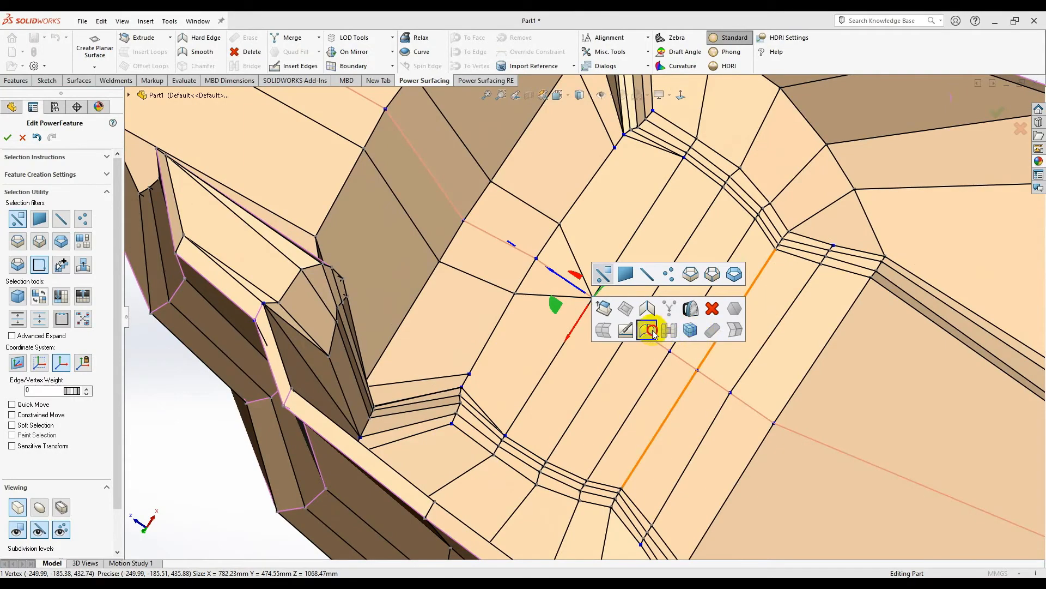
click(652, 330)
click(635, 395)
scroll(610, 400, up, 3)
middle_drag(596, 419, 551, 327)
scroll(561, 325, up, 3)
- Insert mirrored edges across the seat strip to the far-edge centre vertex and accept
right_click(561, 326)
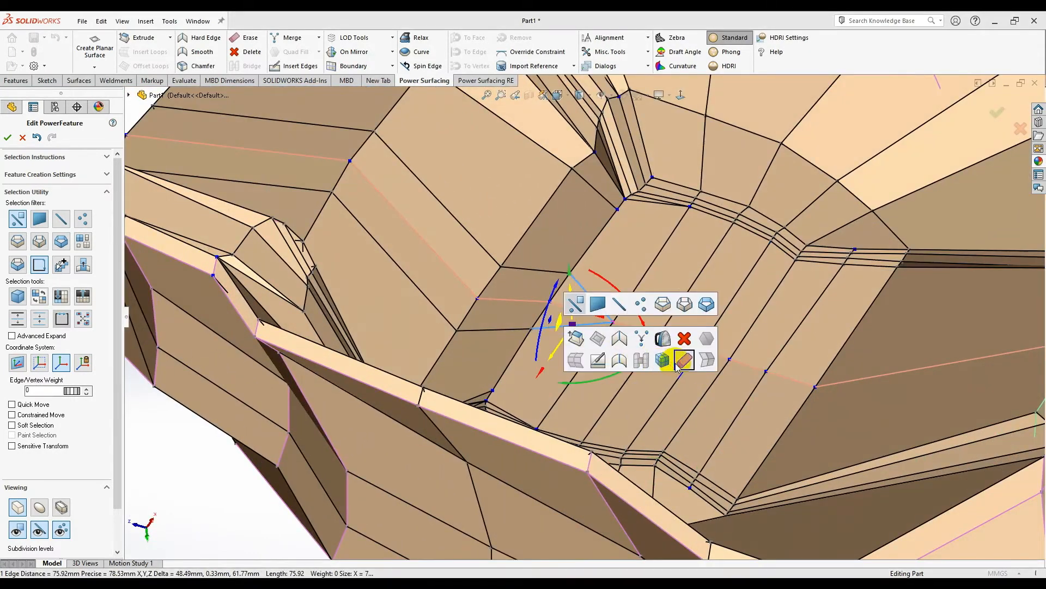
click(676, 367)
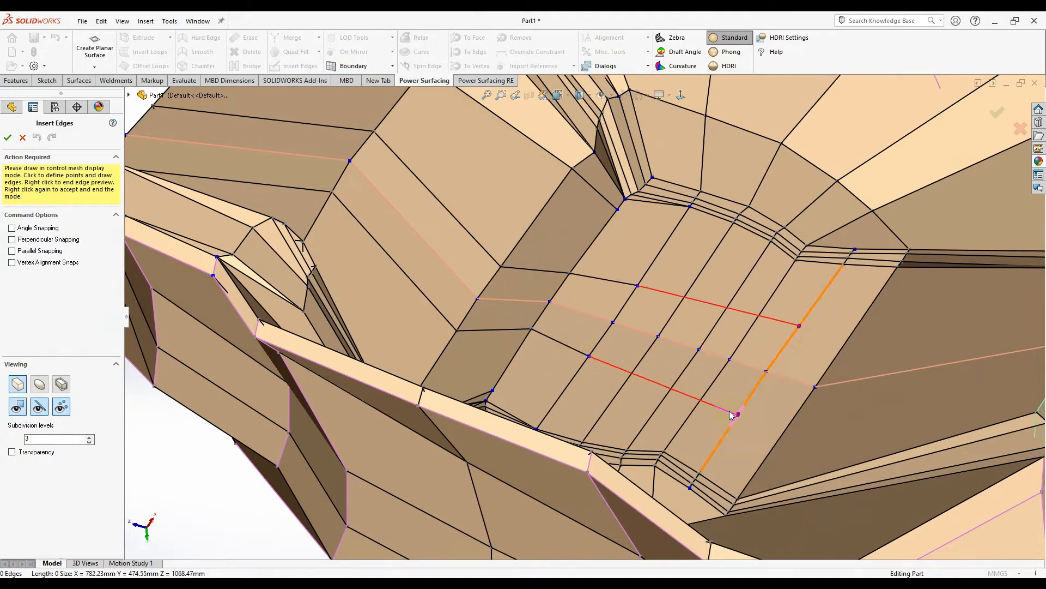
click(791, 423)
scroll(793, 428, up, 3)
middle_drag(796, 430, 868, 371)
click(886, 364)
right_click(800, 407)
middle_drag(800, 406, 819, 442)
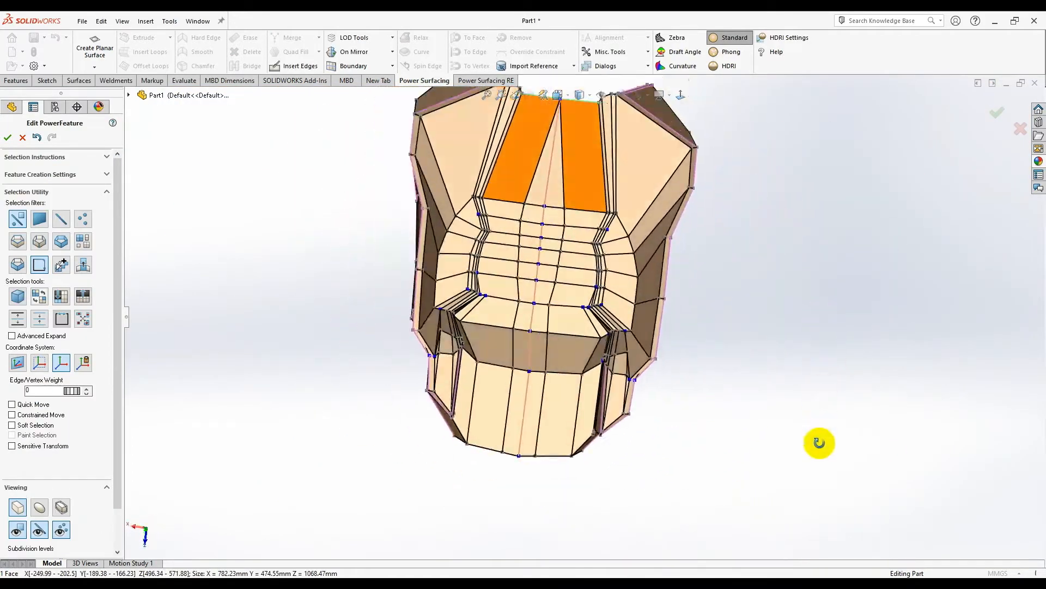
- Switch the shell to smooth subdivided display with the control cage hidden
scroll(820, 443, up, 1)
click(820, 442)
click(40, 508)
click(59, 530)
middle_drag(302, 312, 306, 250)
scroll(564, 256, down, 4)
scroll(820, 471, up, 4)
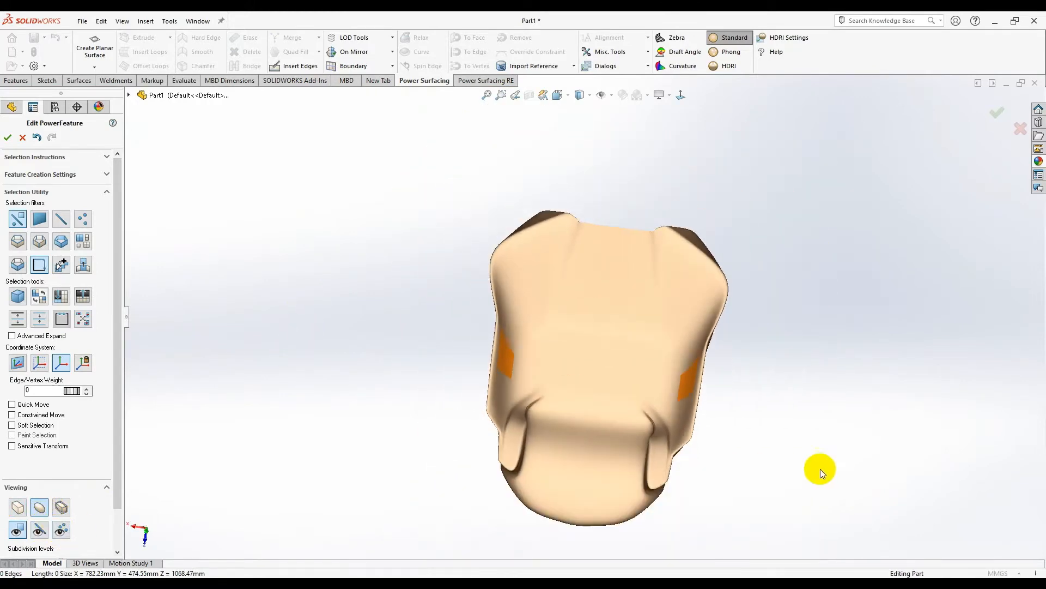
middle_drag(808, 469, 730, 495)
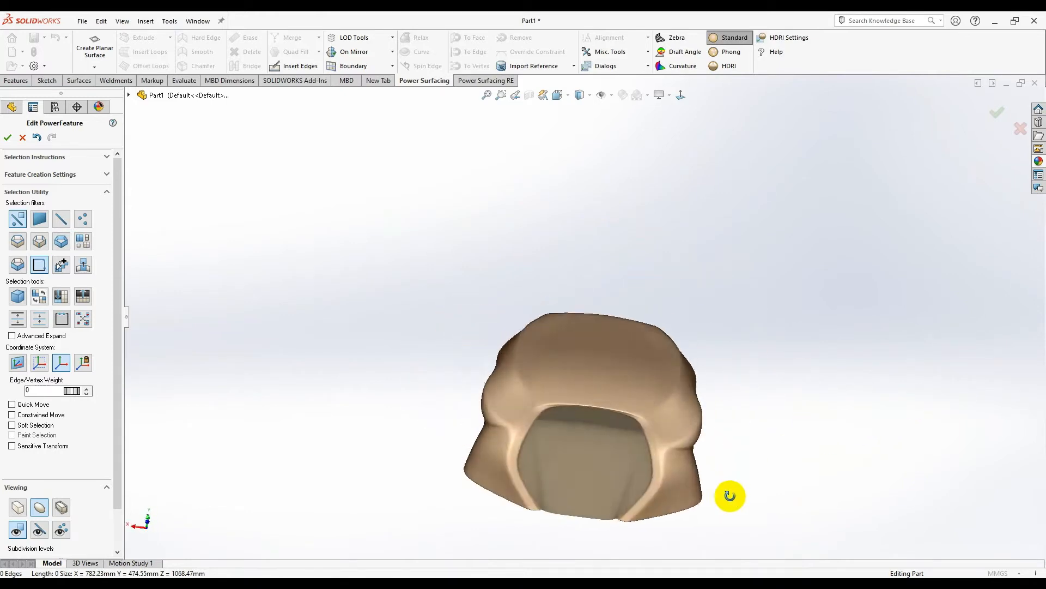
scroll(542, 388, down, 3)
middle_drag(542, 388, 640, 332)
scroll(705, 465, down, 3)
scroll(705, 465, up, 3)
scroll(694, 324, up, 3)
- Apply glossy Phong shading and set the Front view
click(640, 333)
scroll(709, 316, down, 6)
middle_drag(709, 316, 763, 207)
scroll(763, 207, up, 3)
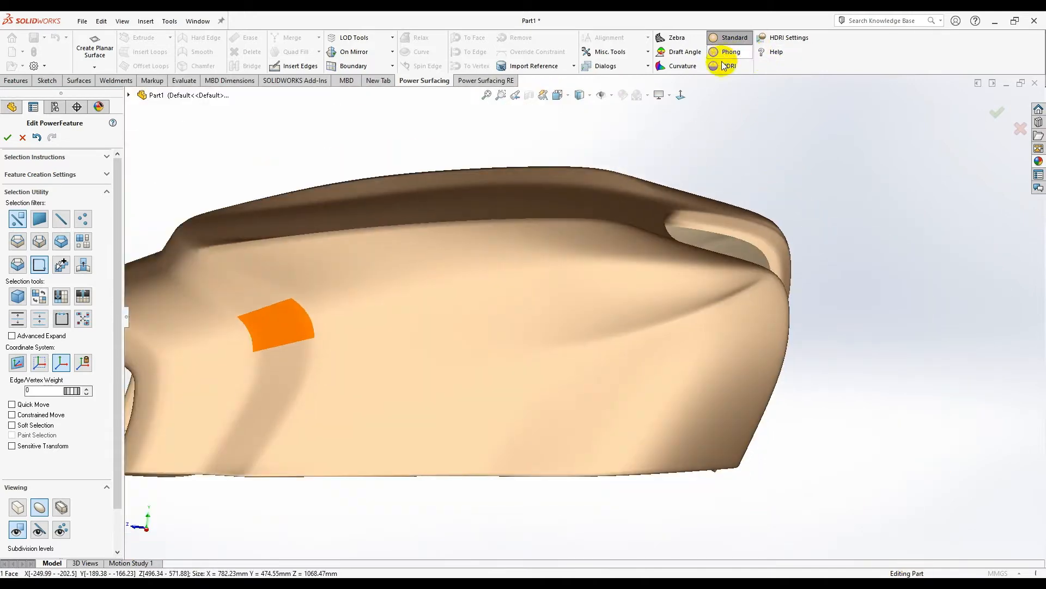
click(723, 55)
middle_drag(709, 120, 655, 309)
scroll(505, 407, down, 5)
scroll(505, 407, up, 5)
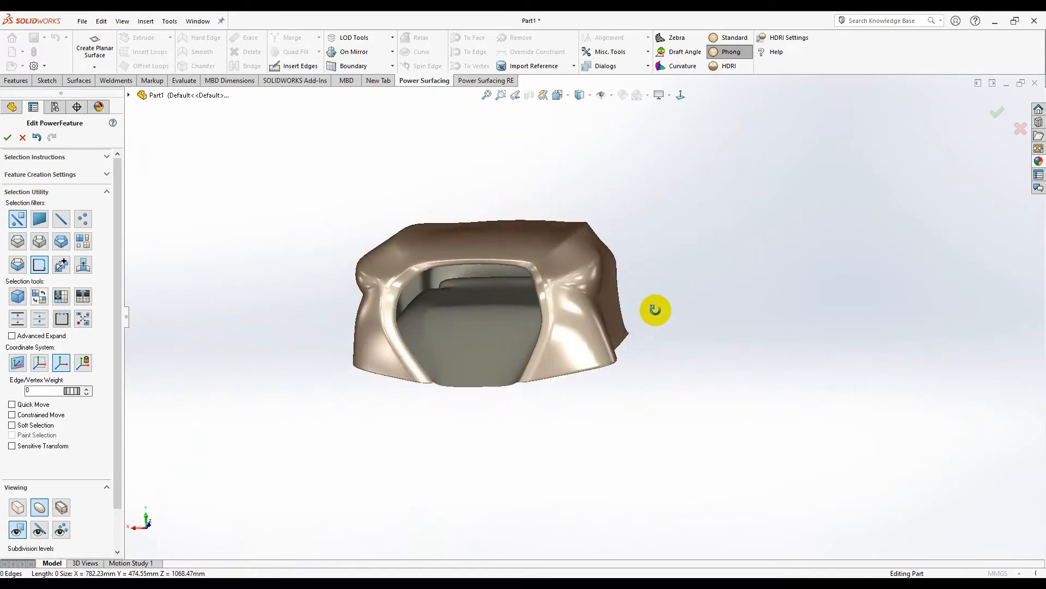
click(681, 96)
scroll(476, 275, down, 5)
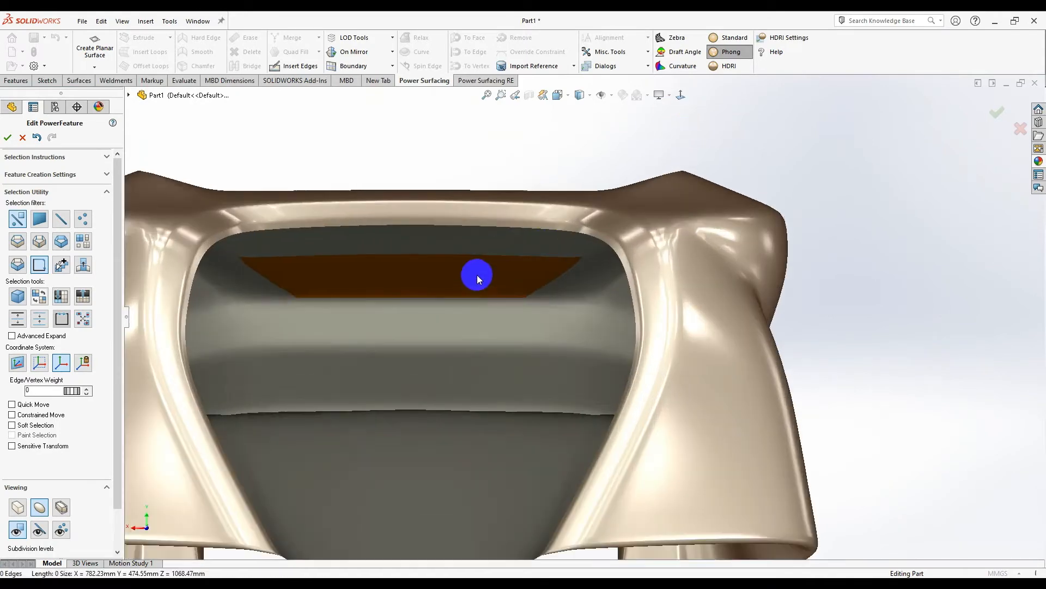
- Show the cage, select the opening's edge loop with the loop filter, and scale it inward
click(58, 532)
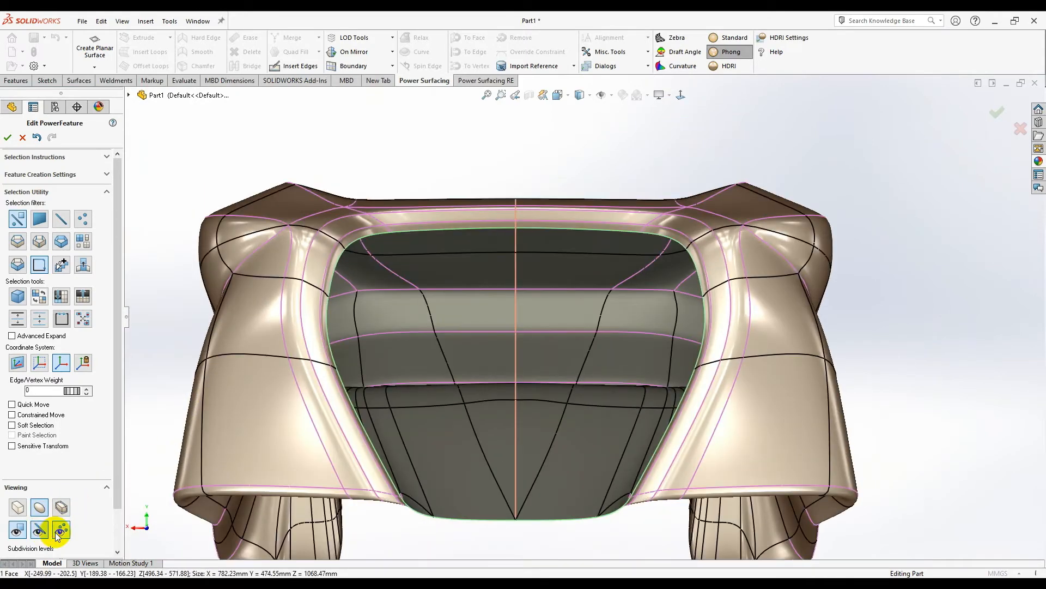
scroll(564, 256, down, 2)
right_click(594, 261)
click(692, 241)
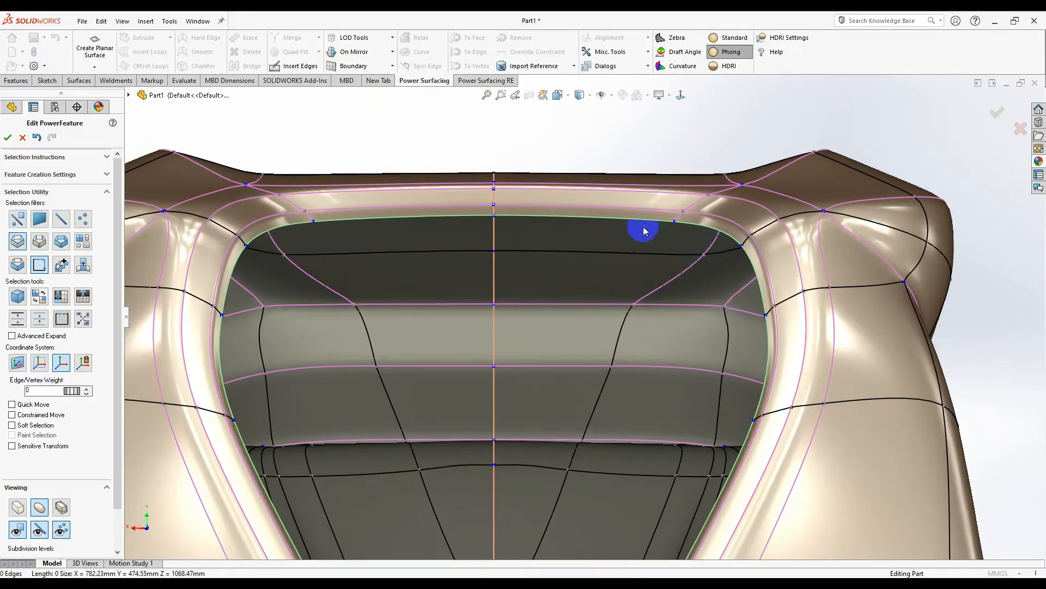
click(628, 225)
scroll(579, 327, up, 5)
middle_drag(580, 327, 576, 355)
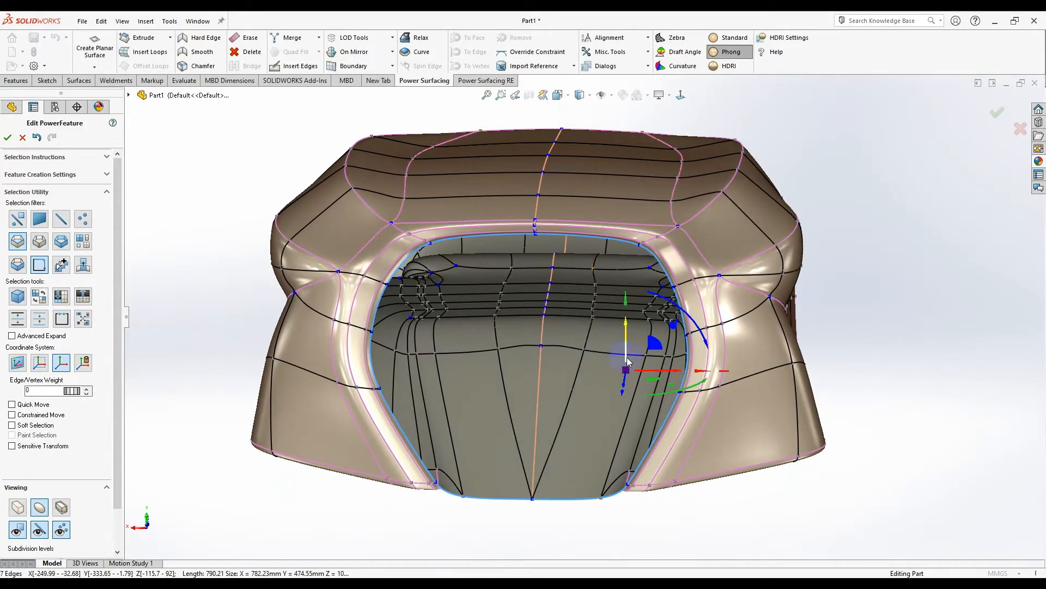
scroll(626, 363, down, 4)
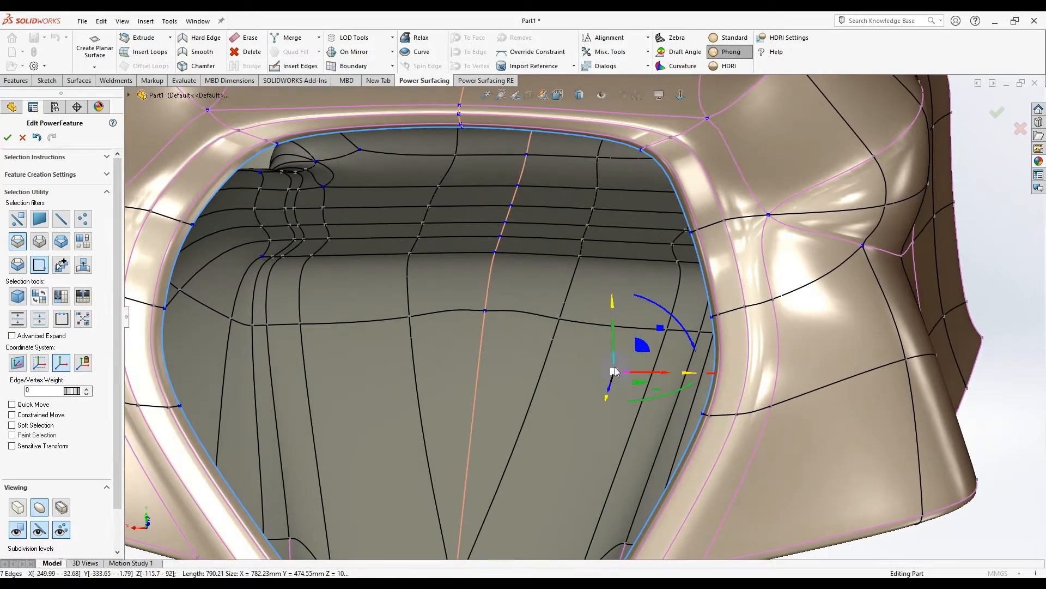
drag(615, 369, 615, 391)
- Drag the recess opening loop up, right and smaller into a narrower rounded slot
click(601, 435)
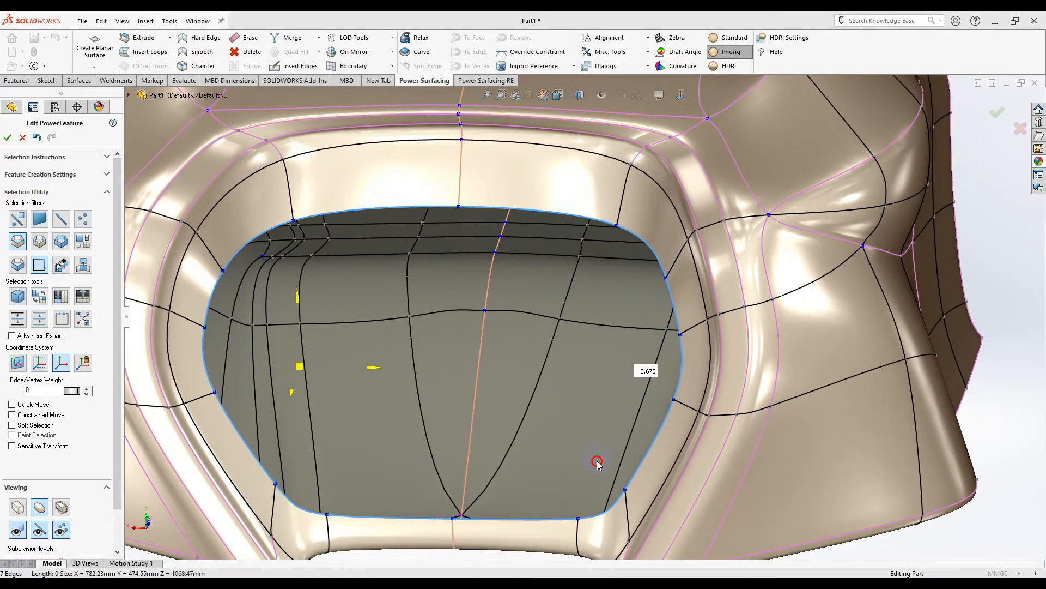
middle_drag(563, 443, 421, 387)
drag(313, 377, 365, 354)
middle_drag(365, 354, 426, 334)
drag(379, 335, 374, 462)
middle_drag(374, 463, 487, 341)
- Restore the default selection filter and raise the slot's bottom edges
right_click(521, 313)
click(540, 309)
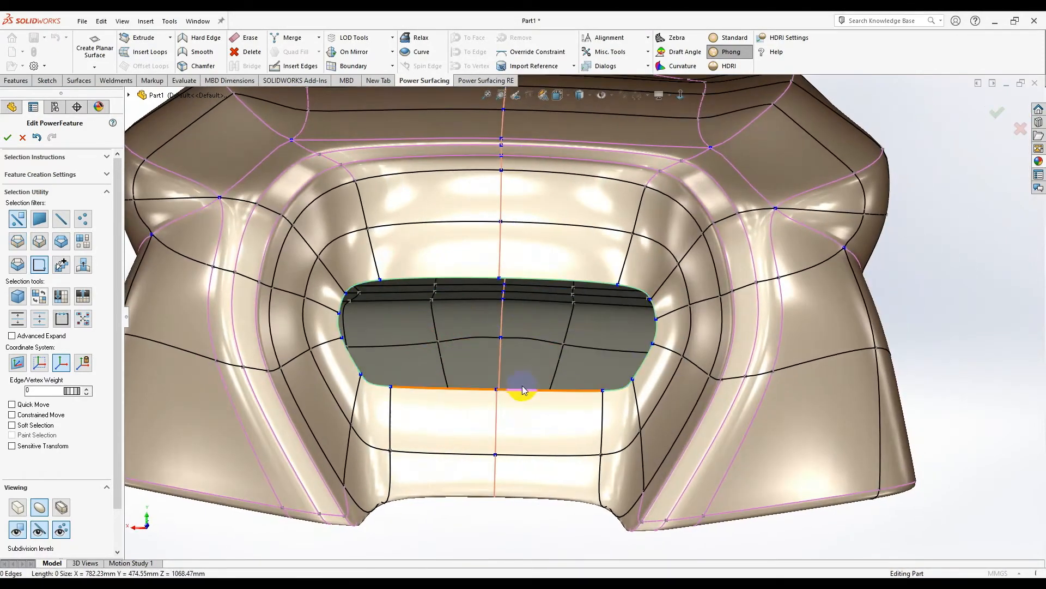
scroll(600, 389, up, 3)
click(577, 396)
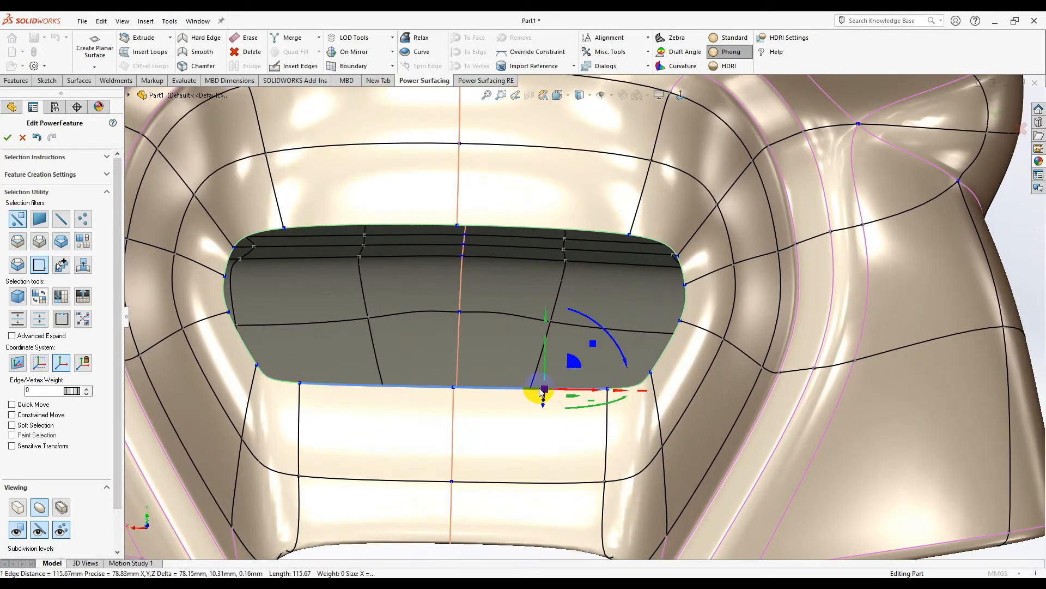
click(606, 388)
middle_drag(606, 388, 612, 409)
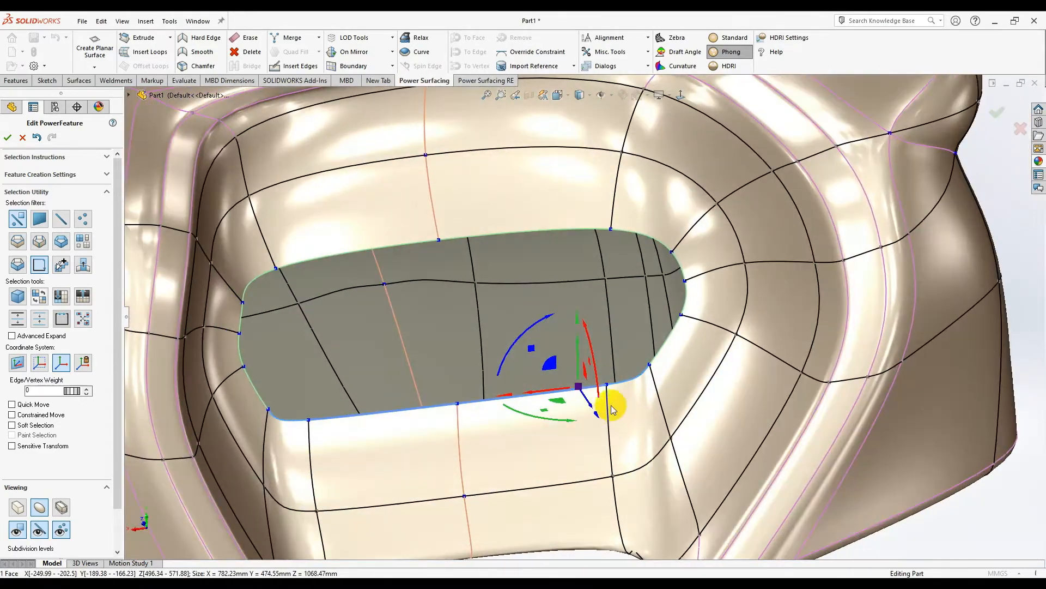
drag(552, 367, 549, 300)
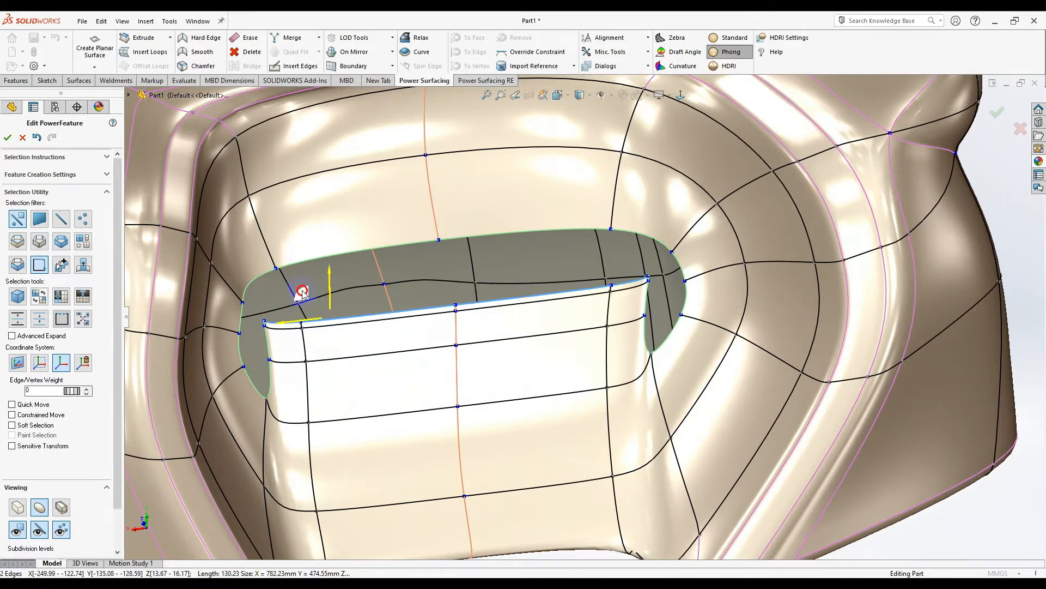
drag(302, 267, 302, 266)
mouse_move(566, 293)
middle_down()
mouse_move(486, 250)
mouse_move(492, 324)
mouse_move(451, 334)
mouse_move(439, 401)
mouse_move(500, 470)
mouse_move(569, 377)
mouse_move(537, 305)
mouse_move(517, 408)
mouse_move(559, 245)
mouse_move(563, 262)
middle_up()
scroll(563, 263, up, 3)
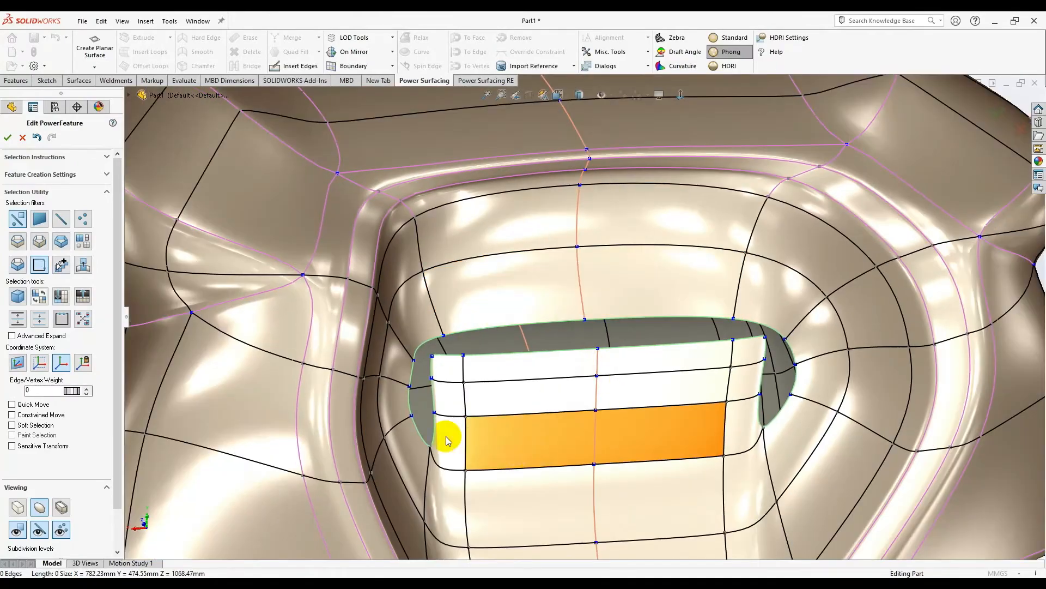
- Move a vertex at the slot's left end to reshape the slot end
click(656, 297)
middle_drag(454, 327, 541, 342)
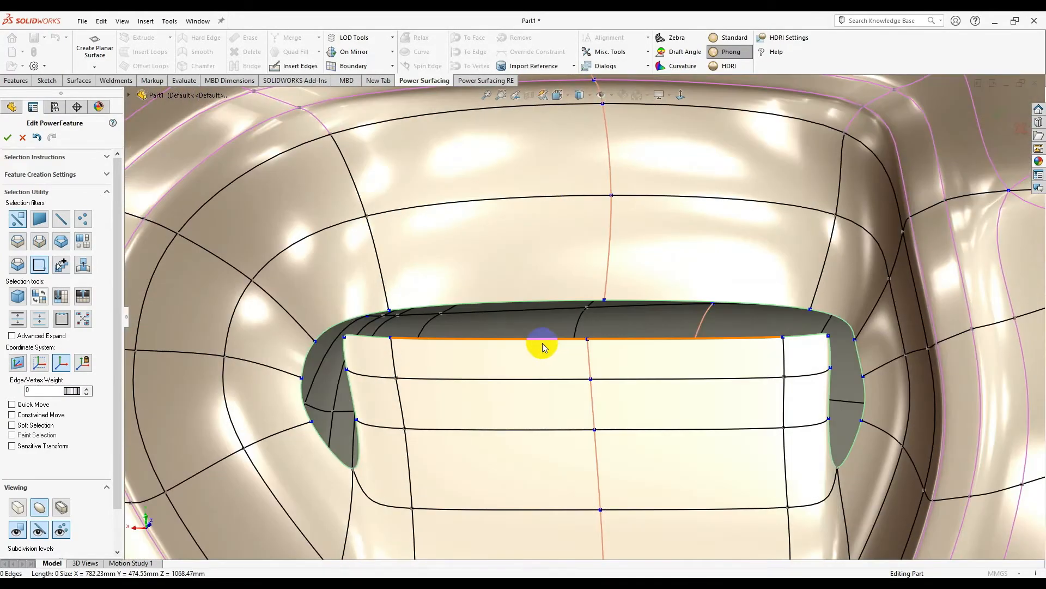
middle_drag(489, 299, 391, 413)
scroll(393, 412, down, 5)
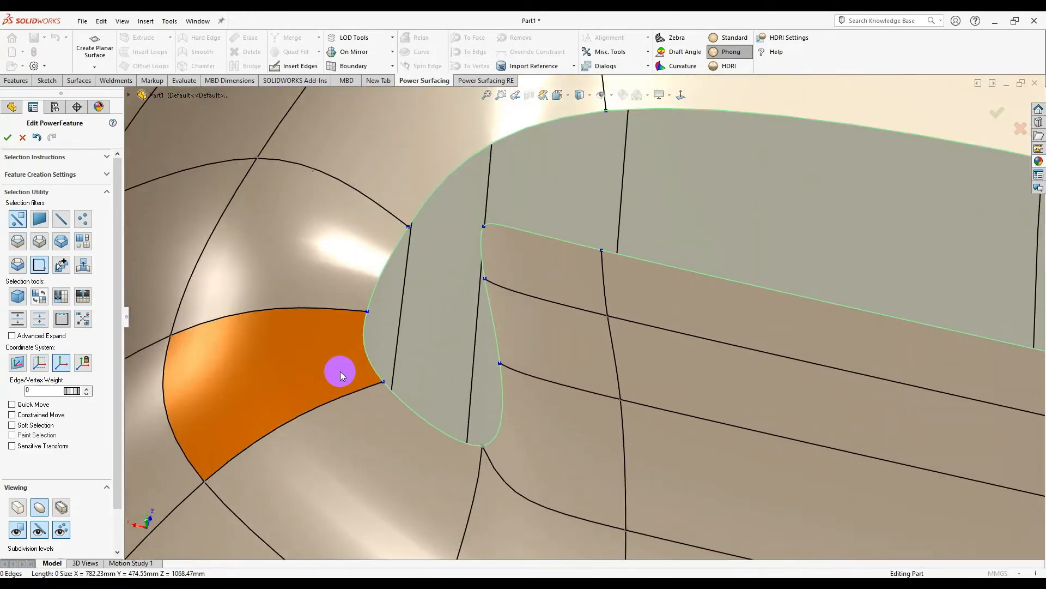
click(505, 361)
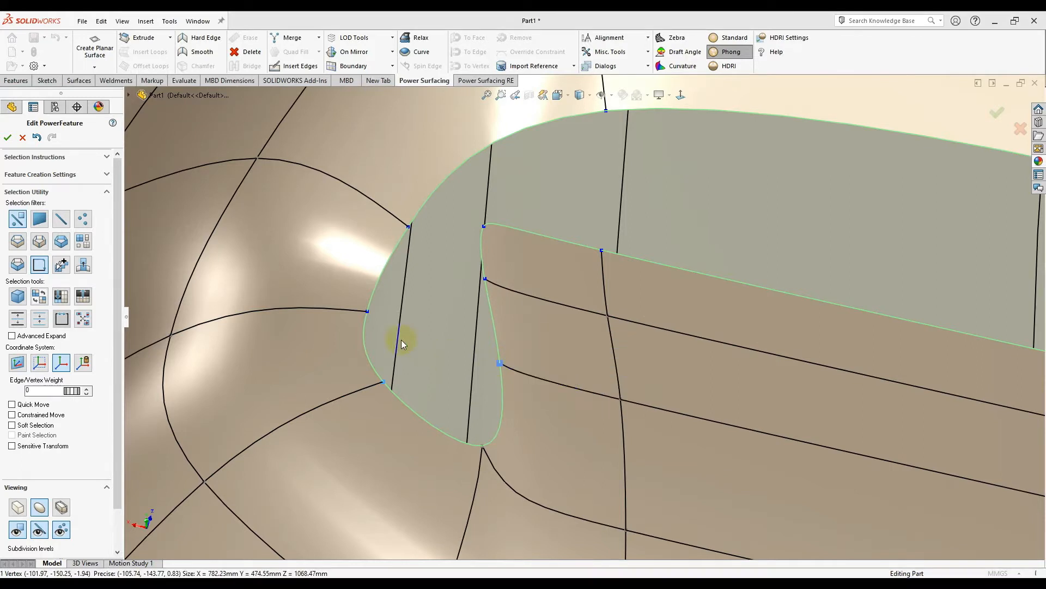
drag(423, 350, 340, 313)
- Merge the slot-end corner vertices, leaving a lens-shaped face
ctrl+click(459, 284)
click(536, 298)
right_click(531, 243)
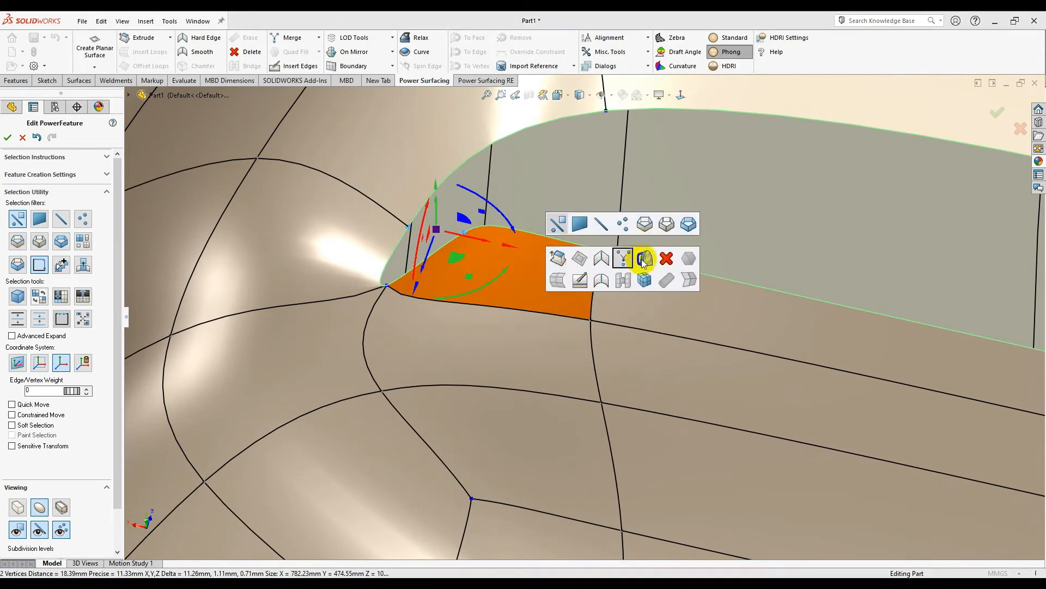
click(622, 259)
scroll(598, 233, up, 4)
ctrl+click(587, 288)
right_click(590, 289)
click(657, 299)
- Merge the two opposite lens vertices to close the stray gap
click(856, 251)
ctrl+click(838, 315)
right_click(840, 316)
click(918, 324)
scroll(695, 377, up, 2)
middle_drag(691, 379, 759, 436)
scroll(773, 371, up, 5)
scroll(534, 215, down, 4)
middle_drag(534, 215, 649, 192)
scroll(385, 381, down, 5)
- Pull an upper shell edge downward with the triad, then deselect it
click(340, 363)
middle_drag(373, 381, 470, 360)
drag(423, 374, 423, 397)
scroll(423, 397, up, 5)
middle_drag(442, 403, 474, 402)
scroll(495, 446, up, 2)
click(495, 446)
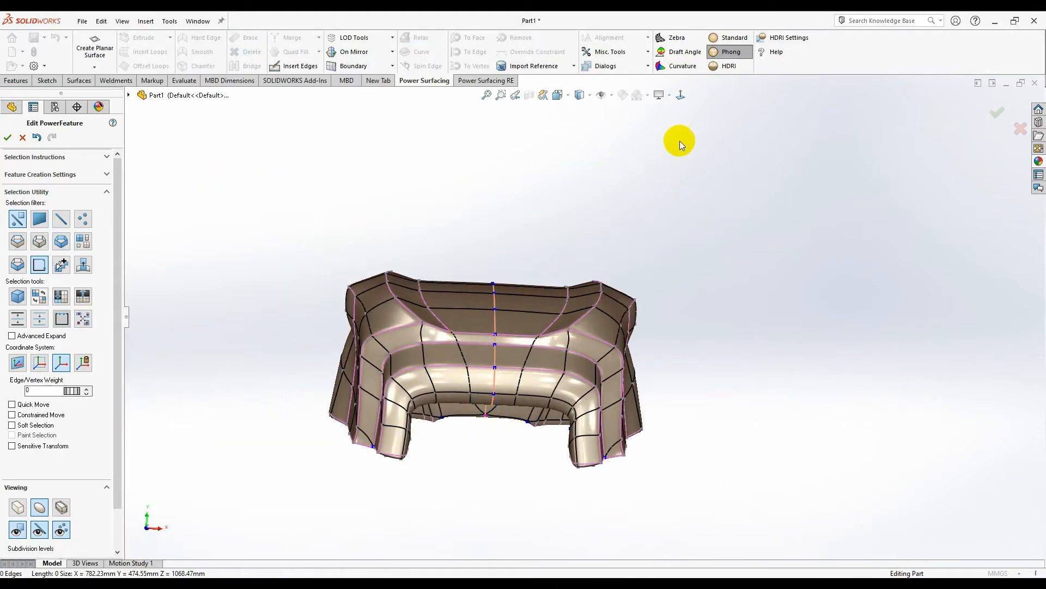
- Switch to the Front view and select a shell face together with its mirror twin
click(682, 96)
scroll(562, 382, down, 4)
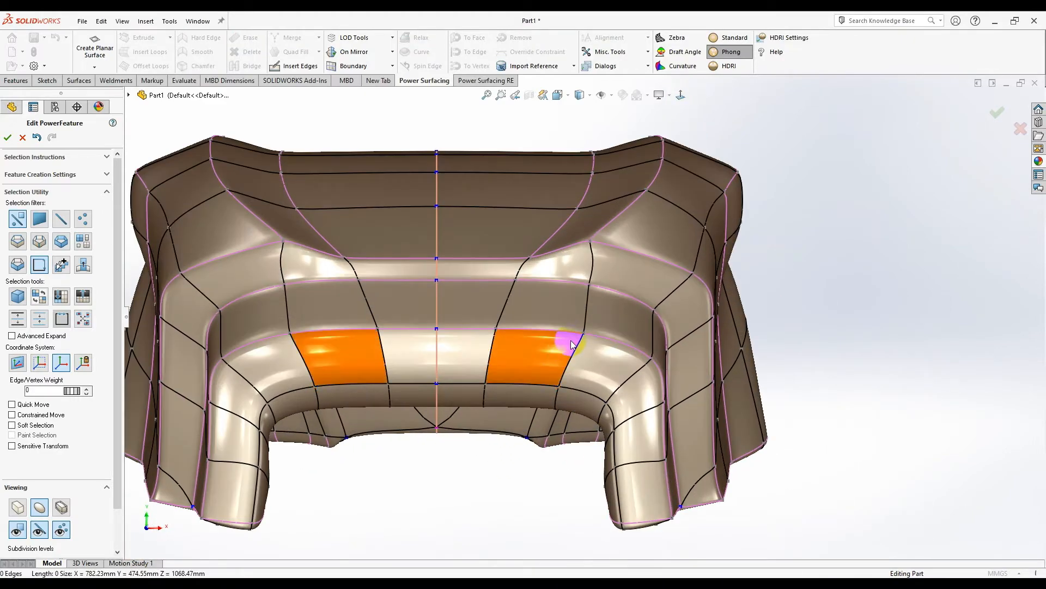
click(586, 292)
scroll(555, 307, up, 2)
- Select the band of faces around the outer loop, down the side to the bottom-right corner
click(630, 288)
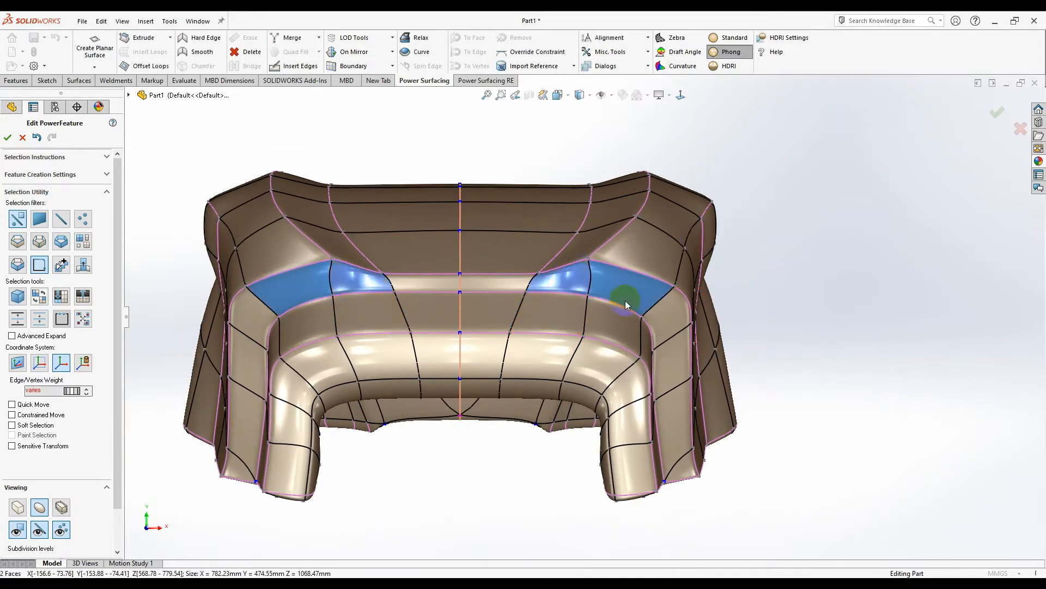
ctrl+click(574, 287)
ctrl+click(663, 319)
ctrl+click(666, 356)
ctrl+click(660, 418)
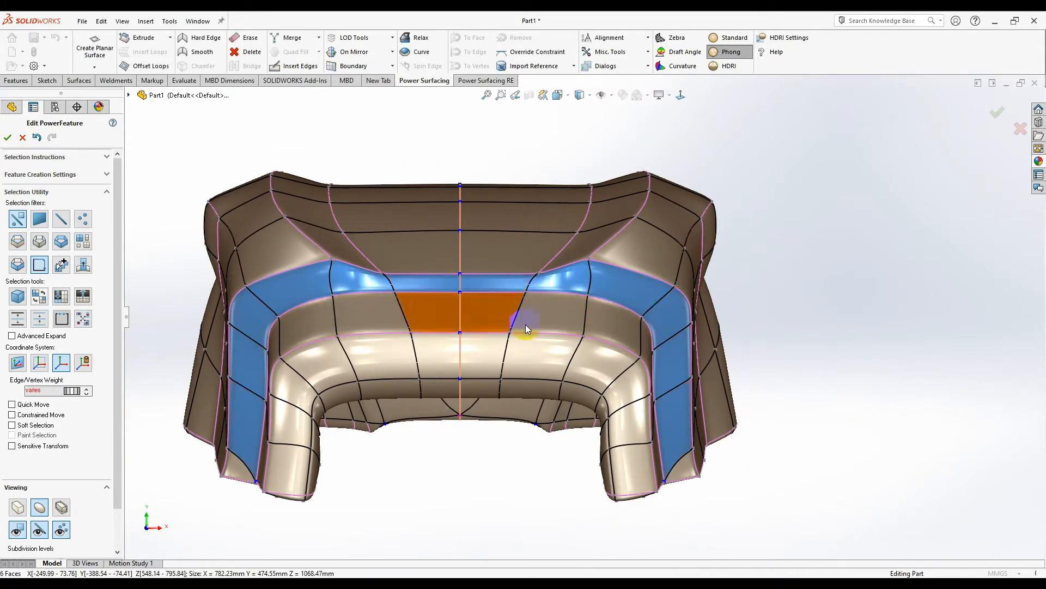
scroll(526, 318, up, 1)
scroll(531, 322, down, 1)
ctrl+click(695, 466)
scroll(521, 324, down, 1)
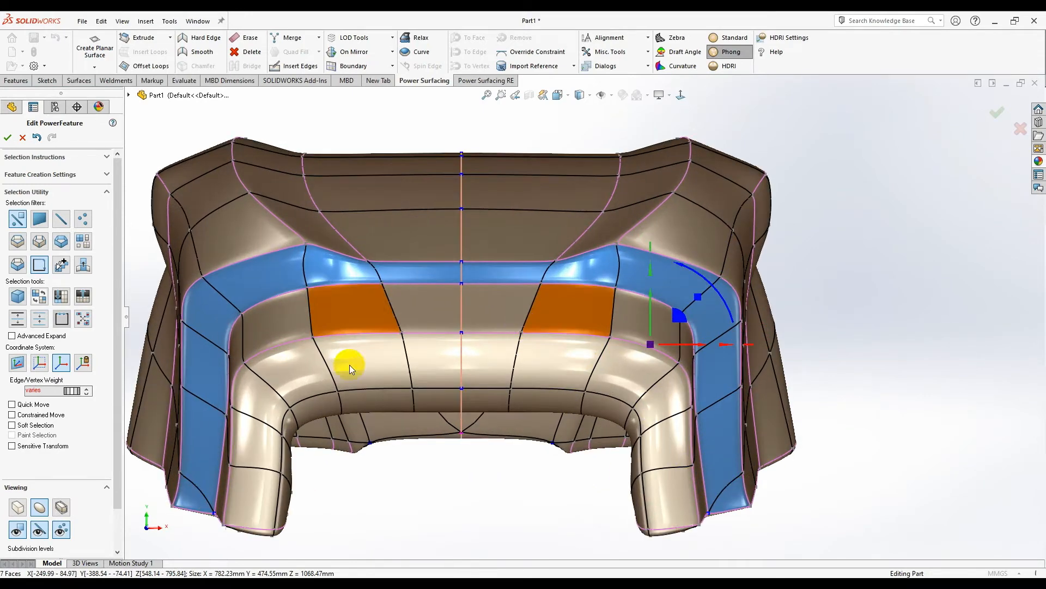
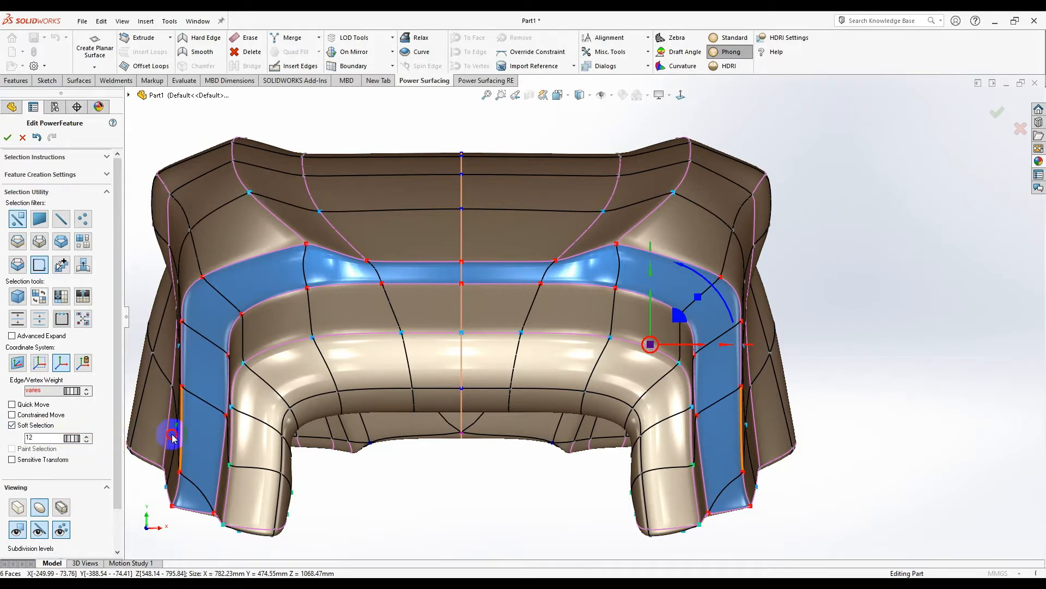
- Push the rim face loop inward about 27 mm, tilt it about 2 degrees, then push it further inward
drag(695, 350, 657, 360)
key(ctrl+z)
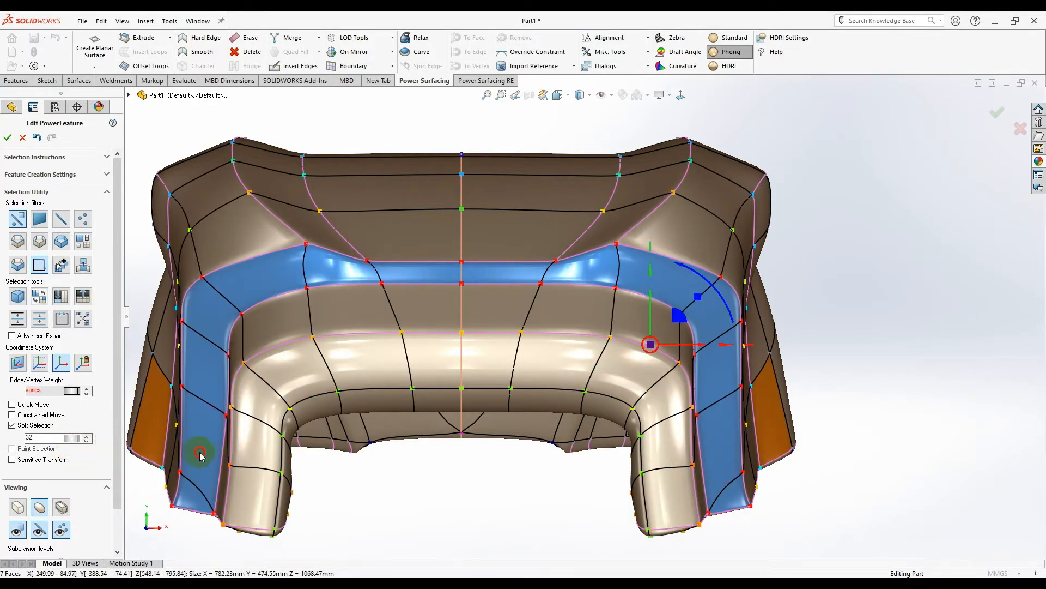
drag(688, 349, 672, 357)
middle_drag(535, 316, 651, 397)
drag(653, 391, 651, 393)
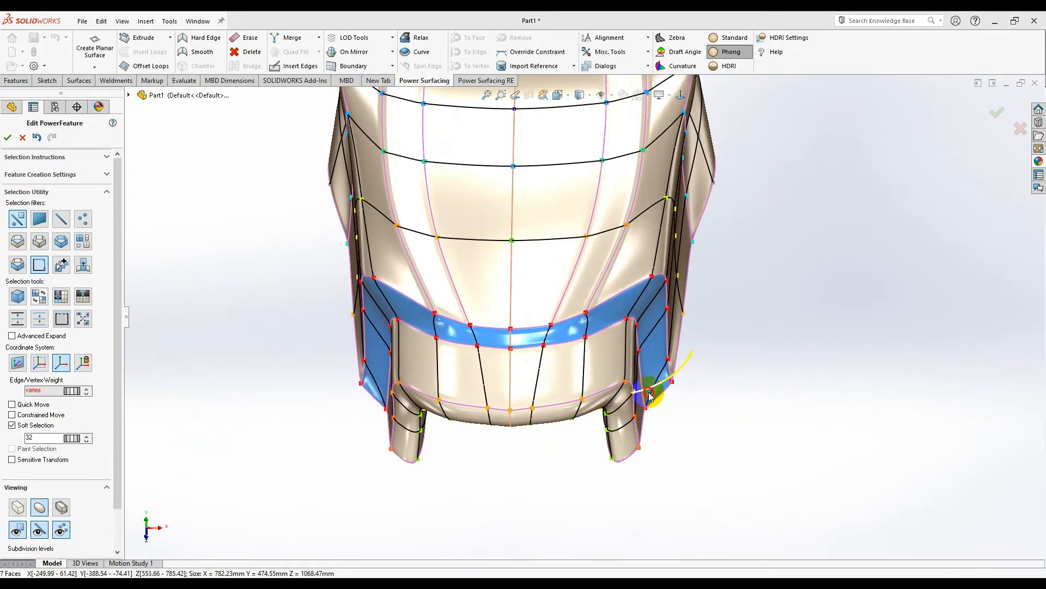
drag(657, 334, 640, 389)
middle_drag(628, 428, 662, 424)
scroll(700, 225, up, 3)
- Undo and redo the last rim loop move to compare both shapes
middle_drag(699, 224, 532, 310)
scroll(567, 259, down, 5)
middle_drag(568, 259, 710, 341)
scroll(718, 254, down, 3)
key(ctrl+z)
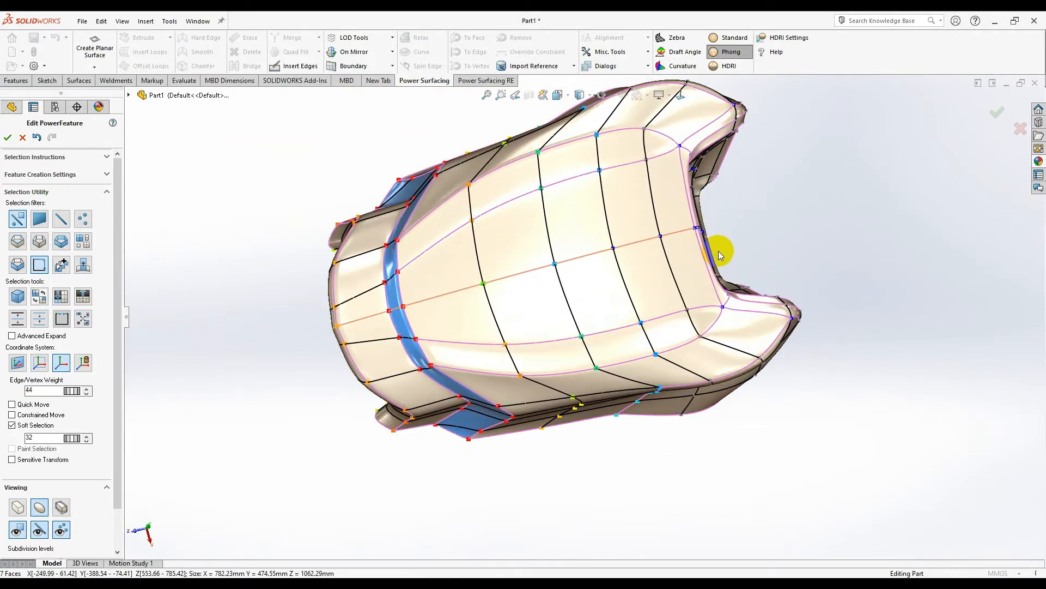
click(52, 139)
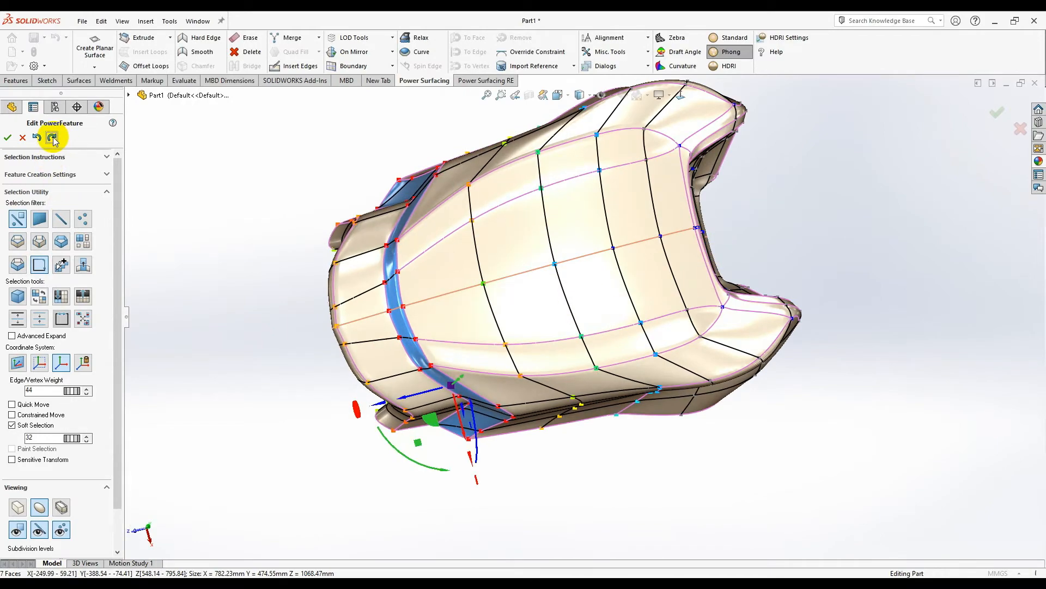
- Orbit to a side view and select the face below the rim edge
middle_drag(146, 187, 512, 340)
scroll(623, 357, down, 2)
middle_drag(622, 356, 604, 107)
right_click(663, 320)
scroll(614, 320, down, 3)
click(623, 329)
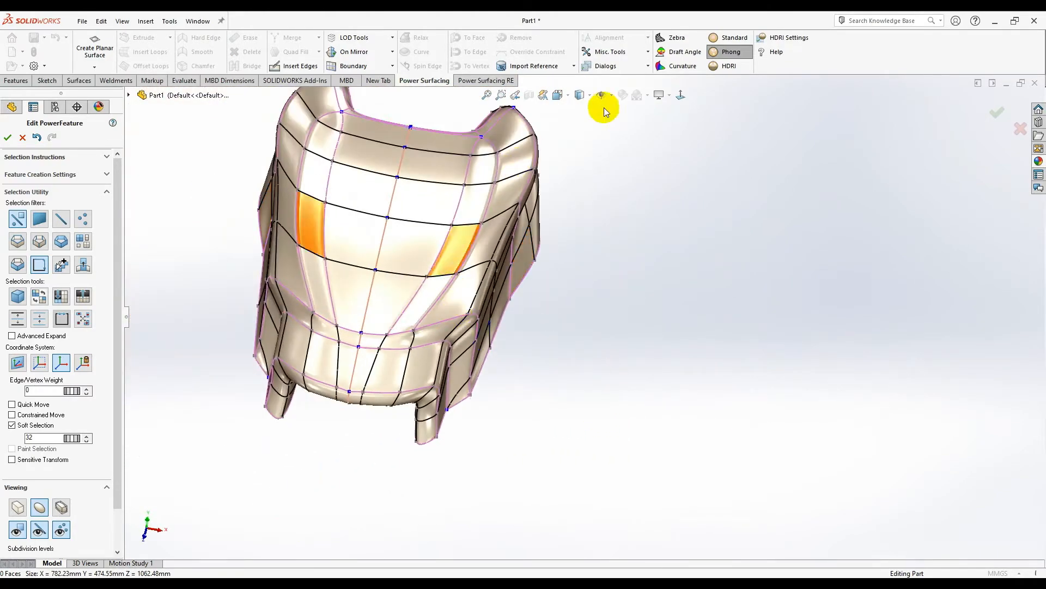
- Preview the shell's control cage from the front, then return to the smooth surface display
click(684, 96)
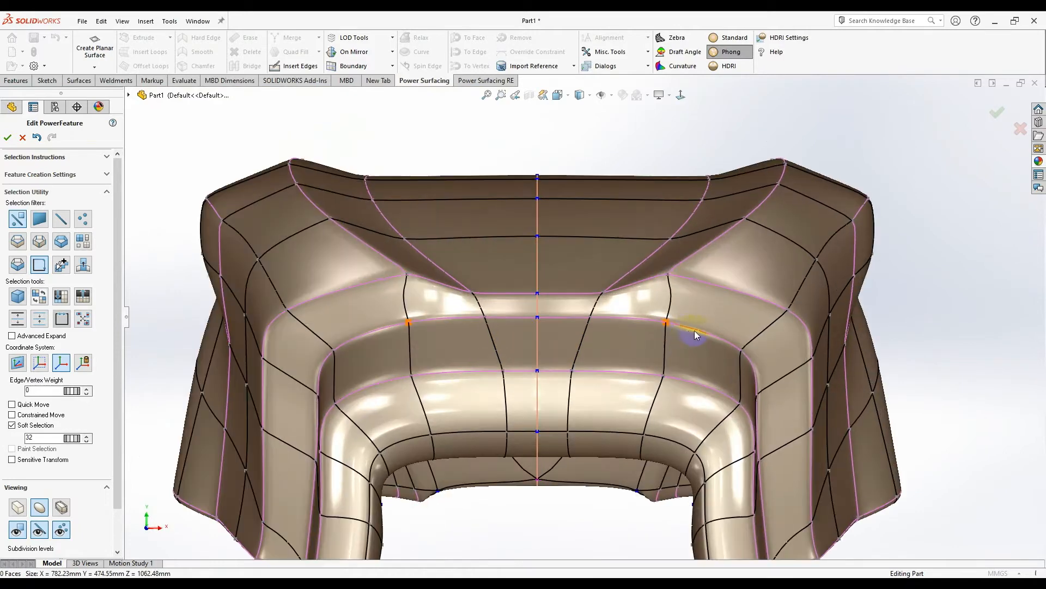
click(18, 507)
click(853, 218)
middle_drag(855, 218, 851, 249)
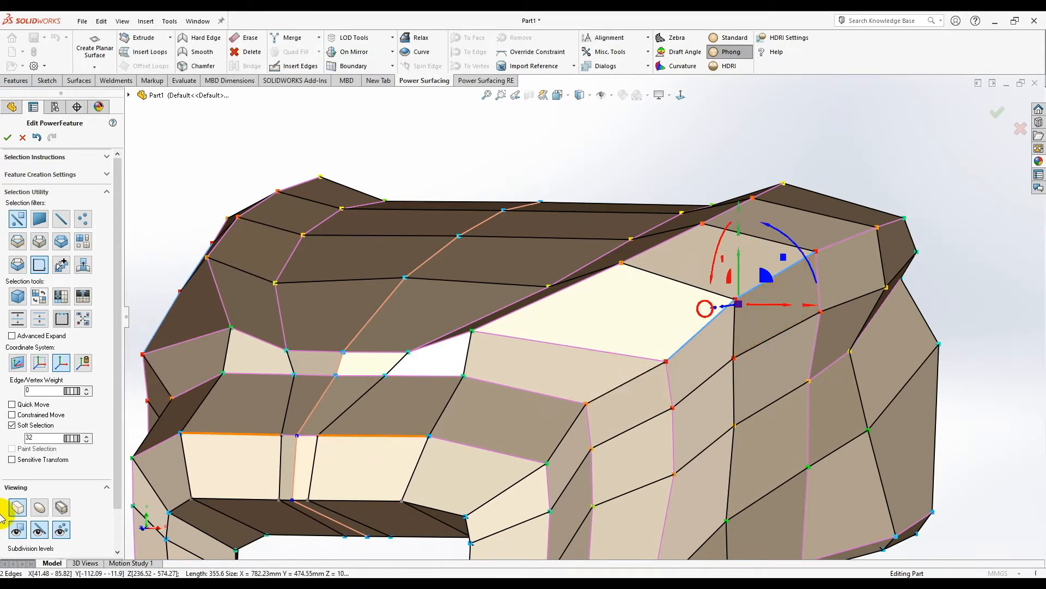
click(40, 508)
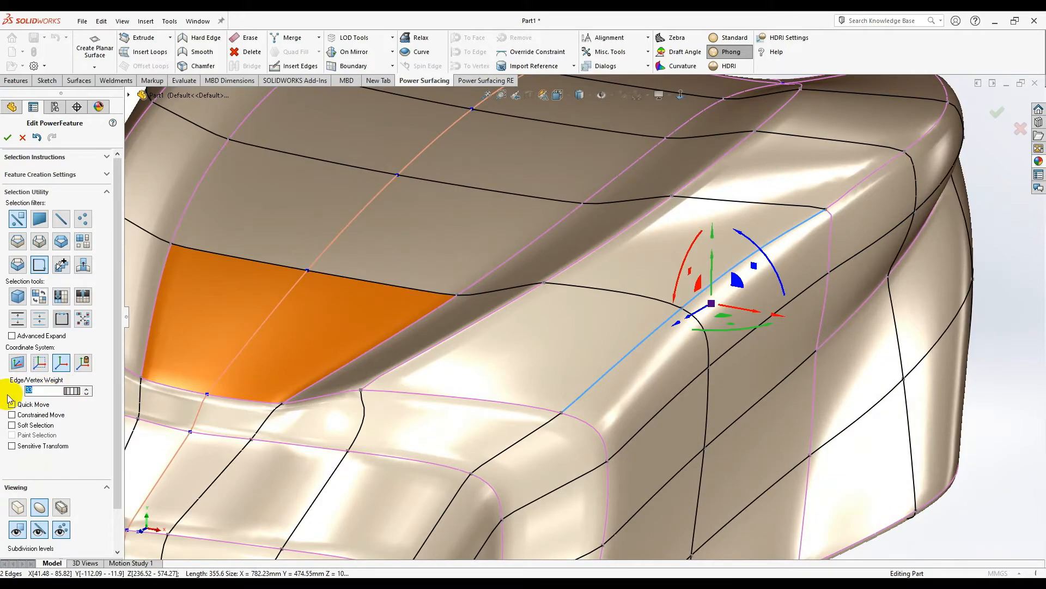
- Adjust the weight of the selected edges, then clear the selection
click(87, 392)
scroll(560, 317, up, 3)
middle_drag(840, 436, 719, 338)
click(761, 439)
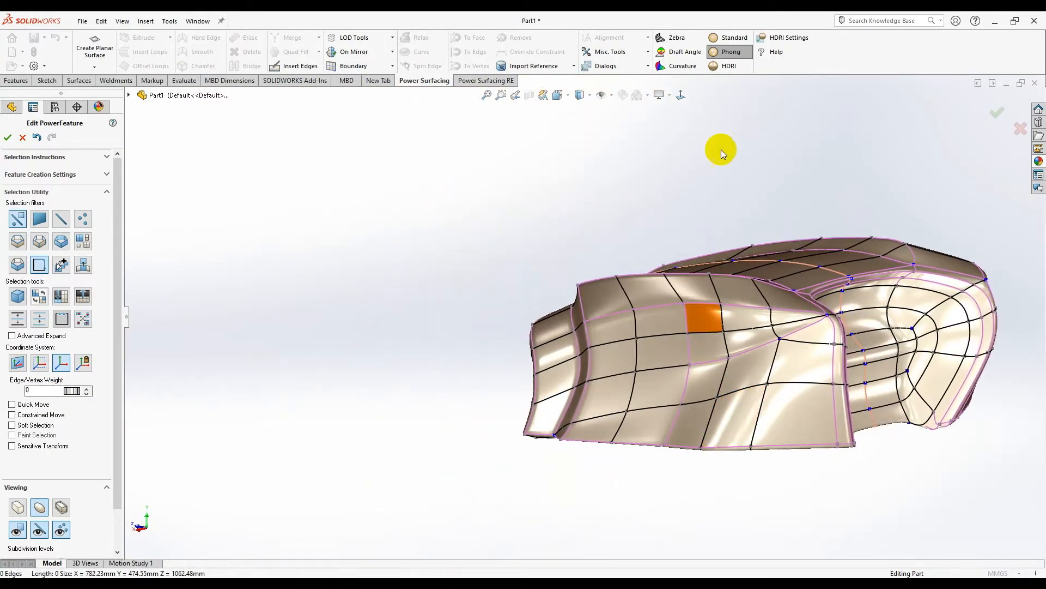
- Select two adjacent side edges and raise their edge weight to 56
click(680, 96)
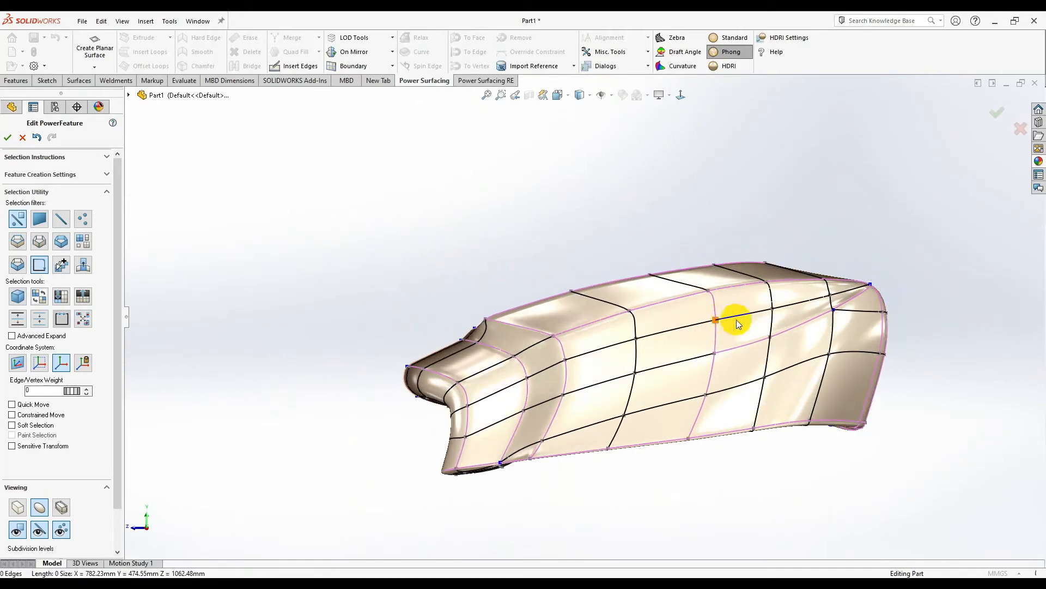
click(733, 326)
scroll(733, 325, down, 1)
click(729, 310)
ctrl+click(830, 293)
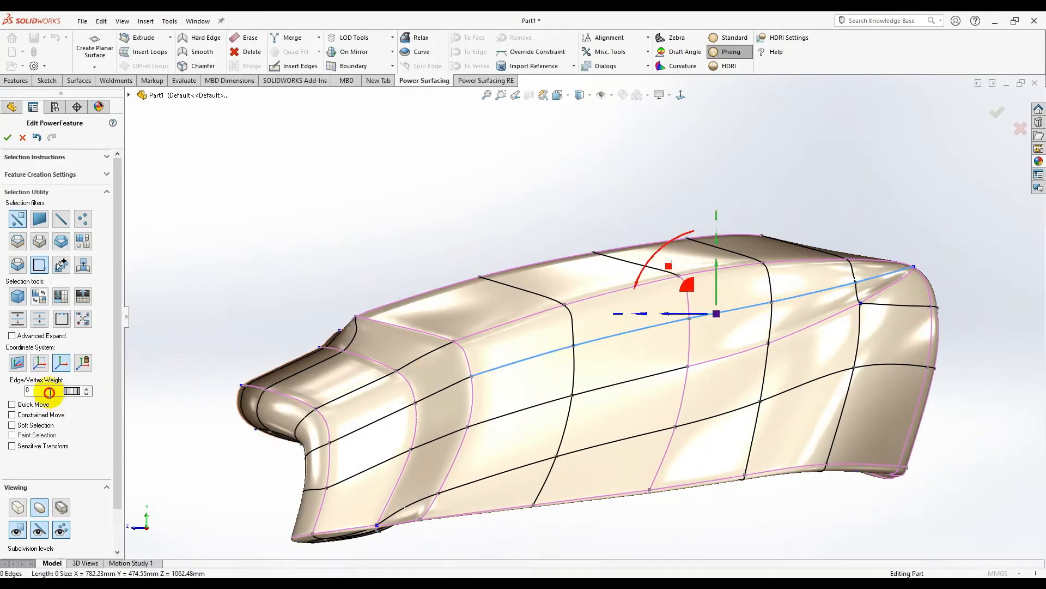
click(87, 392)
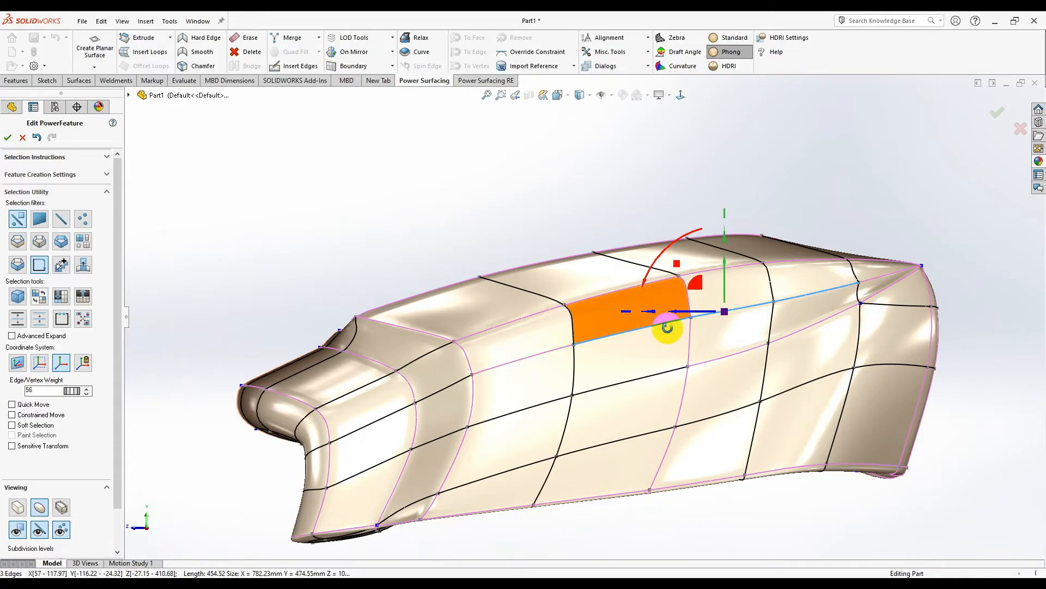
- Push the weighted side edges about 27.5 mm inward, then fine-tune by about 1 mm
middle_drag(656, 320, 718, 412)
drag(763, 334, 733, 325)
middle_drag(733, 326, 583, 341)
scroll(609, 301, up, 3)
scroll(594, 304, down, 3)
key(ctrl+z)
drag(584, 340, 582, 351)
- Push a single side edge about 35 mm inward
middle_drag(583, 351, 484, 409)
click(484, 410)
click(494, 325)
middle_drag(496, 328, 530, 390)
drag(490, 354, 497, 341)
middle_drag(497, 340, 521, 419)
- Select a side vertex and switch to the faceted control mesh display
middle_drag(452, 395, 313, 430)
click(506, 365)
click(18, 512)
middle_drag(596, 331, 543, 345)
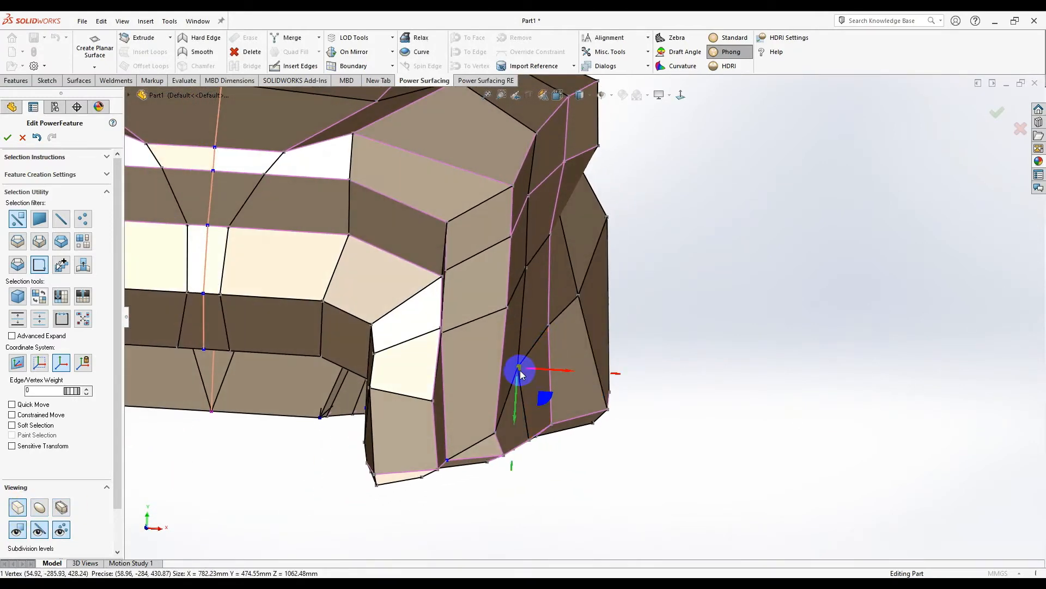
- Nudge the selected side vertex slightly within its plane
drag(542, 396, 542, 396)
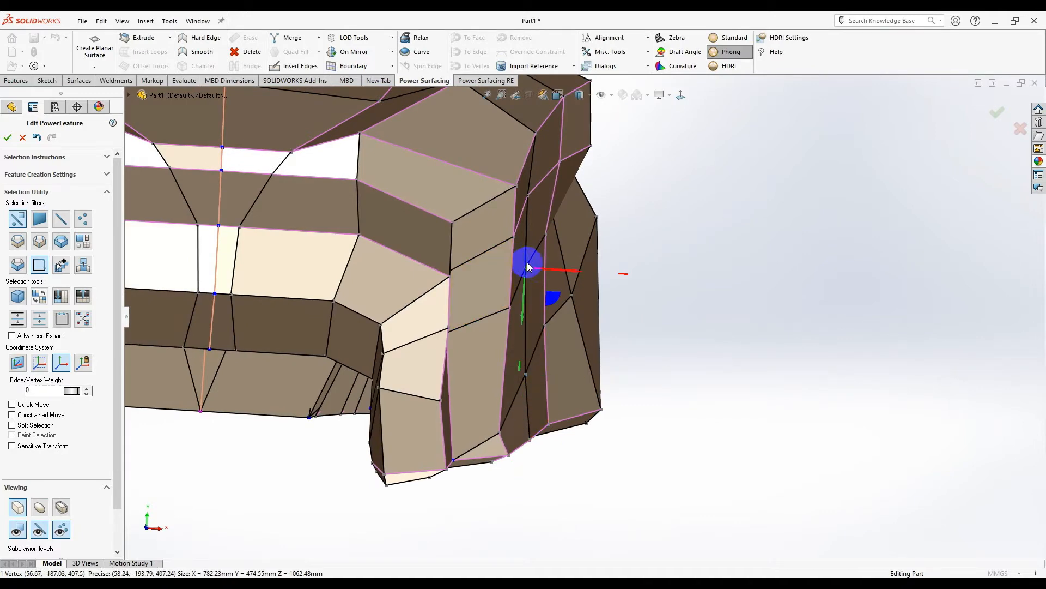
scroll(526, 266, down, 3)
middle_drag(612, 278, 541, 295)
scroll(609, 248, up, 4)
scroll(523, 293, down, 4)
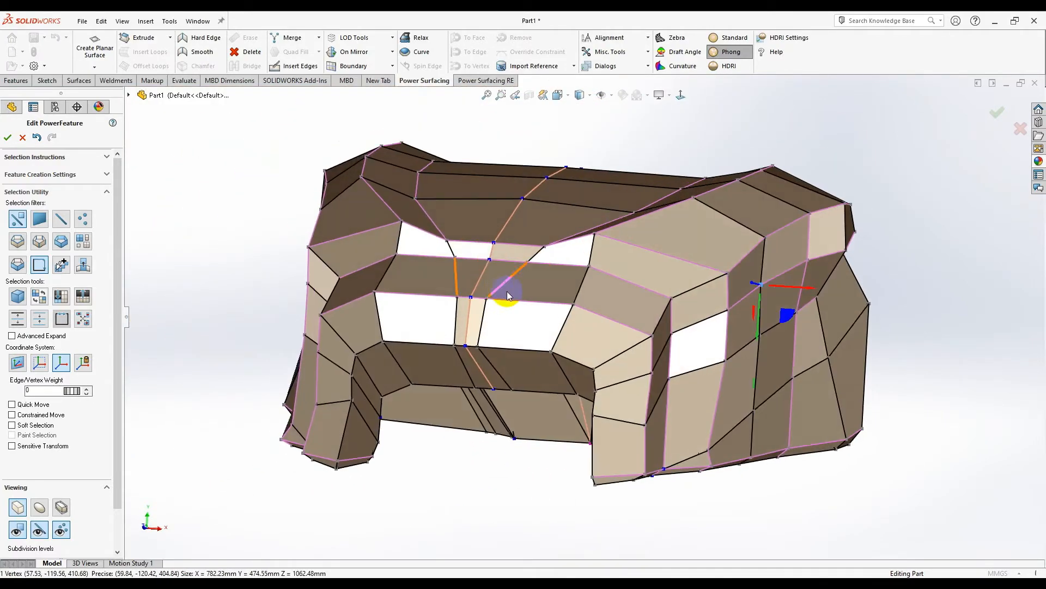
scroll(504, 288, down, 3)
- In smooth view, set the edge weight beside the front recess to 45
click(60, 506)
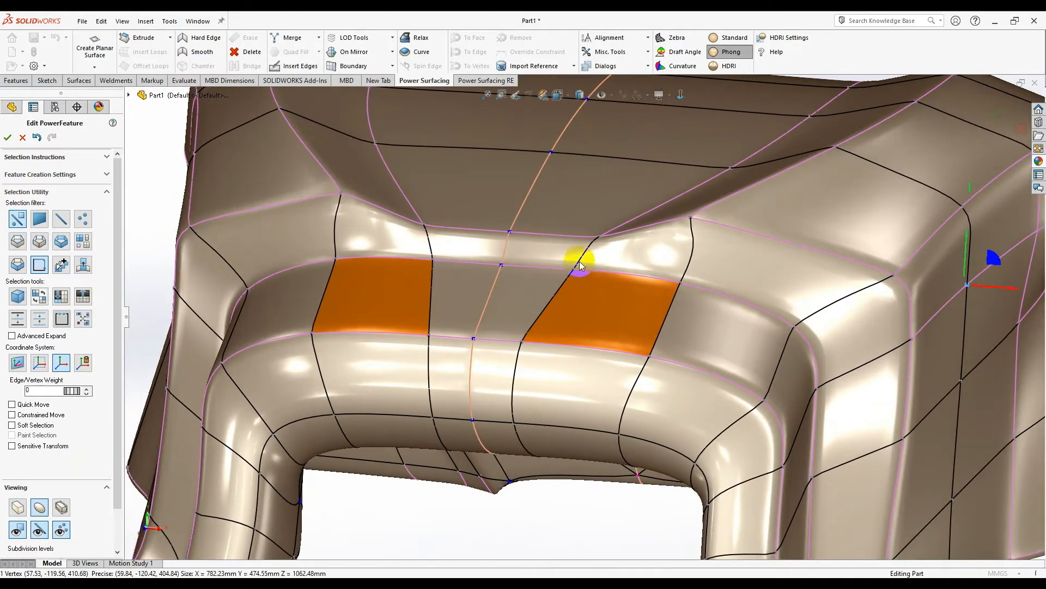
click(559, 301)
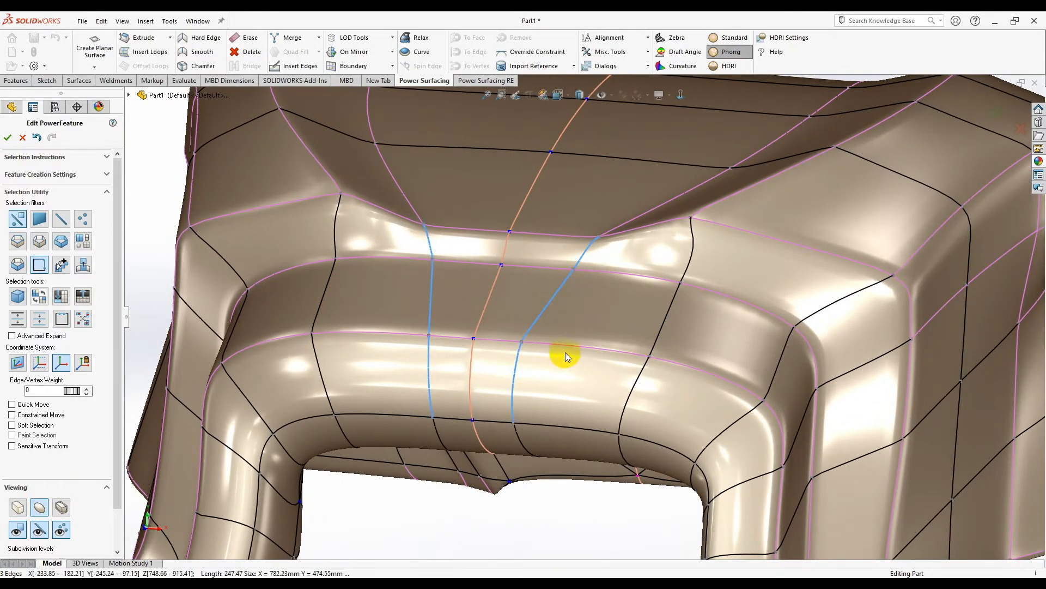
scroll(565, 353, down, 3)
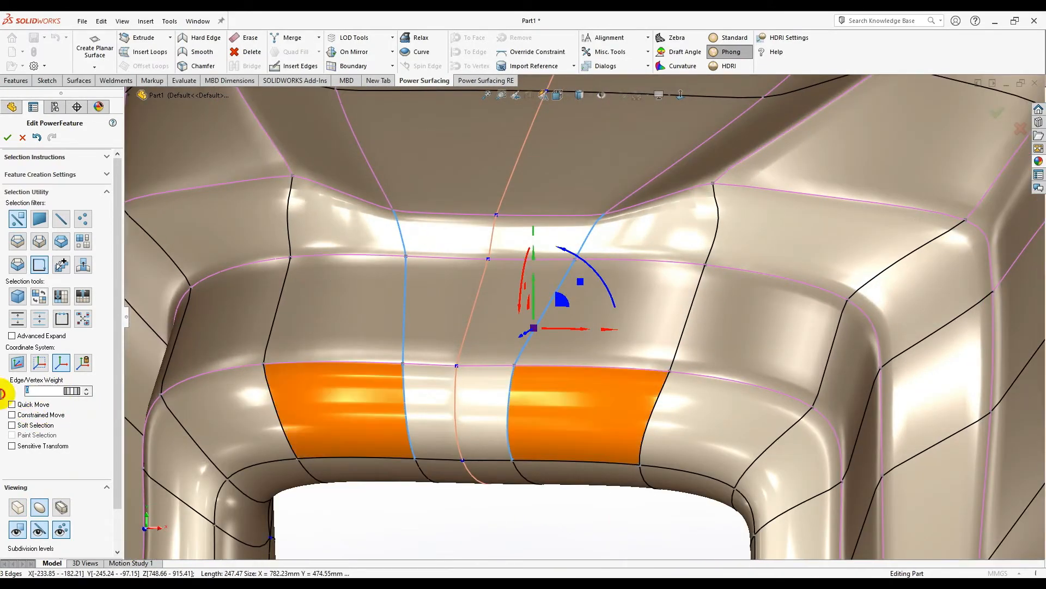
click(87, 389)
middle_drag(502, 351, 461, 363)
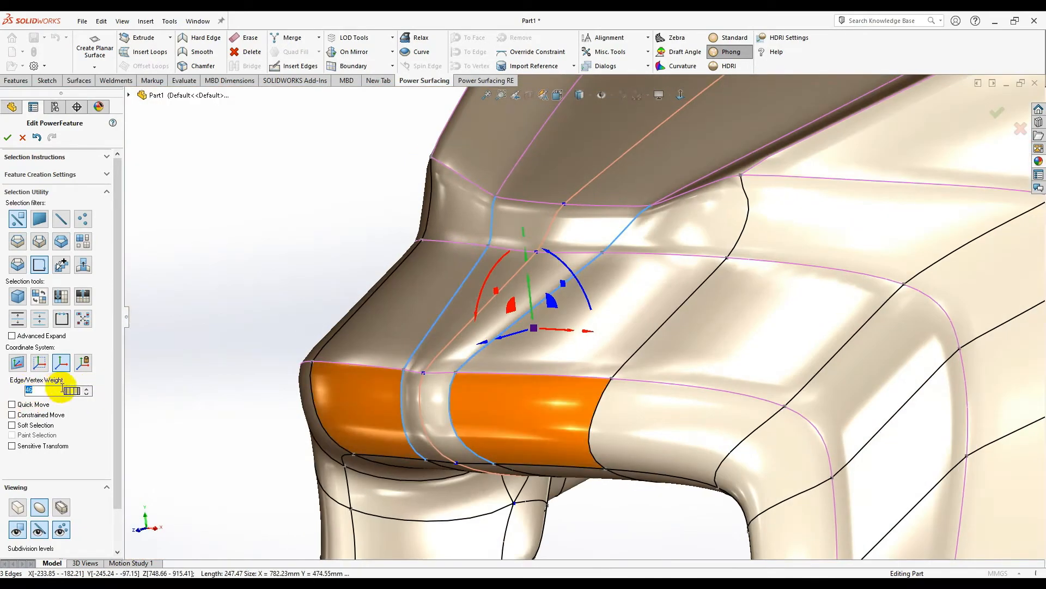
click(87, 393)
- Select the central face of the front recess
middle_drag(534, 349, 522, 374)
click(502, 433)
scroll(522, 373, up, 2)
scroll(522, 373, down, 2)
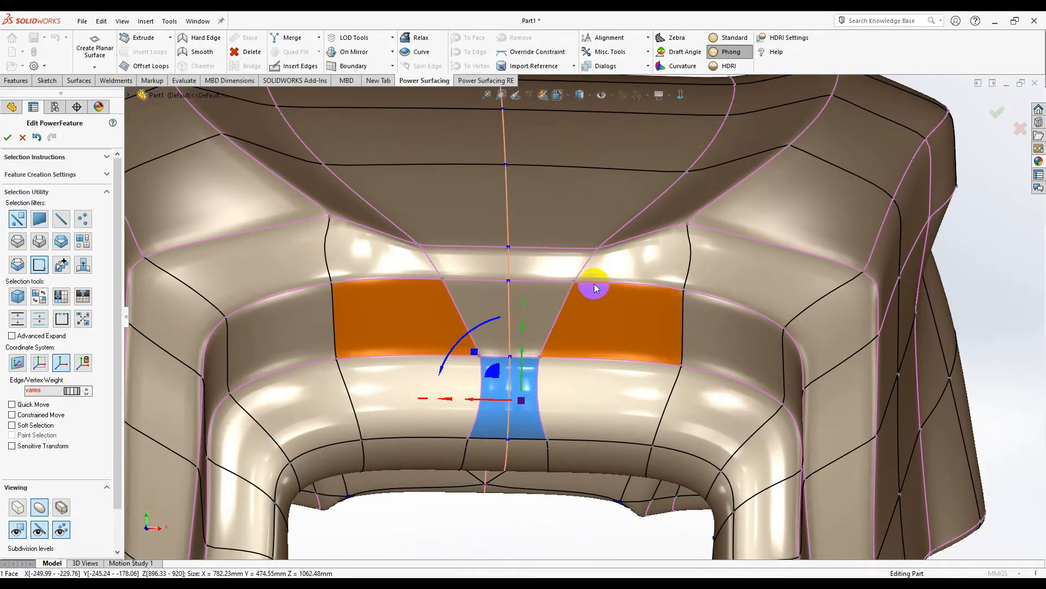
click(284, 69)
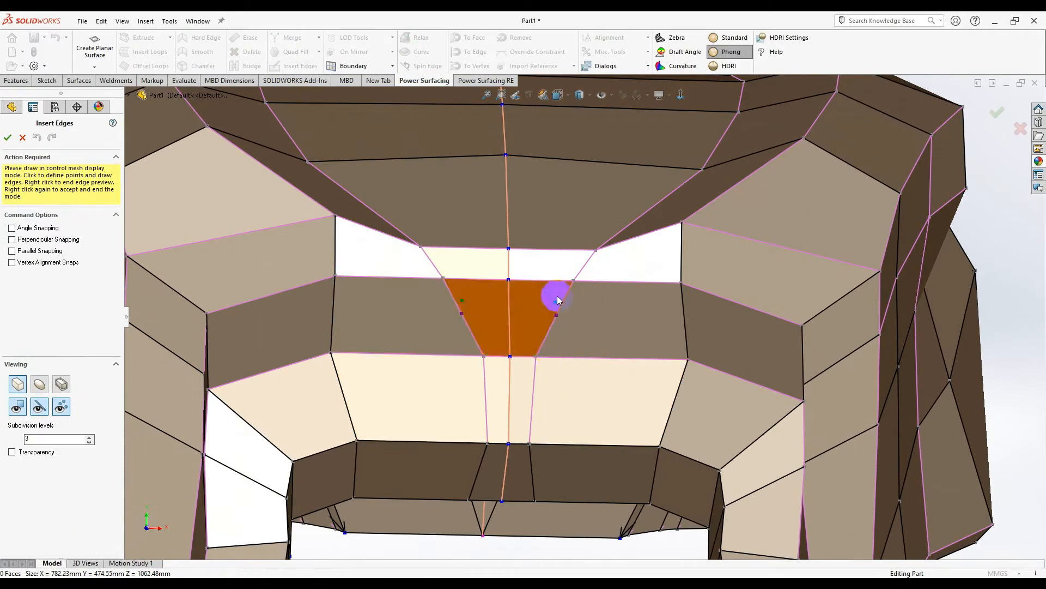
- Accept the inserted edges and widen the mirrored pair about 19 mm, then nudge them 2.6 mm
right_click(557, 296)
click(537, 378)
drag(510, 399, 540, 403)
middle_drag(551, 378, 557, 412)
middle_drag(511, 305, 492, 210)
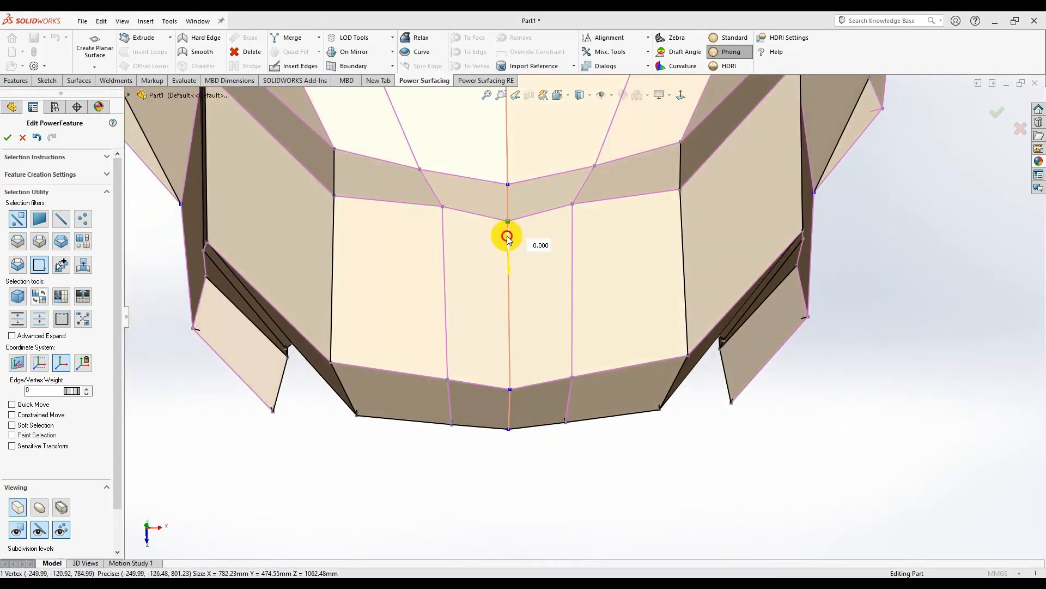
drag(509, 210, 509, 212)
scroll(569, 406, up, 2)
middle_drag(571, 409, 539, 209)
- Insert a new mirrored edge from the corner vertex down through the recess to the lower edge
click(269, 66)
scroll(586, 211, down, 3)
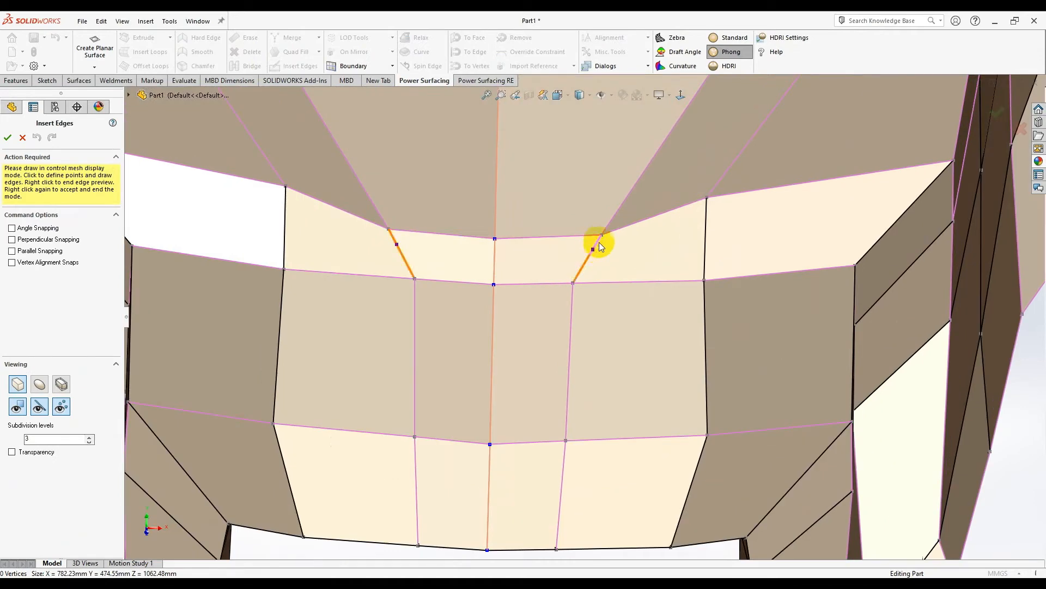
click(600, 237)
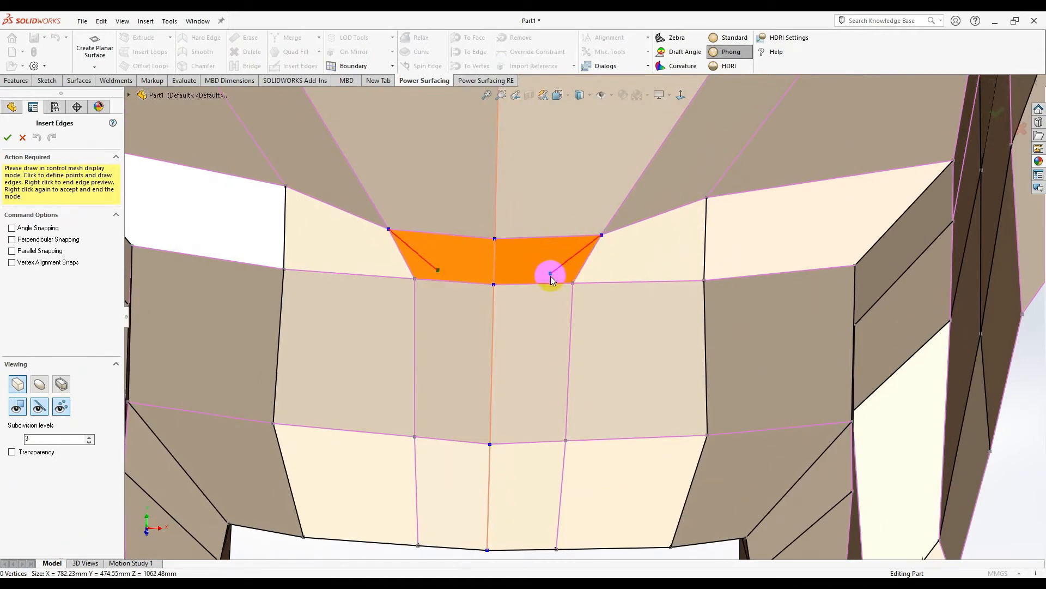
click(551, 280)
right_click(552, 283)
click(540, 439)
middle_drag(539, 437, 553, 391)
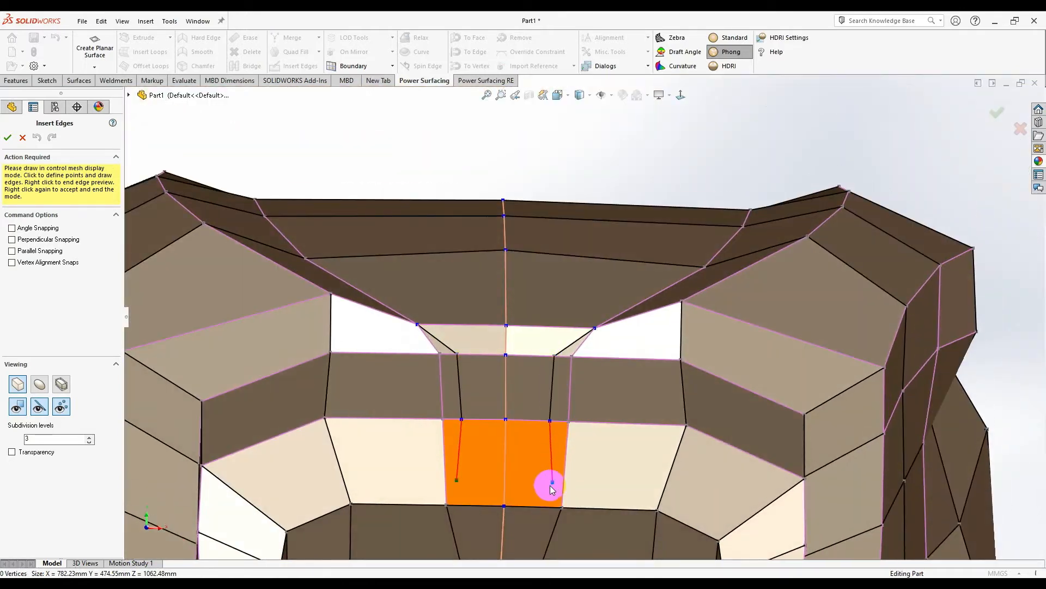
click(559, 508)
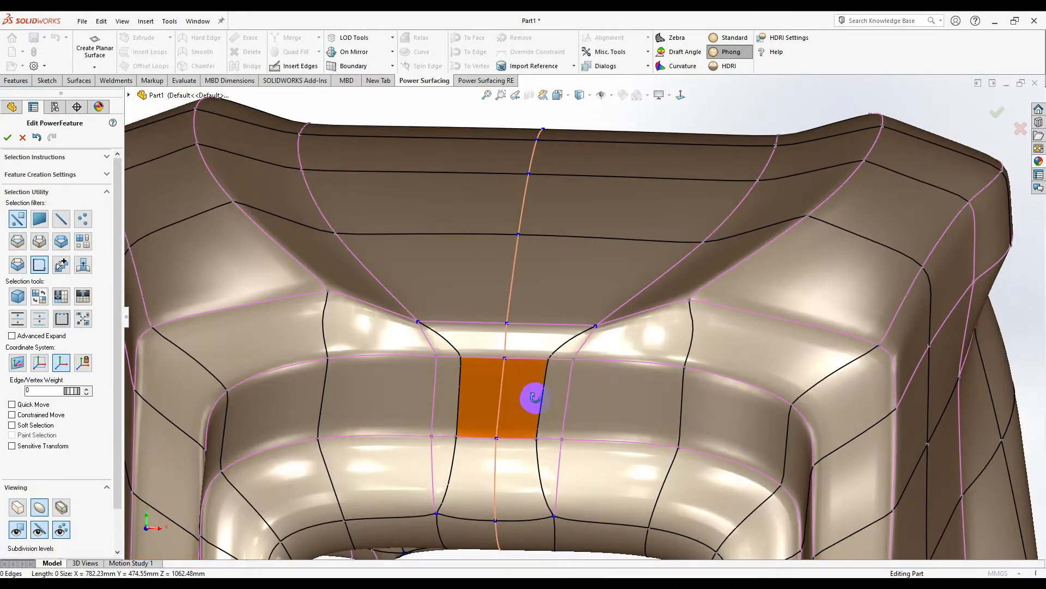
middle_drag(532, 397, 546, 358)
- Select one of the new mirrored edges and inspect the recess up close
click(545, 386)
scroll(545, 376, down, 2)
middle_drag(552, 414, 585, 351)
scroll(607, 455, up, 5)
scroll(584, 351, down, 6)
middle_drag(588, 280, 576, 198)
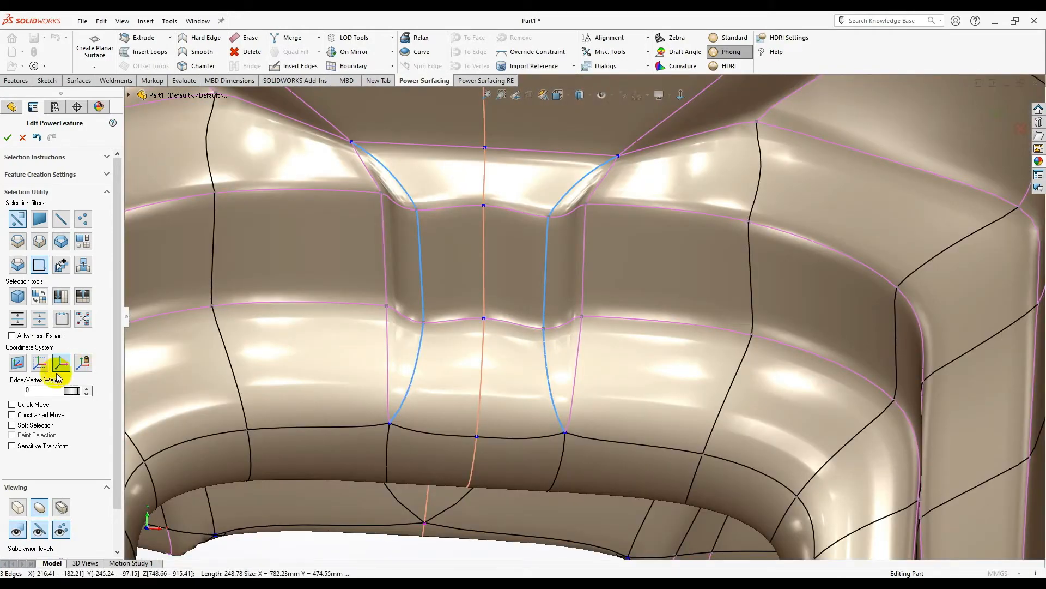
- Clear the selection and select the whole edge loop along the rim
scroll(504, 457, up, 3)
click(490, 459)
middle_drag(489, 455, 573, 308)
scroll(371, 308, down, 4)
middle_drag(436, 320, 507, 302)
scroll(515, 301, down, 2)
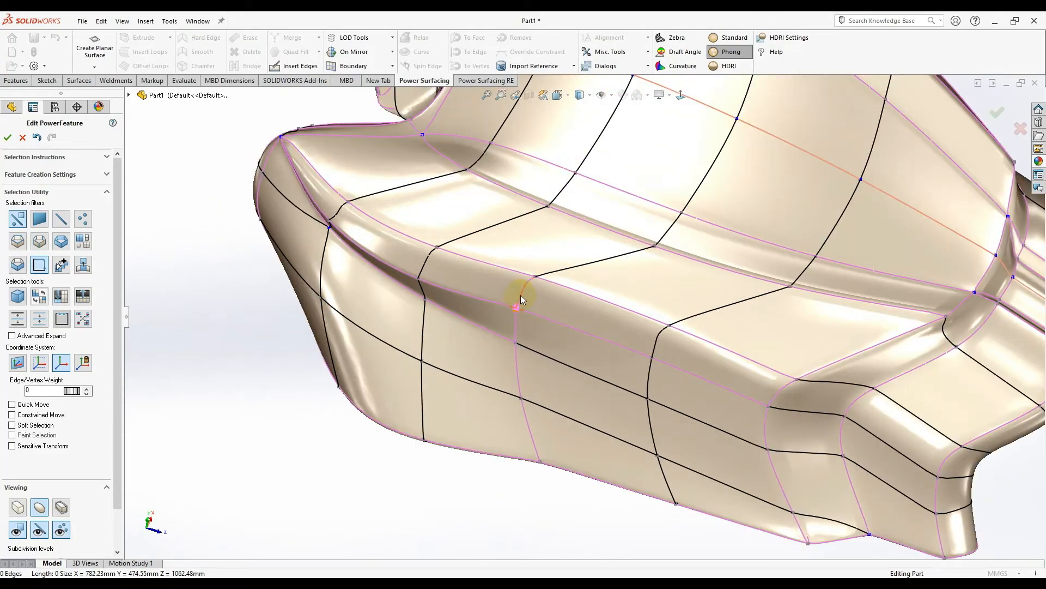
click(518, 368)
middle_drag(530, 434, 629, 130)
scroll(570, 447, down, 3)
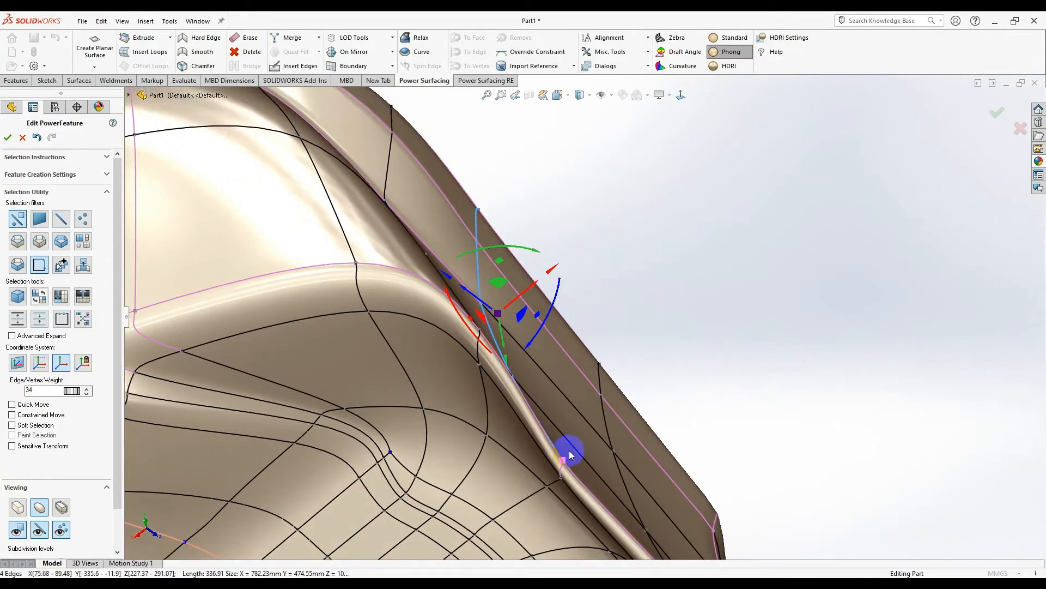
double_click(565, 444)
- Undo the last edge move and shift the selected rim edges slightly
middle_drag(565, 440, 538, 349)
scroll(537, 348, up, 2)
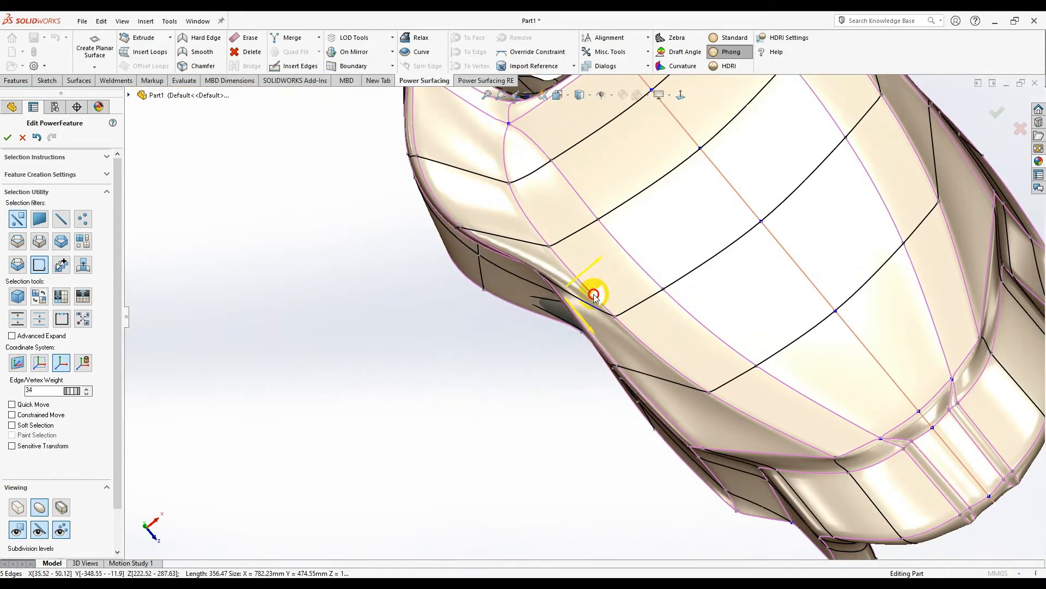
middle_drag(574, 323, 593, 445)
scroll(594, 447, up, 5)
scroll(681, 211, down, 3)
key(ctrl+z)
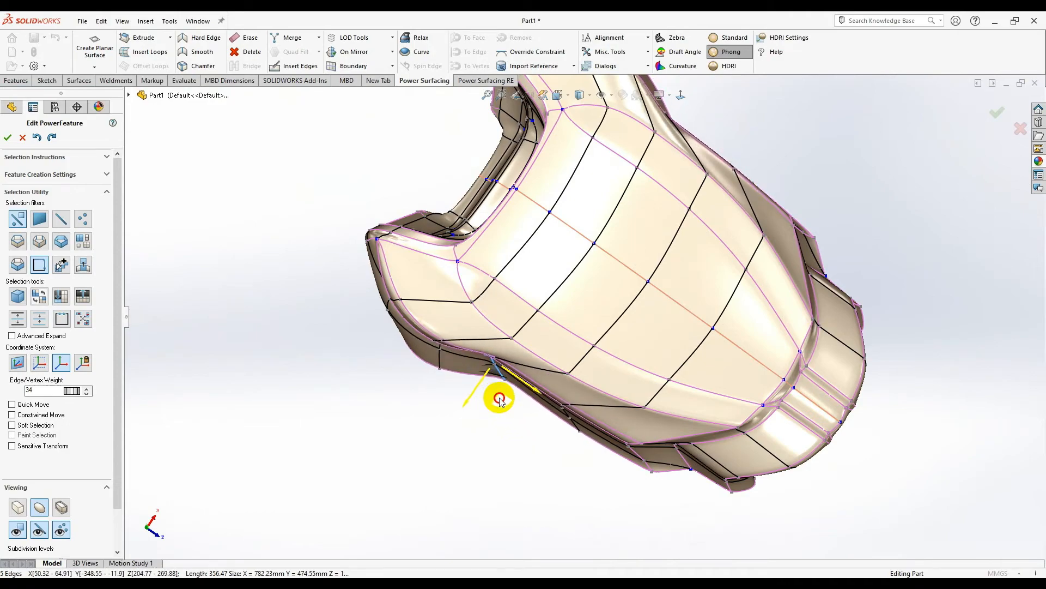
drag(500, 402, 501, 404)
- Slide the cage vertex along the seat's left edge
middle_drag(505, 396, 678, 218)
scroll(476, 423, down, 8)
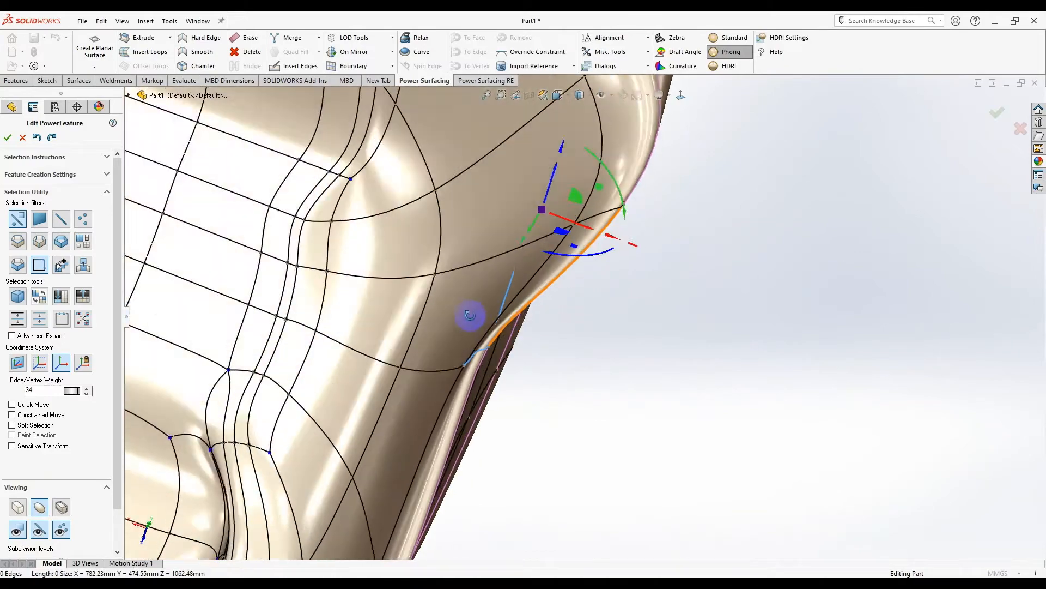
mouse_move(472, 329)
middle_down()
mouse_move(479, 227)
mouse_move(473, 314)
middle_up()
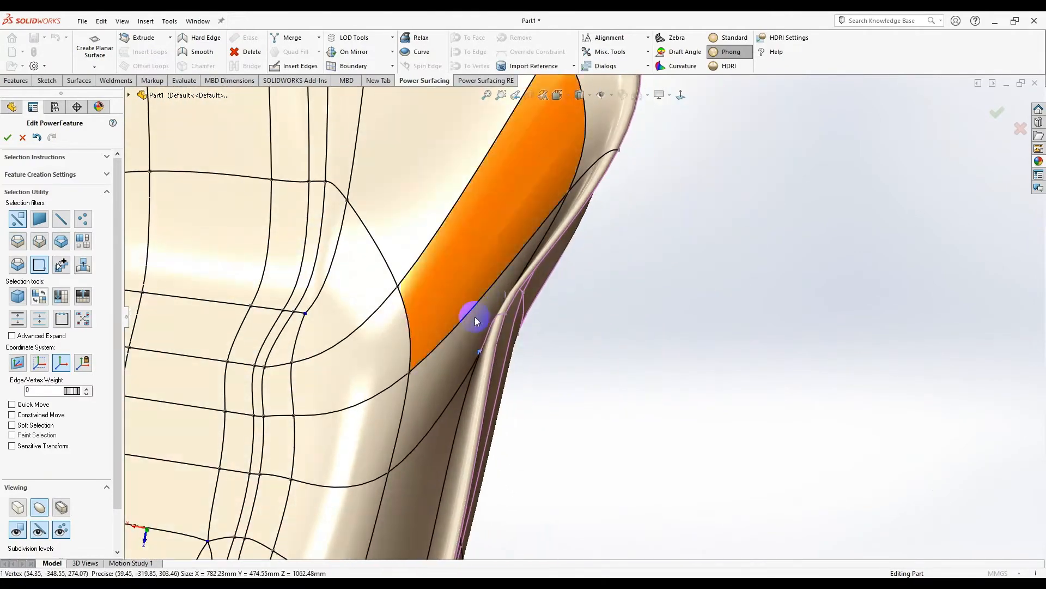
scroll(473, 354, up, 3)
scroll(402, 297, up, 5)
scroll(361, 292, down, 5)
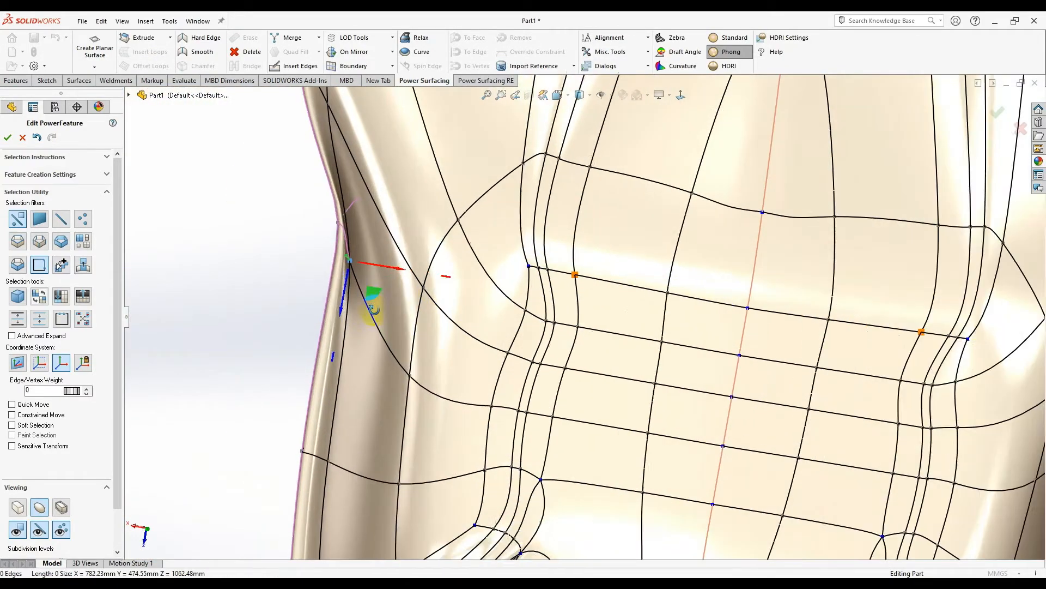
drag(395, 273, 345, 268)
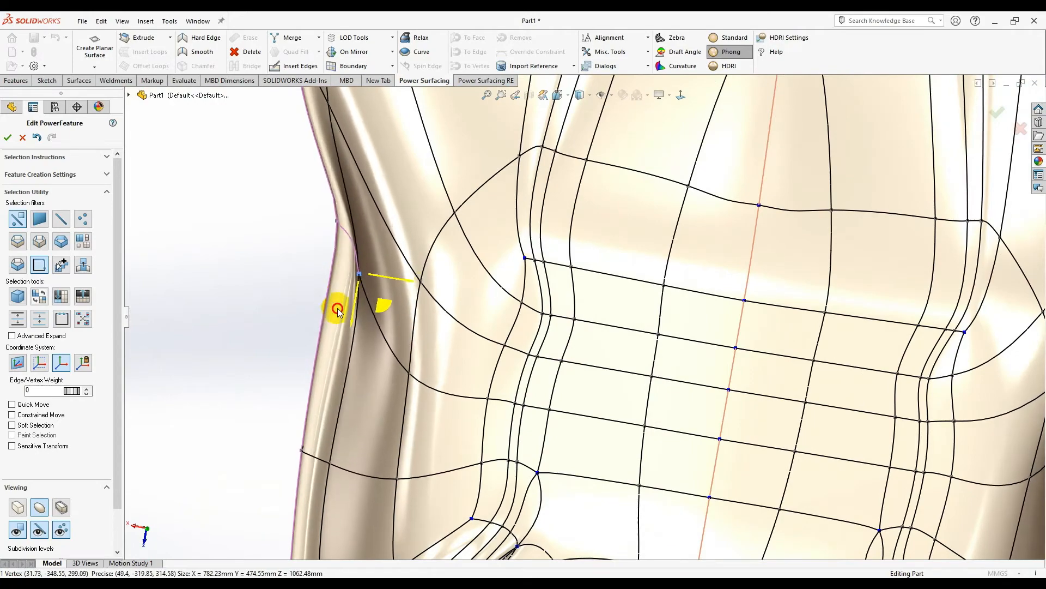
scroll(347, 243, up, 5)
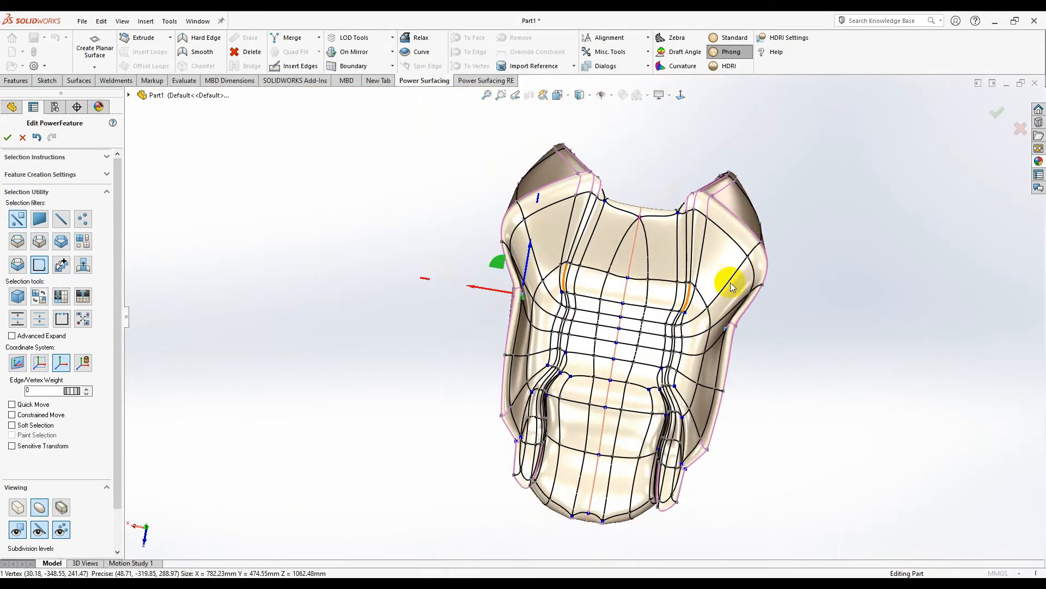
scroll(719, 294, down, 2)
- Turn to the Front view and select the upper-right face with its mirror
middle_drag(700, 289, 710, 132)
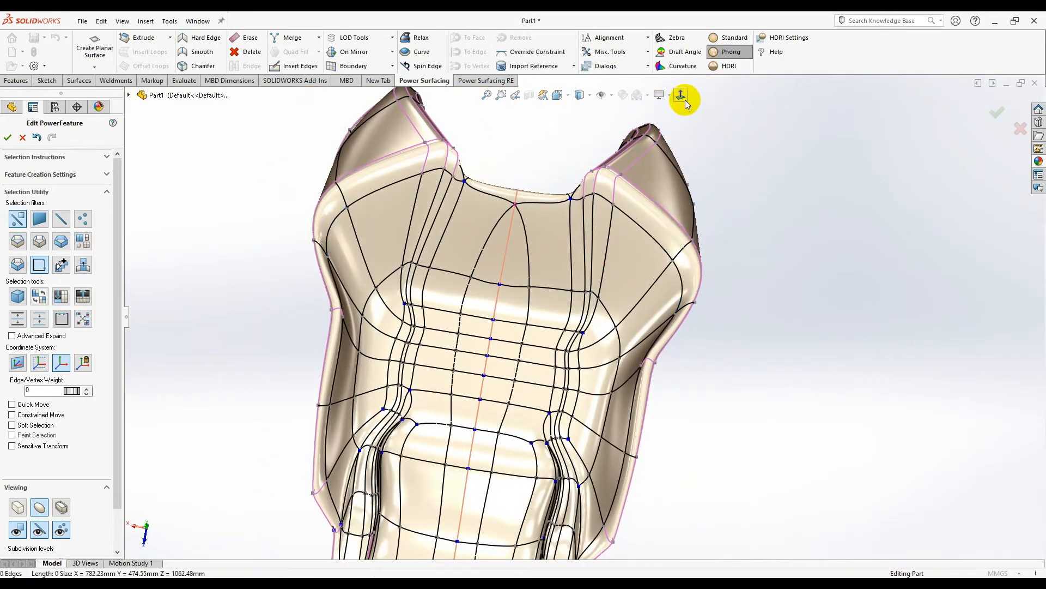
click(681, 96)
click(632, 248)
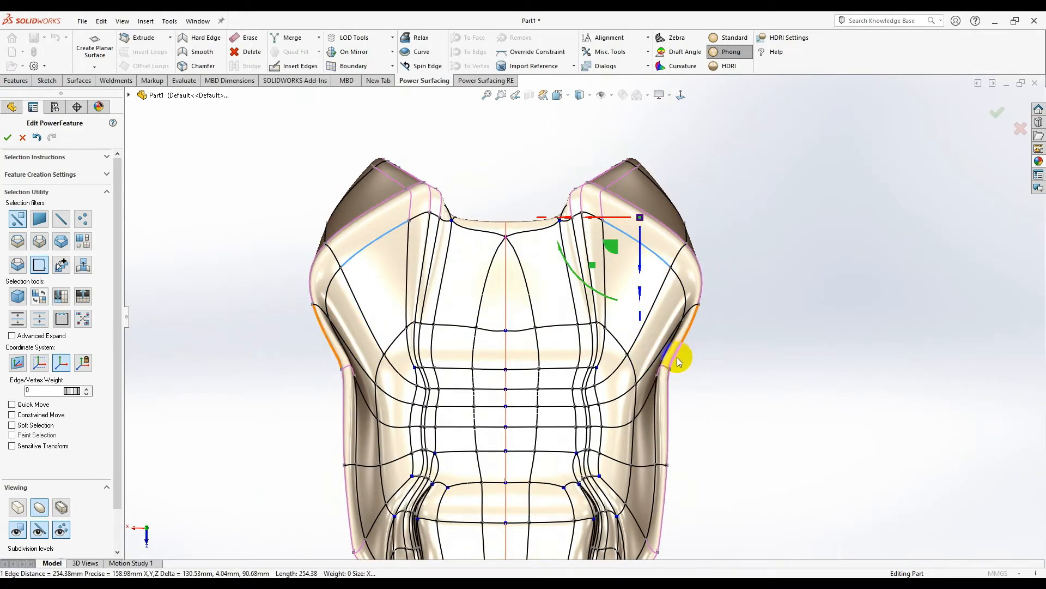
- Select the seat's right side and diagonal shoulder edges and lower their edge weight to 54
scroll(682, 352, up, 3)
scroll(617, 446, down, 6)
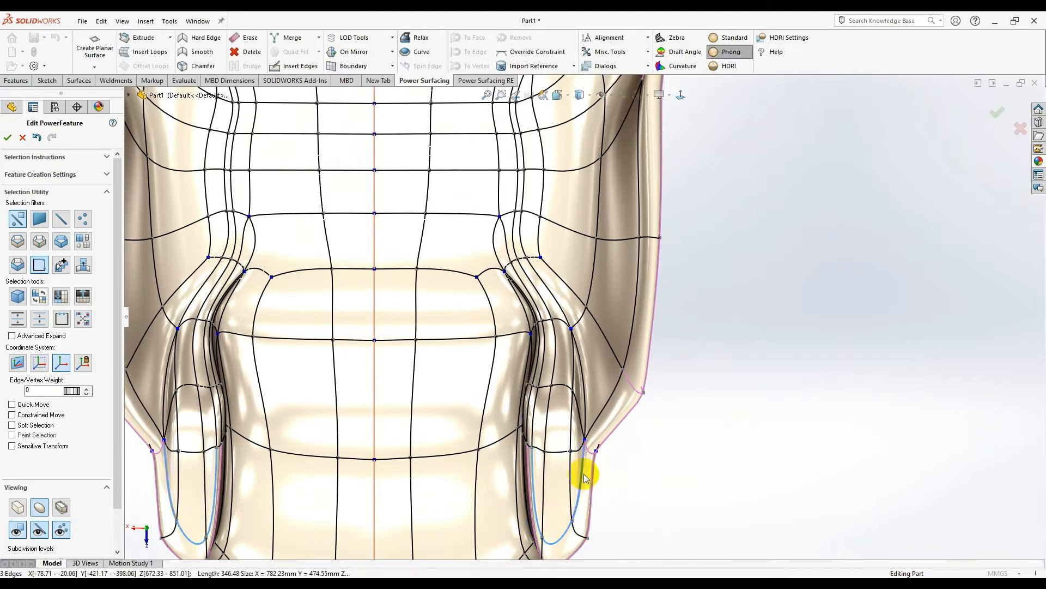
click(627, 350)
click(639, 203)
scroll(639, 201, up, 2)
click(635, 188)
click(647, 157)
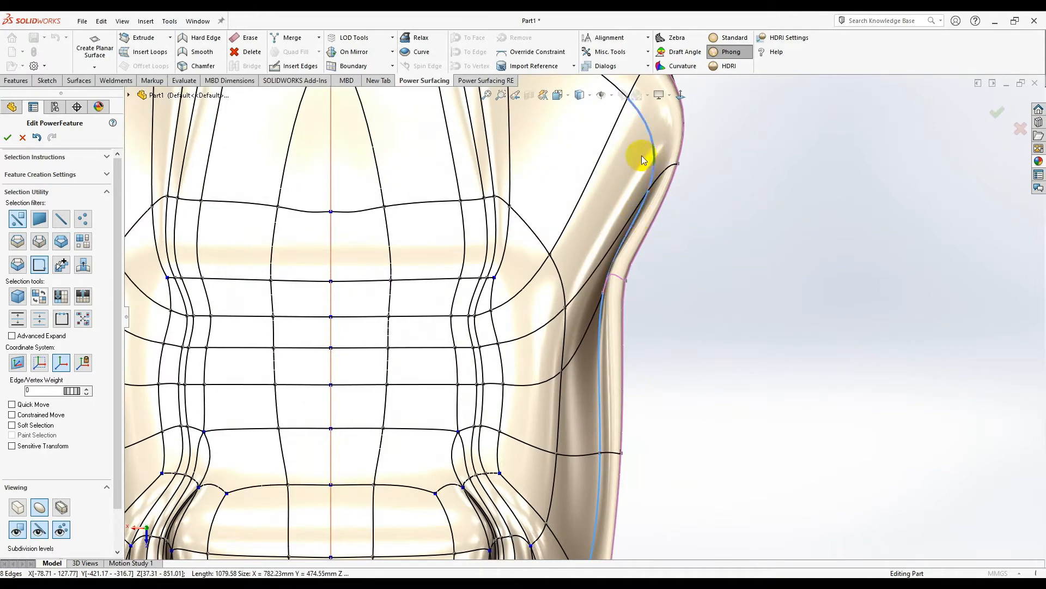
scroll(649, 155, up, 2)
click(564, 155)
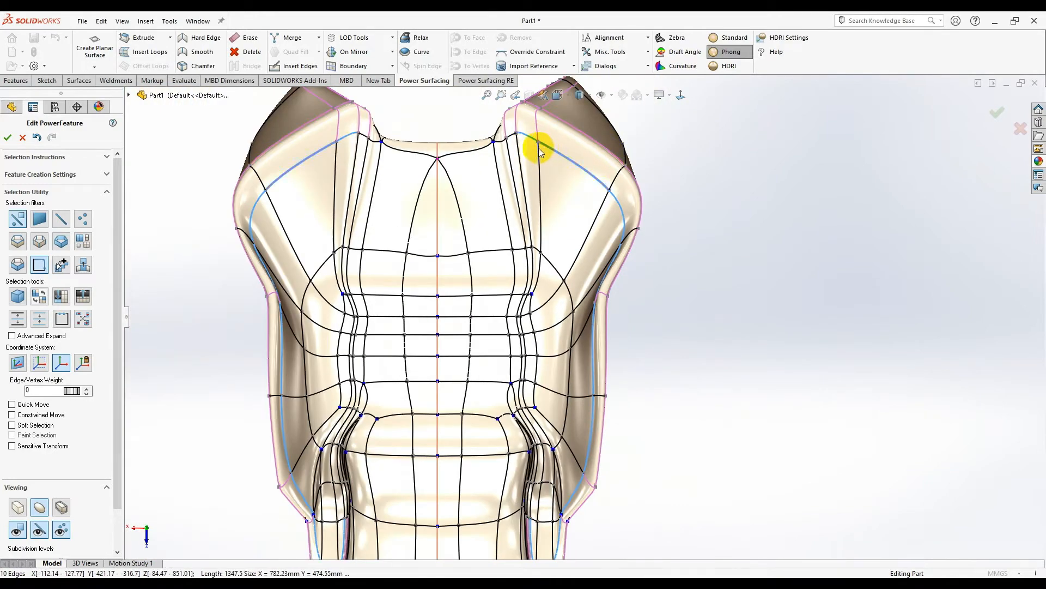
scroll(523, 163, down, 3)
scroll(461, 196, up, 2)
middle_drag(474, 236, 539, 321)
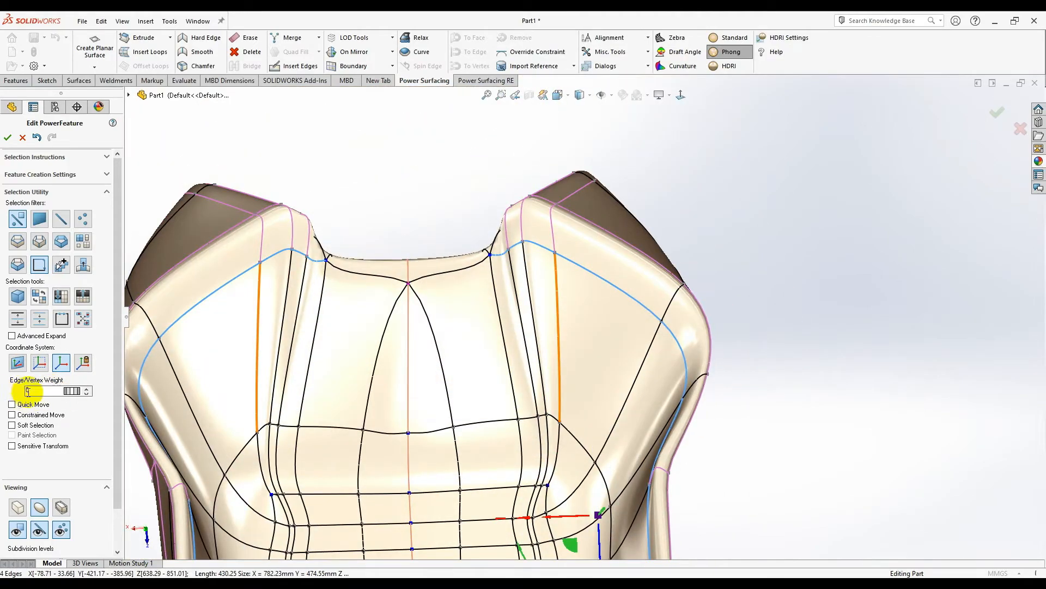
click(86, 394)
- Pull the right wing face slightly down, then clear the selection and review the seat from the side
middle_drag(707, 426, 685, 385)
scroll(598, 458, down, 3)
scroll(686, 383, down, 2)
scroll(678, 402, down, 2)
mouse_move(516, 231)
mouse_down()
mouse_move(517, 249)
mouse_move(514, 241)
mouse_up()
middle_drag(522, 305, 642, 457)
scroll(642, 457, up, 3)
click(694, 331)
scroll(695, 331, up, 3)
middle_drag(661, 362, 397, 203)
scroll(554, 162, down, 8)
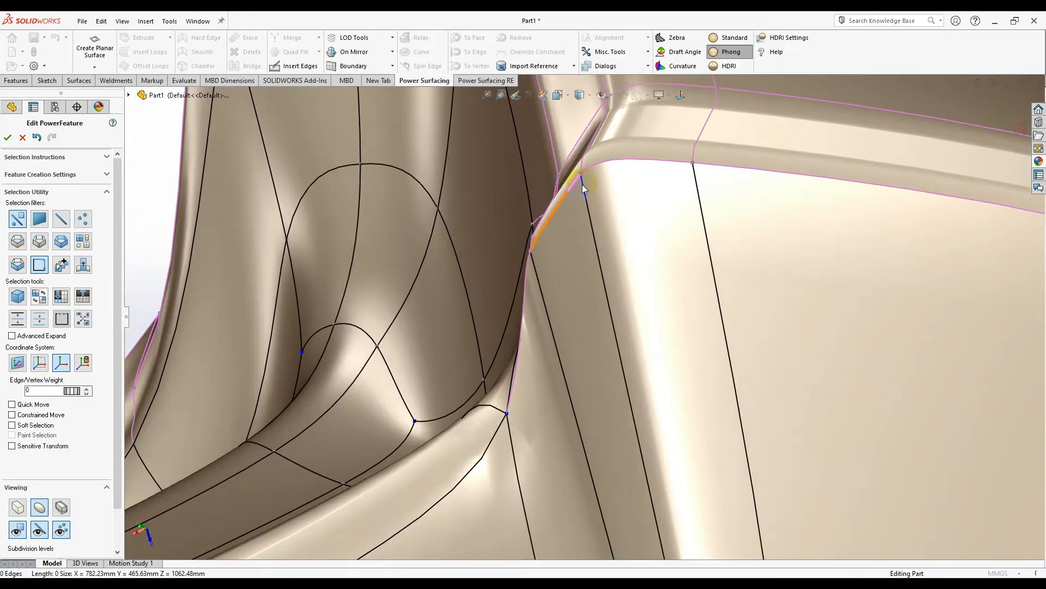
- Move the long corner edge to reshape the seat's corner
scroll(572, 193, down, 2)
click(562, 228)
middle_drag(571, 273, 545, 306)
mouse_move(528, 287)
mouse_down()
mouse_move(545, 304)
mouse_move(542, 293)
mouse_up()
middle_drag(544, 327, 369, 464)
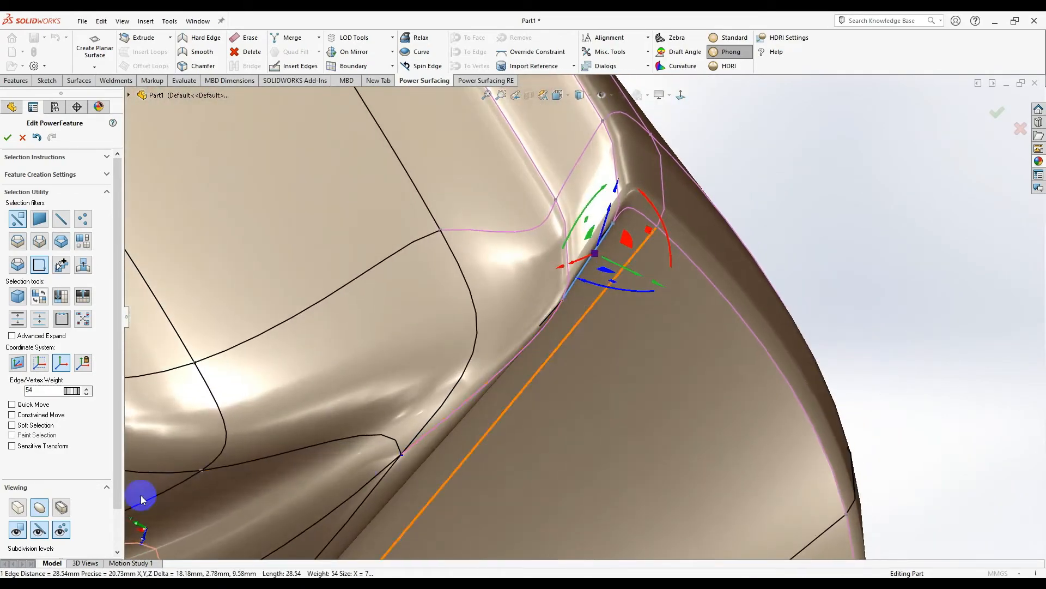
- In the faceted control cage, move the corner vertex down and outward
click(17, 511)
middle_drag(546, 373, 522, 348)
click(533, 274)
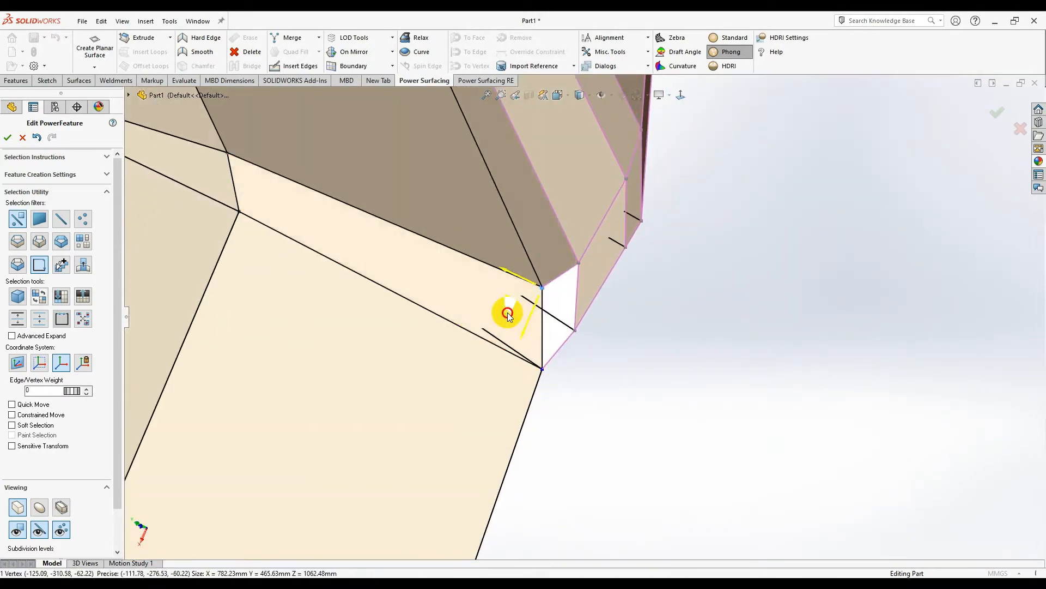
middle_drag(587, 404, 547, 300)
drag(560, 312, 573, 322)
middle_drag(573, 324, 248, 482)
click(638, 250)
- On the smooth shell, apply a quick edit command to two edges along the recess
click(43, 511)
middle_drag(525, 418, 608, 281)
scroll(610, 279, down, 5)
middle_drag(582, 329, 557, 403)
click(515, 337)
middle_drag(515, 339, 458, 346)
ctrl+click(449, 376)
right_click(459, 346)
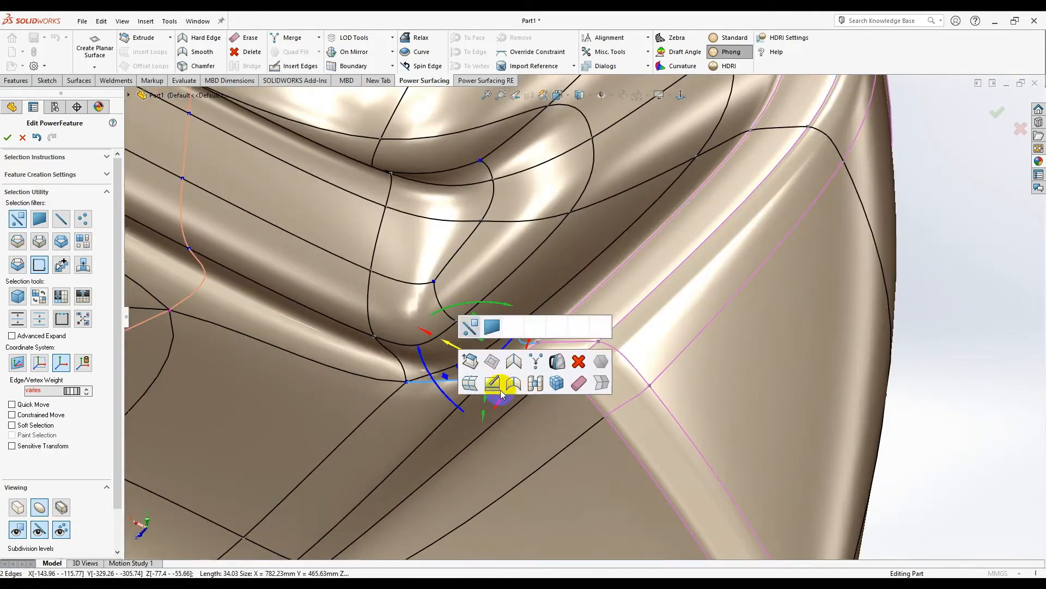
click(515, 392)
middle_drag(519, 386, 616, 403)
click(786, 397)
- Raise the blue face in the recess on the seat's underside
middle_drag(786, 397, 793, 285)
middle_drag(594, 437, 537, 255)
drag(549, 264, 568, 254)
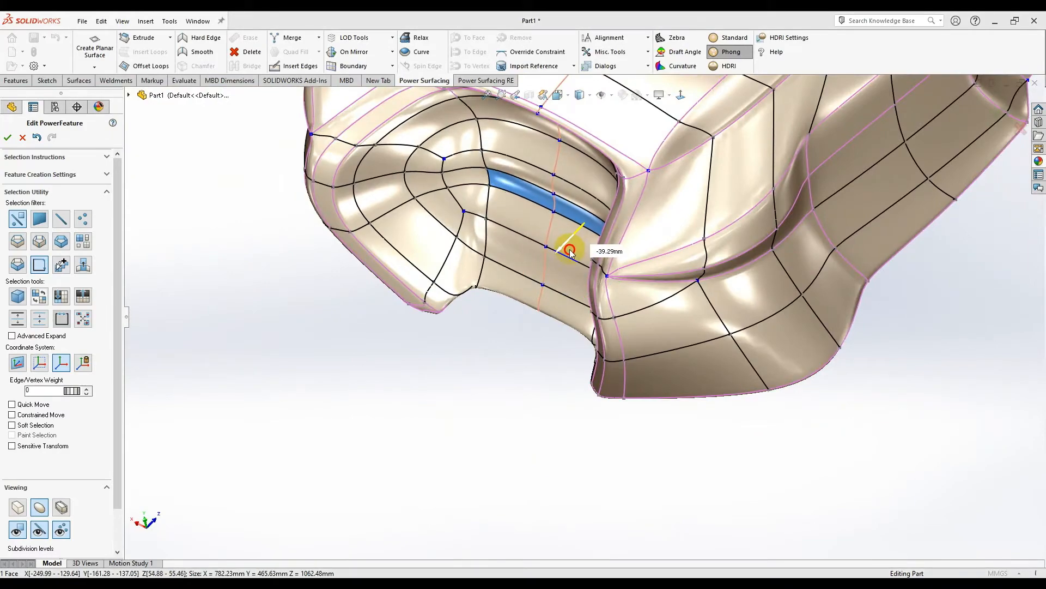
- Erase the unneeded cage edge beside the strip
click(18, 507)
middle_drag(490, 327, 572, 282)
scroll(573, 282, down, 3)
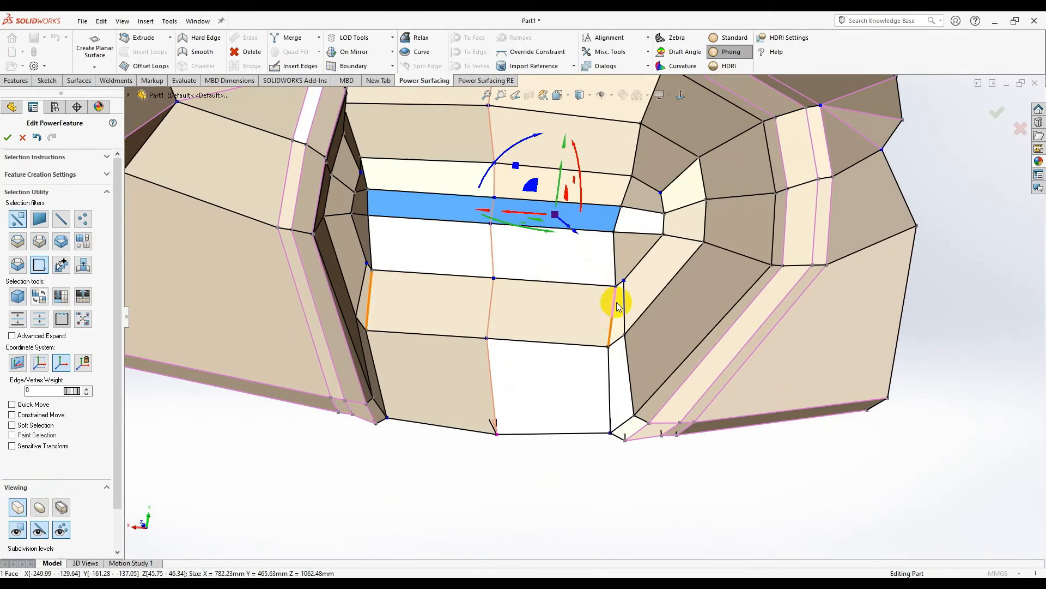
middle_drag(624, 310, 628, 275)
middle_drag(621, 336, 615, 345)
click(609, 352)
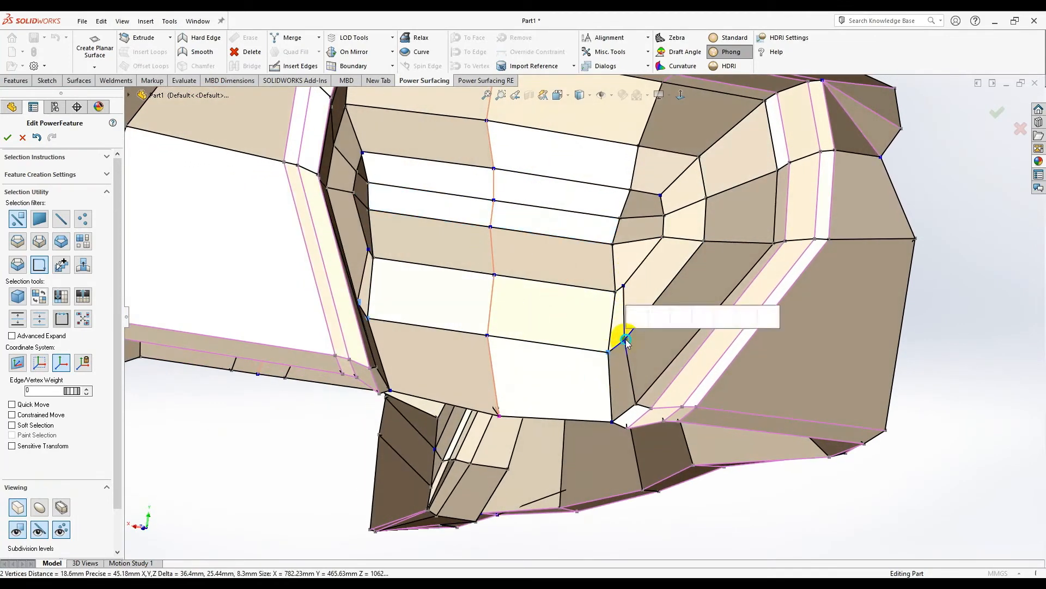
click(621, 299)
right_click(710, 341)
click(826, 374)
mouse_move(564, 309)
middle_down()
mouse_move(527, 391)
mouse_move(587, 310)
middle_up()
scroll(623, 245, down, 2)
- Shift a recess vertex and its neighbouring edge within their plane, then clear the selection
click(647, 220)
scroll(648, 224, down, 5)
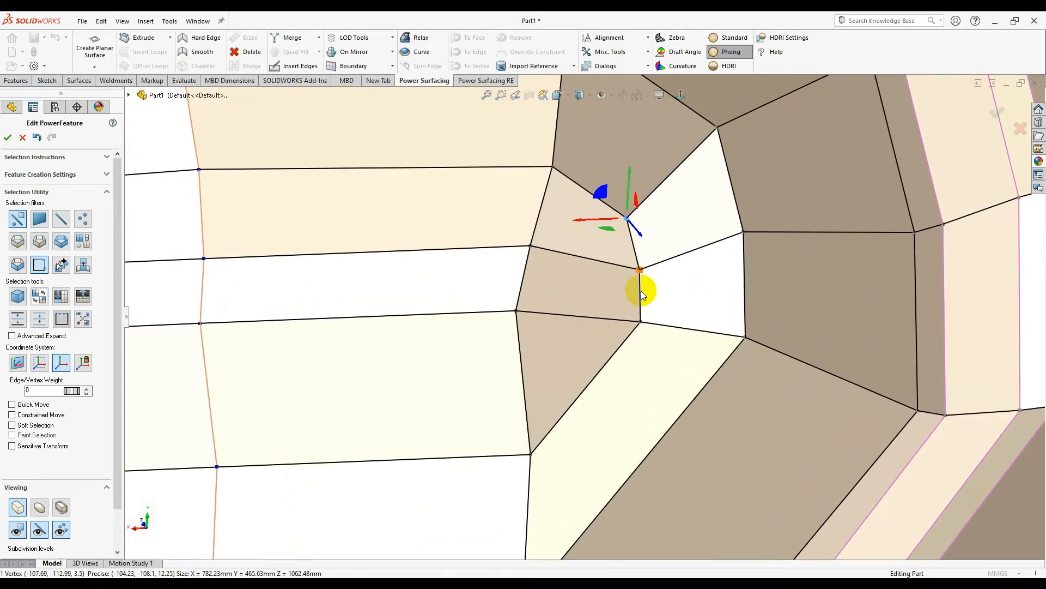
ctrl+click(635, 246)
scroll(614, 388, up, 3)
middle_drag(613, 391, 610, 463)
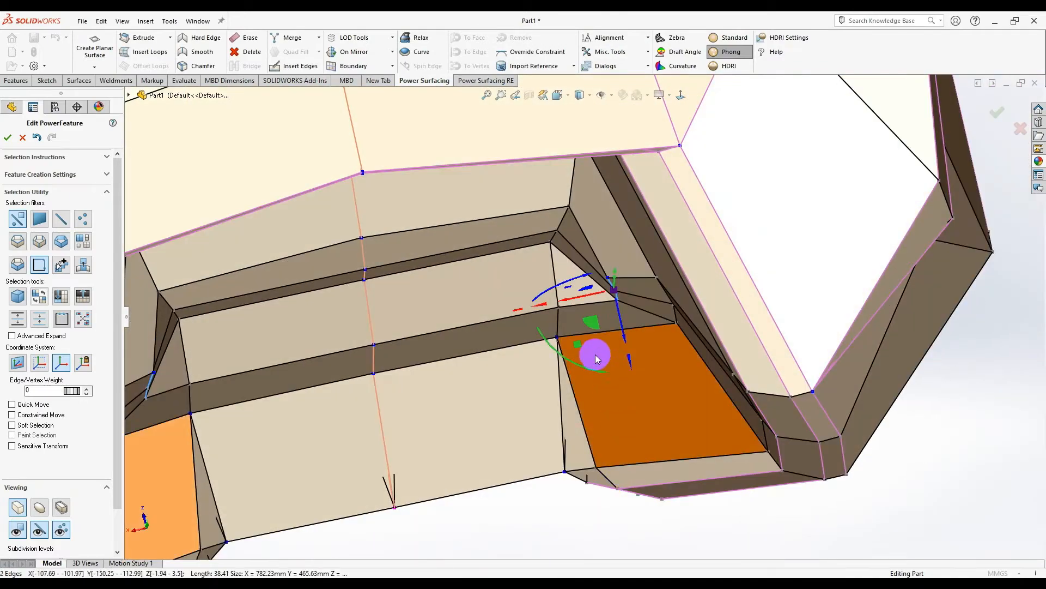
drag(595, 323, 605, 294)
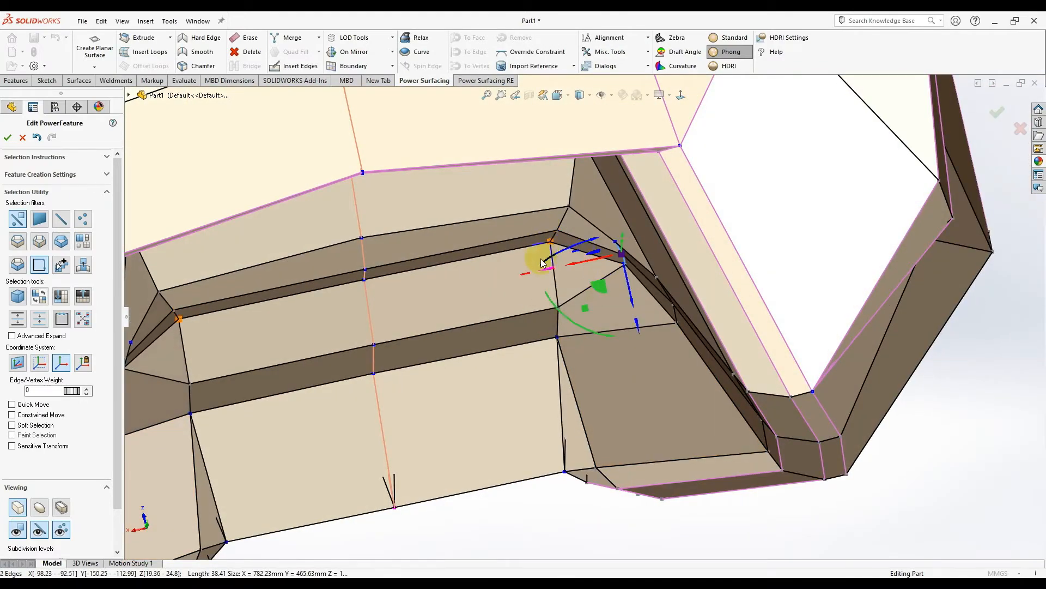
scroll(542, 263, up, 3)
middle_drag(540, 278, 624, 427)
scroll(604, 442, down, 2)
click(607, 447)
- Orbit to a closer view of the recess face to check the result
middle_drag(668, 387, 669, 357)
scroll(658, 303, down, 5)
middle_drag(609, 273, 750, 231)
scroll(756, 300, up, 4)
scroll(744, 275, down, 3)
scroll(873, 278, up, 6)
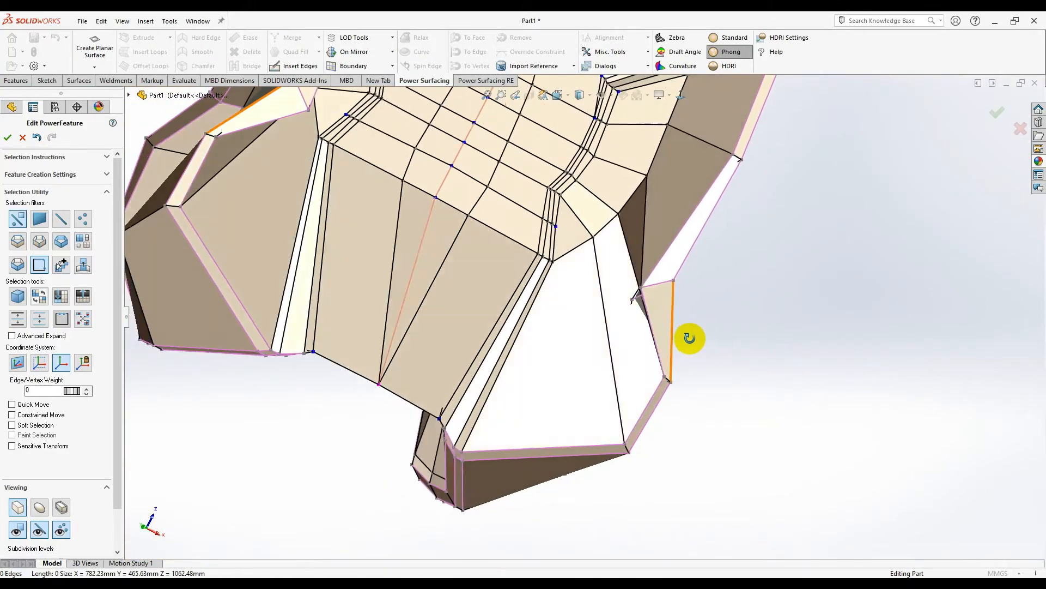
- Shift the underside cage edge beside the opening about 35 mm left to reshape the nose
middle_drag(602, 258, 598, 270)
click(601, 232)
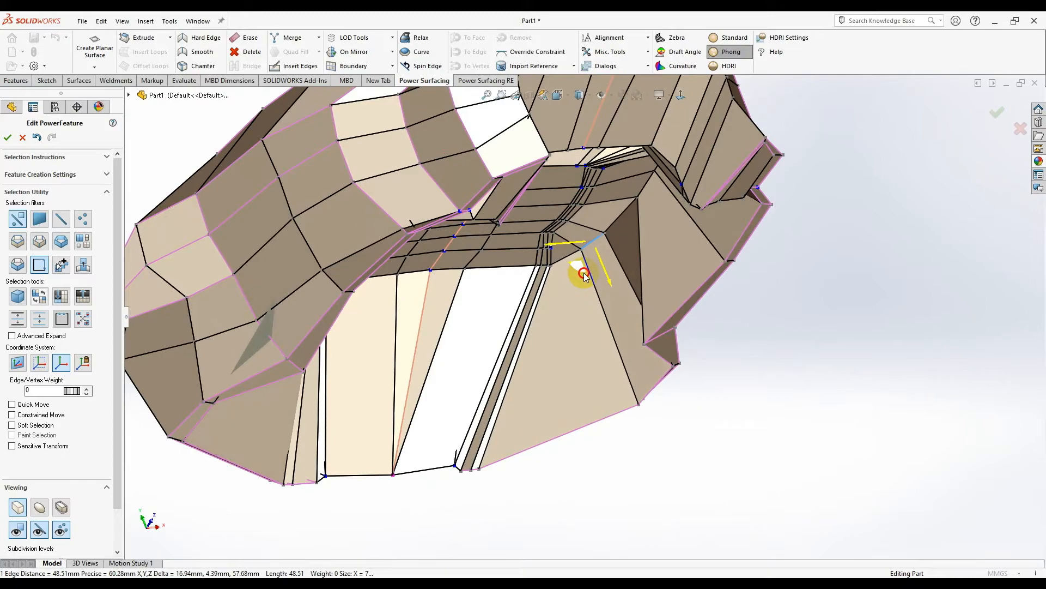
click(583, 276)
middle_drag(584, 277, 590, 190)
click(663, 188)
click(653, 189)
drag(654, 175, 637, 170)
middle_drag(645, 209, 700, 342)
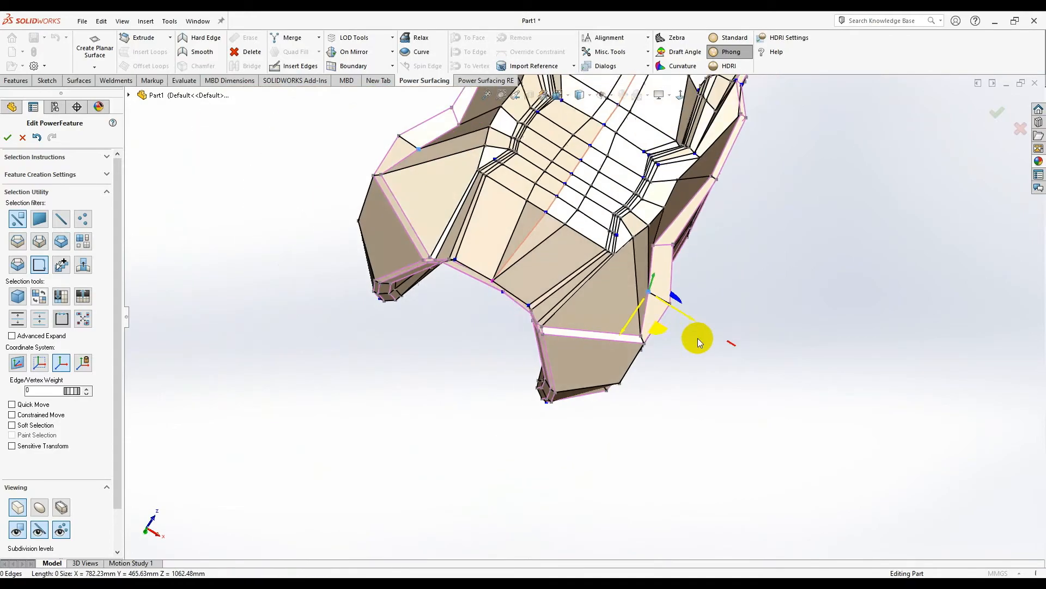
- Switch to HDRI reflection shading and show the smooth surface with cage control points hidden
middle_drag(611, 273, 714, 81)
click(714, 66)
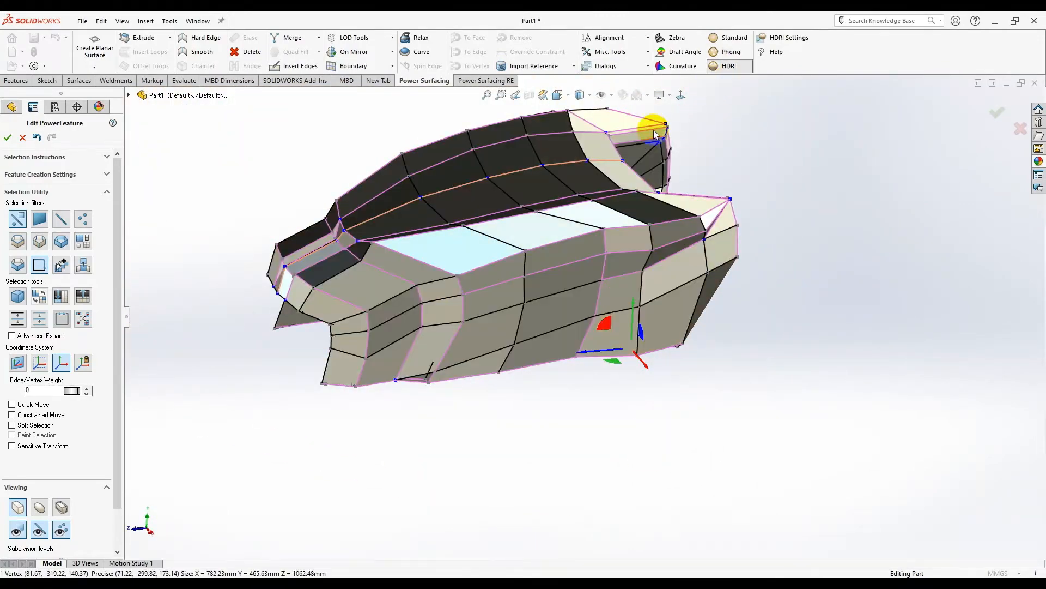
scroll(673, 113, down, 3)
click(39, 507)
click(59, 530)
scroll(564, 349, up, 5)
middle_drag(563, 349, 603, 293)
scroll(425, 409, down, 5)
scroll(689, 321, up, 1)
middle_drag(691, 324, 706, 226)
click(684, 93)
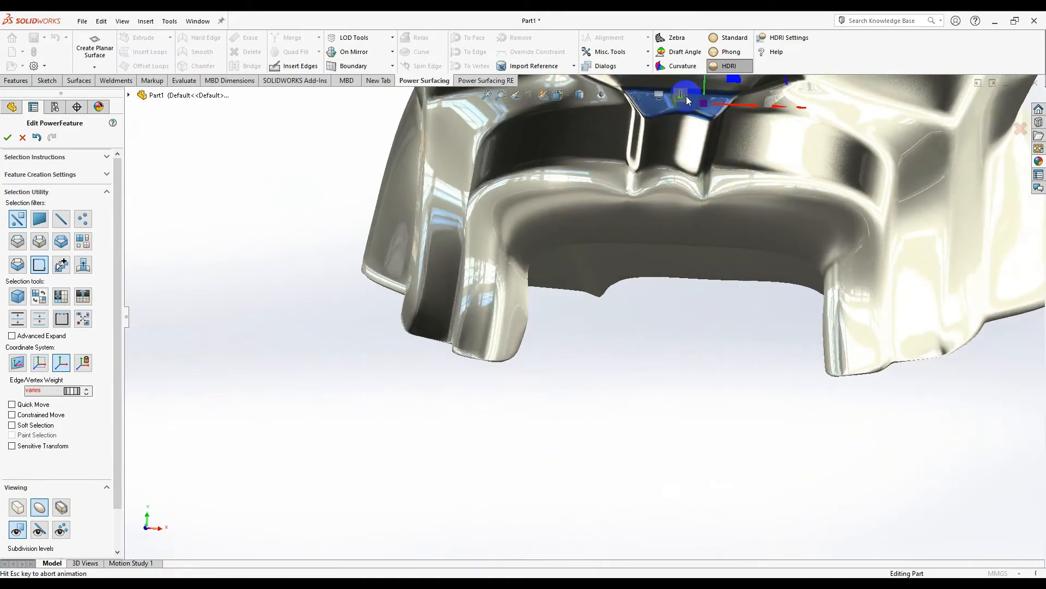
- Orbit in close on the nose underside and clear the face selection
middle_drag(686, 96, 685, 197)
scroll(685, 198, down, 6)
middle_drag(537, 319, 529, 353)
scroll(530, 352, up, 4)
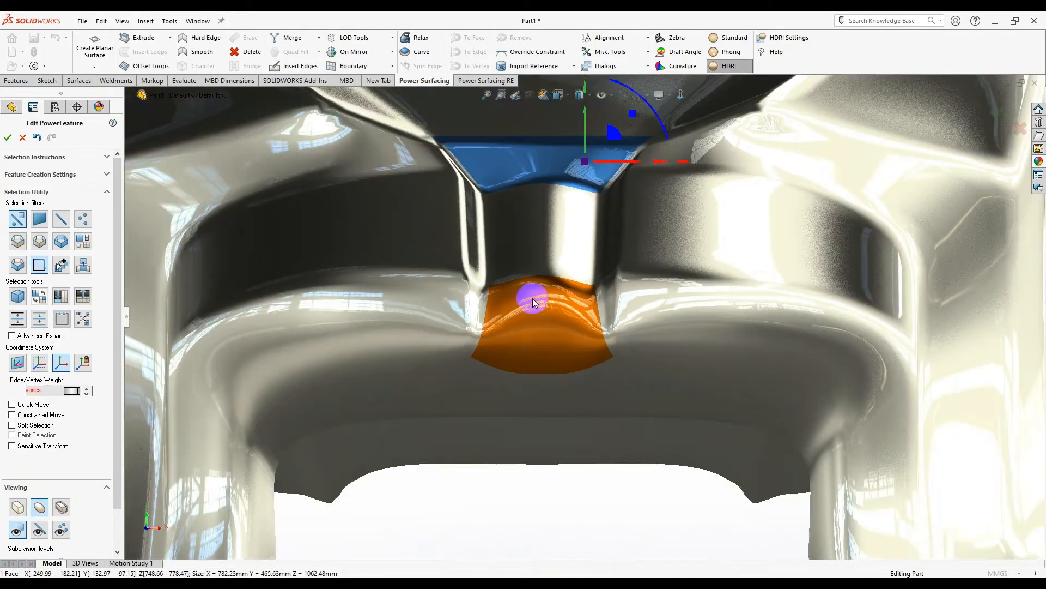
scroll(532, 299, down, 5)
click(731, 301)
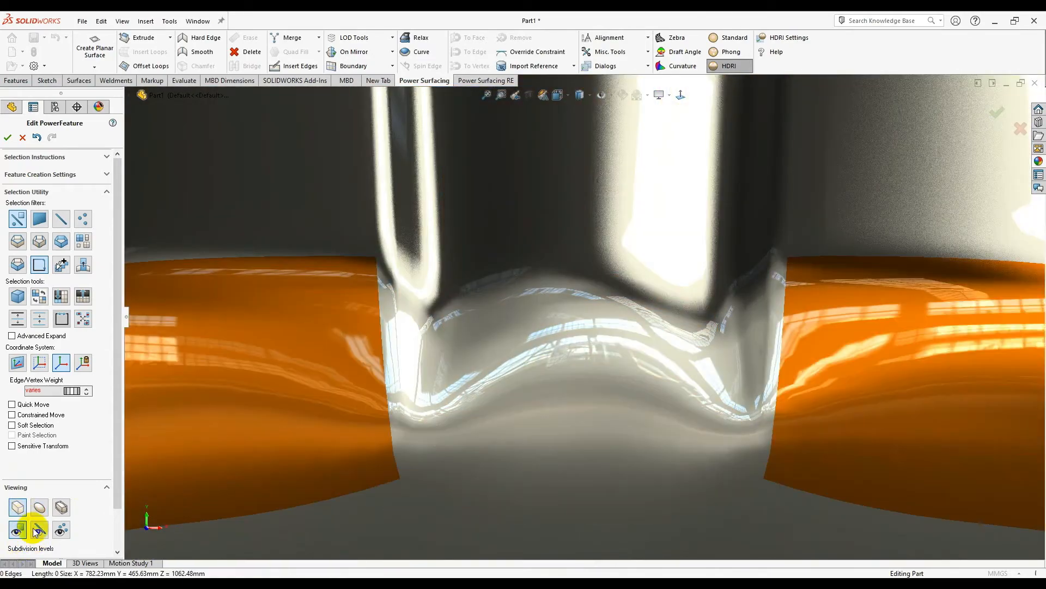
- In the cage view, lower the centre vertex about 10 mm and pull the top centre vertex down
click(39, 527)
click(60, 528)
scroll(511, 409, up, 3)
click(583, 281)
drag(582, 264, 580, 287)
click(580, 148)
drag(583, 135, 582, 163)
scroll(612, 232, up, 3)
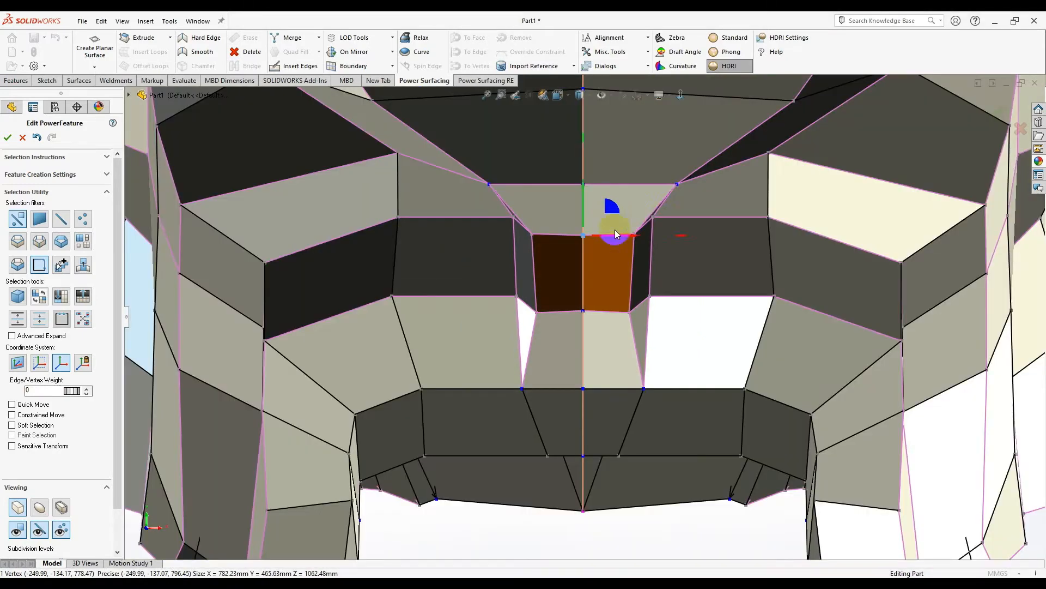
click(653, 217)
scroll(627, 376, up, 2)
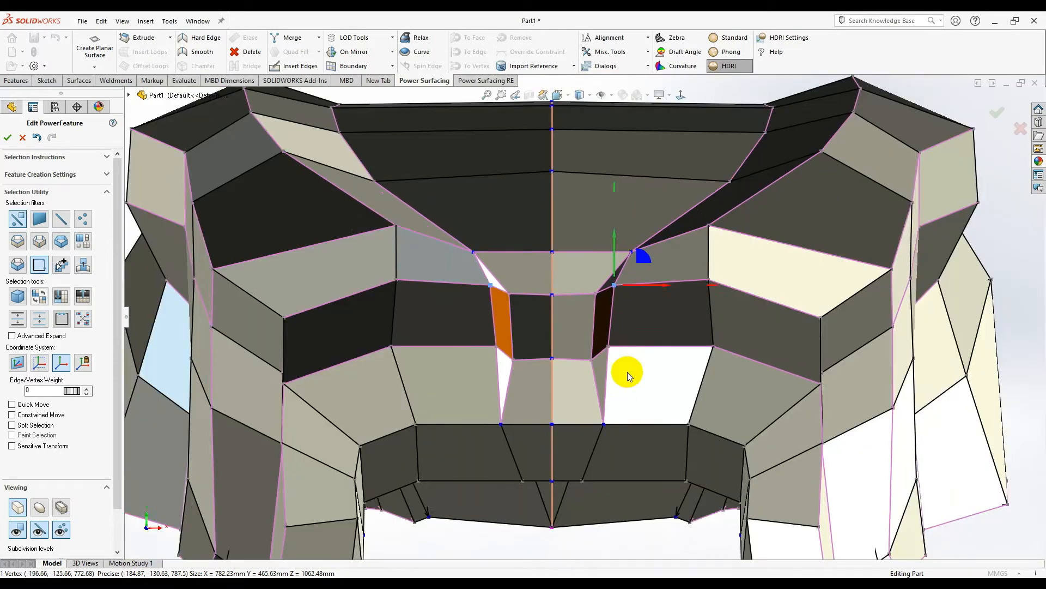
scroll(587, 401, up, 2)
scroll(589, 398, down, 4)
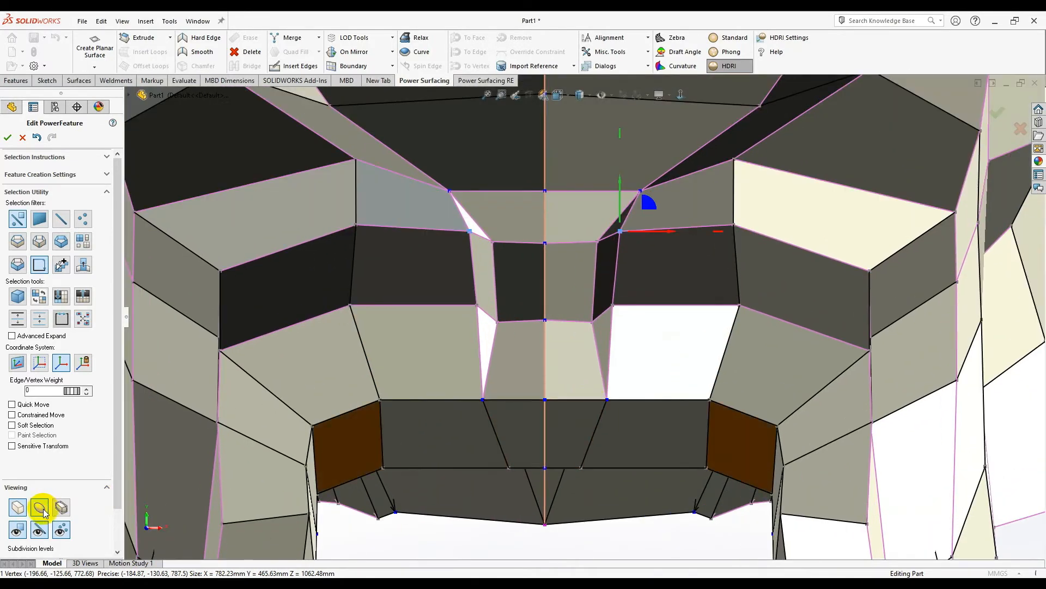
- On the smooth surface, raise the edge weight of the curved edge below the front recess
click(42, 509)
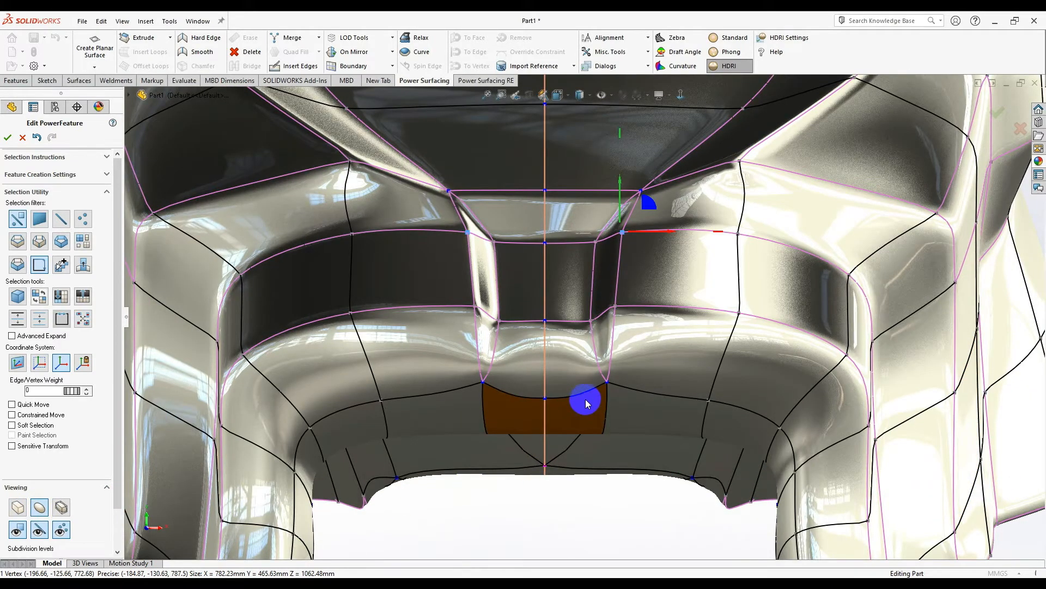
scroll(587, 402, down, 4)
click(567, 372)
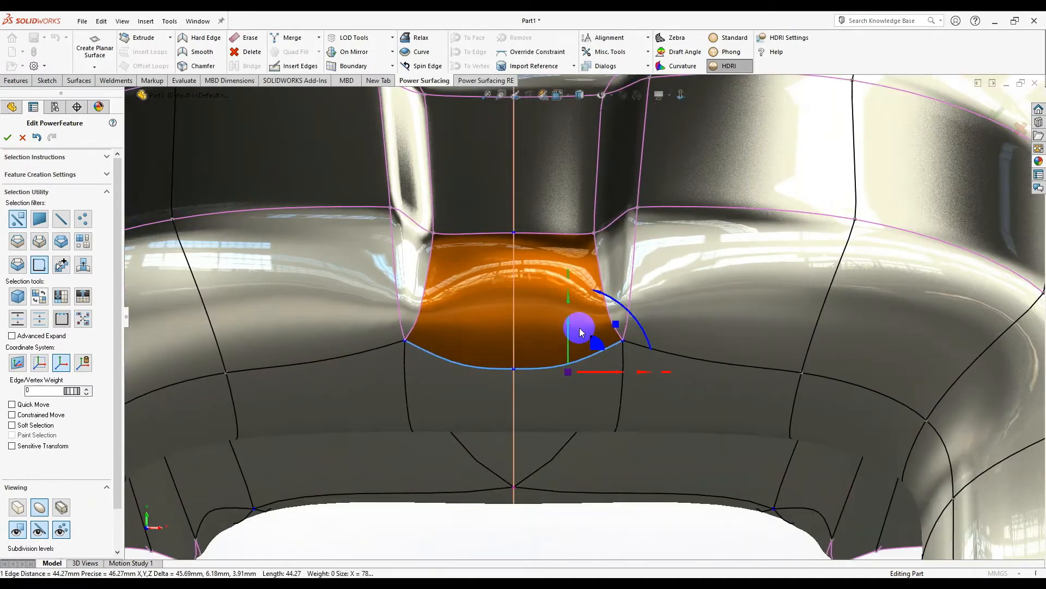
scroll(474, 368, down, 2)
drag(138, 399, 380, 404)
scroll(495, 439, up, 2)
scroll(495, 438, up, 2)
click(495, 438)
- Raise the edge weight of the edge above the headlight to sharpen it
scroll(580, 269, down, 5)
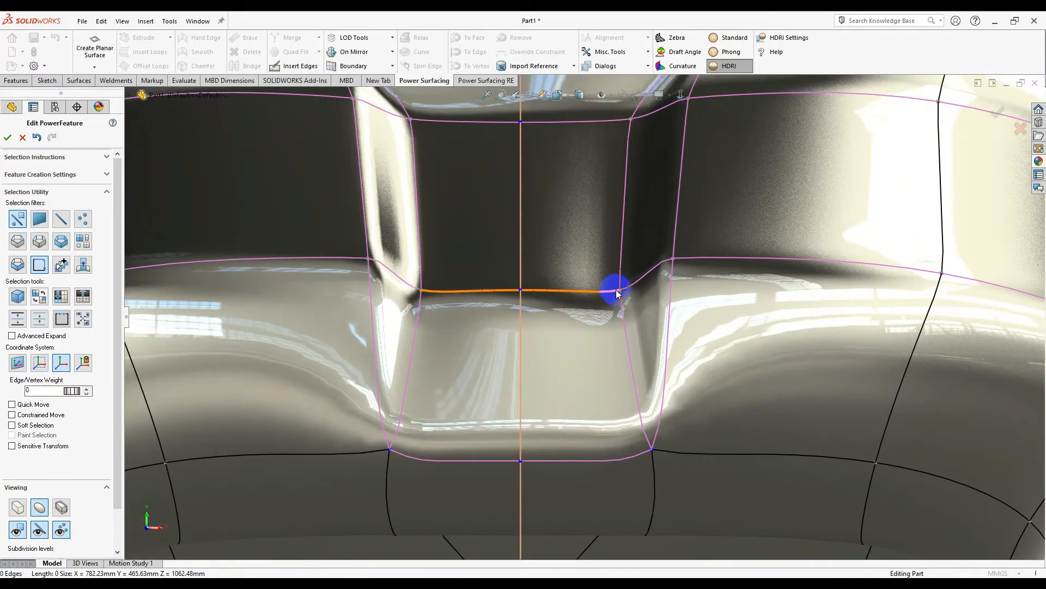
scroll(627, 289, up, 3)
middle_drag(628, 289, 748, 329)
scroll(613, 474, up, 4)
scroll(711, 245, down, 3)
click(686, 218)
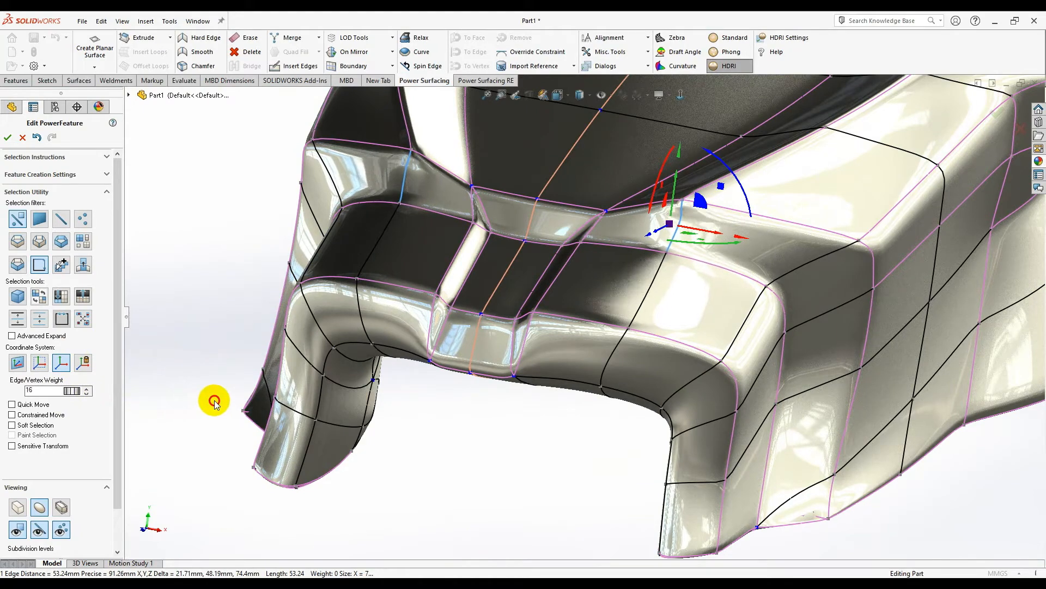
drag(214, 401, 293, 412)
middle_drag(489, 418, 517, 453)
middle_drag(697, 238, 654, 218)
- From a straight-on front view, create a pair of cylinders in the two round top sockets
click(681, 95)
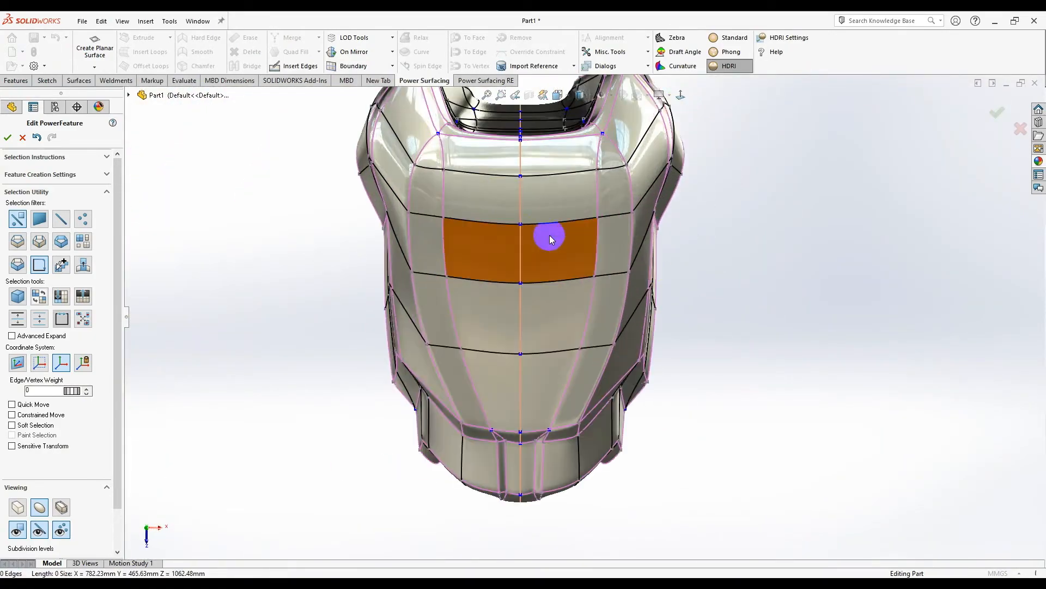
scroll(581, 224, down, 2)
scroll(616, 344, up, 2)
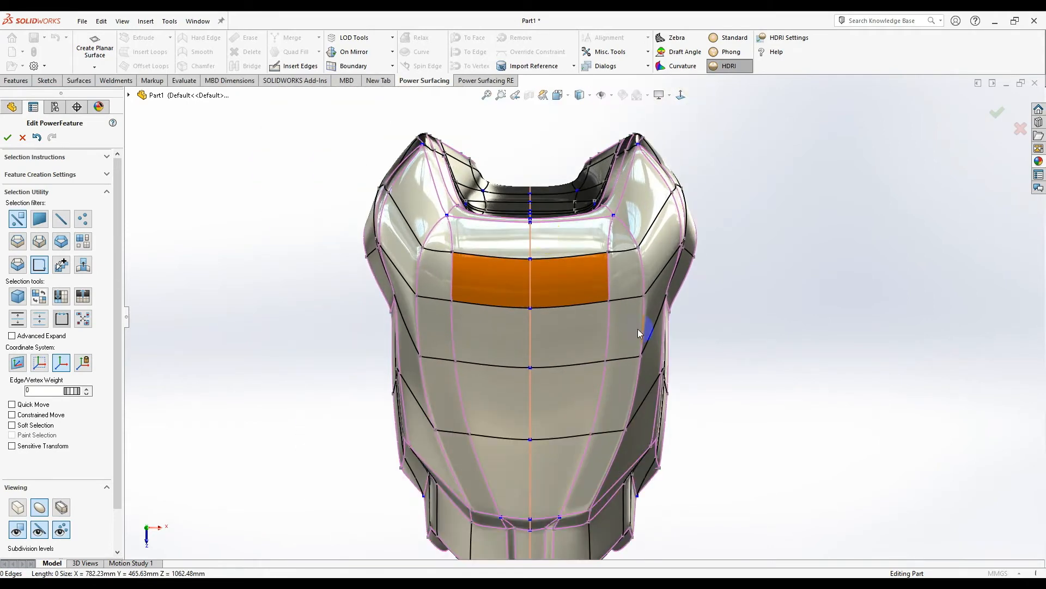
scroll(567, 348, down, 2)
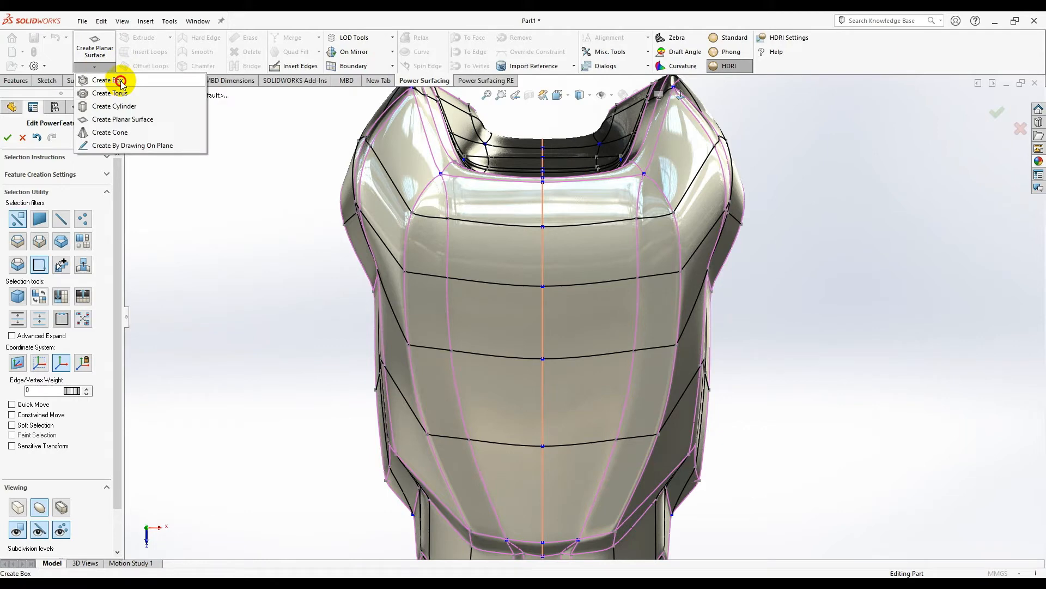
click(95, 66)
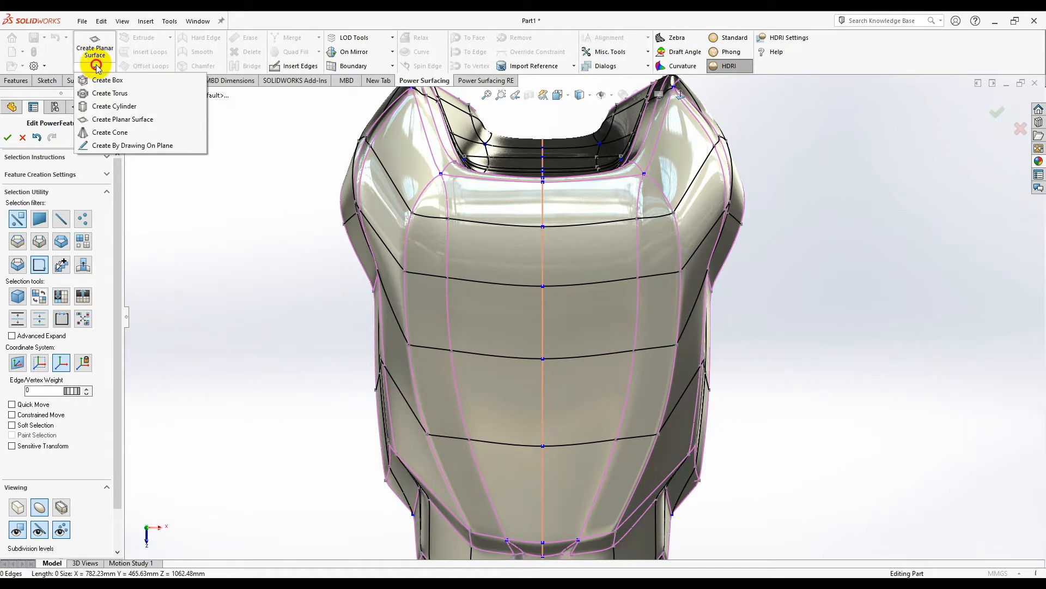
click(139, 109)
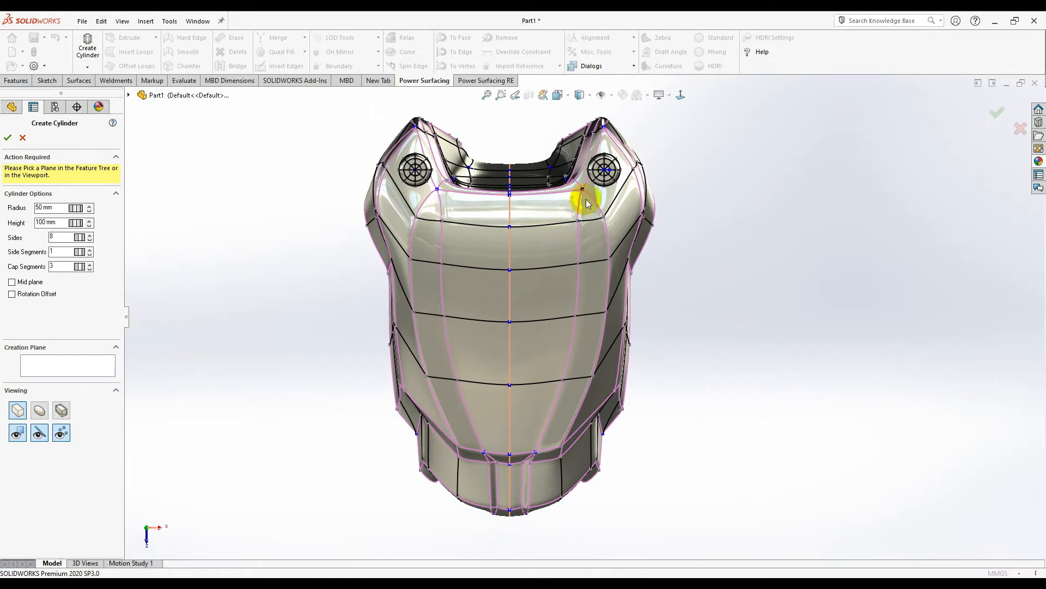
scroll(580, 209, down, 3)
scroll(525, 205, up, 3)
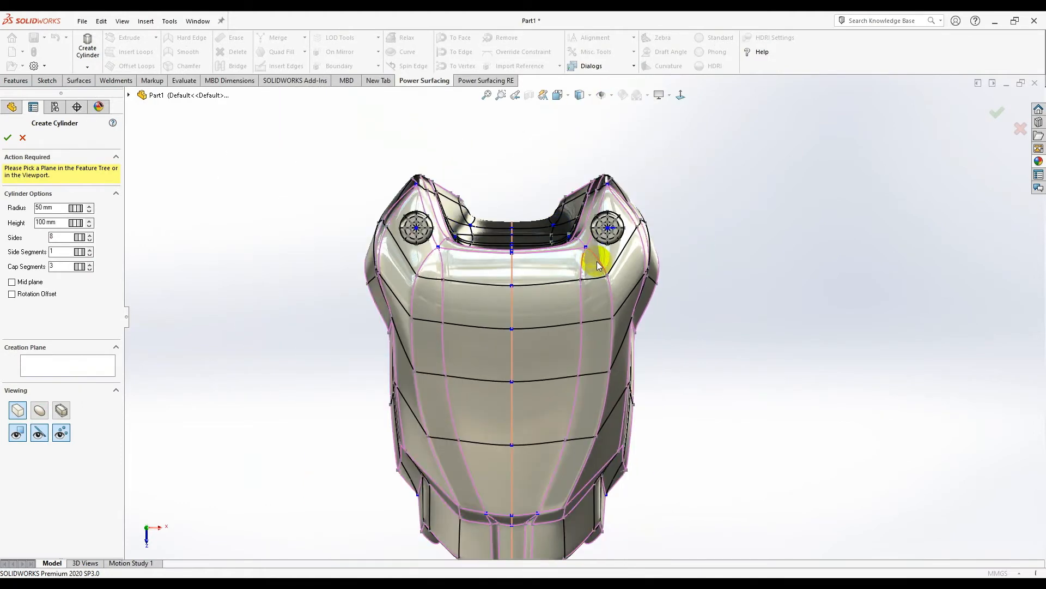
scroll(589, 252, down, 3)
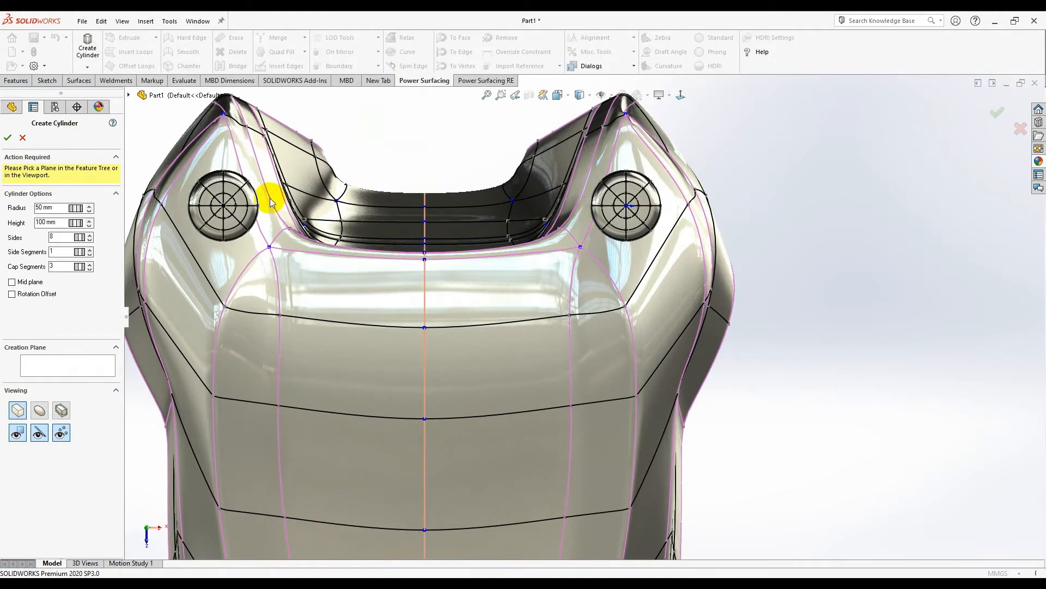
scroll(304, 263, up, 2)
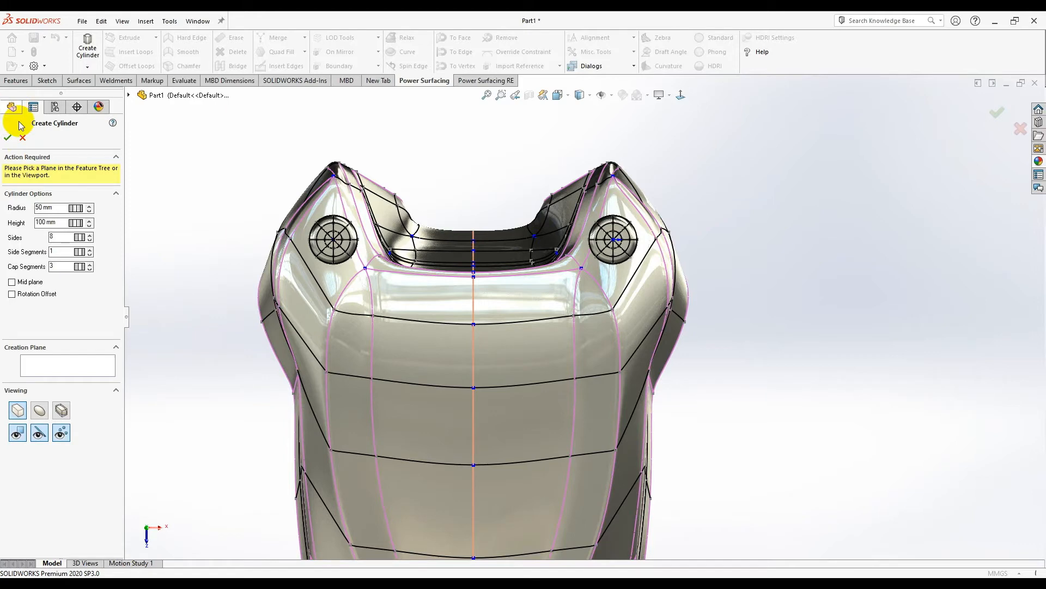
click(518, 309)
- Select both eye-socket faces and the small mirrored corner faces
click(345, 216)
click(405, 251)
scroll(556, 273, down, 4)
scroll(551, 302, up, 3)
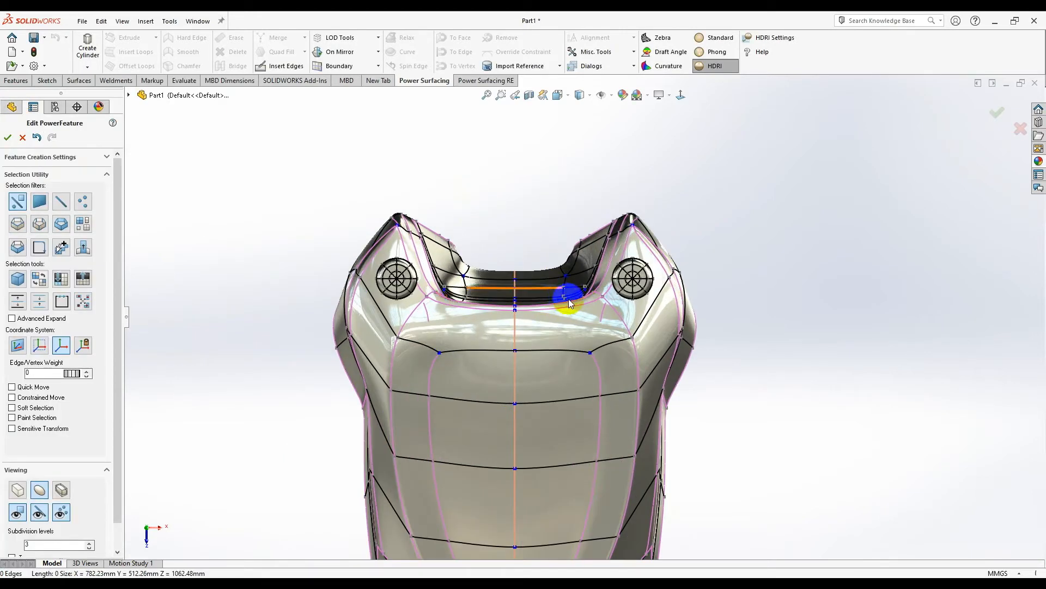
- From a top-down view, select the two cylinders and delete them
scroll(564, 319, down, 2)
click(627, 364)
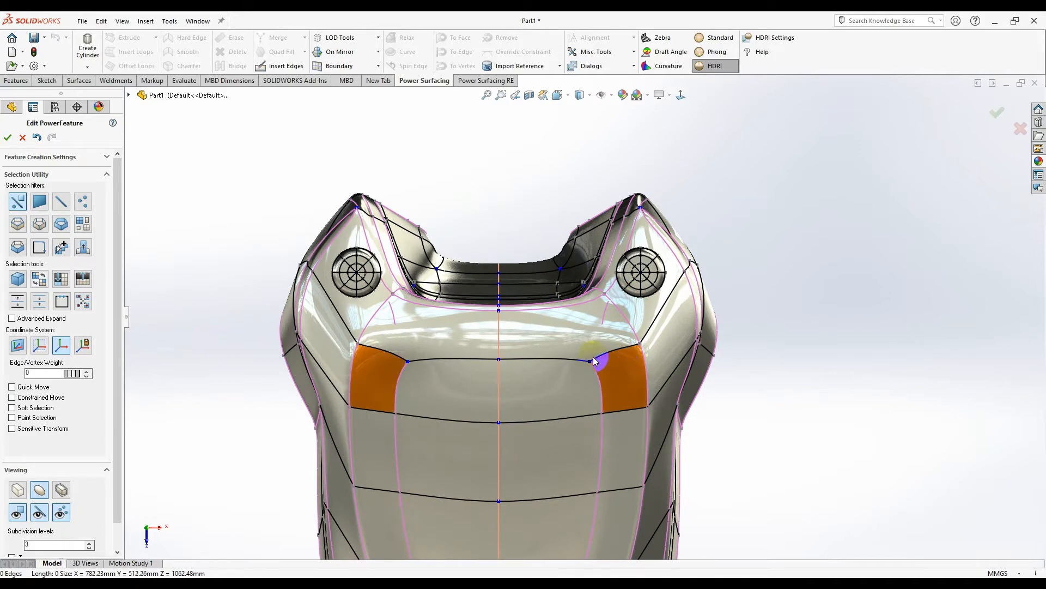
middle_drag(577, 300, 156, 119)
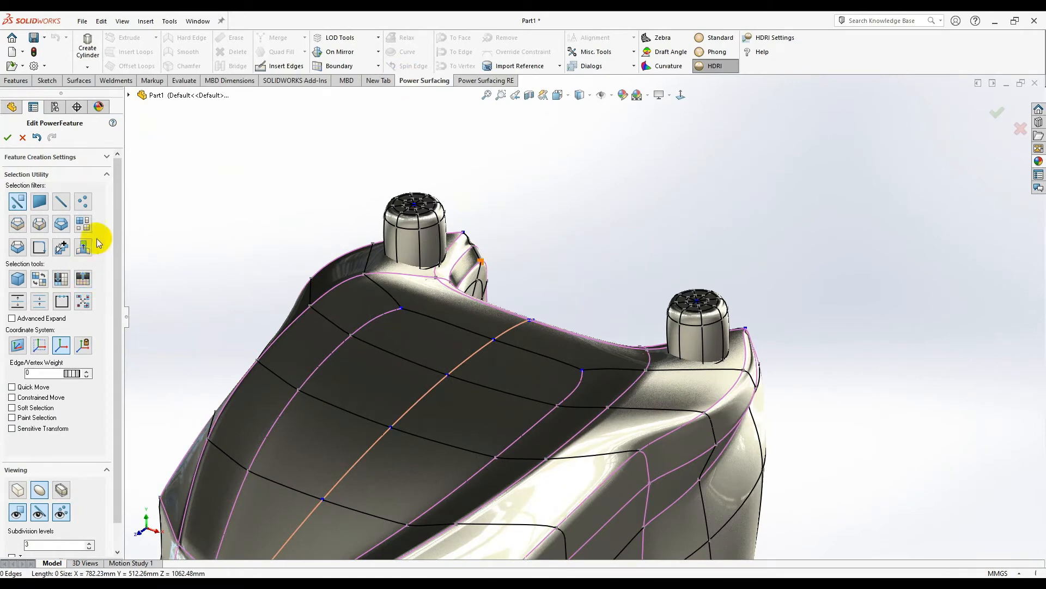
click(680, 315)
key(Delete)
- Insert a new edge into the control mesh, running from a vertex to the corner vertex
middle_drag(658, 301, 629, 253)
right_click(629, 254)
click(294, 66)
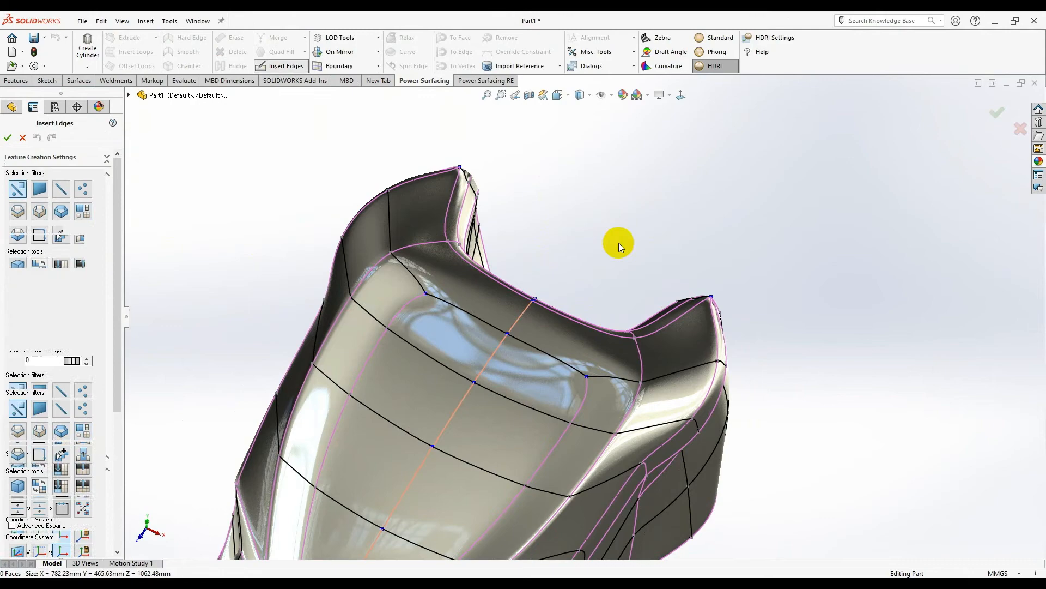
click(609, 378)
middle_drag(632, 337, 624, 304)
scroll(617, 378, down, 4)
click(642, 286)
right_click(684, 316)
right_click(685, 316)
scroll(606, 361, up, 3)
scroll(662, 327, up, 3)
scroll(558, 322, down, 3)
scroll(624, 316, down, 3)
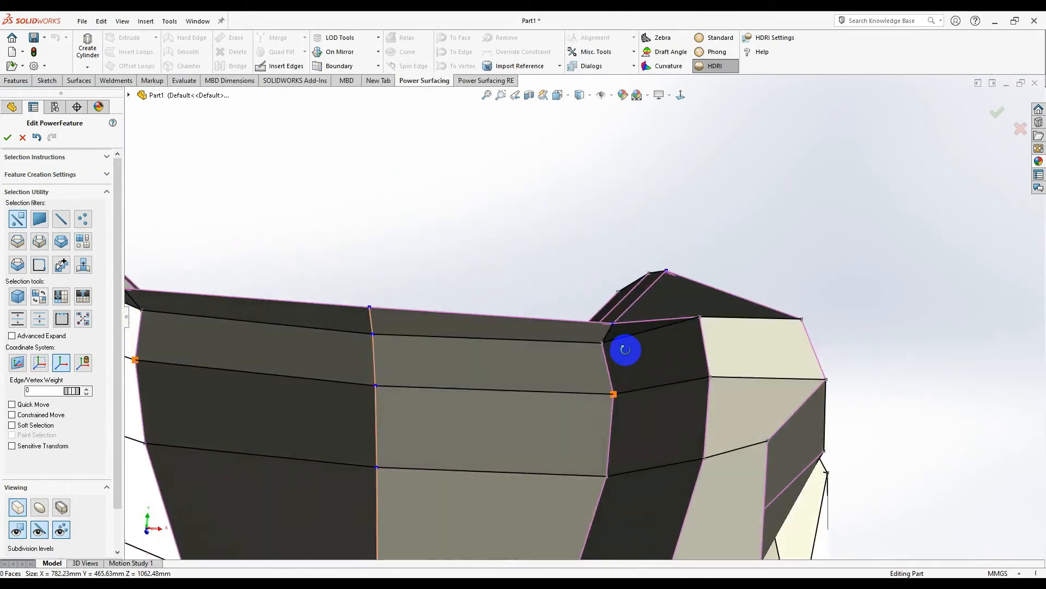
- Create a single eight-sided cylinder on a face in one socket
click(594, 346)
middle_drag(584, 328, 558, 436)
click(675, 203)
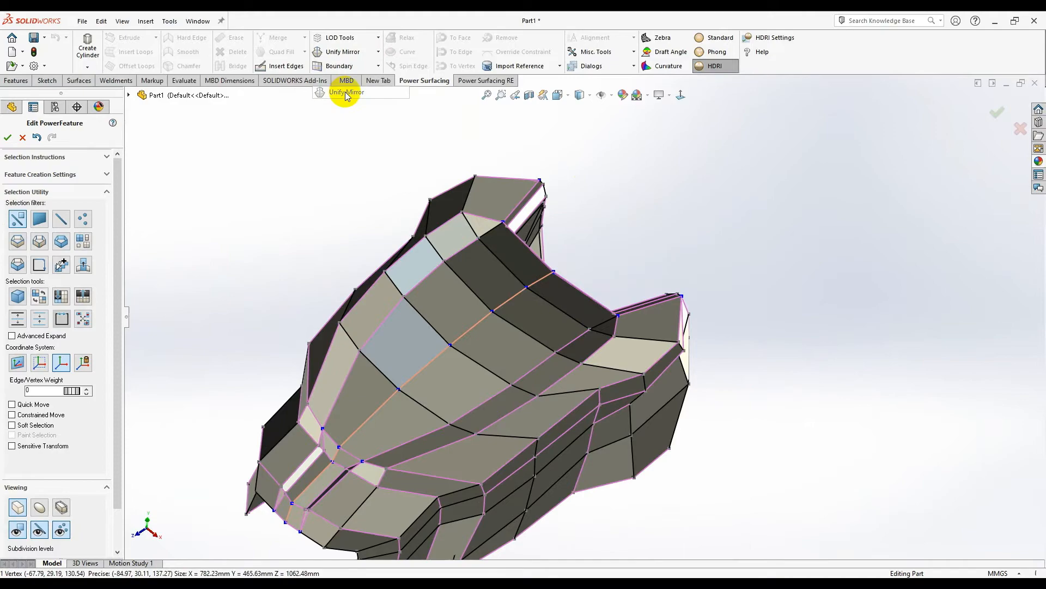
middle_drag(552, 304, 797, 417)
scroll(755, 339, down, 3)
scroll(717, 315, up, 3)
click(548, 332)
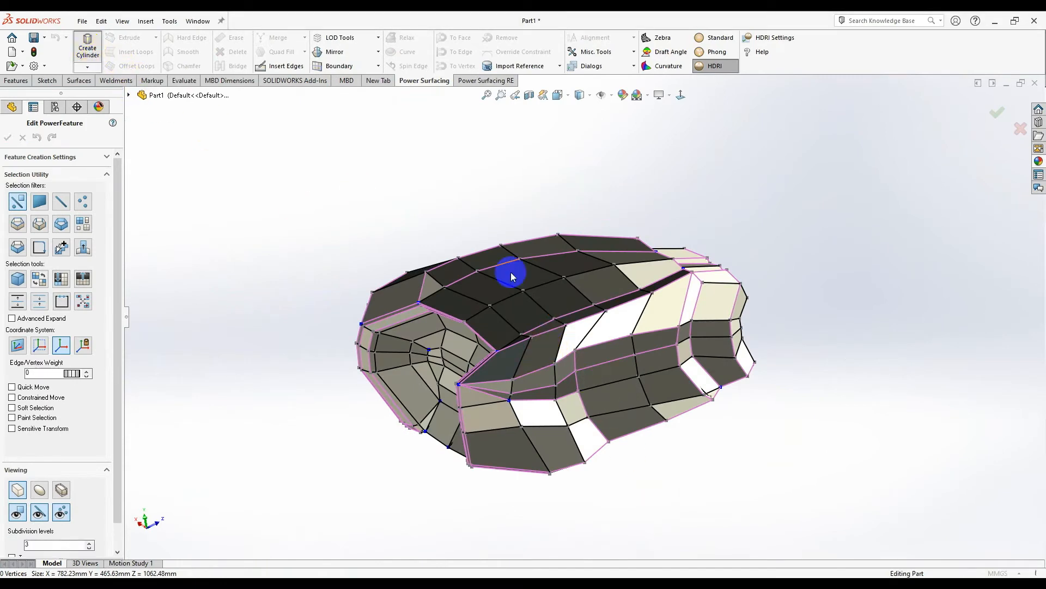
middle_drag(506, 238, 513, 351)
click(7, 138)
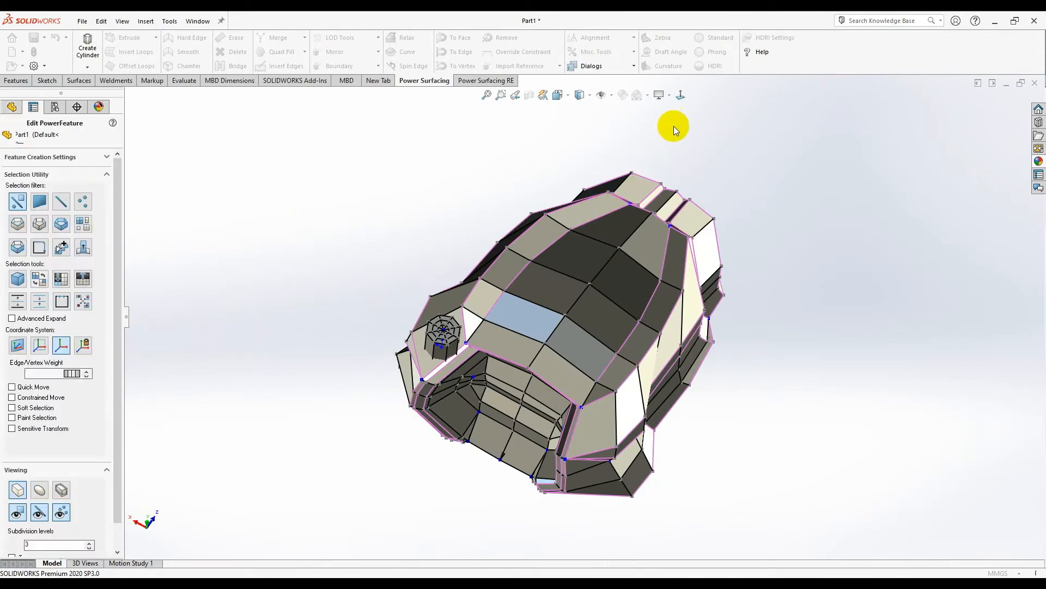
- Resize the new cylinder, enlarging it about 1.64 times, then easing it back near original size
click(681, 97)
scroll(488, 332, down, 4)
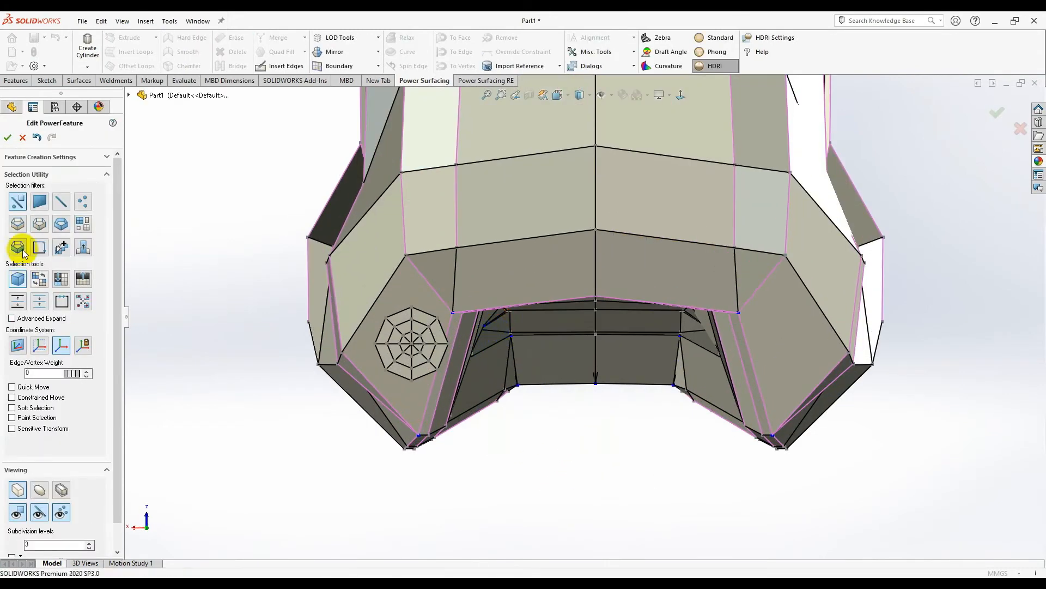
scroll(453, 333, up, 4)
click(596, 238)
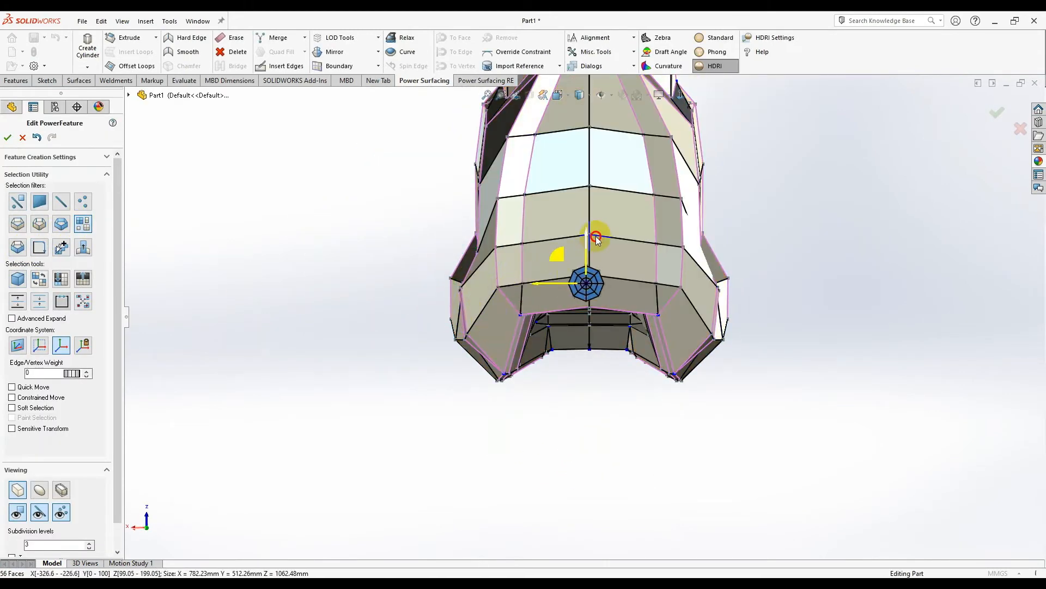
drag(589, 248, 691, 17)
scroll(649, 145, up, 3)
scroll(561, 349, down, 5)
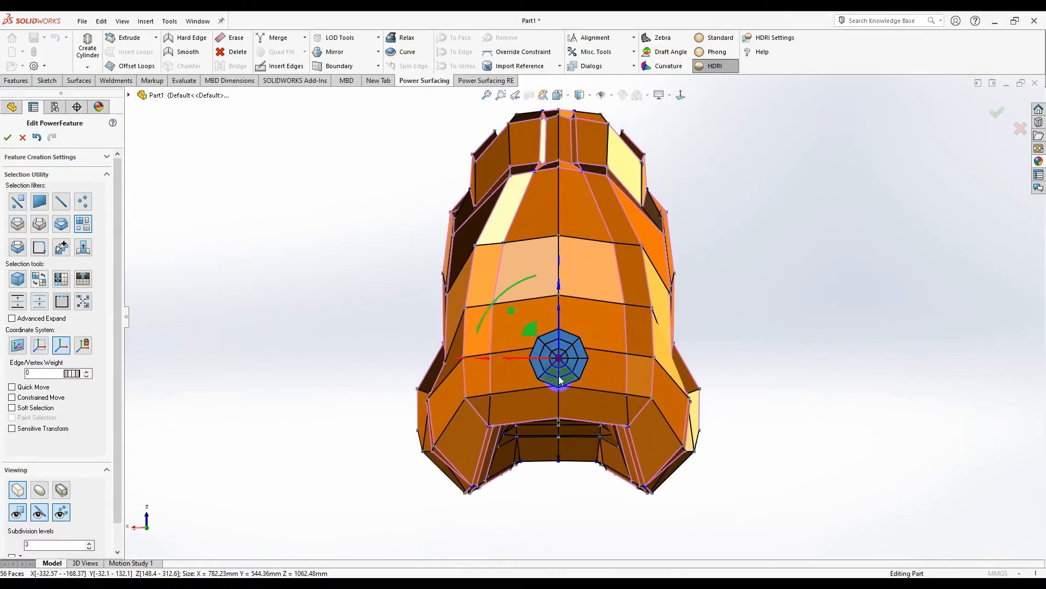
drag(564, 330, 616, 214)
drag(613, 262, 565, 305)
- Switch to the smoothed surface display and squash the cylinder into a thin flat disc
click(49, 489)
scroll(562, 376, down, 2)
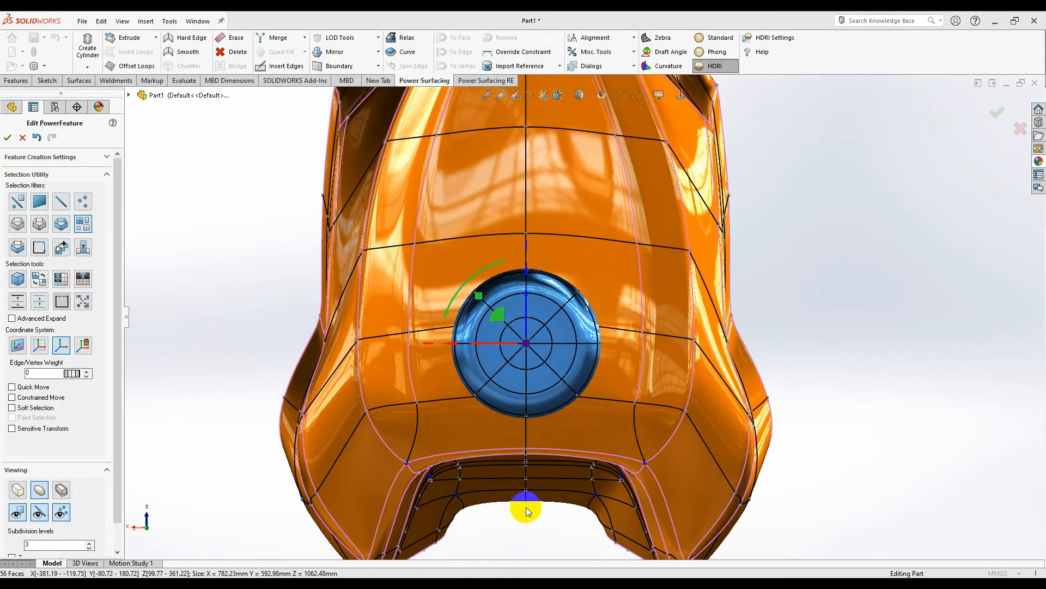
middle_drag(526, 507, 541, 375)
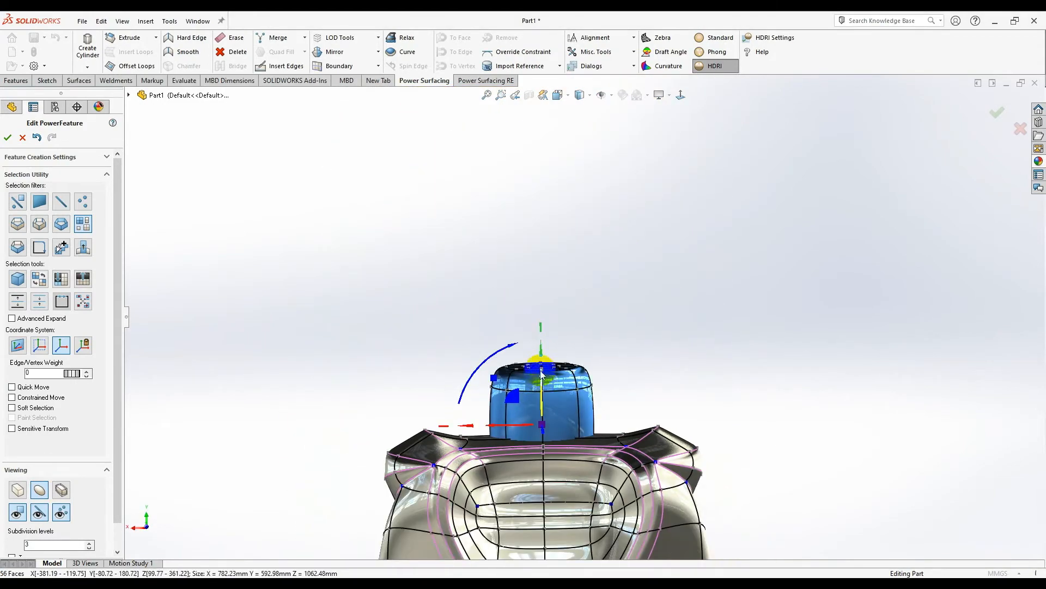
drag(541, 362, 547, 476)
middle_drag(546, 409, 604, 388)
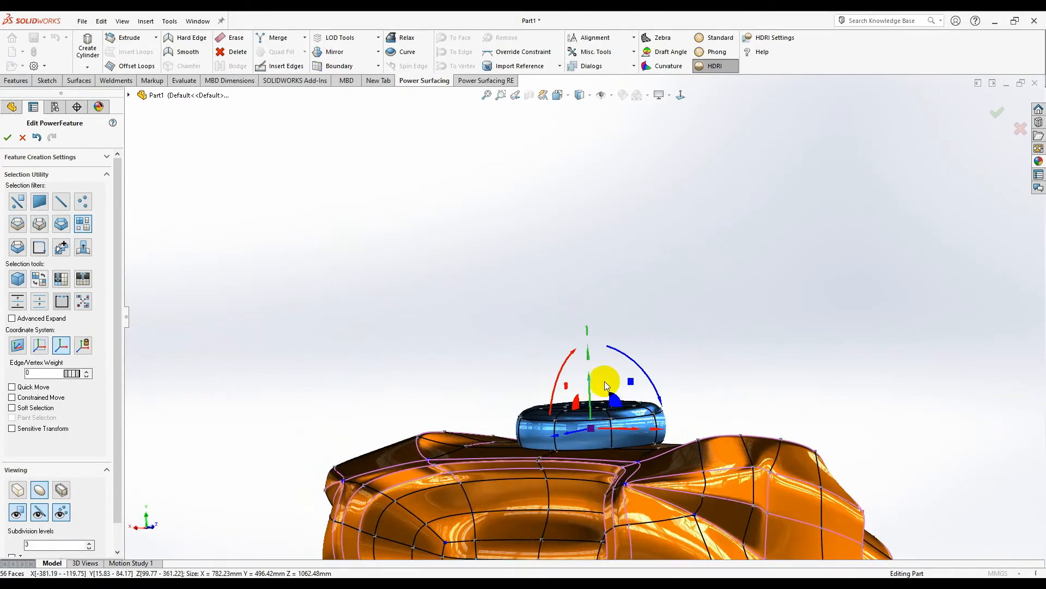
drag(588, 357, 607, 462)
middle_drag(610, 512, 599, 537)
scroll(645, 370, down, 3)
middle_drag(647, 354, 661, 272)
middle_drag(554, 242, 554, 303)
scroll(531, 243, up, 3)
scroll(551, 283, down, 2)
- Tilt the disc to follow the surface, sink it in, and stretch it into a longer pill
drag(526, 230, 532, 237)
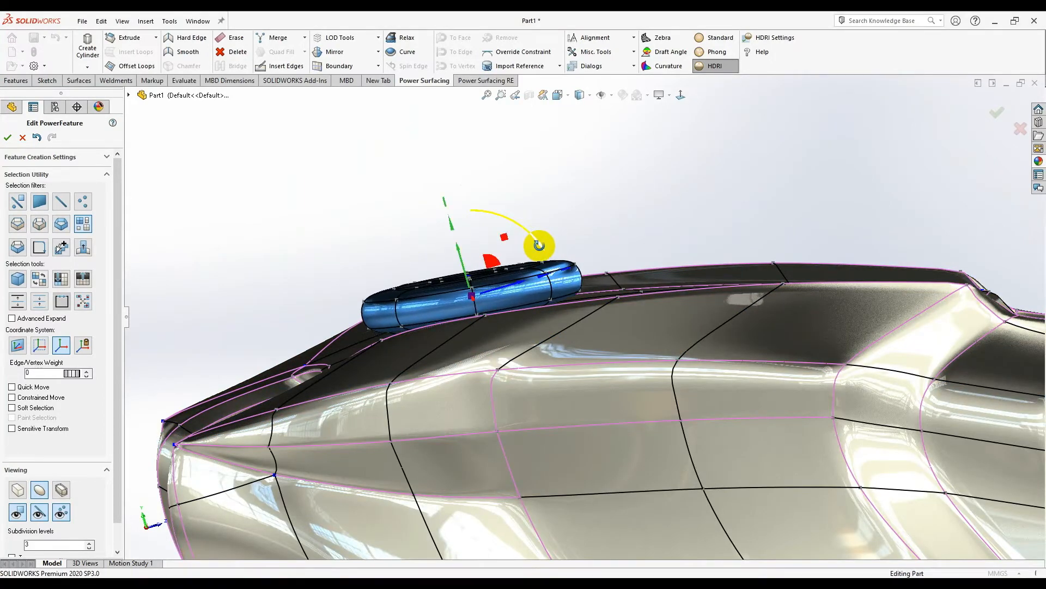
middle_drag(540, 246, 541, 250)
scroll(541, 250, down, 1)
drag(481, 297, 490, 333)
mouse_move(502, 334)
middle_down()
mouse_move(584, 342)
mouse_move(630, 360)
mouse_move(518, 328)
middle_up()
middle_drag(643, 318, 571, 303)
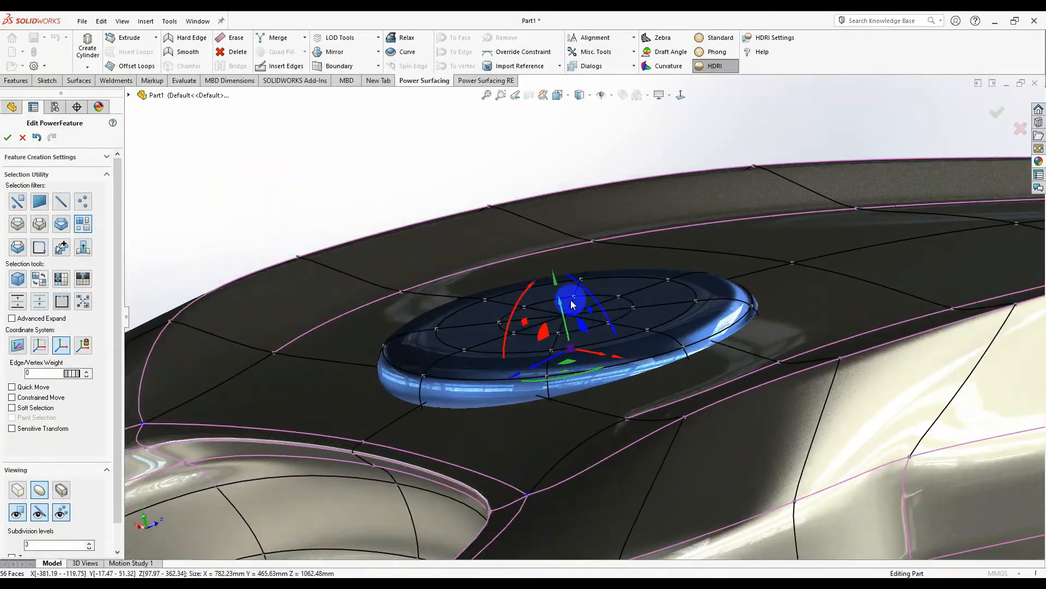
drag(518, 308, 515, 313)
middle_drag(508, 297, 518, 295)
drag(512, 299, 464, 159)
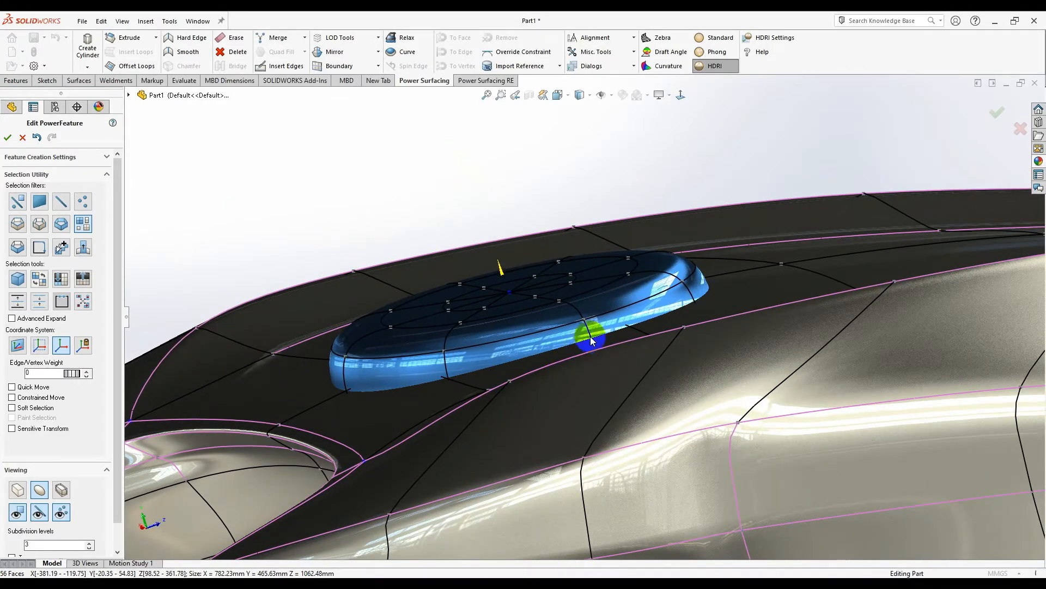
- Give the pill's rim edge loop an edge weight of 21, then switch to Standard shading
right_click(547, 299)
click(680, 286)
right_click(659, 302)
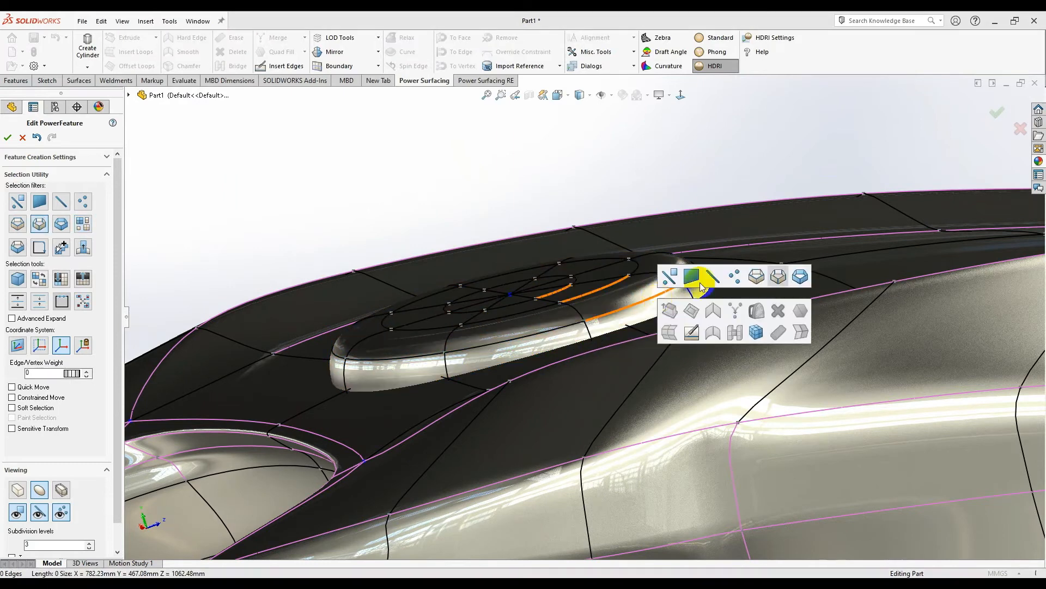
click(757, 278)
click(615, 313)
middle_drag(595, 314, 639, 341)
scroll(534, 311, down, 2)
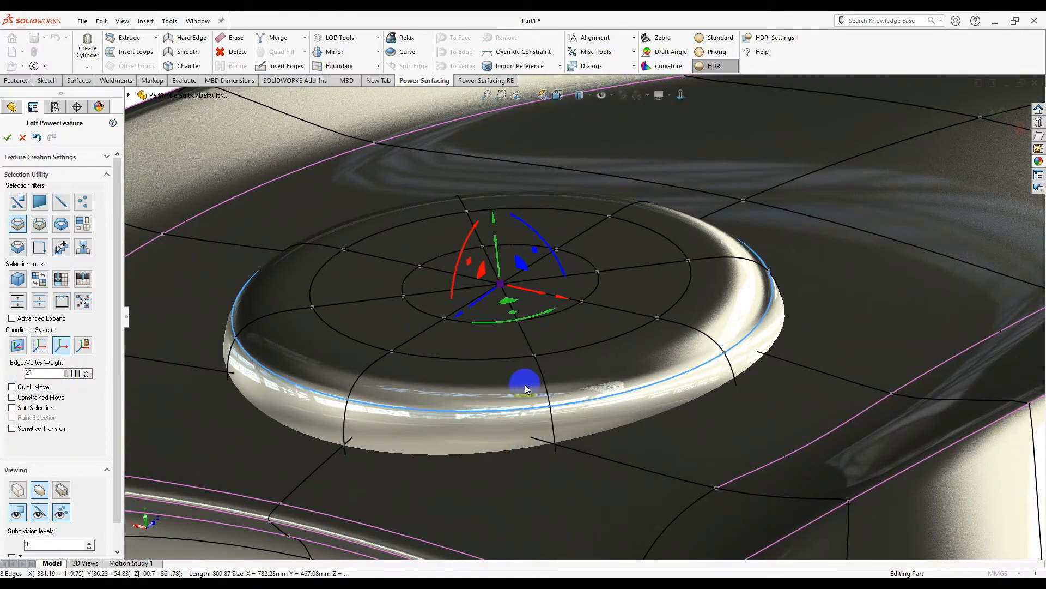
middle_drag(534, 383, 557, 355)
scroll(529, 357, up, 6)
scroll(592, 318, down, 6)
right_click(601, 306)
click(605, 297)
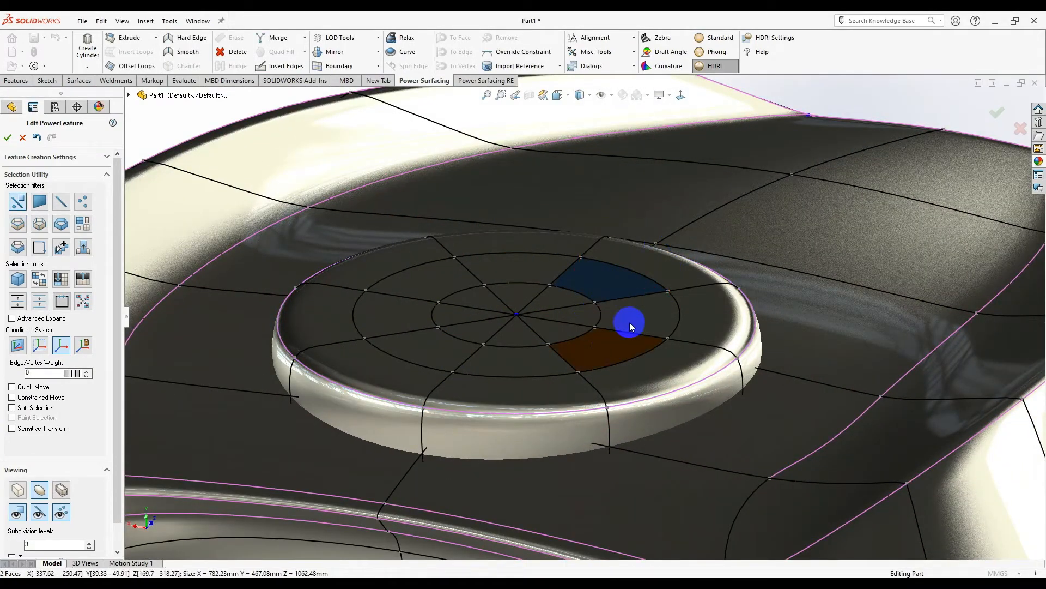
click(717, 38)
middle_drag(645, 240, 591, 422)
- Select the pill's top ring faces, scale them up, and push them down into an inset loop
ctrl+click(516, 221)
ctrl+drag(516, 222, 416, 311)
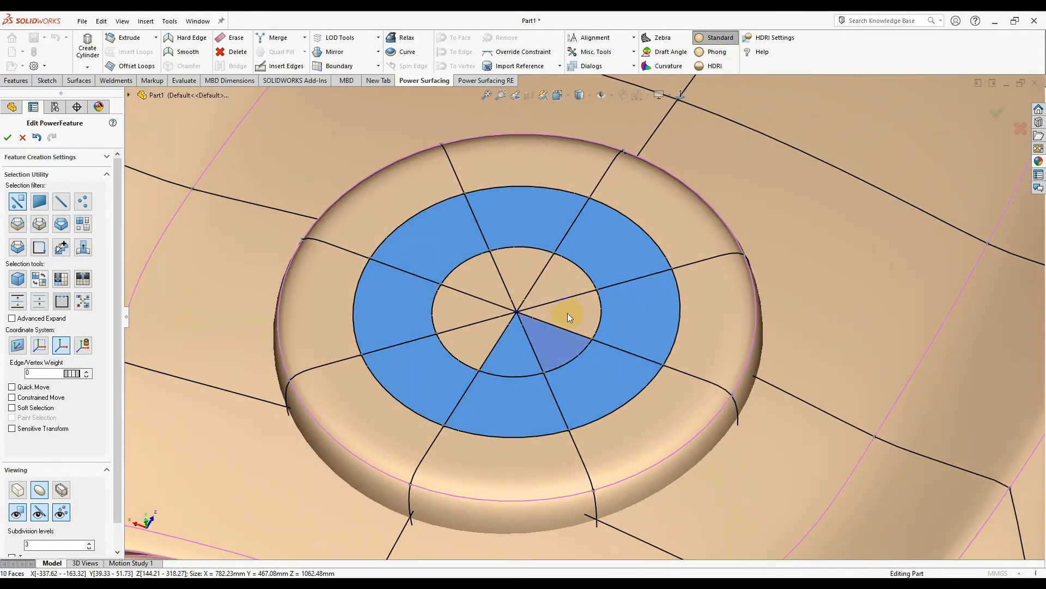
middle_drag(530, 358, 534, 392)
middle_drag(528, 331, 504, 299)
drag(515, 310, 541, 241)
alt+drag(491, 298, 493, 309)
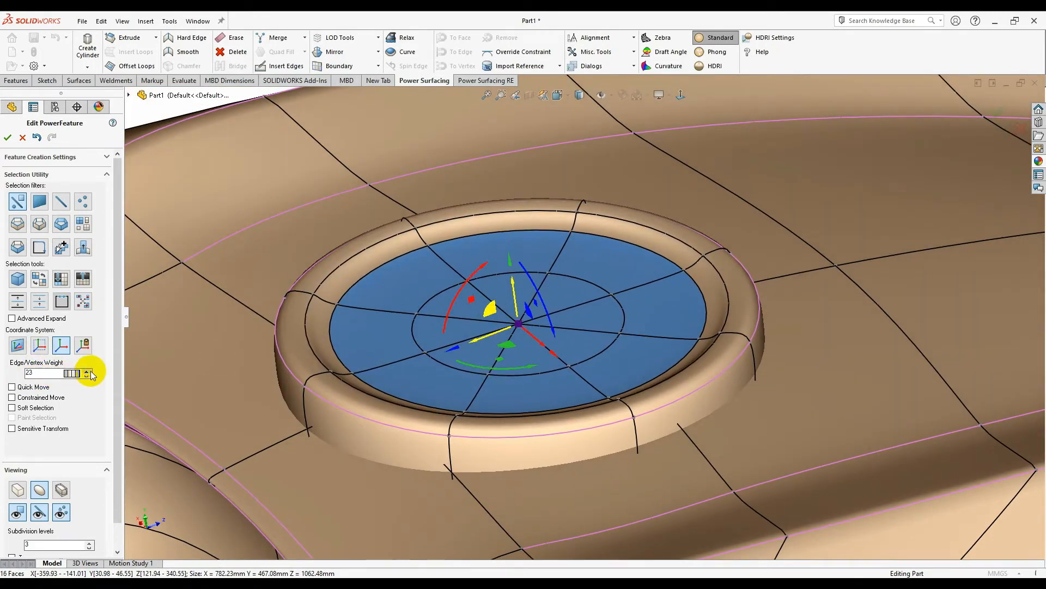
- Scale the centre faces of the cap ring down to about 0.56
middle_drag(516, 324, 510, 311)
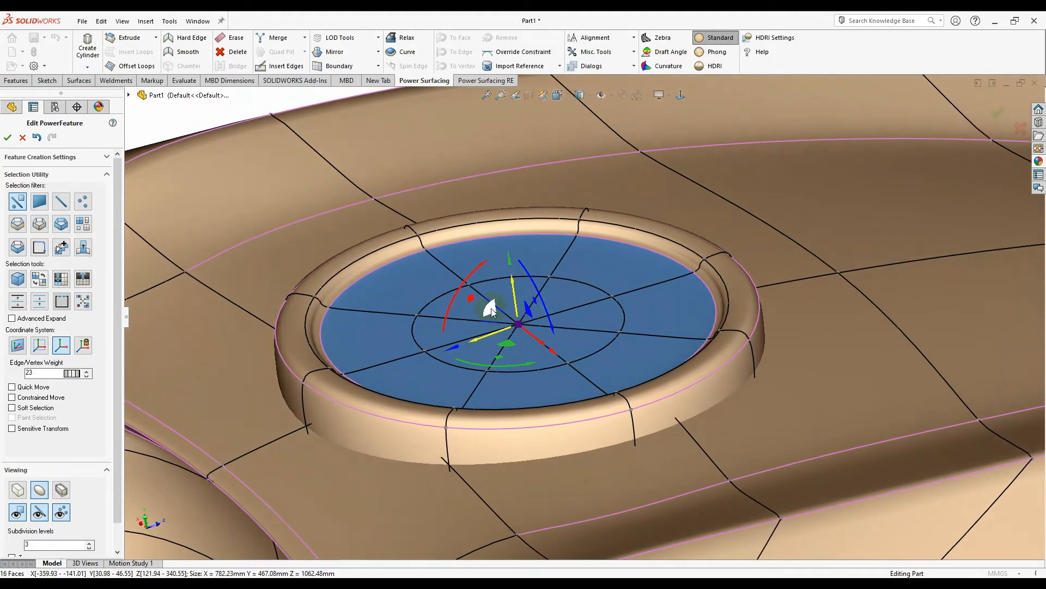
drag(517, 328, 517, 335)
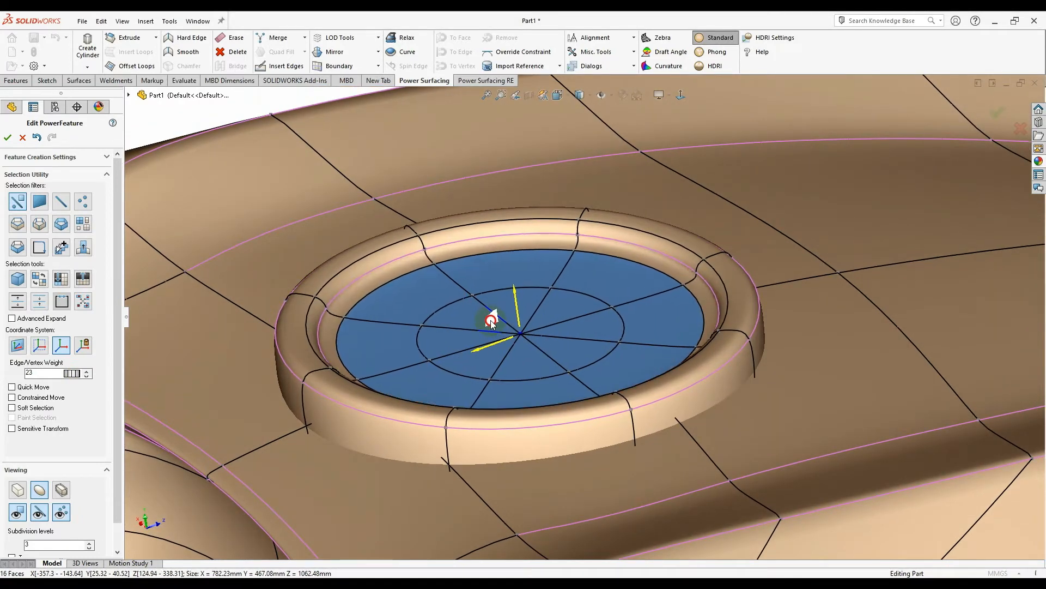
drag(513, 334, 486, 444)
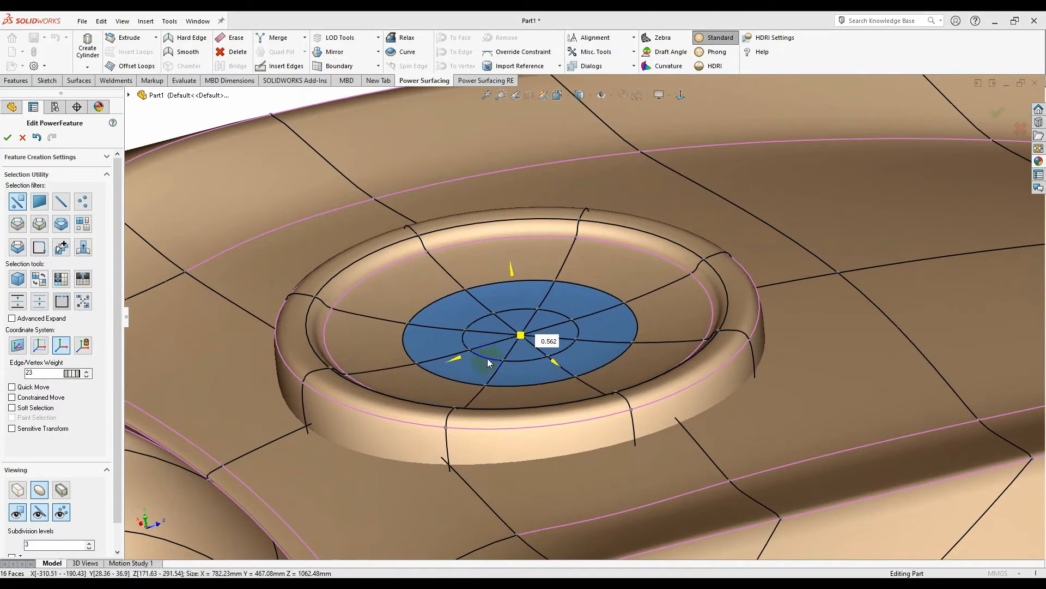
drag(489, 400, 489, 398)
scroll(488, 310, down, 1)
middle_drag(489, 308, 518, 308)
drag(512, 335, 511, 327)
- Raise the centre faces about 12.29 mm to form a stepped inner ring
middle_drag(479, 337, 531, 306)
scroll(532, 305, up, 3)
scroll(537, 302, down, 2)
mouse_move(550, 296)
mouse_down()
mouse_move(547, 267)
mouse_move(544, 286)
mouse_up()
middle_drag(599, 354, 616, 395)
scroll(599, 381, down, 1)
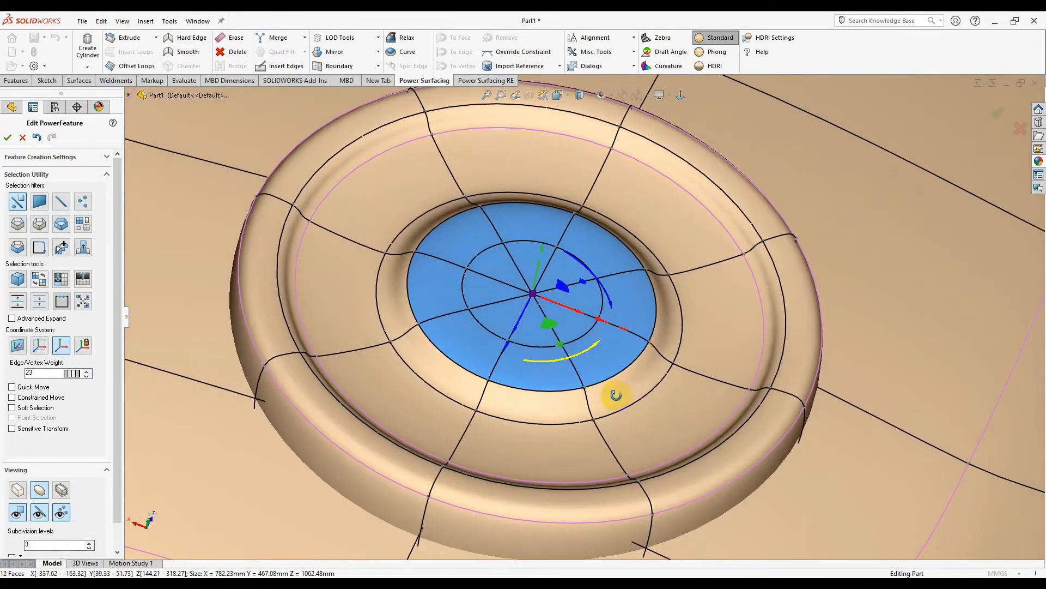
scroll(613, 371, up, 7)
middle_drag(605, 308, 604, 321)
scroll(603, 286, down, 8)
- Select both inner face-ring loops of the filler cap and scale them inward to 0.64
right_click(698, 285)
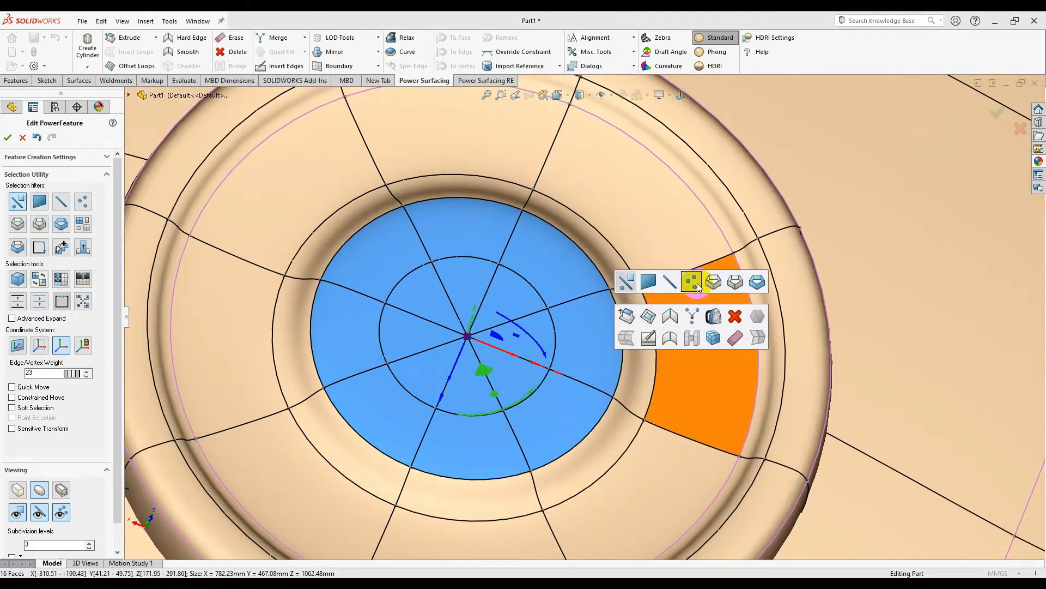
click(754, 286)
click(589, 287)
ctrl+click(536, 319)
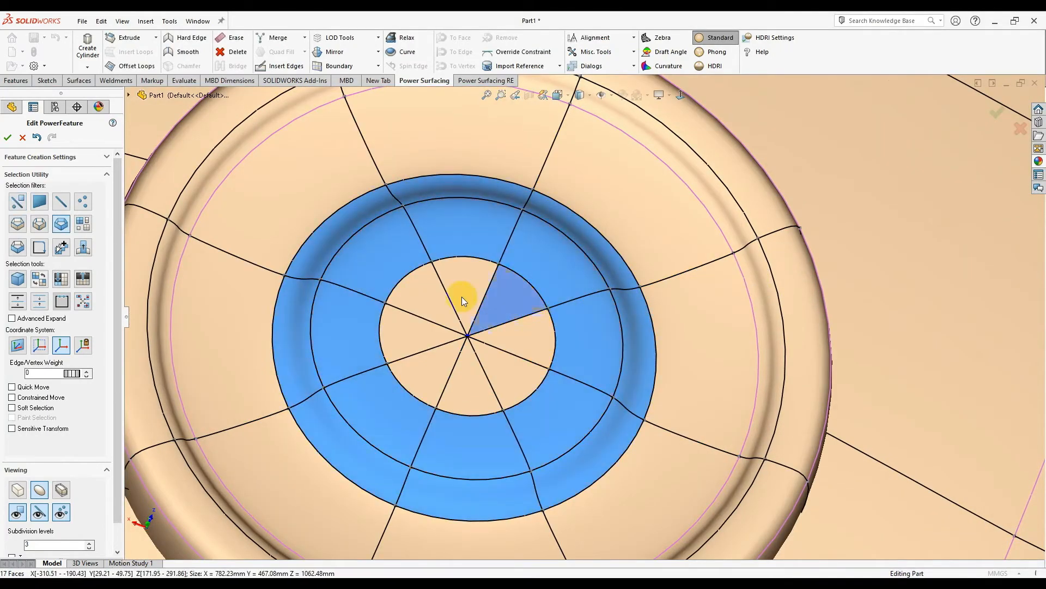
middle_drag(515, 348, 499, 322)
drag(468, 350, 447, 452)
- Select the central cap disc faces and lower the disc about 7 mm
right_click(472, 455)
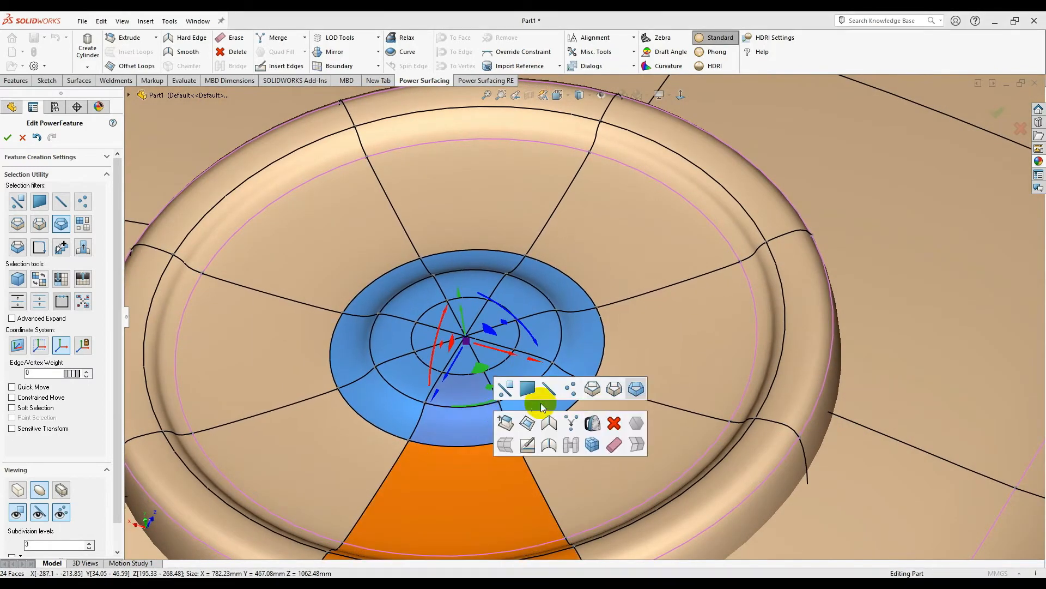
click(592, 390)
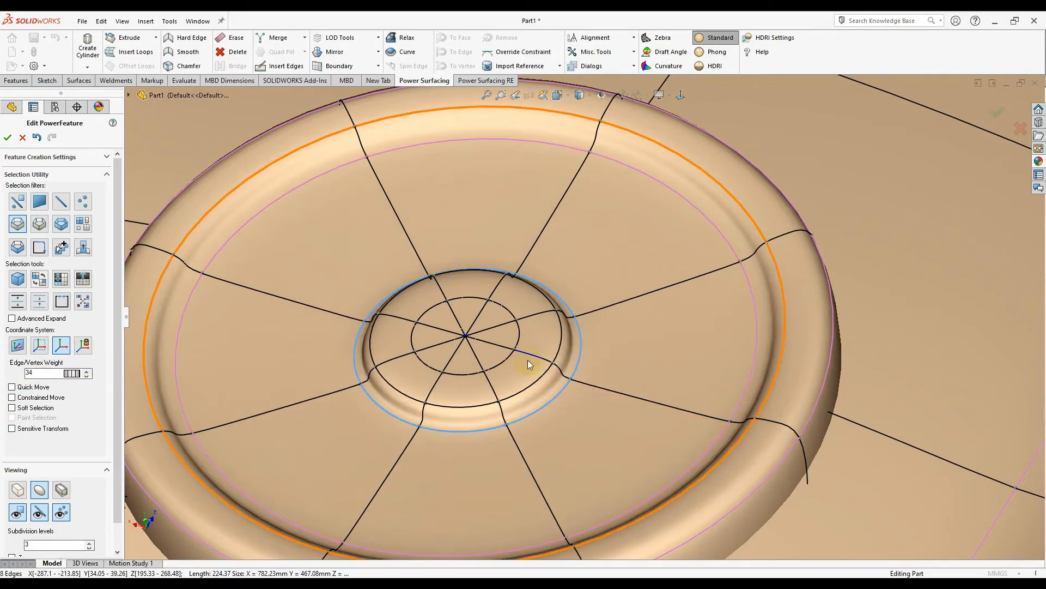
click(527, 364)
middle_drag(528, 364, 426, 251)
scroll(612, 351, up, 4)
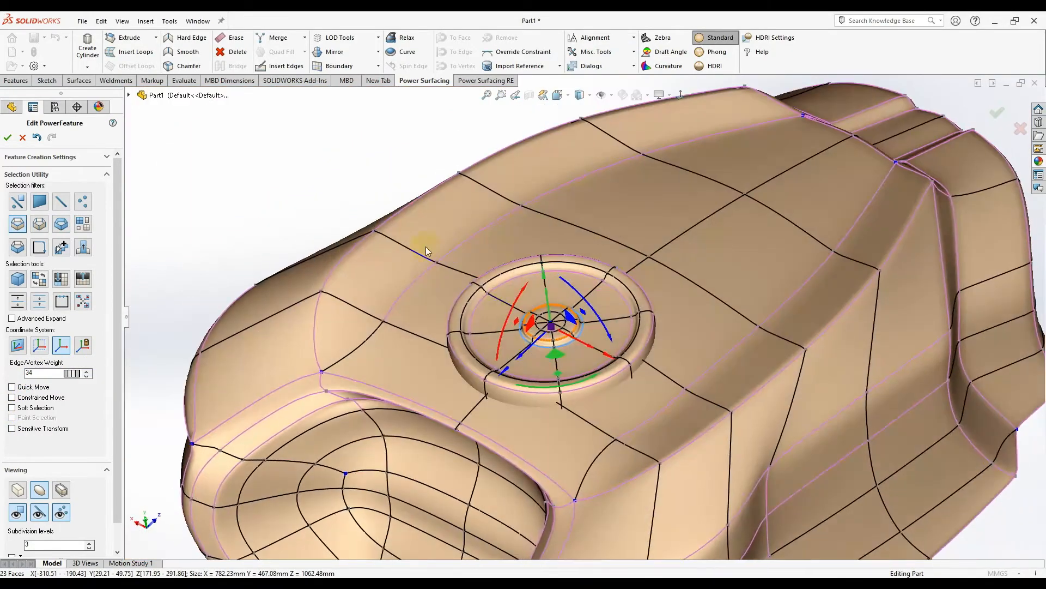
key(Escape)
scroll(594, 303, down, 4)
mouse_move(594, 303)
middle_down()
mouse_move(609, 393)
mouse_move(590, 225)
mouse_move(663, 205)
mouse_move(600, 292)
middle_up()
scroll(609, 393, up, 7)
scroll(570, 304, down, 5)
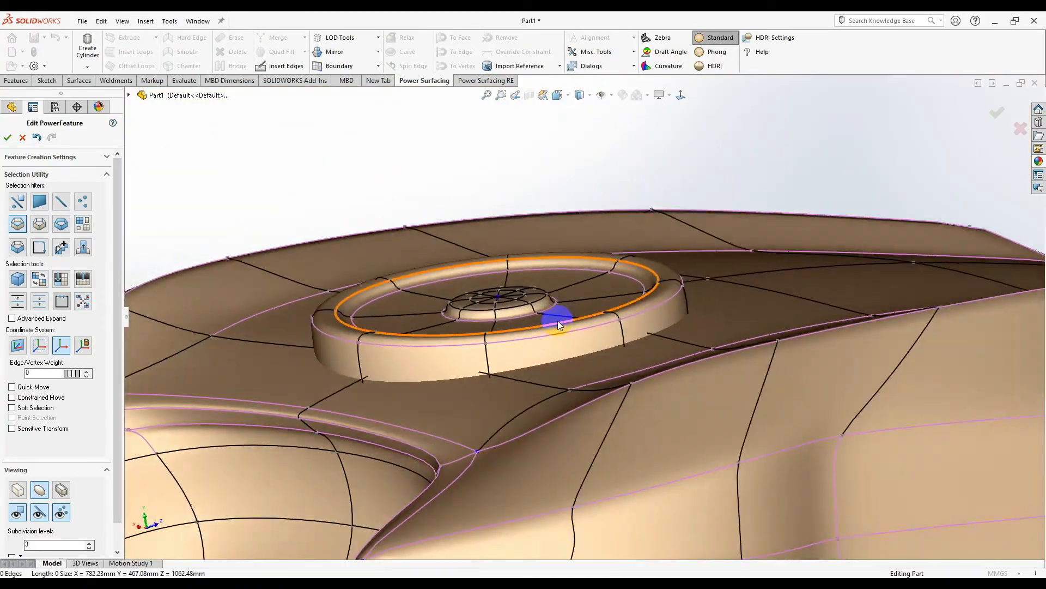
scroll(558, 320, down, 2)
click(83, 224)
click(444, 312)
drag(481, 283, 484, 297)
- Scale the central disc down slightly and lift it back up about 4 mm
middle_drag(484, 298, 745, 415)
click(722, 250)
scroll(722, 250, up, 4)
scroll(745, 416, up, 2)
scroll(625, 314, down, 7)
scroll(445, 327, up, 1)
click(81, 223)
middle_drag(524, 347, 484, 371)
drag(482, 361, 471, 401)
drag(474, 329, 473, 324)
middle_drag(475, 327, 537, 294)
scroll(537, 295, up, 3)
scroll(593, 316, up, 2)
middle_drag(597, 318, 588, 363)
scroll(659, 379, down, 4)
scroll(659, 378, up, 4)
scroll(588, 361, down, 4)
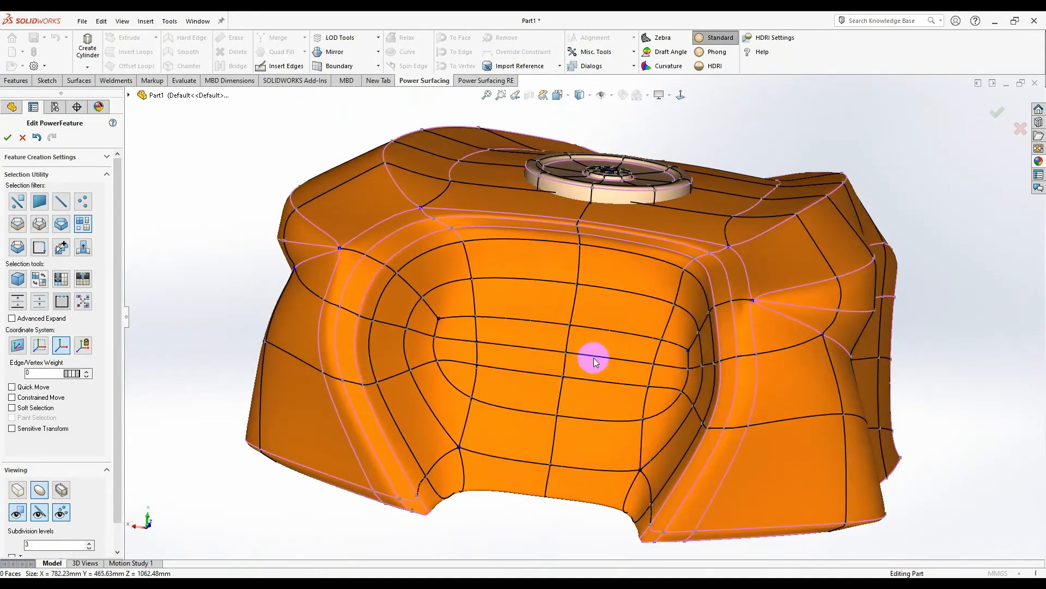
- Select the front recess faces and flatten them along one axis, undoing a trial Flatten
right_click(616, 329)
click(626, 320)
click(621, 330)
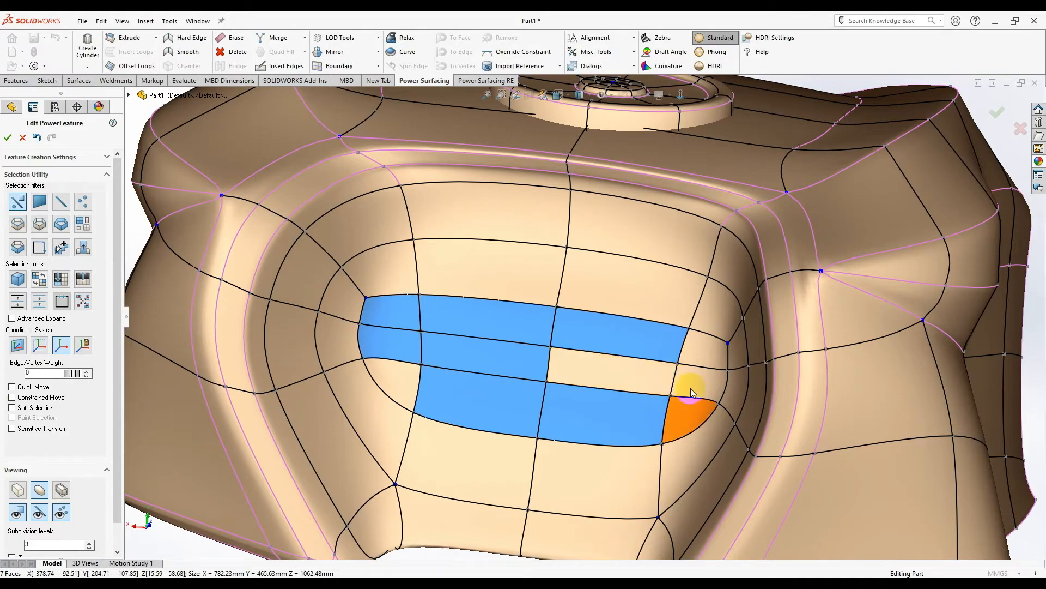
click(412, 386)
middle_drag(524, 396, 614, 402)
right_click(672, 414)
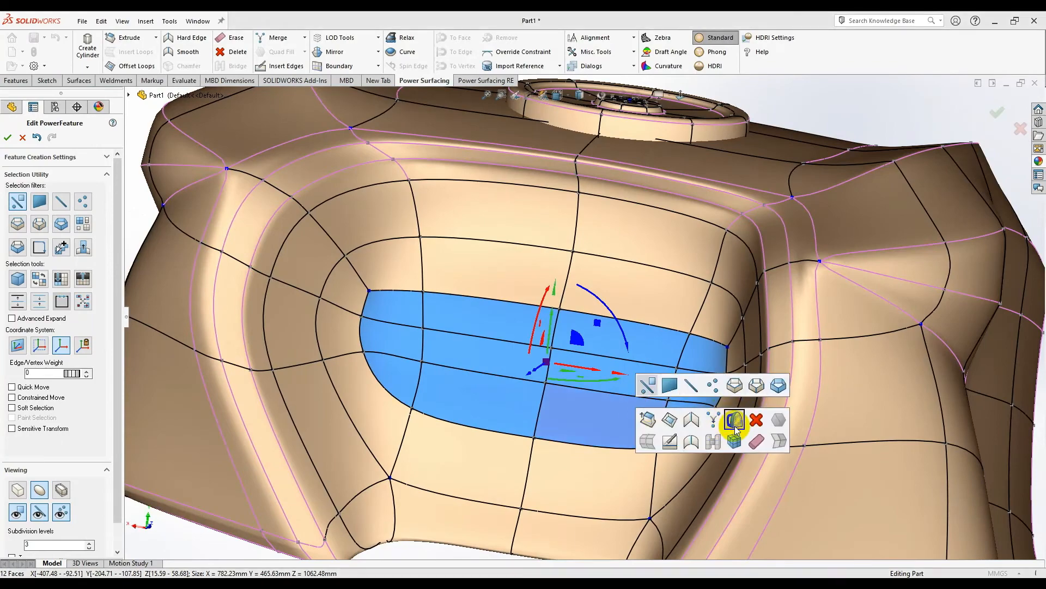
click(736, 425)
middle_drag(590, 401, 567, 424)
key(ctrl+z)
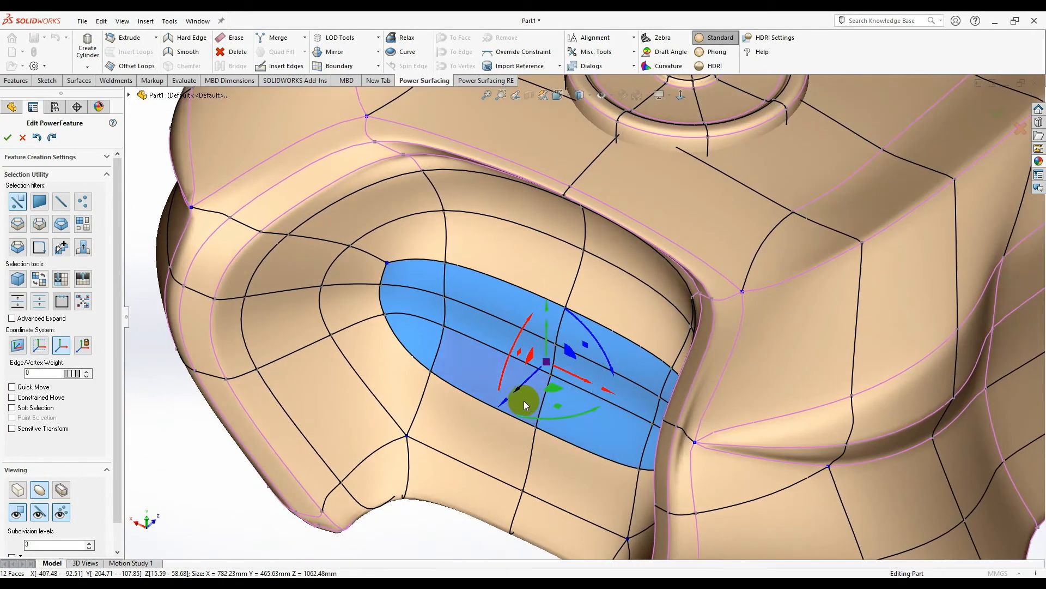
scroll(514, 402, up, 1)
drag(510, 395, 610, 361)
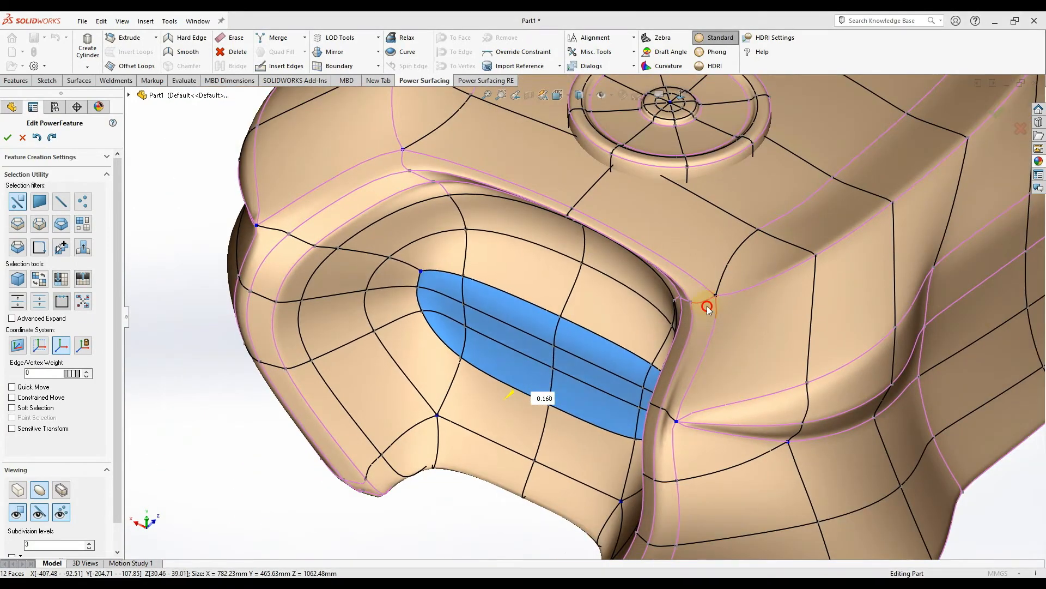
drag(706, 306, 758, 268)
- Rotate the flattened recess faces about 23°
middle_drag(486, 388, 592, 369)
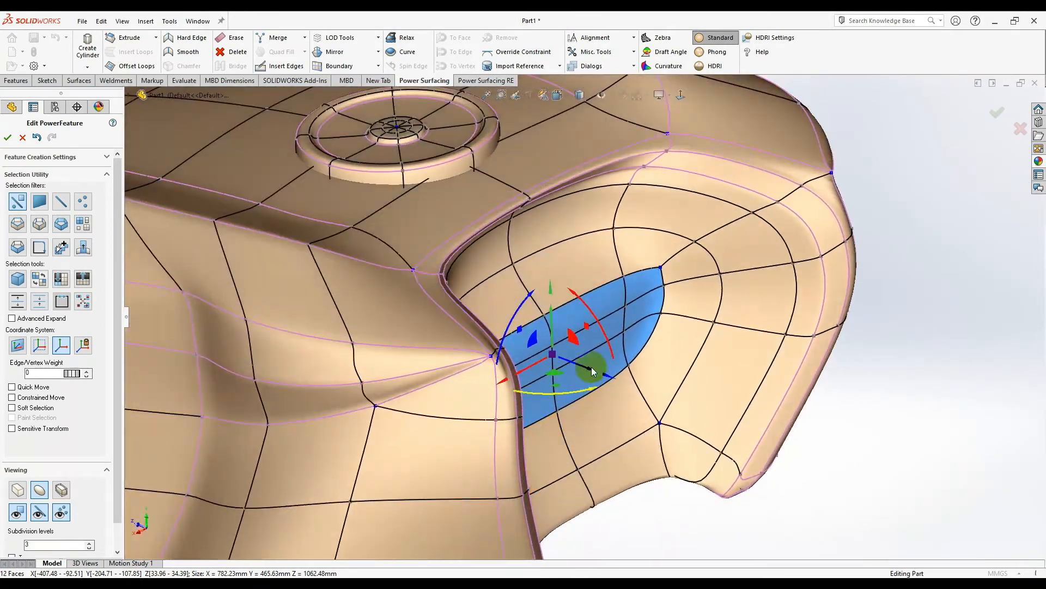
drag(604, 331, 591, 315)
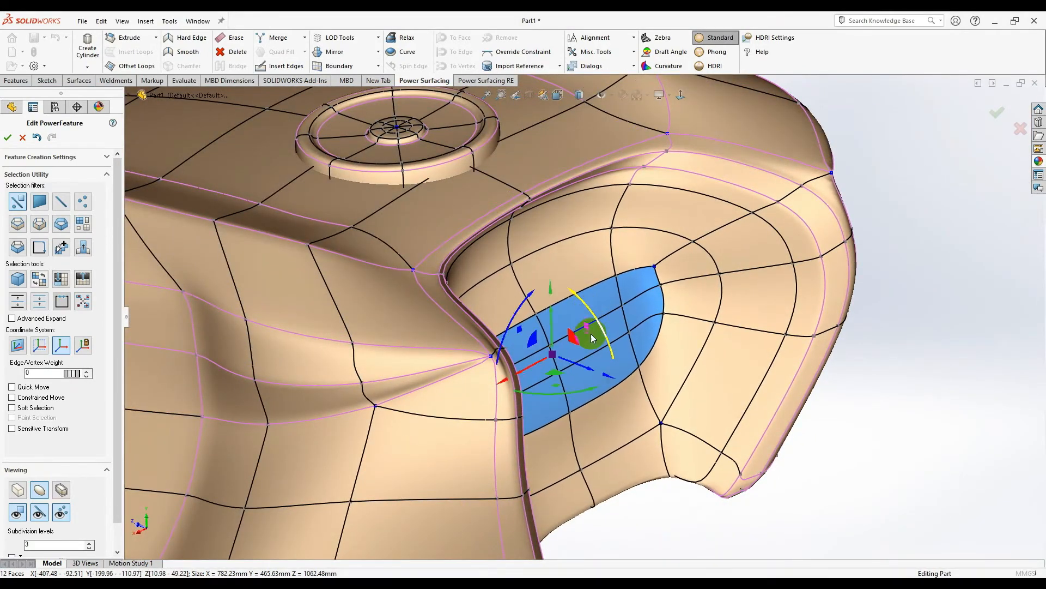
middle_drag(558, 350, 527, 285)
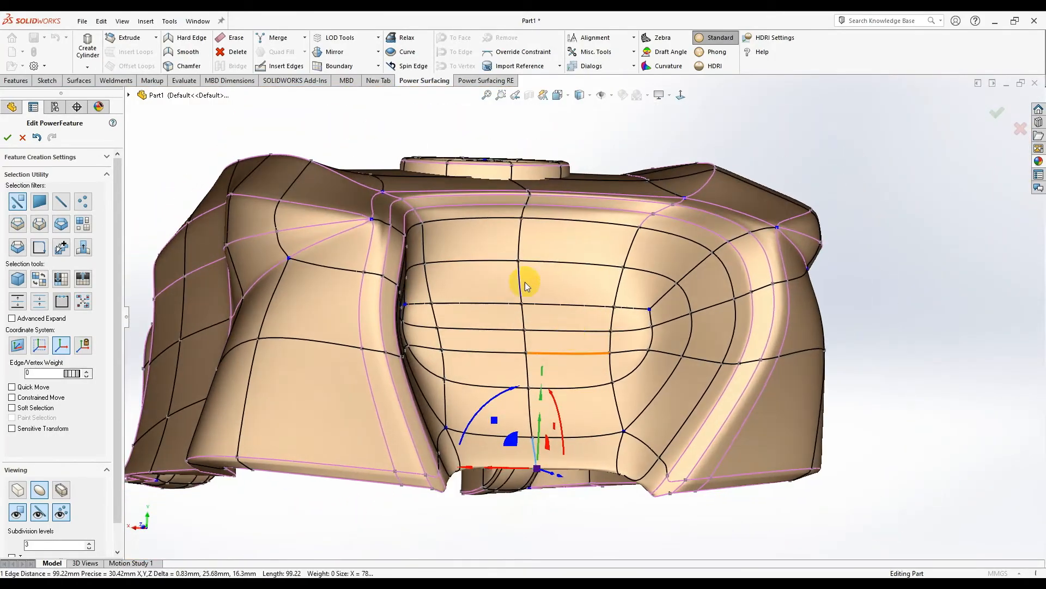
click(284, 73)
- Insert a new edge across the front recess of the control mesh
middle_drag(551, 318, 535, 402)
click(516, 381)
middle_drag(612, 362, 656, 289)
scroll(541, 347, down, 4)
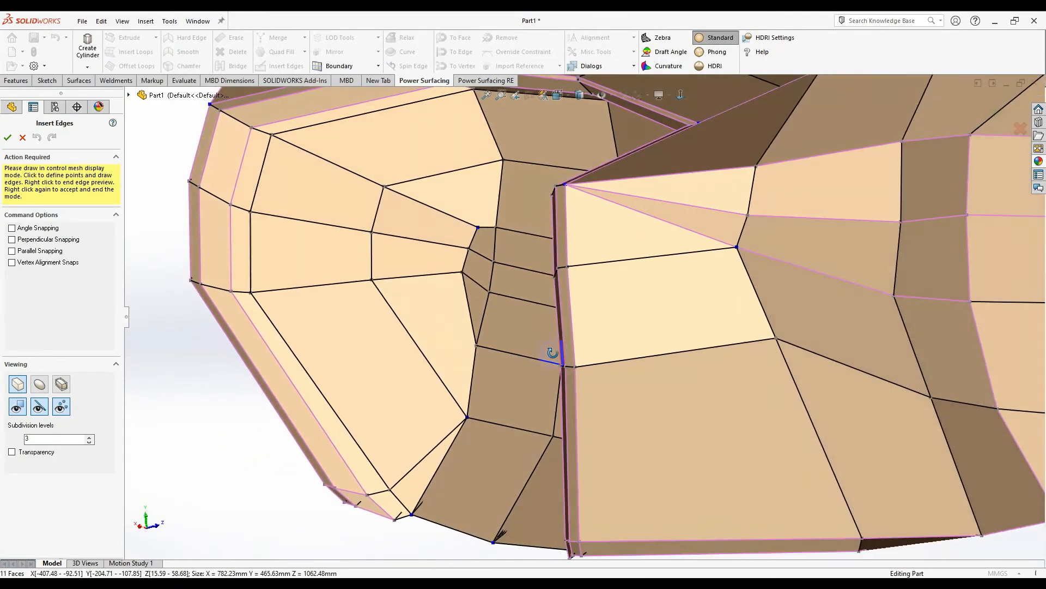
right_click(528, 364)
right_click(544, 365)
- Select a recess vertex and the face strips beside it in the cavity
click(560, 364)
middle_drag(545, 367, 518, 234)
click(521, 179)
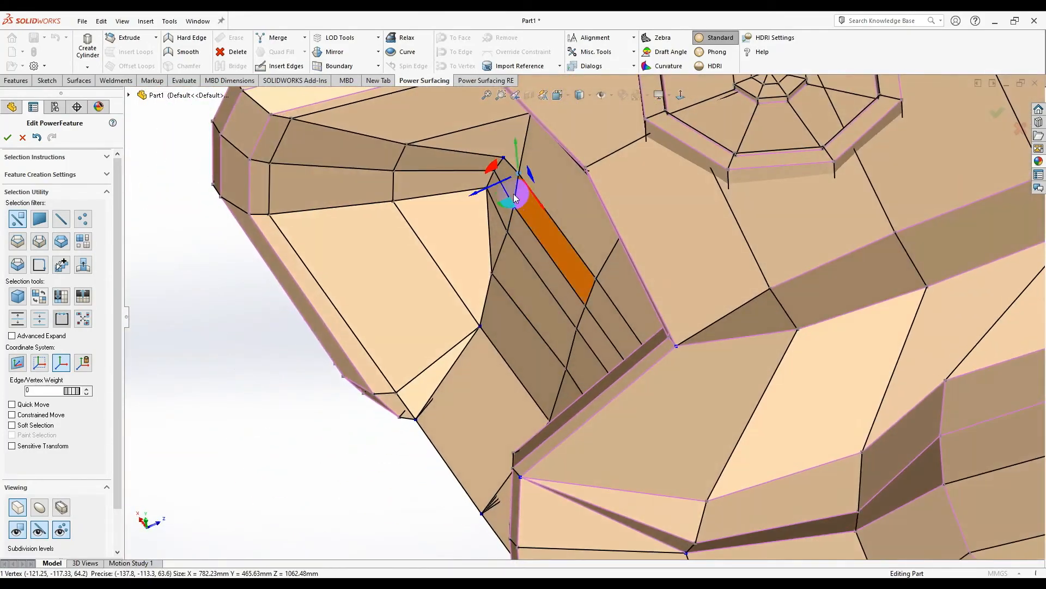
middle_drag(579, 326, 682, 368)
click(572, 269)
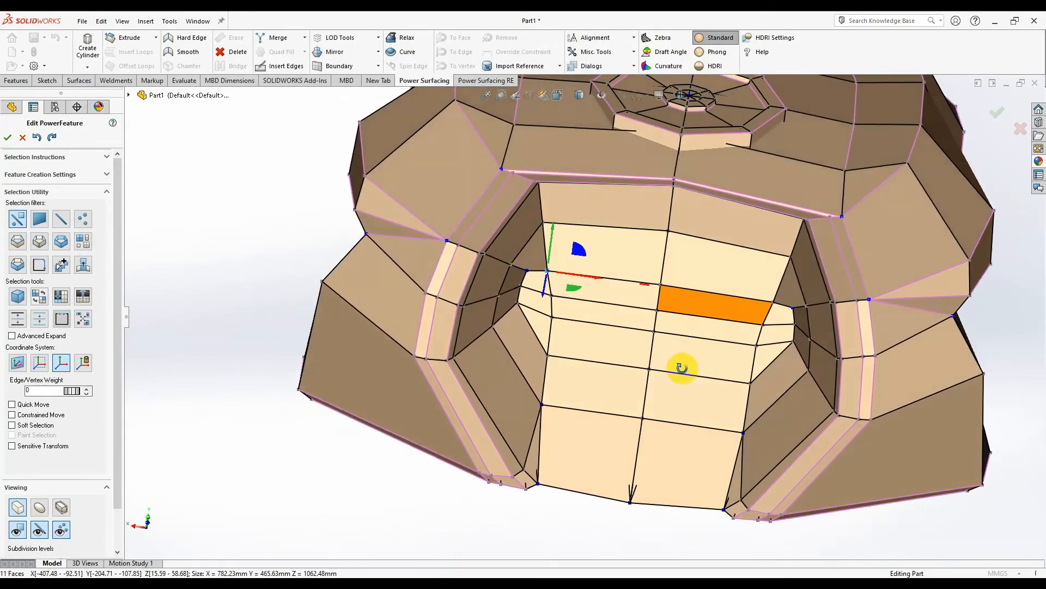
scroll(758, 306, down, 5)
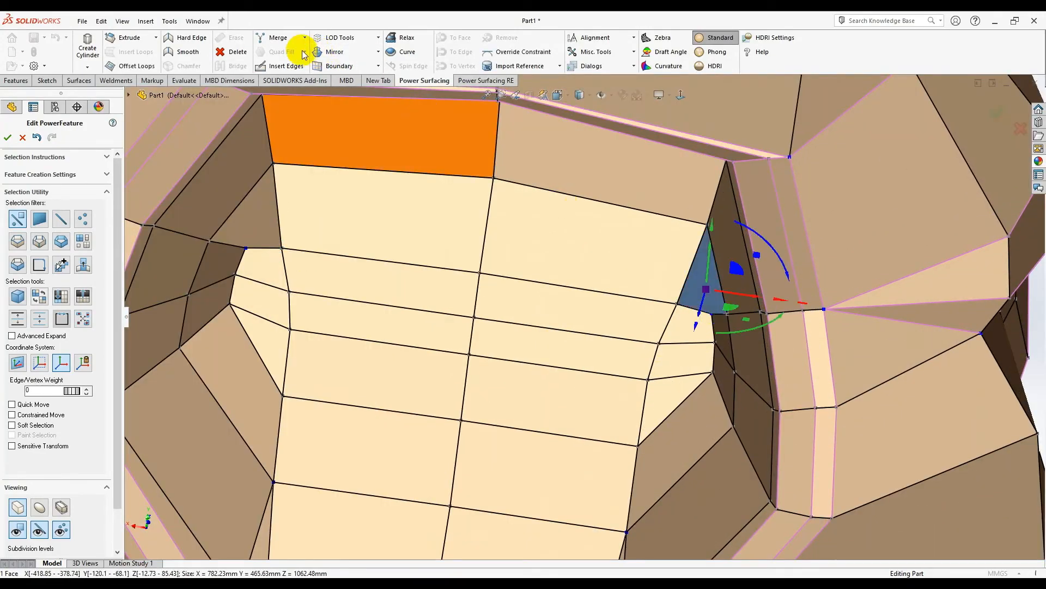
- Insert another recess edge running from a lower point up to the vertex above
click(279, 66)
click(721, 309)
click(708, 225)
right_click(663, 259)
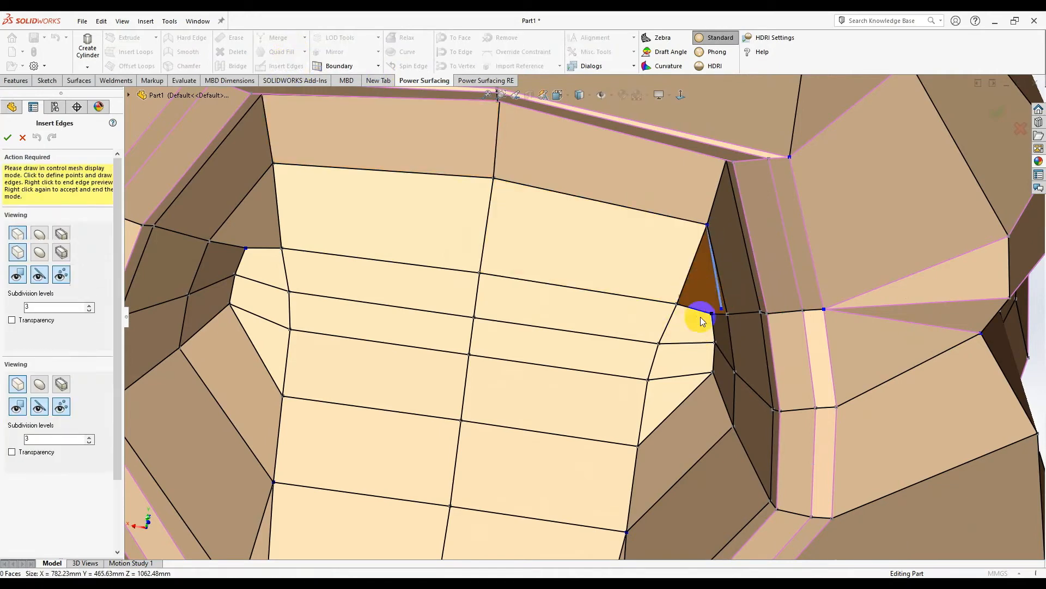
right_click(701, 316)
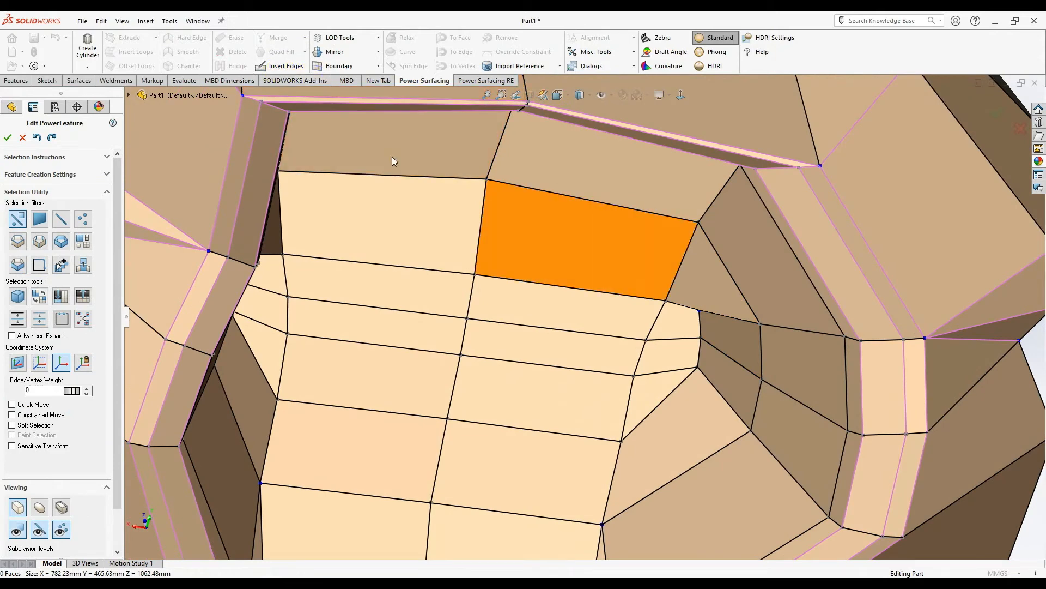
click(286, 66)
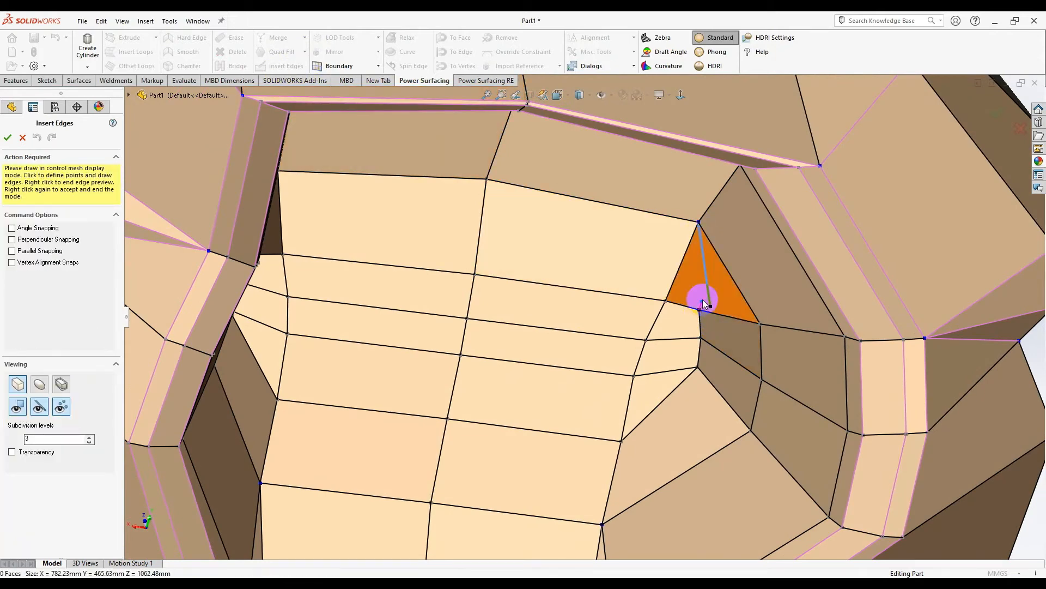
scroll(703, 305, down, 3)
scroll(678, 332, up, 5)
scroll(321, 245, down, 3)
scroll(318, 234, up, 3)
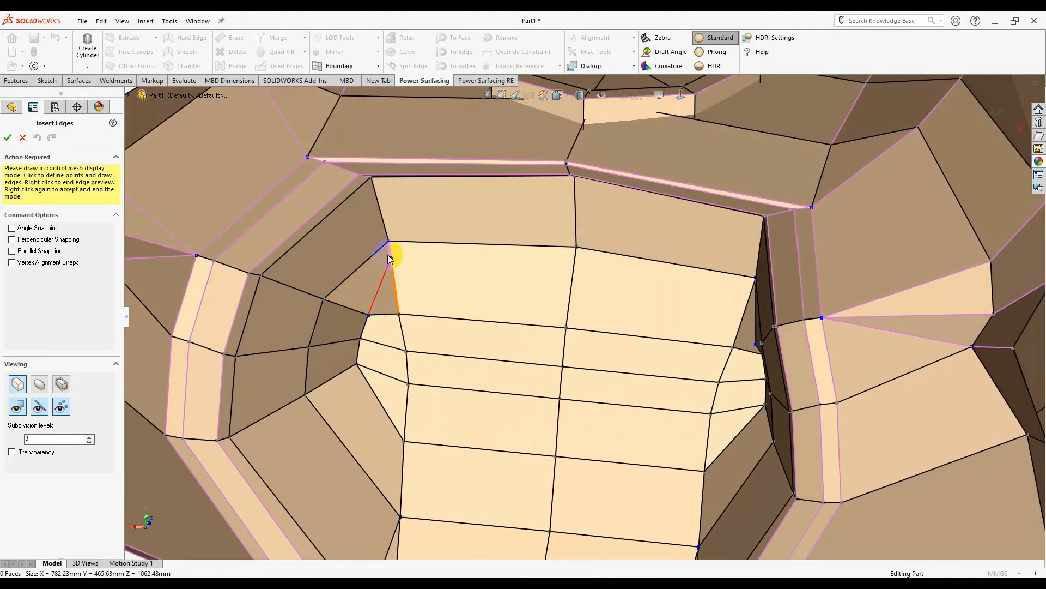
middle_drag(639, 347, 682, 330)
scroll(763, 341, down, 3)
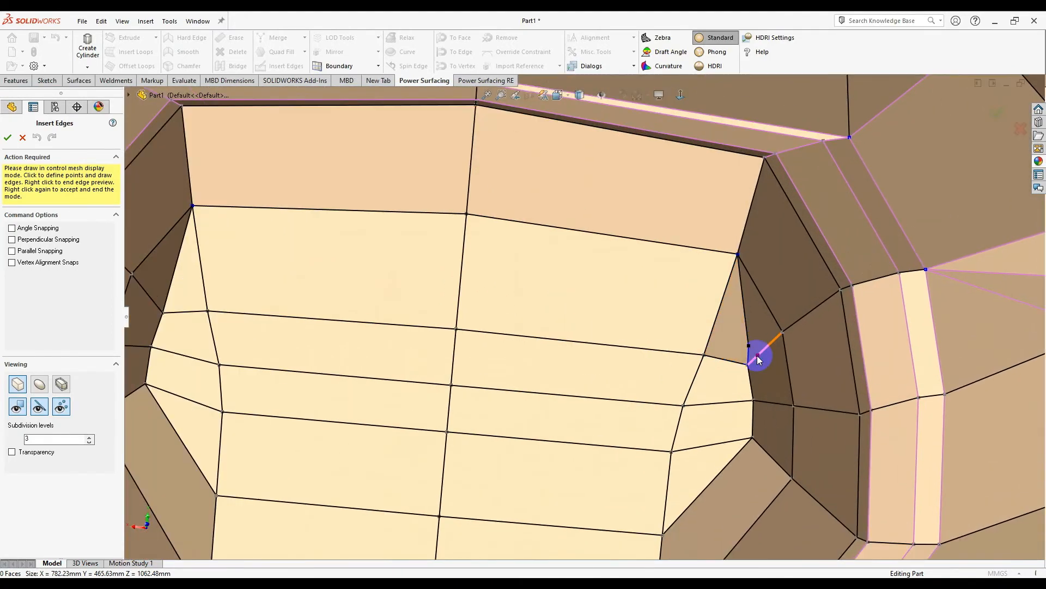
right_click(756, 360)
- Merge two recess vertices into one and finish the subdivision edit to rebuild the body
click(750, 369)
ctrl+click(748, 346)
right_click(746, 346)
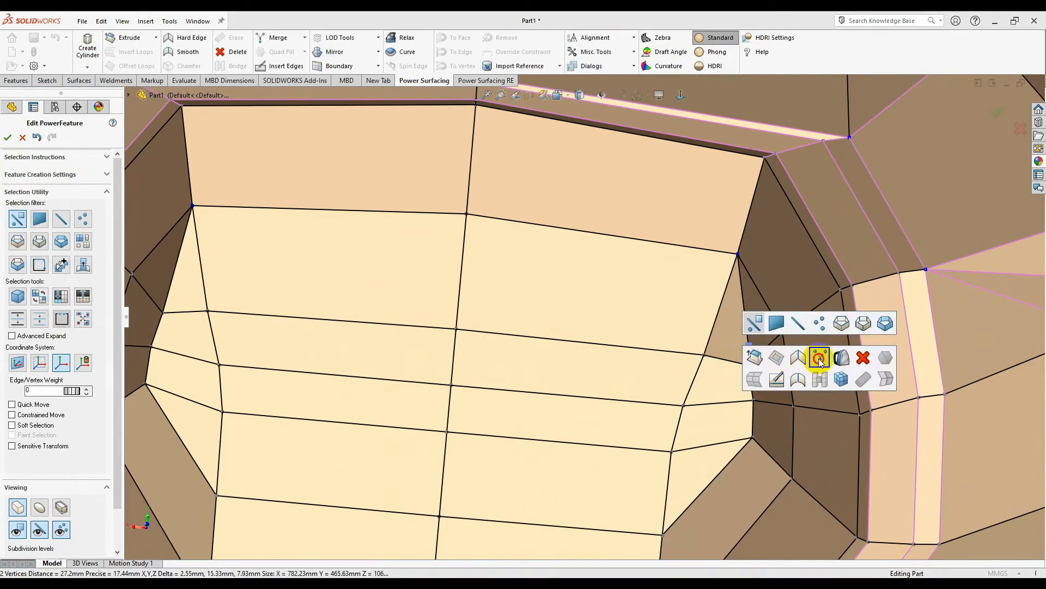
click(819, 360)
scroll(569, 348, up, 6)
middle_drag(570, 349, 623, 448)
click(721, 511)
middle_drag(802, 443, 793, 343)
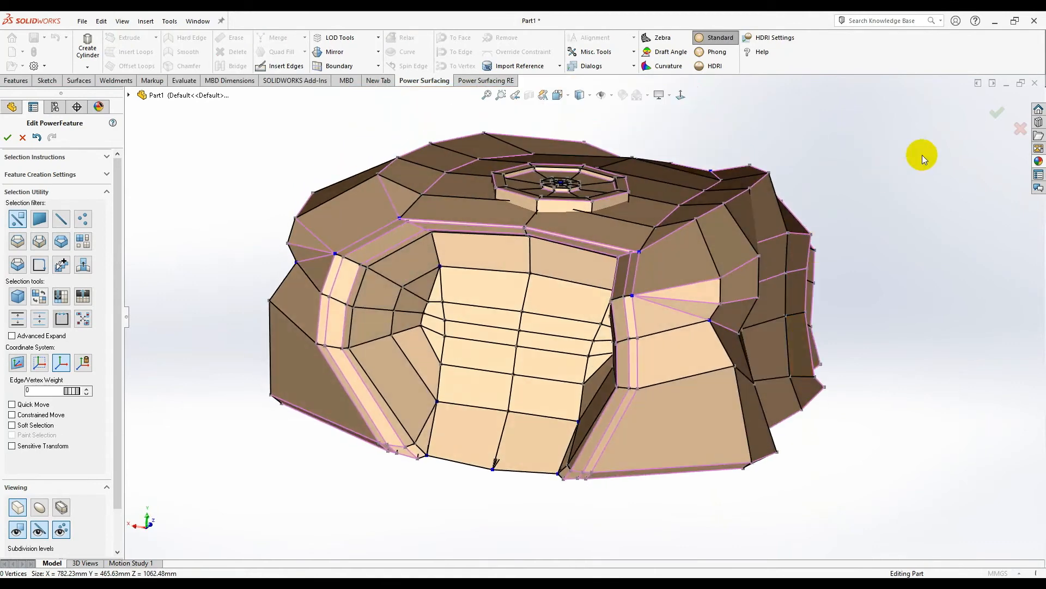
click(996, 109)
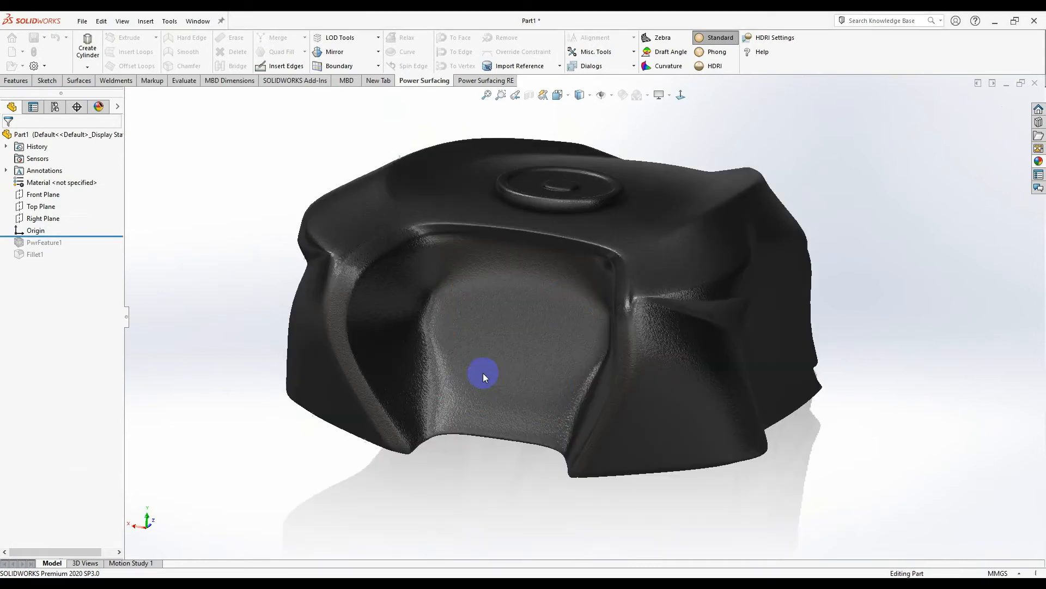
- From the Appearances library's Painted > Car paints, drag metallic gold onto the tank
click(1038, 161)
click(886, 129)
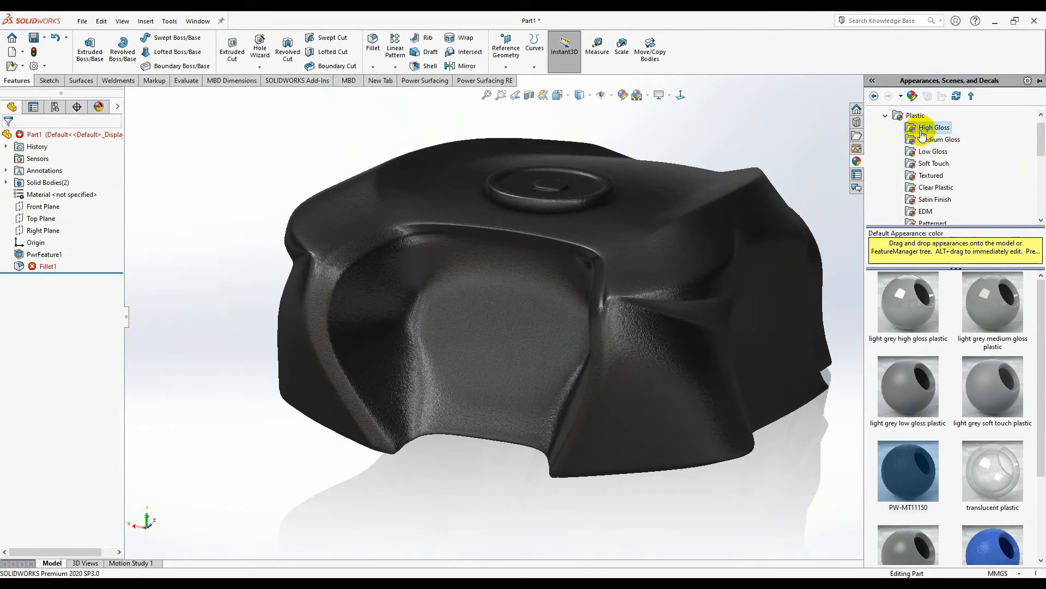
click(886, 116)
click(895, 129)
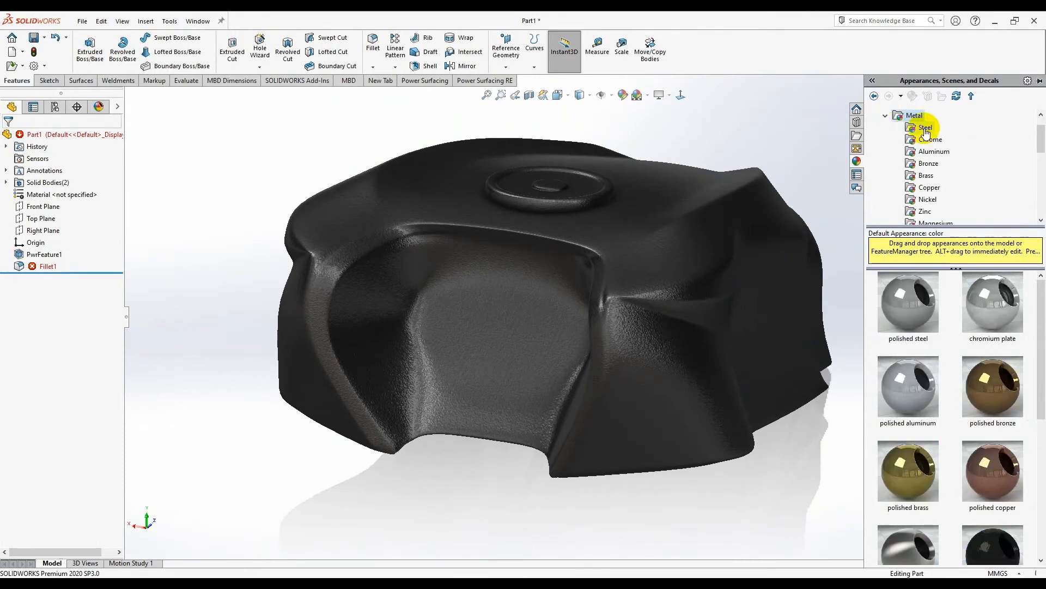
click(886, 116)
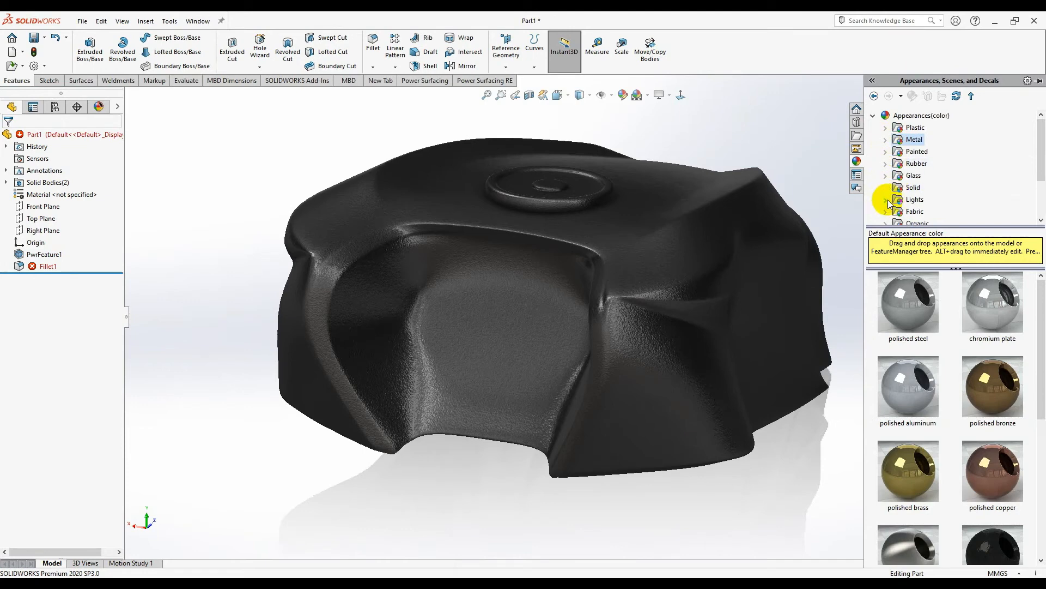
click(906, 163)
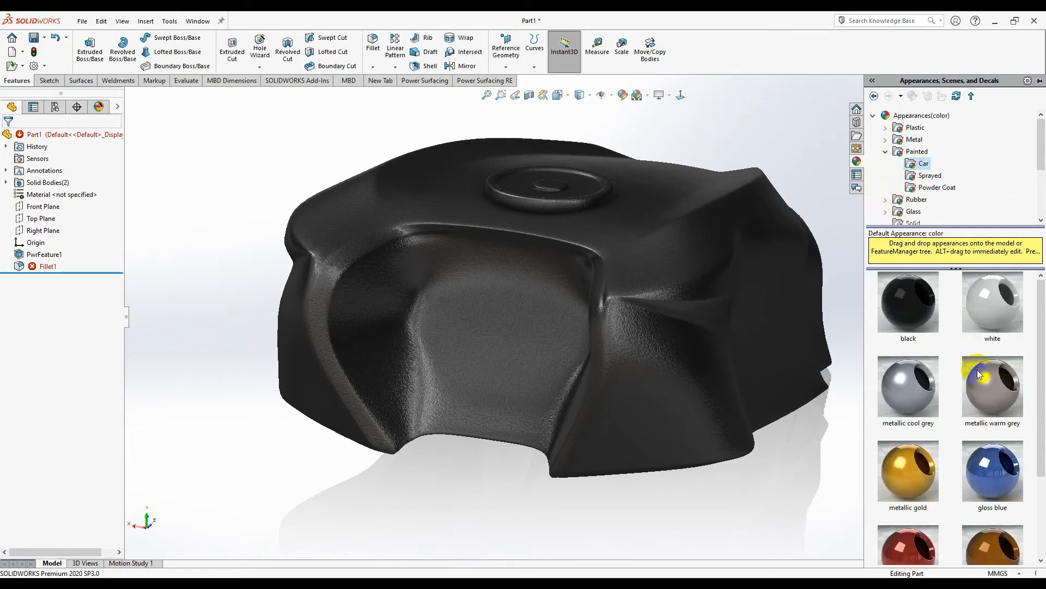
scroll(981, 376, down, 3)
drag(894, 374, 630, 245)
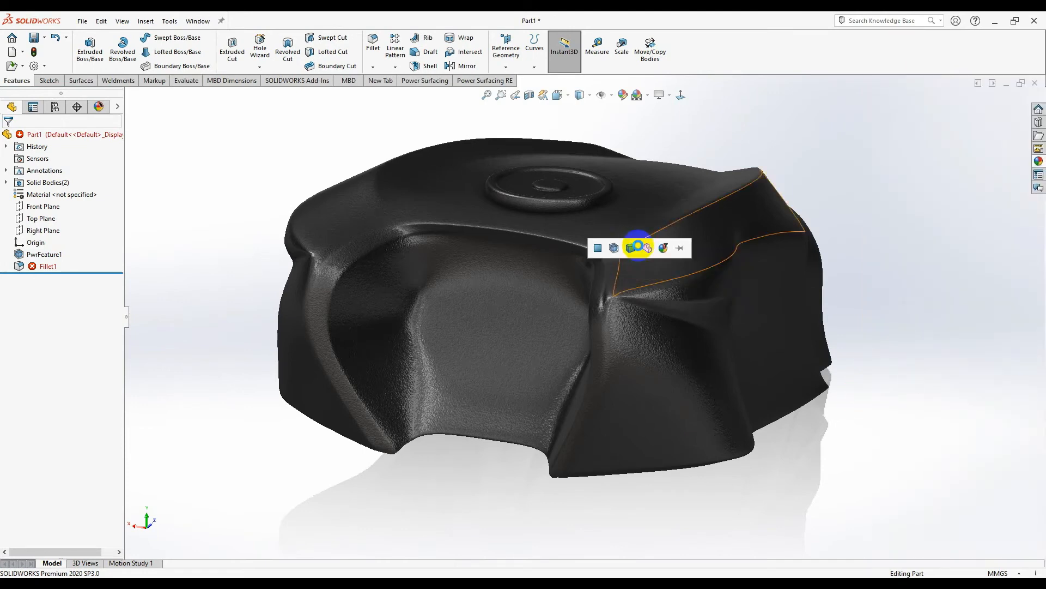
- Apply the metallic gold paint to the whole part
click(647, 247)
middle_drag(647, 248, 600, 381)
scroll(627, 247, down, 3)
middle_drag(627, 246, 719, 303)
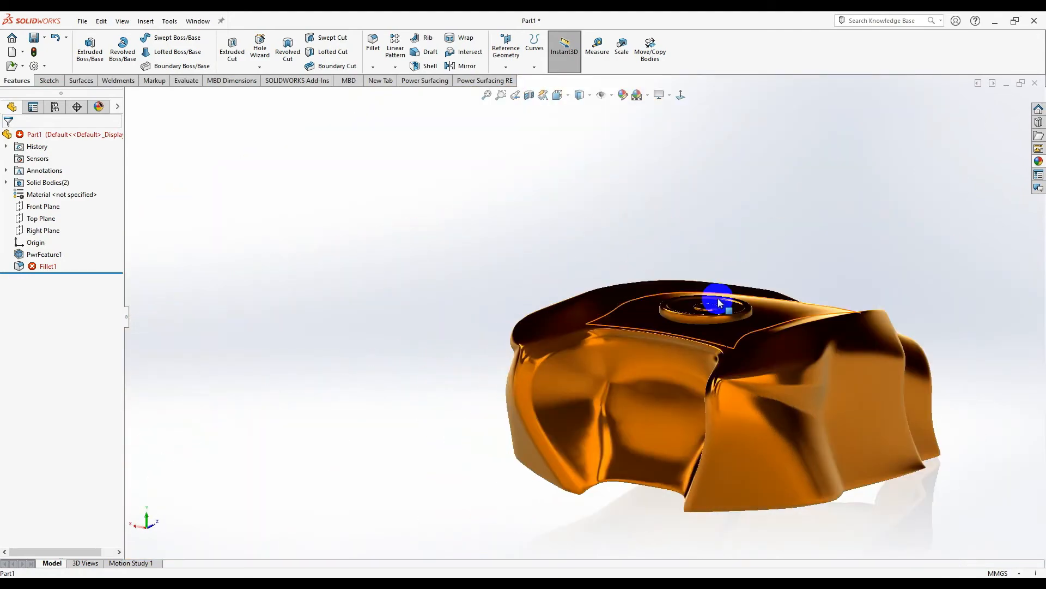
- Position the section plane at 234 mm and accept the cross-section
middle_drag(656, 391, 618, 385)
scroll(645, 369, down, 2)
drag(555, 439, 727, 410)
drag(704, 420, 675, 419)
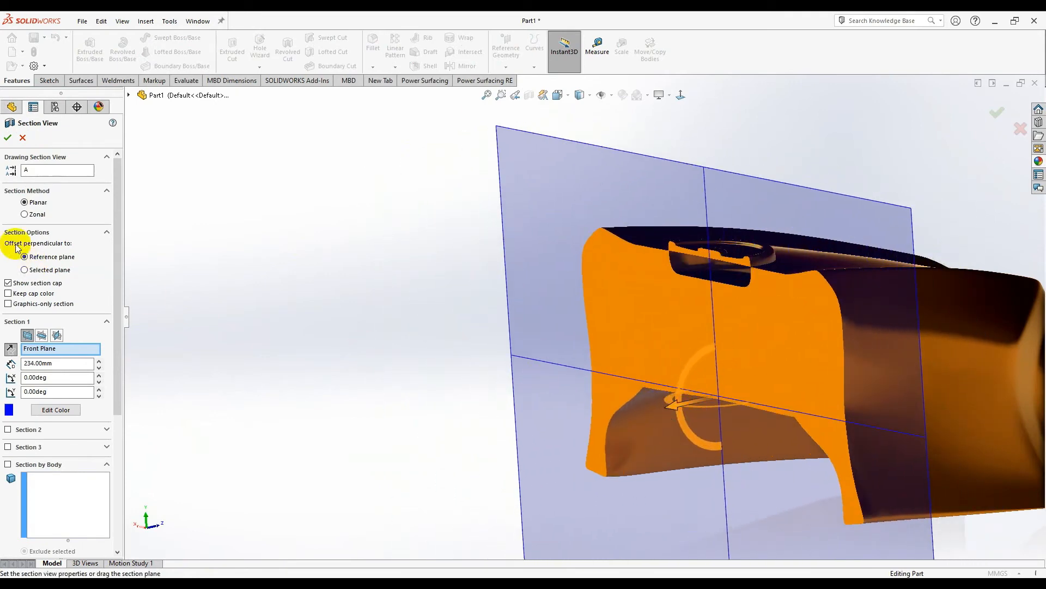
click(8, 138)
- Inspect the sectioned tank's interior walls, then turn the section view off
middle_drag(465, 378, 478, 288)
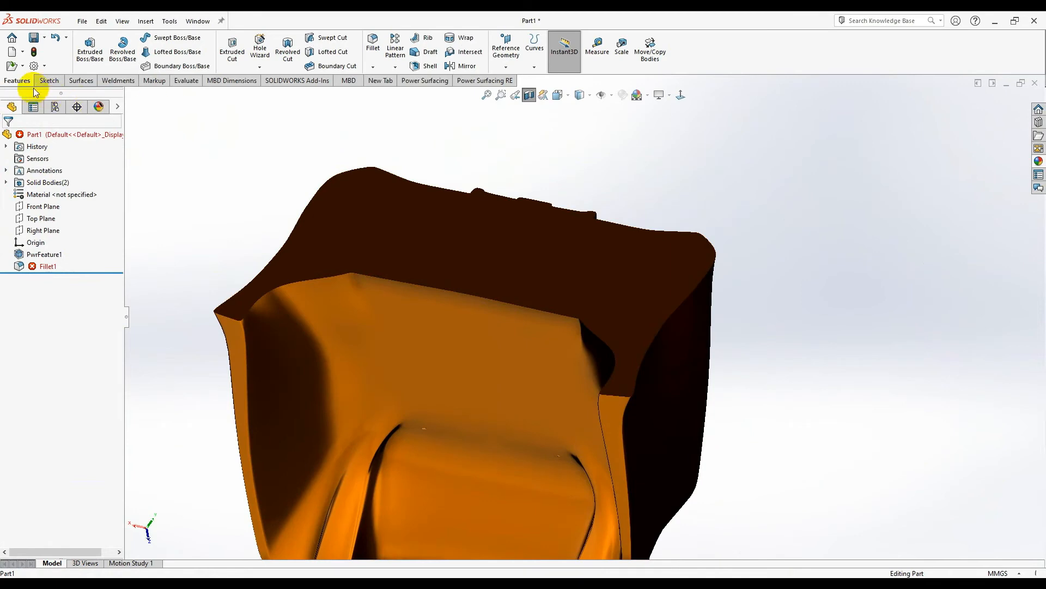
mouse_move(358, 166)
middle_down()
mouse_move(480, 257)
mouse_move(612, 224)
mouse_move(580, 168)
mouse_move(587, 210)
mouse_move(481, 303)
mouse_move(83, 91)
middle_up()
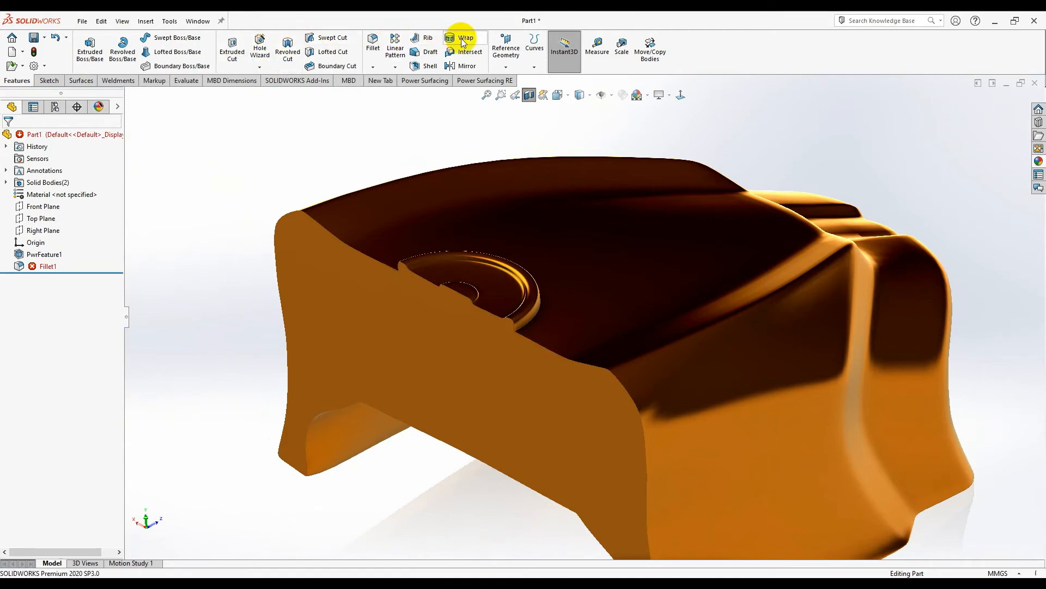
scroll(718, 334, up, 4)
middle_drag(718, 335, 542, 309)
scroll(894, 393, down, 3)
middle_drag(543, 195, 515, 325)
click(533, 101)
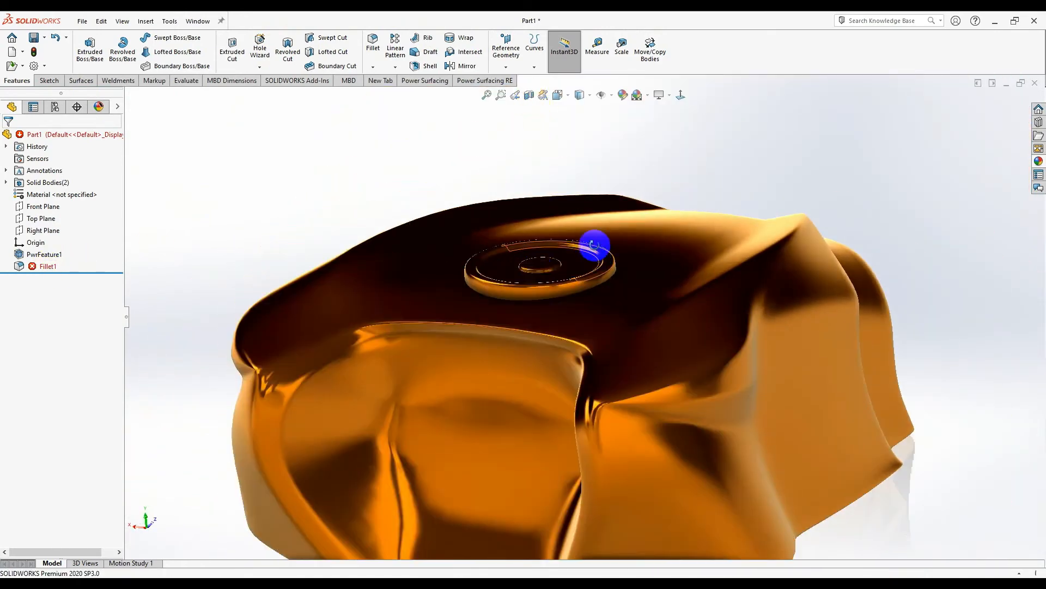
- Suppress the failing Fillet1, then delete it from the tree and confirm
middle_drag(595, 244, 573, 249)
scroll(571, 249, up, 2)
right_click(35, 266)
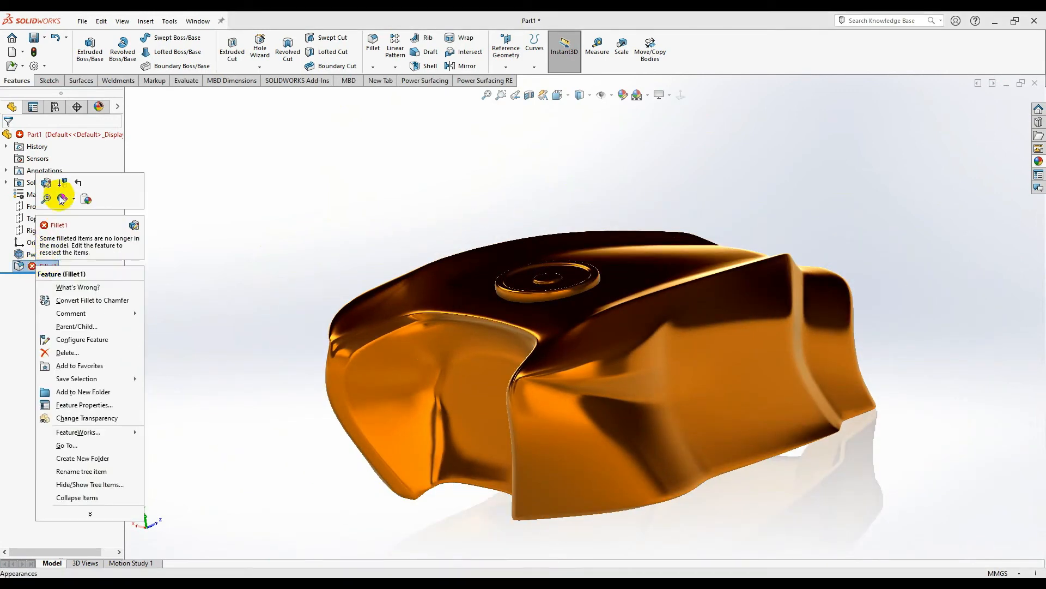
click(46, 184)
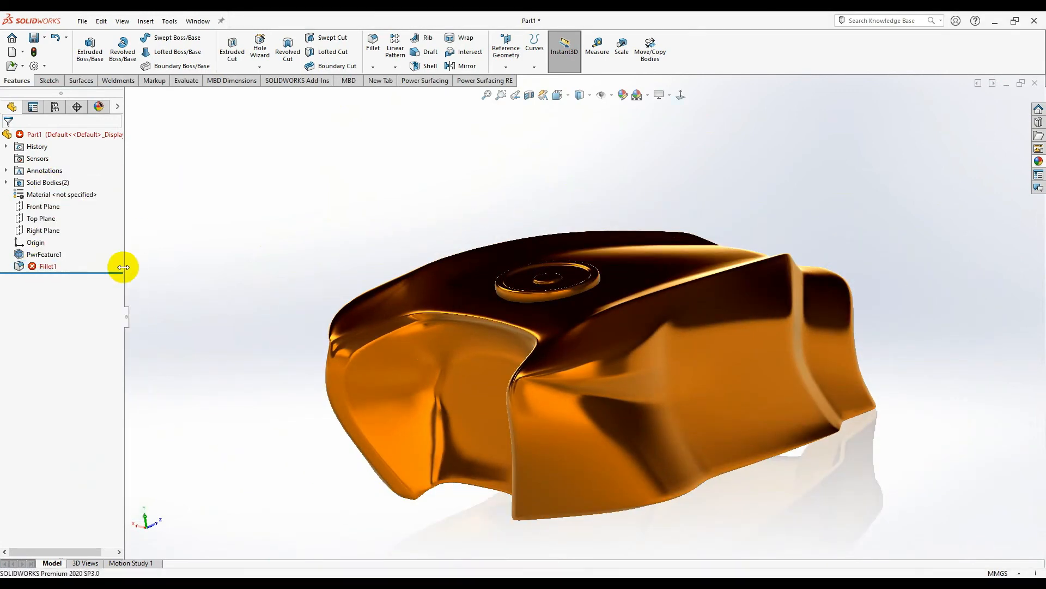
middle_drag(561, 228, 593, 224)
right_click(46, 270)
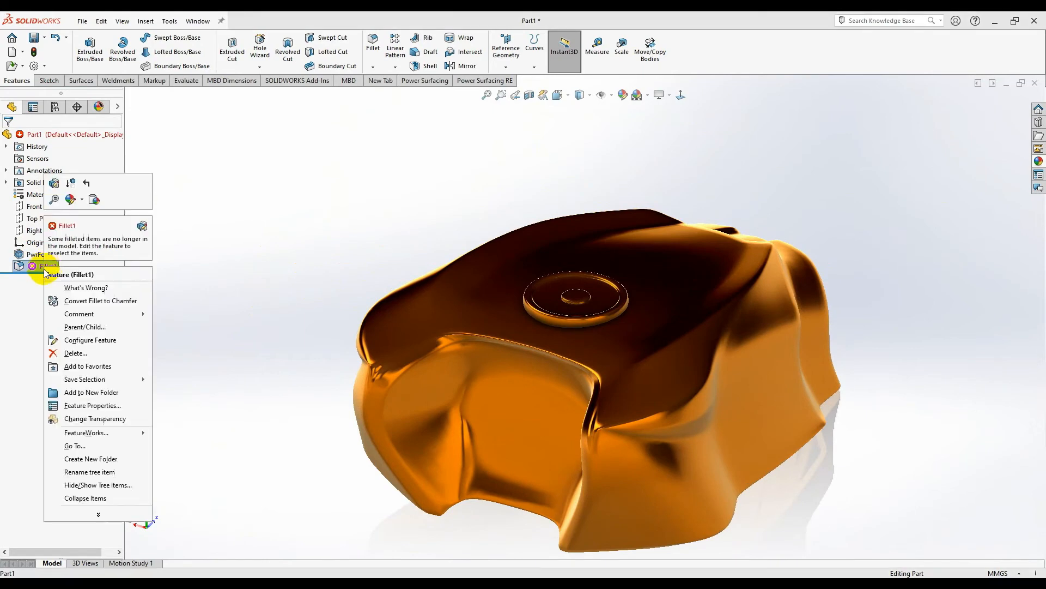
key(Delete)
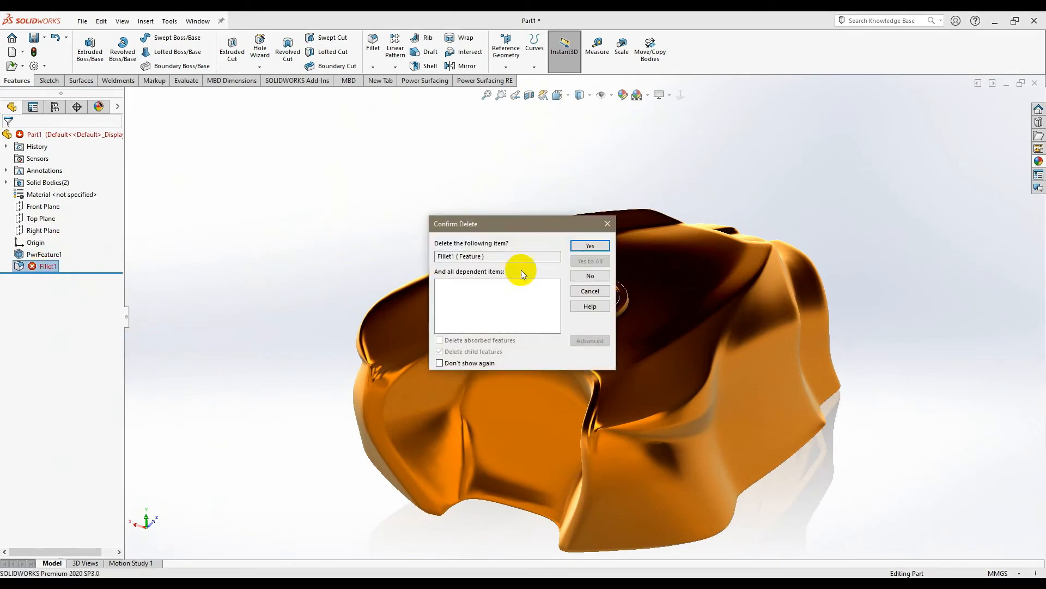
click(583, 247)
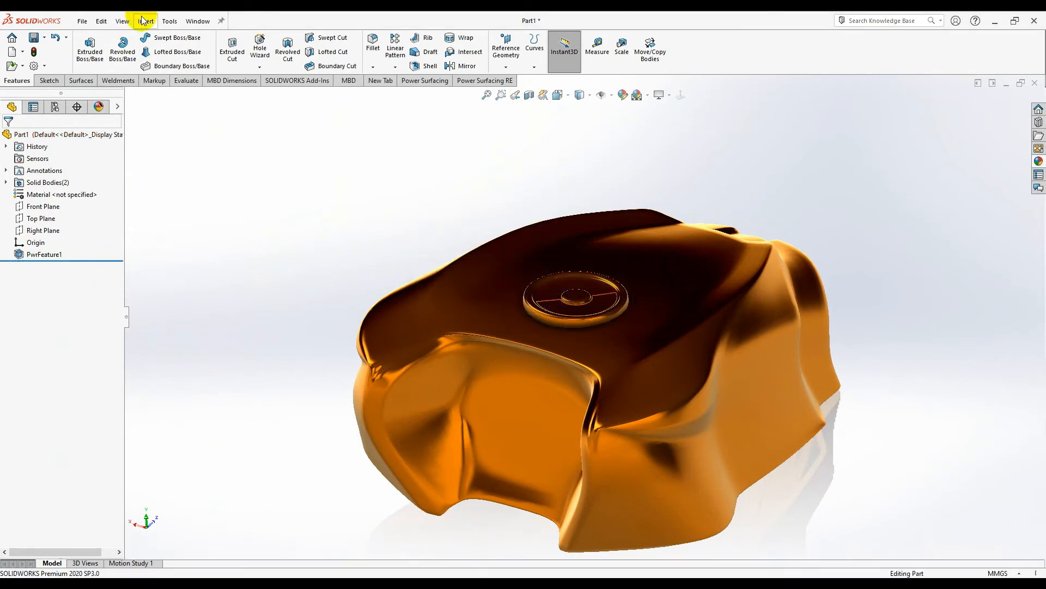
scroll(605, 316, down, 2)
middle_drag(605, 315, 568, 359)
- Apply a brighter scene and combine the cap ring and tank shell bodies with Combine
middle_drag(586, 296, 618, 175)
click(637, 99)
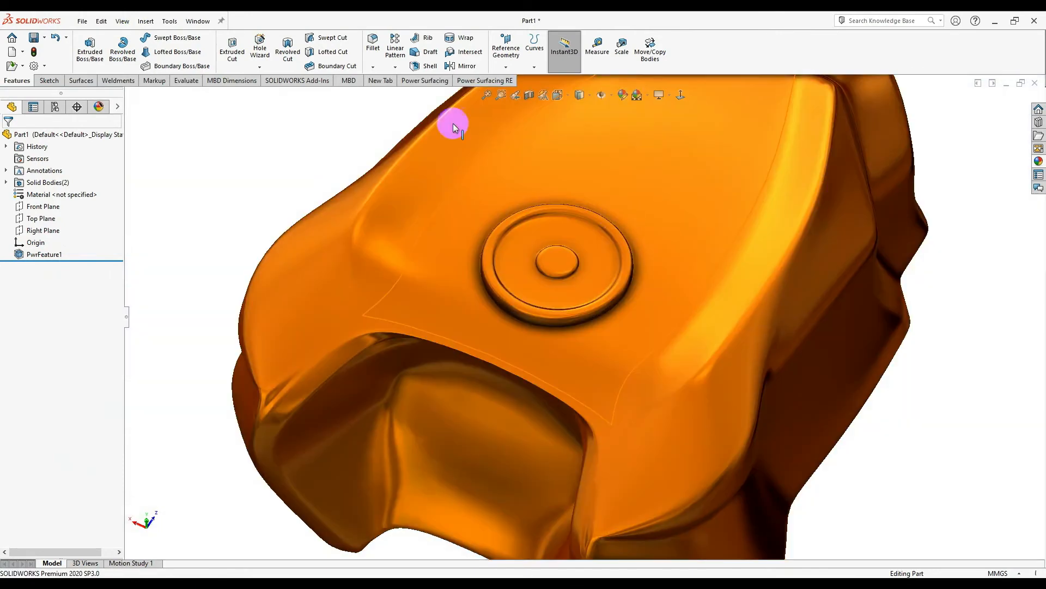
click(142, 22)
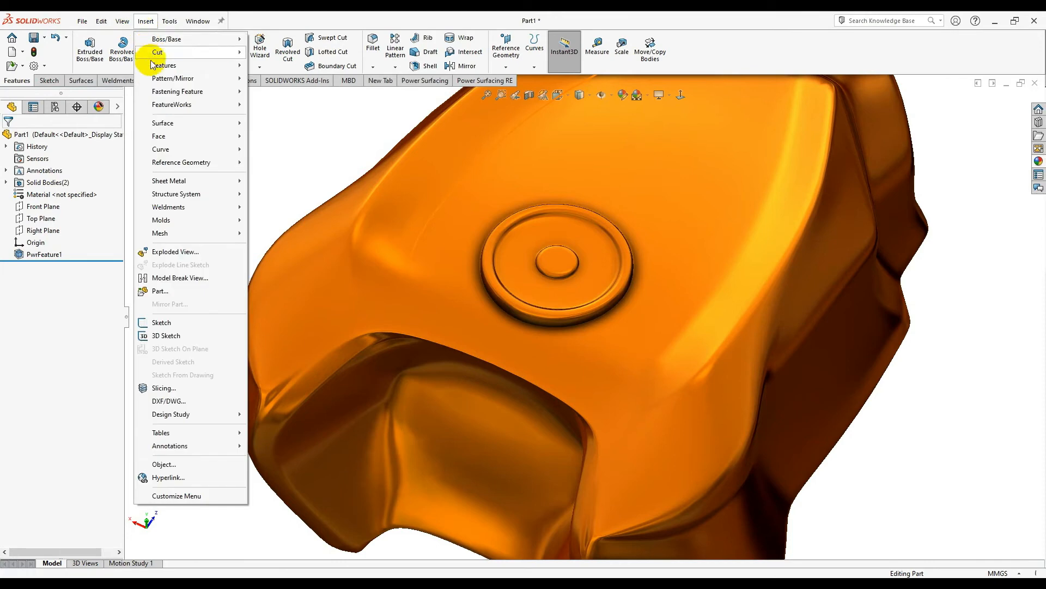
mouse_move(180, 65)
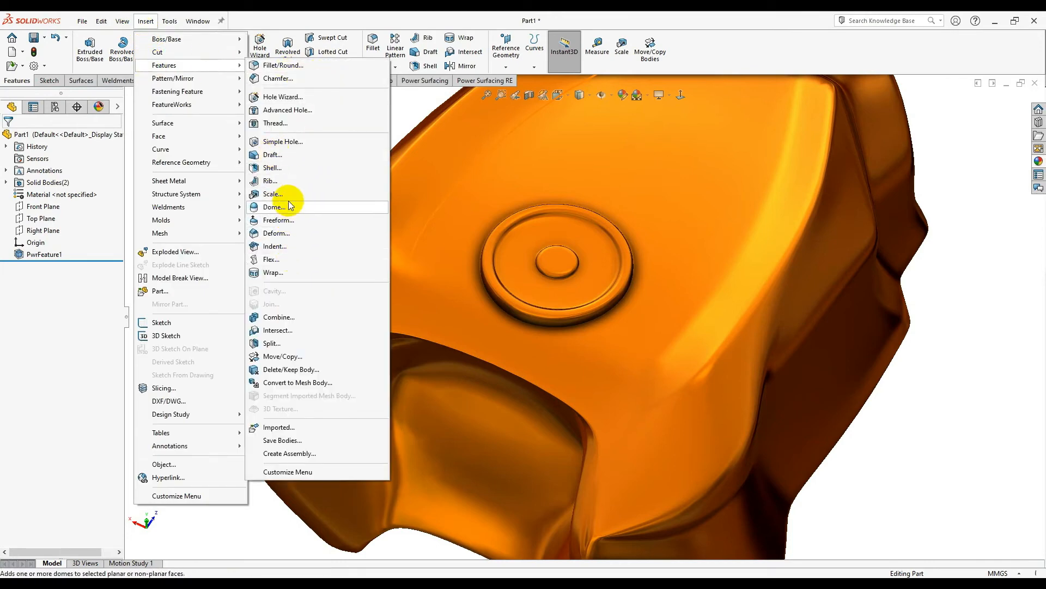
click(290, 318)
middle_drag(475, 400, 493, 261)
click(545, 275)
click(686, 330)
middle_drag(686, 331, 654, 256)
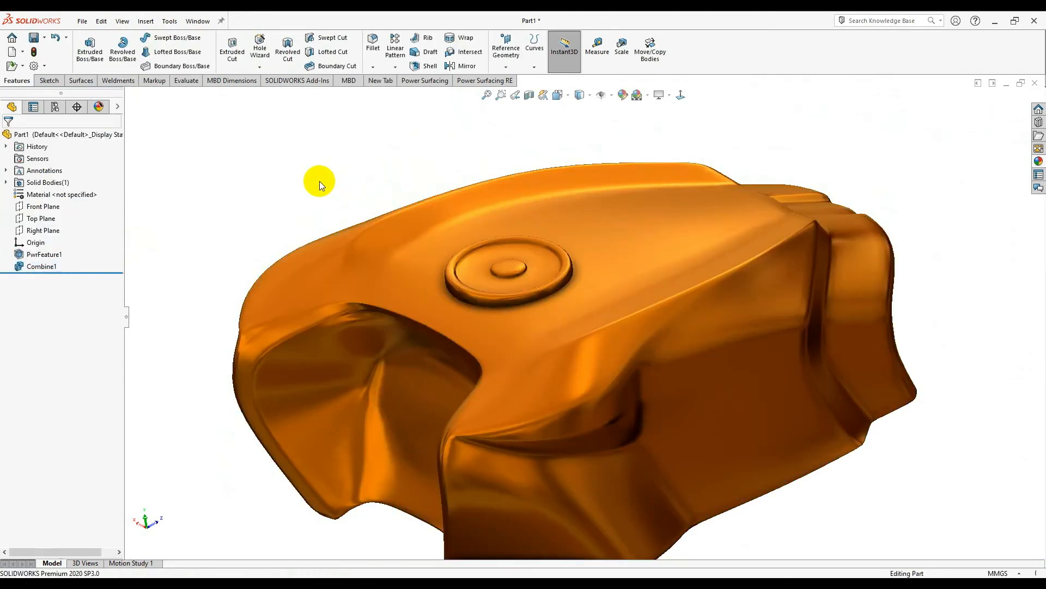
- Inspect the merged tank in a section view, then turn the section off
middle_drag(319, 181, 382, 153)
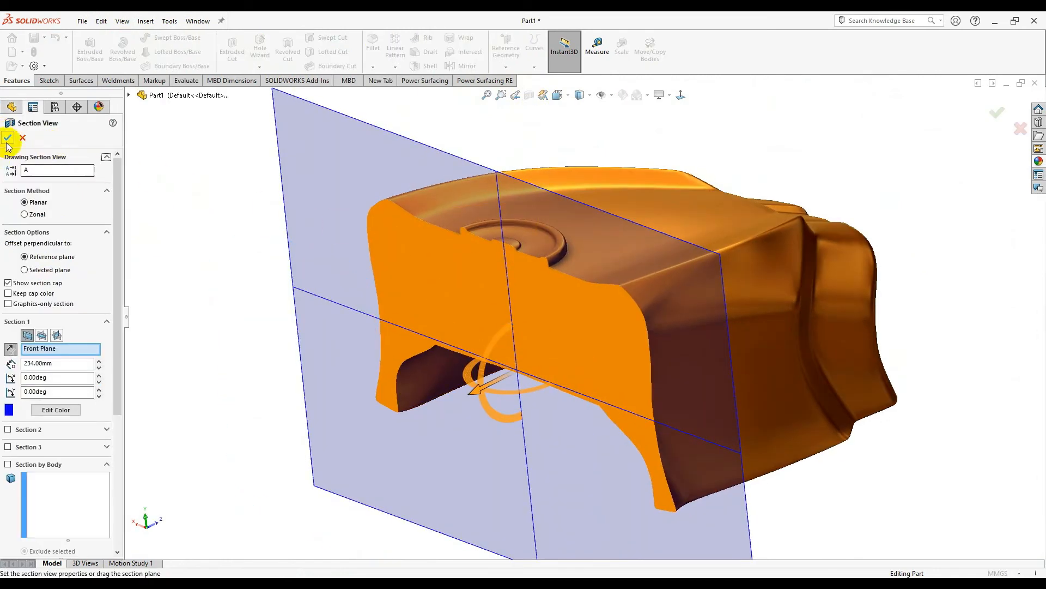
middle_drag(549, 304, 594, 251)
scroll(673, 204, down, 5)
middle_drag(674, 205, 776, 204)
scroll(687, 314, up, 8)
middle_drag(708, 264, 634, 300)
scroll(545, 159, down, 1)
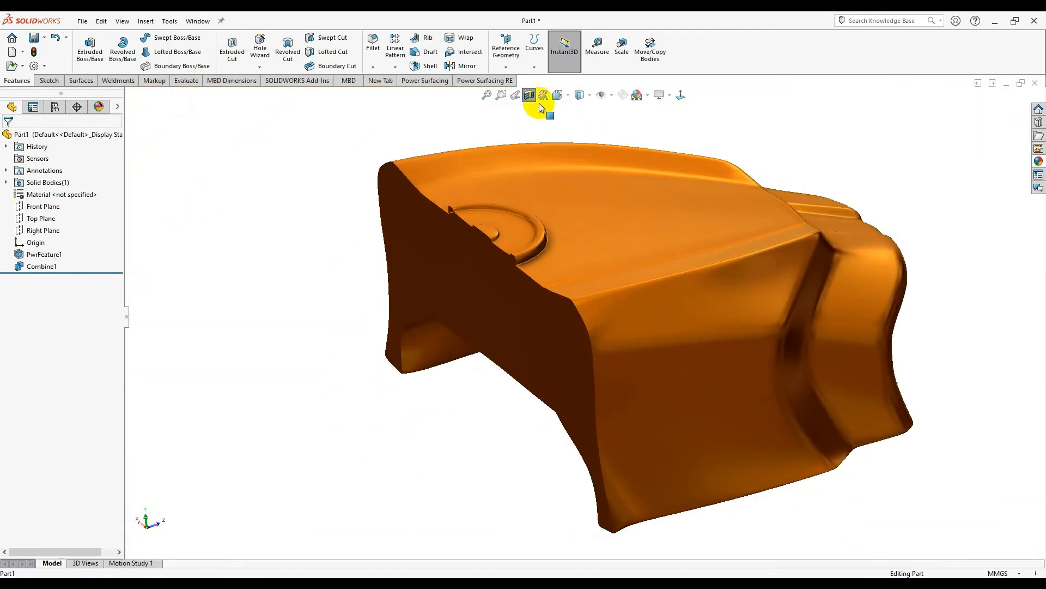
click(529, 96)
middle_drag(518, 193, 506, 209)
scroll(485, 218, down, 3)
scroll(479, 305, down, 2)
middle_drag(478, 305, 376, 185)
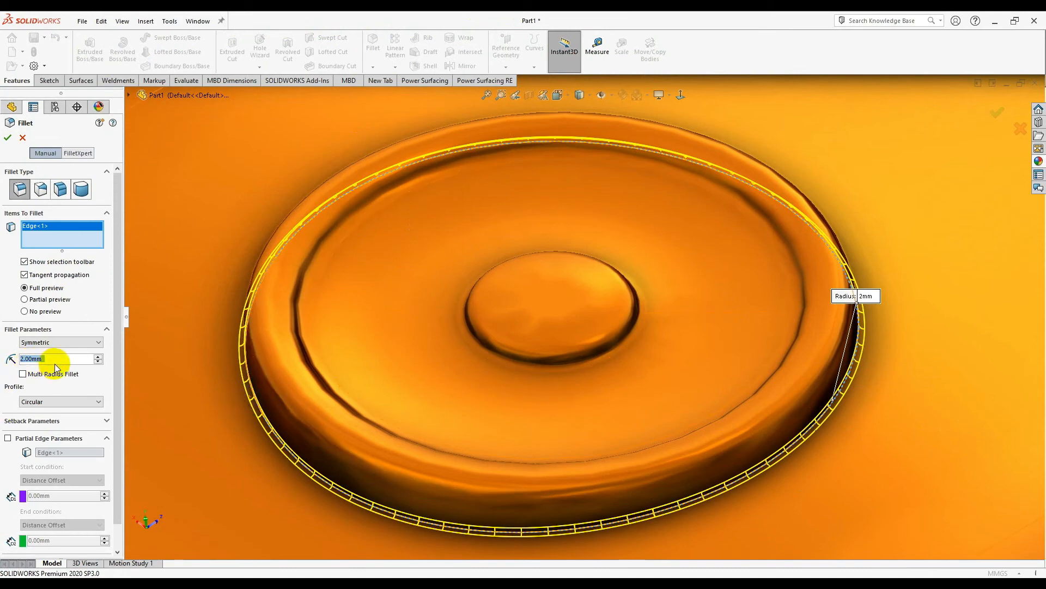
- Fillet the cap pad's outer base edge with a 10 mm radius and accept it
text(10)
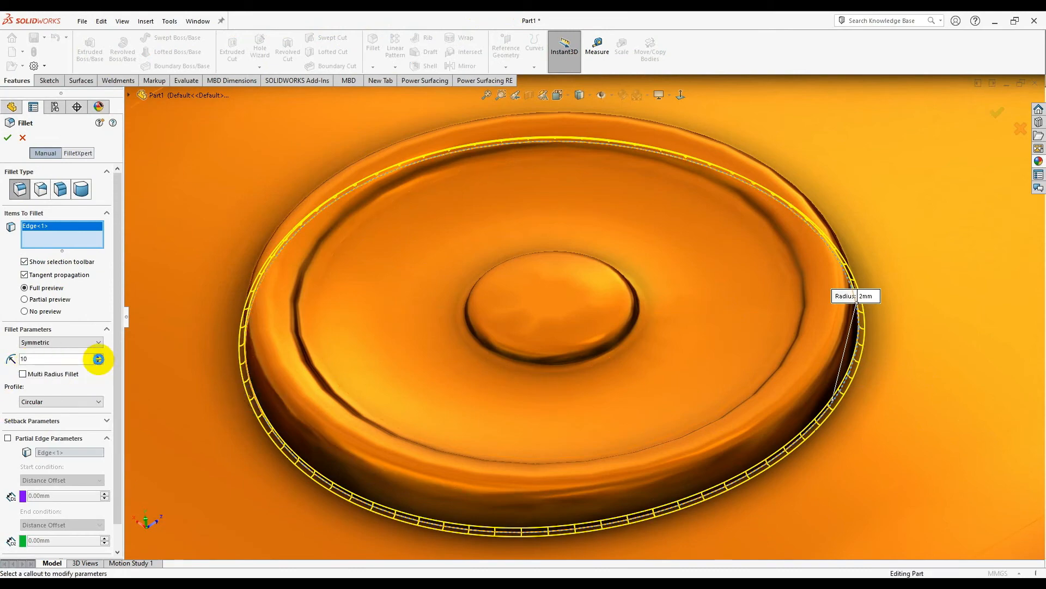
click(98, 359)
scroll(528, 416, down, 6)
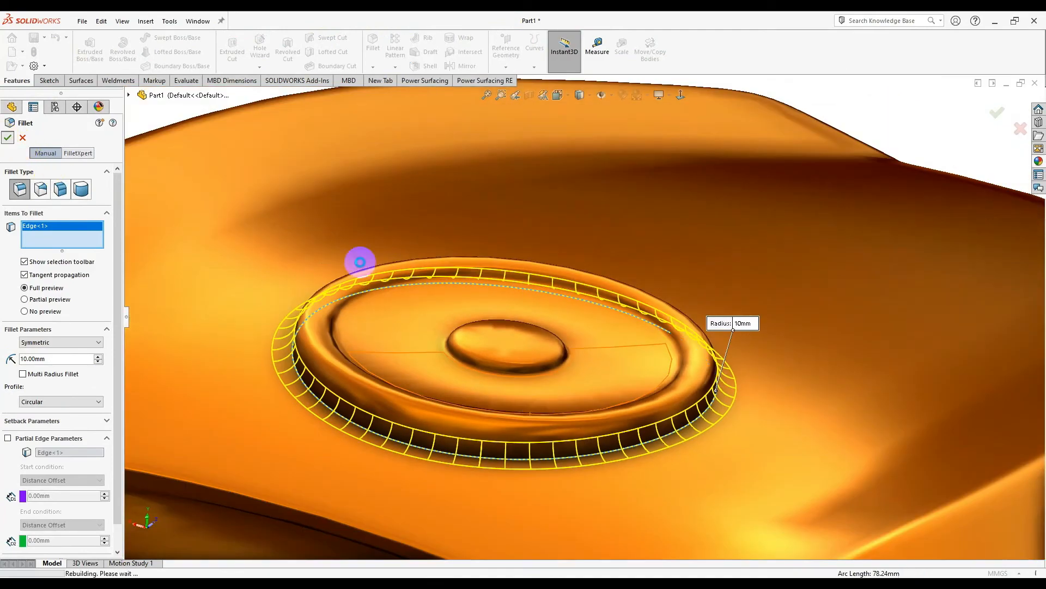
scroll(600, 325, up, 7)
middle_drag(631, 288, 632, 420)
click(802, 460)
middle_drag(745, 415, 644, 265)
- Set the part's shaded image quality to High through Options > Performance
scroll(644, 265, down, 3)
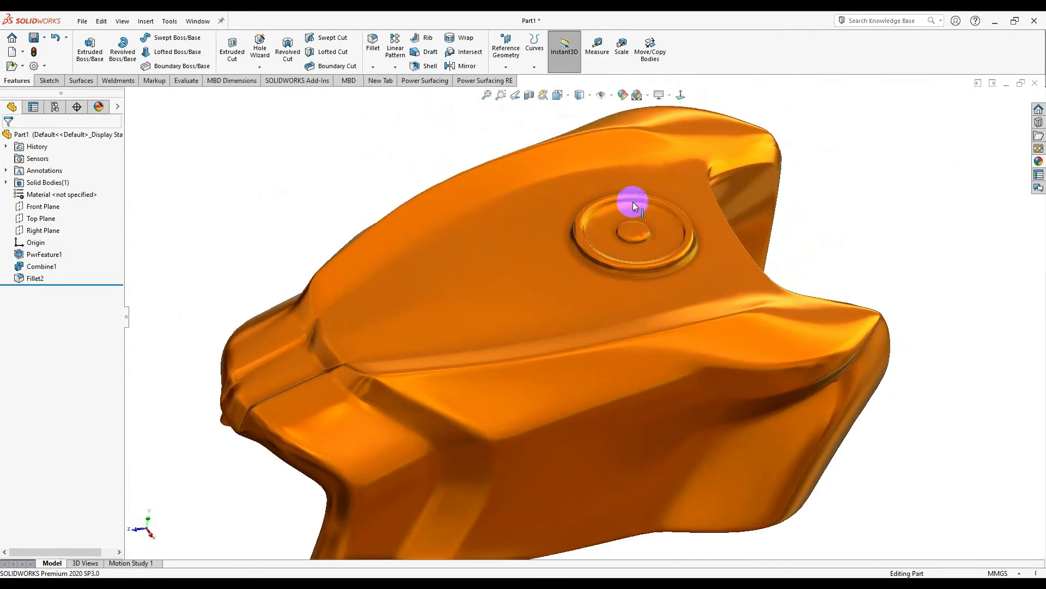
scroll(633, 205, down, 10)
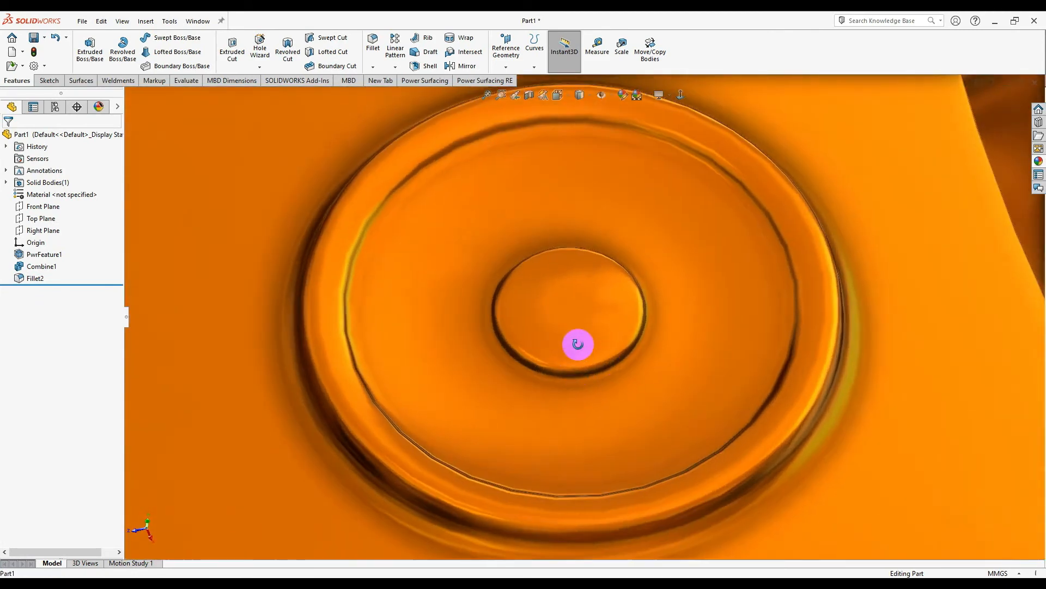
scroll(579, 342, up, 3)
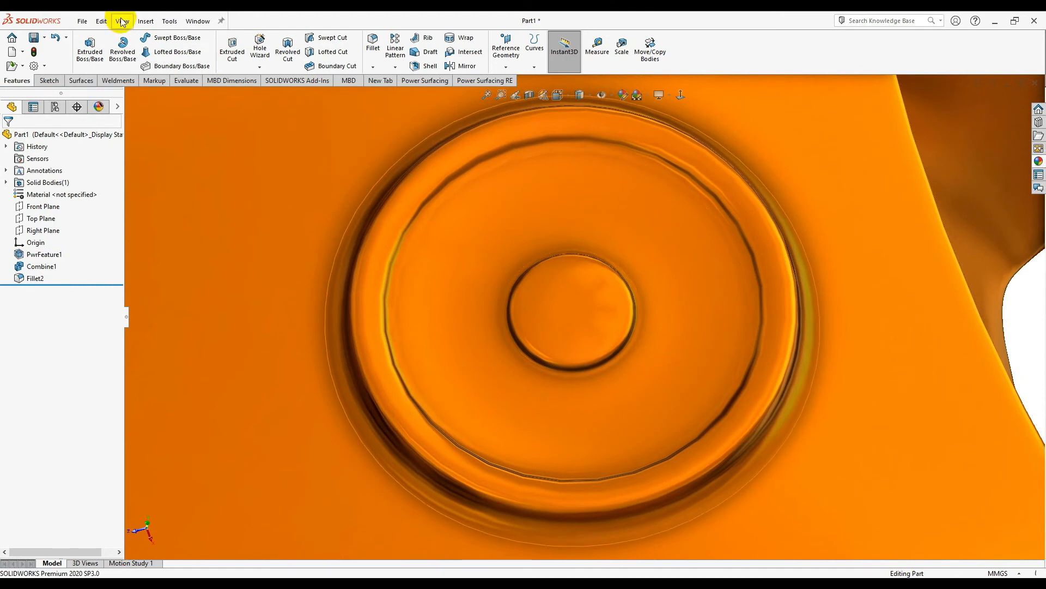
click(169, 21)
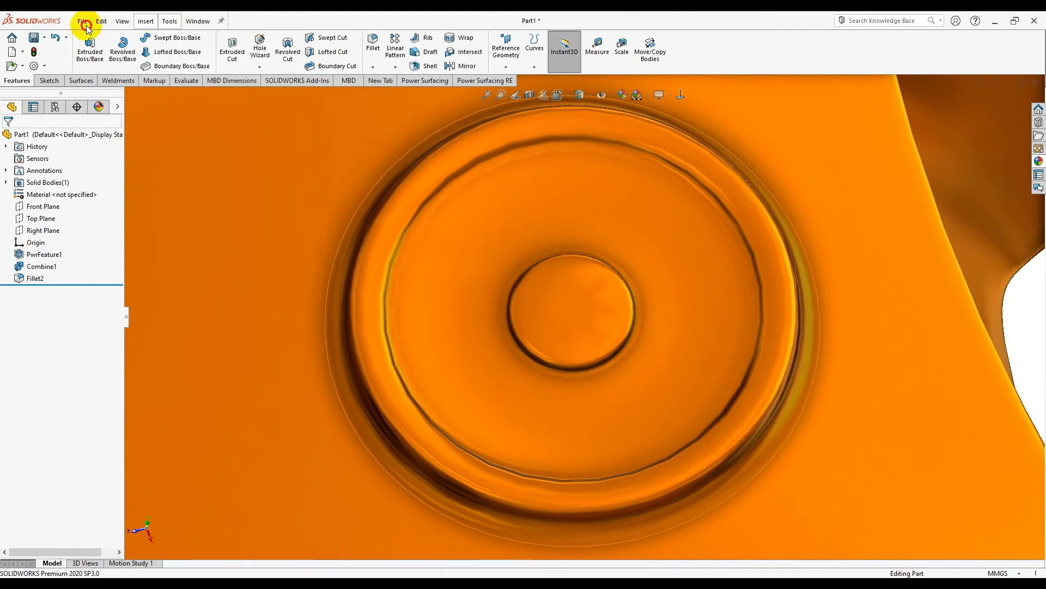
click(34, 66)
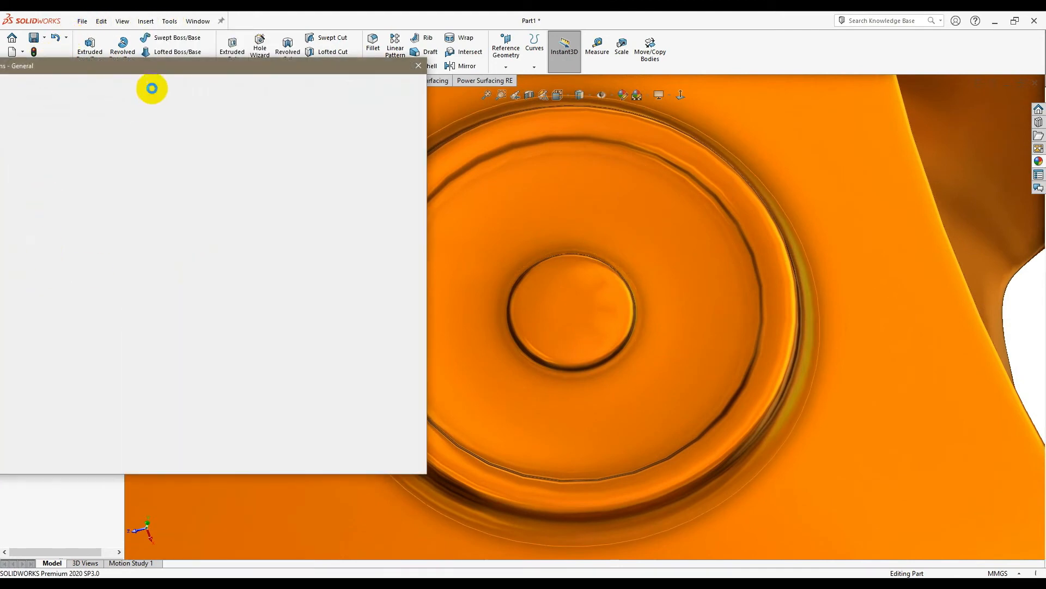
drag(151, 69, 253, 87)
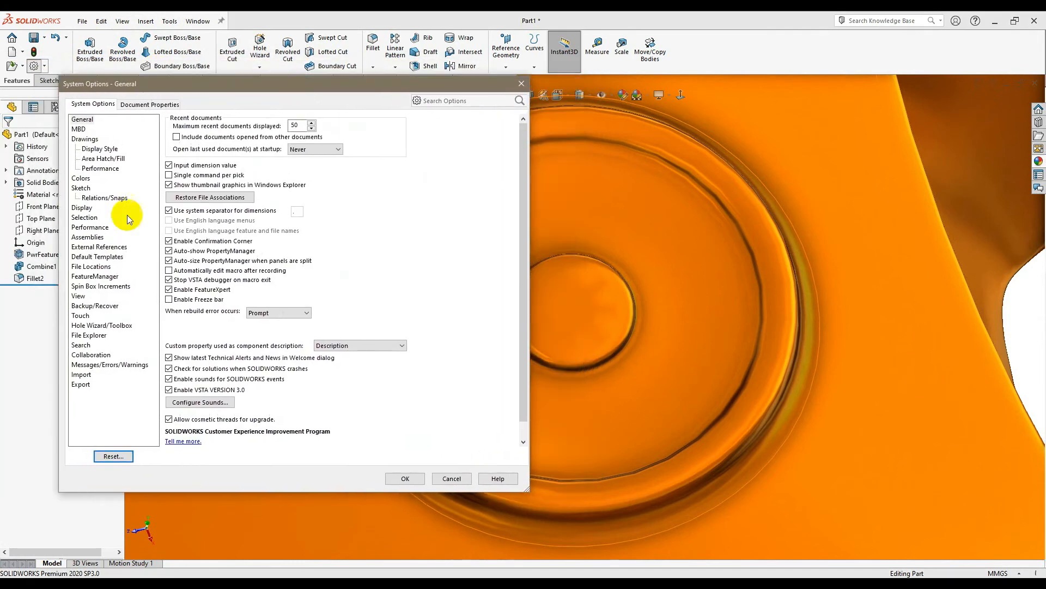
click(90, 226)
click(318, 424)
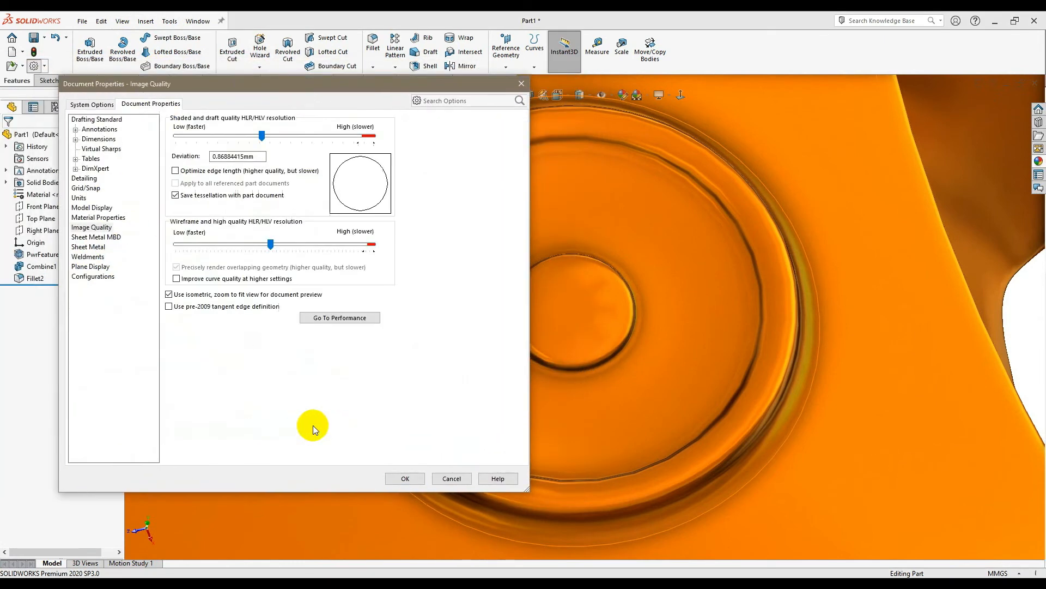
drag(299, 85, 200, 89)
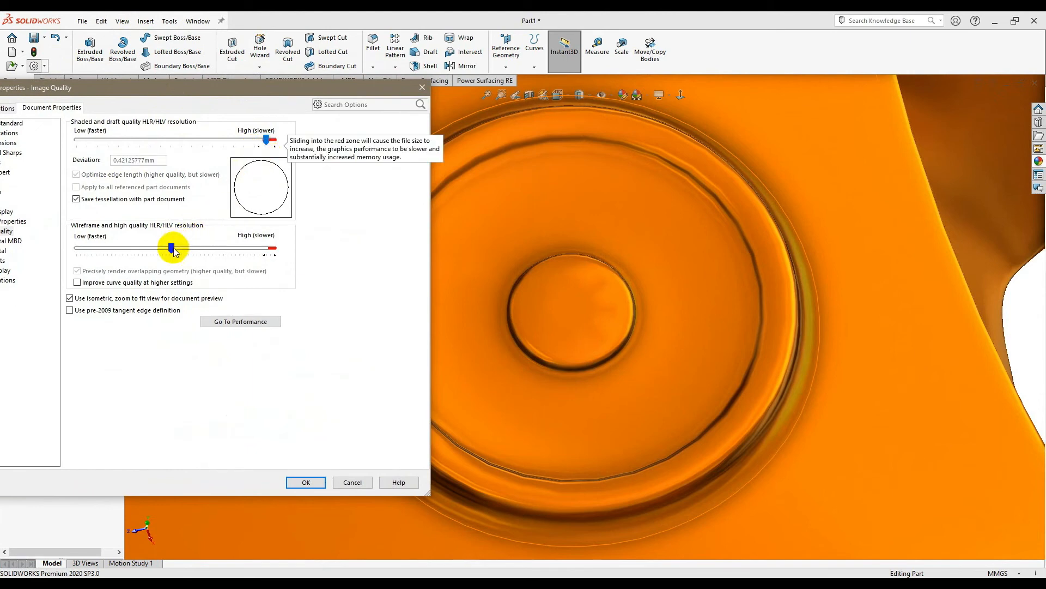
click(306, 483)
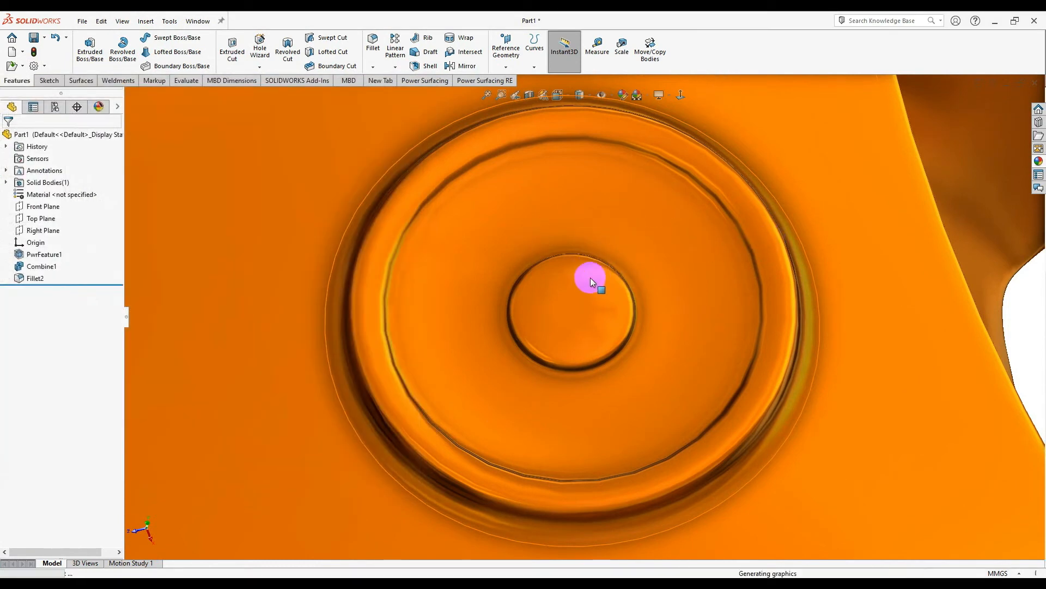
- Orbit and zoom around the smoothed cap pad and tank surface to inspect them
middle_drag(788, 430, 577, 381)
scroll(588, 403, down, 10)
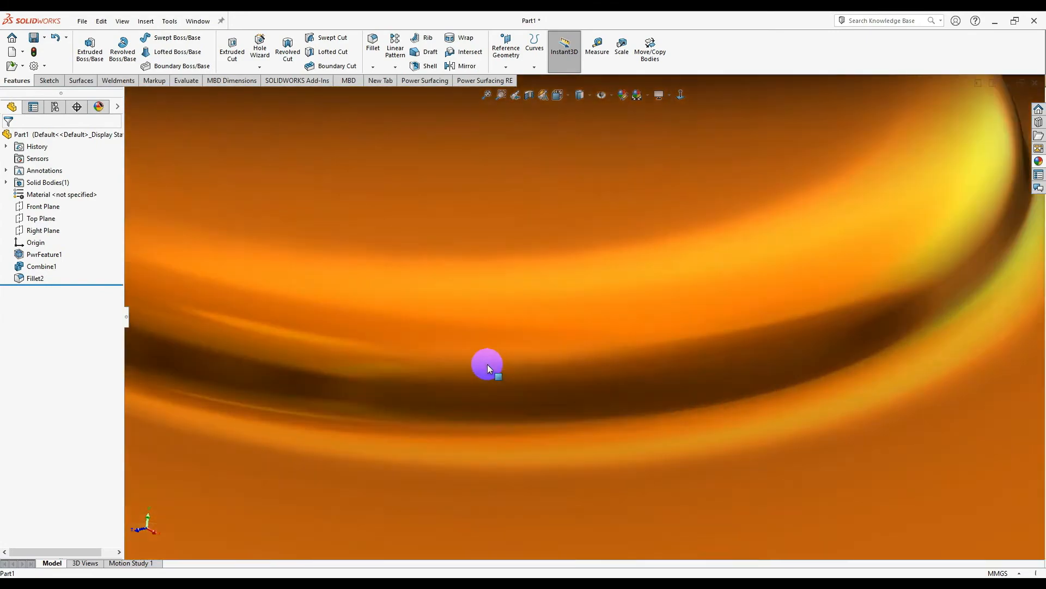
scroll(553, 352, up, 10)
middle_drag(520, 362, 859, 422)
scroll(725, 359, down, 5)
middle_drag(725, 359, 623, 365)
scroll(718, 309, up, 5)
scroll(621, 363, down, 3)
scroll(621, 363, up, 1)
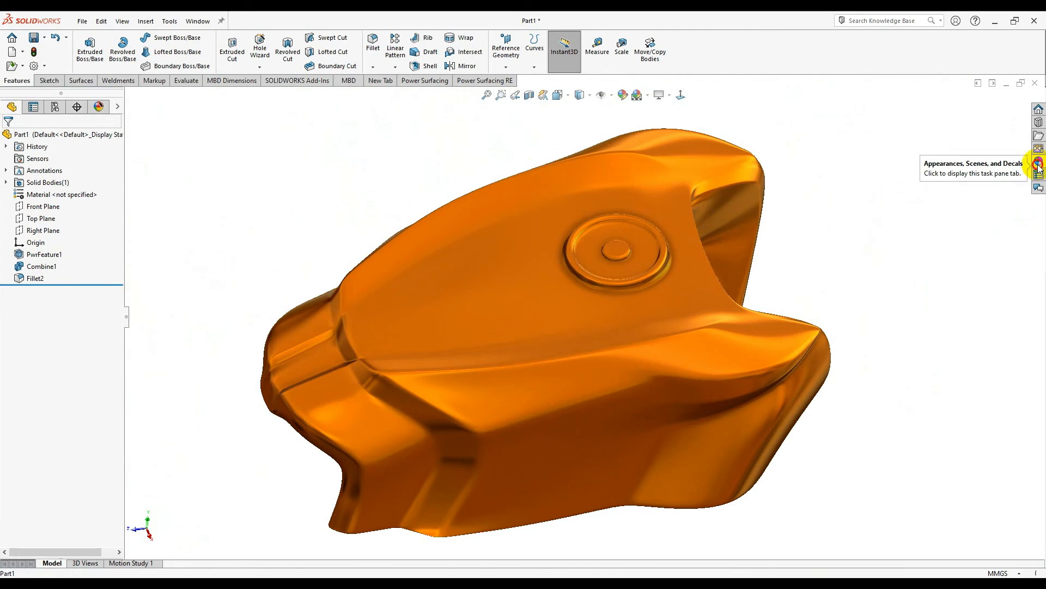
- Drag a red High Gloss paint onto the tank and apply it to all of Part1
click(1038, 163)
drag(923, 424, 680, 327)
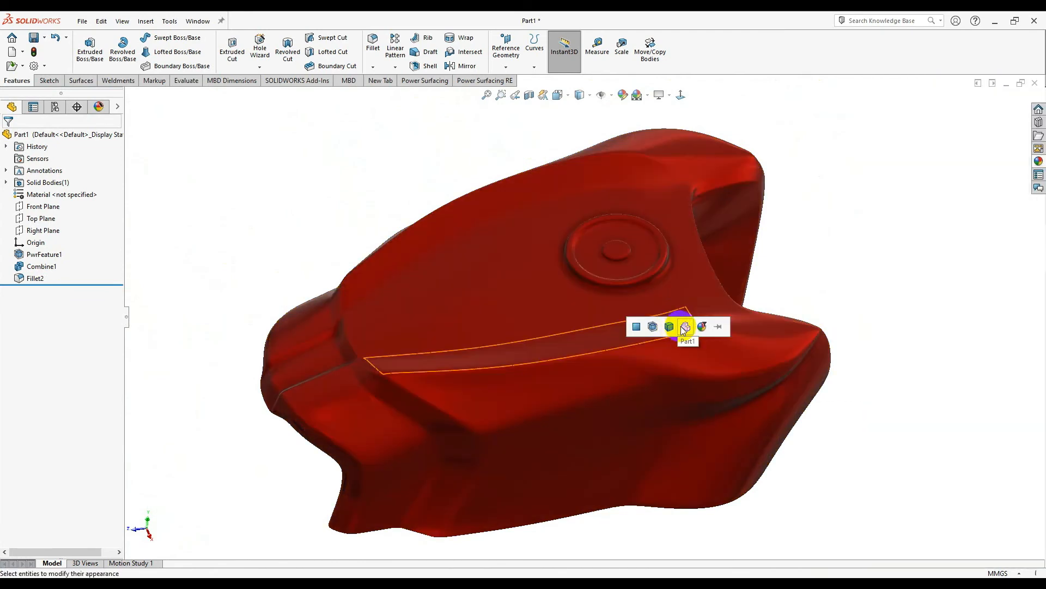
click(1039, 162)
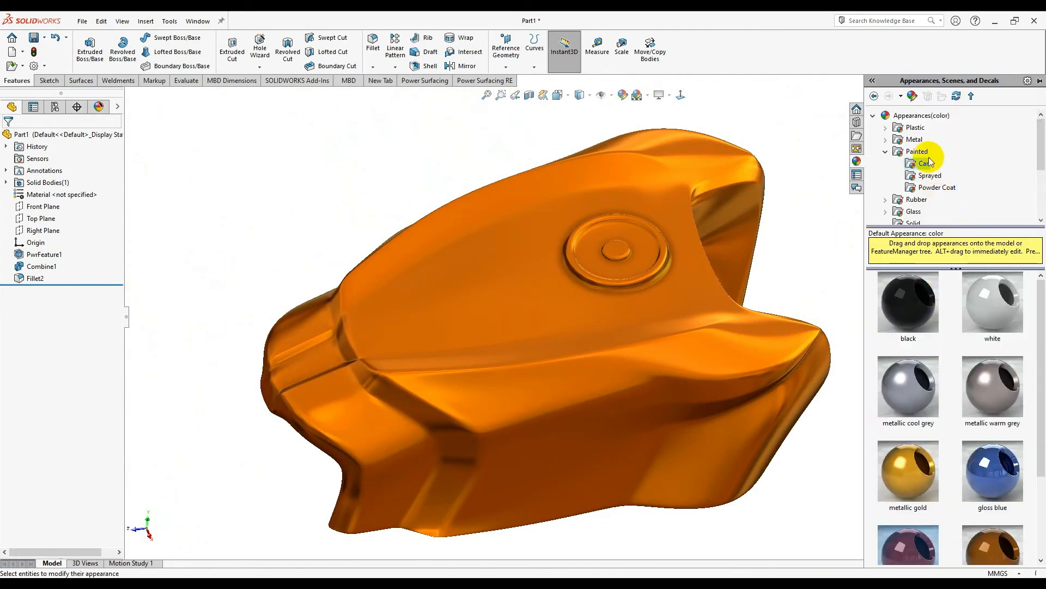
click(923, 128)
scroll(925, 380, down, 3)
drag(908, 371, 684, 355)
click(701, 357)
middle_drag(702, 360, 594, 316)
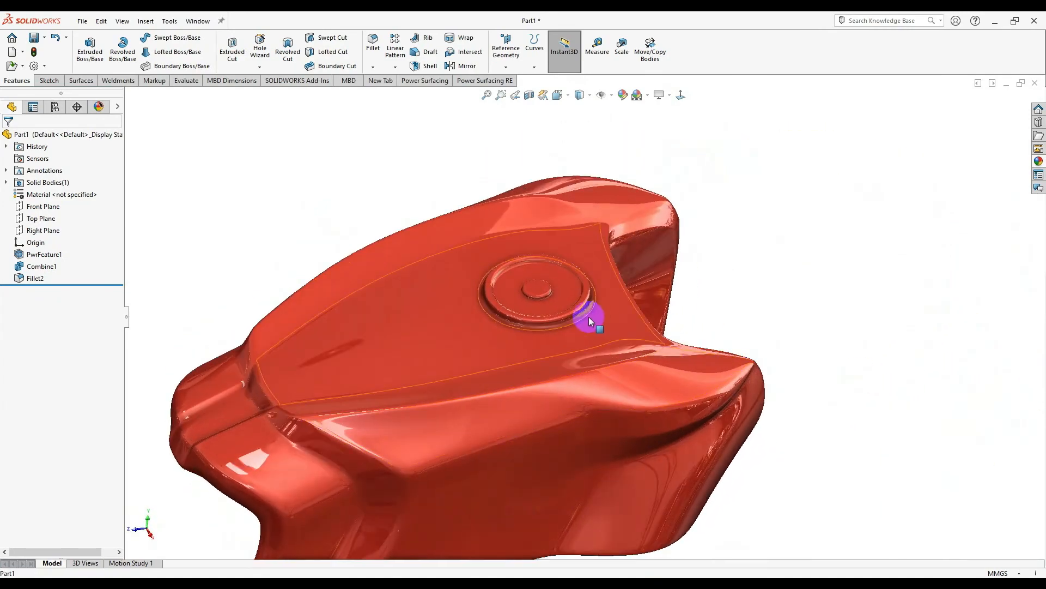
scroll(593, 316, down, 3)
click(561, 295)
- Select the filler cap's faces, adding the remaining ring face
scroll(561, 295, down, 3)
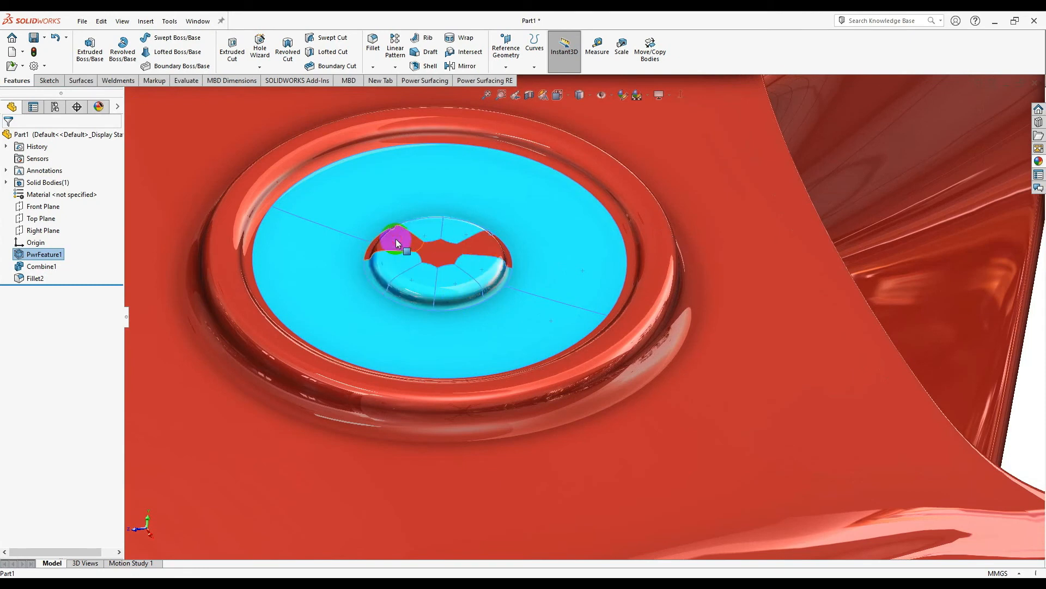
scroll(444, 251, down, 4)
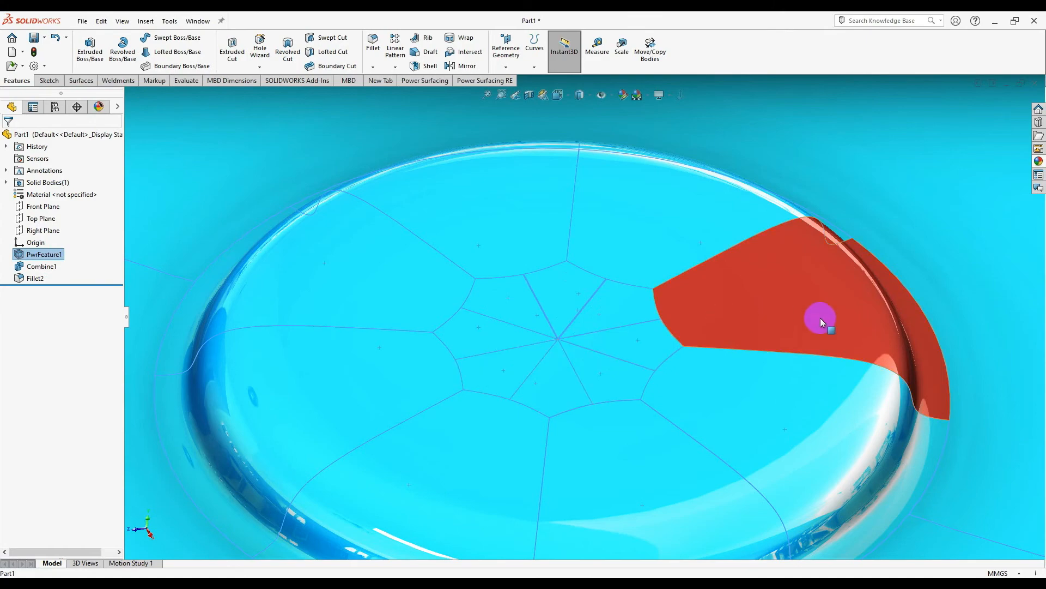
scroll(812, 330, up, 6)
scroll(799, 292, down, 3)
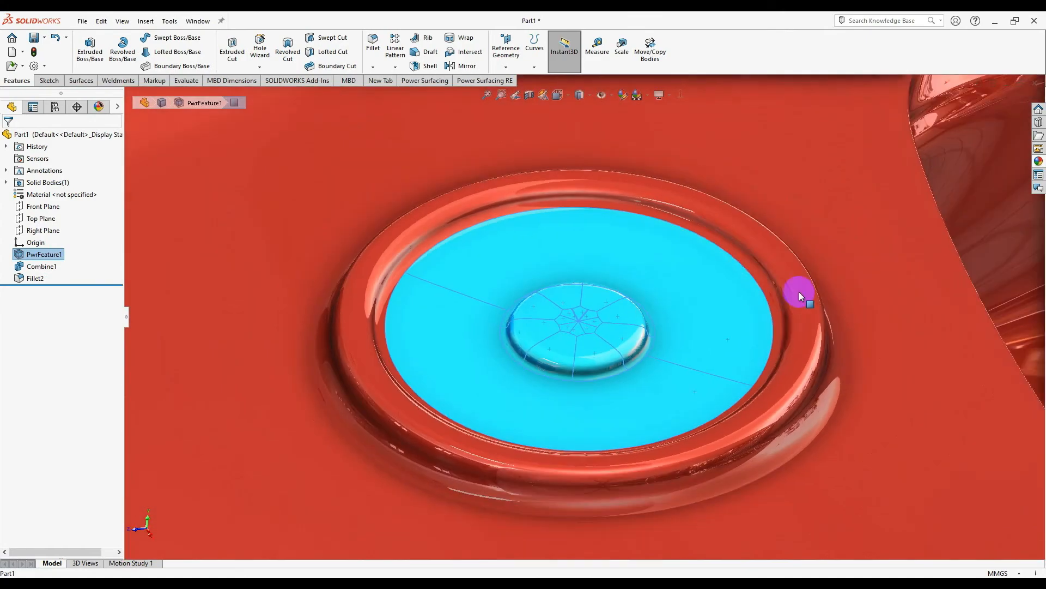
ctrl+click(606, 191)
scroll(647, 466, up, 1)
middle_drag(647, 466, 681, 485)
- Give the selected cap faces a Chrome chromium plate appearance
right_click(581, 406)
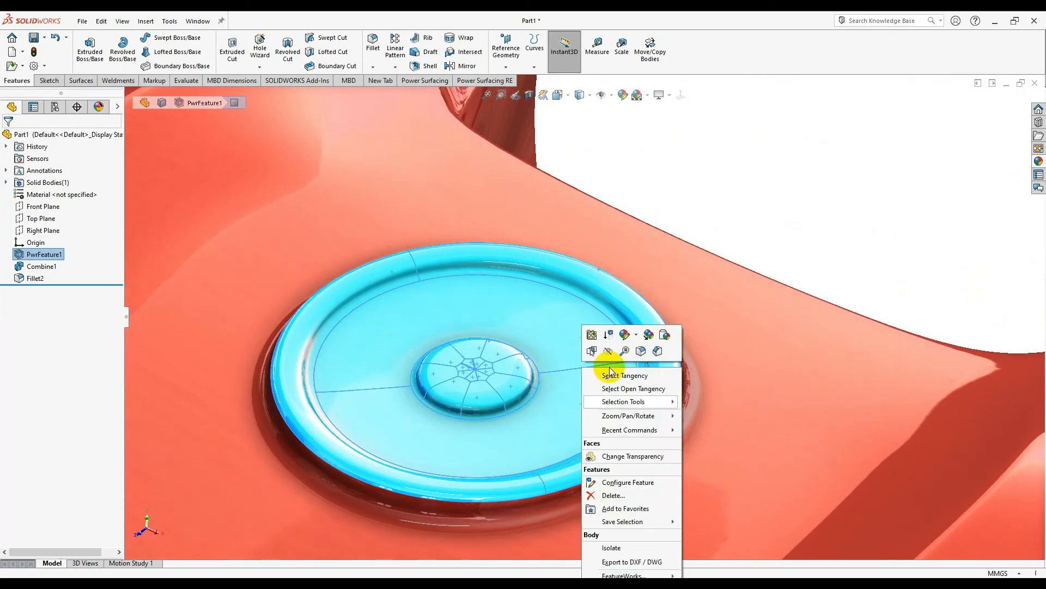
click(636, 336)
click(645, 364)
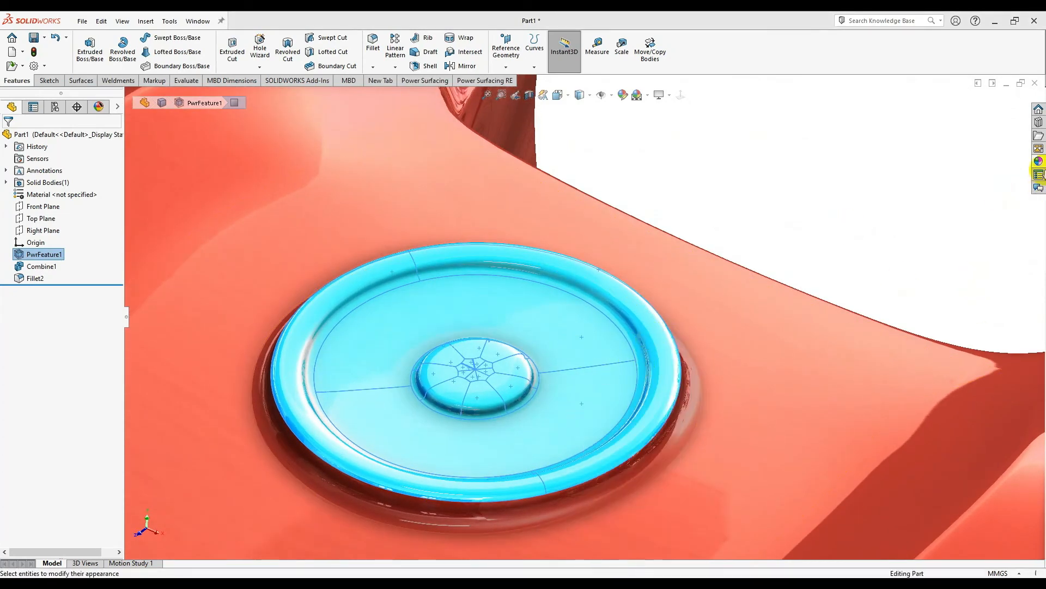
click(922, 141)
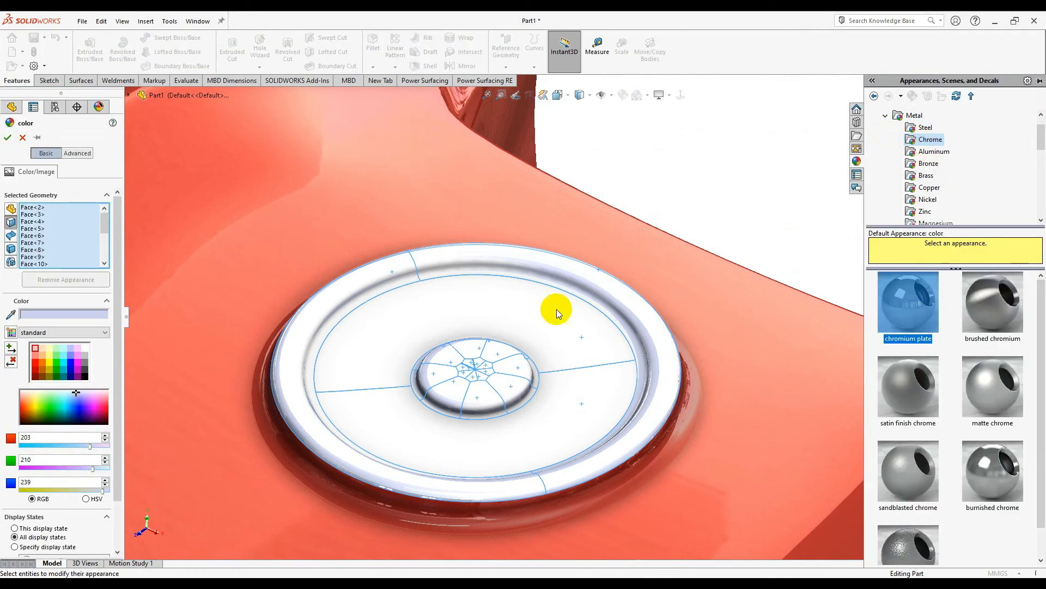
click(675, 154)
scroll(675, 158, up, 5)
middle_drag(672, 181, 686, 347)
scroll(686, 347, up, 5)
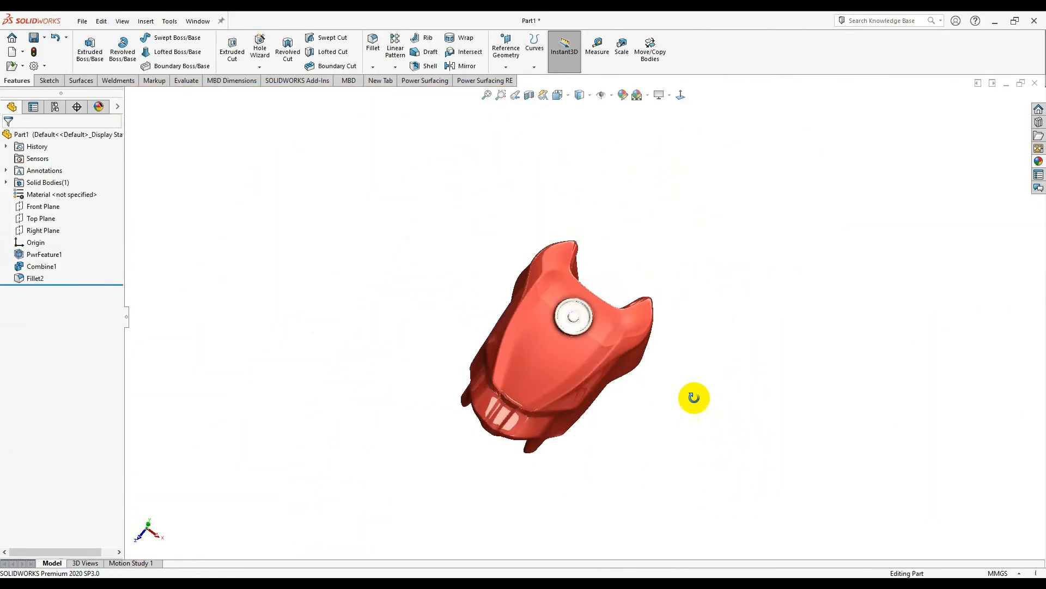
- Turn on shadows in shaded mode so the tank casts a floor shadow
scroll(582, 301, down, 5)
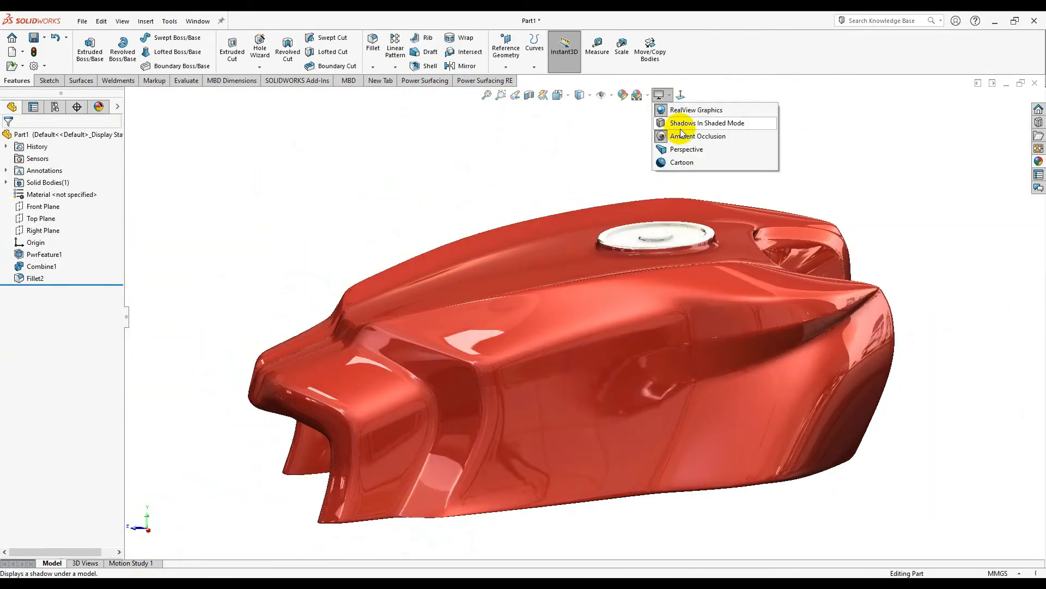
click(673, 136)
middle_drag(883, 222, 600, 229)
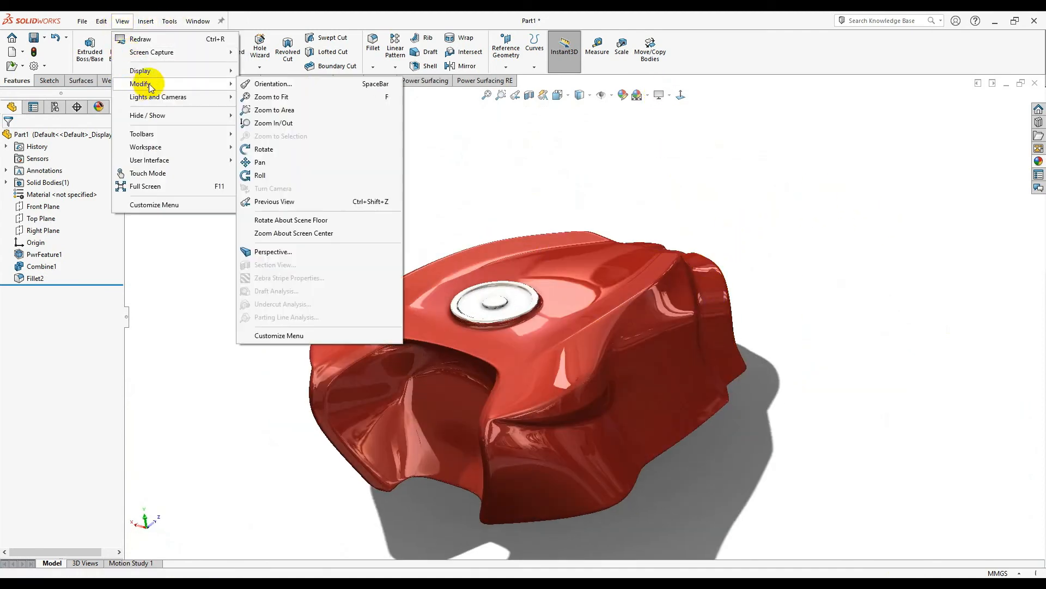
- Switch the view to perspective with the observer position set to 1
click(272, 251)
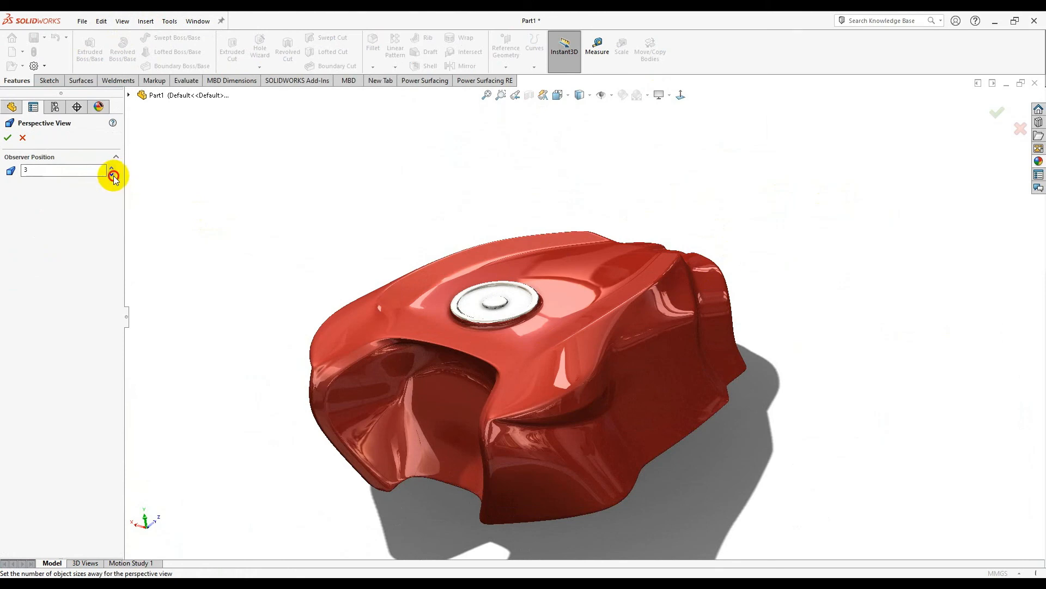
click(112, 174)
click(112, 174)
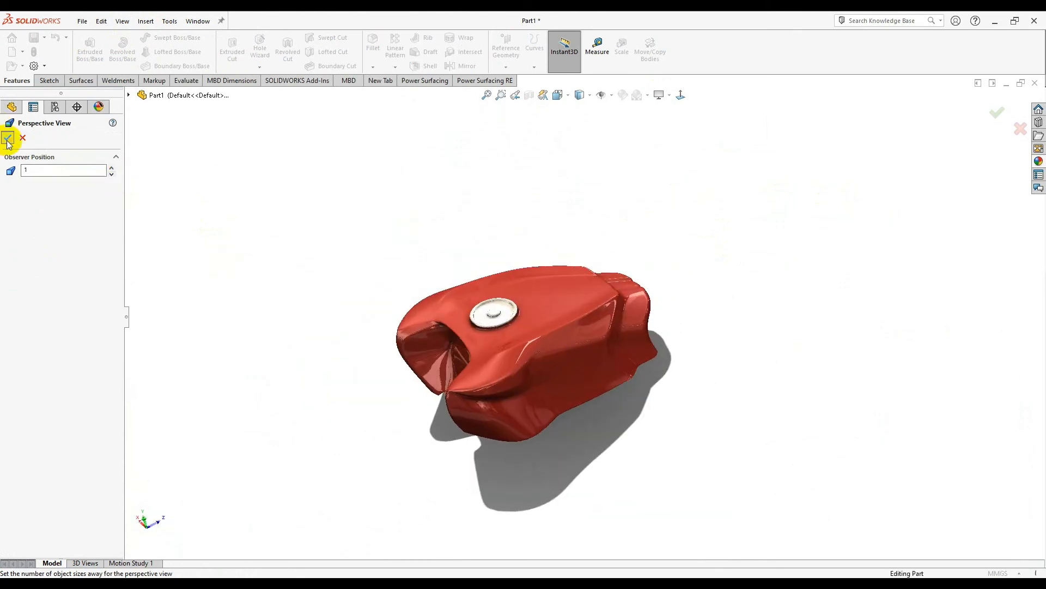
click(7, 138)
middle_drag(561, 377, 902, 313)
- Orbit the curvature-mapped tank from the cap view down to low side views
middle_drag(806, 267, 574, 428)
scroll(638, 232, up, 1)
middle_drag(637, 232, 632, 217)
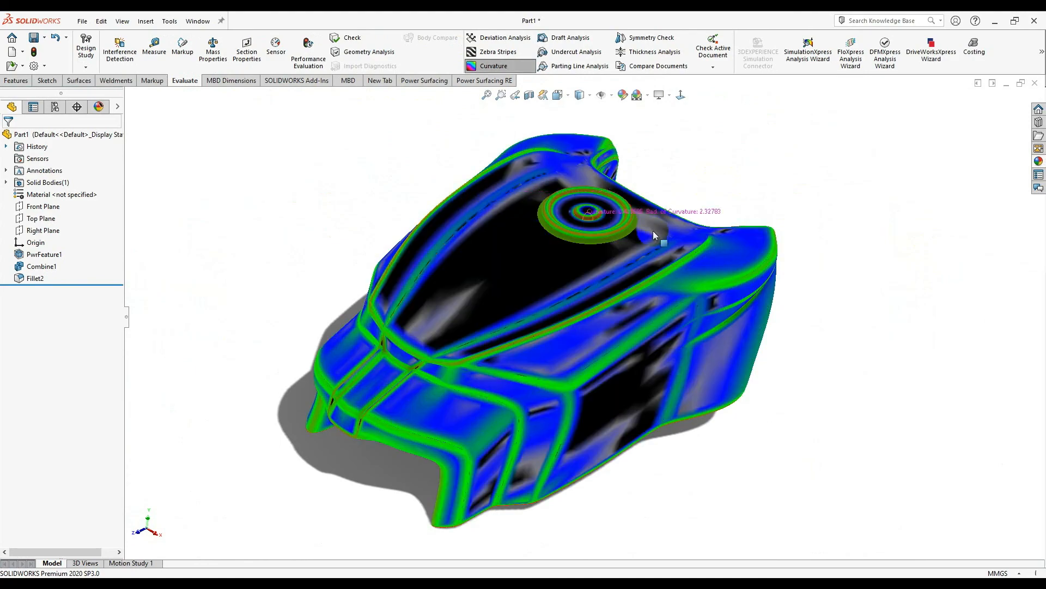
mouse_move(712, 175)
middle_down()
mouse_move(712, 147)
mouse_move(845, 170)
mouse_move(836, 259)
mouse_move(641, 207)
mouse_move(679, 273)
mouse_move(772, 241)
mouse_move(629, 199)
middle_up()
scroll(604, 235, down, 4)
scroll(678, 273, down, 1)
scroll(740, 234, up, 1)
middle_drag(610, 293, 731, 425)
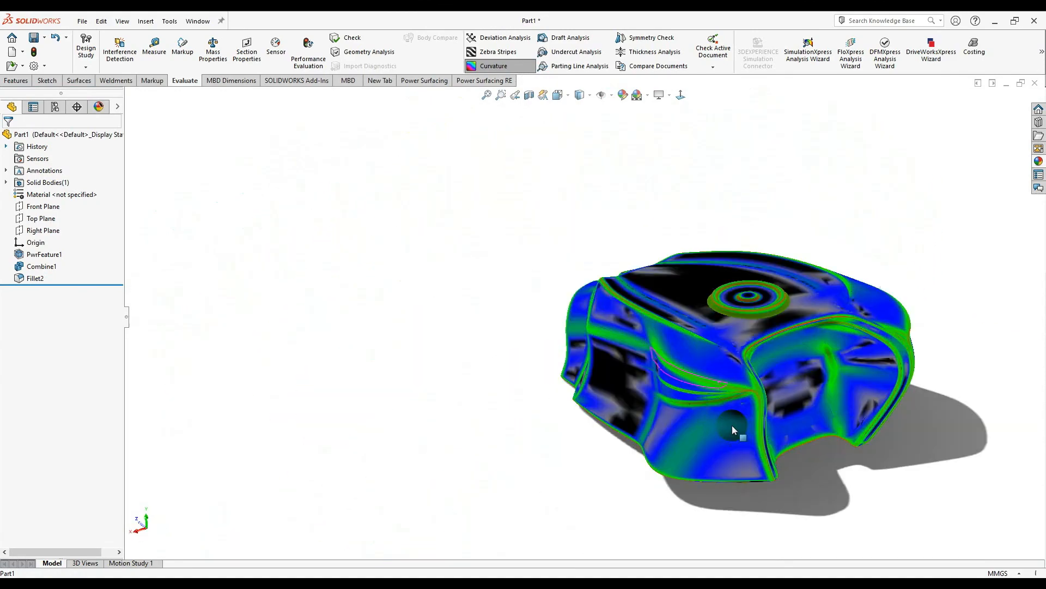
scroll(763, 409, down, 3)
scroll(850, 342, up, 1)
scroll(856, 344, down, 3)
scroll(854, 339, up, 4)
scroll(847, 333, down, 3)
- Zoom and orbit through close top-side, front and side-front curvature views
middle_drag(847, 333, 817, 326)
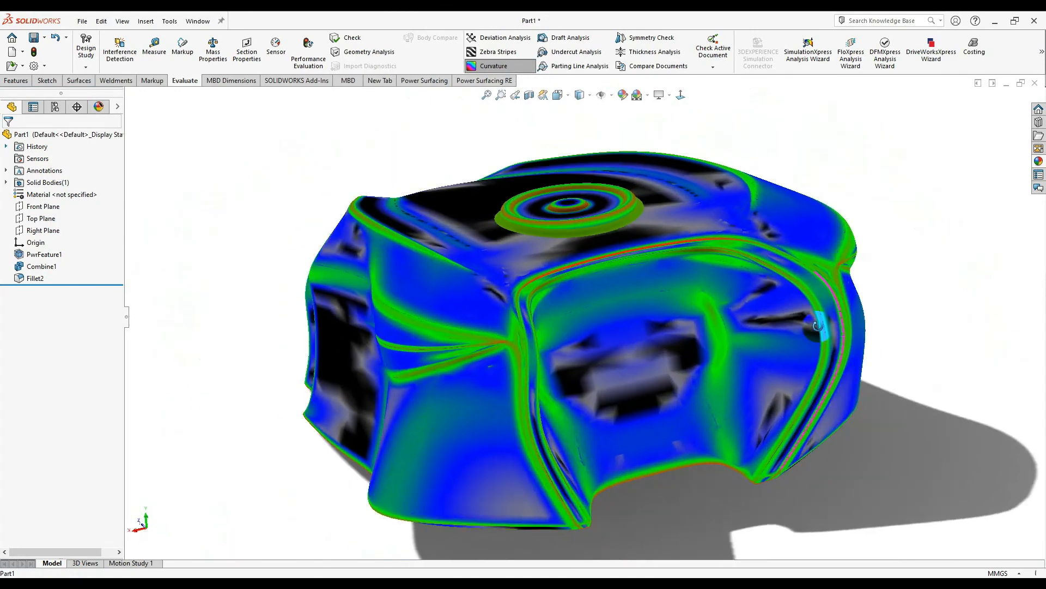
scroll(692, 327, down, 3)
scroll(866, 263, up, 3)
middle_drag(866, 264, 958, 243)
scroll(970, 196, down, 3)
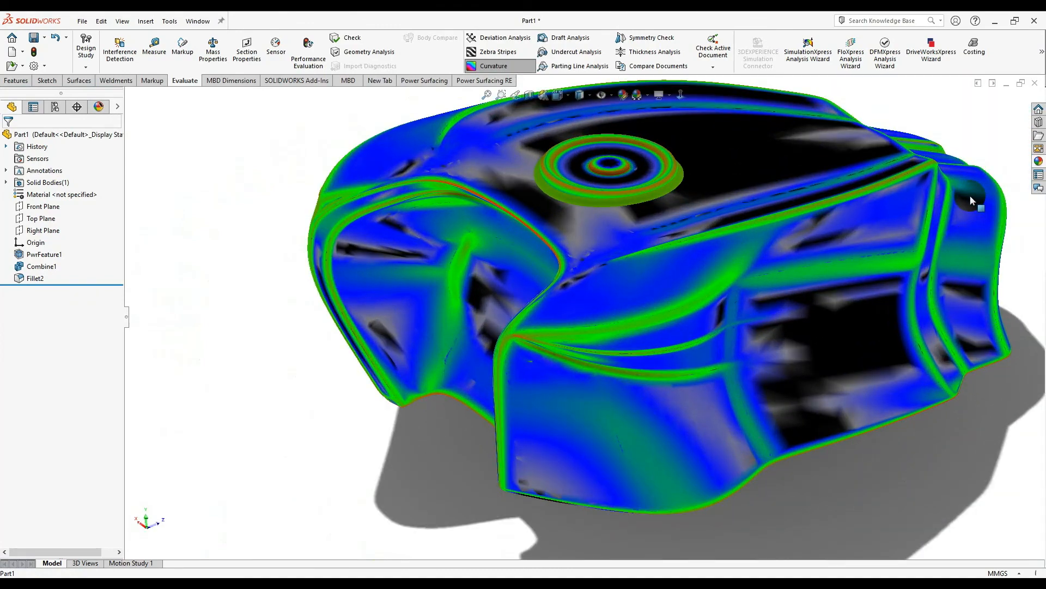
scroll(970, 195, up, 2)
middle_drag(970, 195, 817, 245)
scroll(899, 264, down, 3)
scroll(905, 268, up, 2)
scroll(995, 294, down, 4)
scroll(1000, 306, up, 5)
middle_drag(1003, 319, 962, 364)
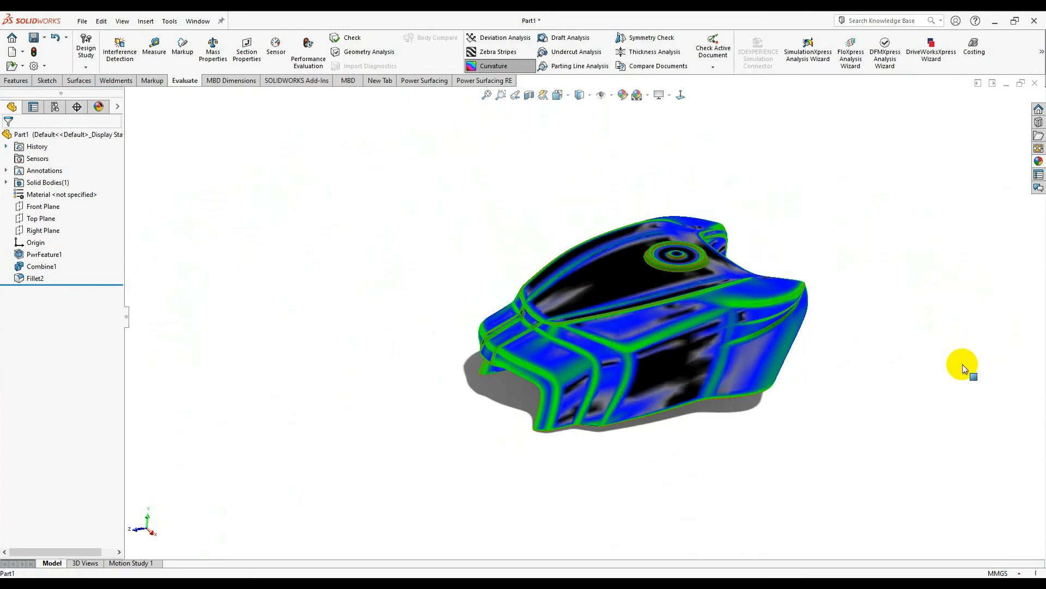
scroll(743, 297, down, 4)
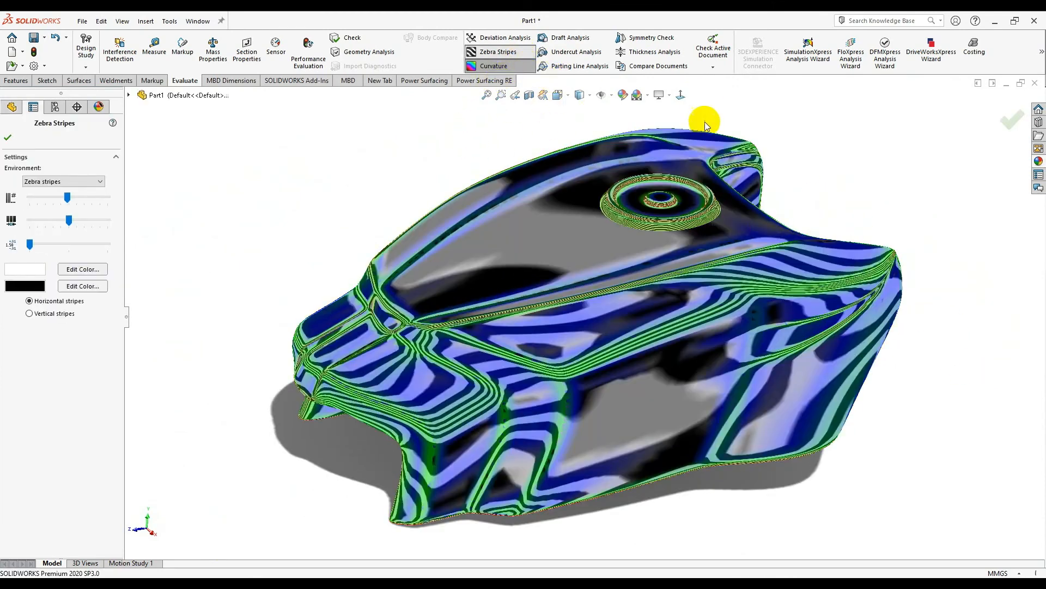
- Make the zebra stripes denser and orbit the striped tank through top and side views
middle_drag(681, 218, 136, 204)
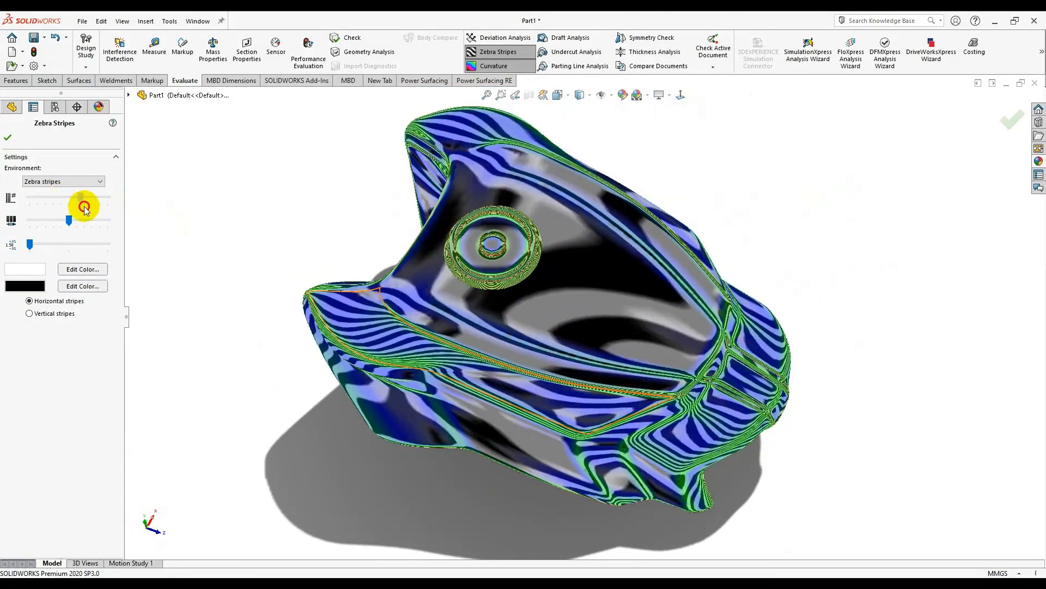
drag(86, 213, 95, 224)
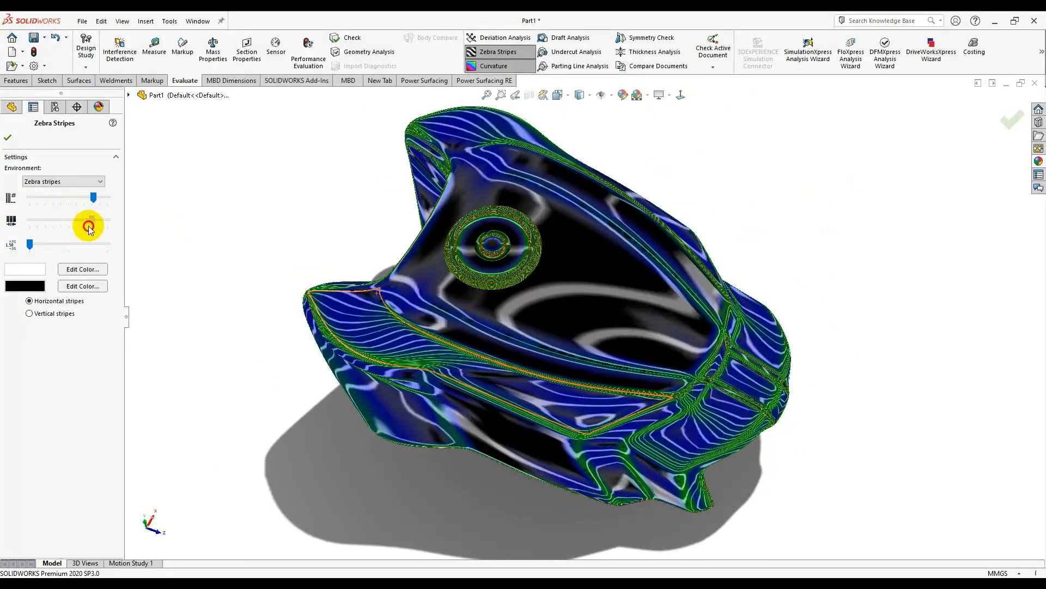
click(8, 137)
middle_drag(785, 327, 632, 286)
scroll(632, 286, down, 3)
scroll(961, 411, up, 3)
scroll(605, 343, down, 3)
scroll(1006, 371, up, 4)
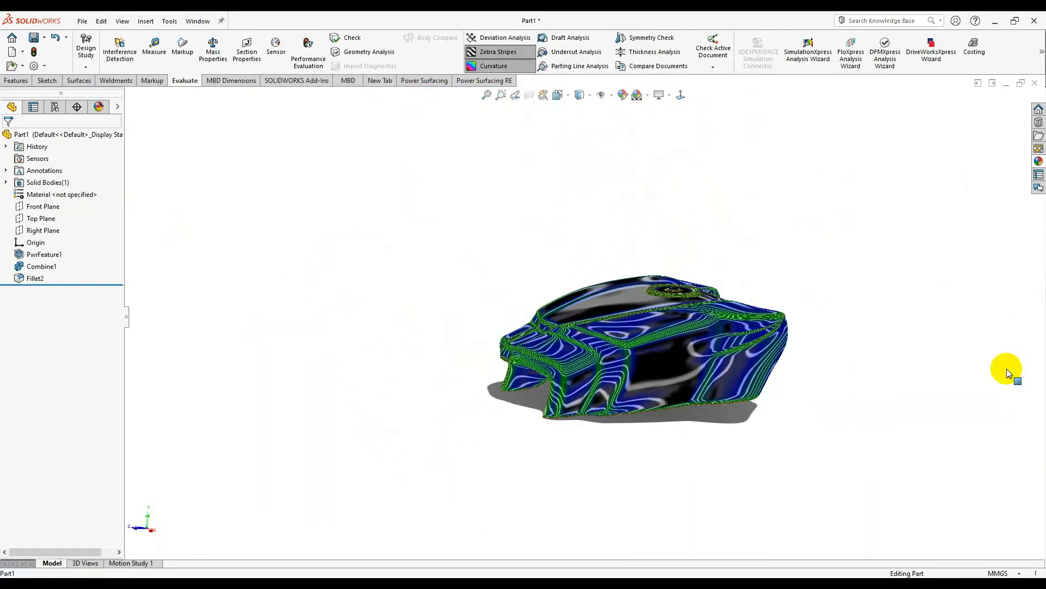
scroll(740, 306, down, 4)
middle_drag(737, 288, 564, 383)
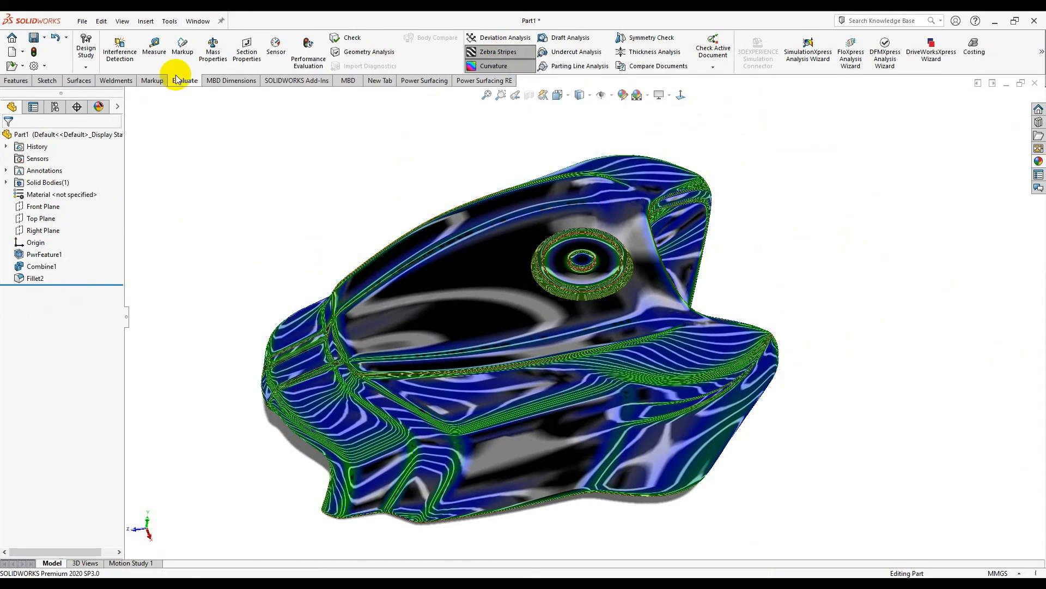
- Turn off Zebra Stripes and Curvature, leaving the plain glossy red tank
click(483, 51)
click(482, 65)
middle_drag(325, 288, 107, 293)
middle_drag(646, 299, 631, 228)
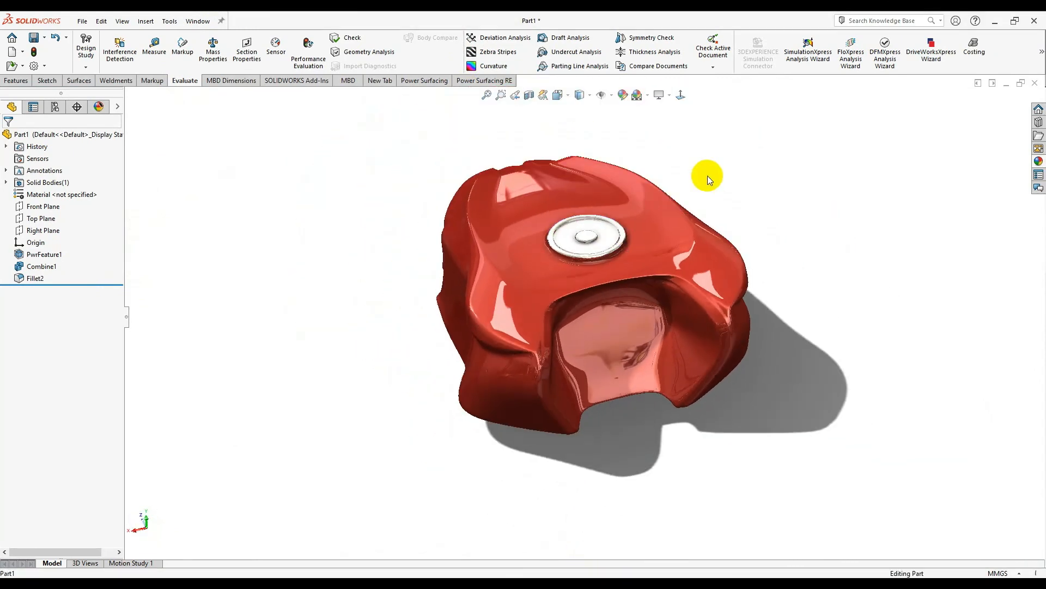
scroll(714, 177, down, 2)
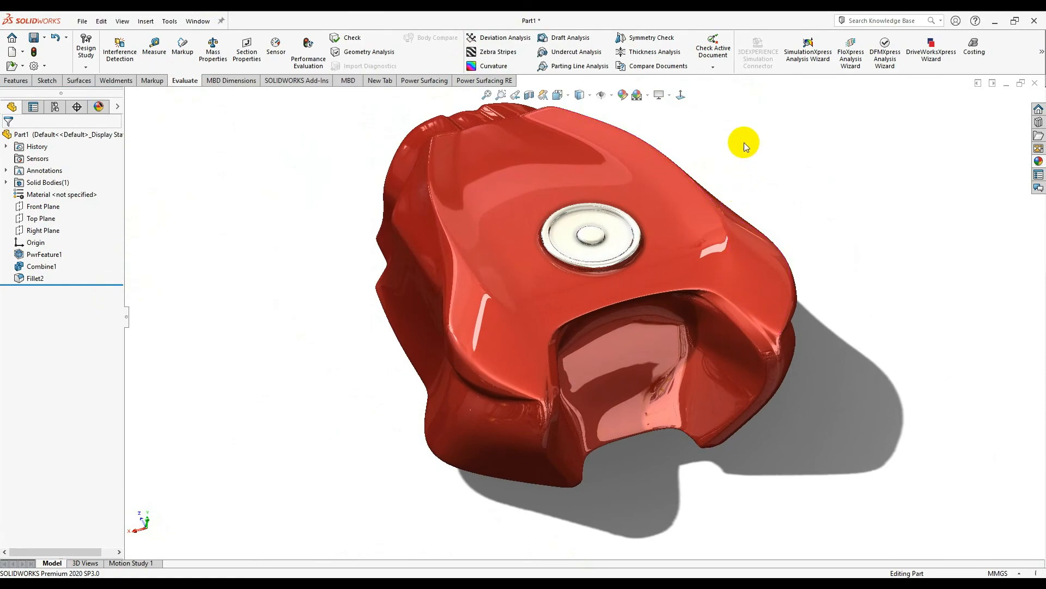